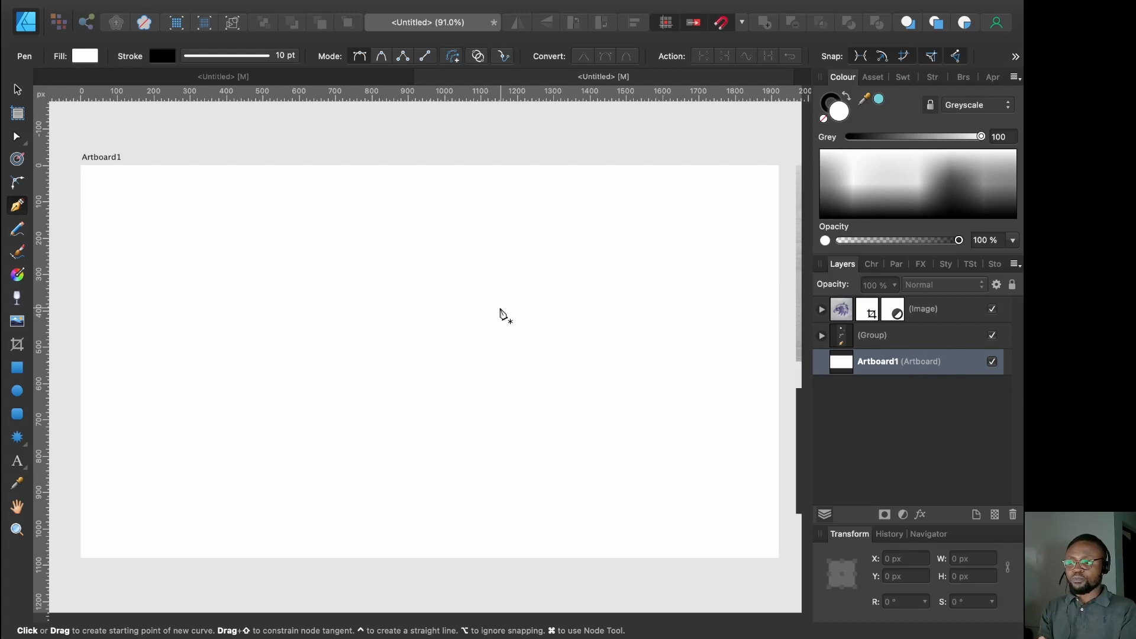
Draw a straight horizontal line with the Pen tool from about X 348 px to X 1383 px at Y 398 px
{"action": "key", "text": "a"}
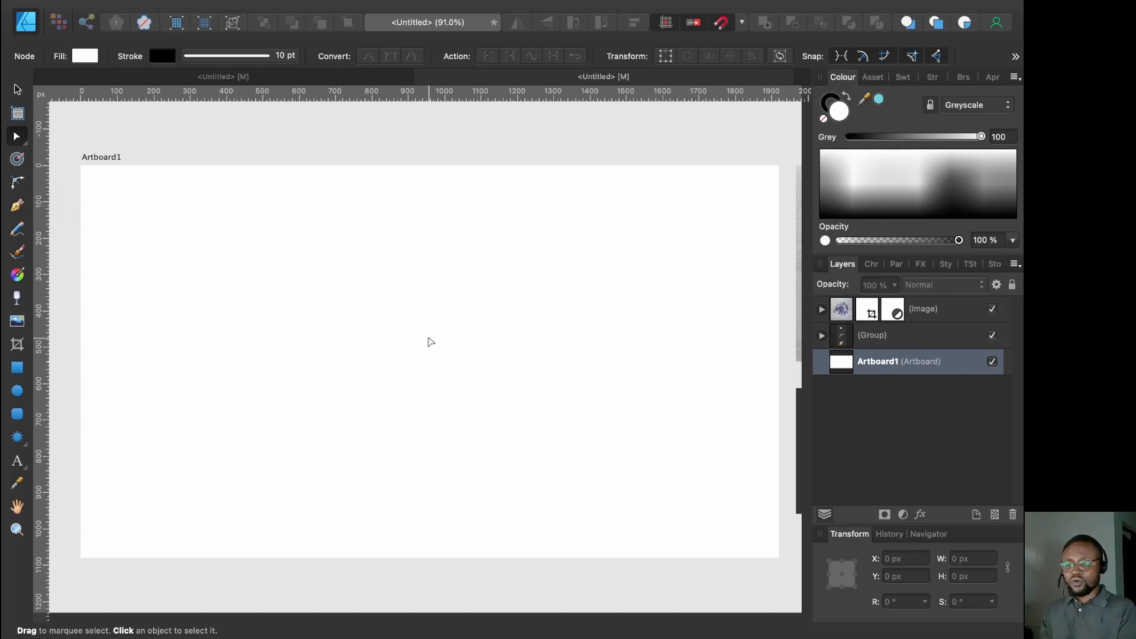
{"action": "key", "text": "c"}
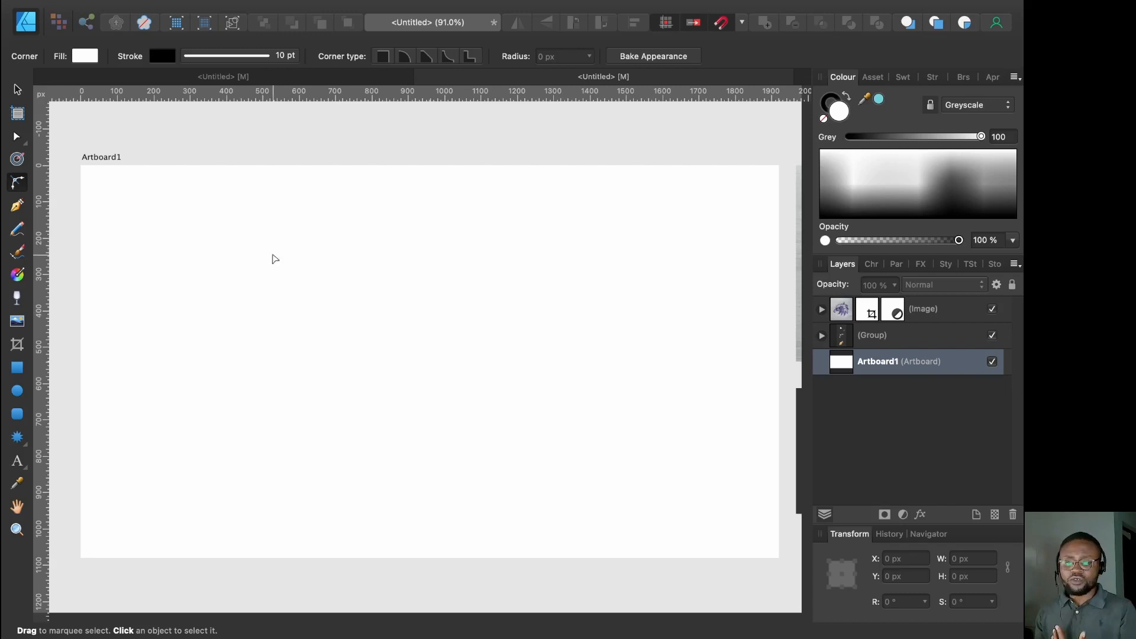
{"action": "left_click", "coordinate": [18, 207]}
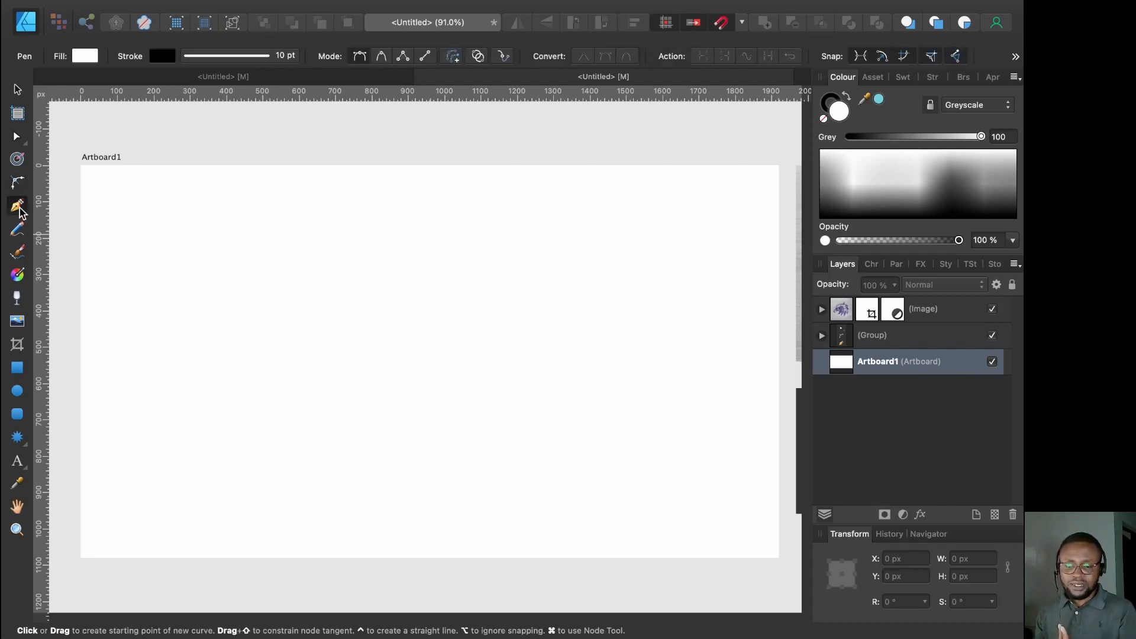
{"action": "left_click", "coordinate": [207, 310]}
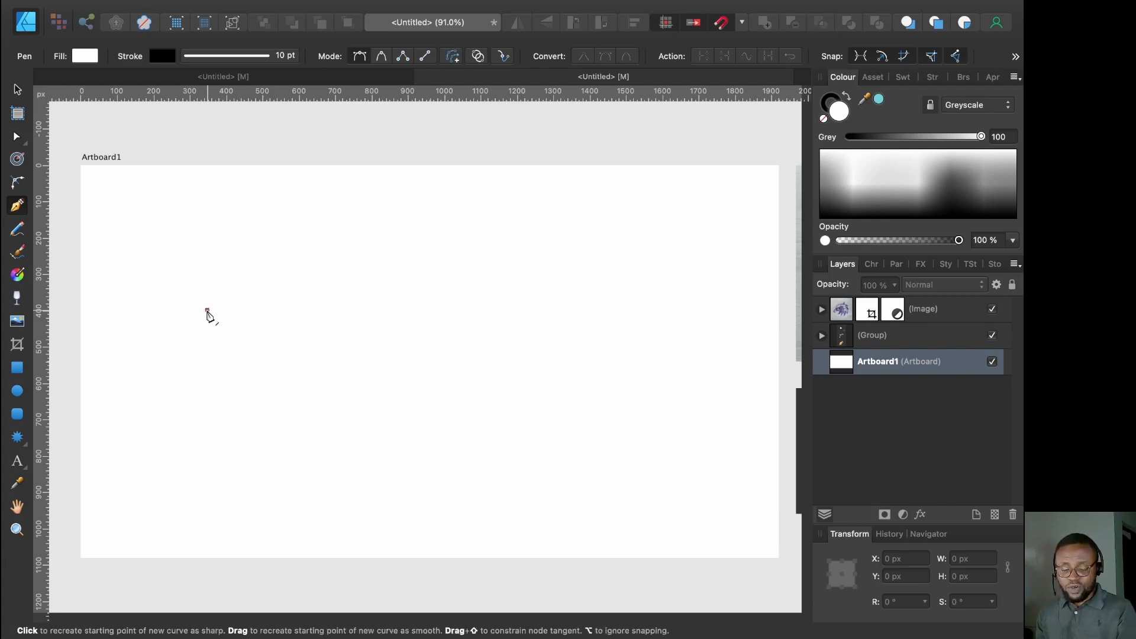
{"action": "key", "text": "Escape"}
{"action": "left_click", "coordinate": [583, 320]}
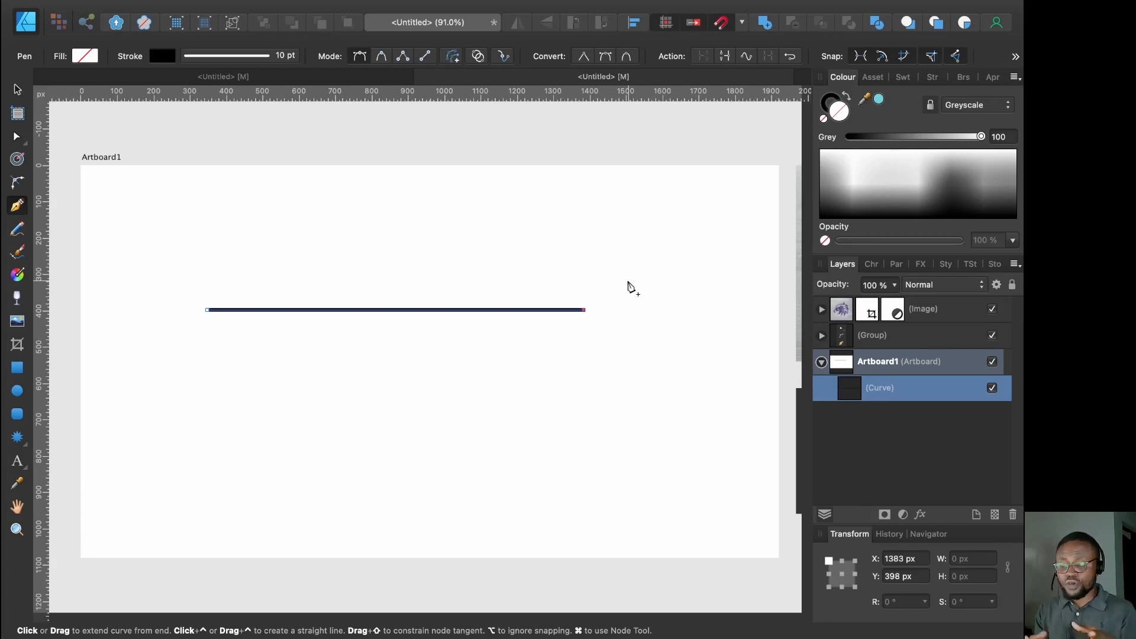
Add a node midway along the line and raise it to X 932 px, Y 236 px to form a peak
{"action": "left_click", "coordinate": [396, 311]}
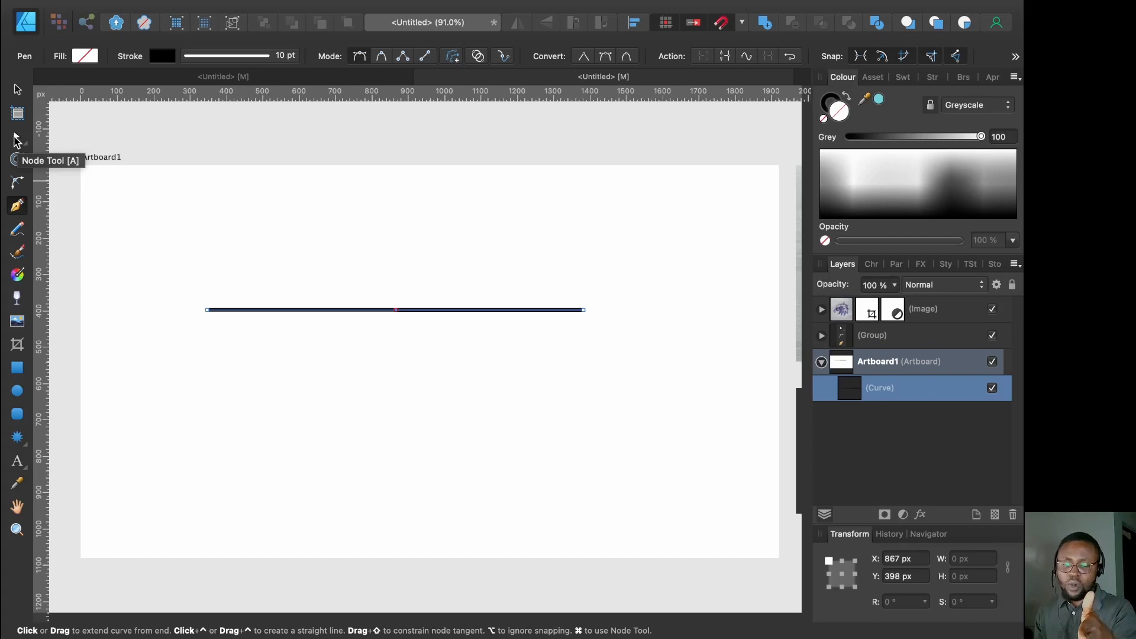
{"action": "key", "text": "a"}
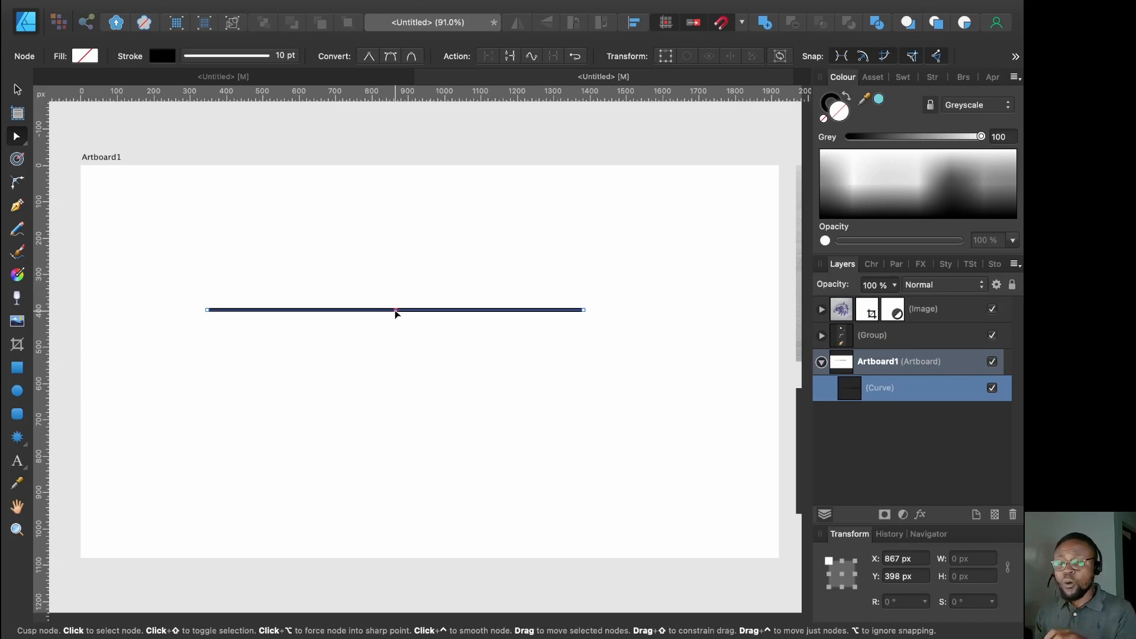
{"action": "left_click_drag", "start_coordinate": [395, 310], "coordinate": [420, 253]}
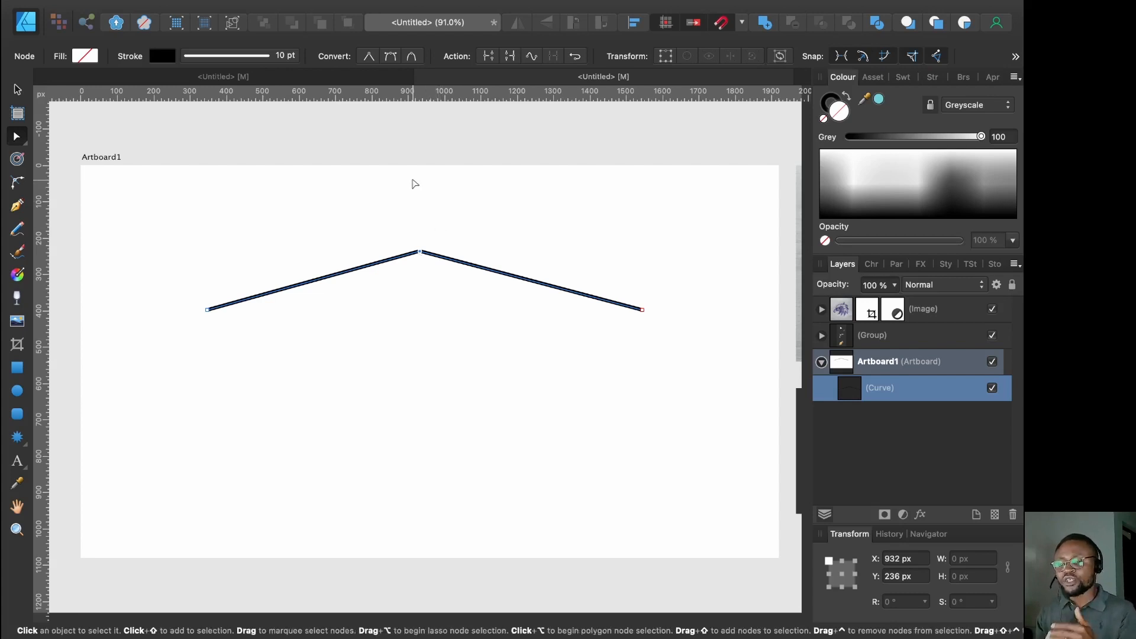
Convert the peak node to smooth and slightly shorten only its right handle
{"action": "left_click", "coordinate": [390, 56]}
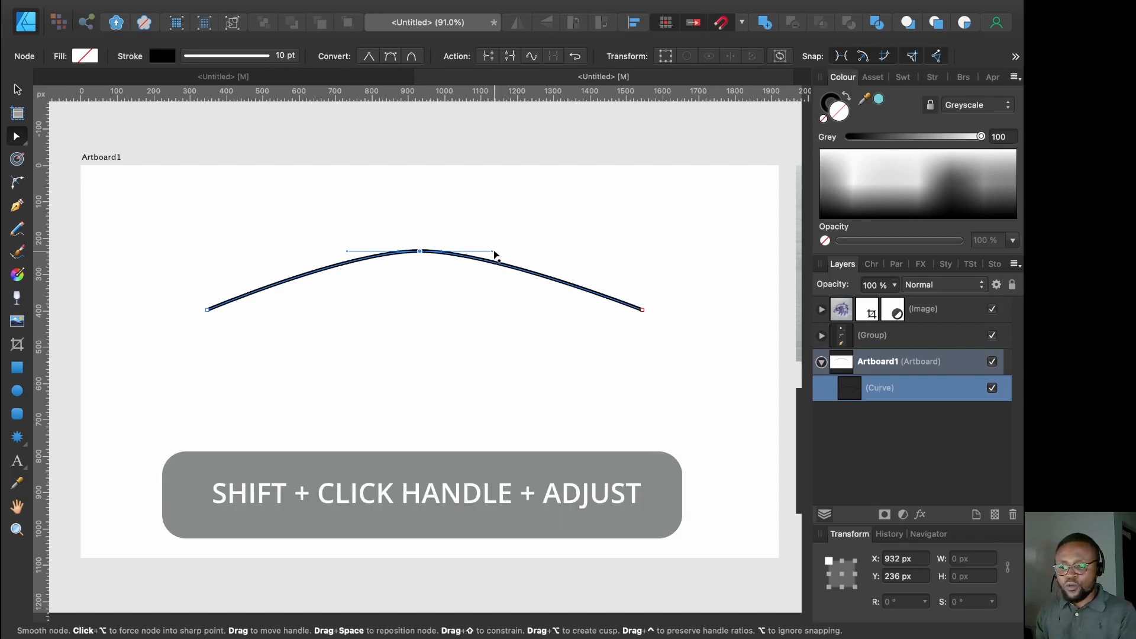
{"action": "mouse_move", "coordinate": [492, 249]}
{"action": "left_mouse_down"}
{"action": "mouse_move", "coordinate": [486, 221]}
{"action": "mouse_move", "coordinate": [452, 211]}
{"action": "mouse_move", "coordinate": [441, 193]}
{"action": "mouse_move", "coordinate": [375, 201]}
{"action": "mouse_move", "coordinate": [462, 218]}
{"action": "mouse_move", "coordinate": [485, 240]}
{"action": "left_mouse_up"}
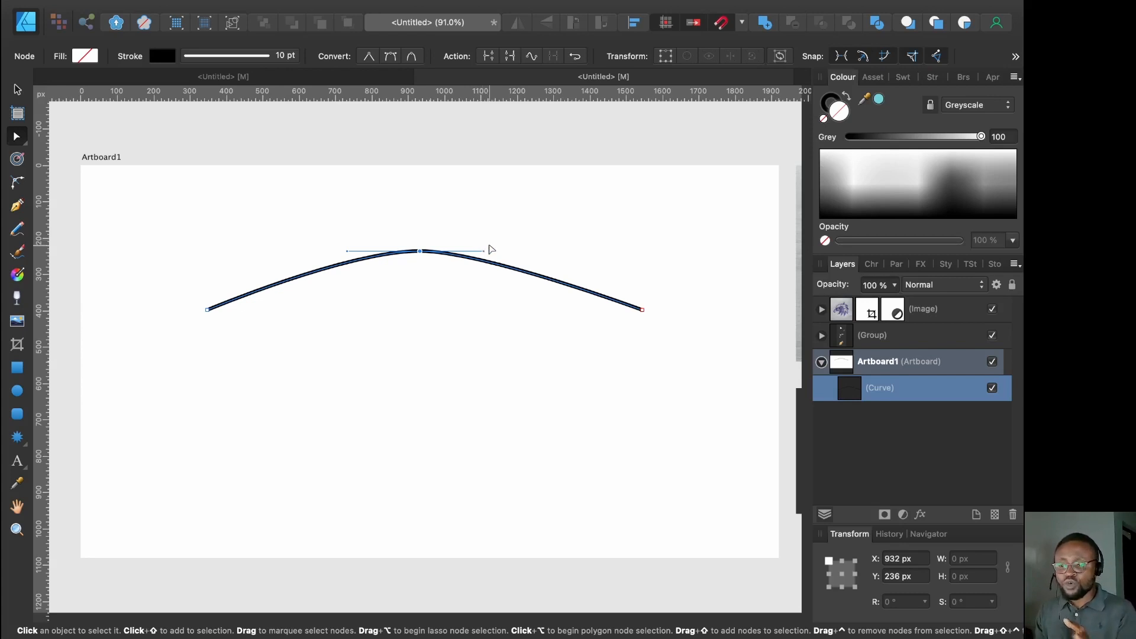
Add a node at X 1281.7 px, Y 310.1 px on the curve's right slope and pull its right handle upward into a cusp
{"action": "left_click", "coordinate": [545, 279]}
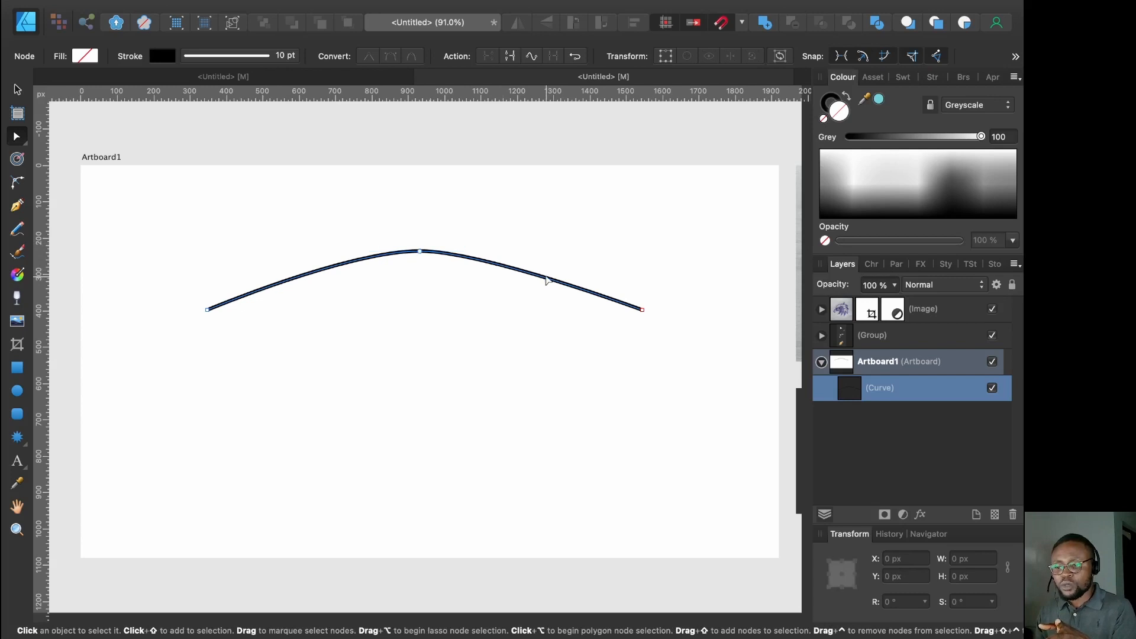
{"action": "left_click", "coordinate": [545, 279]}
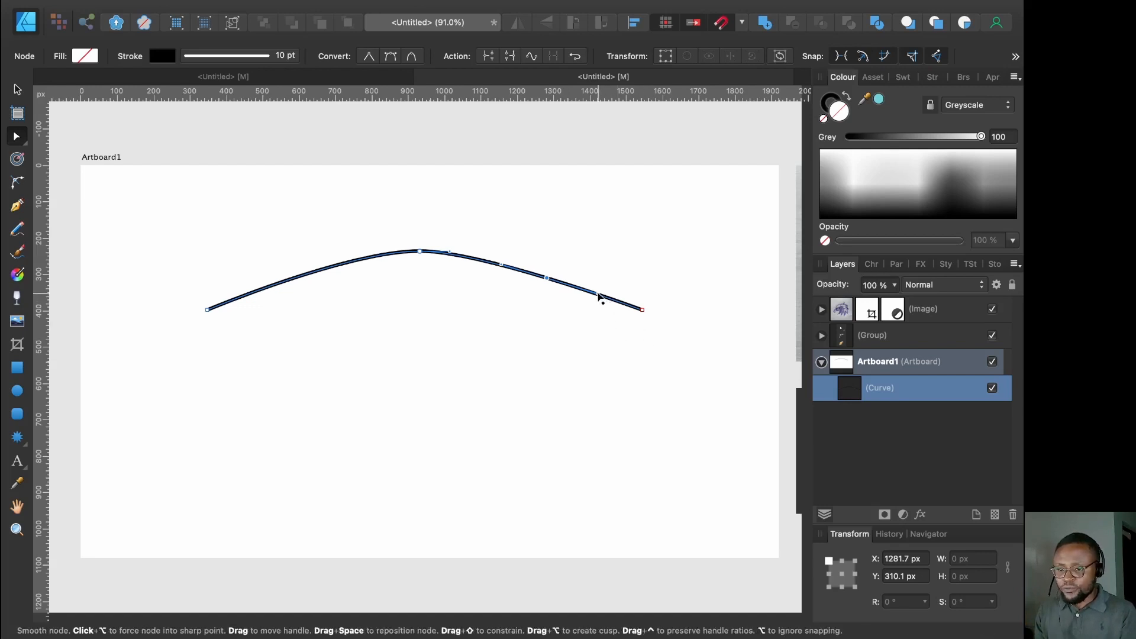
{"action": "left_click_drag", "start_coordinate": [598, 295], "coordinate": [527, 191]}
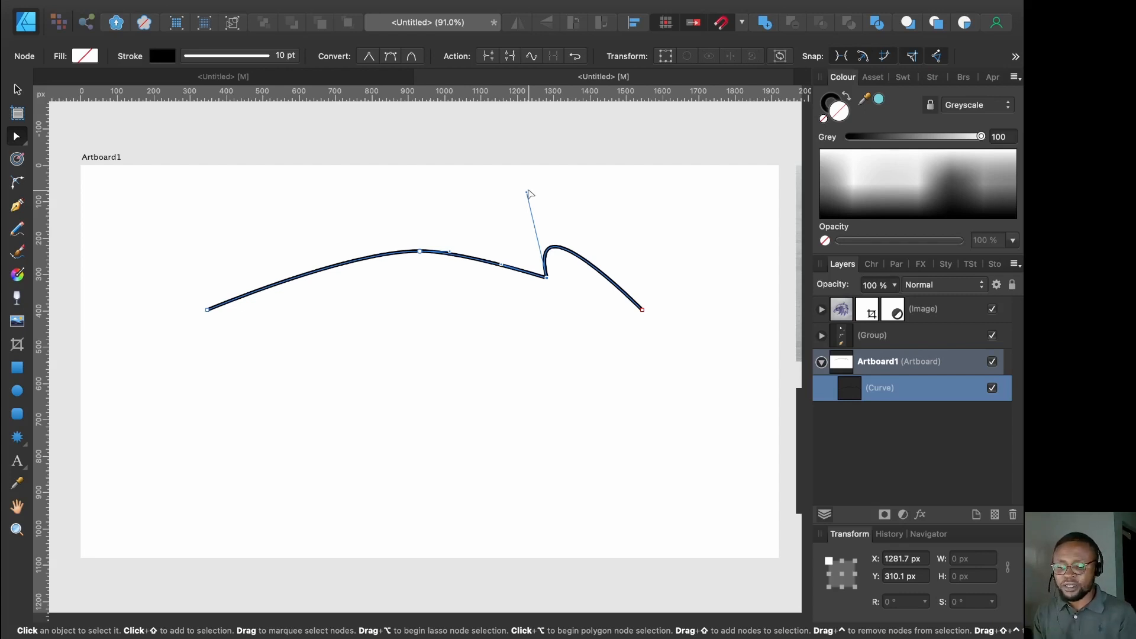
Select the curve's two middle nodes and move them together down and left, to about X 644 px, Y 418 px, then deselect the curve
{"action": "left_click_drag", "start_coordinate": [406, 230], "coordinate": [551, 297]}
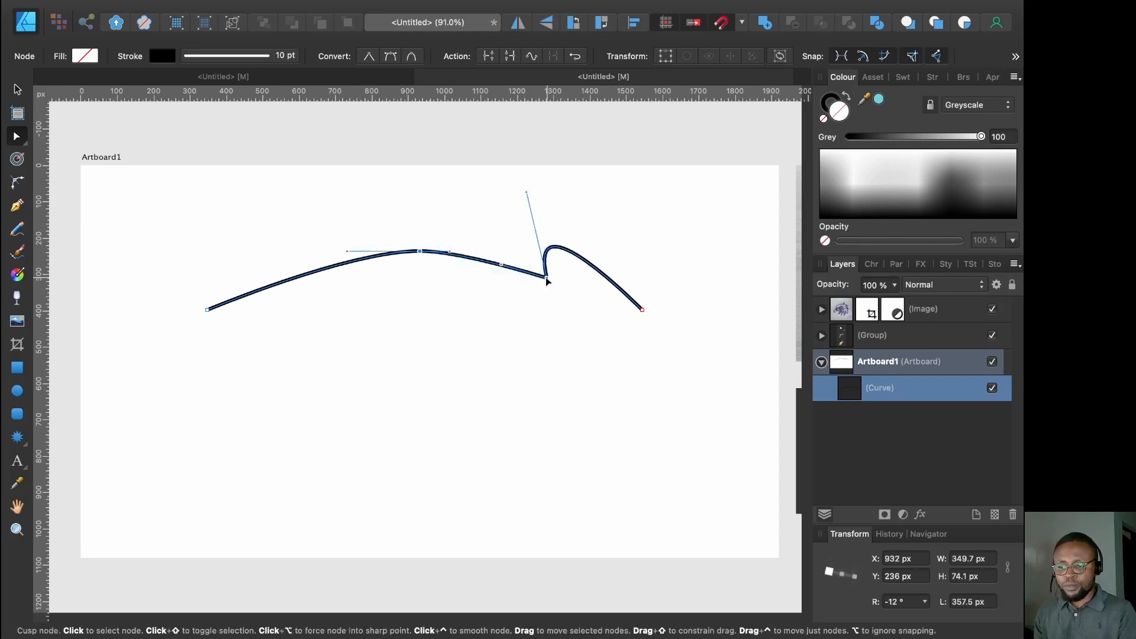
{"action": "left_click_drag", "start_coordinate": [546, 277], "coordinate": [444, 348]}
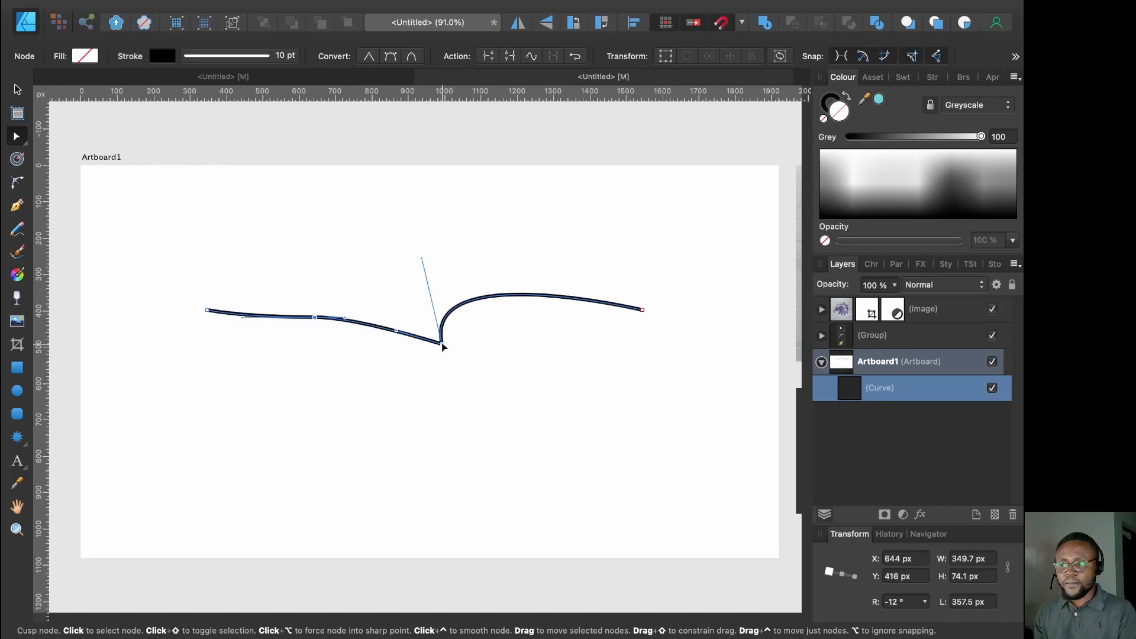
{"action": "left_click", "coordinate": [553, 329]}
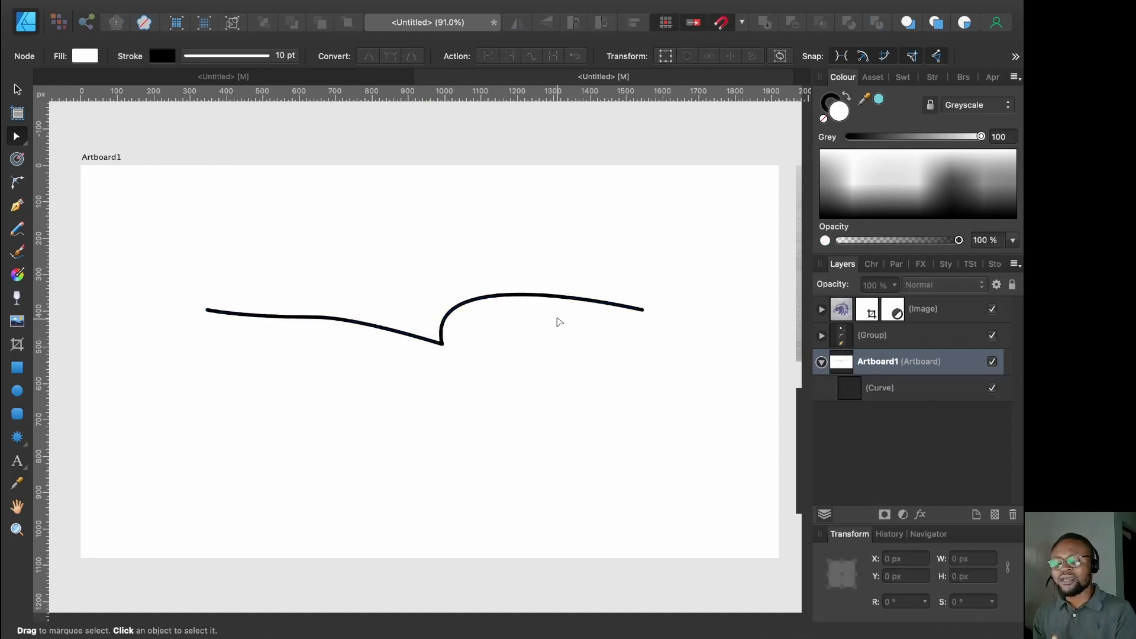
Extend the curve from its left end through X 894, Y 178 px and X 1455, Y 209 px, and close it at the right end
{"action": "left_click", "coordinate": [620, 304]}
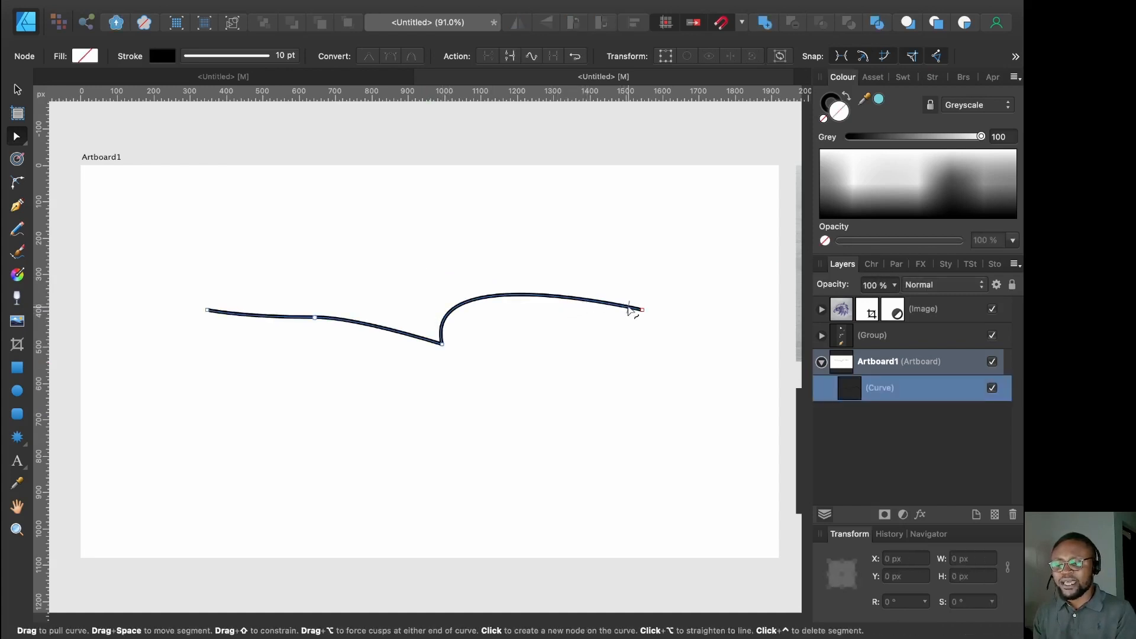
{"action": "left_click", "coordinate": [208, 310]}
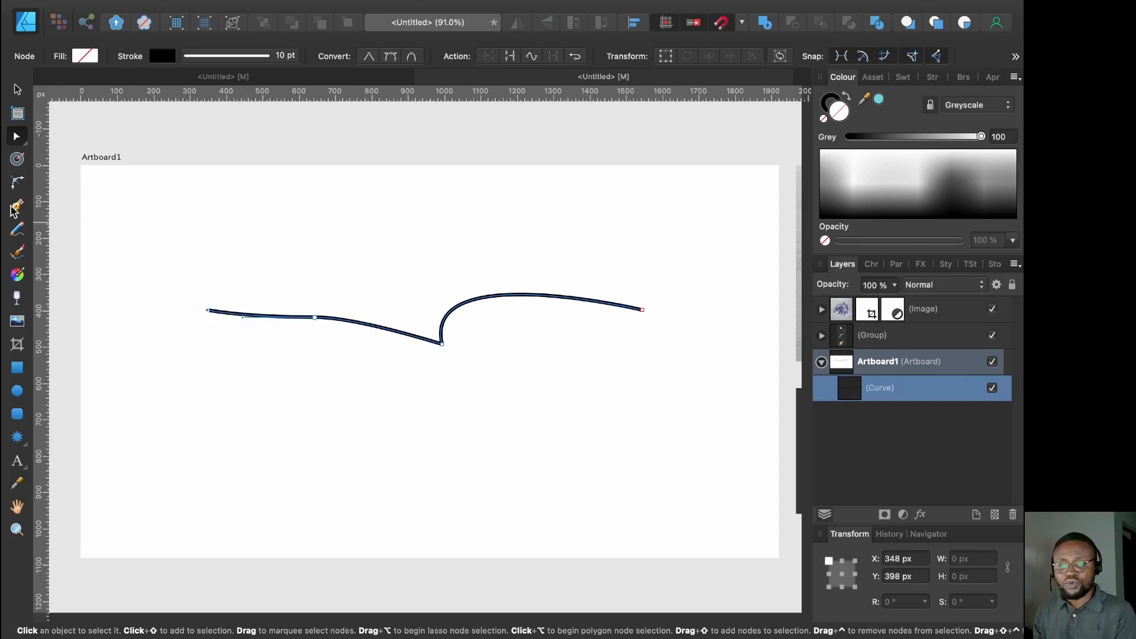
{"action": "left_click", "coordinate": [15, 207]}
{"action": "left_click", "coordinate": [406, 231]}
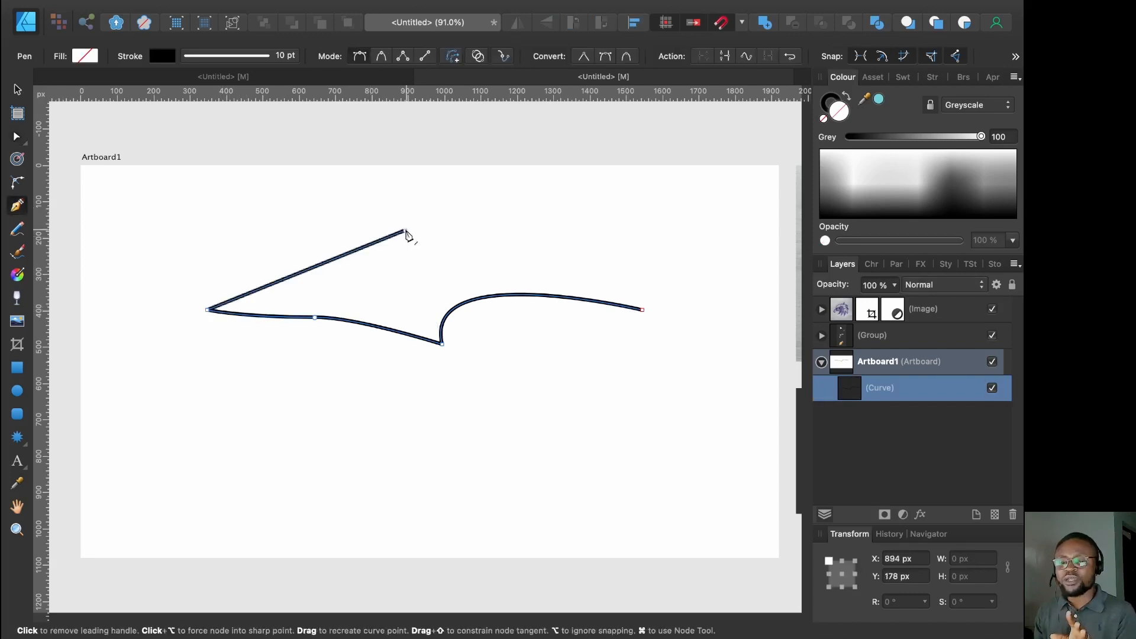
{"action": "left_click", "coordinate": [610, 242]}
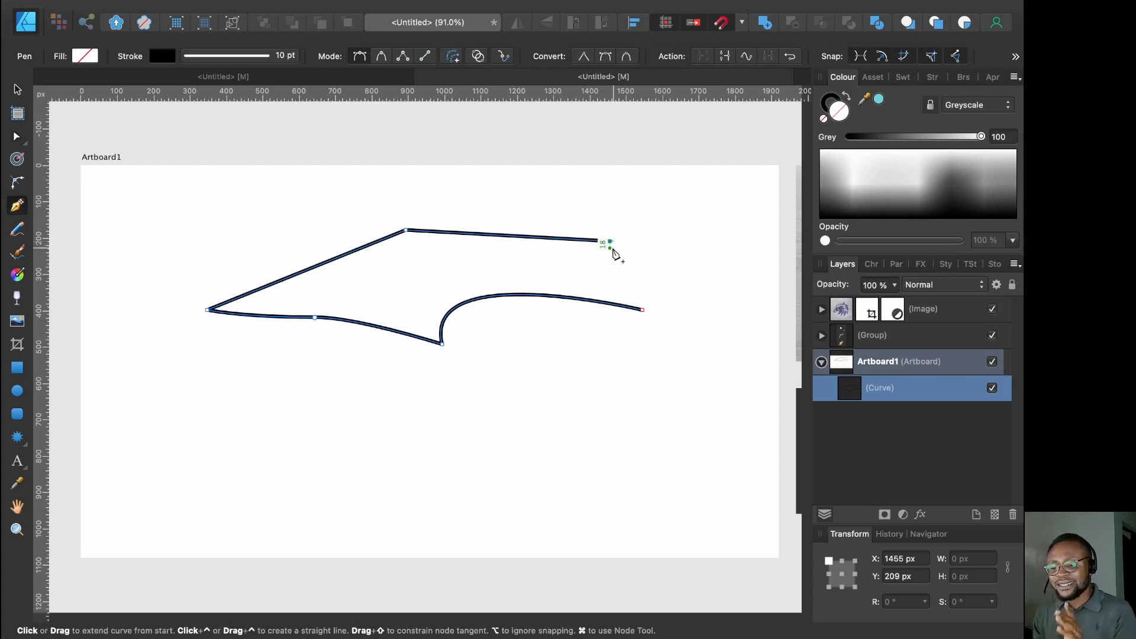
{"action": "left_click", "coordinate": [642, 310]}
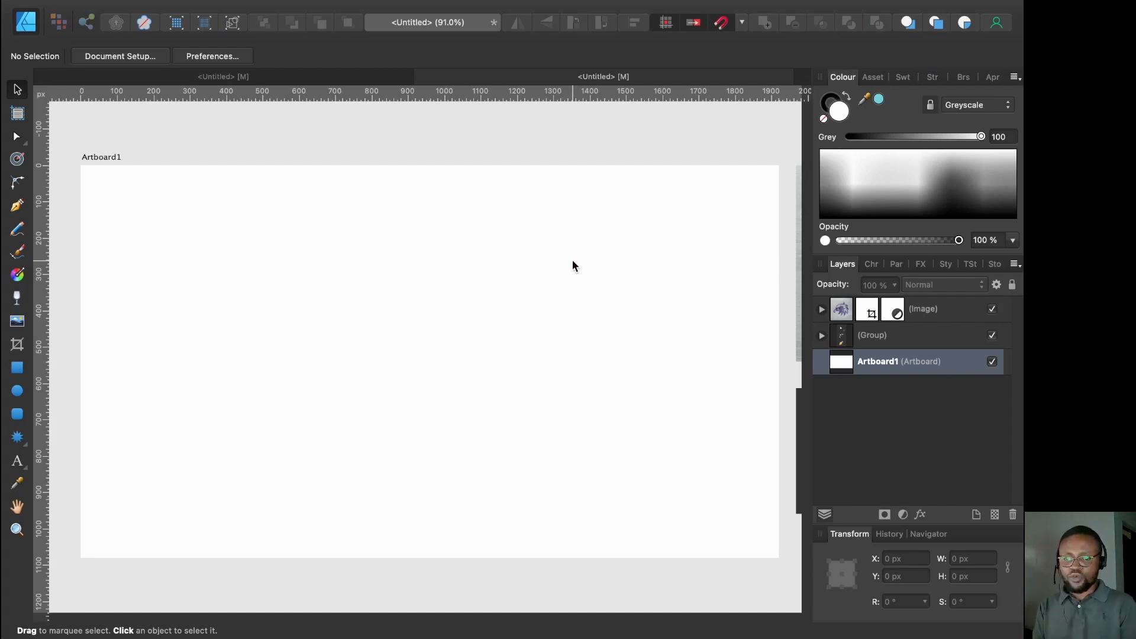
Draw a straight horizontal line with the Pen tool near the artboard's upper-left corner, ending at X 682 px, Y 110 px
{"action": "left_click", "coordinate": [16, 208]}
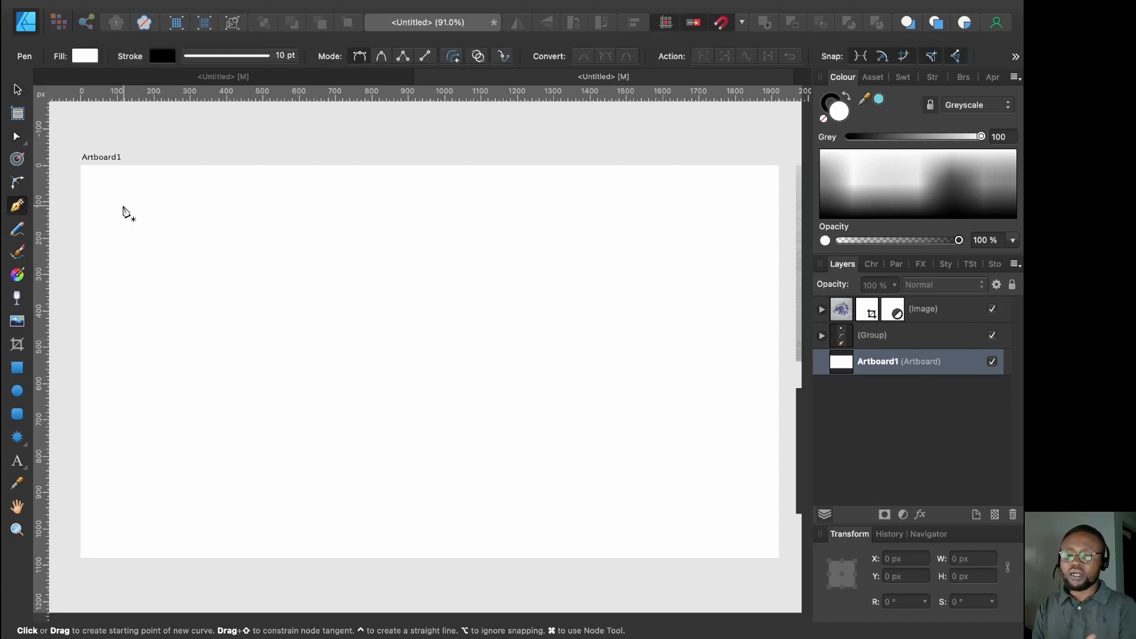
{"action": "left_click", "coordinate": [124, 207]}
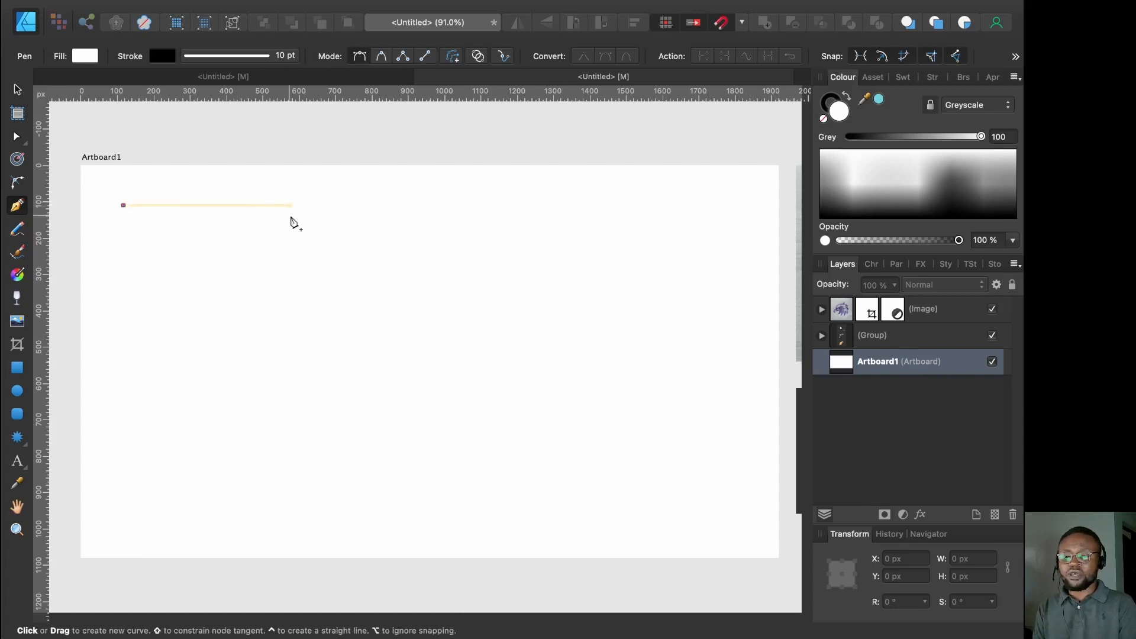
{"action": "left_click", "coordinate": [329, 218]}
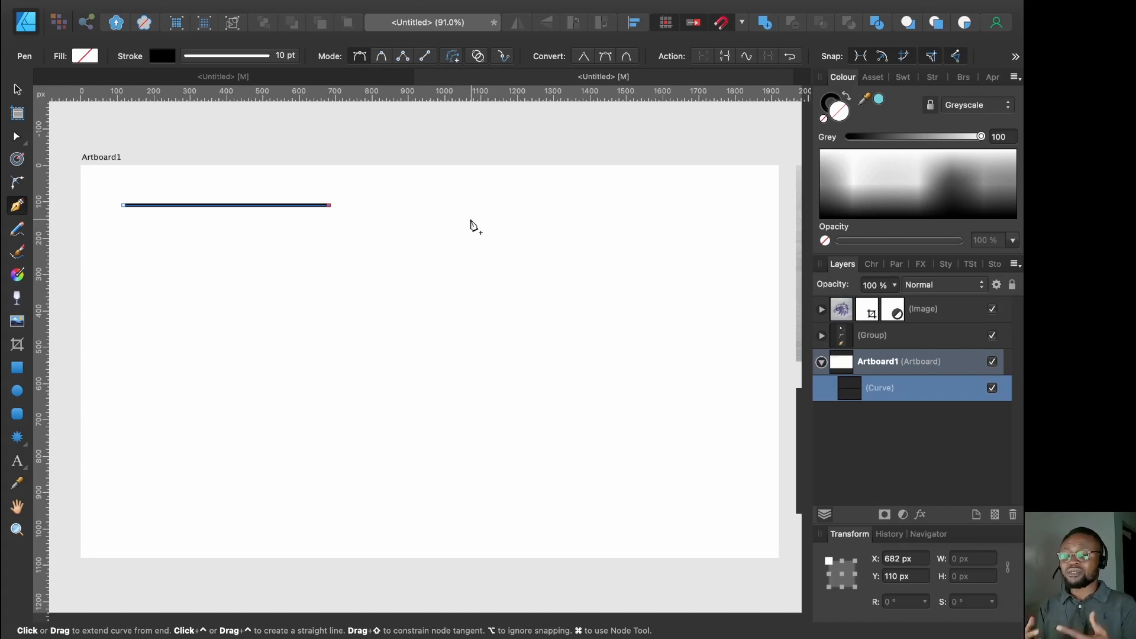
Draw an open zigzag with four peaks in the artboard's upper right, ending at X 1456.6 px, Y 164.3 px
{"action": "left_click", "coordinate": [449, 224]}
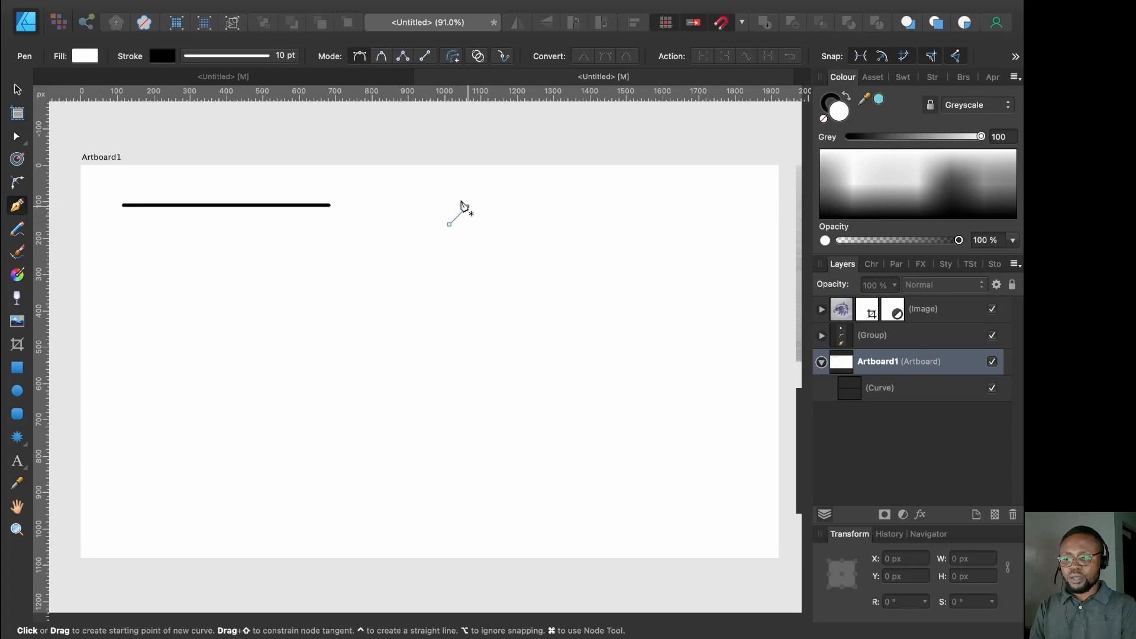
{"action": "left_click", "coordinate": [467, 206]}
{"action": "left_click", "coordinate": [488, 227]}
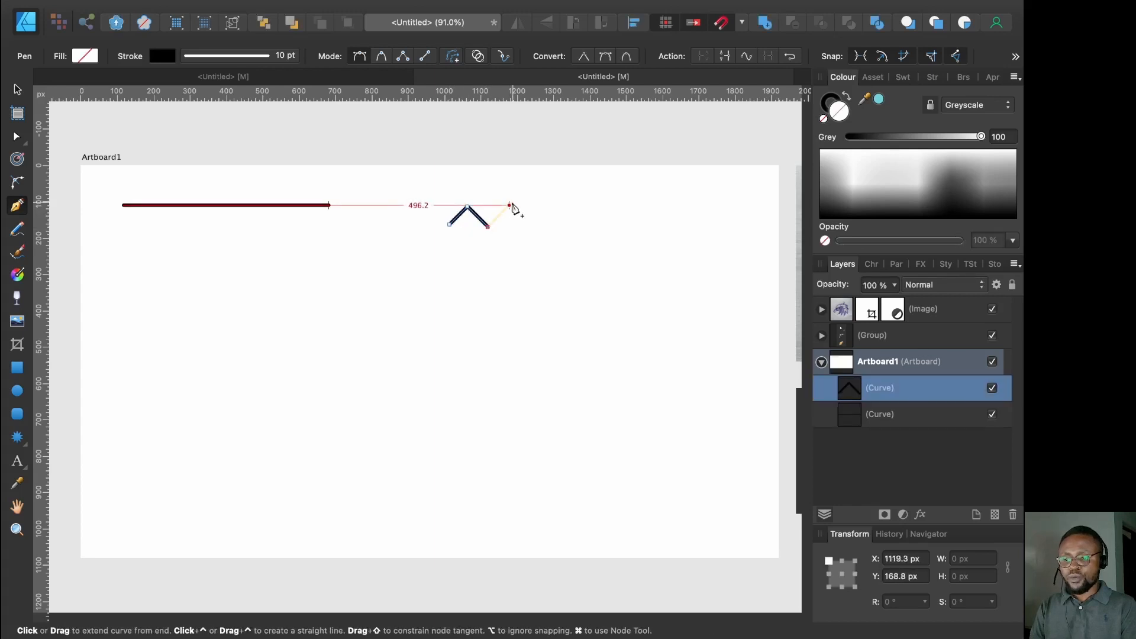
{"action": "left_click", "coordinate": [509, 206]}
{"action": "left_click", "coordinate": [531, 226]}
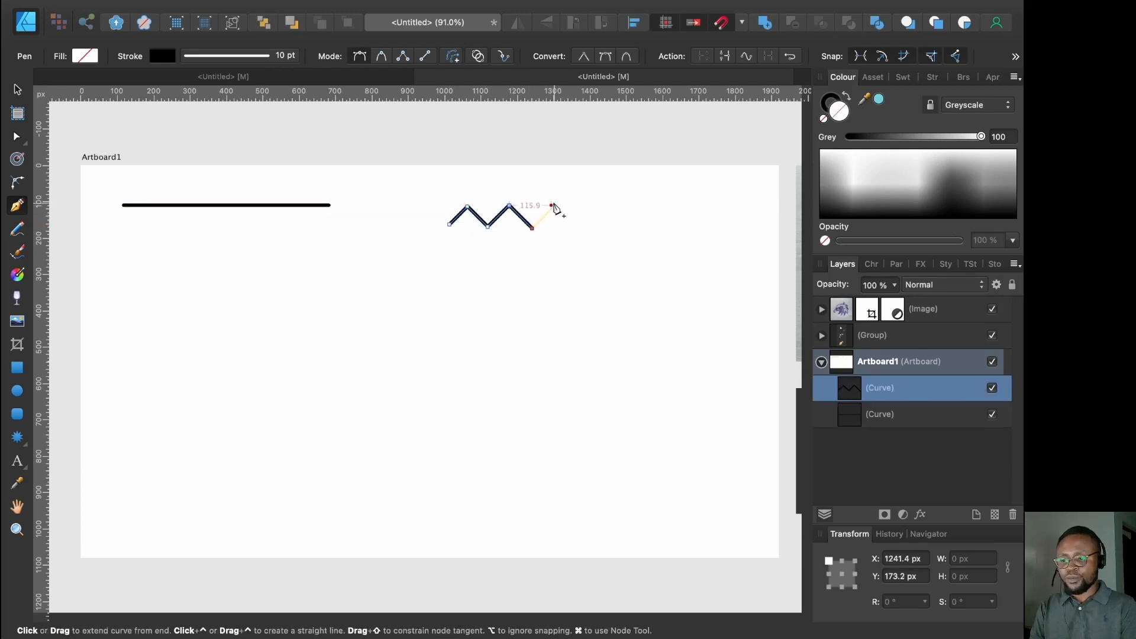
{"action": "left_click", "coordinate": [552, 207]}
{"action": "left_click", "coordinate": [571, 225]}
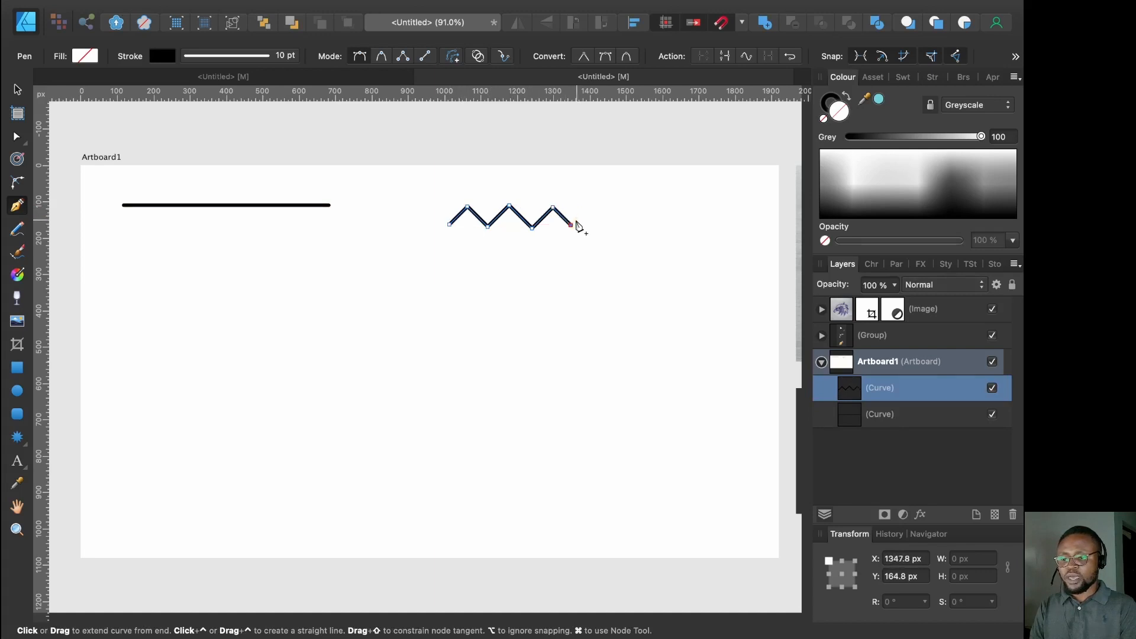
{"action": "left_click", "coordinate": [590, 205]}
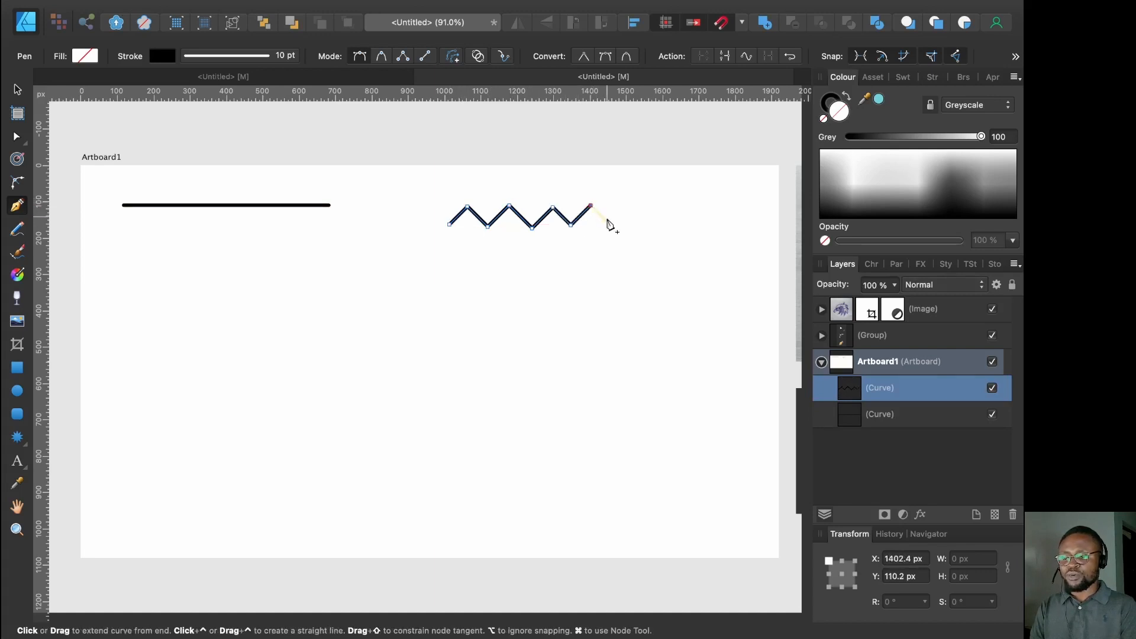
{"action": "left_click", "coordinate": [610, 224]}
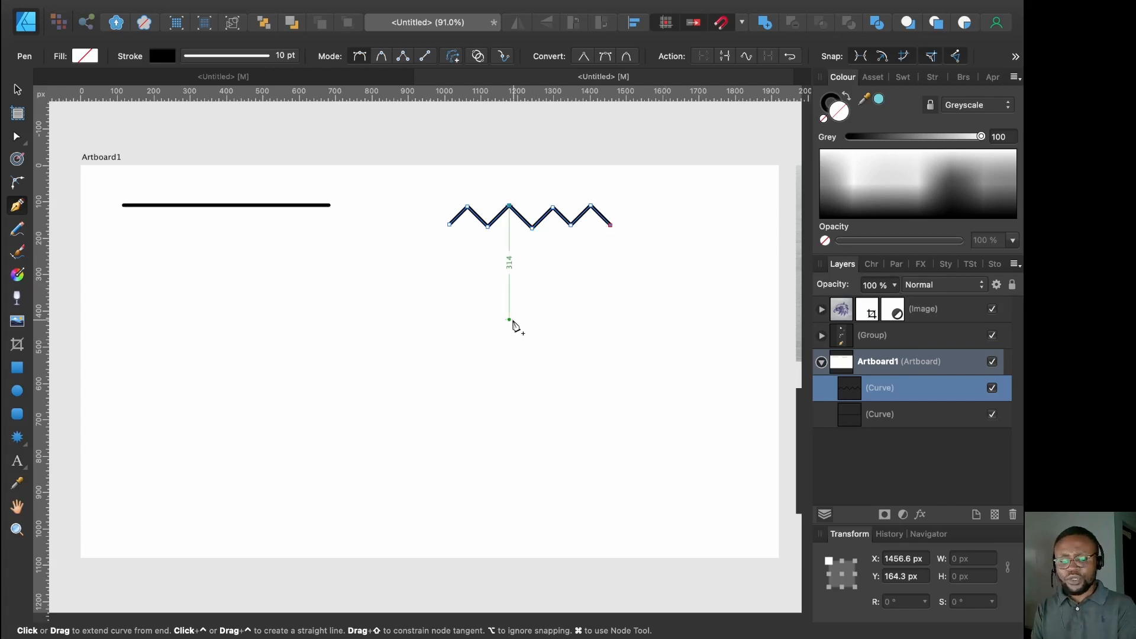
{"action": "key", "text": "Escape"}
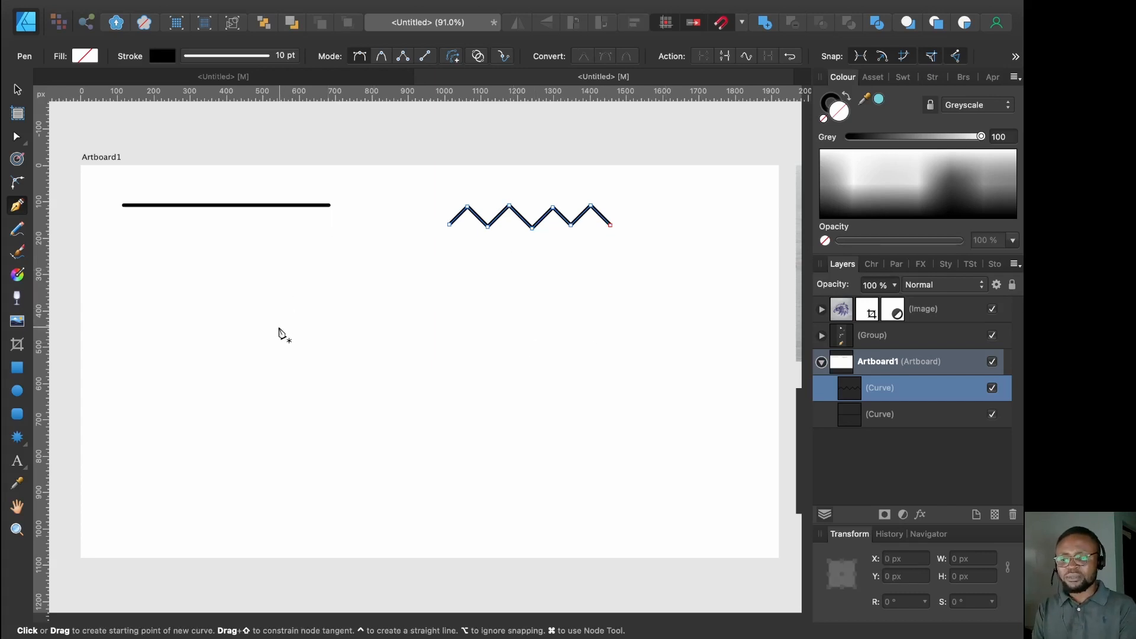
Draw a straight horizontal line mid-artboard ending at X 1241.4 px, Y 502 px, and add a node on it at X 816.2 px
{"action": "left_click", "coordinate": [244, 348]}
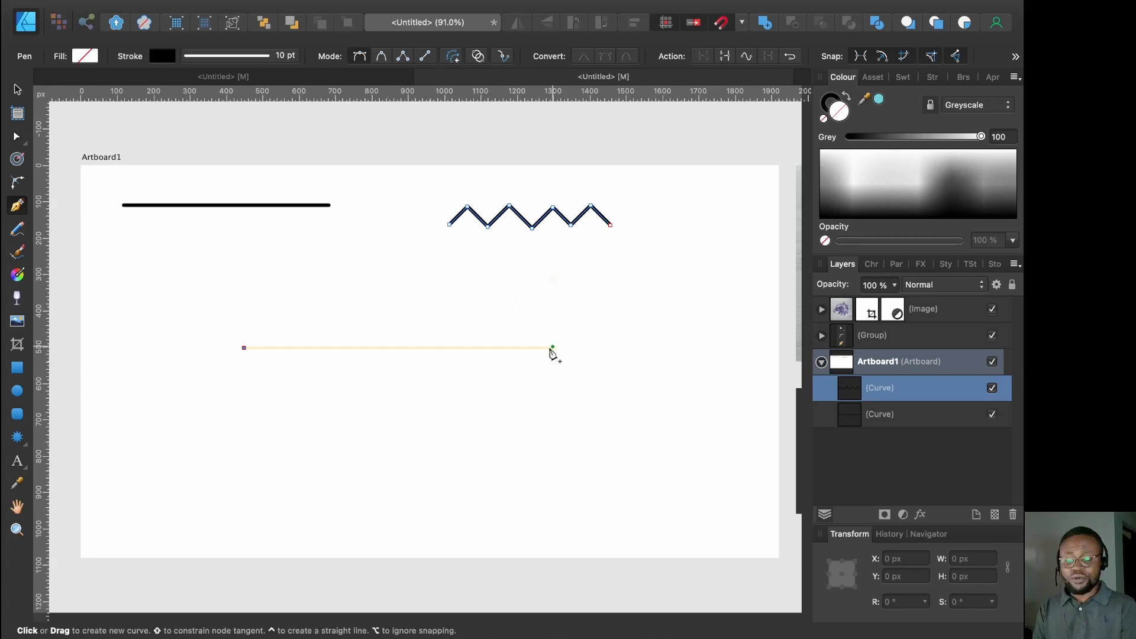
{"action": "left_click", "coordinate": [532, 347]}
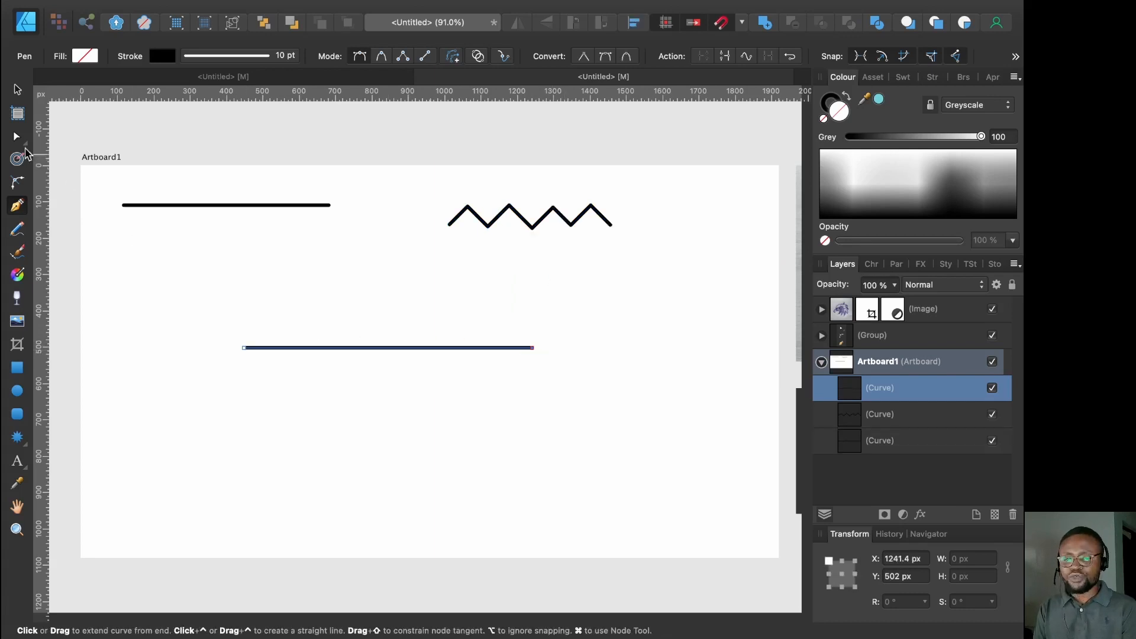
{"action": "left_click", "coordinate": [16, 137]}
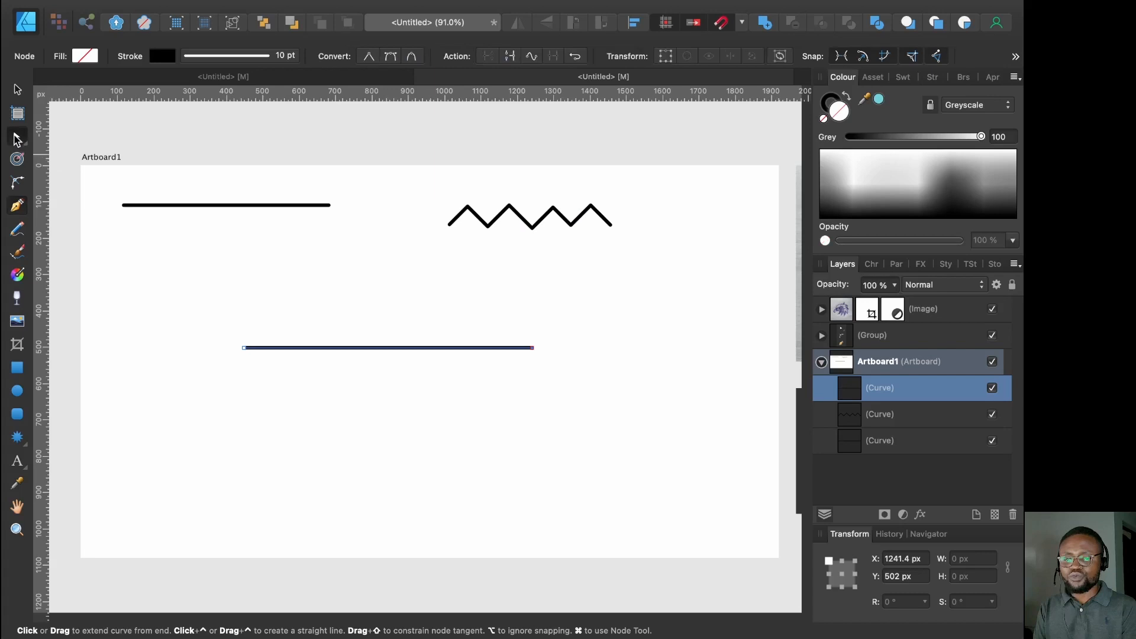
{"action": "left_click", "coordinate": [377, 348]}
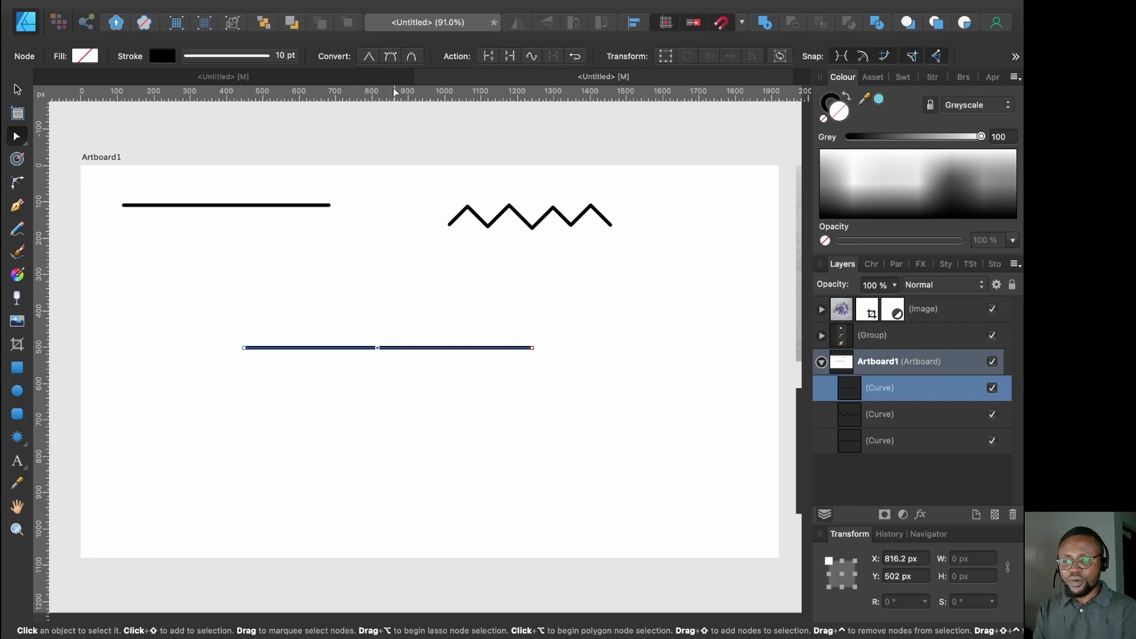
Try converting the middle node of the mid-artboard line to smooth and pulling it upward into an arch
{"action": "left_click", "coordinate": [390, 56]}
{"action": "left_click_drag", "start_coordinate": [378, 348], "coordinate": [378, 304]}
{"action": "key", "text": "super+z"}
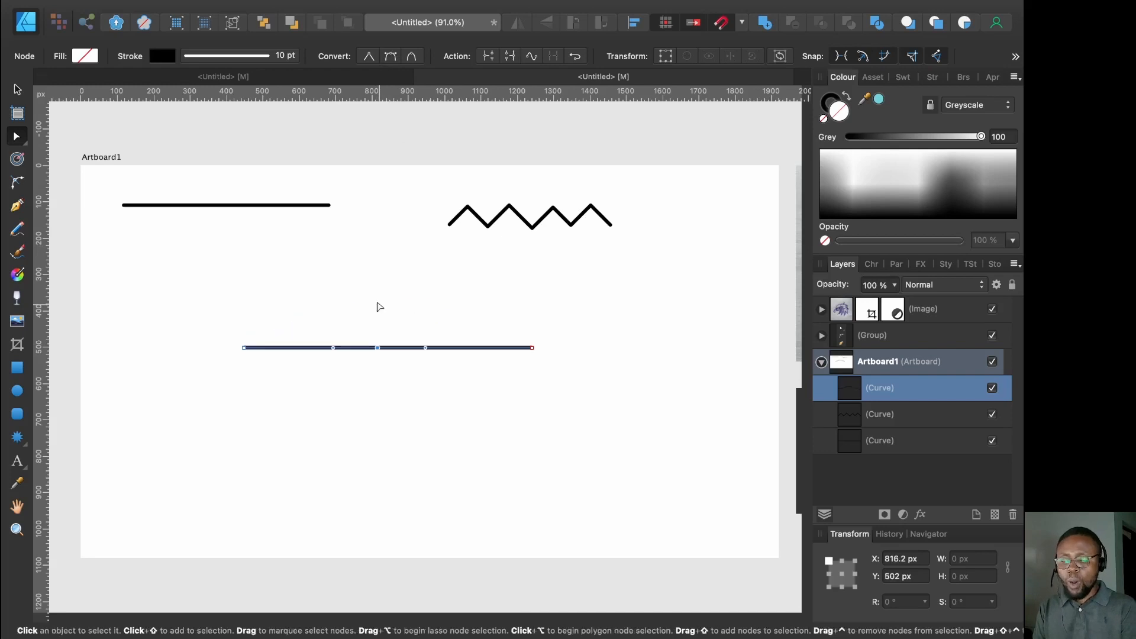
Undo the previous edits until the mid-artboard straight line is removed
{"action": "key", "text": "super+z"}
{"action": "key", "text": "super+z"}
{"action": "key", "text": "super+z"}
Draw an arched open curve mid-artboard with the Pen tool, and a second arch below it ending at X 1127 px, Y 613 px
{"action": "left_click", "coordinate": [17, 205]}
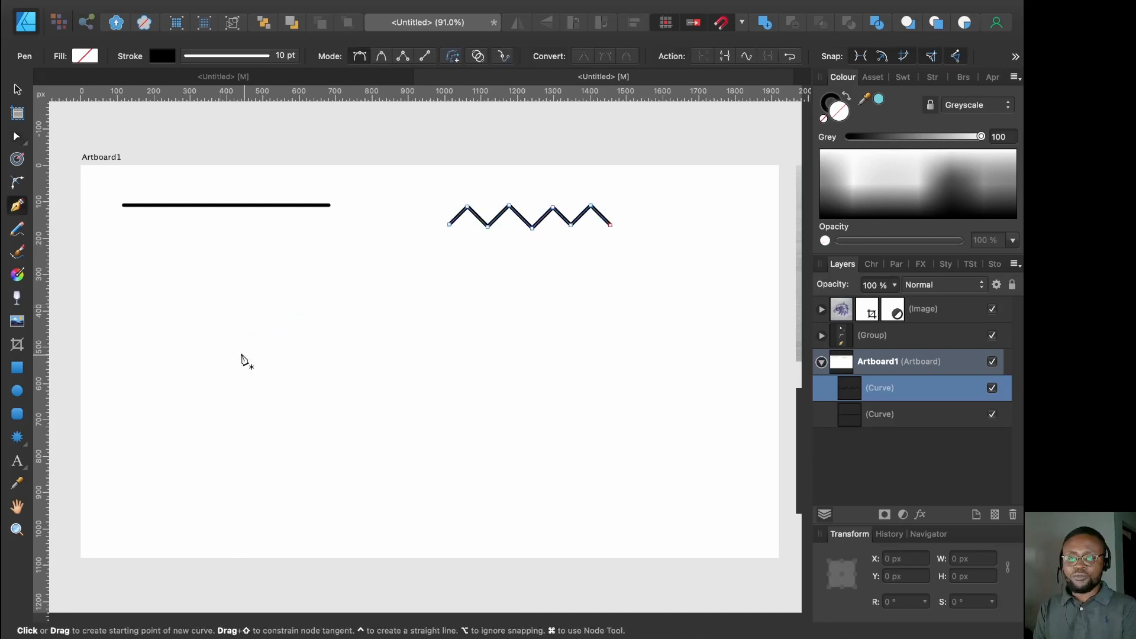
{"action": "left_click", "coordinate": [236, 346]}
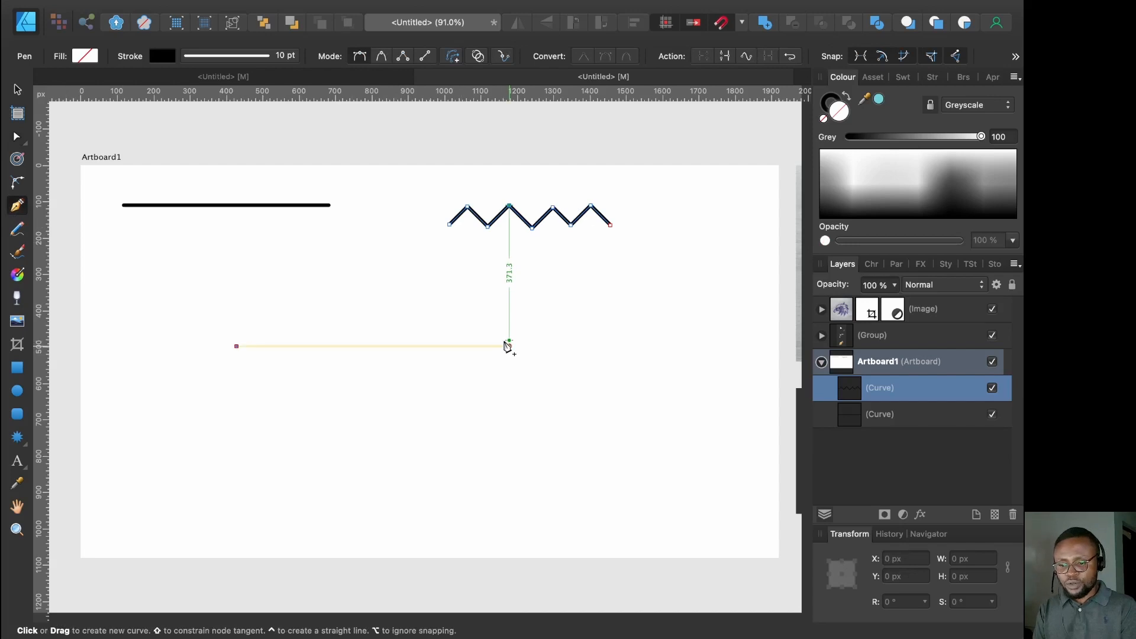
{"action": "left_click_drag", "start_coordinate": [507, 346], "coordinate": [630, 426]}
{"action": "left_click_drag", "start_coordinate": [653, 441], "coordinate": [655, 445]}
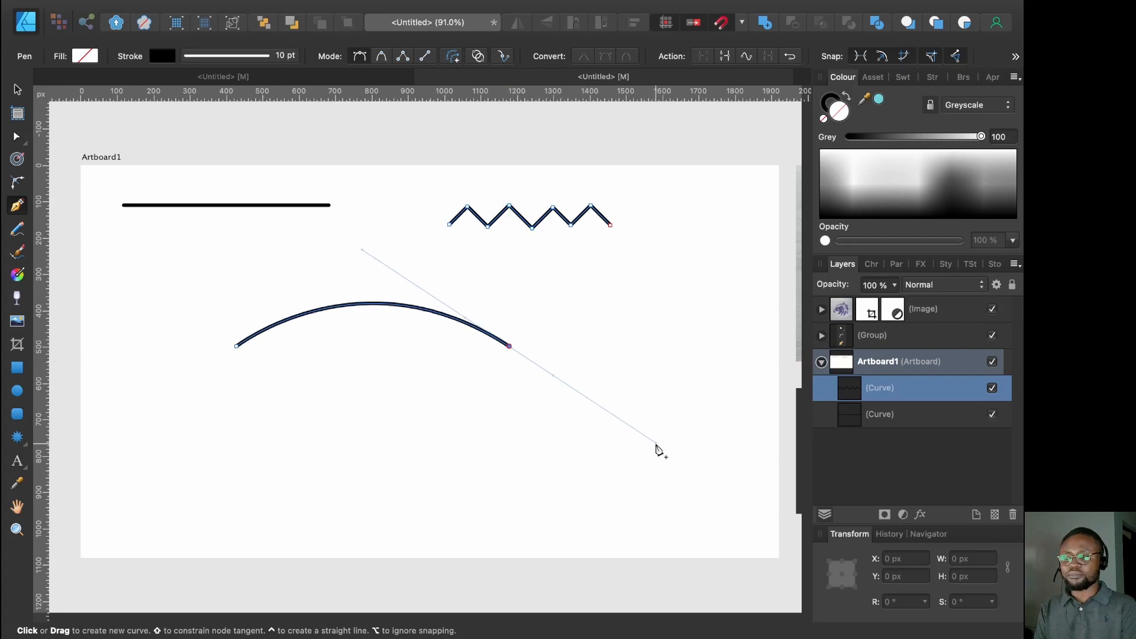
{"action": "left_click", "coordinate": [655, 444]}
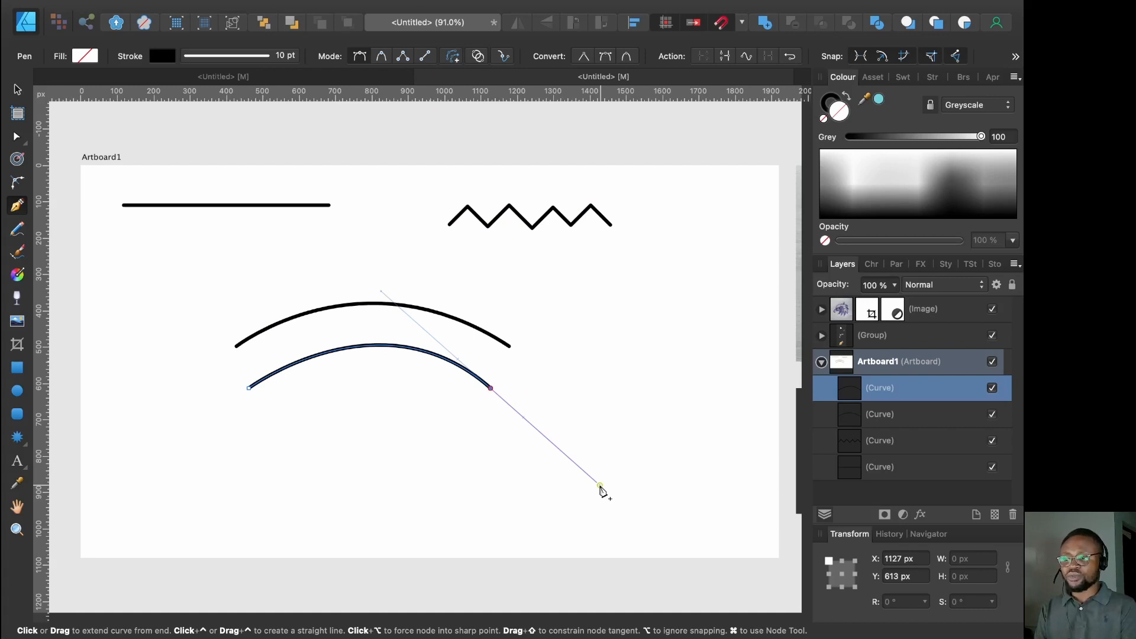
{"action": "key", "text": "Escape"}
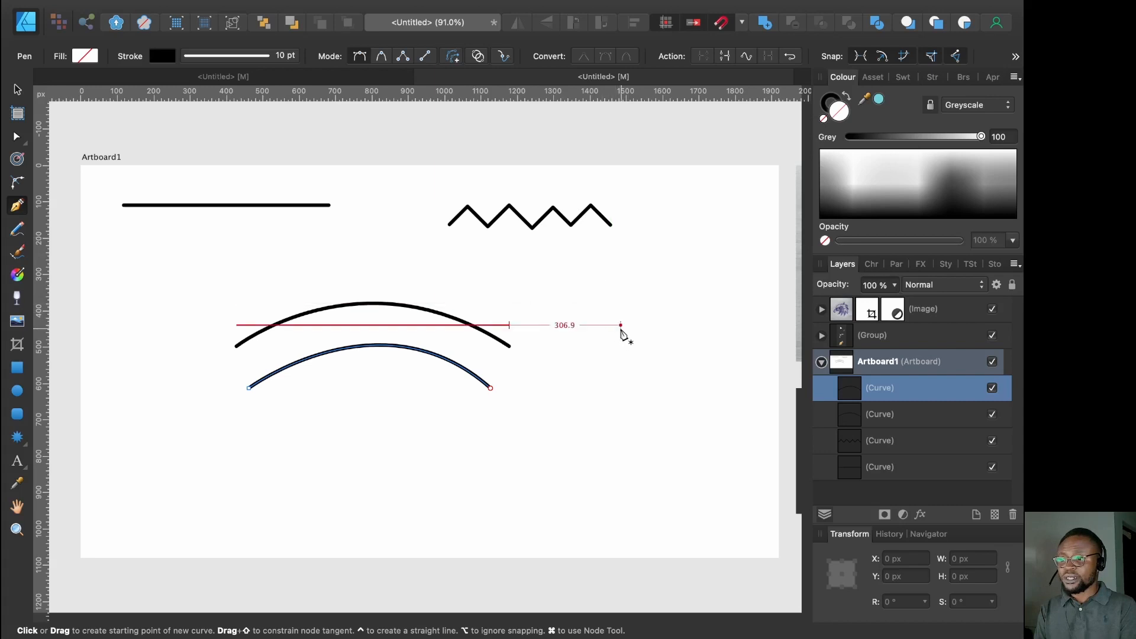
Draw a closed octagon of straight segments right of the arches, starting and closing at X 1498 px, Y 438.9 px
{"action": "left_click", "coordinate": [625, 327]}
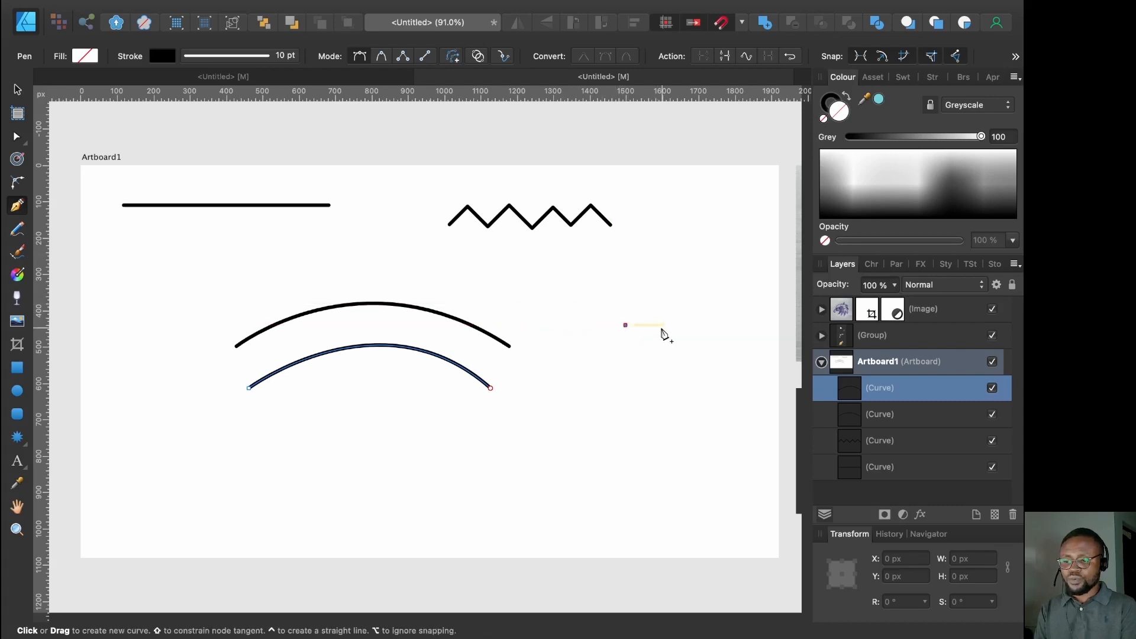
{"action": "left_click", "coordinate": [660, 325]}
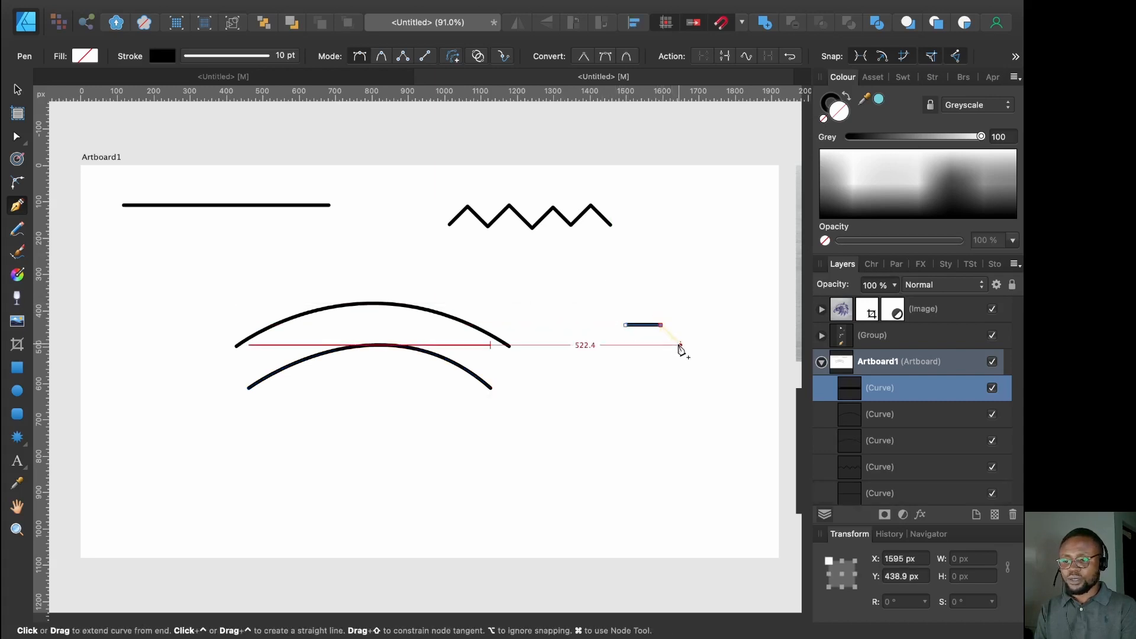
{"action": "left_click", "coordinate": [681, 346]}
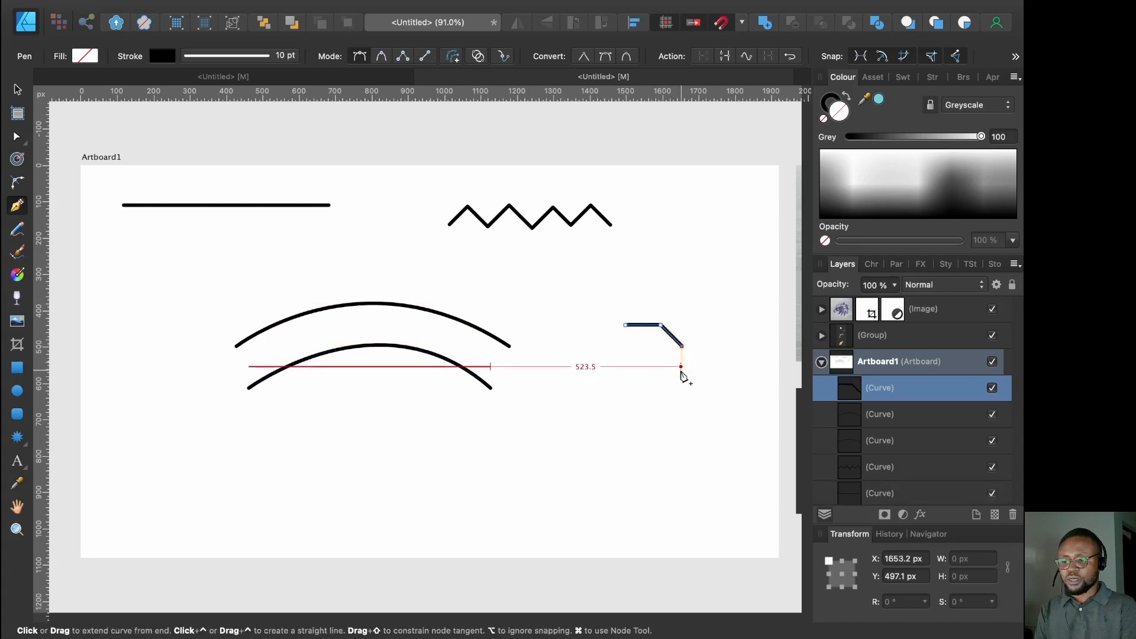
{"action": "left_click", "coordinate": [682, 367]}
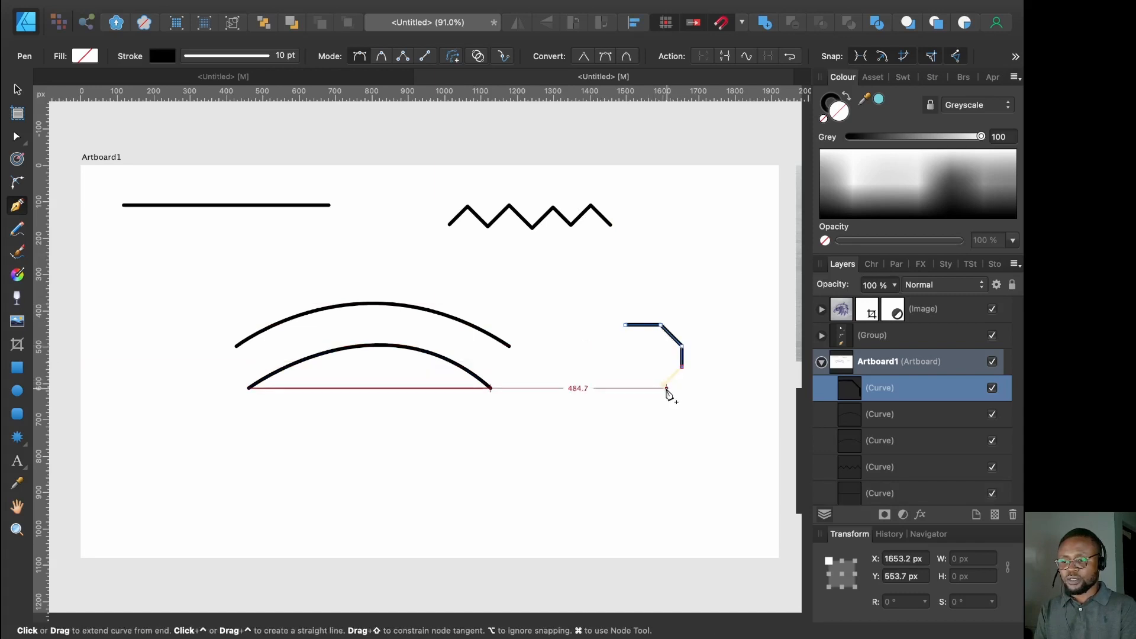
{"action": "left_click", "coordinate": [664, 386]}
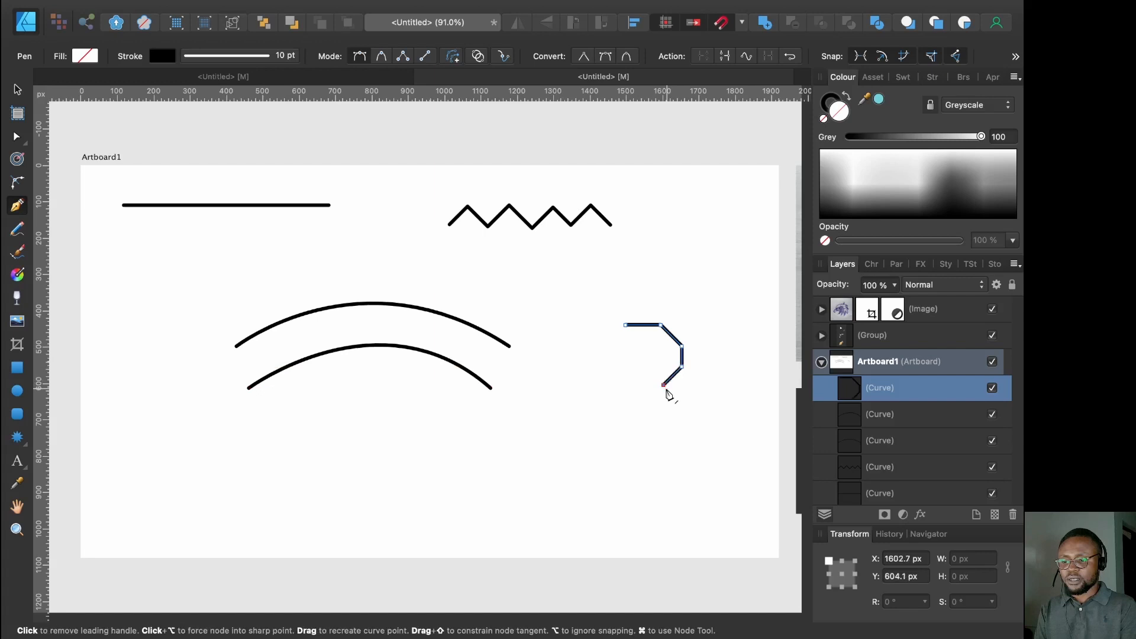
{"action": "left_click", "coordinate": [624, 387]}
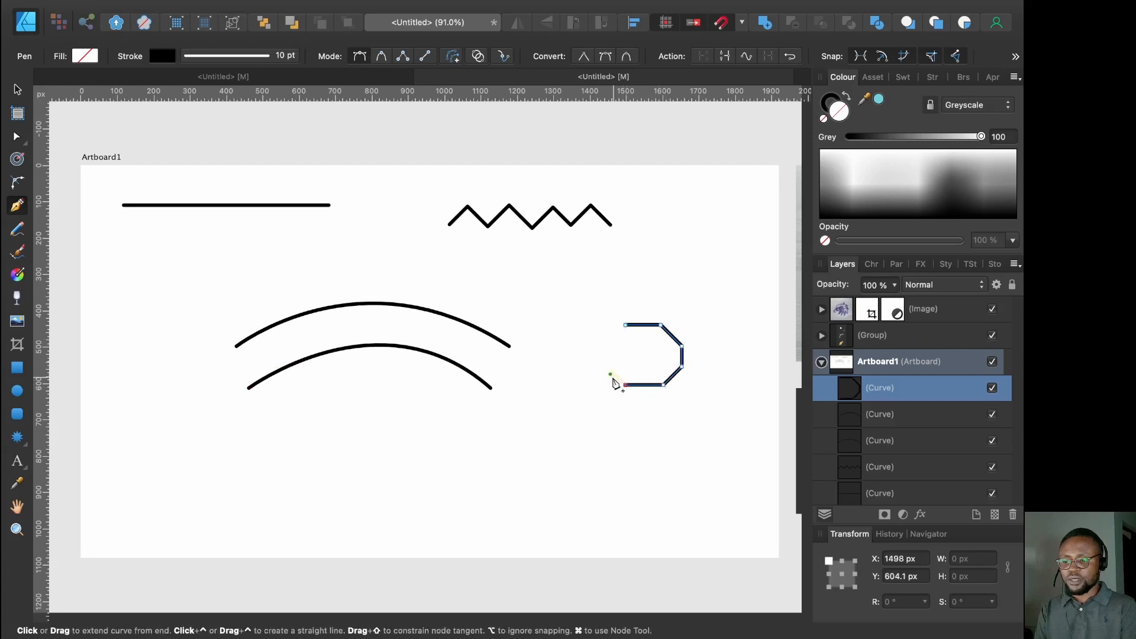
{"action": "left_click", "coordinate": [604, 367]}
{"action": "left_click", "coordinate": [604, 347]}
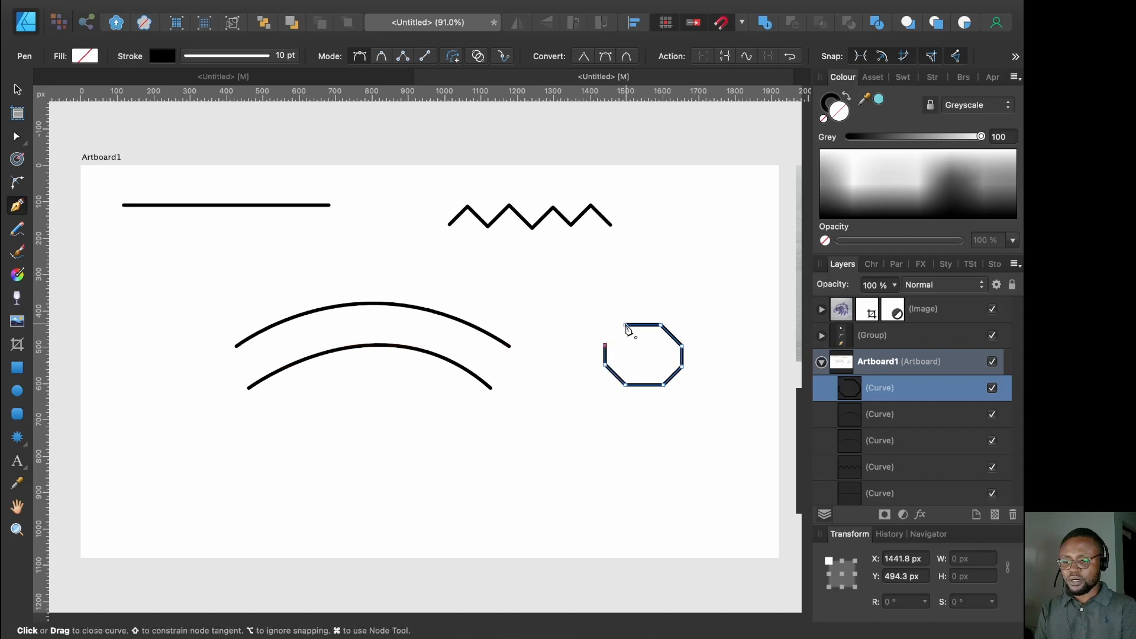
{"action": "left_click", "coordinate": [625, 326]}
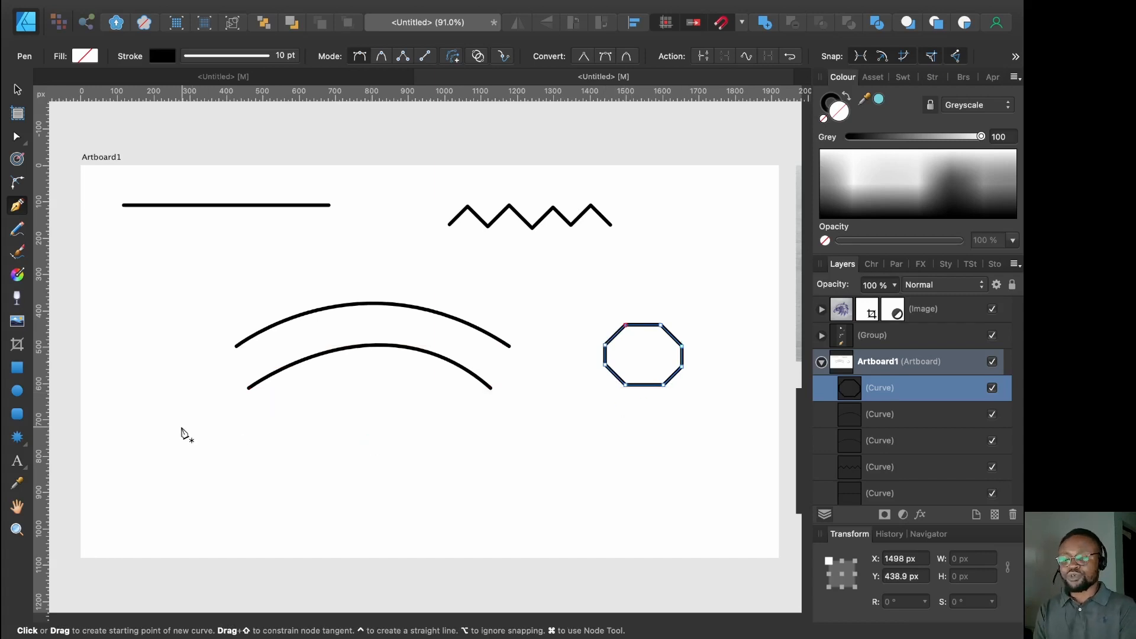
{"action": "key", "text": "Escape"}
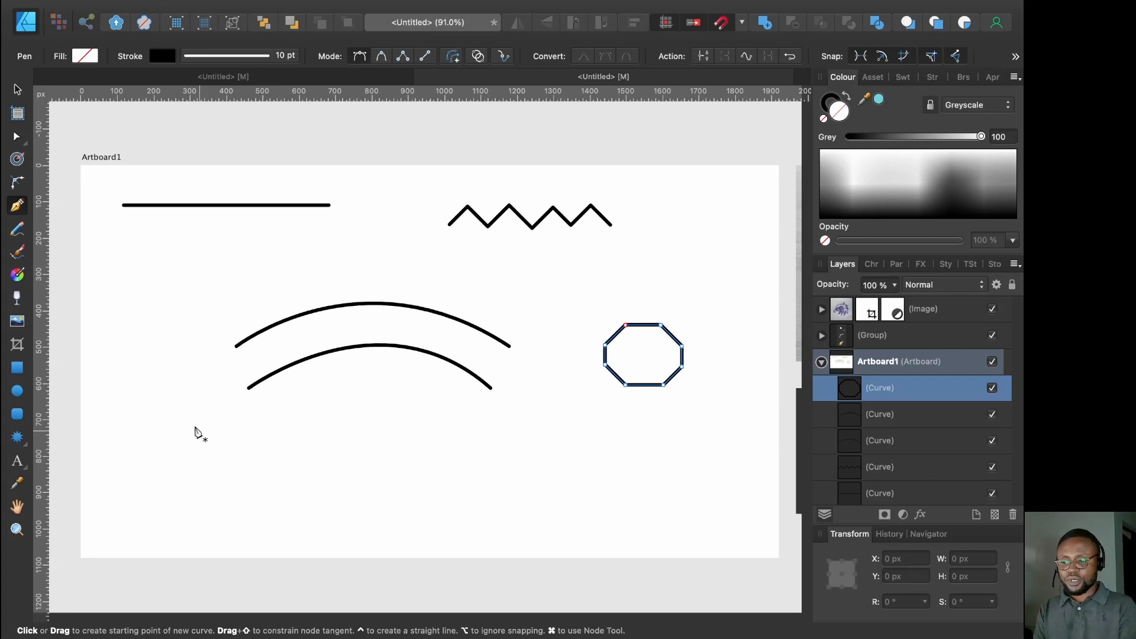
Draw an open squared spiral of straight segments in the artboard's lower left, winding inward to end at X 374 px, Y 780 px
{"action": "left_click", "coordinate": [172, 428]}
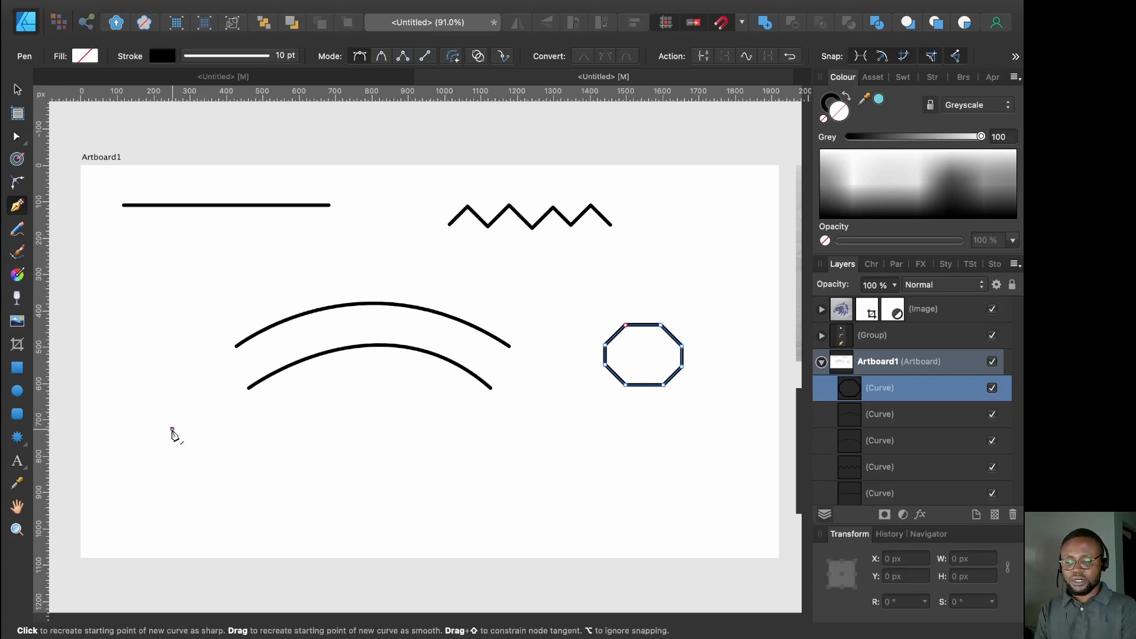
{"action": "left_click", "coordinate": [179, 479]}
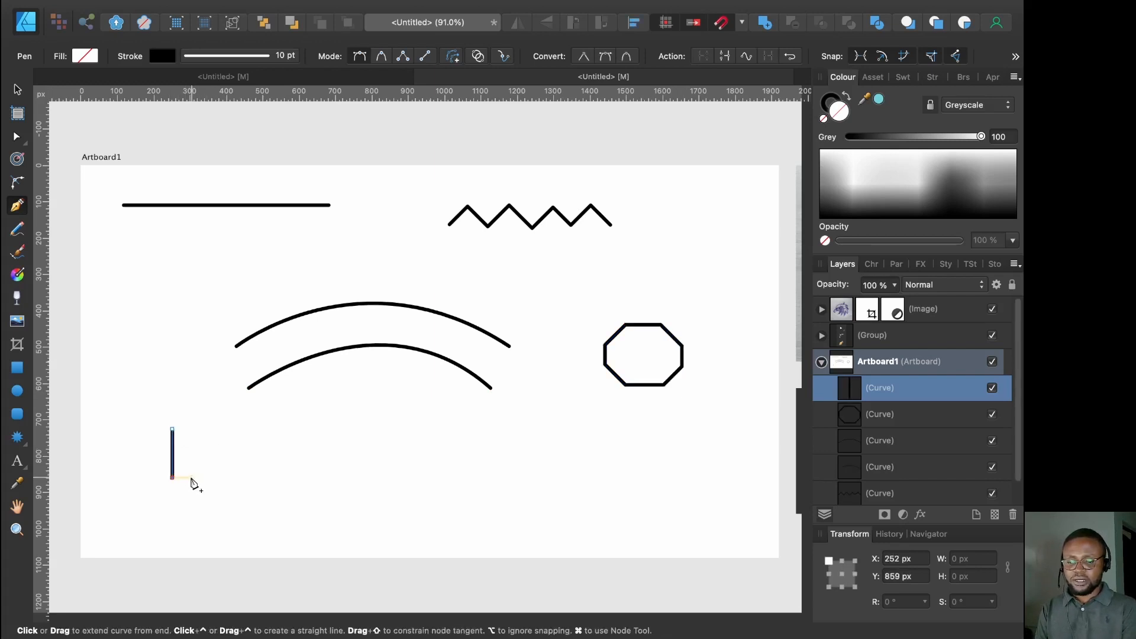
{"action": "left_click", "coordinate": [237, 477]}
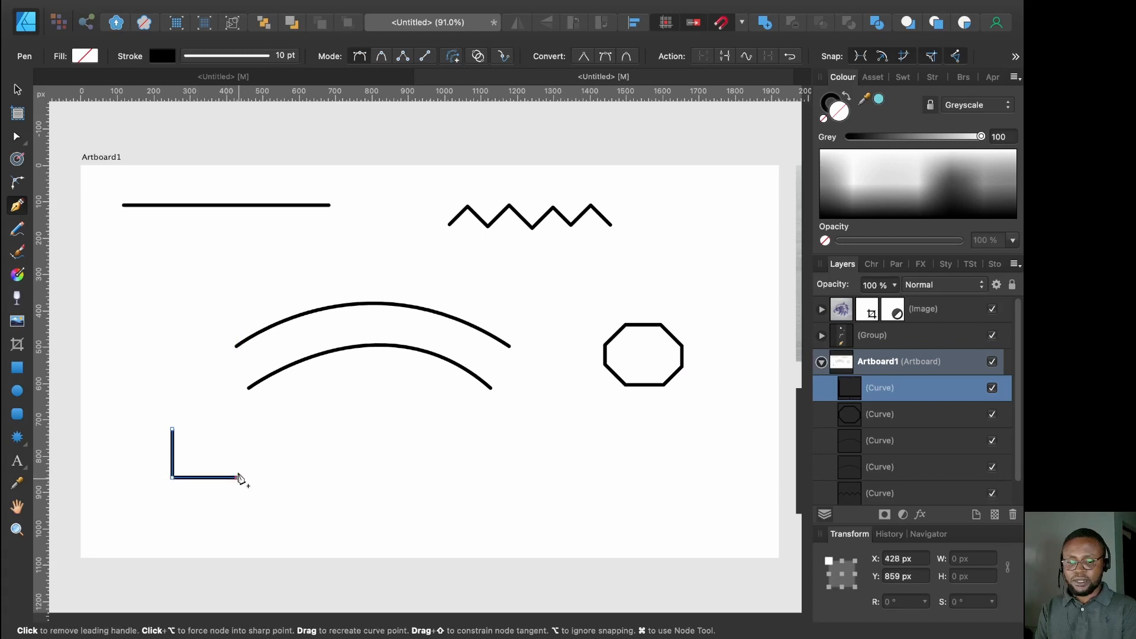
{"action": "left_click", "coordinate": [237, 429]}
{"action": "left_click", "coordinate": [186, 429]}
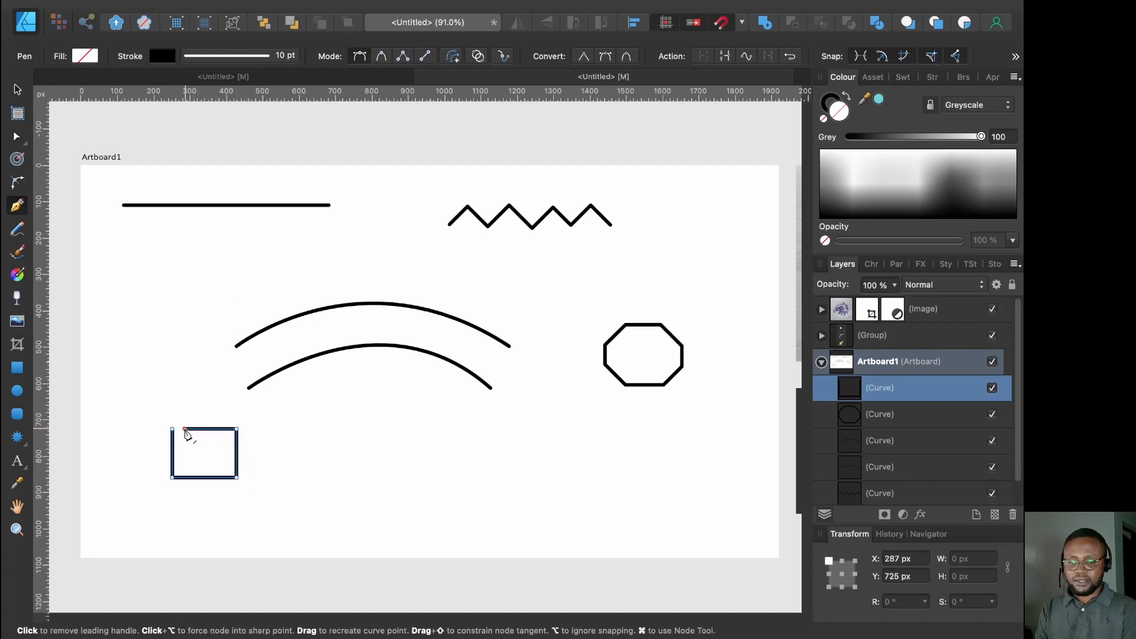
{"action": "left_click", "coordinate": [185, 462]}
{"action": "left_click", "coordinate": [227, 461]}
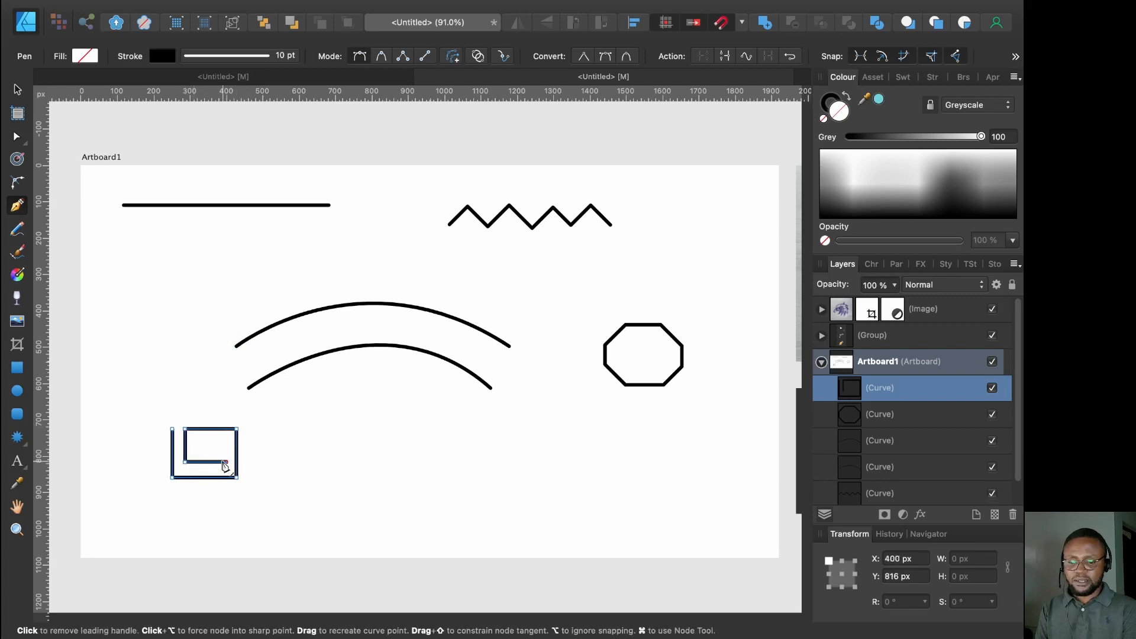
{"action": "left_click", "coordinate": [226, 438]}
{"action": "left_click", "coordinate": [194, 439]}
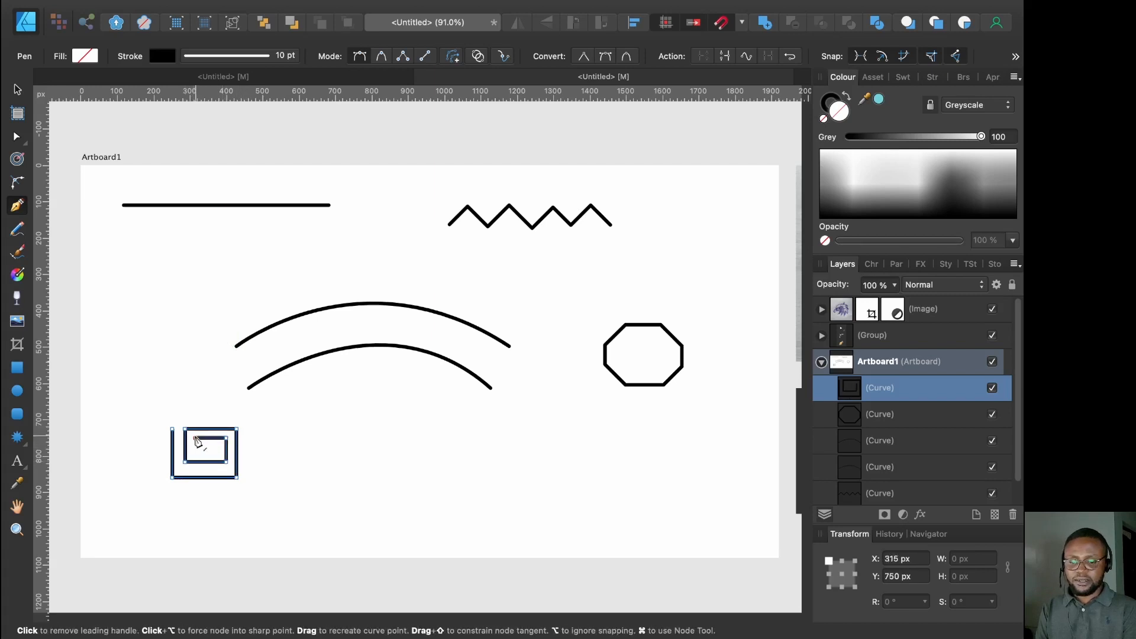
{"action": "left_click", "coordinate": [194, 448]}
{"action": "left_click", "coordinate": [215, 449]}
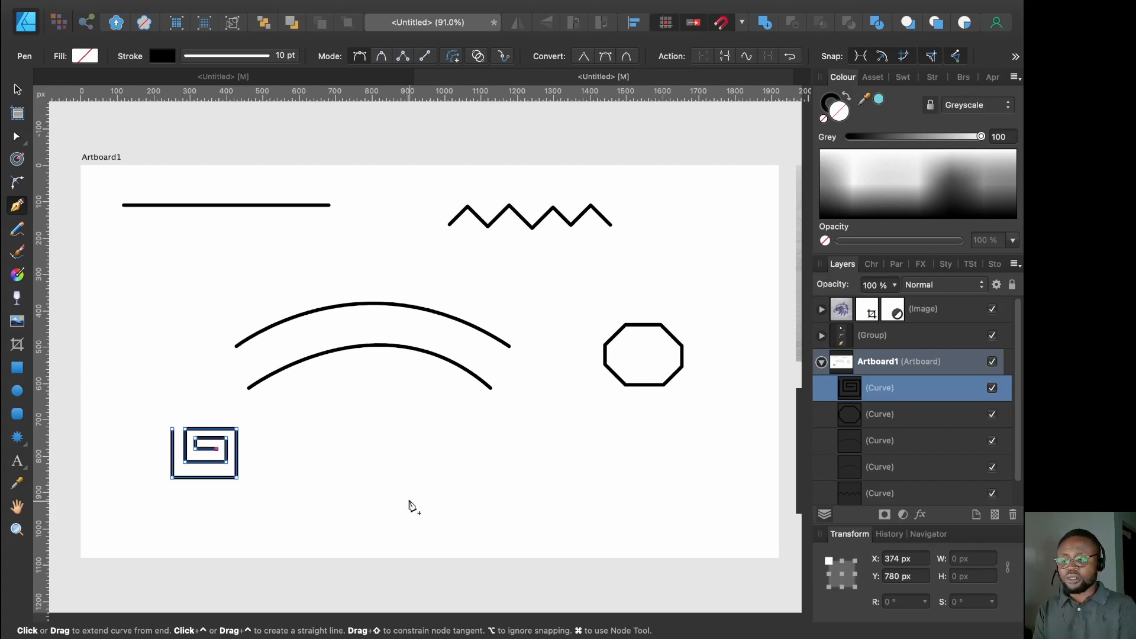
{"action": "key", "text": "Escape"}
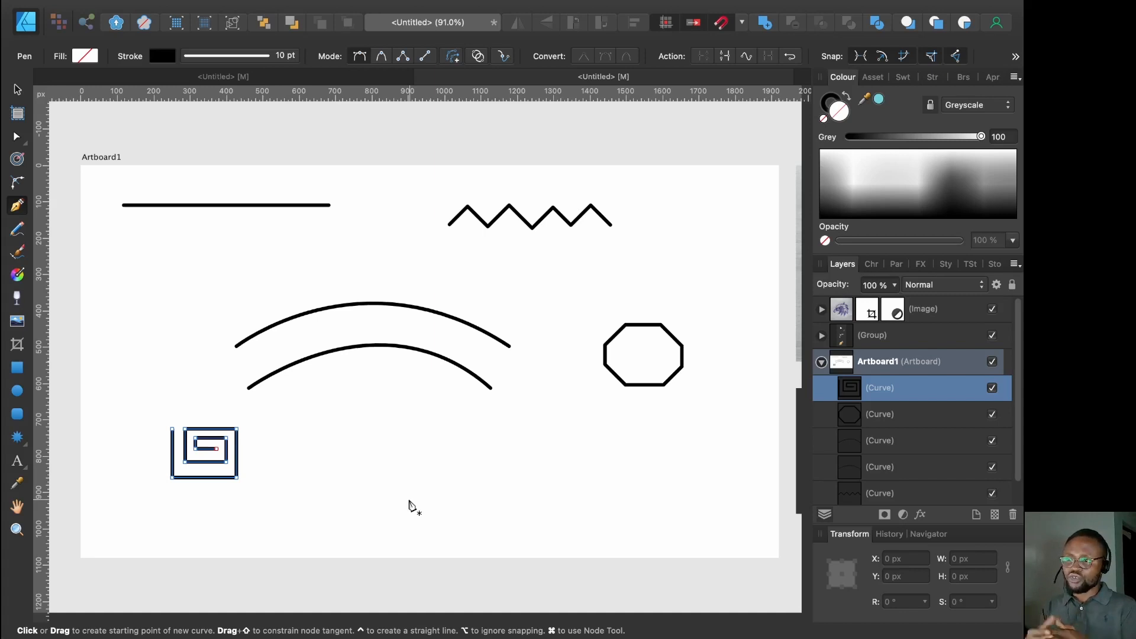
Draw a closed triangle below the arches with its apex at X 1061 px, Y 679 px and base corners at X 853.9 and 1178.1 px, Y 886.1 px
{"action": "left_click", "coordinate": [467, 412]}
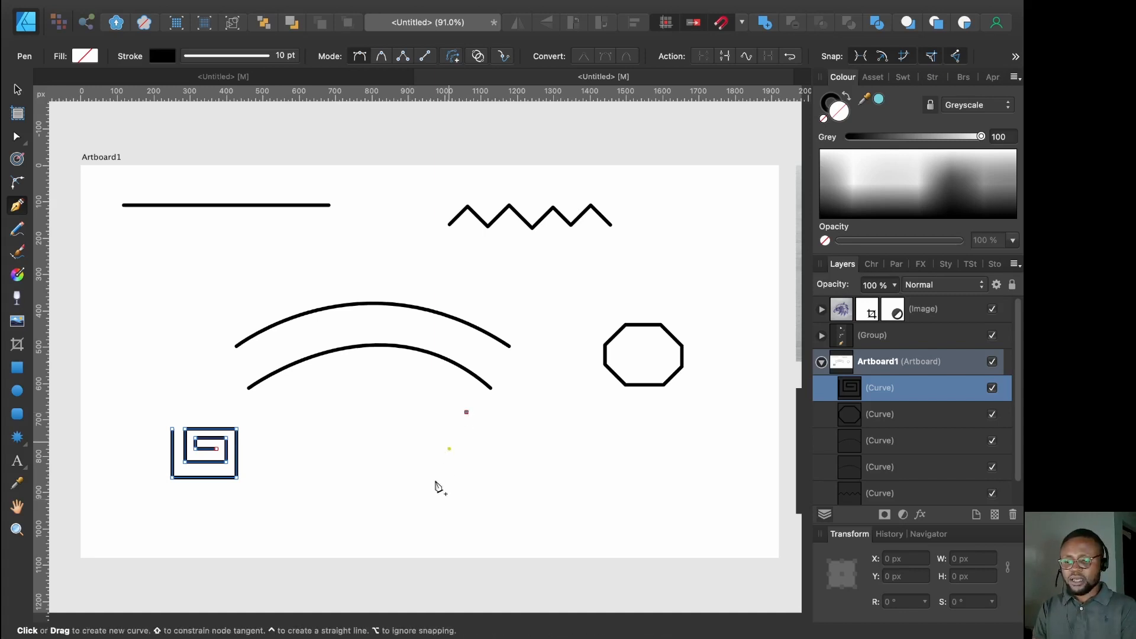
{"action": "left_click", "coordinate": [391, 487]}
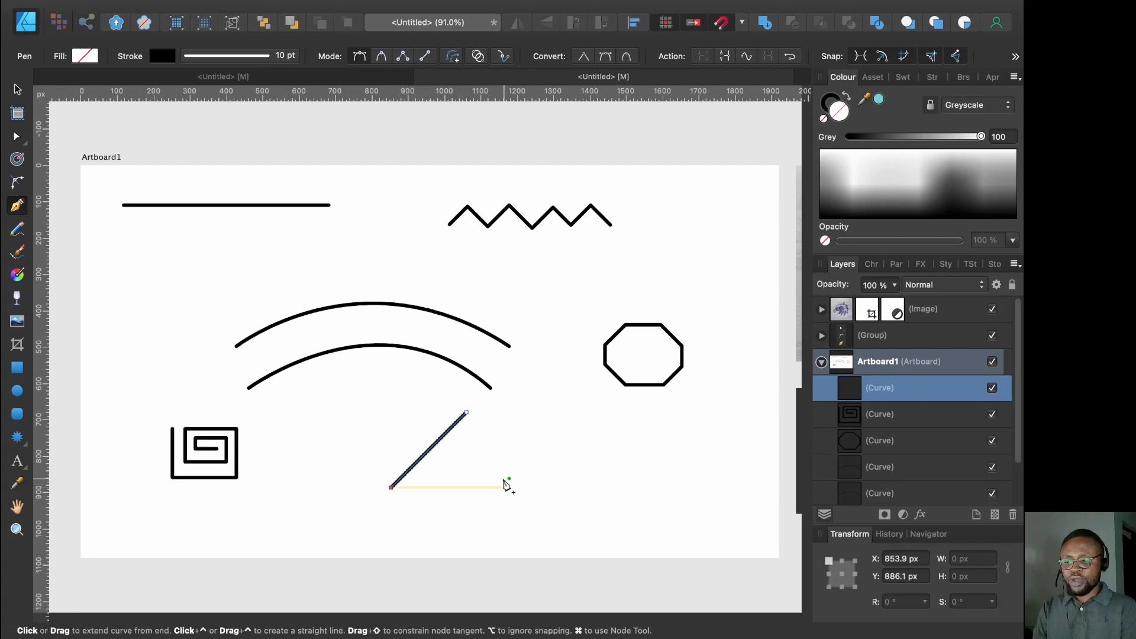
{"action": "left_click", "coordinate": [509, 488]}
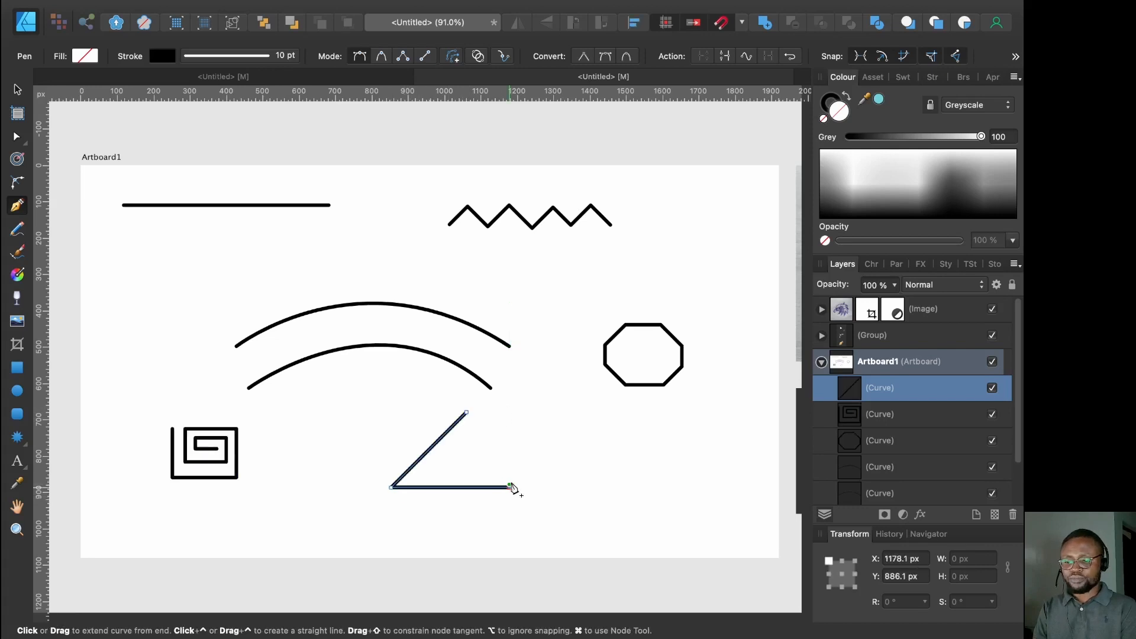
{"action": "left_click", "coordinate": [467, 413]}
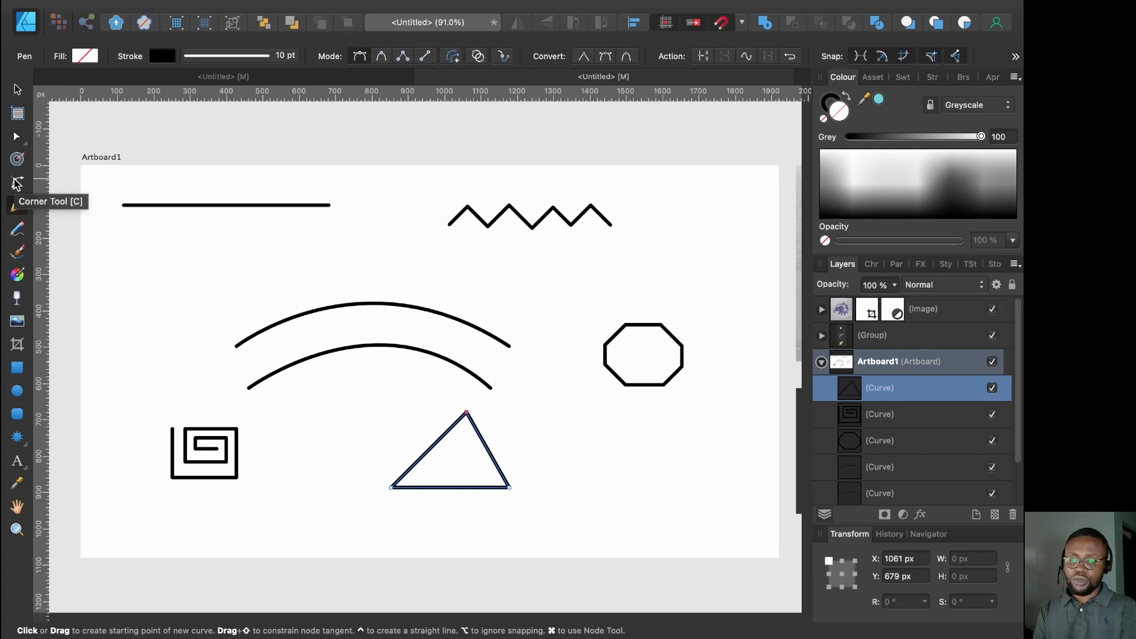
Round the triangle's apex with the Corner tool to a 40.4 px radius, and place a copy of the triangle at X 1324.8 px, Y 679 px
{"action": "key", "text": "c"}
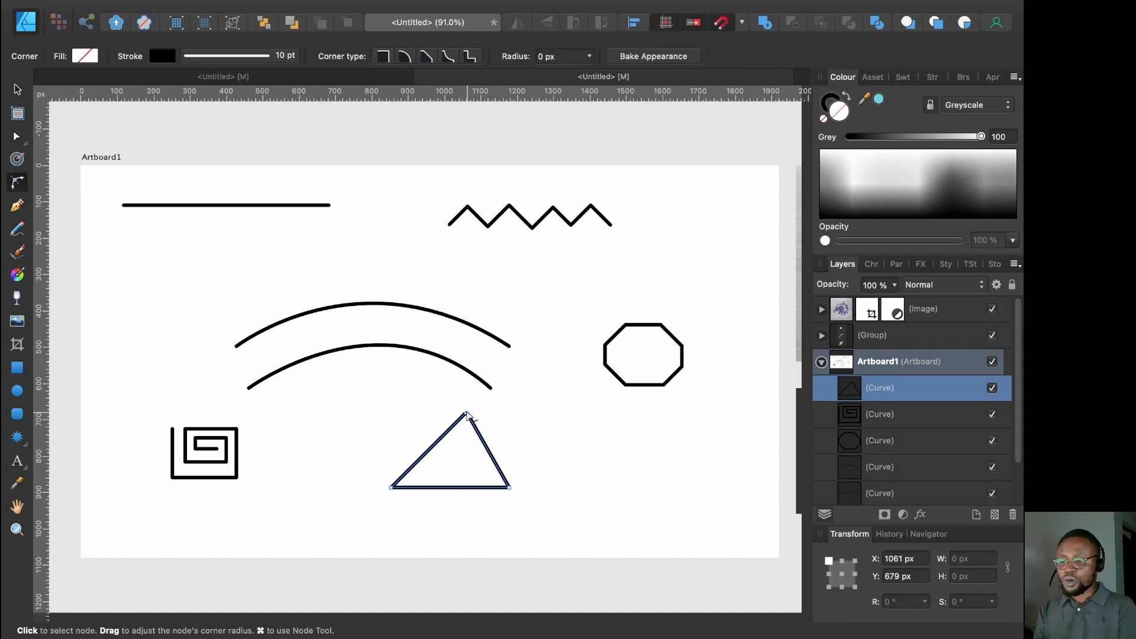
{"action": "mouse_move", "coordinate": [466, 417]}
{"action": "left_mouse_down"}
{"action": "mouse_move", "coordinate": [456, 461]}
{"action": "mouse_move", "coordinate": [463, 436]}
{"action": "left_mouse_up"}
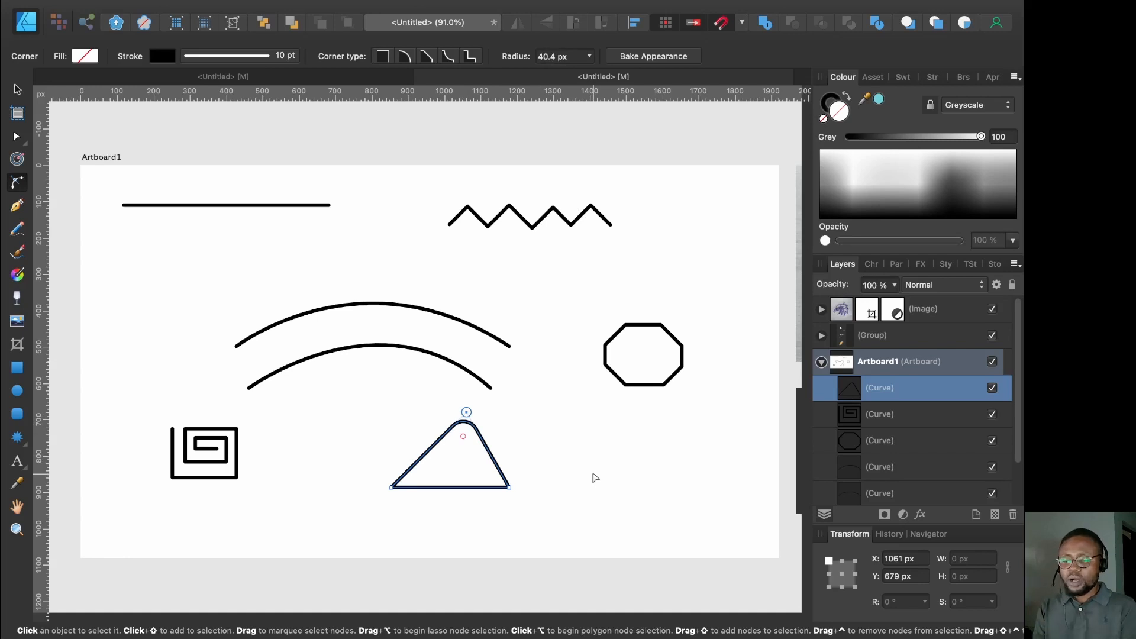
{"action": "left_click", "coordinate": [17, 89]}
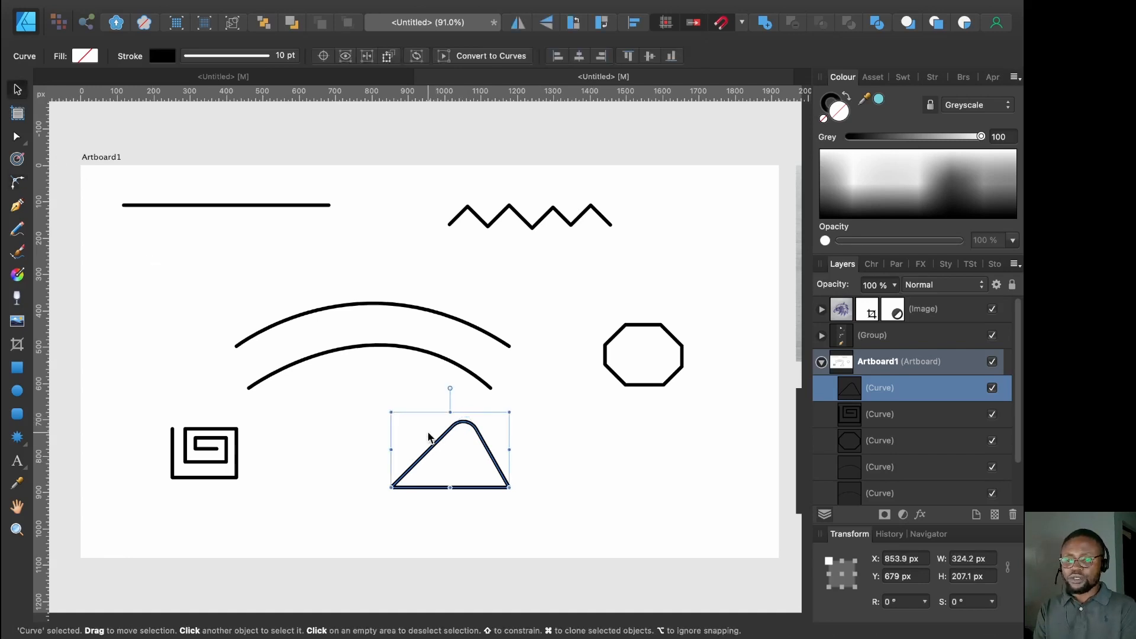
{"action": "left_click_drag", "start_coordinate": [436, 459], "coordinate": [605, 477]}
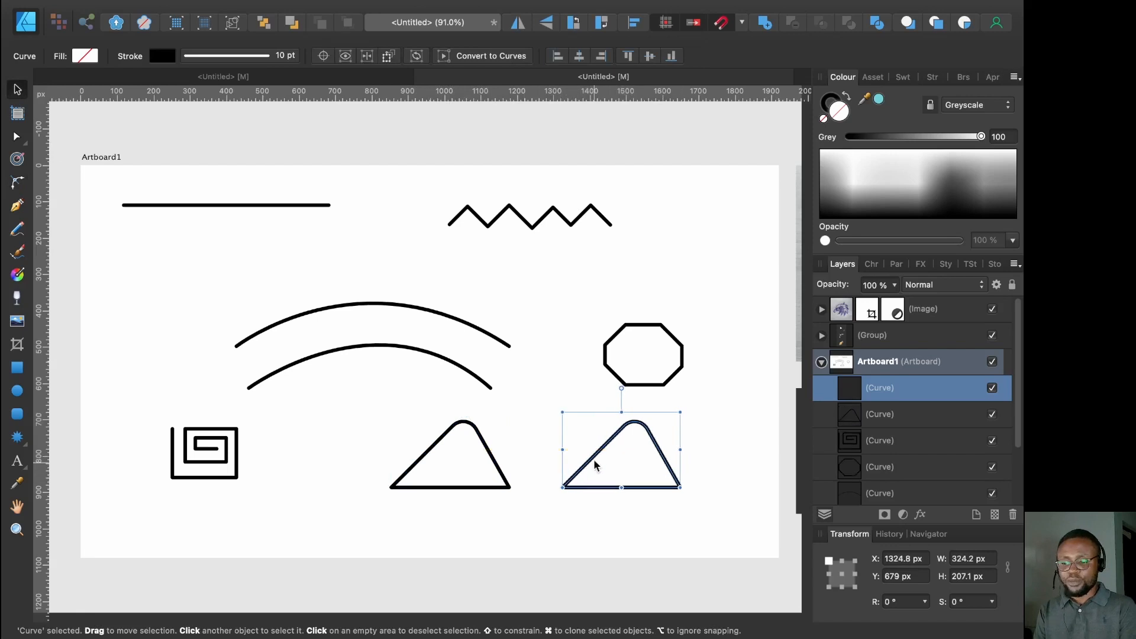
Reset the apex of the copied triangle to a sharp corner with a radius of 0 px
{"action": "left_click", "coordinate": [16, 136]}
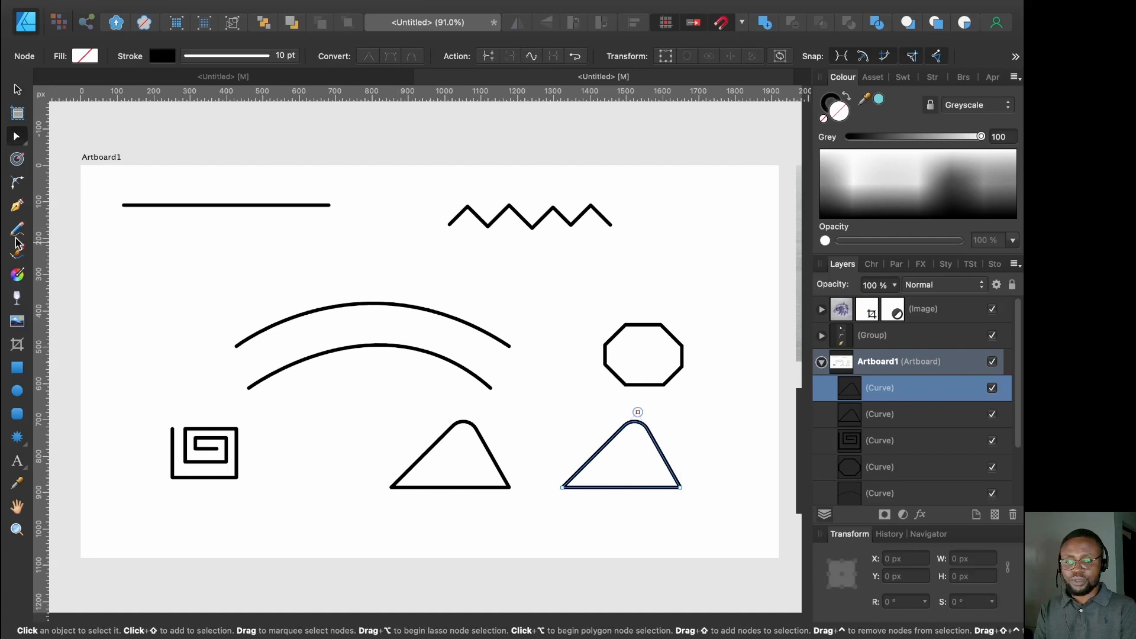
{"action": "left_click", "coordinate": [17, 183]}
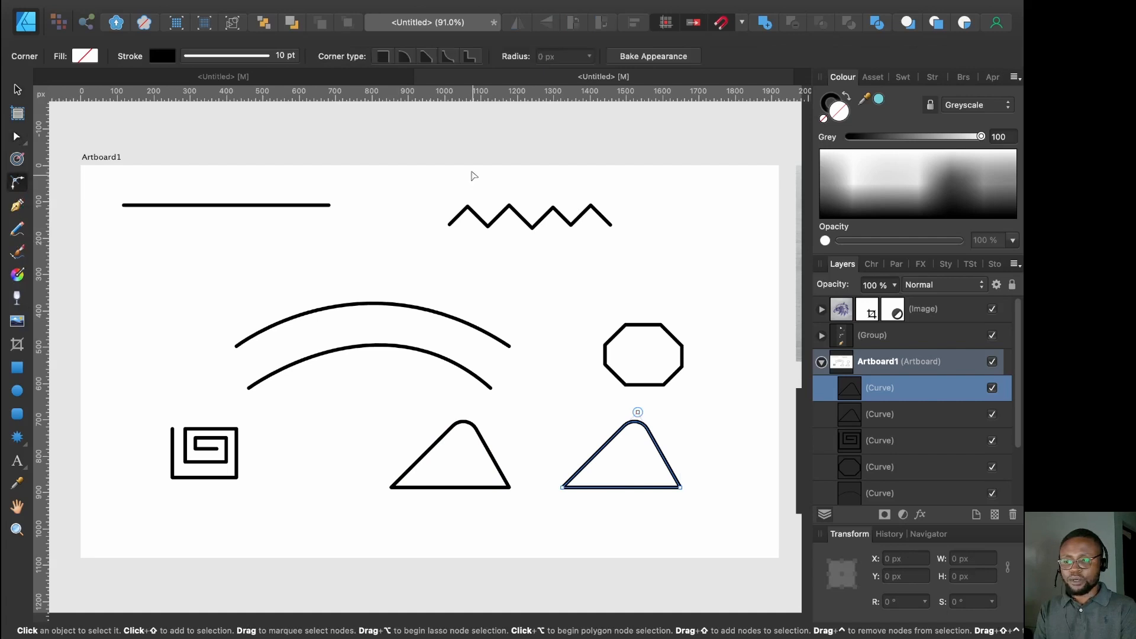
{"action": "left_click", "coordinate": [637, 412]}
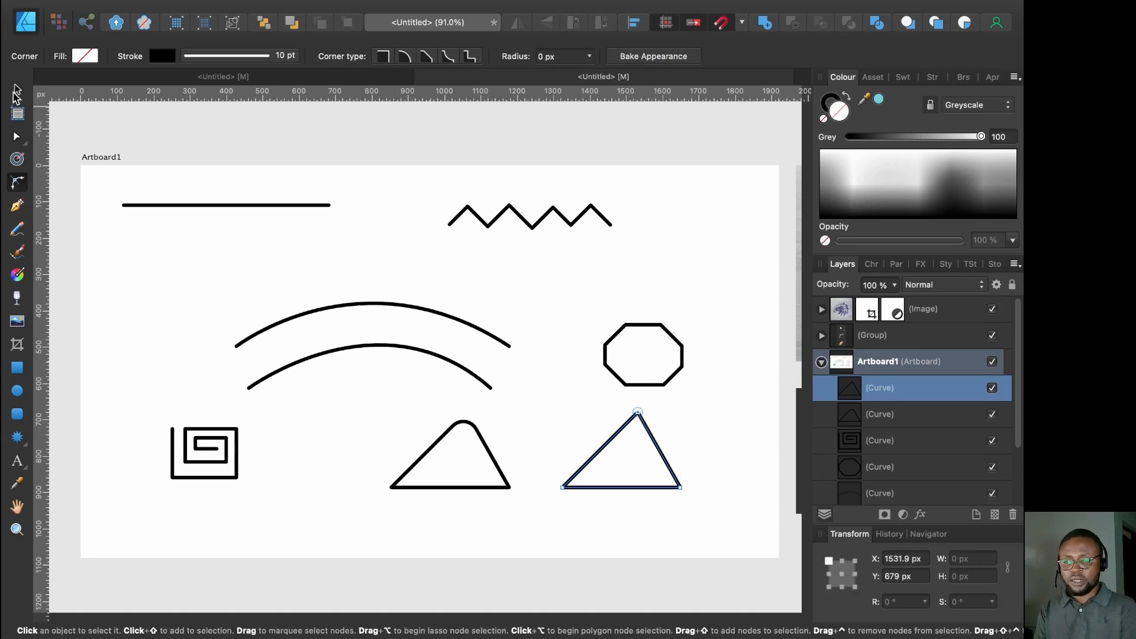
{"action": "left_click", "coordinate": [17, 137]}
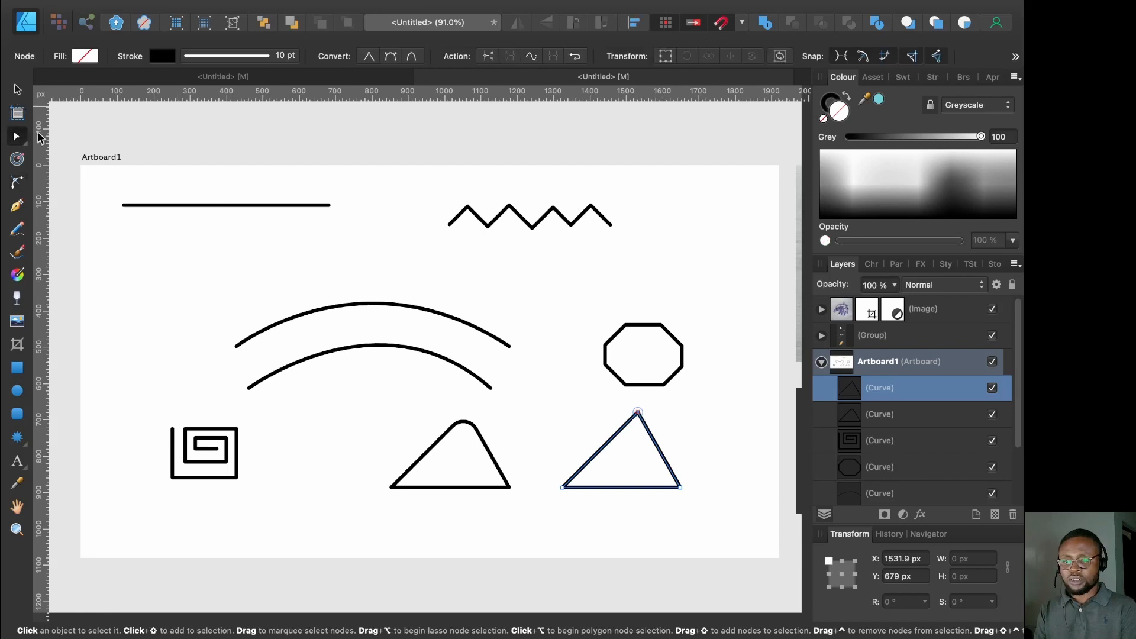
Convert the apex of the copied triangle to a smooth node and reshape its curve by tilting and lengthening the node's handles
{"action": "left_click", "coordinate": [390, 57]}
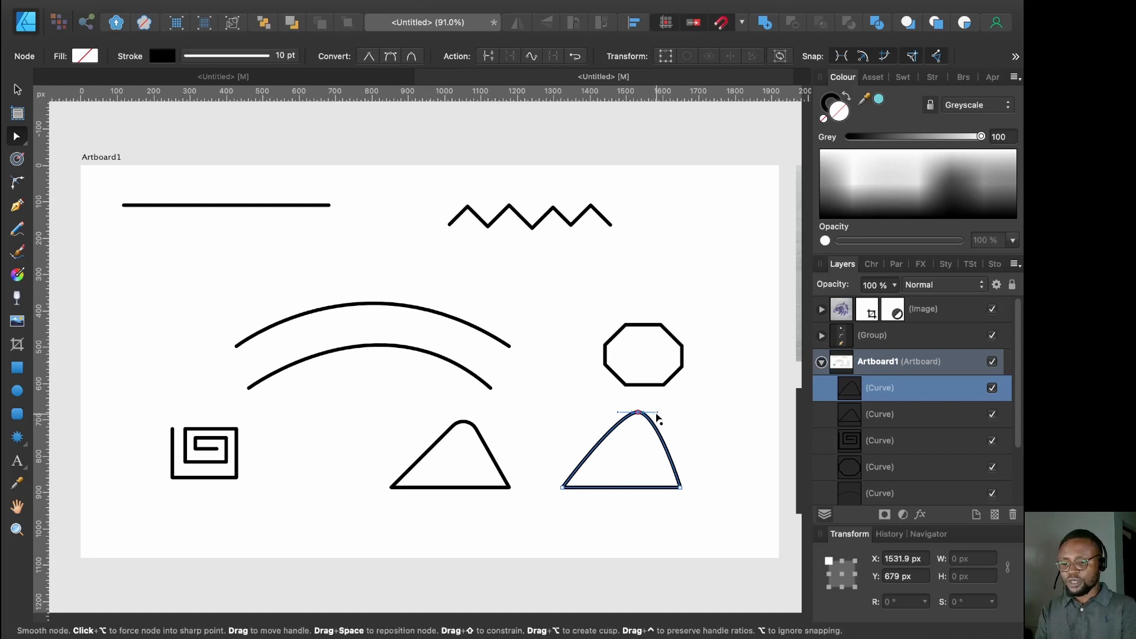
{"action": "left_click_drag", "start_coordinate": [655, 413], "coordinate": [708, 403]}
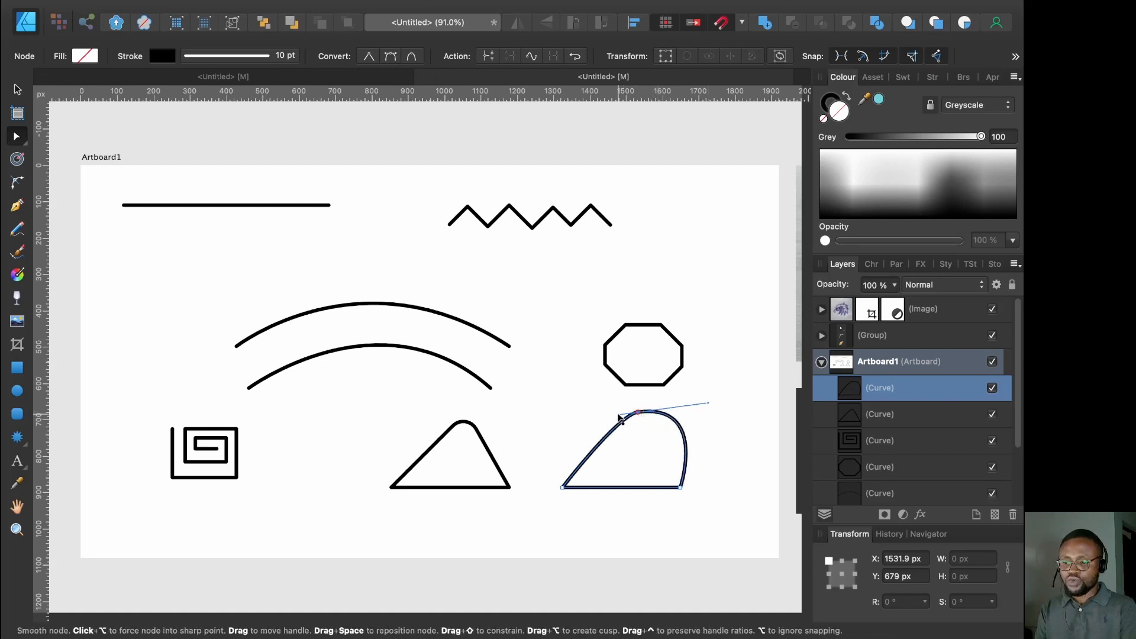
{"action": "left_click_drag", "start_coordinate": [617, 416], "coordinate": [626, 435]}
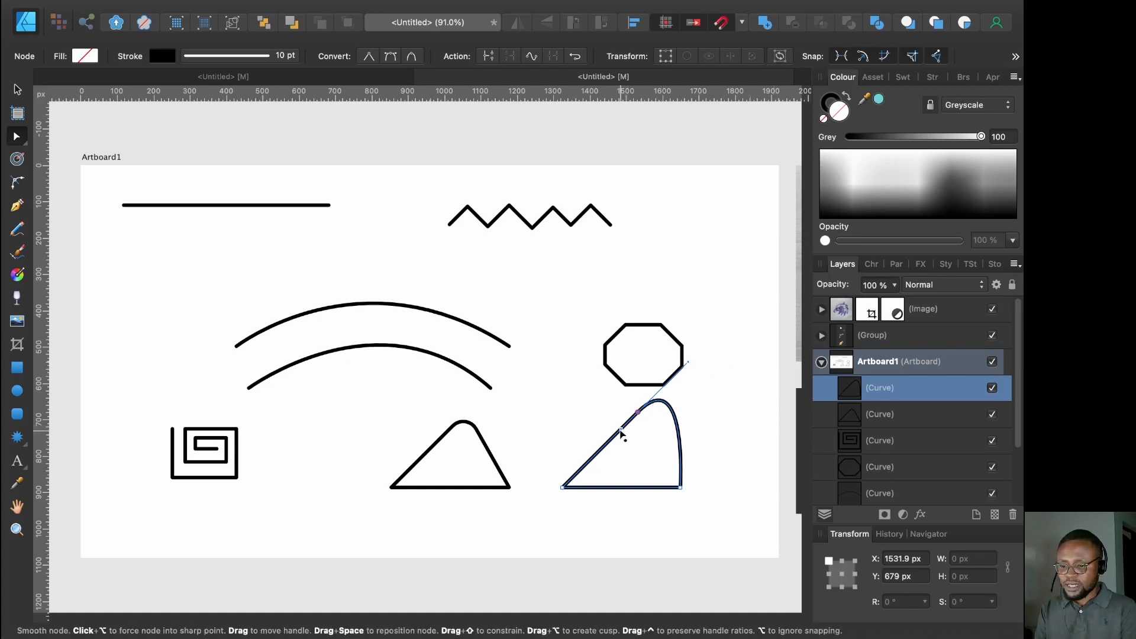
{"action": "left_click_drag", "start_coordinate": [618, 427], "coordinate": [676, 411]}
{"action": "key", "text": "super+z"}
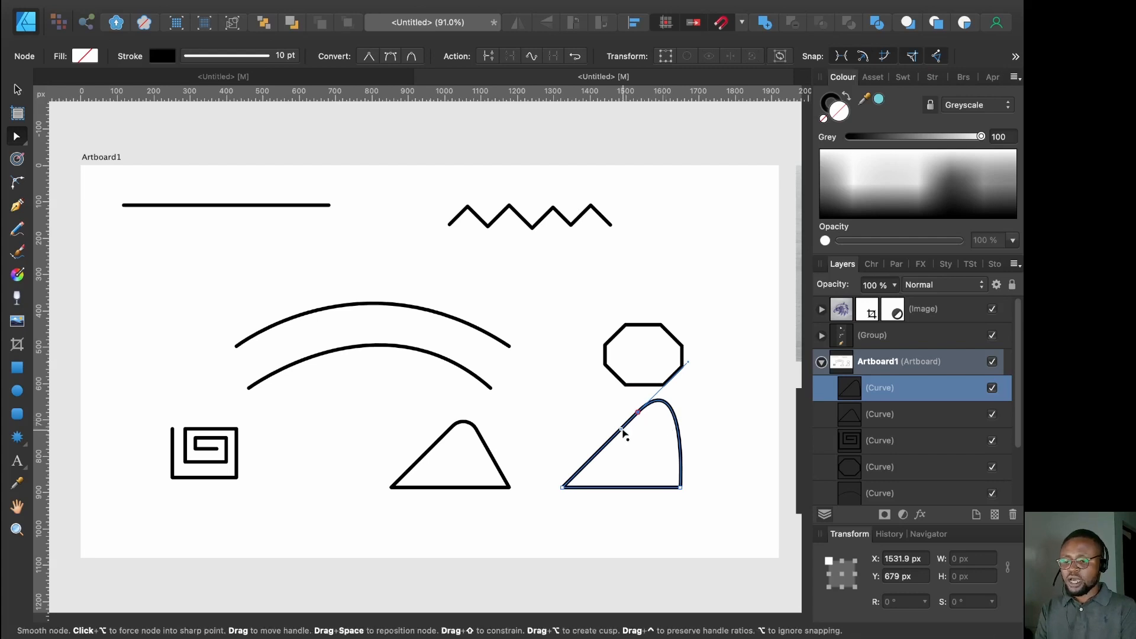
Break the apex node into a cusp, then remove its left-side handle so that only the right side stays curved
{"action": "mouse_move", "coordinate": [622, 434]}
{"action": "left_mouse_down"}
{"action": "mouse_move", "coordinate": [666, 454]}
{"action": "mouse_move", "coordinate": [723, 400]}
{"action": "mouse_move", "coordinate": [727, 492]}
{"action": "mouse_move", "coordinate": [733, 402]}
{"action": "mouse_move", "coordinate": [713, 386]}
{"action": "left_mouse_up"}
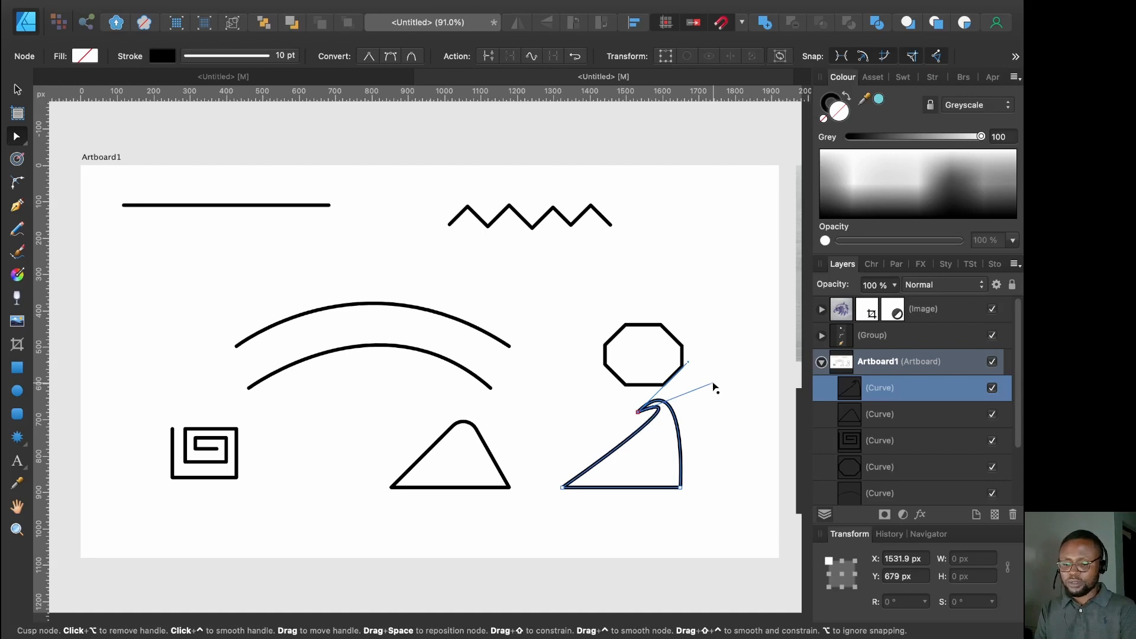
{"action": "left_click", "coordinate": [714, 387], "text": "alt"}
{"action": "left_click", "coordinate": [714, 387]}
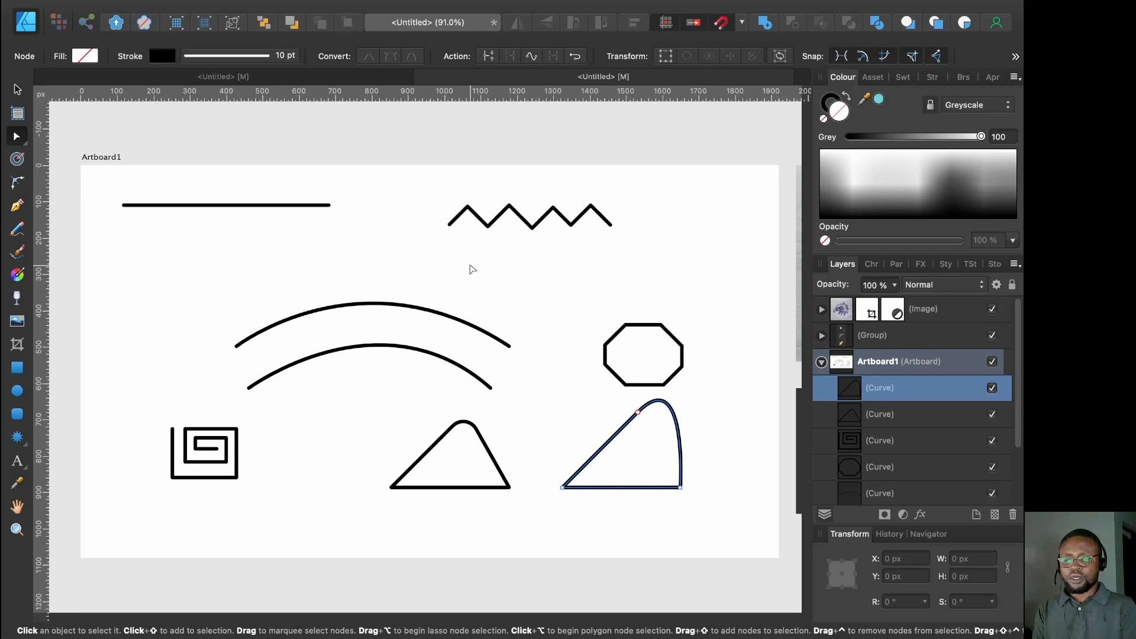
Select all the practice lines, curves and shapes on the artboard and delete them
{"action": "left_click", "coordinate": [17, 90]}
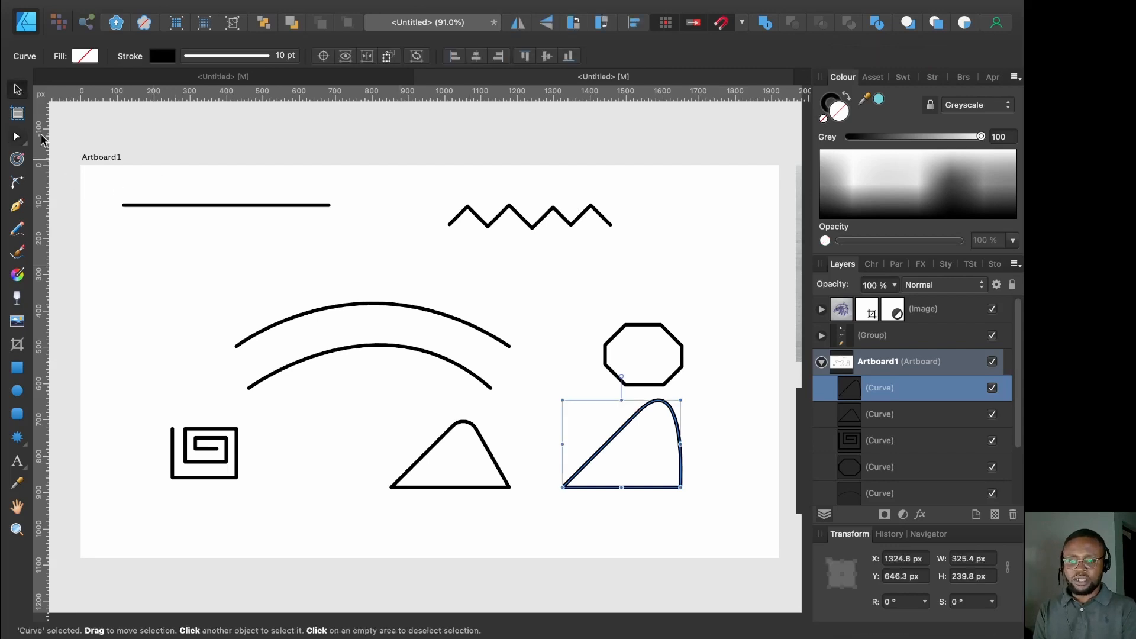
{"action": "left_click_drag", "start_coordinate": [65, 175], "coordinate": [724, 521]}
{"action": "key", "text": "Delete"}
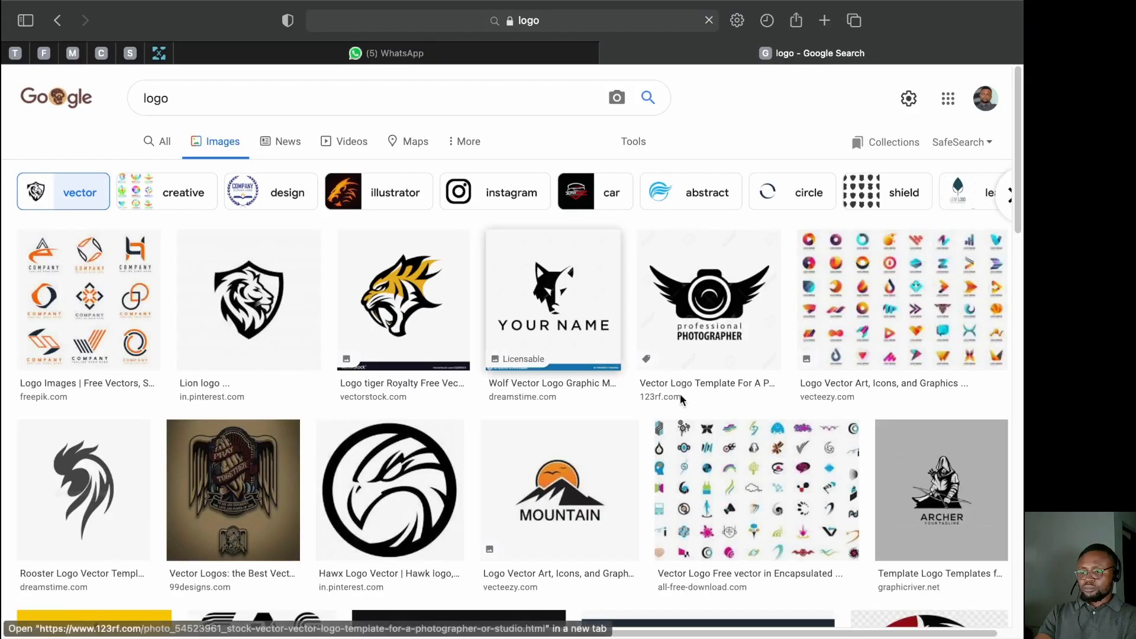
Copy the Eagle Mascot logo image from the Google Images results for "logo" and paste it onto the artboard in Affinity Designer
{"action": "scroll", "coordinate": [685, 468], "scroll_direction": "down", "scroll_amount": 10}
{"action": "scroll", "coordinate": [357, 337], "scroll_direction": "down", "scroll_amount": 2}
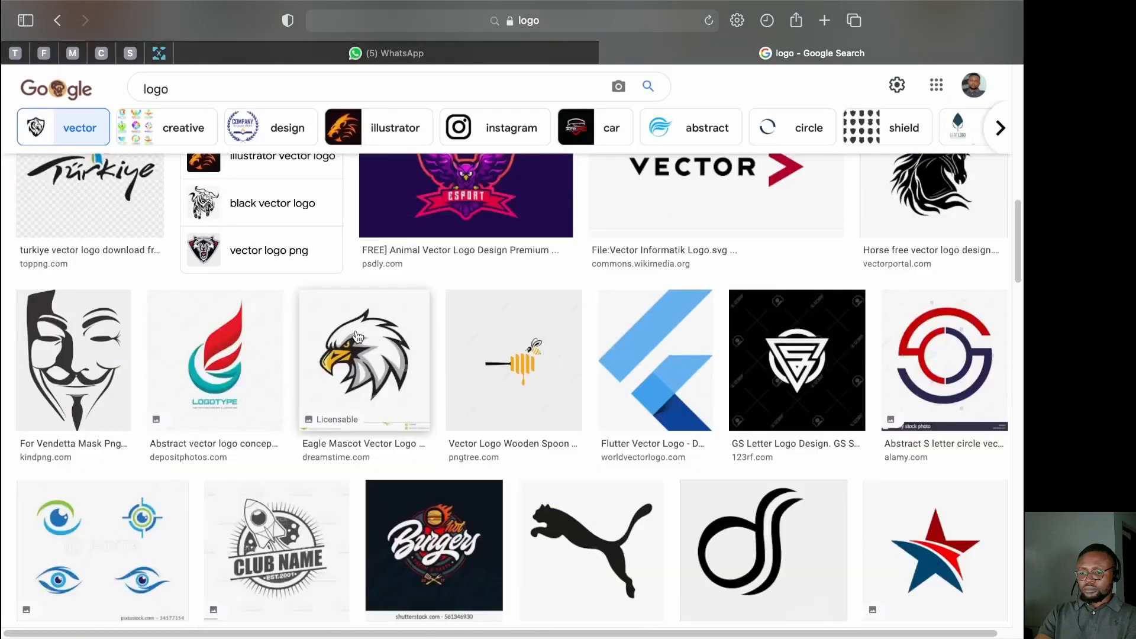
{"action": "left_click", "coordinate": [358, 336]}
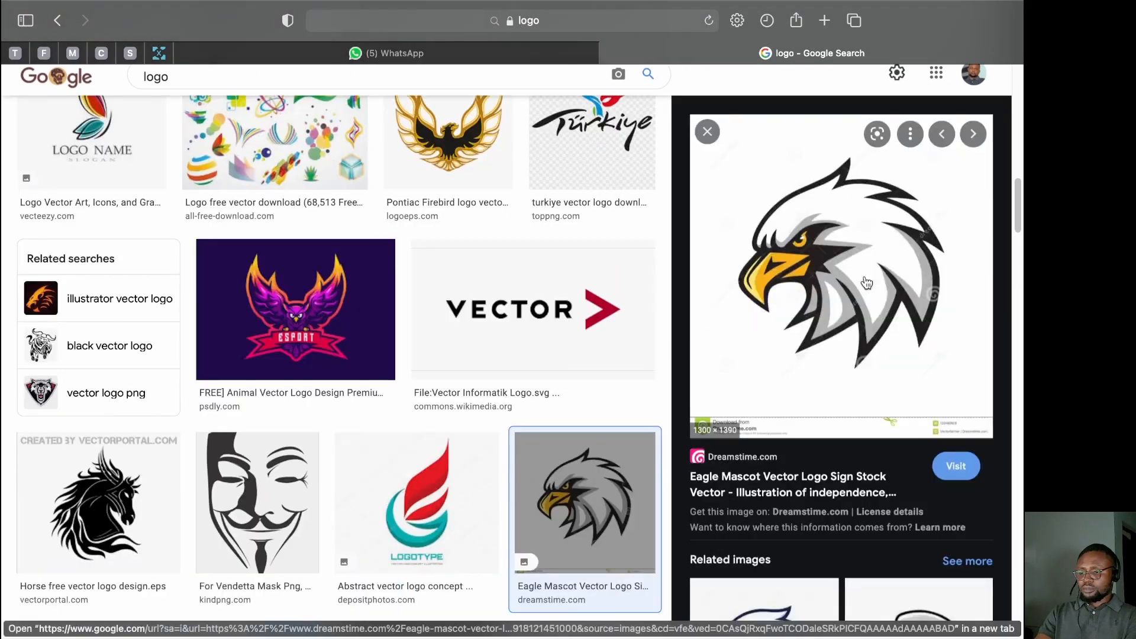
{"action": "right_click", "coordinate": [866, 283]}
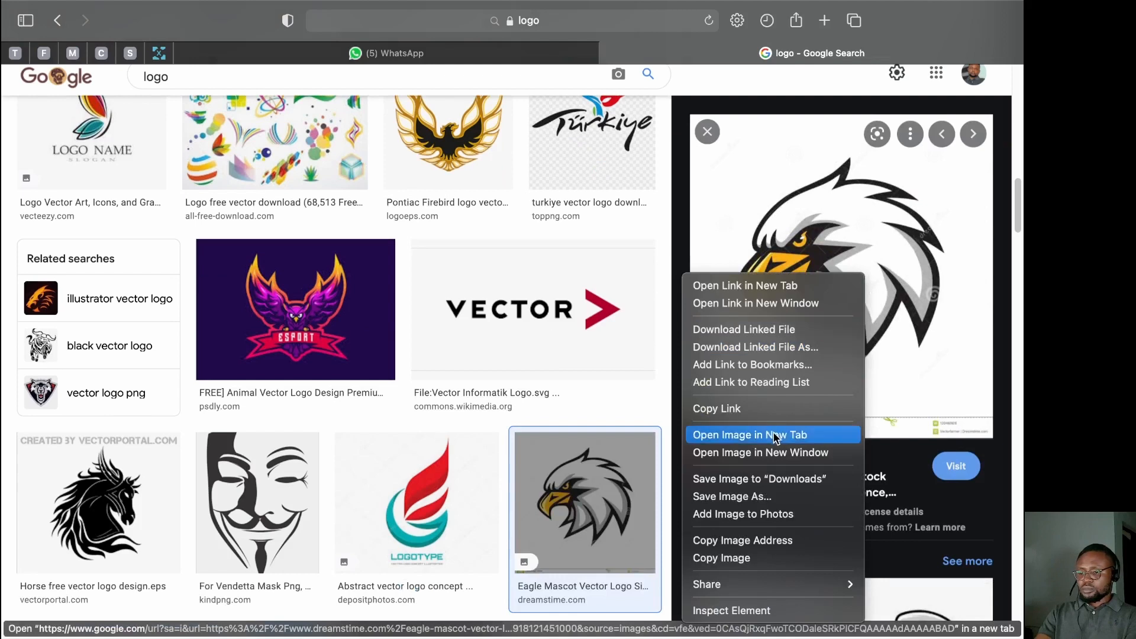
{"action": "left_click", "coordinate": [786, 558]}
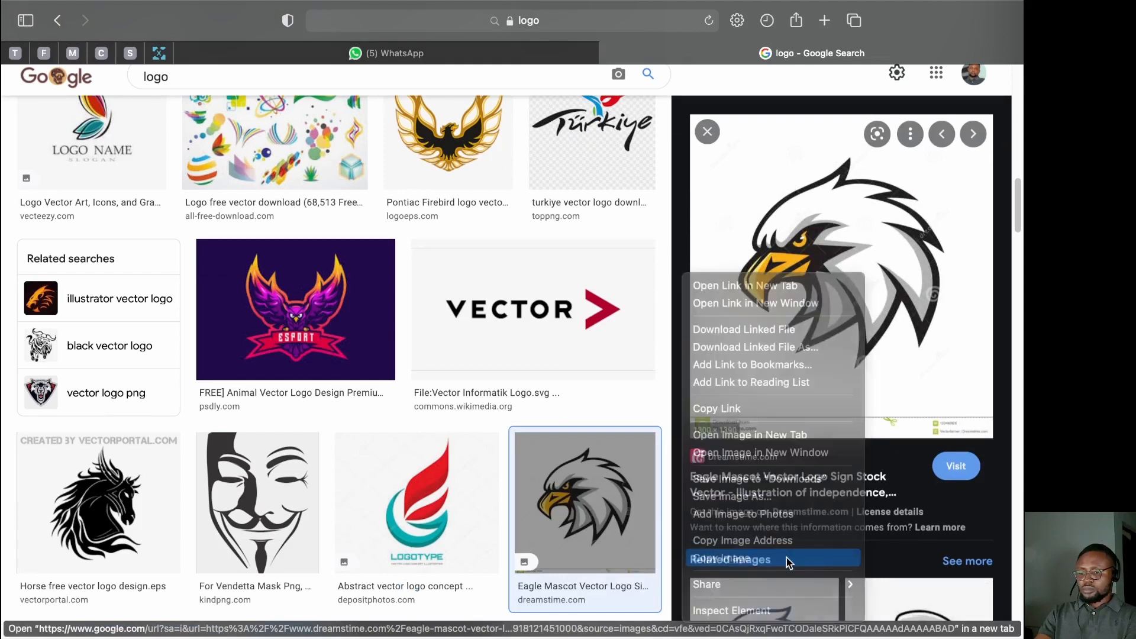
{"action": "left_click", "coordinate": [477, 617]}
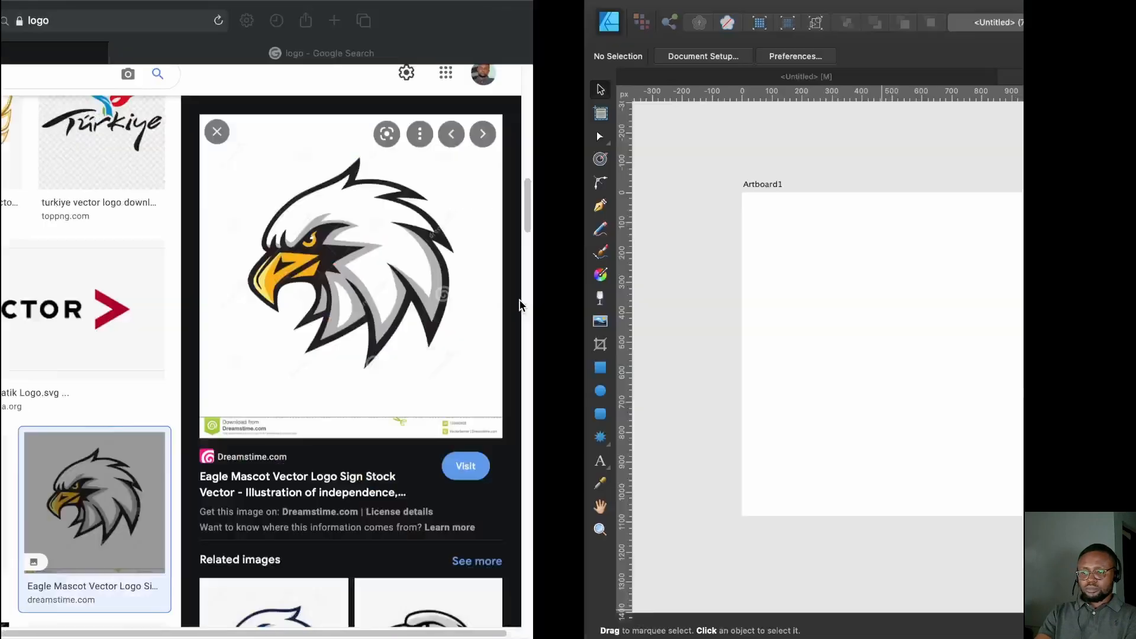
{"action": "key", "text": "super+v"}
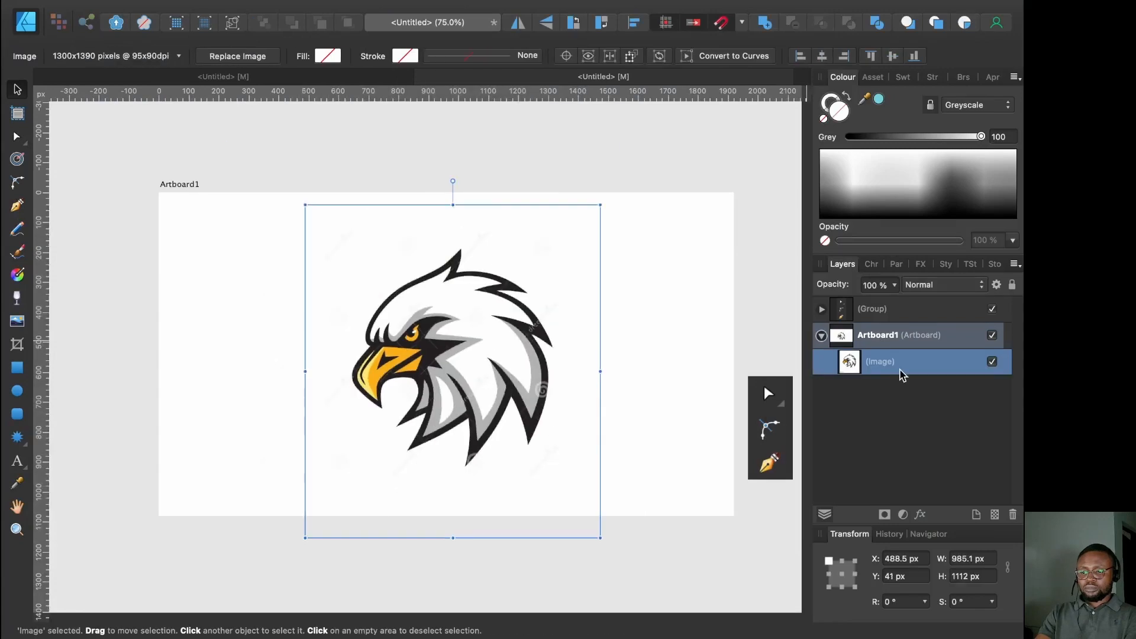
Lock the pasted eagle image and reduce its layer opacity to 25 %
{"action": "left_click", "coordinate": [1012, 285]}
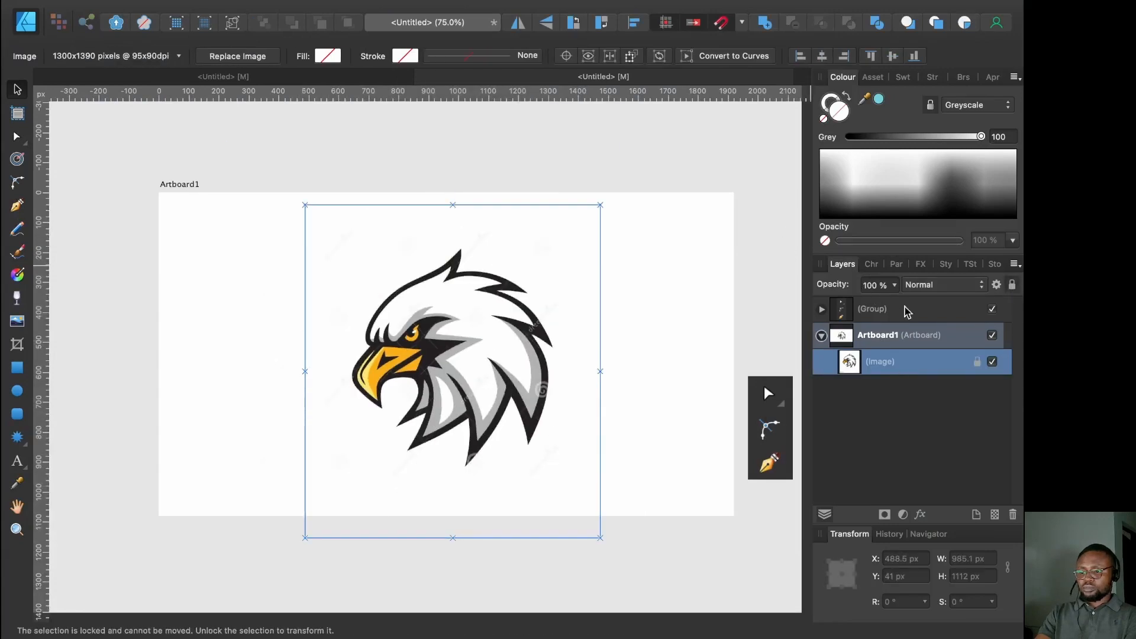
{"action": "left_click_drag", "start_coordinate": [842, 288], "coordinate": [816, 286]}
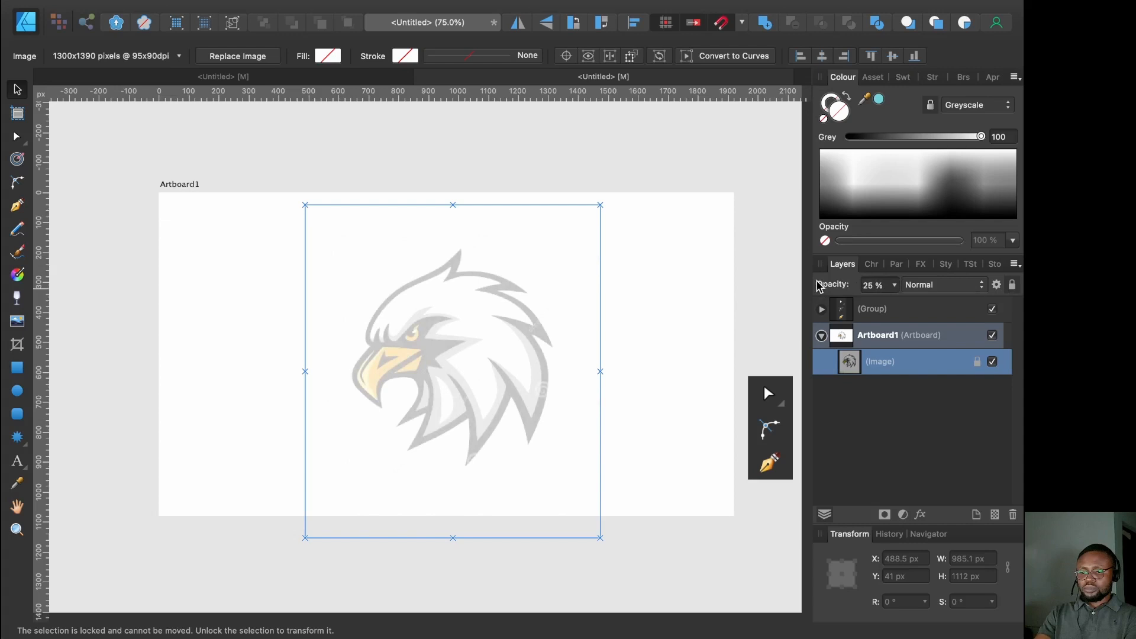
{"action": "left_click", "coordinate": [672, 152]}
Start a straight-segment Pen outline at the beak's lower tip, running up the beak and forehead to the crest tip at X 1009 px, Y 188 px
{"action": "key", "text": "super+1"}
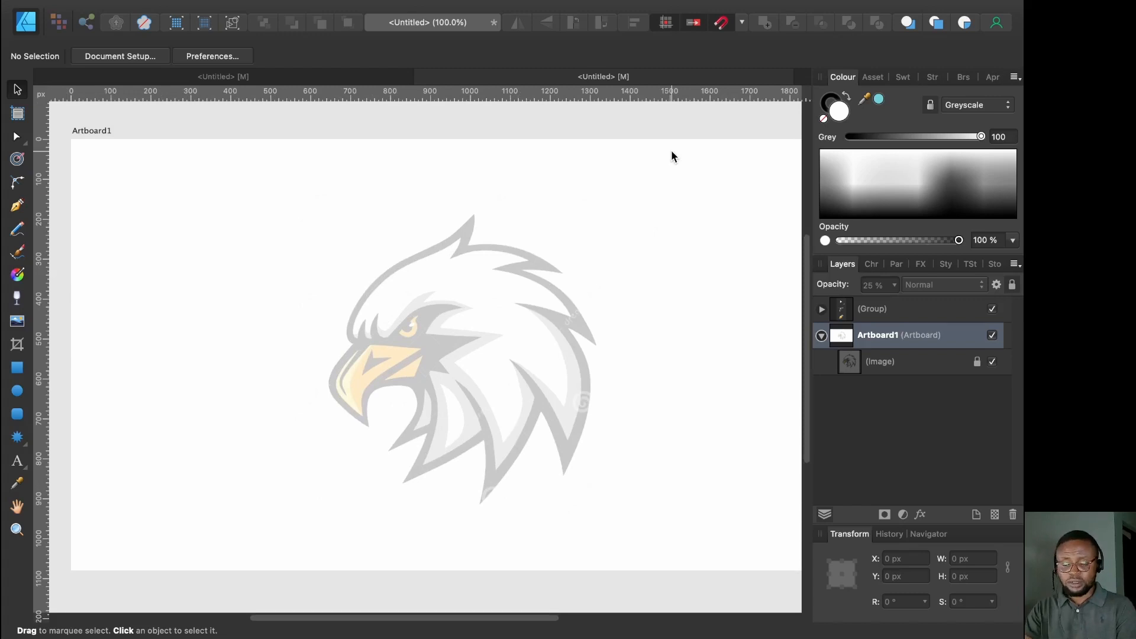
{"action": "key", "text": "super+plus"}
{"action": "key", "text": "super+plus"}
{"action": "key", "text": "super+minus"}
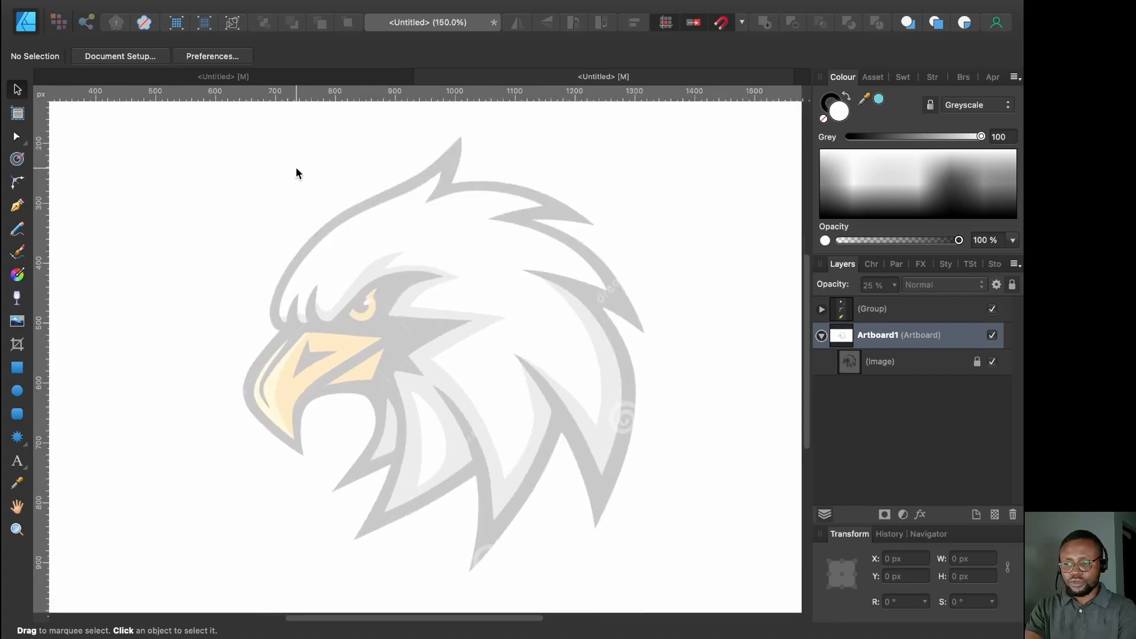
{"action": "left_click", "coordinate": [18, 210]}
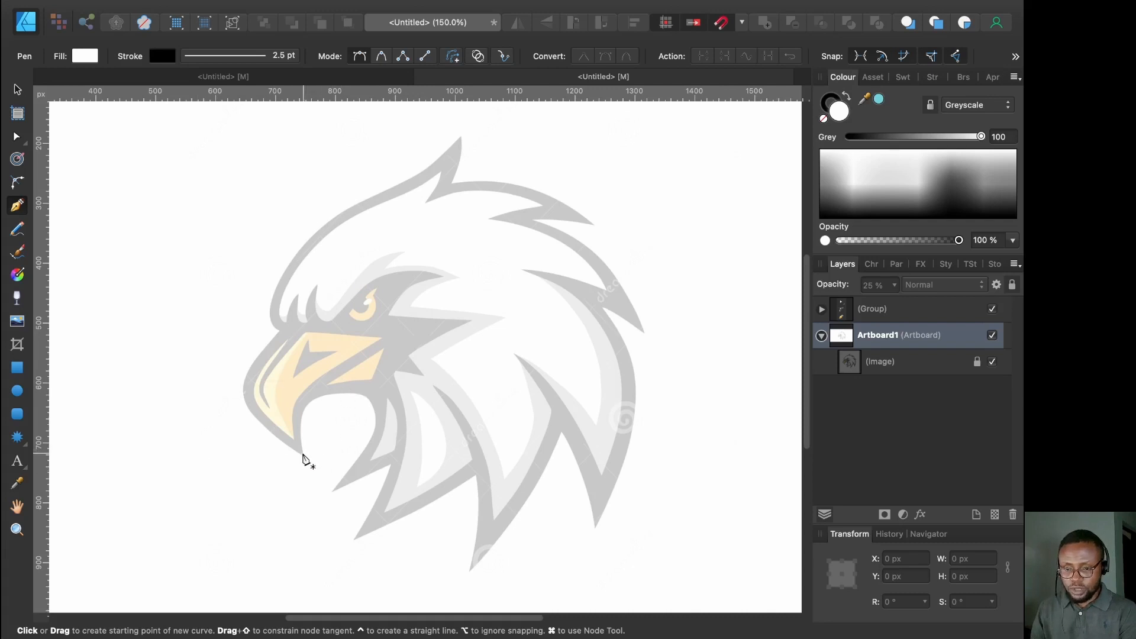
{"action": "left_click", "coordinate": [303, 454]}
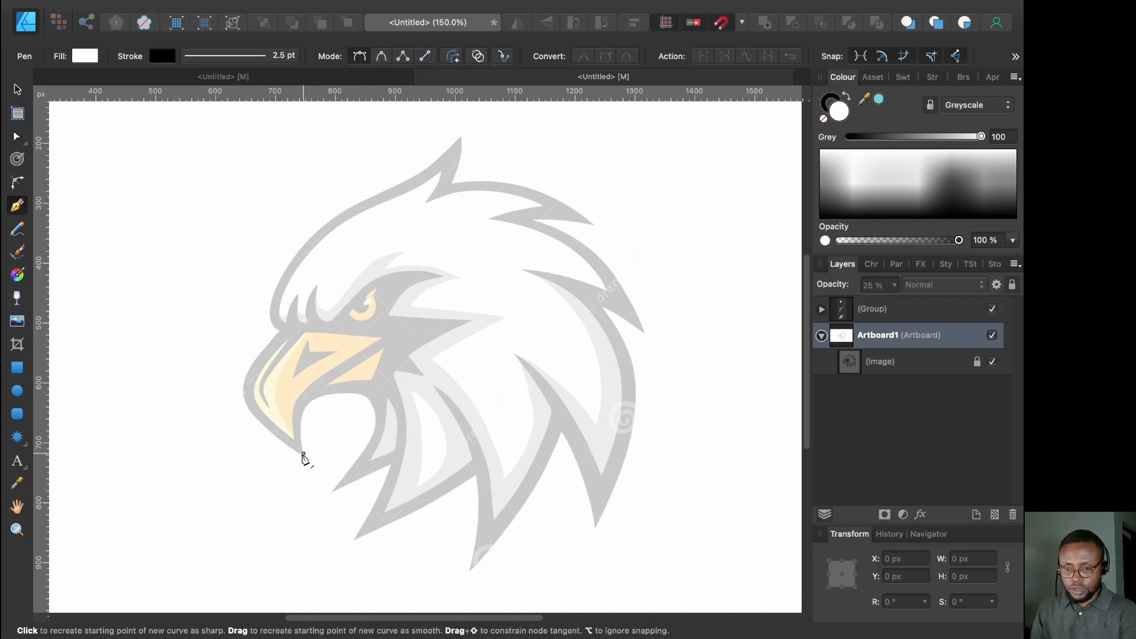
{"action": "left_click", "coordinate": [244, 389]}
{"action": "left_click", "coordinate": [279, 329]}
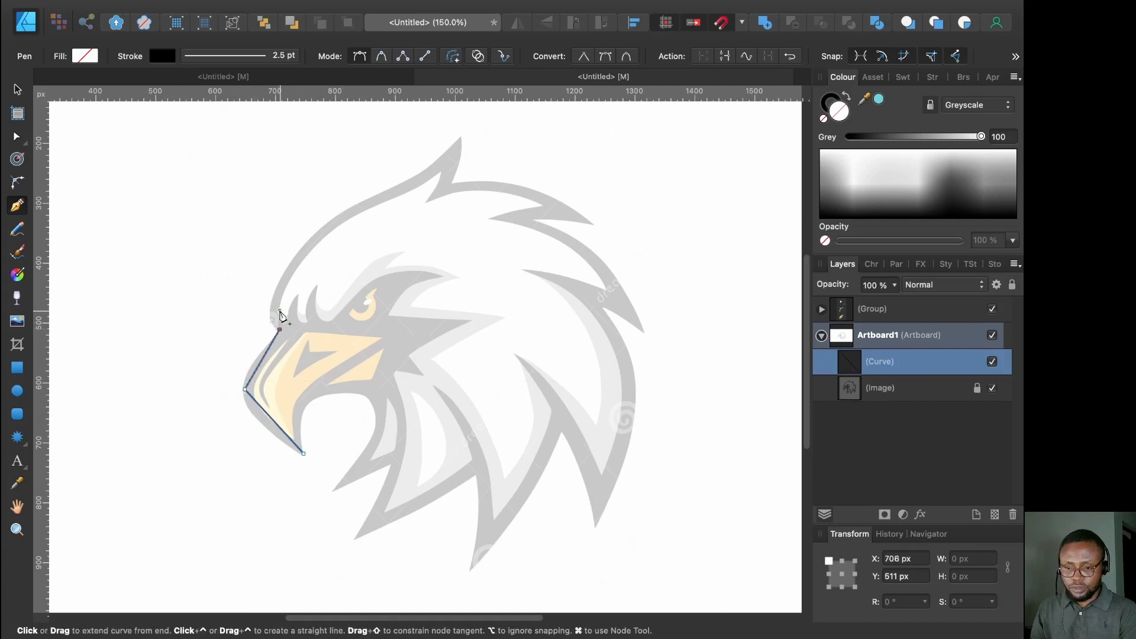
{"action": "left_click", "coordinate": [279, 280]}
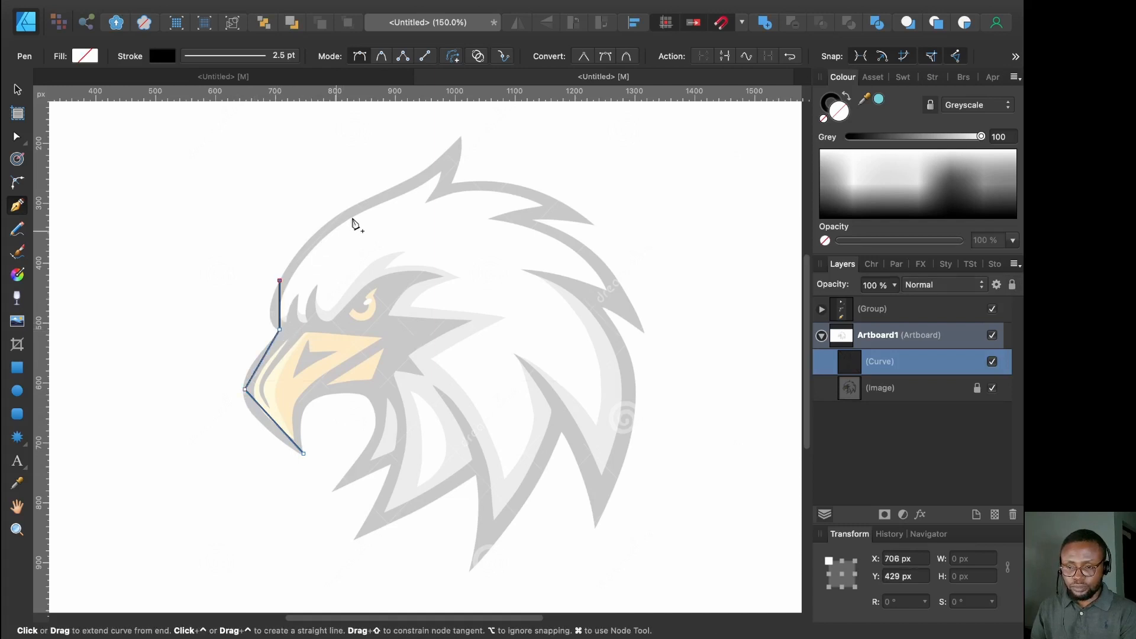
{"action": "left_click", "coordinate": [368, 196]}
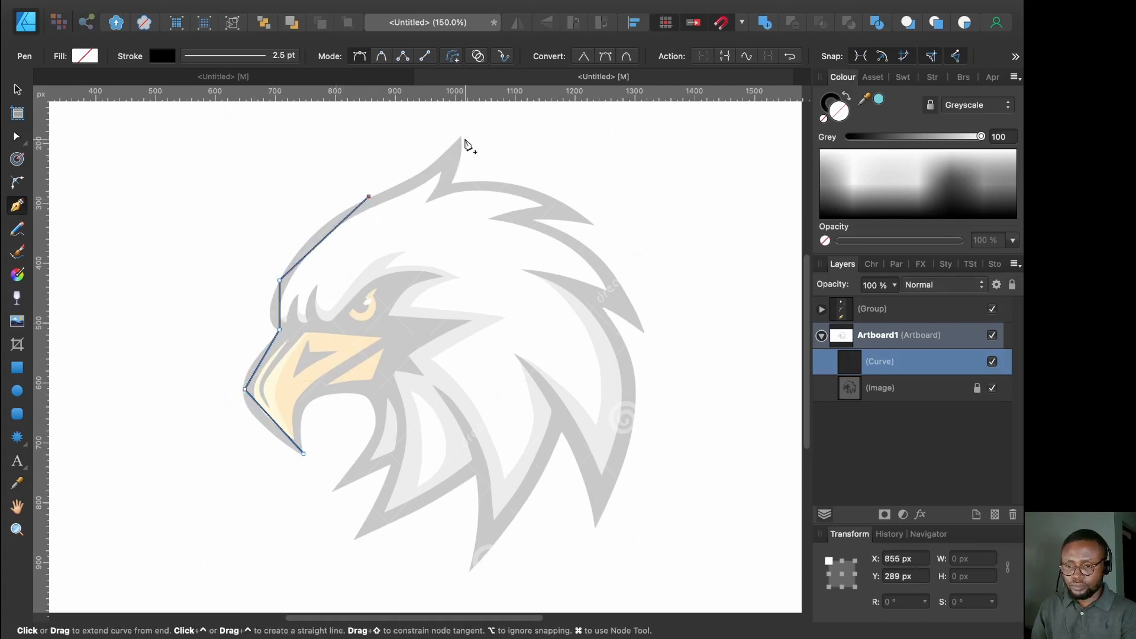
{"action": "left_click", "coordinate": [460, 137]}
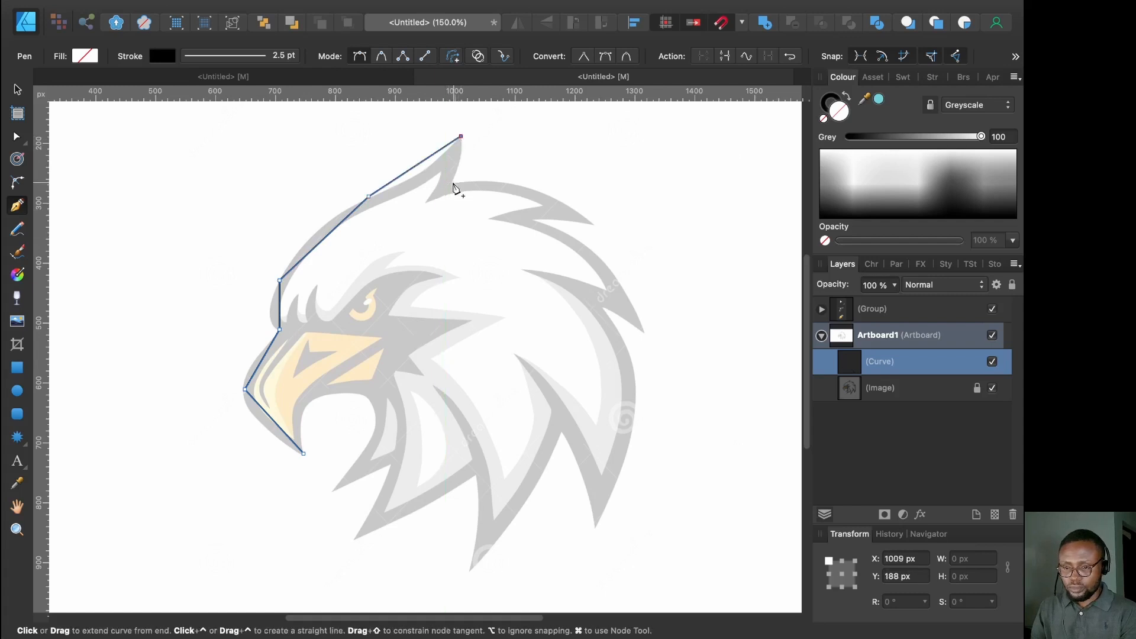
Extend the outline from the crest tip along the upper back feathers and their notches to the feather tip at X 1312 px, Y 511 px
{"action": "left_click", "coordinate": [454, 183]}
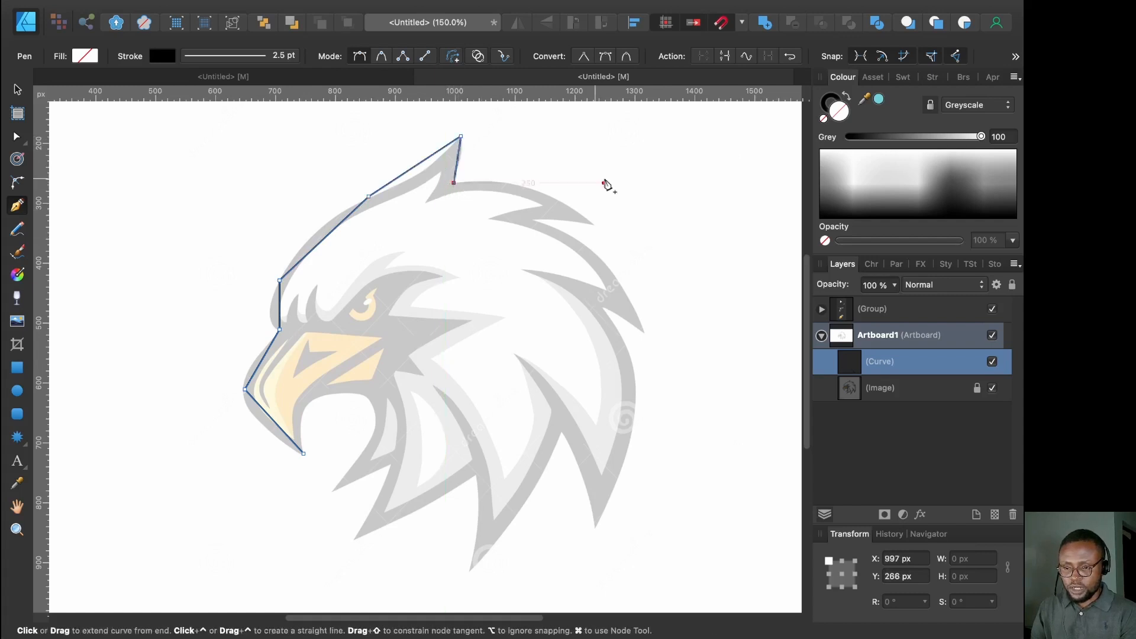
{"action": "left_click", "coordinate": [595, 224]}
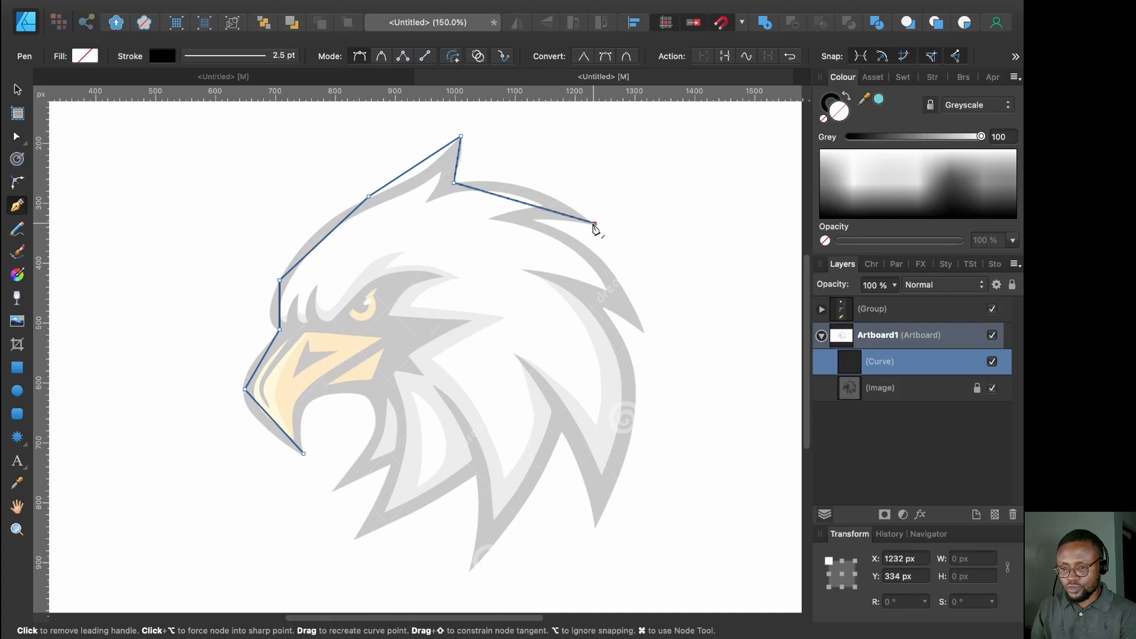
{"action": "left_click", "coordinate": [537, 224]}
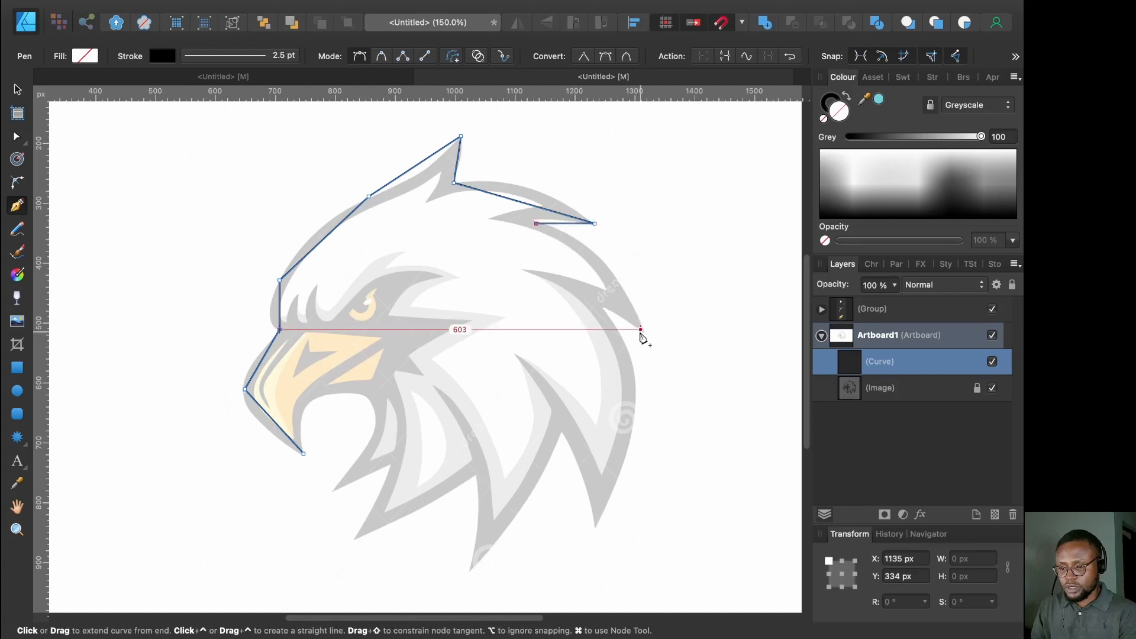
{"action": "key", "text": "super+z"}
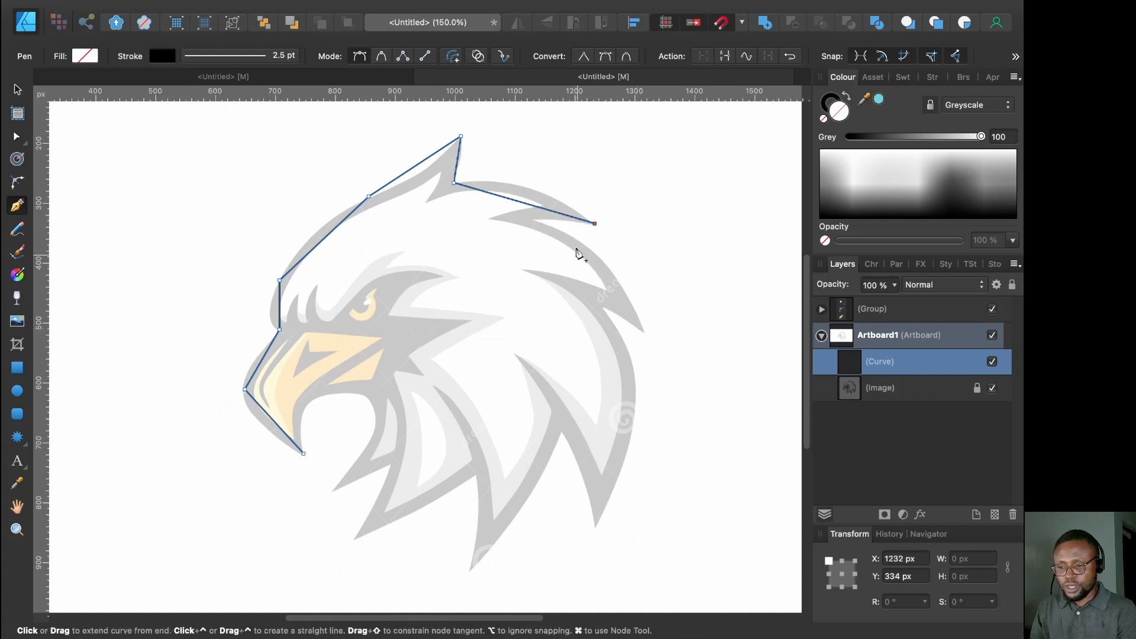
{"action": "left_click", "coordinate": [535, 221]}
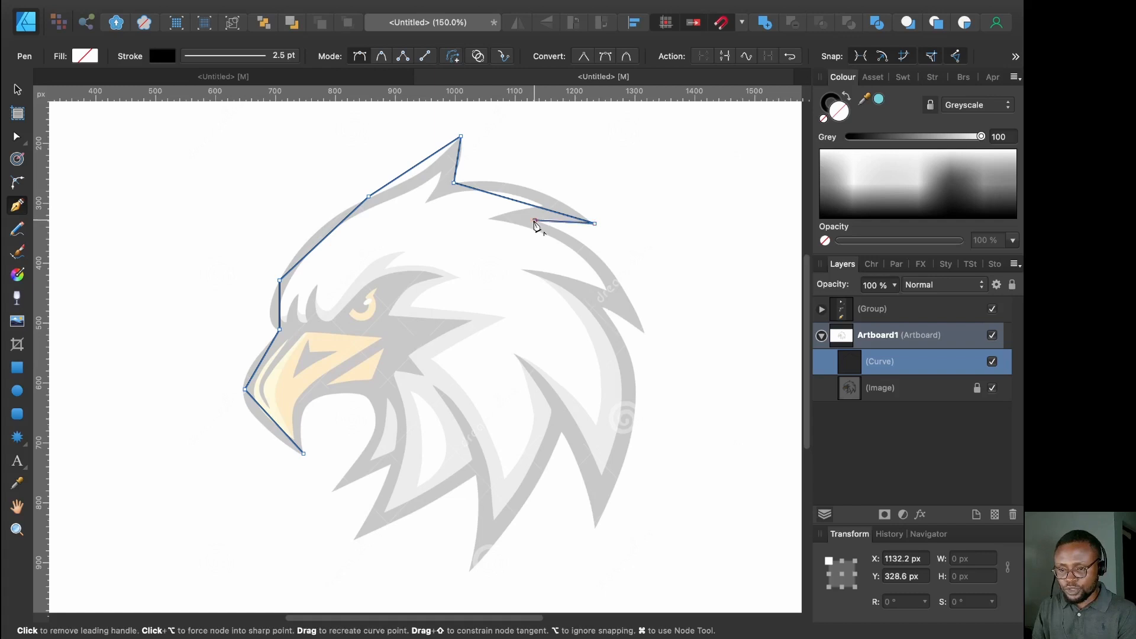
{"action": "left_click", "coordinate": [642, 329]}
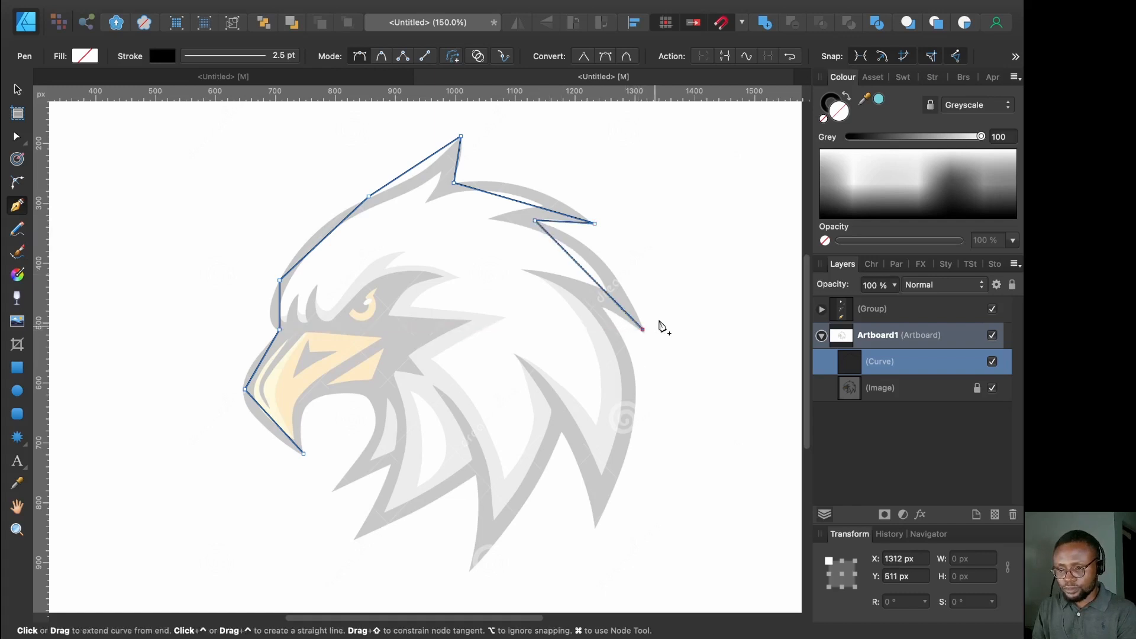
Extend the outline down the back of the neck and around the lower neck feathers to the feather tip at X 834.8 px, Y 859.8 px
{"action": "left_click", "coordinate": [604, 306]}
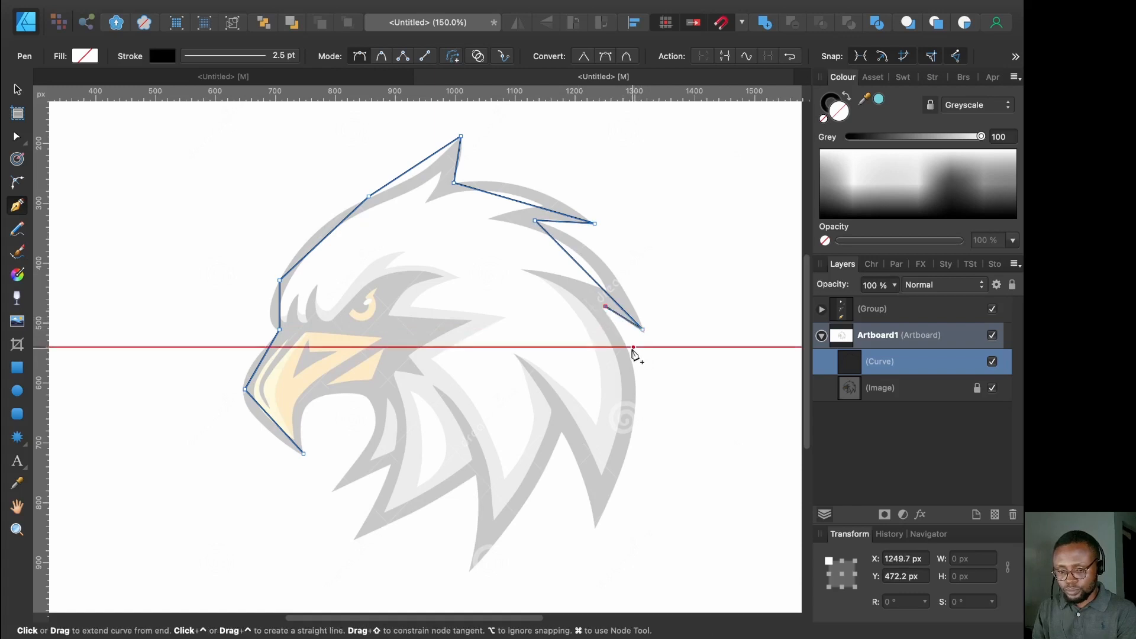
{"action": "left_click", "coordinate": [598, 525]}
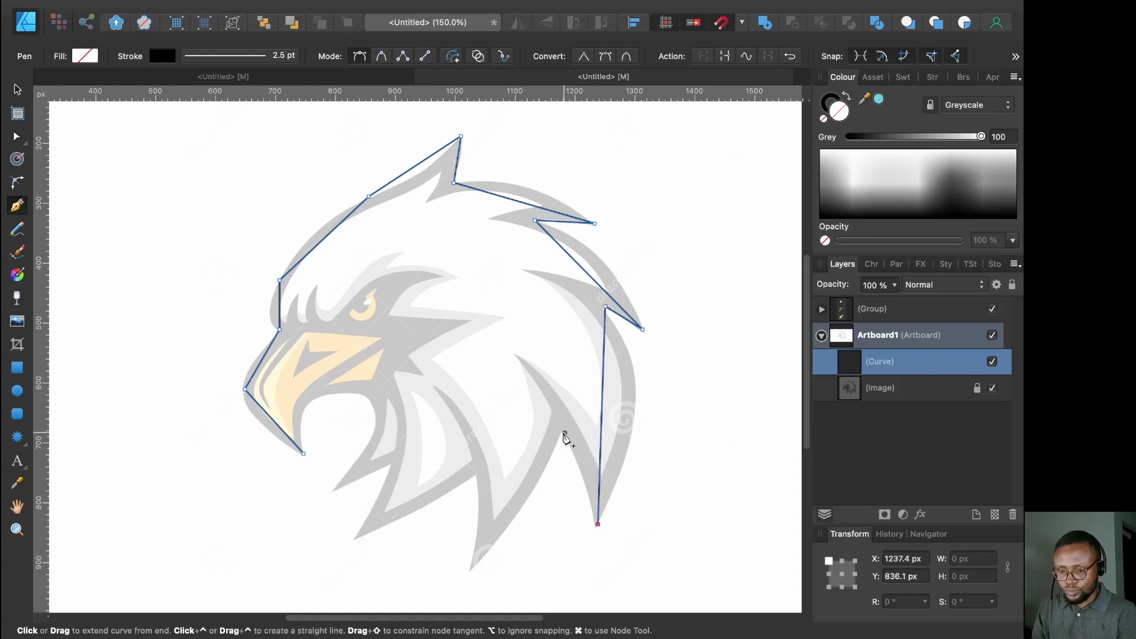
{"action": "left_click", "coordinate": [564, 434]}
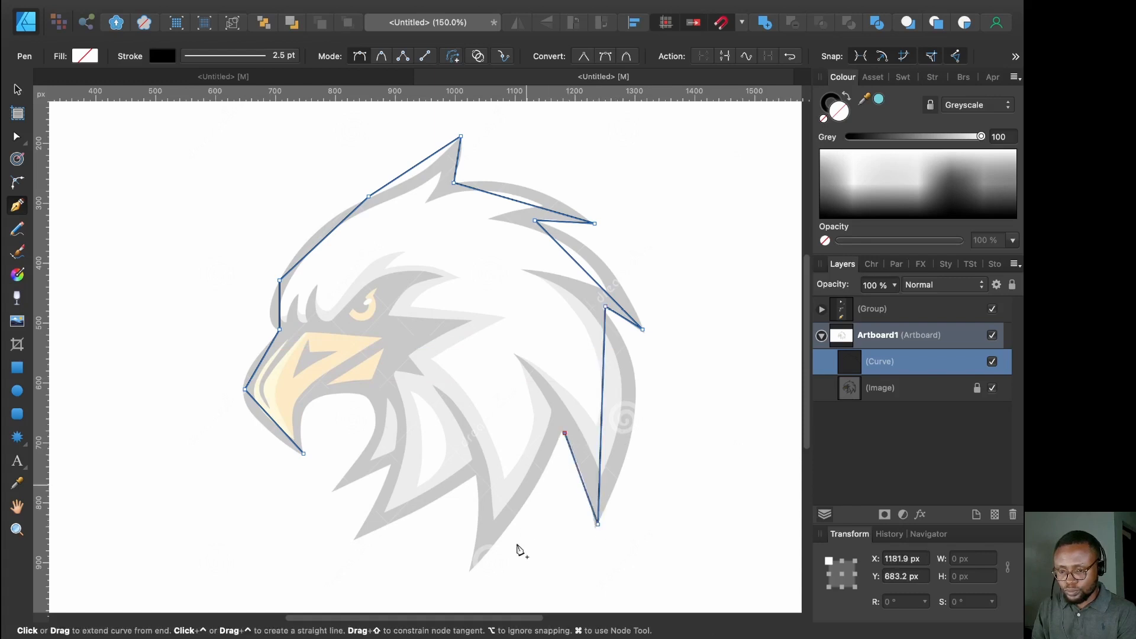
{"action": "left_click", "coordinate": [472, 569]}
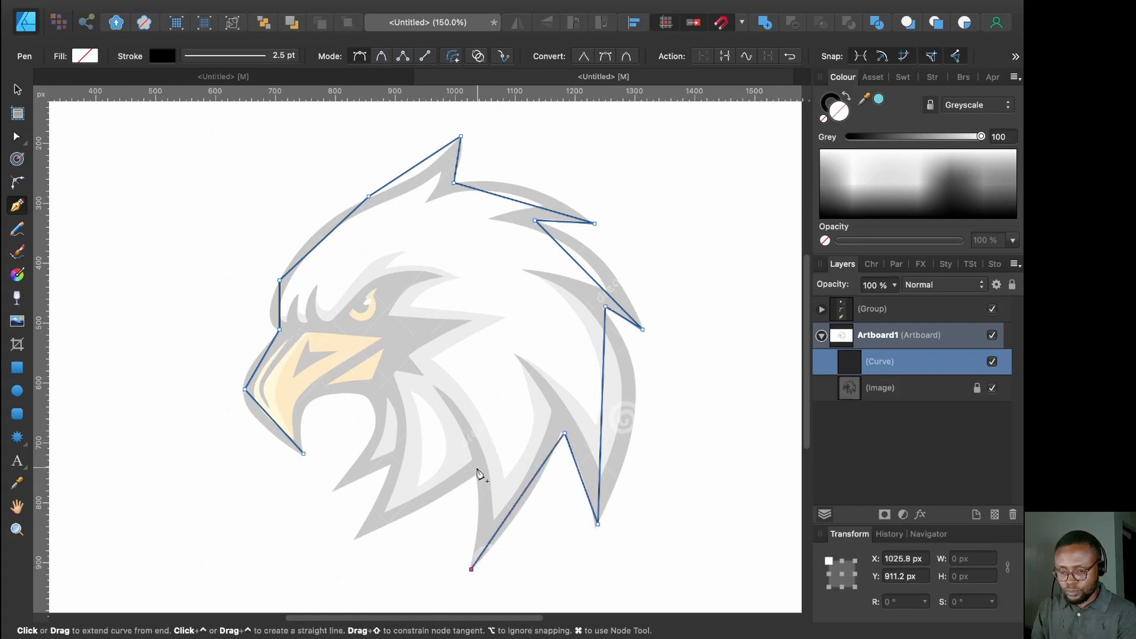
{"action": "left_click", "coordinate": [475, 476]}
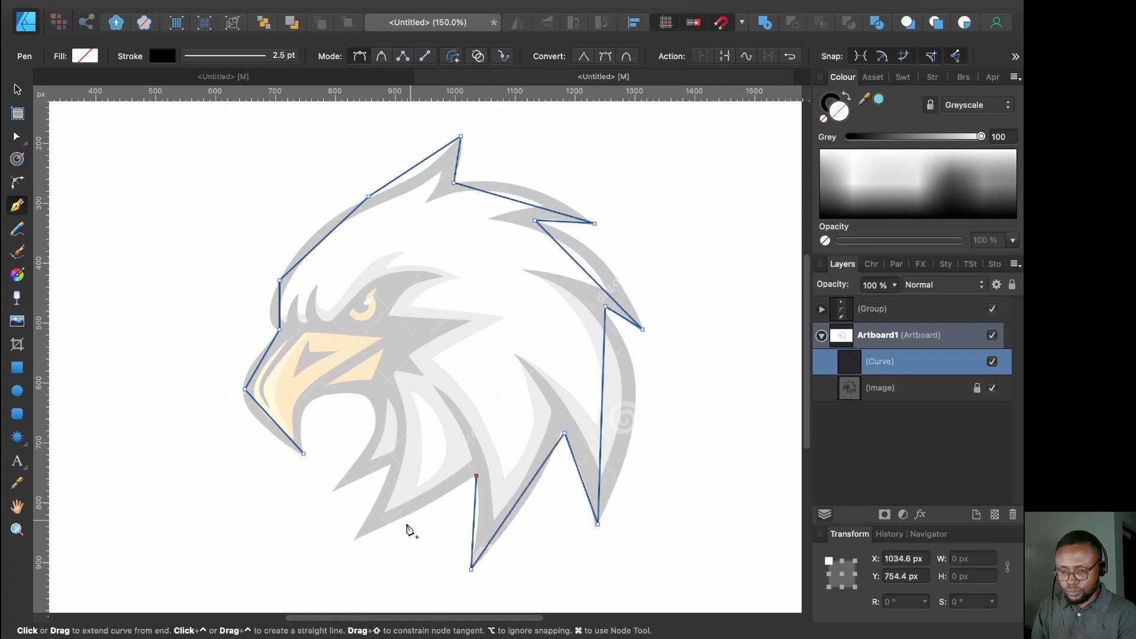
{"action": "left_click", "coordinate": [356, 539]}
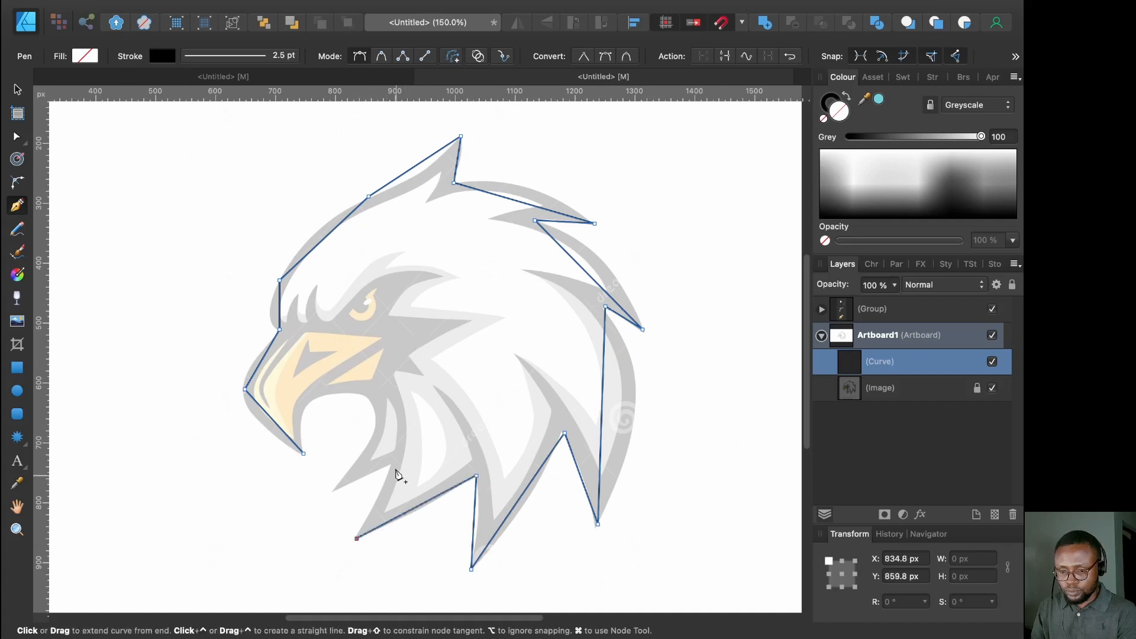
Continue the outline along the throat feathers and inside the open mouth, closing it at the beak's lower tip
{"action": "left_click", "coordinate": [391, 467]}
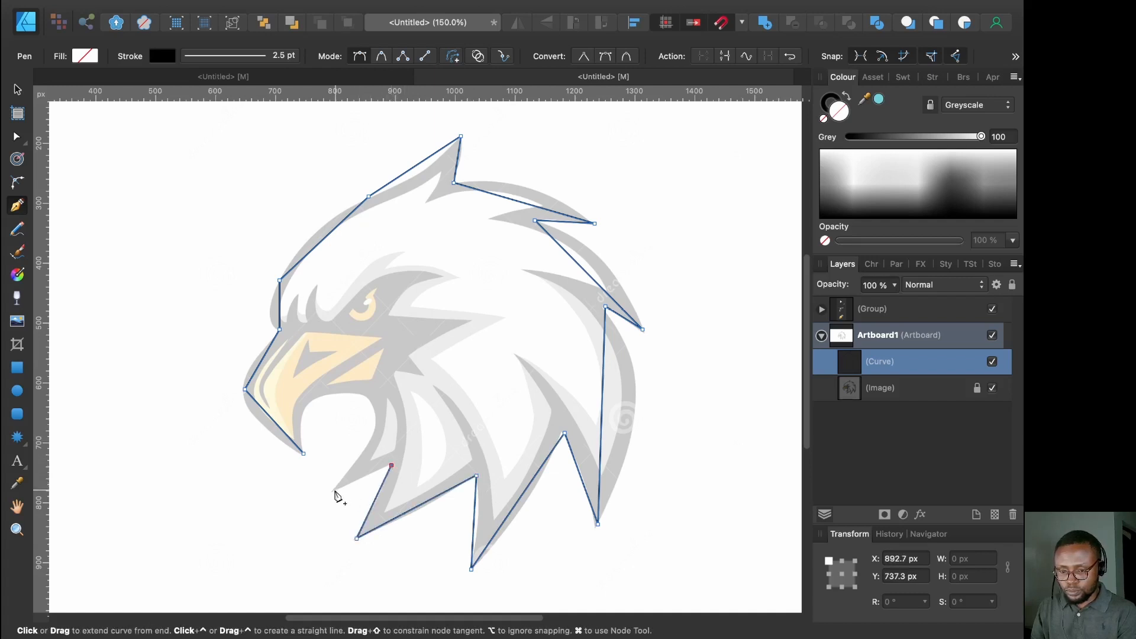
{"action": "left_click", "coordinate": [335, 491]}
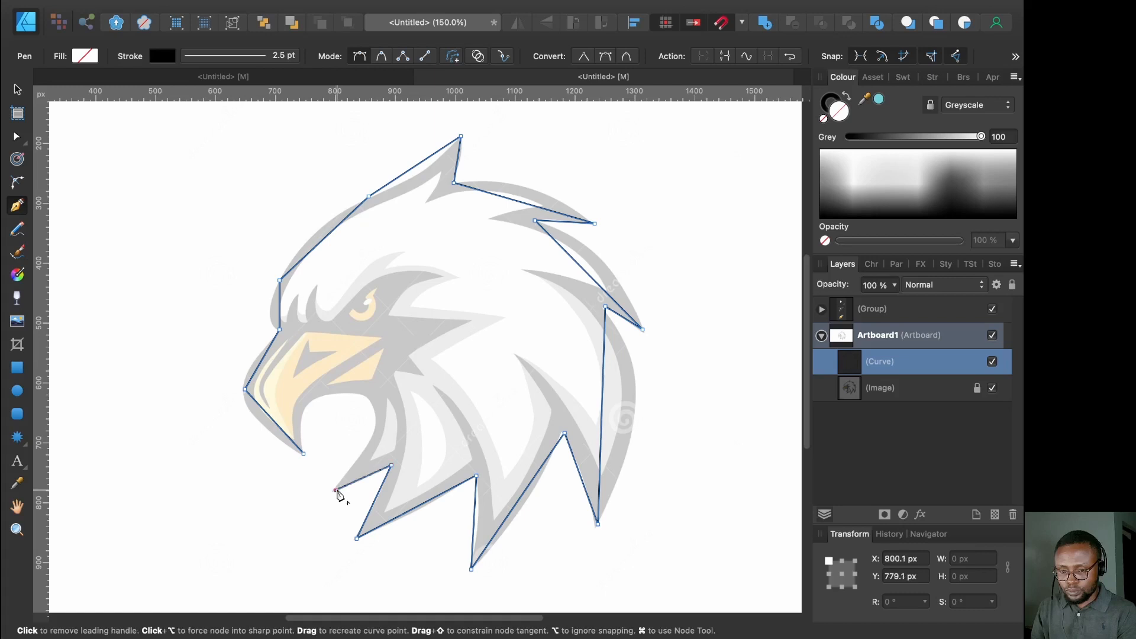
{"action": "left_click", "coordinate": [367, 401]}
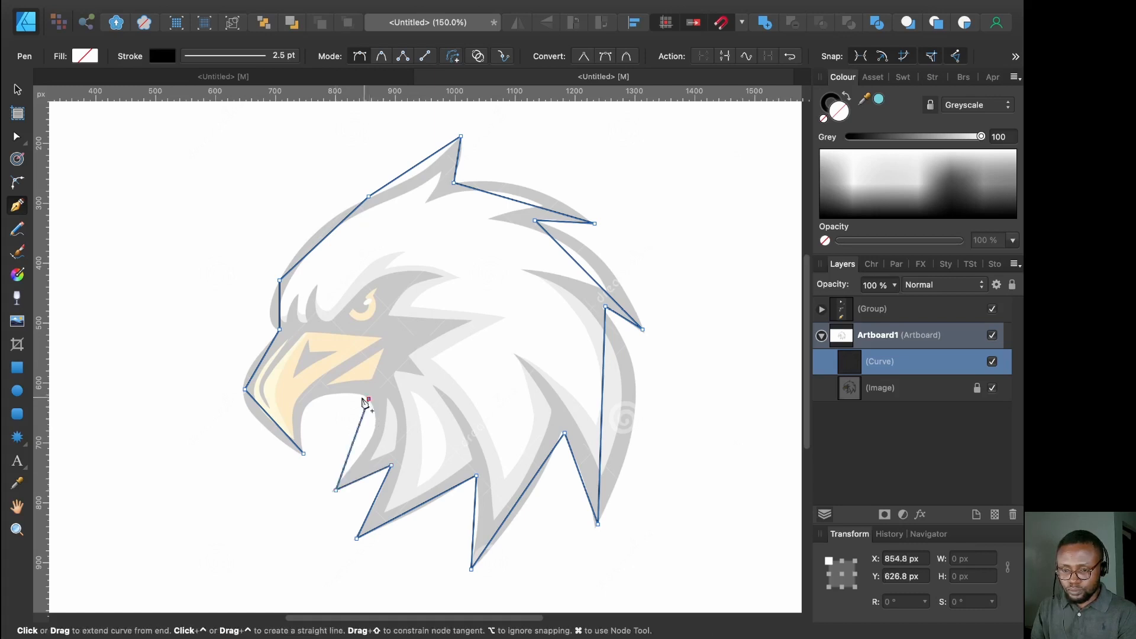
{"action": "left_click", "coordinate": [307, 407]}
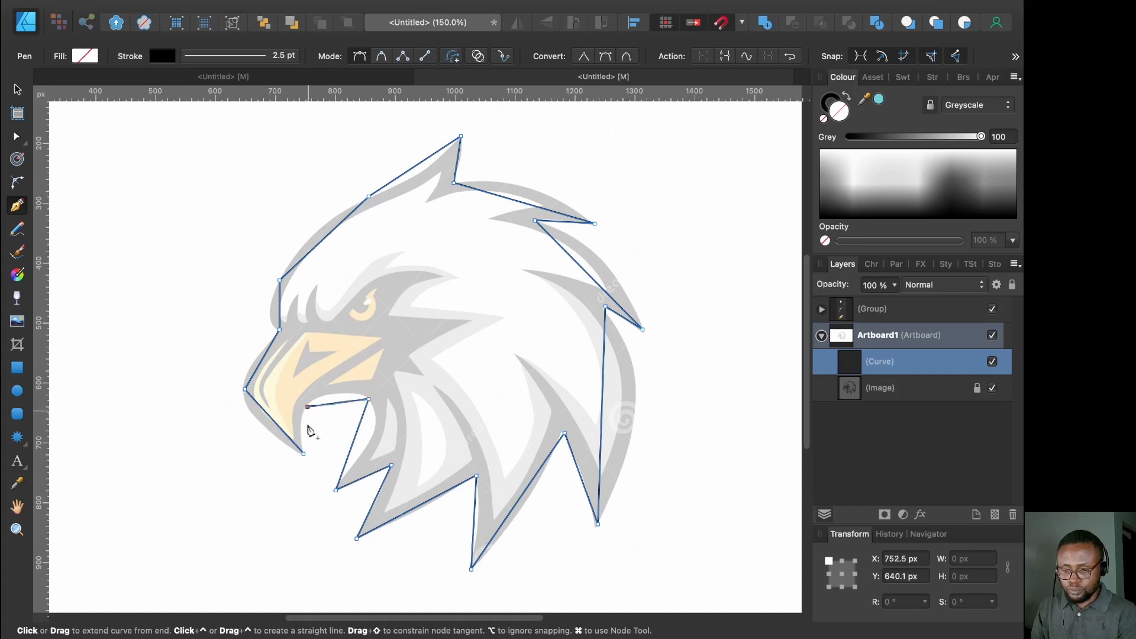
{"action": "left_click", "coordinate": [303, 454]}
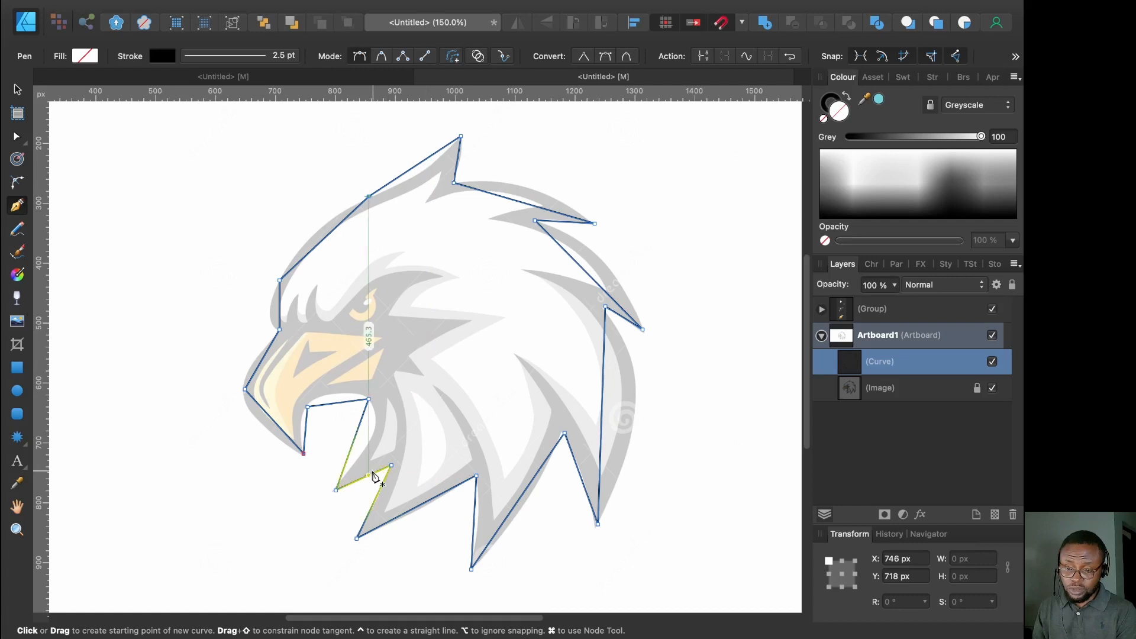
Bend the two front beak segments outward with the Node tool to follow the reference beak's curve
{"action": "key", "text": "super+equal"}
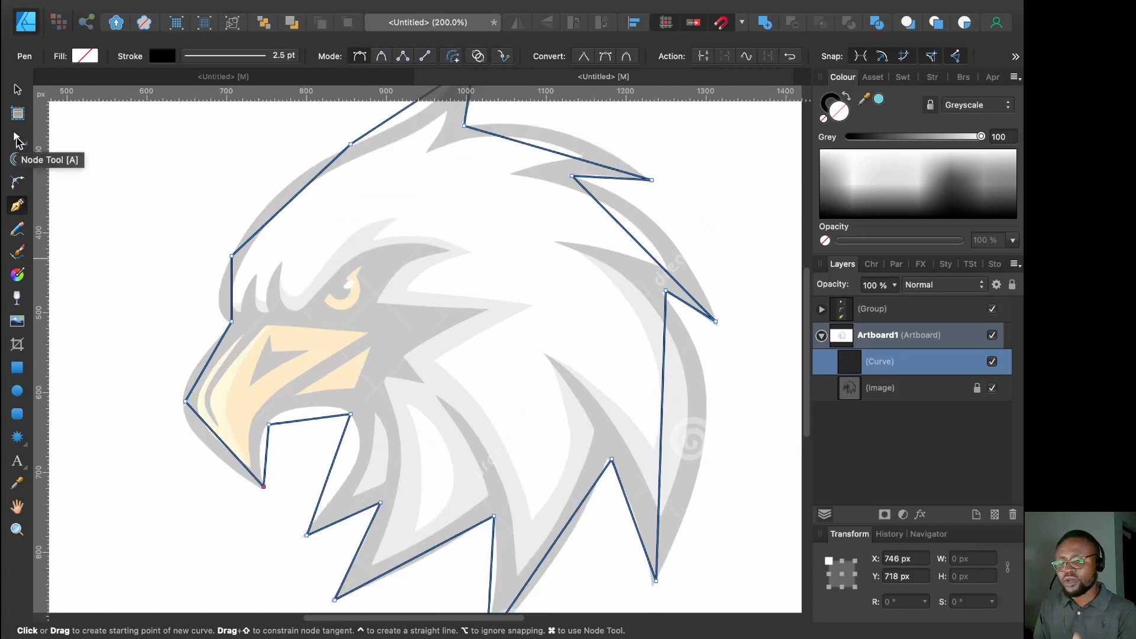
{"action": "key", "text": "a"}
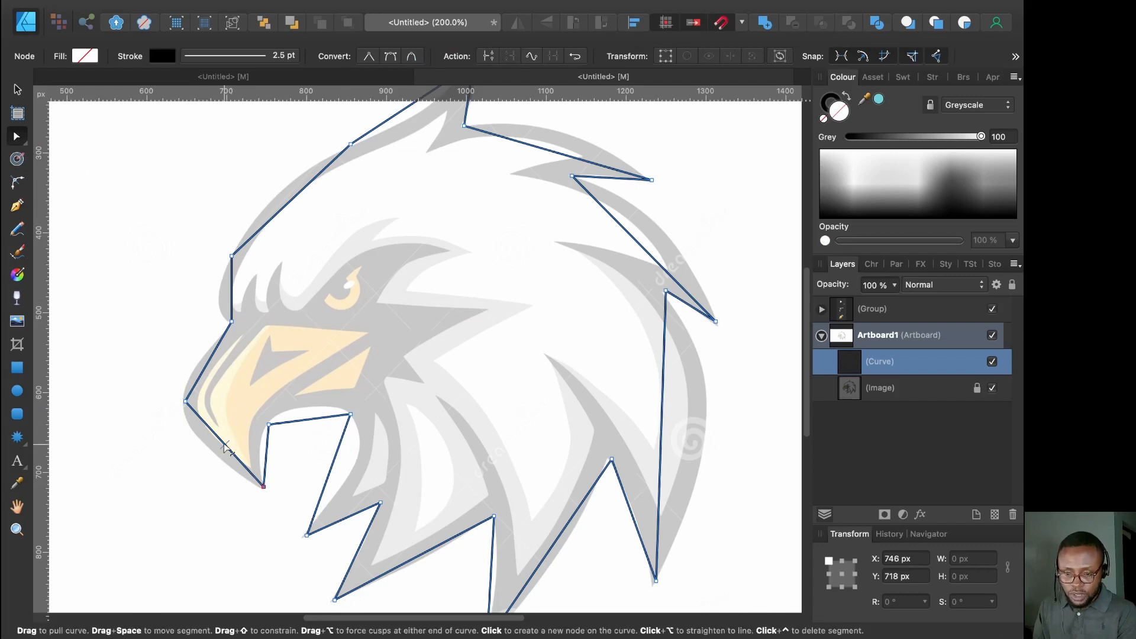
{"action": "mouse_move", "coordinate": [225, 445]}
{"action": "left_mouse_down"}
{"action": "mouse_move", "coordinate": [208, 448]}
{"action": "mouse_move", "coordinate": [201, 431]}
{"action": "mouse_move", "coordinate": [203, 445]}
{"action": "left_mouse_up"}
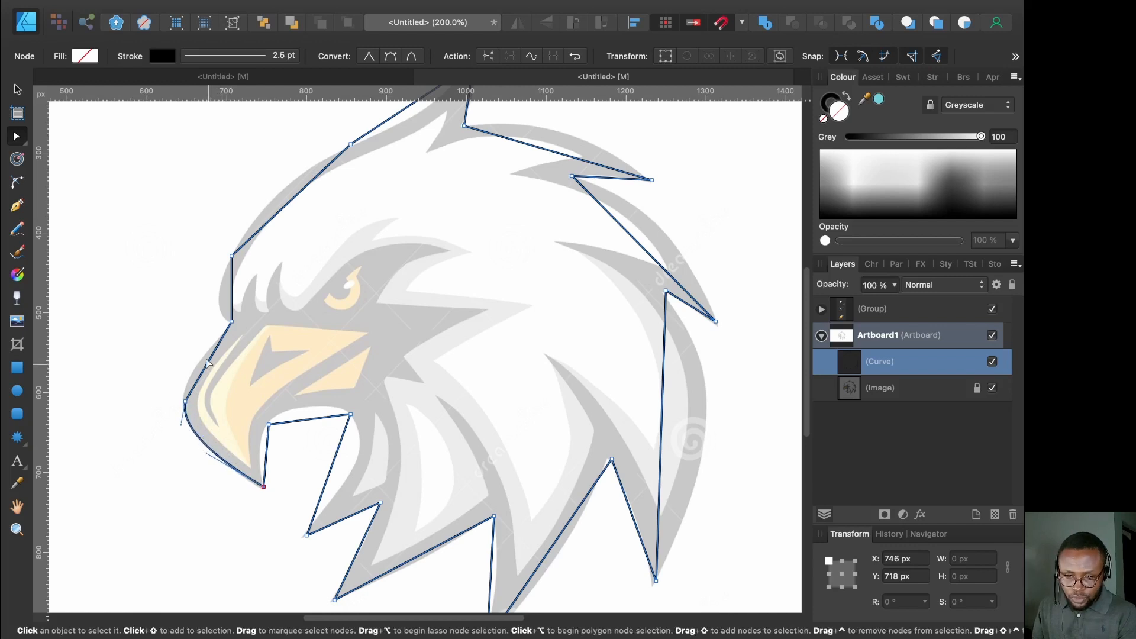
{"action": "left_click", "coordinate": [204, 362]}
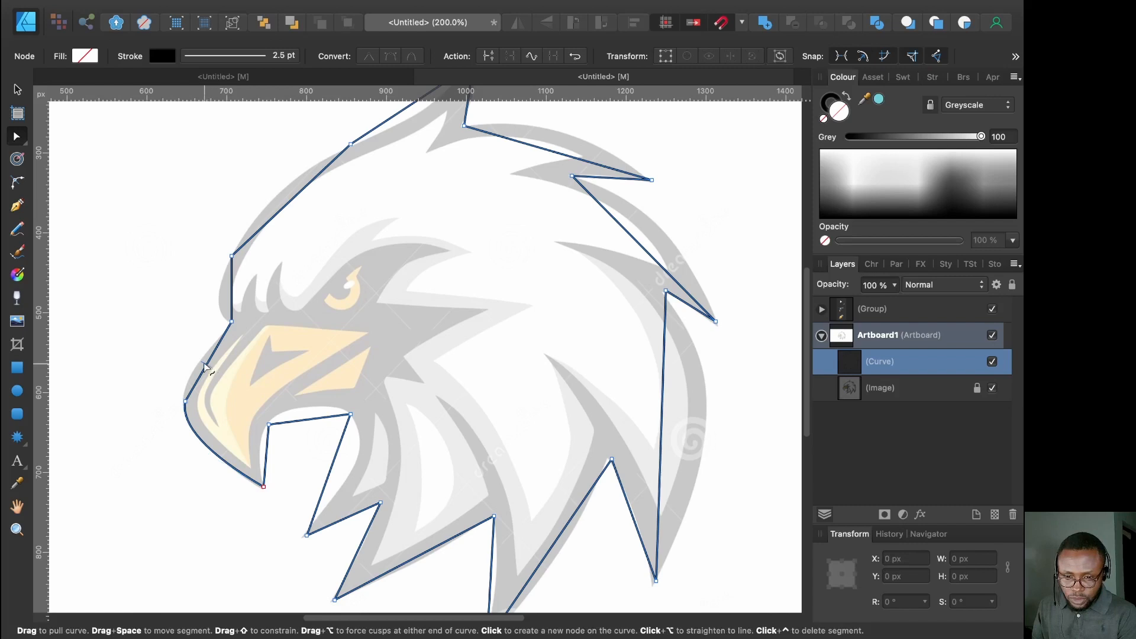
{"action": "left_click_drag", "start_coordinate": [202, 362], "coordinate": [200, 368]}
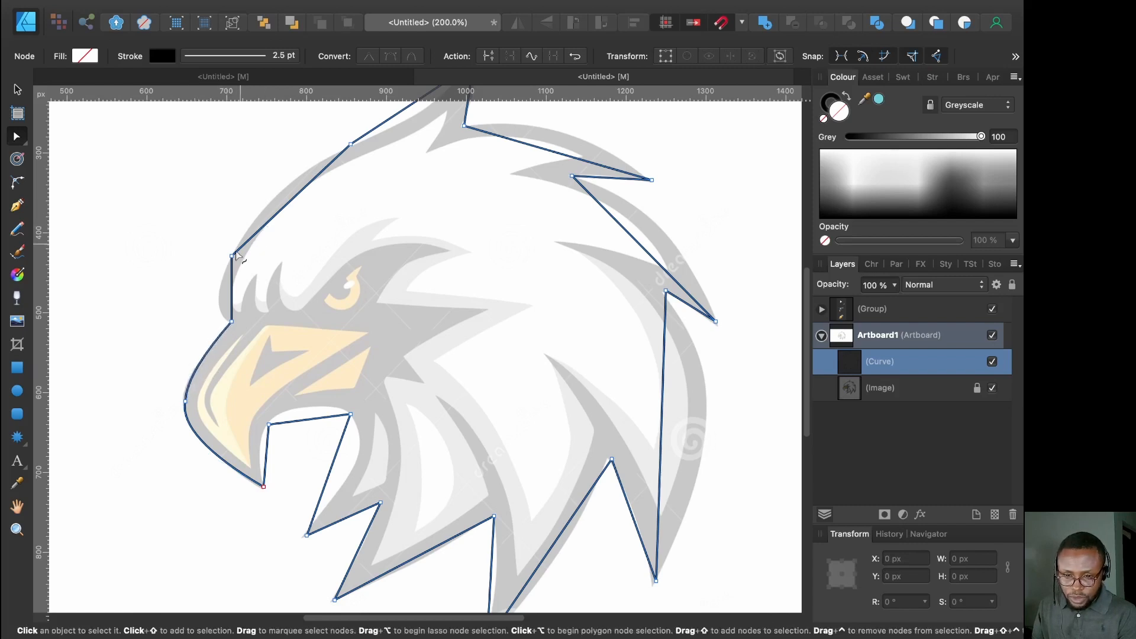
Curve the brow, forehead and crest segments of the outline to match the outer edge of the reference head
{"action": "left_click_drag", "start_coordinate": [231, 296], "coordinate": [219, 305]}
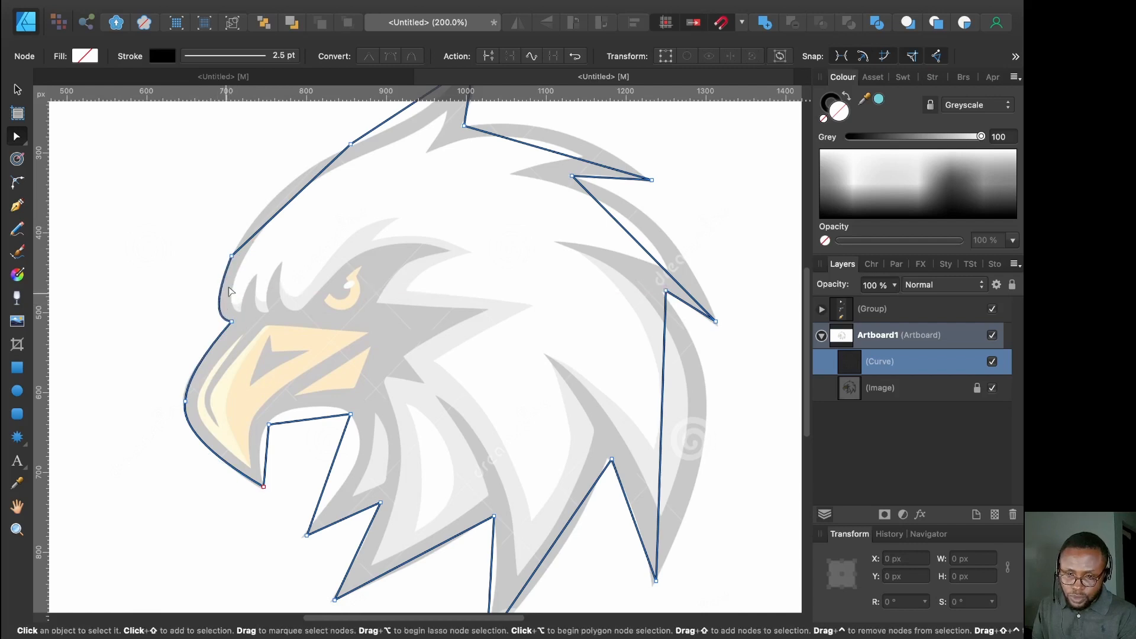
{"action": "mouse_move", "coordinate": [282, 208]}
{"action": "left_mouse_down"}
{"action": "mouse_move", "coordinate": [269, 211]}
{"action": "mouse_move", "coordinate": [278, 202]}
{"action": "left_mouse_up"}
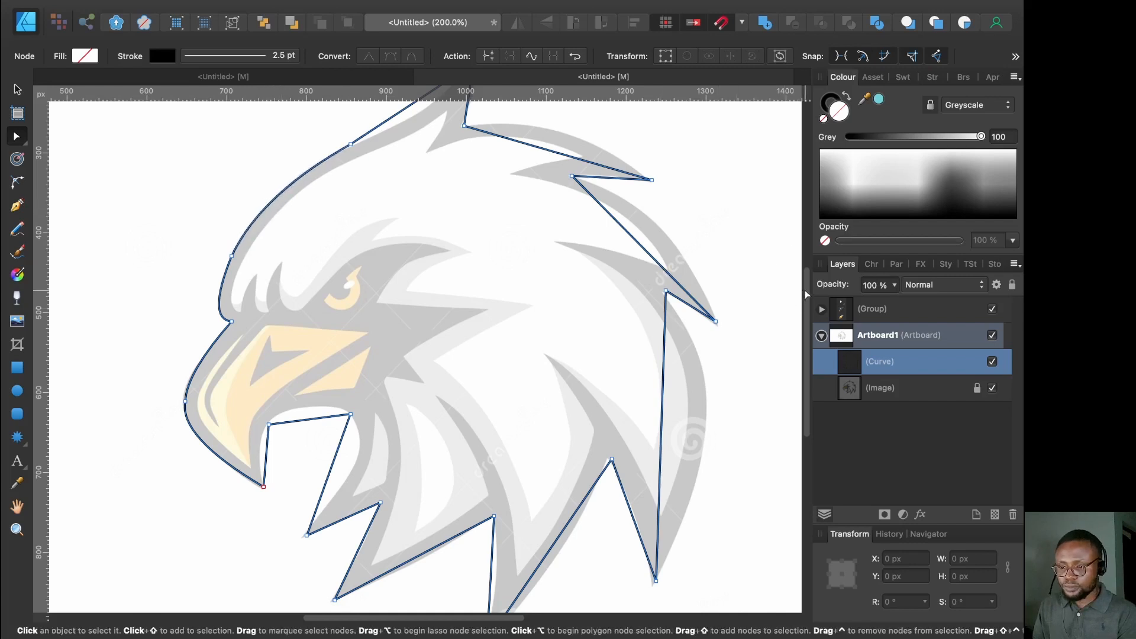
{"action": "scroll", "coordinate": [332, 278], "scroll_direction": "up", "scroll_amount": 3}
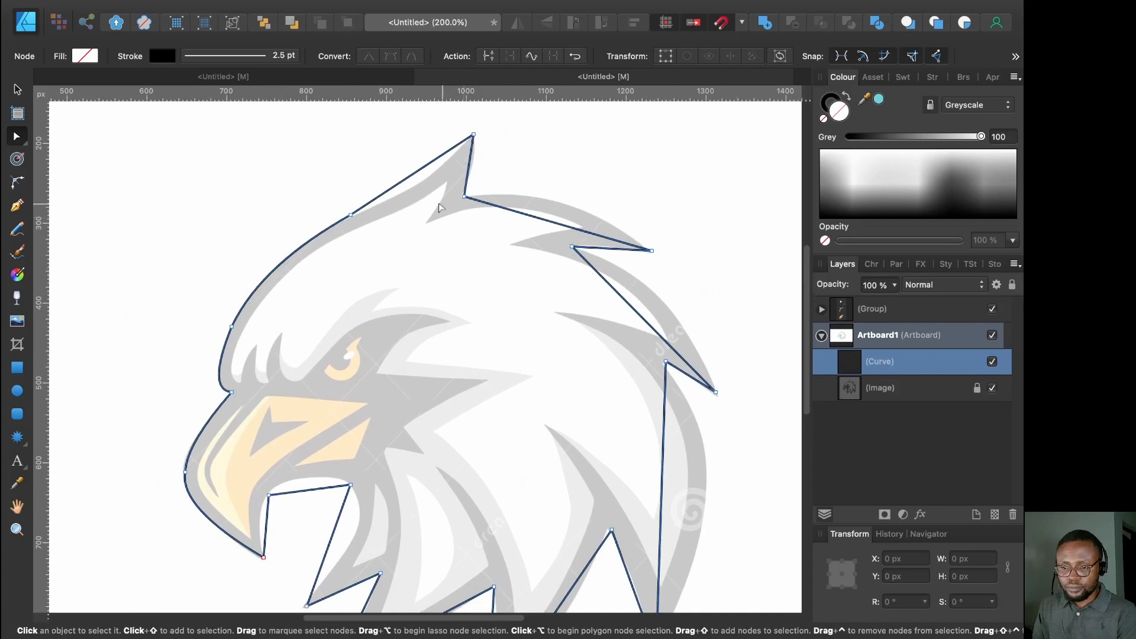
{"action": "left_click_drag", "start_coordinate": [406, 182], "coordinate": [412, 188]}
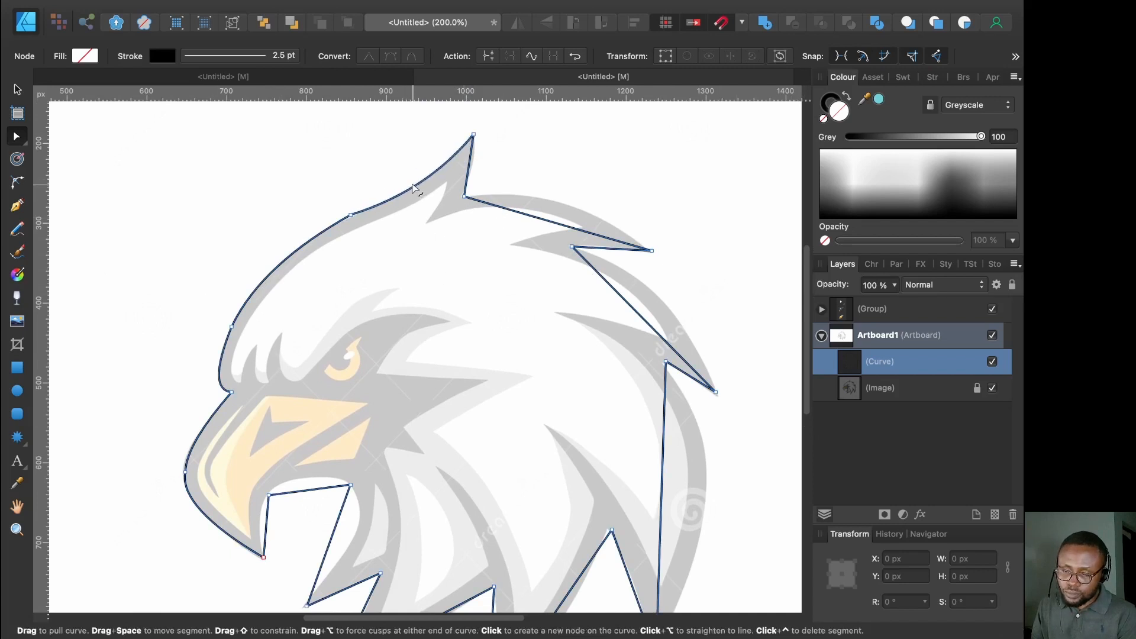
Try to round the node between the forehead and crest with the Corner tool at a radius of 116.7 px
{"action": "left_click", "coordinate": [350, 215]}
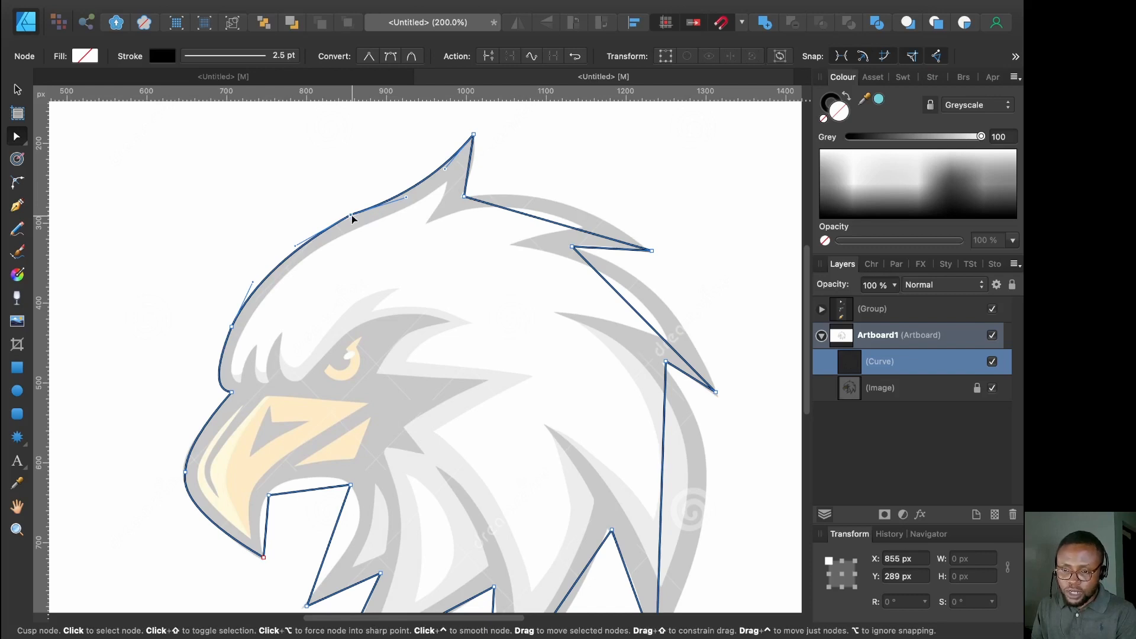
{"action": "left_click", "coordinate": [16, 184]}
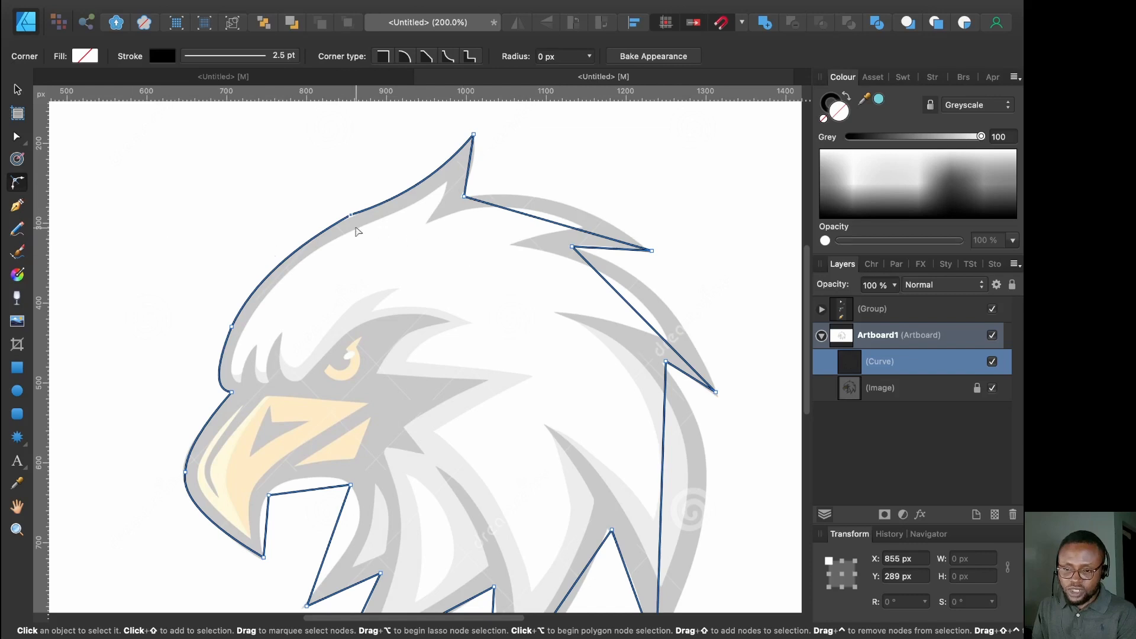
{"action": "left_click_drag", "start_coordinate": [354, 218], "coordinate": [375, 306]}
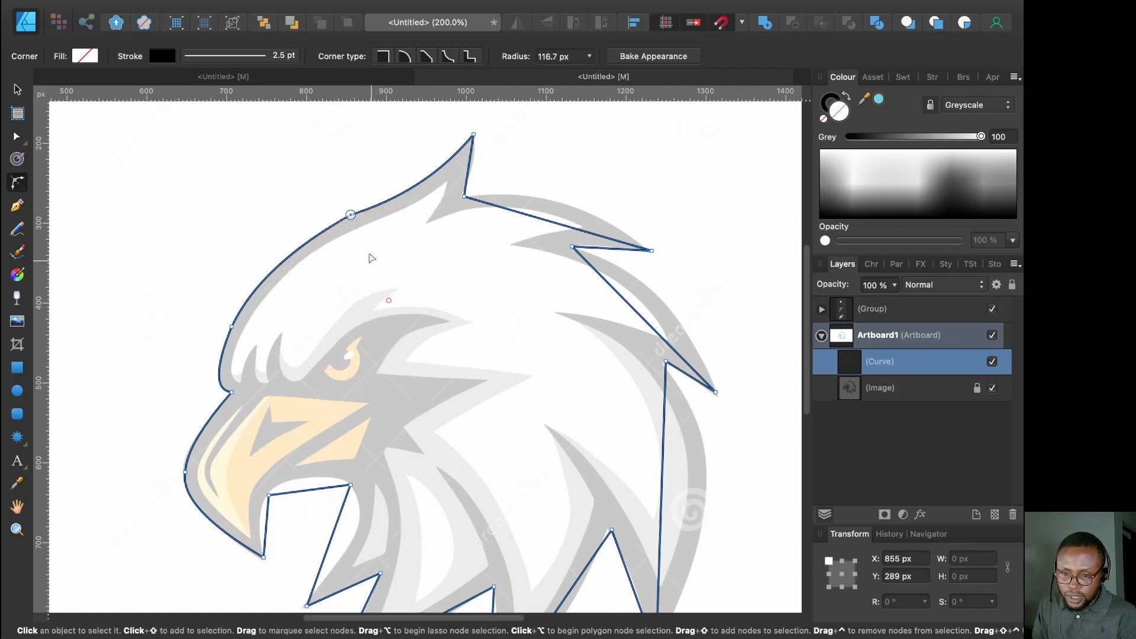
{"action": "left_click", "coordinate": [17, 89]}
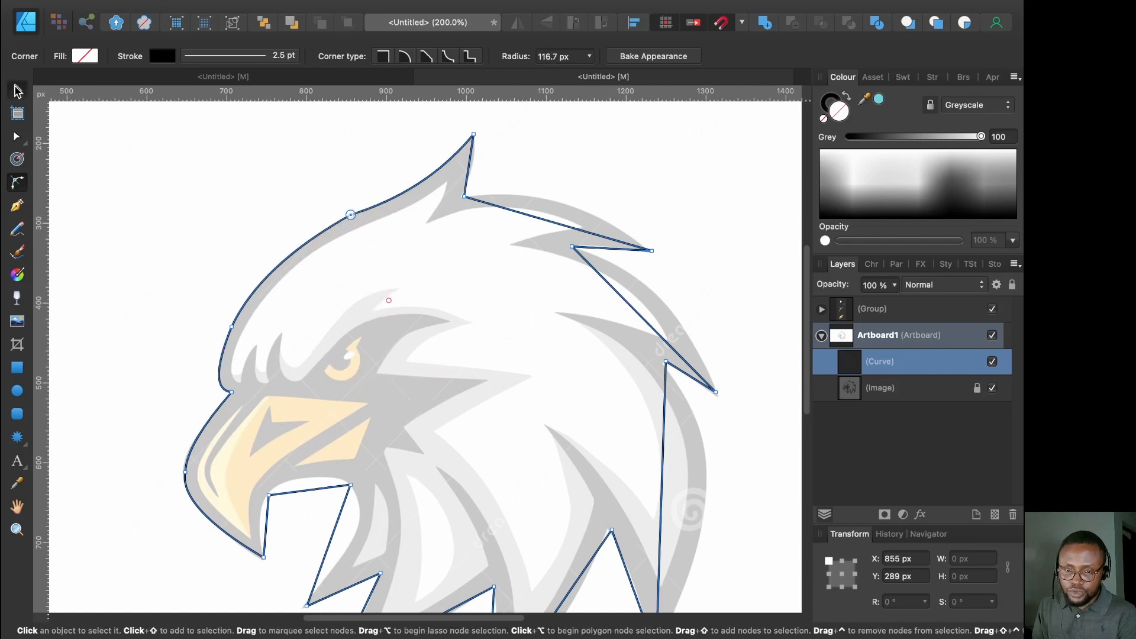
{"action": "left_click", "coordinate": [105, 169]}
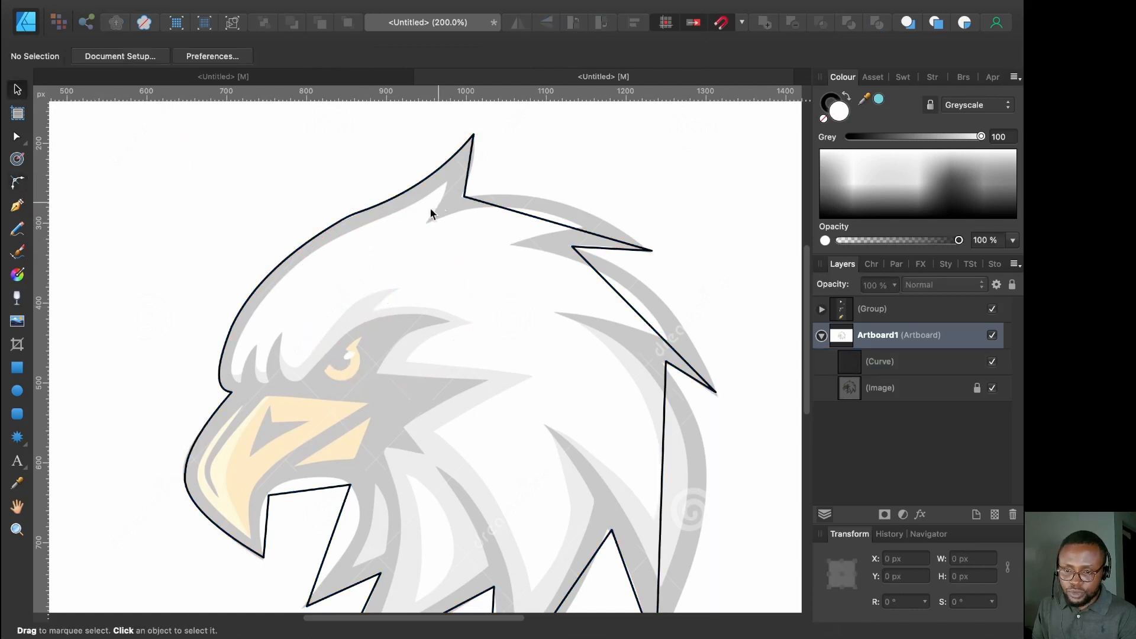
{"action": "left_click", "coordinate": [349, 216]}
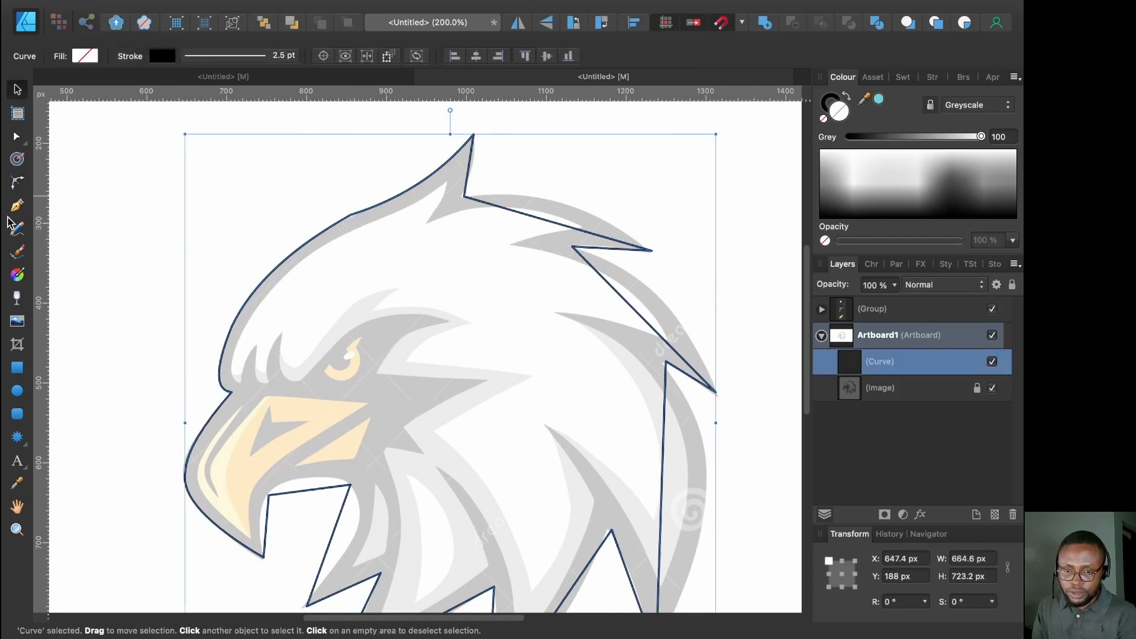
Try converting the node between the forehead and crest to smooth and to smart, undoing each conversion
{"action": "left_click", "coordinate": [16, 138]}
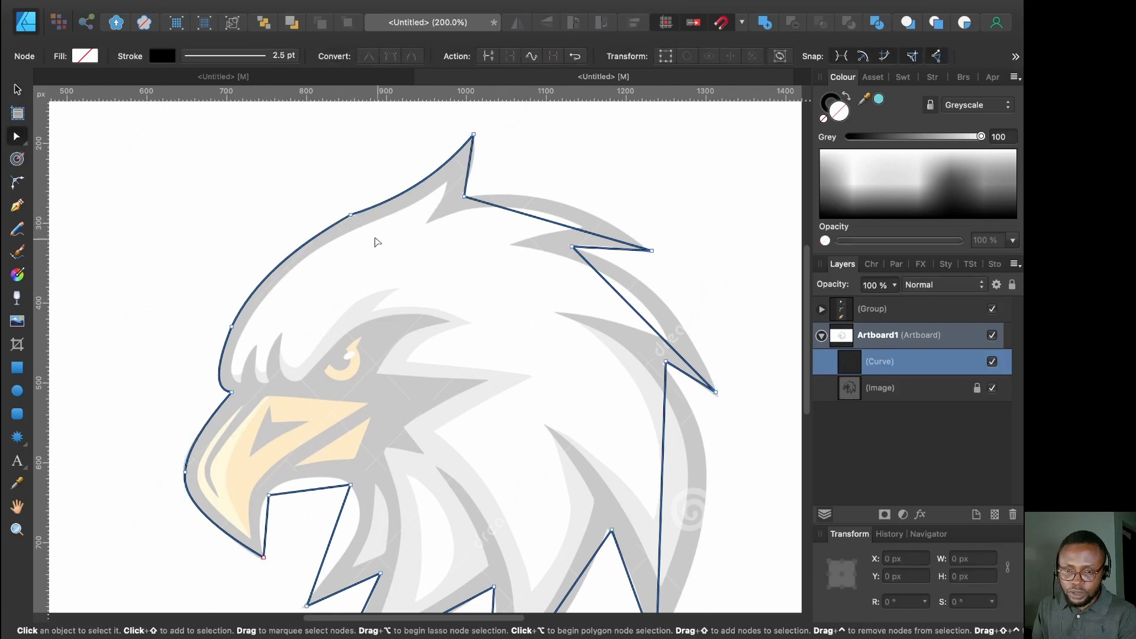
{"action": "left_click", "coordinate": [351, 215]}
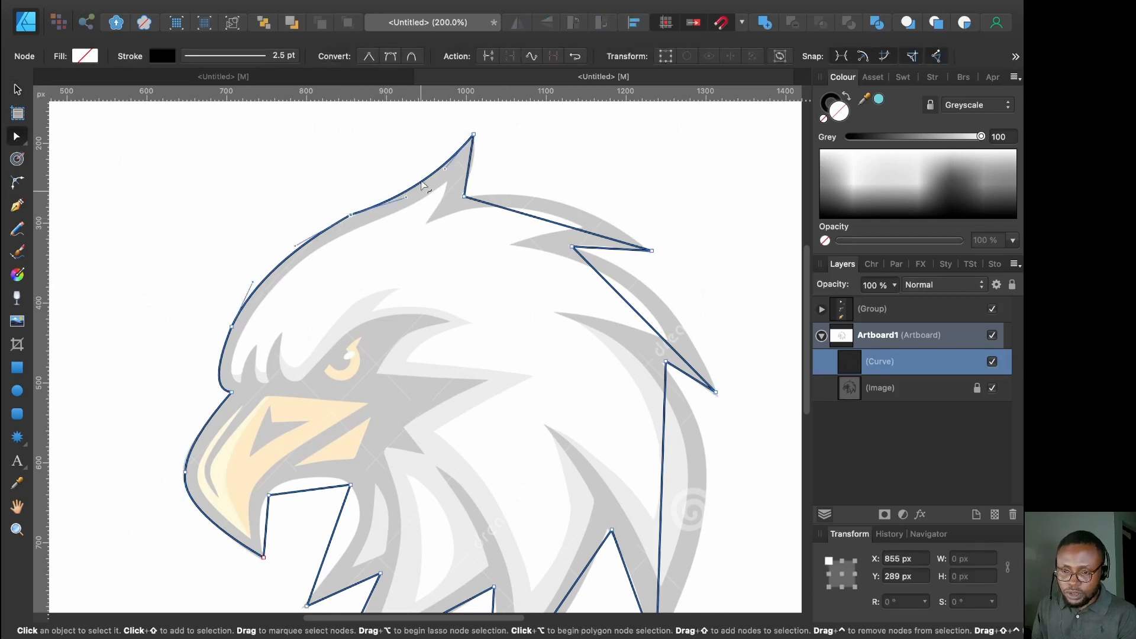
{"action": "left_click", "coordinate": [390, 55]}
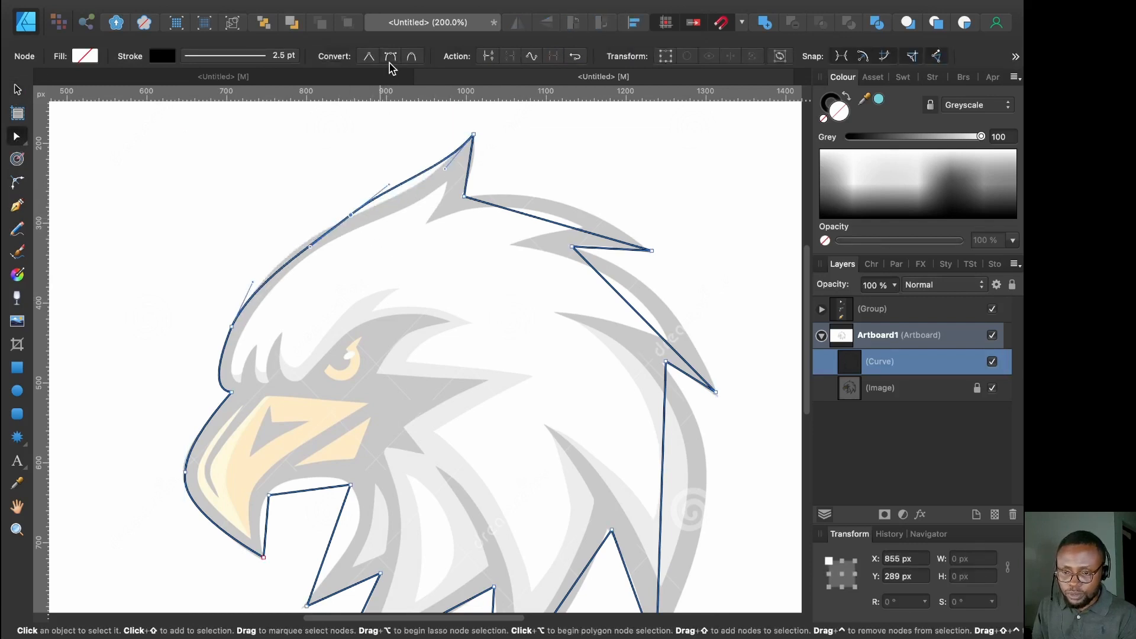
{"action": "key", "text": "super+z"}
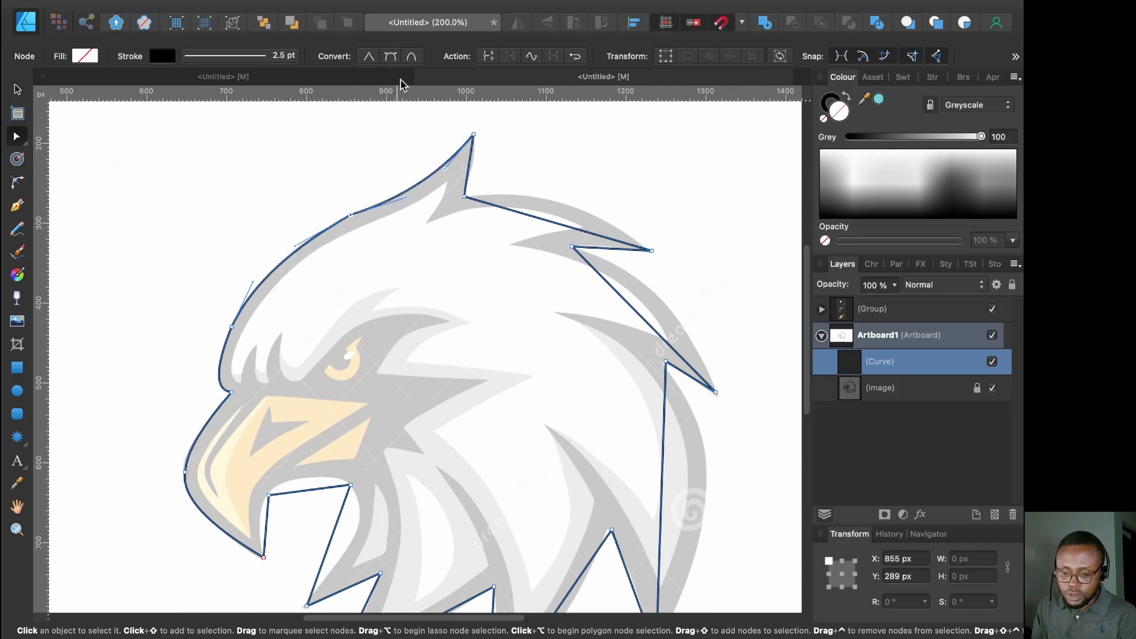
{"action": "left_click", "coordinate": [409, 58]}
{"action": "key", "text": "super+z"}
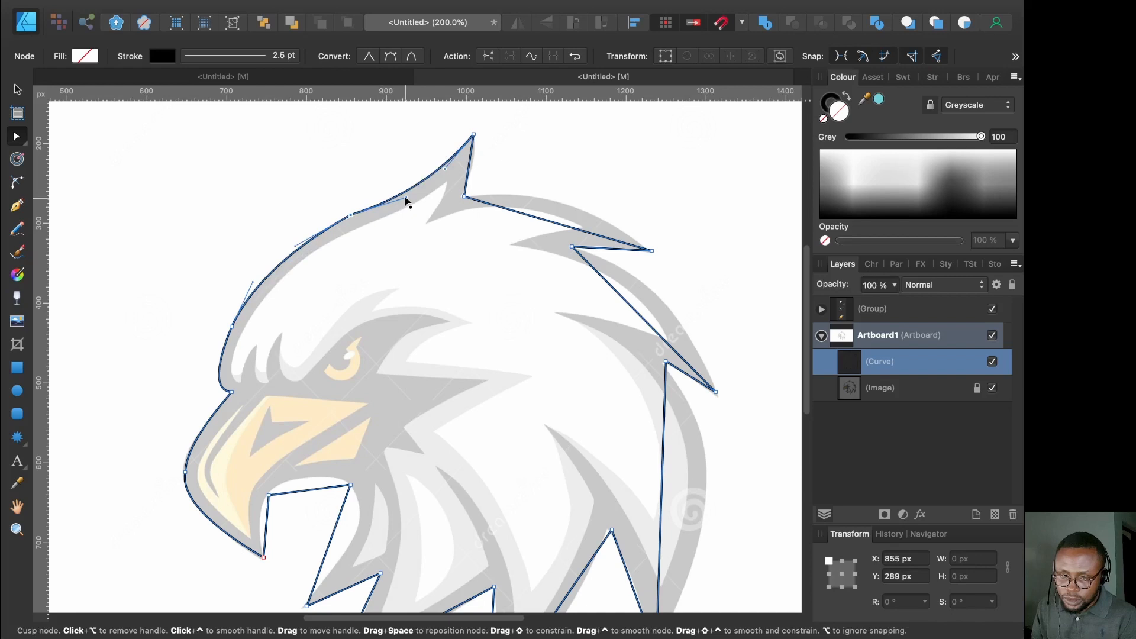
Smooth the forehead-crest node by its handles, move it to X 854.8 px, Y 296 px, and refit the adjoining curves to the reference
{"action": "left_click_drag", "start_coordinate": [407, 196], "coordinate": [405, 184]}
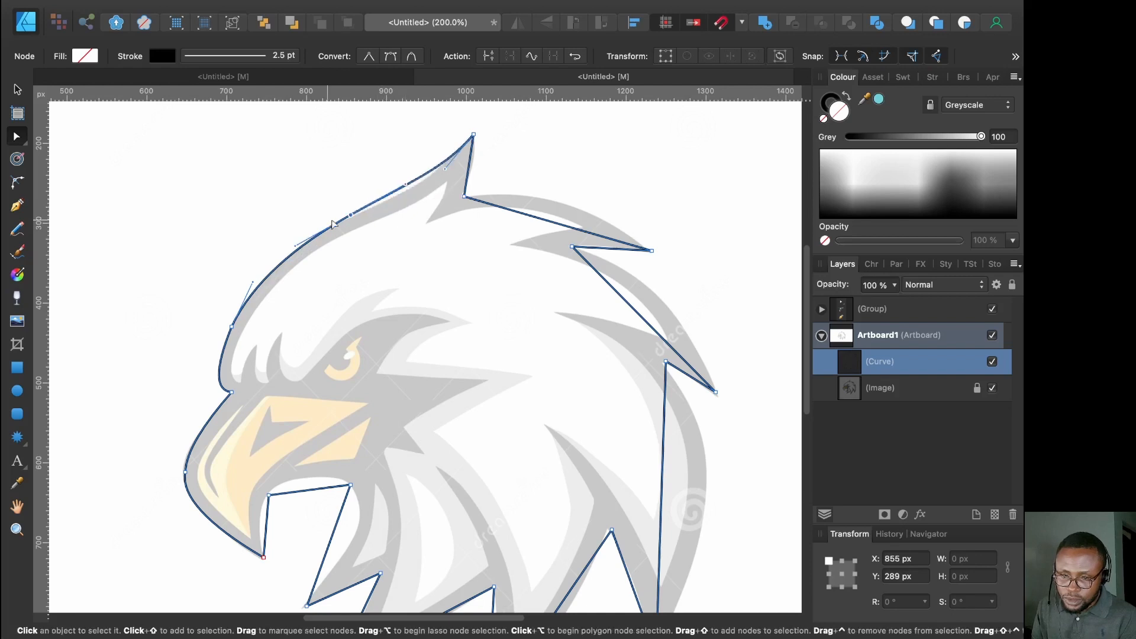
{"action": "left_click_drag", "start_coordinate": [353, 218], "coordinate": [354, 223]}
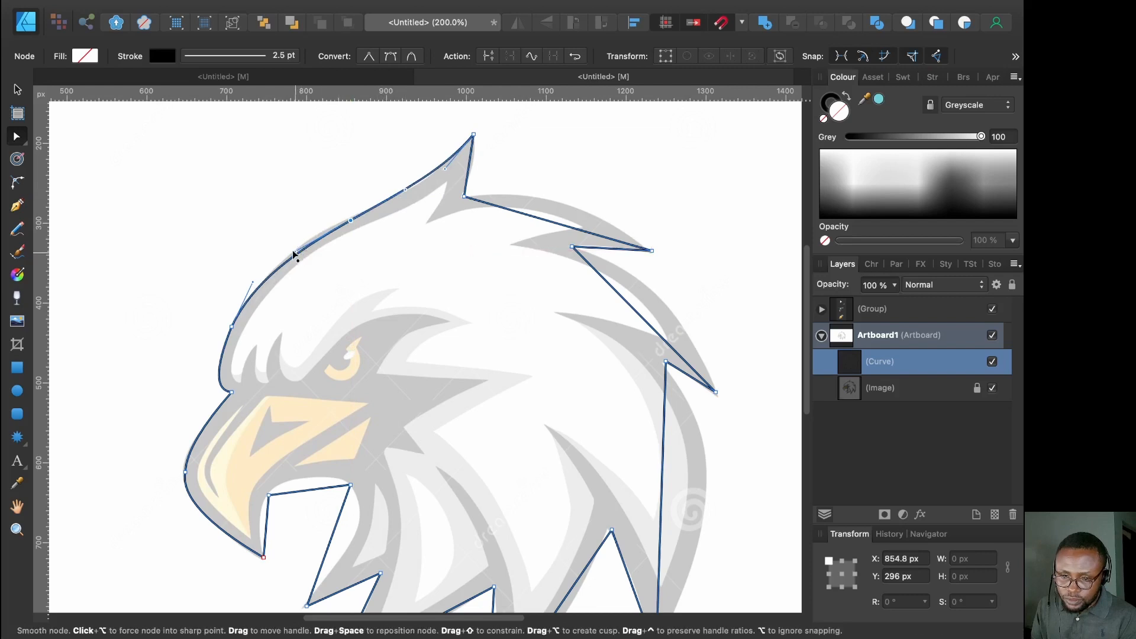
{"action": "left_click_drag", "start_coordinate": [294, 254], "coordinate": [294, 240]}
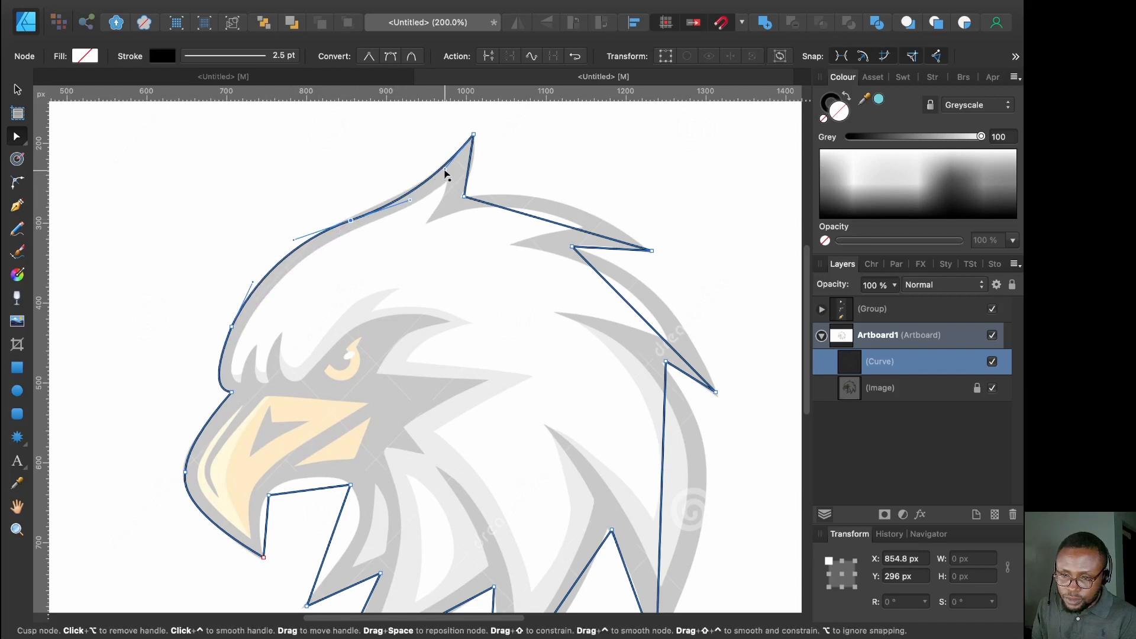
{"action": "left_click_drag", "start_coordinate": [445, 171], "coordinate": [407, 202]}
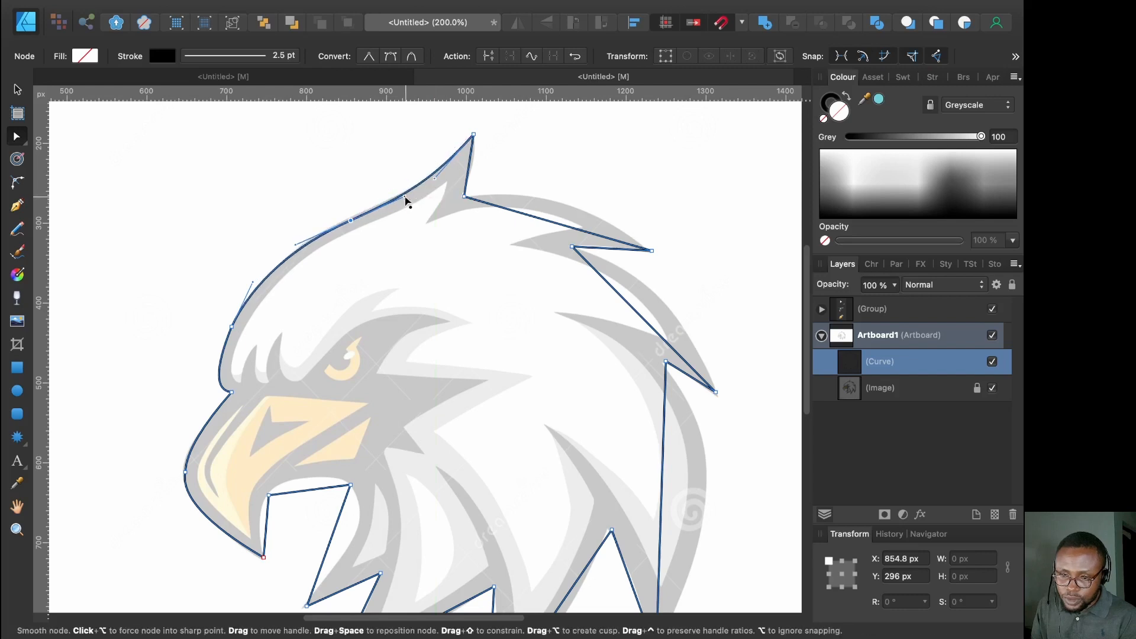
Bend the crest's rear edge to match the reference and move the node at its base to X 995 px, Y 266 px
{"action": "left_click", "coordinate": [474, 171]}
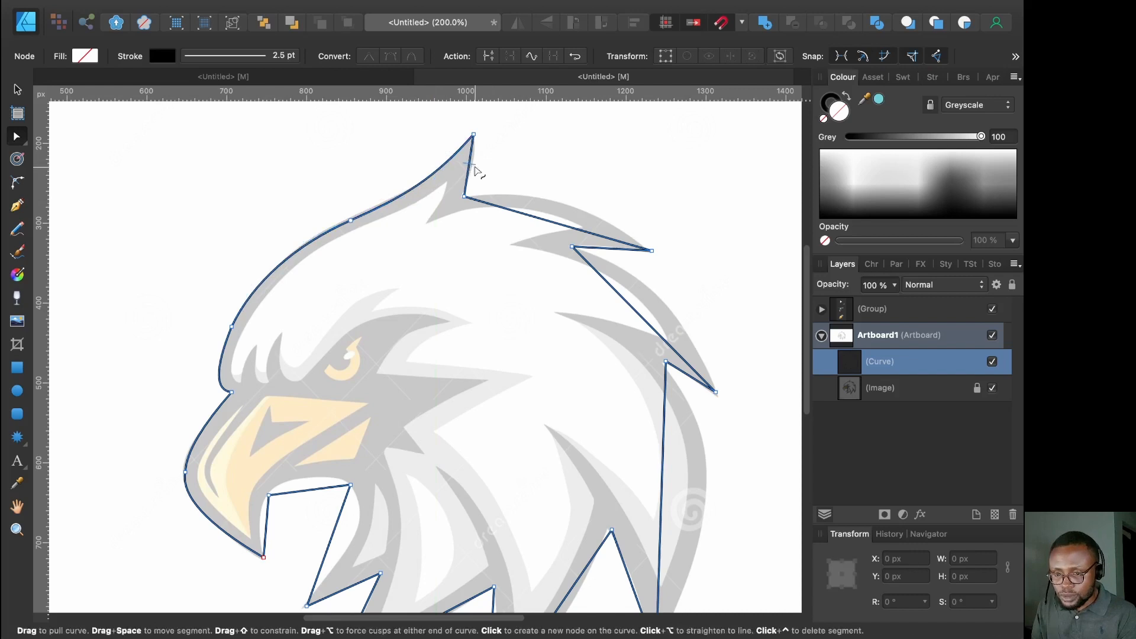
{"action": "left_click_drag", "start_coordinate": [475, 169], "coordinate": [472, 171]}
{"action": "left_click", "coordinate": [463, 196]}
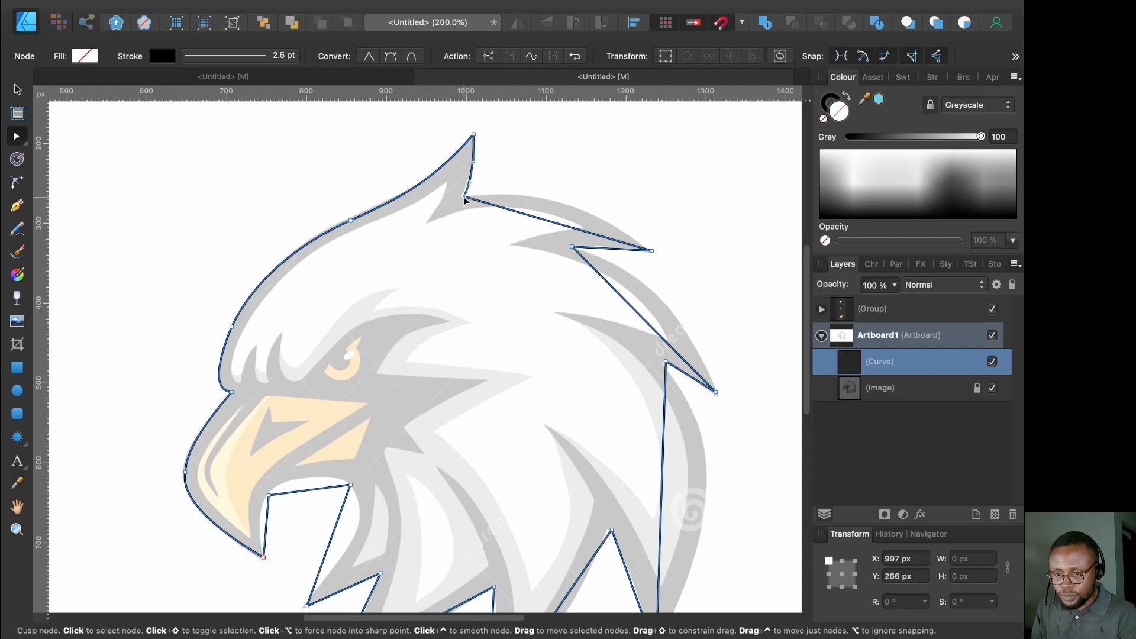
{"action": "key", "text": "Left"}
{"action": "key", "text": "Left"}
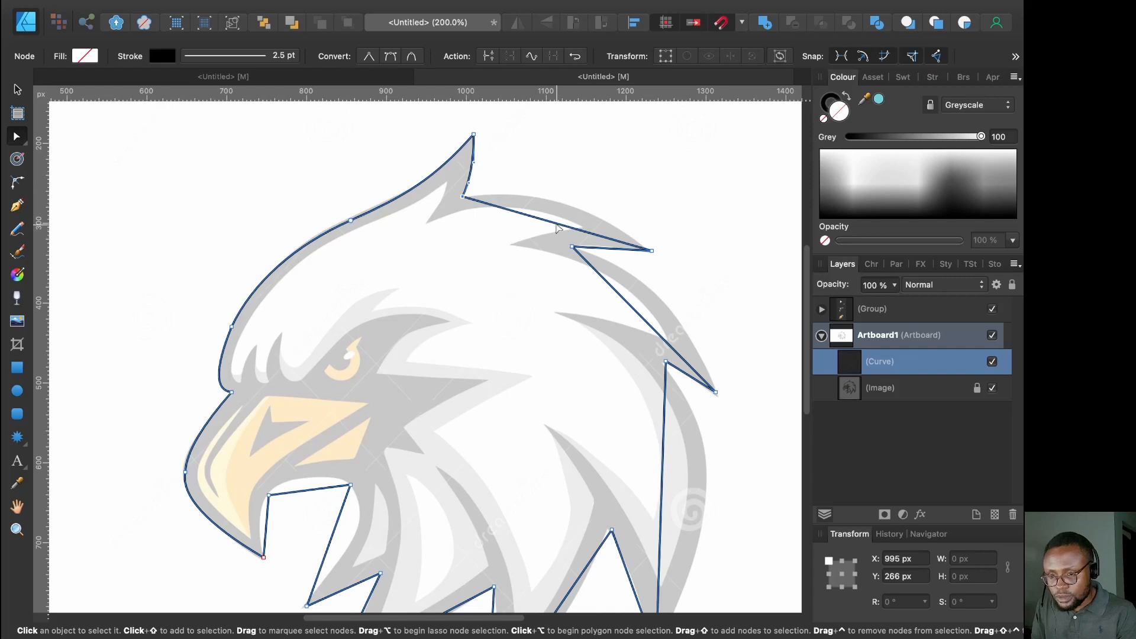
Curve the segments behind the crest, including both rear feather tips and their undersides, to match the reference head
{"action": "left_click", "coordinate": [555, 227]}
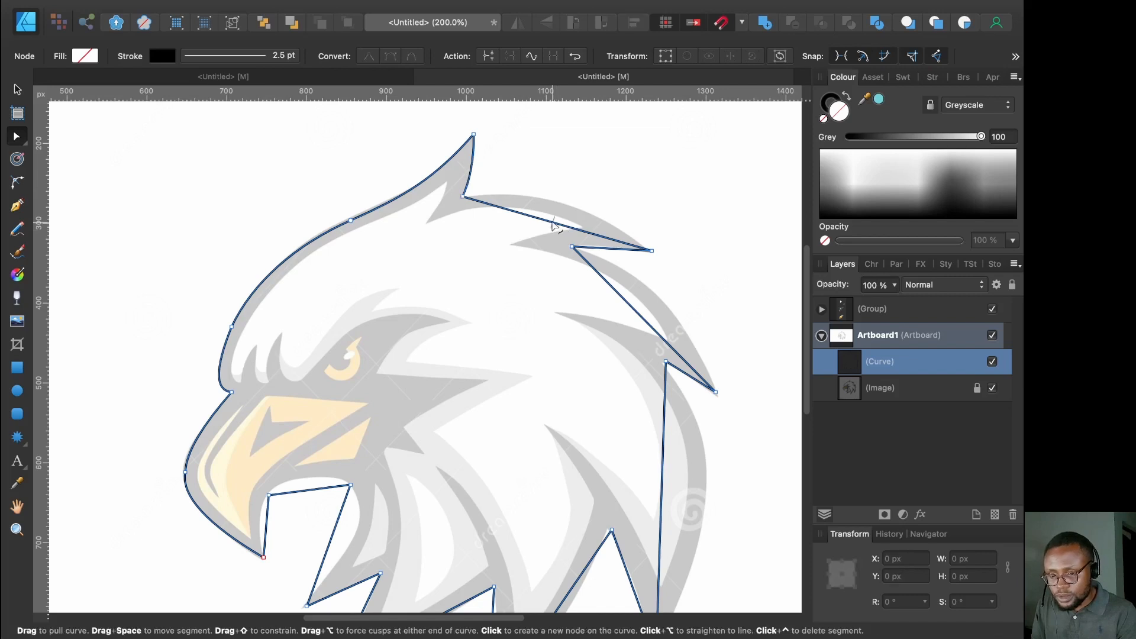
{"action": "left_click_drag", "start_coordinate": [555, 226], "coordinate": [561, 205]}
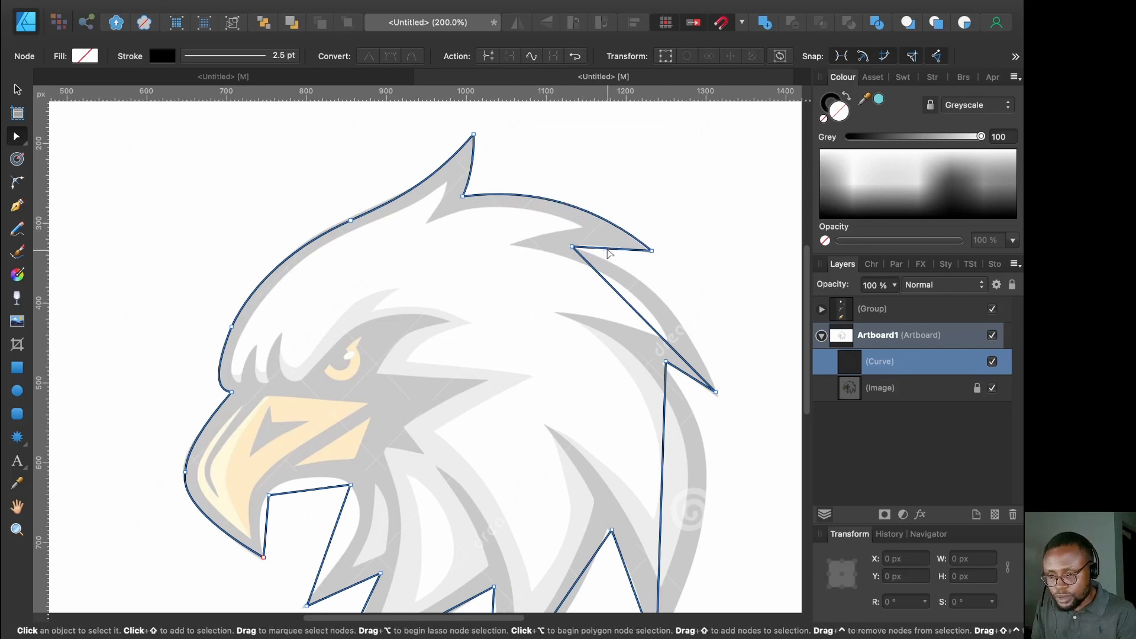
{"action": "left_click_drag", "start_coordinate": [609, 253], "coordinate": [608, 248]}
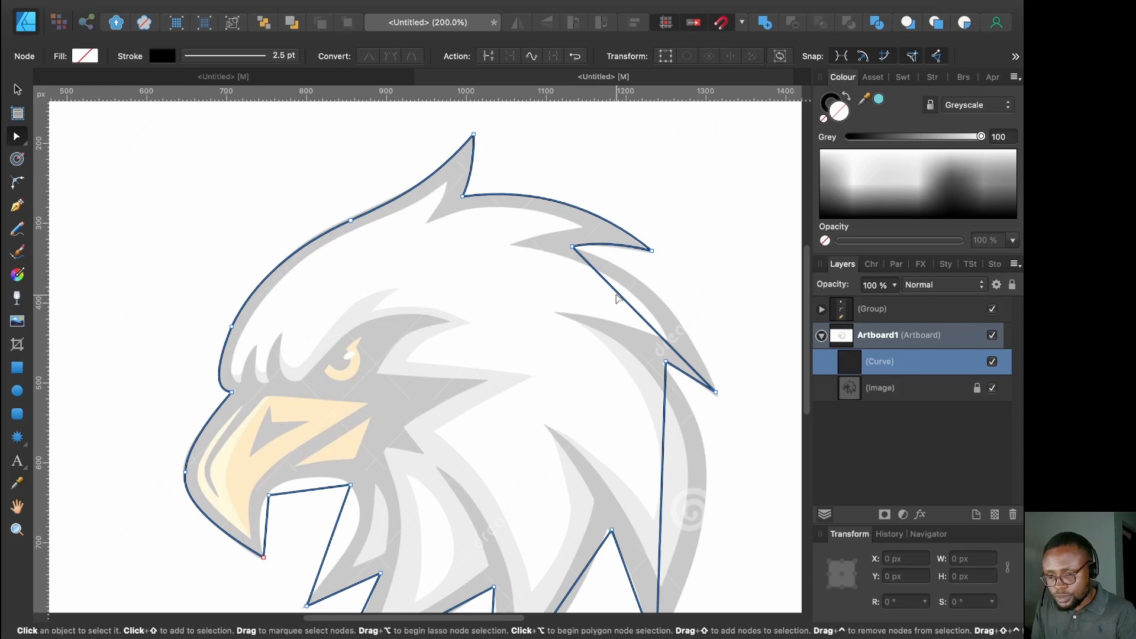
{"action": "left_click_drag", "start_coordinate": [617, 302], "coordinate": [646, 287]}
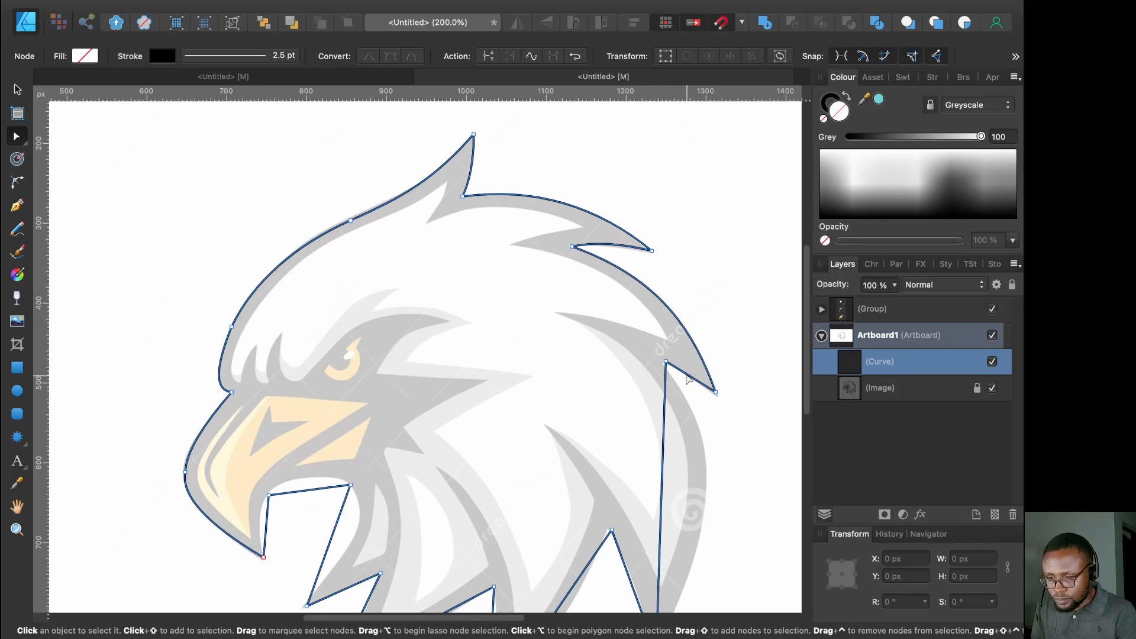
{"action": "left_click_drag", "start_coordinate": [689, 375], "coordinate": [686, 372]}
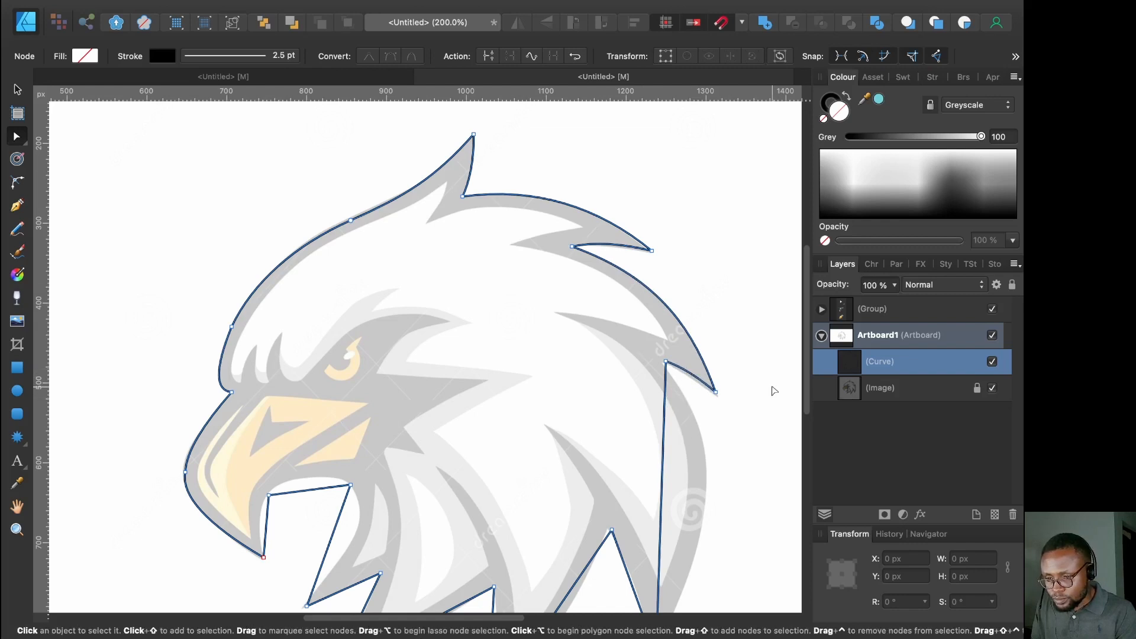
Bend the long straight segment at the back of the neck outward to the reference's outer edge
{"action": "left_click", "coordinate": [745, 436]}
{"action": "scroll", "coordinate": [746, 435], "scroll_direction": "down", "scroll_amount": 15}
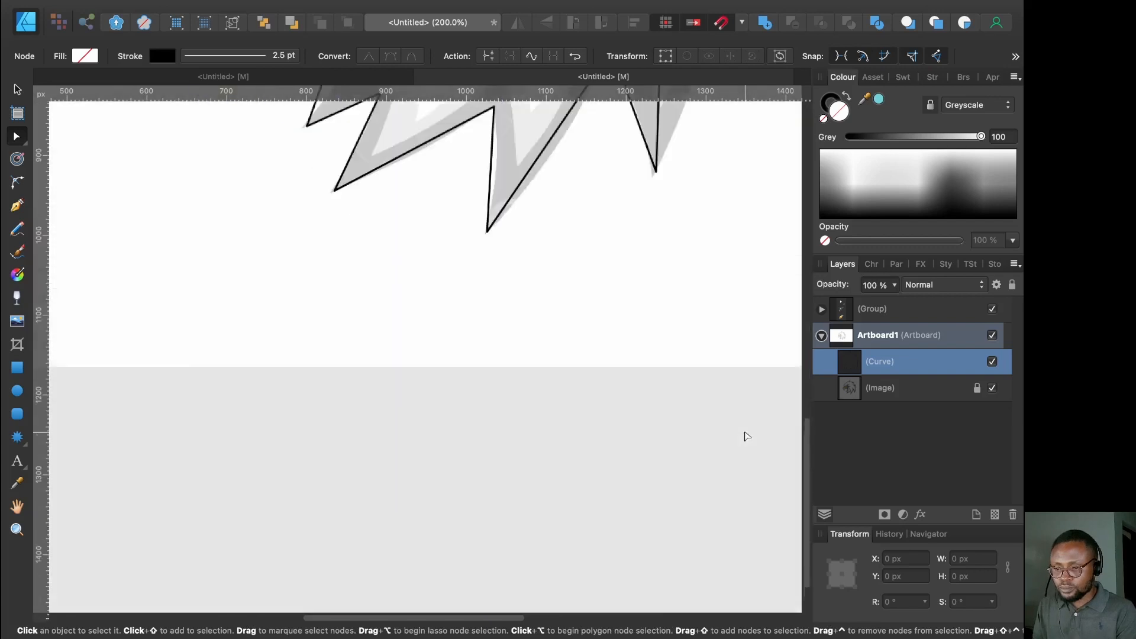
{"action": "scroll", "coordinate": [747, 436], "scroll_direction": "up", "scroll_amount": 15}
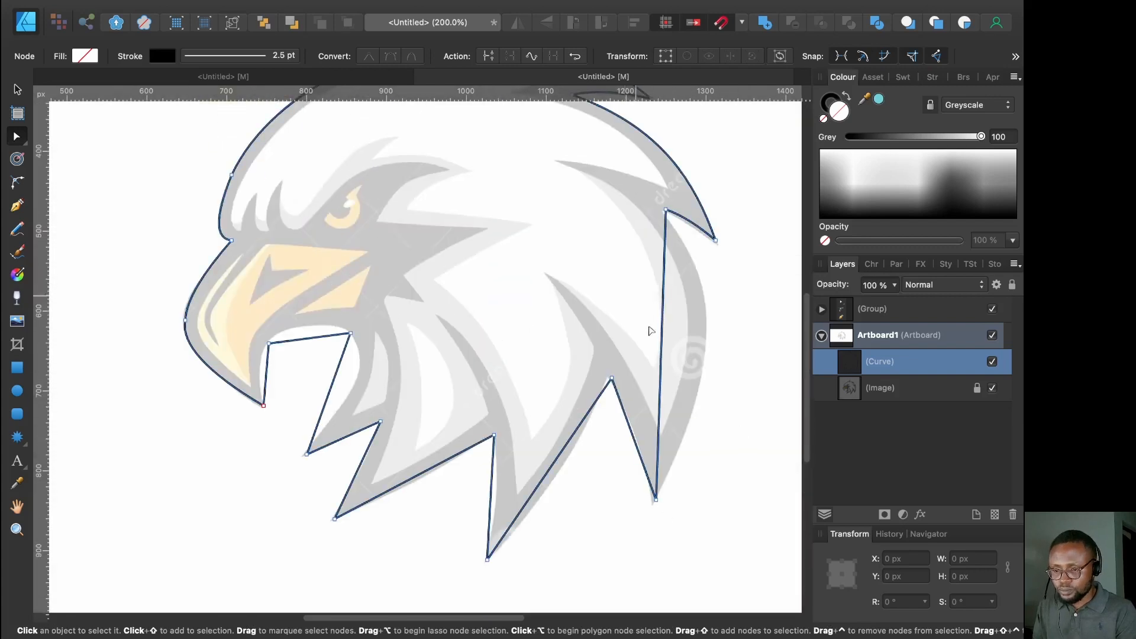
{"action": "left_click_drag", "start_coordinate": [663, 334], "coordinate": [704, 325]}
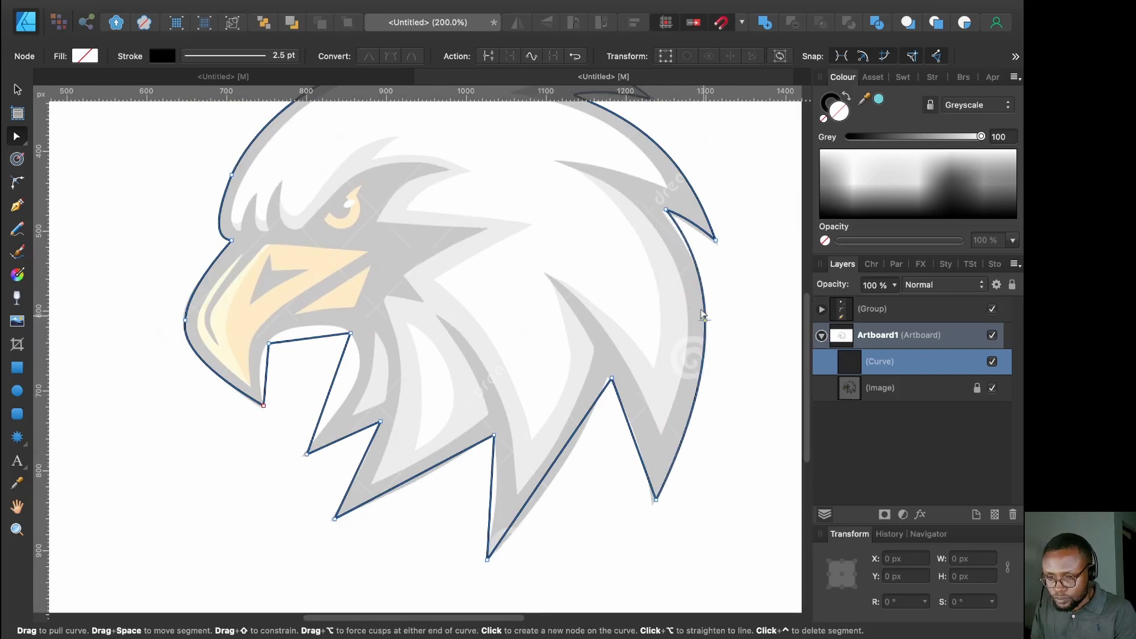
Nudge the notch node below the lower rear feather to X 1244.7 px and that feather's tip to X 1313 px, Y 514 px
{"action": "left_click", "coordinate": [714, 238]}
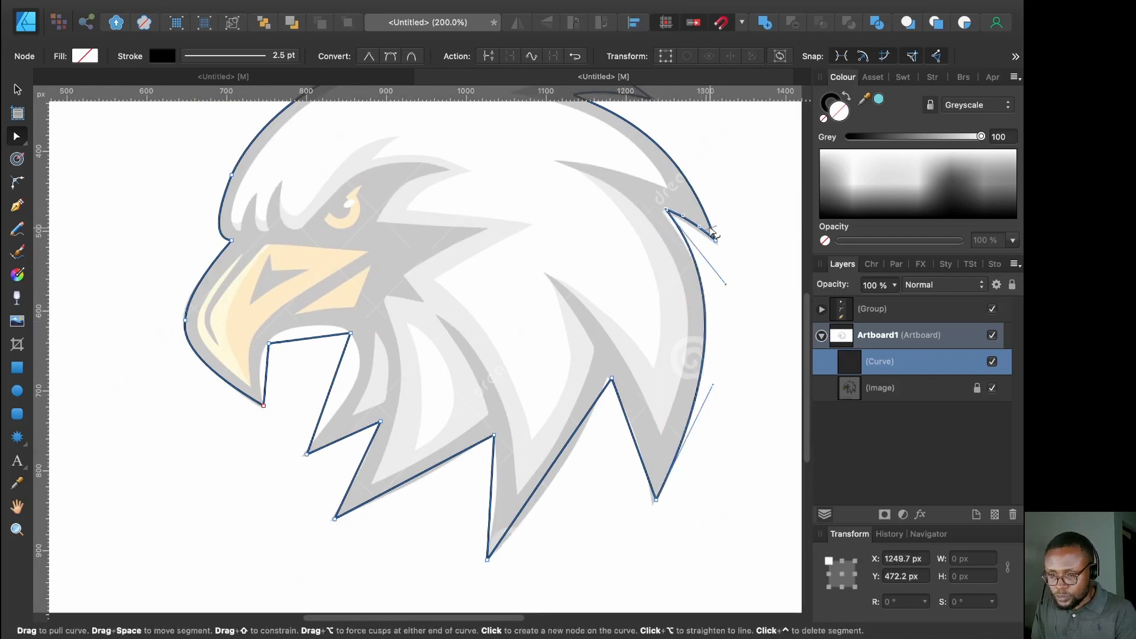
{"action": "key", "text": "Left"}
{"action": "key", "text": "Left"}
{"action": "key", "text": "Left"}
{"action": "key", "text": "Left"}
{"action": "key", "text": "Left"}
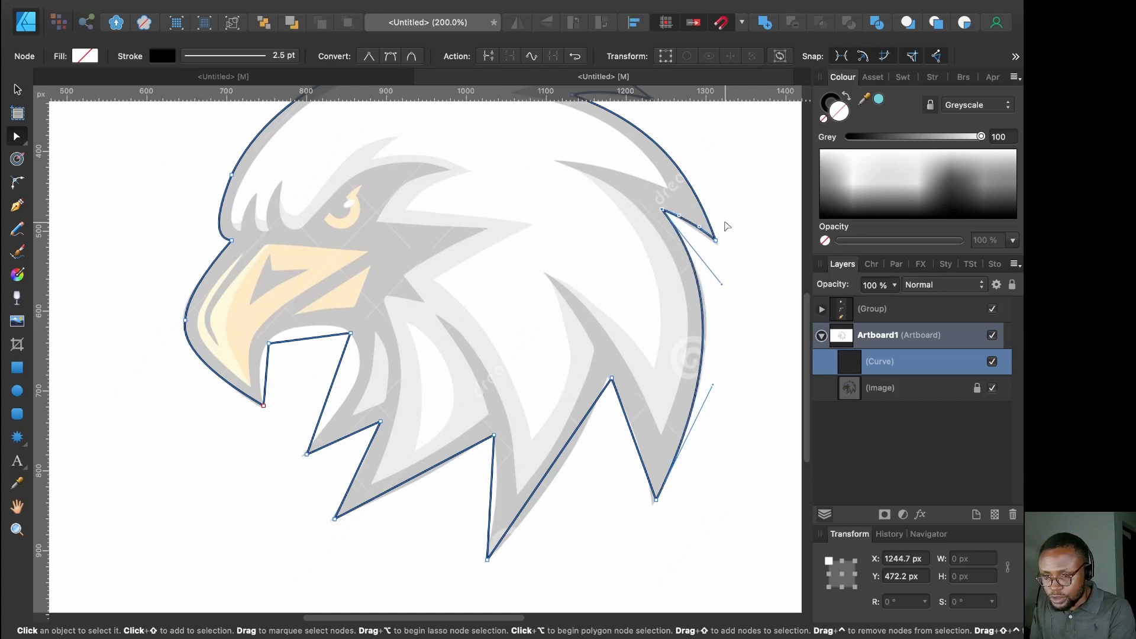
{"action": "key", "text": "Down"}
{"action": "left_click", "coordinate": [715, 240]}
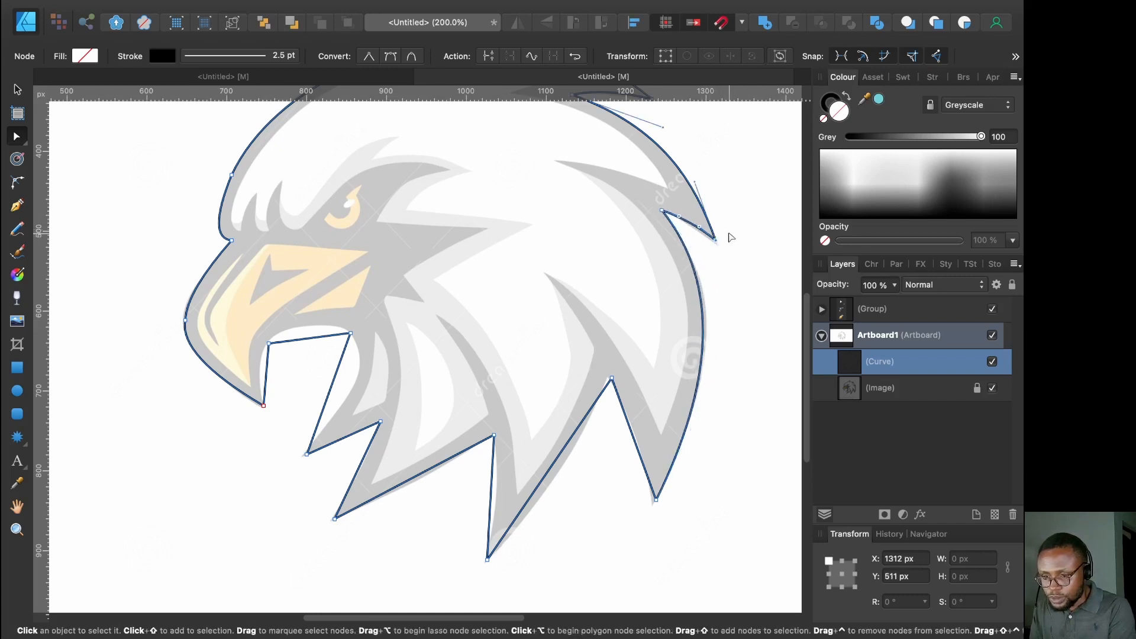
{"action": "key", "text": "Right"}
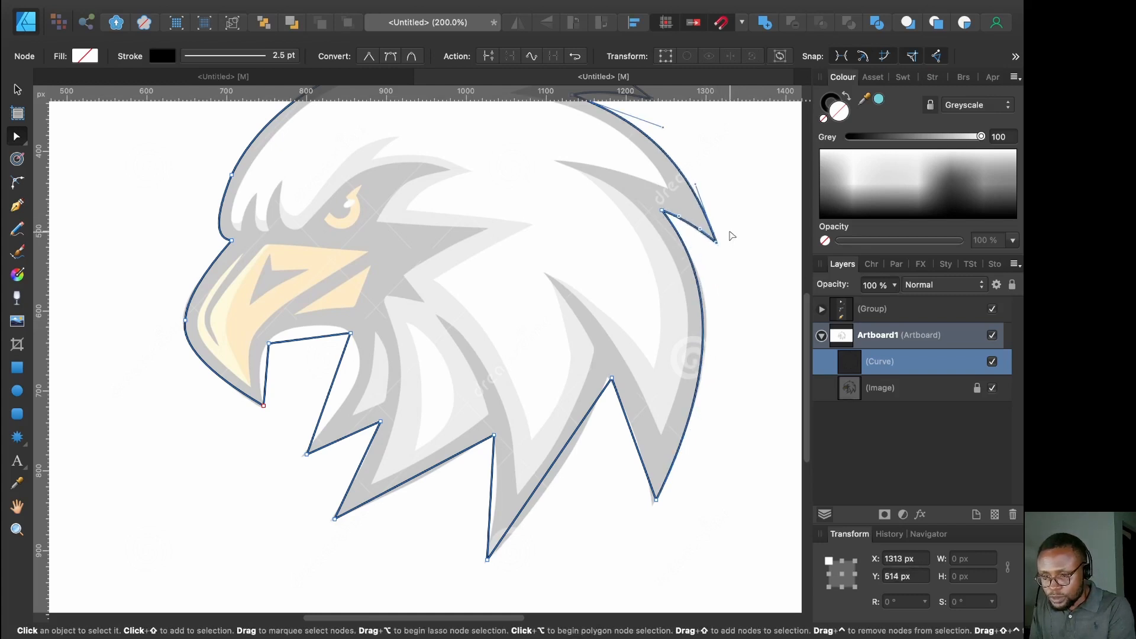
Move the rearmost neck feather's bottom tip to X 1234.4 px, Y 840.1 px, and refit the back-of-neck curve to the reference
{"action": "left_click", "coordinate": [656, 500]}
{"action": "key", "text": "Left"}
{"action": "key", "text": "Left"}
{"action": "key", "text": "Left"}
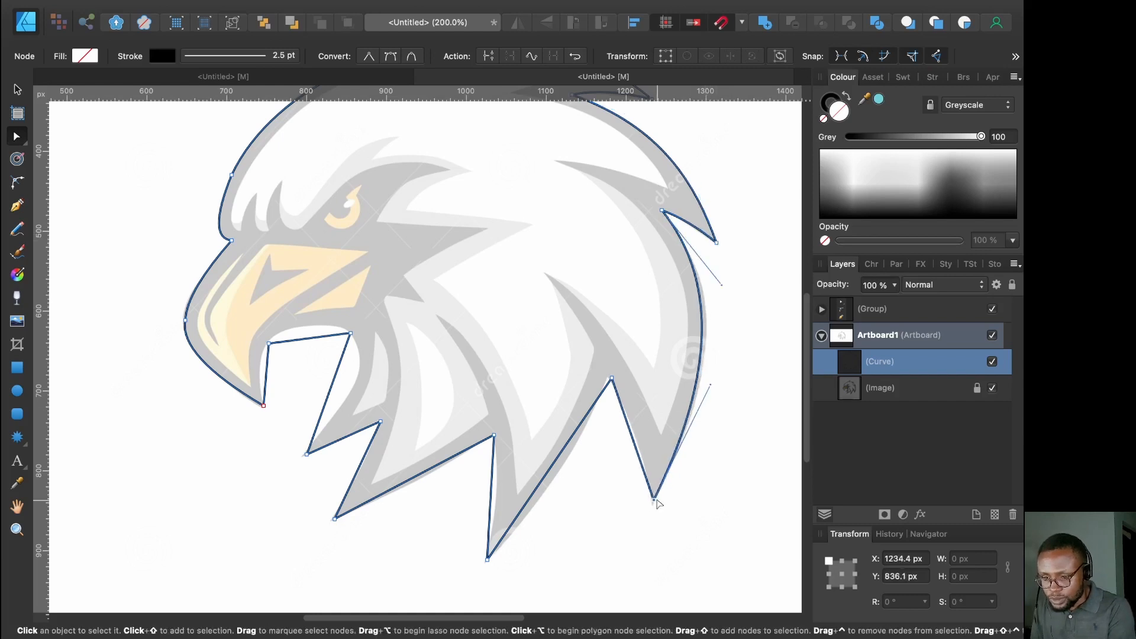
{"action": "key", "text": "Down"}
{"action": "key", "text": "Down"}
{"action": "key", "text": "Down"}
{"action": "key", "text": "Down"}
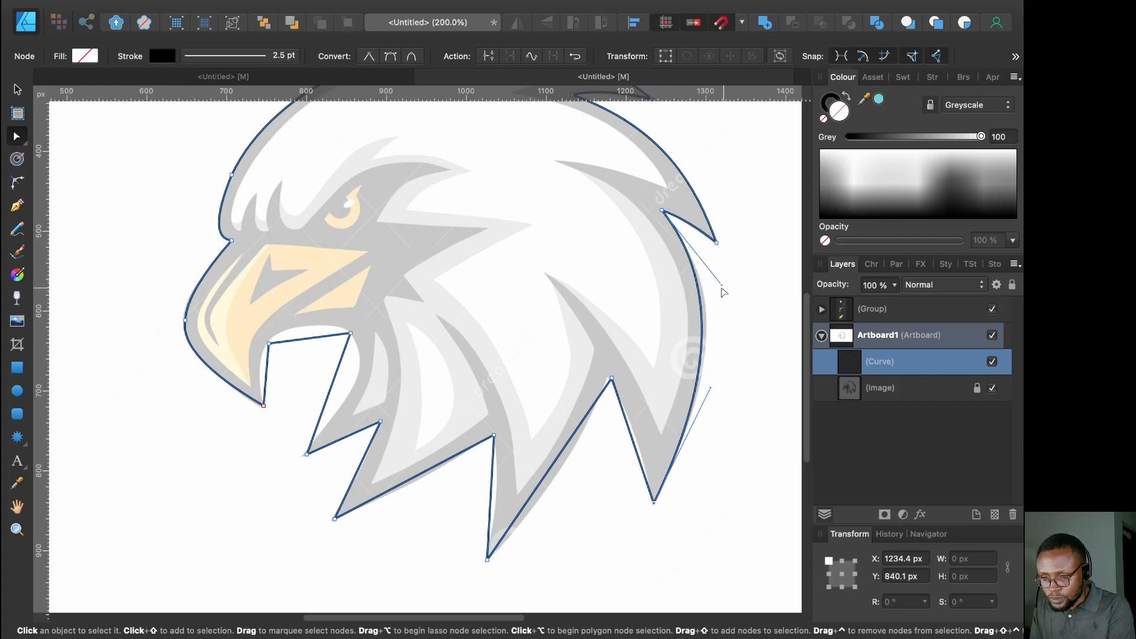
{"action": "left_click_drag", "start_coordinate": [704, 322], "coordinate": [706, 330]}
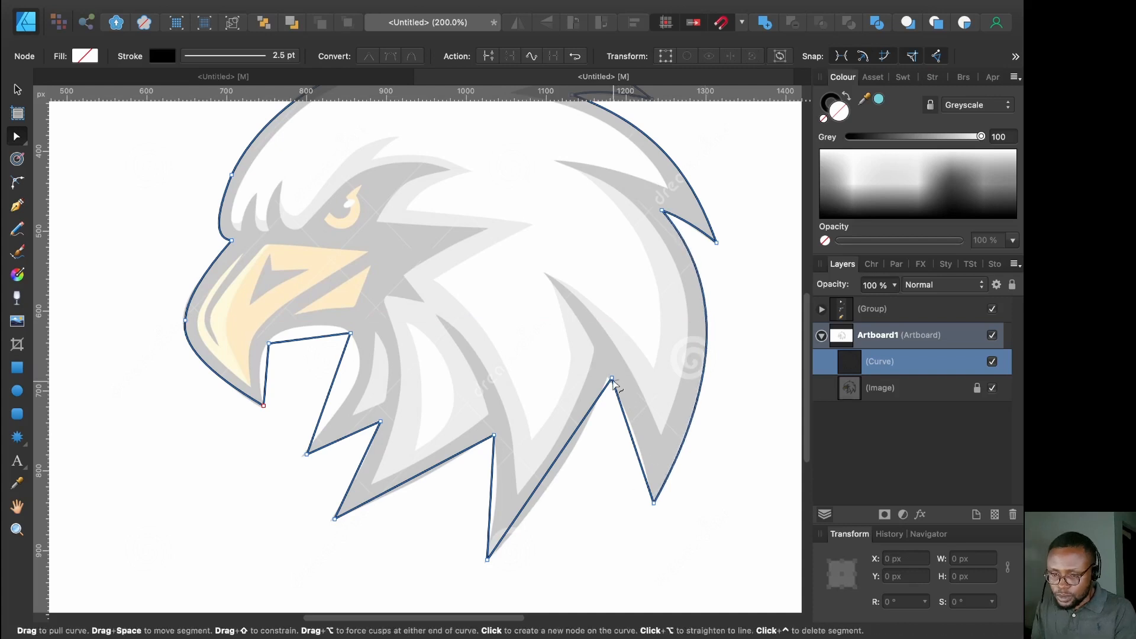
Move the notch node beside the rearmost neck feather to X 1177.9 px, Y 683.2 px, and curve the lower neck feather edges to the reference
{"action": "left_click", "coordinate": [612, 378]}
{"action": "left_click_drag", "start_coordinate": [612, 378], "coordinate": [609, 379]}
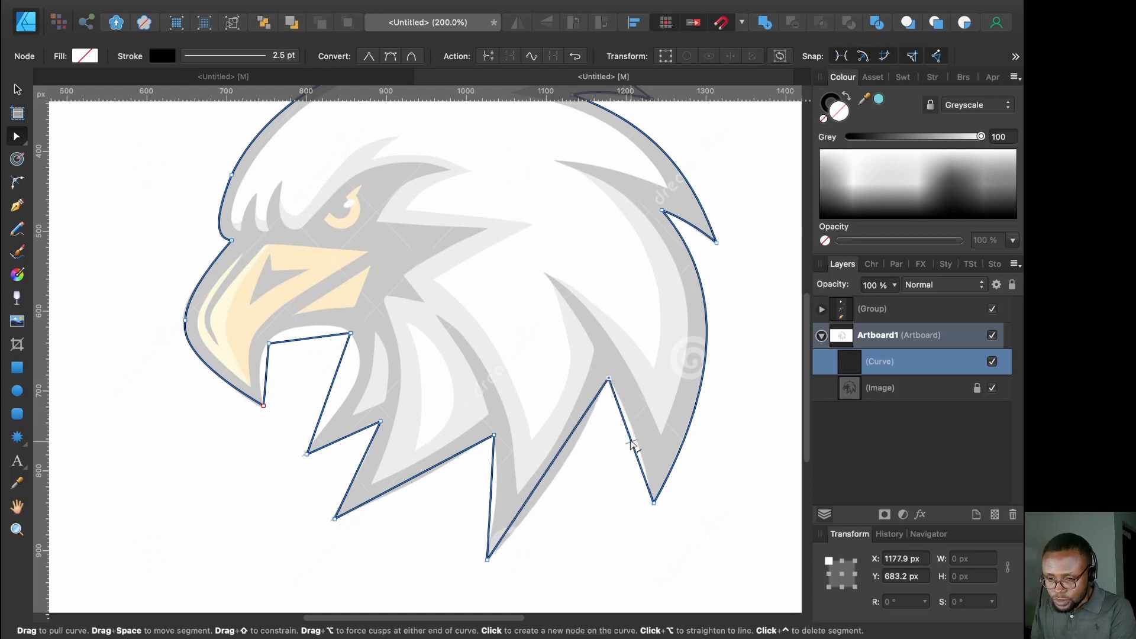
{"action": "left_click_drag", "start_coordinate": [634, 438], "coordinate": [635, 432]}
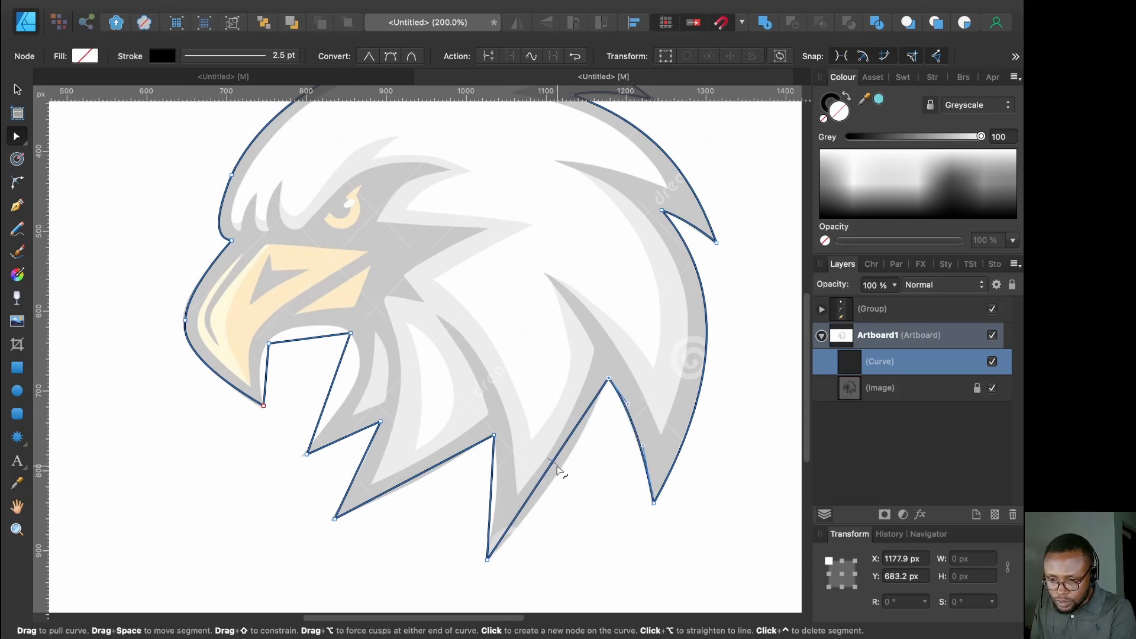
{"action": "left_click_drag", "start_coordinate": [556, 470], "coordinate": [562, 478]}
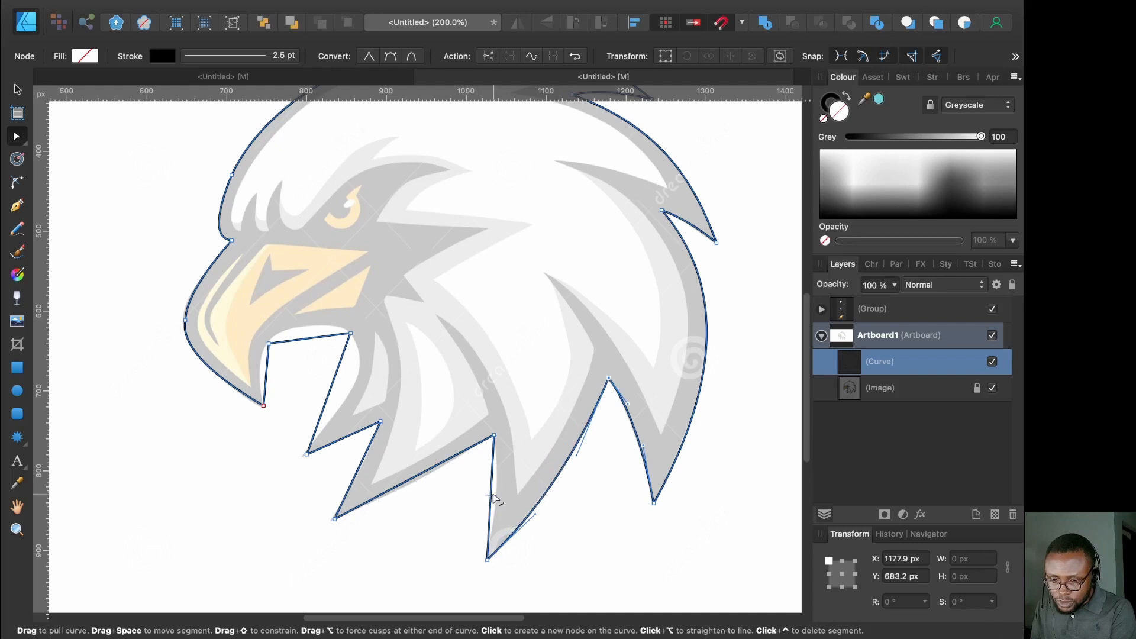
{"action": "left_click_drag", "start_coordinate": [492, 495], "coordinate": [498, 496]}
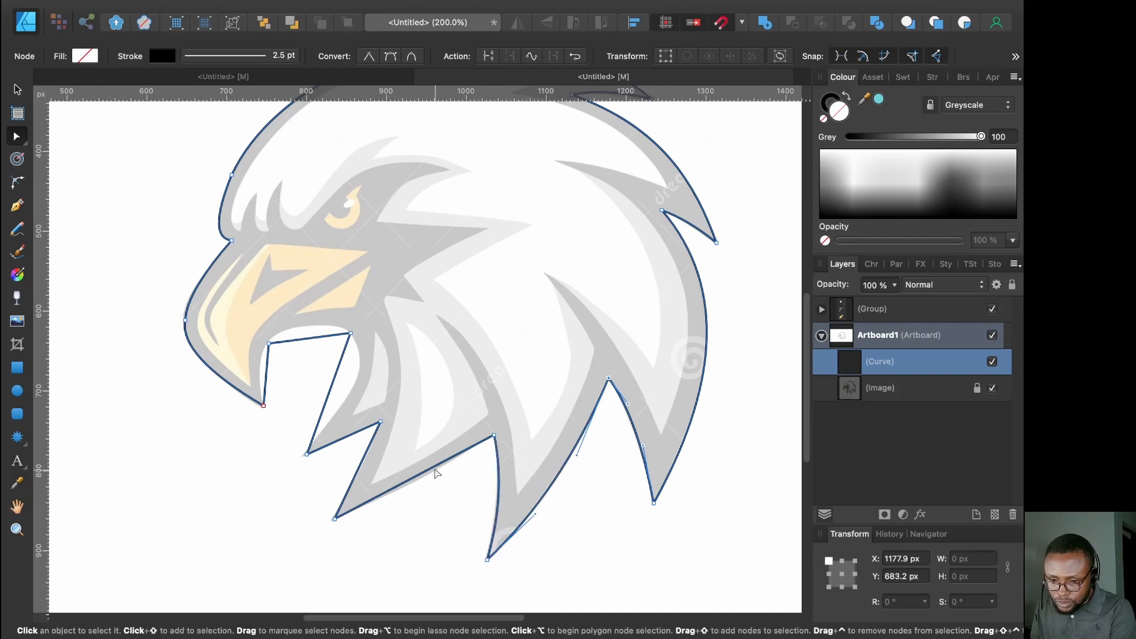
{"action": "left_click_drag", "start_coordinate": [433, 475], "coordinate": [365, 466]}
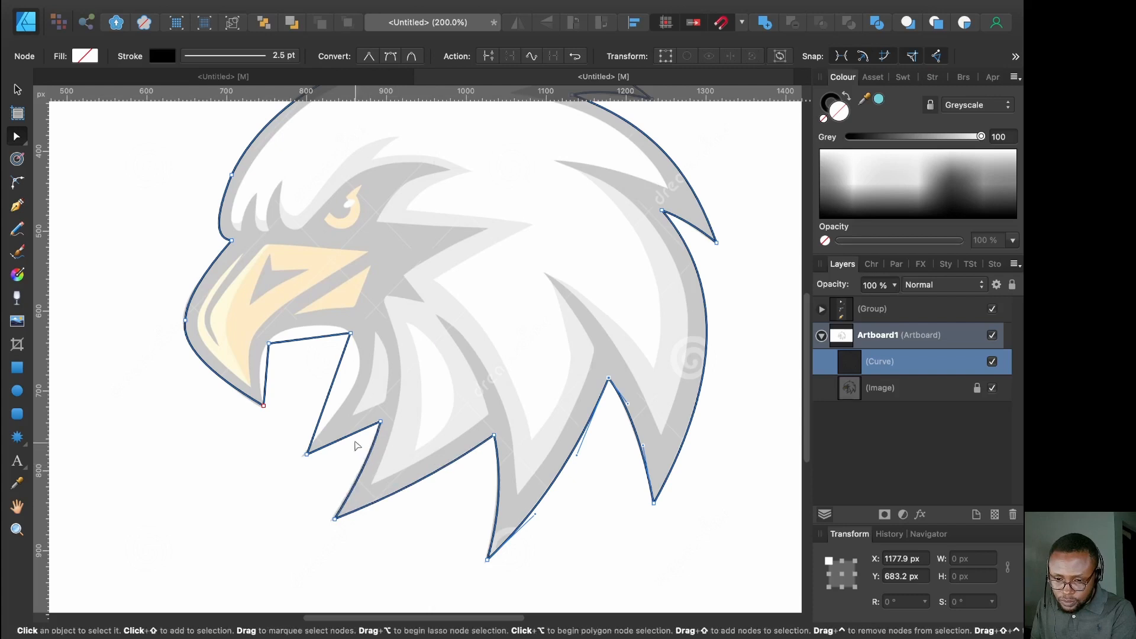
Move the front throat feather's tip to X 796.1 px, Y 779.1 px, and curve its lower edge to the reference
{"action": "left_click", "coordinate": [306, 455]}
{"action": "key", "text": "Left"}
{"action": "key", "text": "Left"}
{"action": "key", "text": "Left"}
{"action": "key", "text": "Left"}
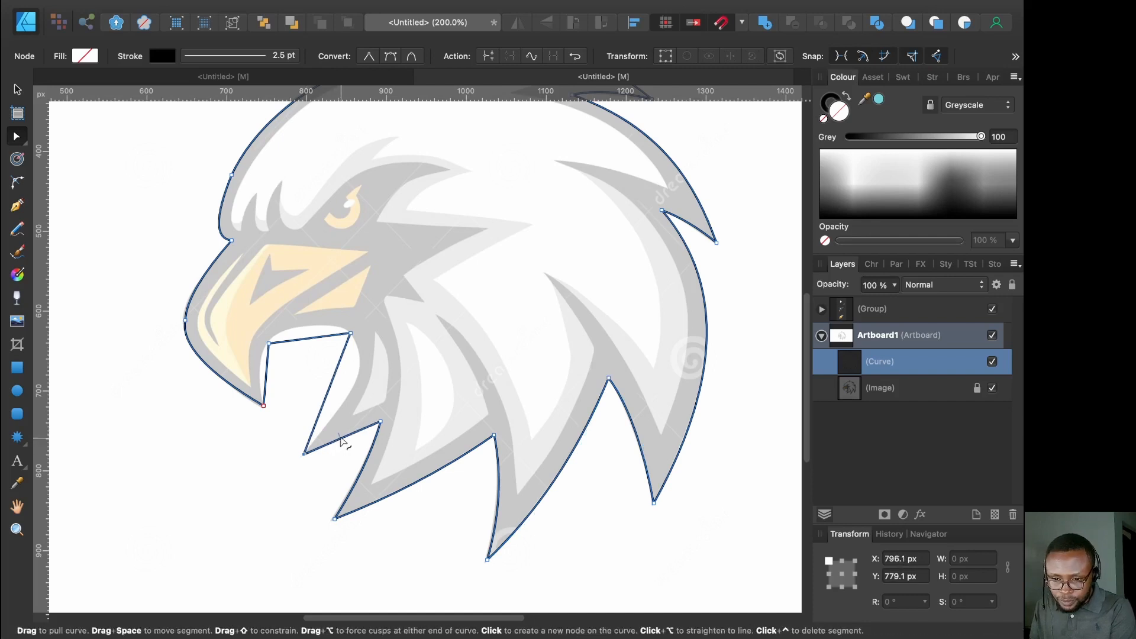
{"action": "left_click_drag", "start_coordinate": [342, 442], "coordinate": [345, 439]}
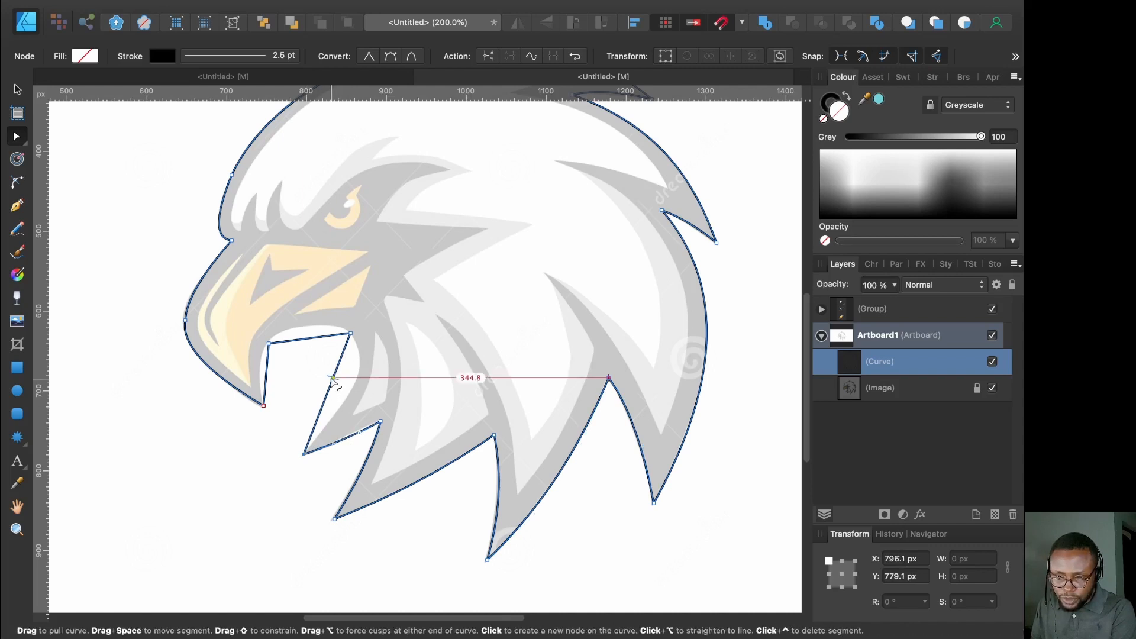
Curve the throat, mouth and inner beak segments, adjusting the handle at the beak's inner node to match the reference
{"action": "left_click_drag", "start_coordinate": [332, 380], "coordinate": [359, 376]}
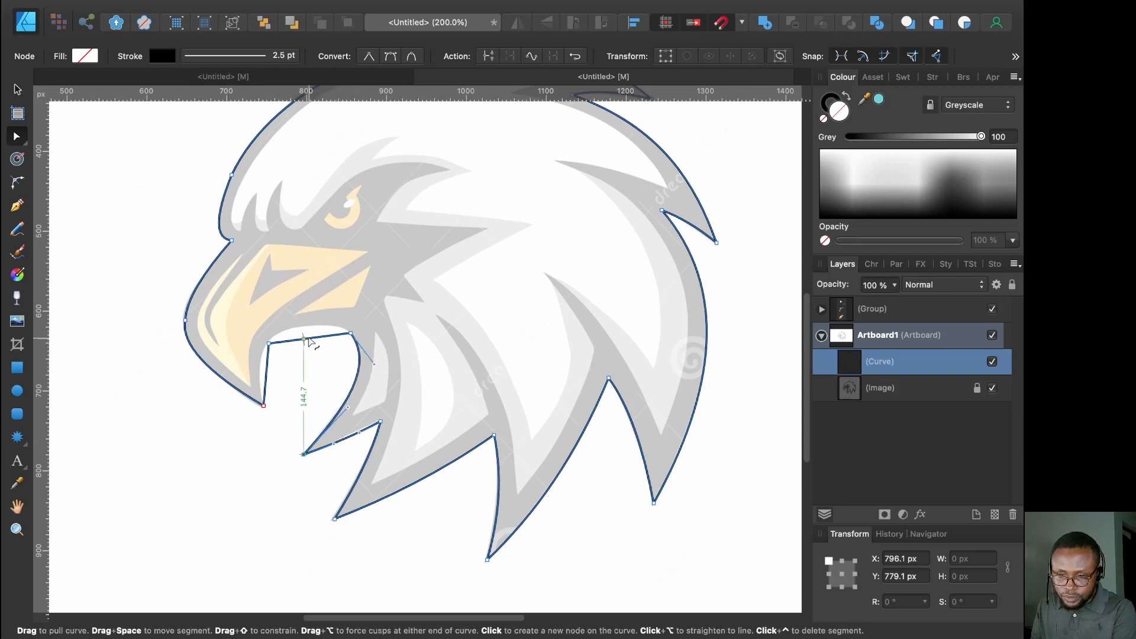
{"action": "left_click_drag", "start_coordinate": [311, 335], "coordinate": [320, 329]}
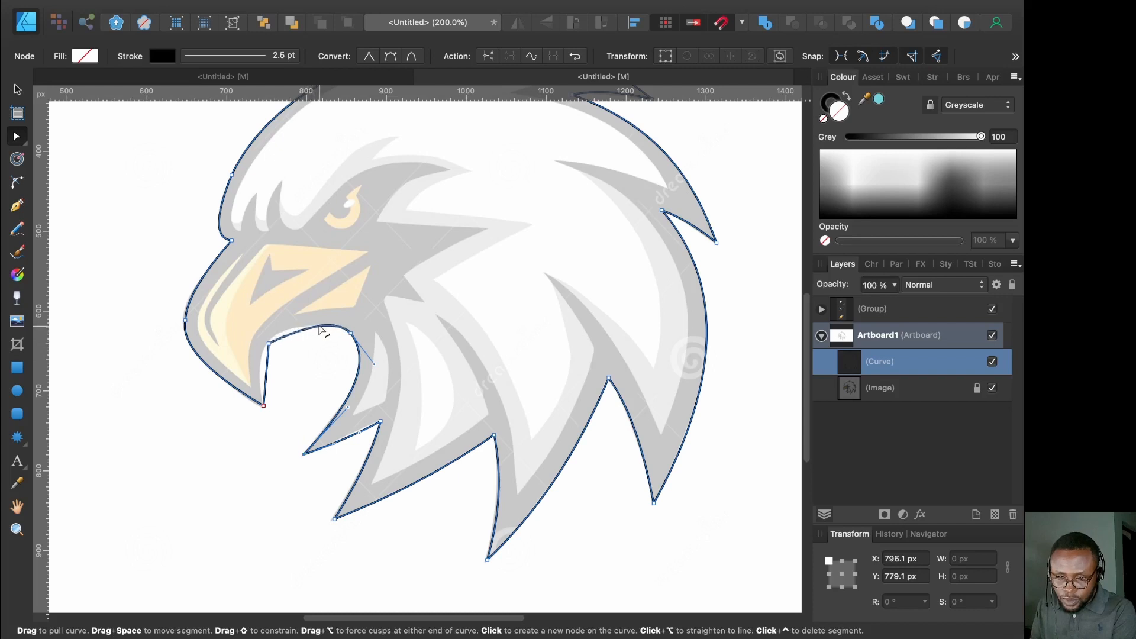
{"action": "left_click", "coordinate": [269, 344]}
{"action": "left_click_drag", "start_coordinate": [303, 322], "coordinate": [287, 321]}
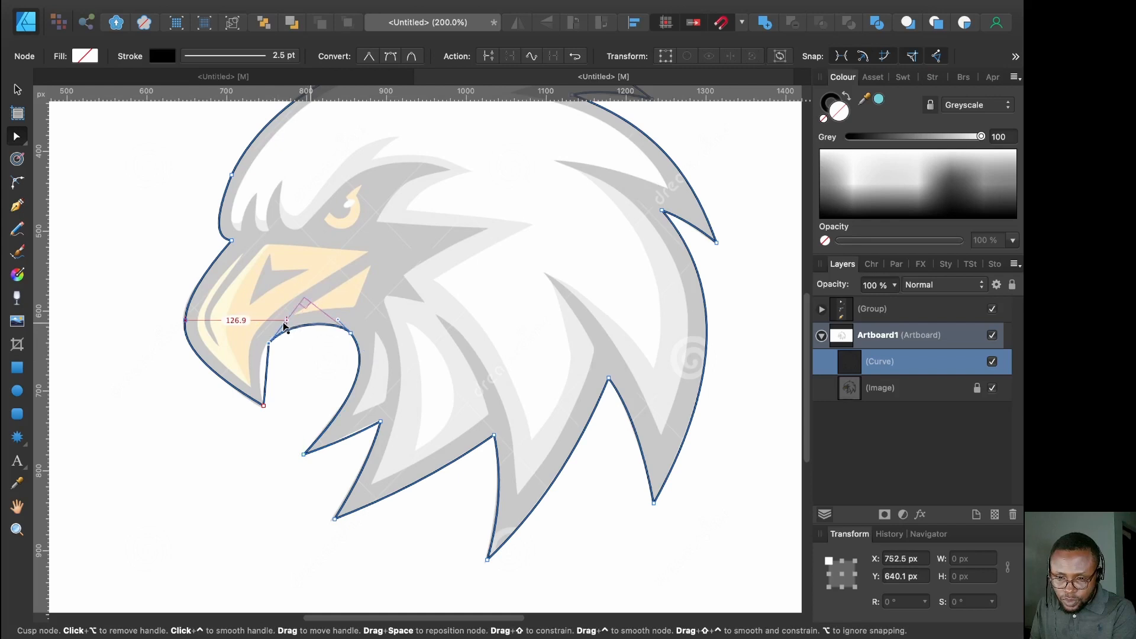
{"action": "left_click_drag", "start_coordinate": [268, 379], "coordinate": [263, 370]}
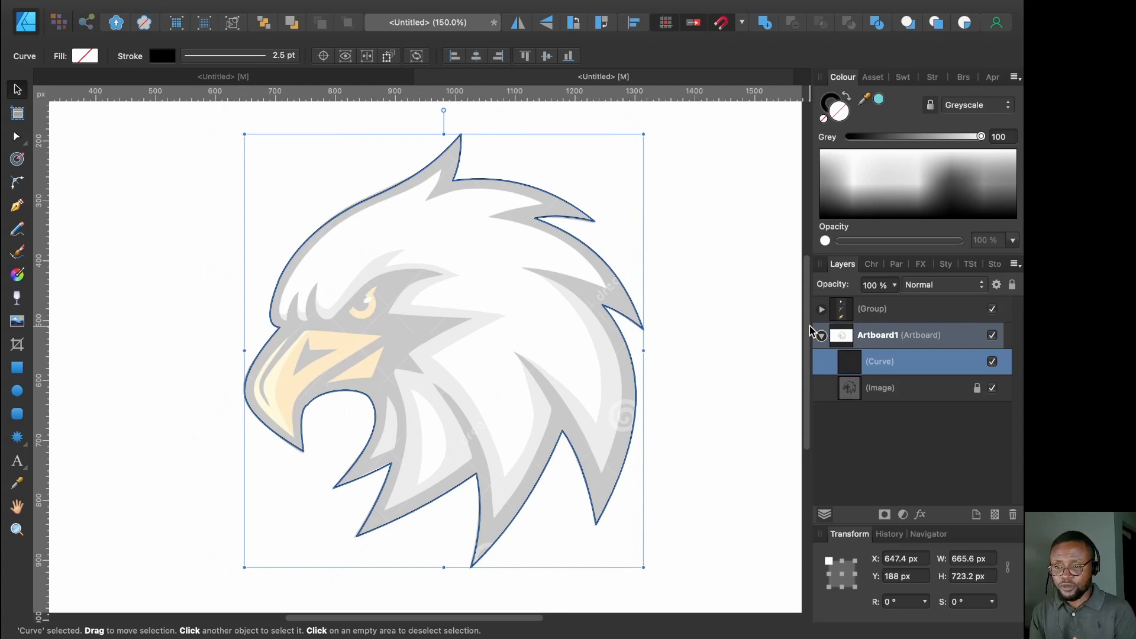
Deselect the outline and start a straight-segment Pen path inside the head, from the forehead's base along the crown to the inner crest tip at about X 980, Y 247 px
{"action": "left_click", "coordinate": [396, 205]}
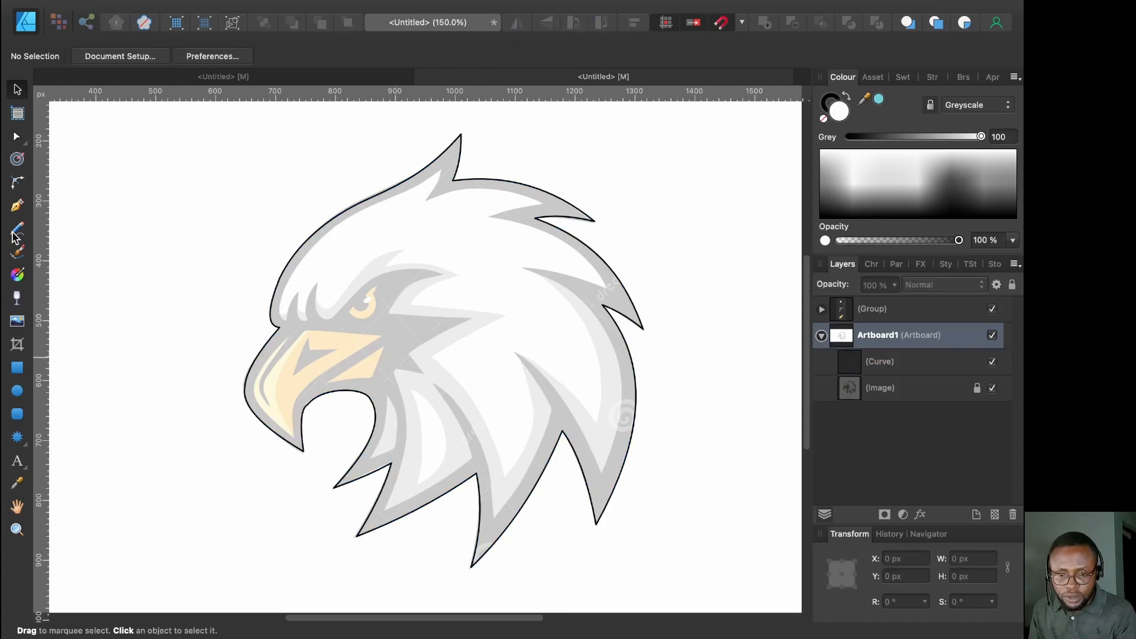
{"action": "left_click", "coordinate": [17, 207]}
{"action": "key", "text": "super+equal"}
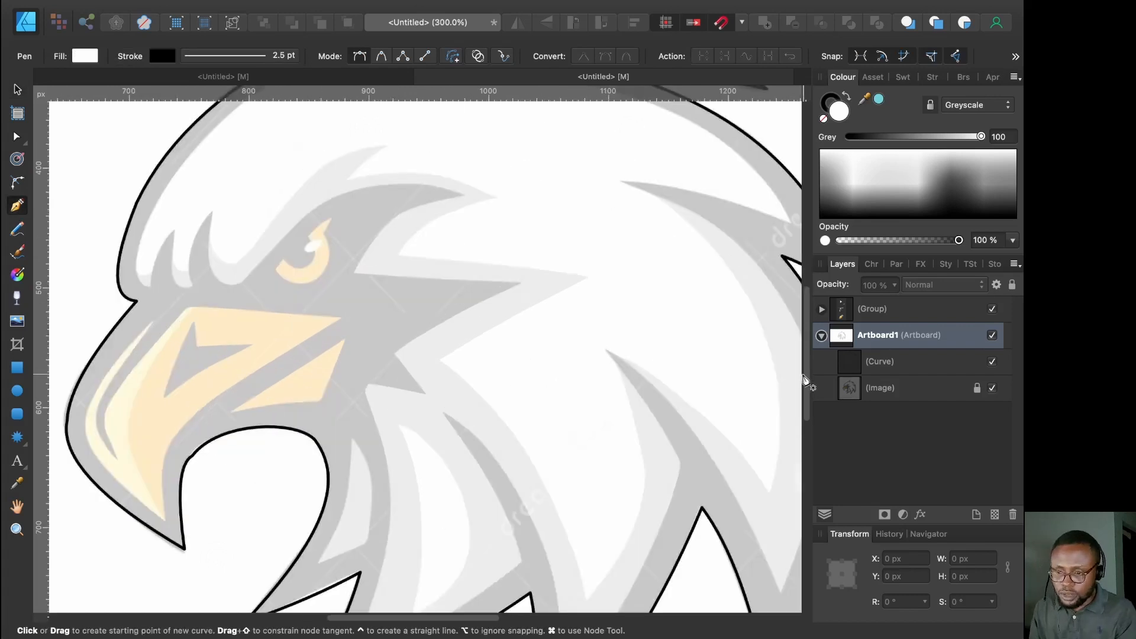
{"action": "scroll", "coordinate": [805, 373], "scroll_direction": "up", "scroll_amount": 5}
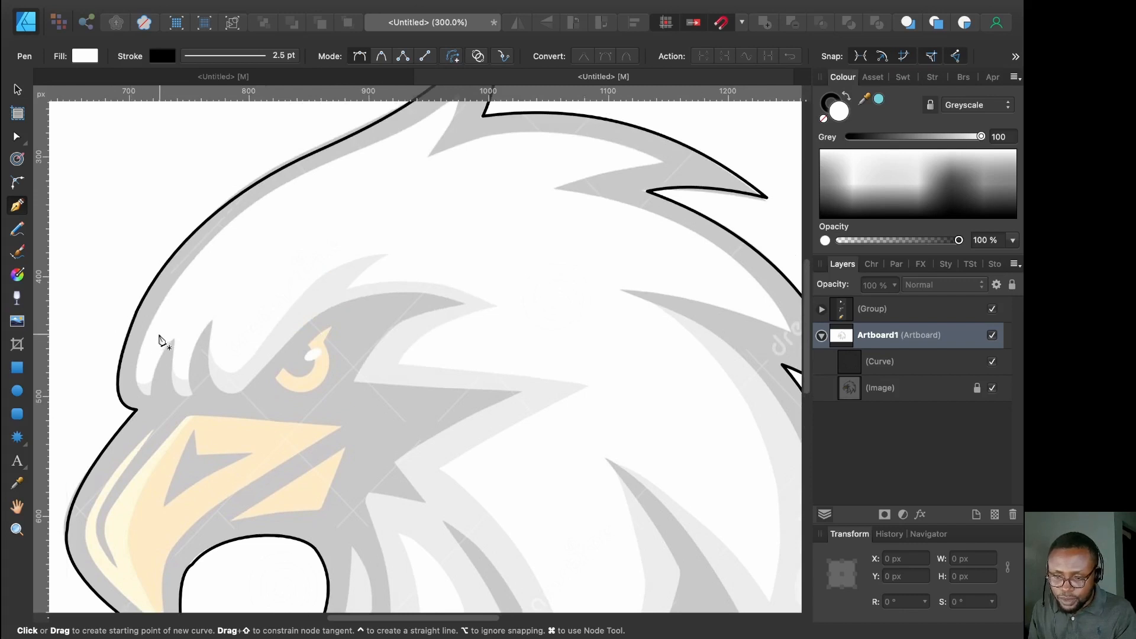
{"action": "left_click", "coordinate": [151, 393]}
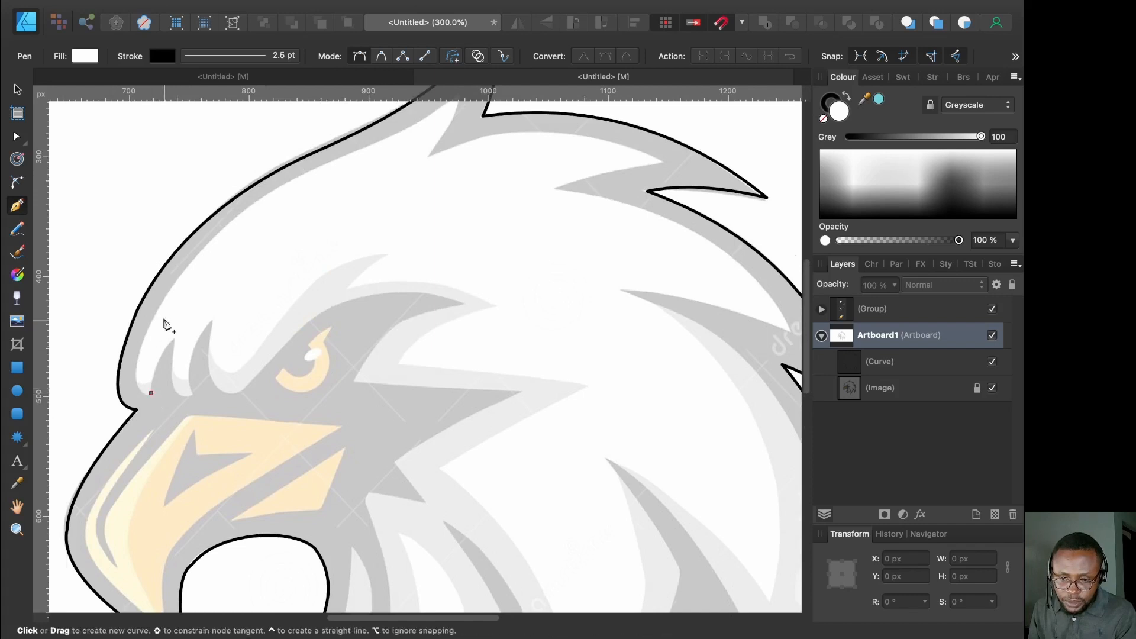
{"action": "left_click", "coordinate": [179, 278]}
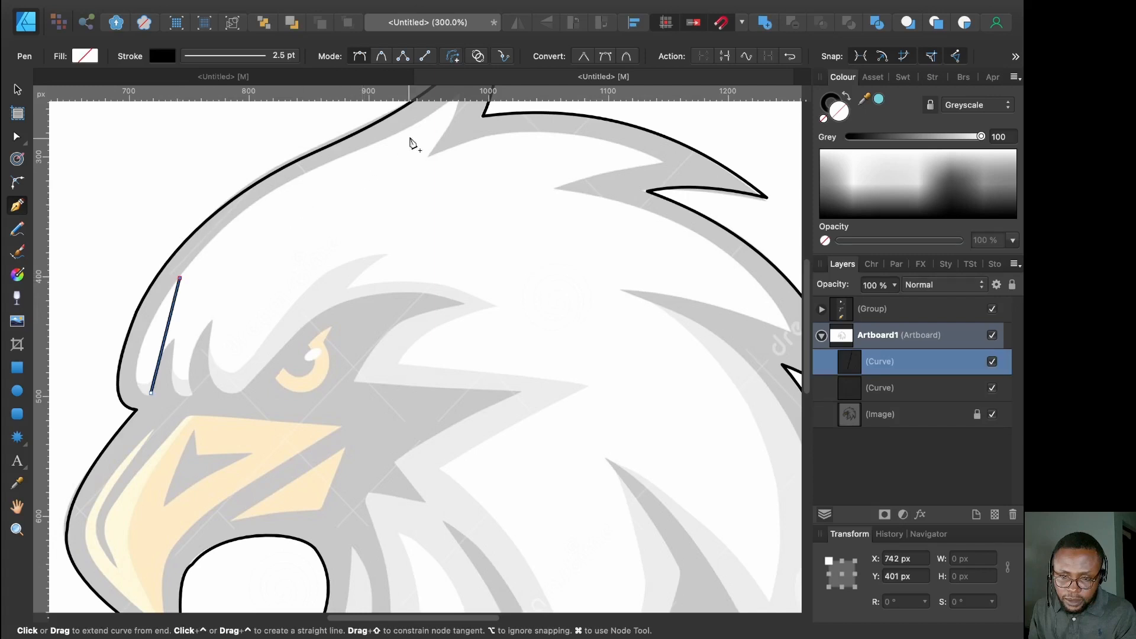
{"action": "scroll", "coordinate": [185, 314], "scroll_direction": "up", "scroll_amount": 4}
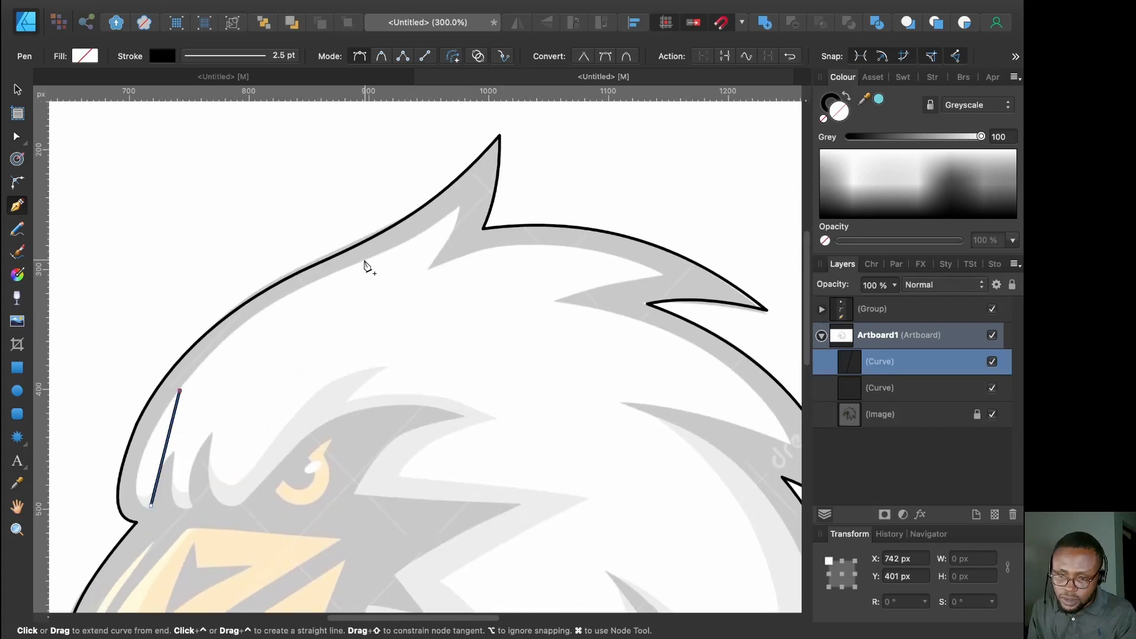
{"action": "left_click", "coordinate": [365, 261]}
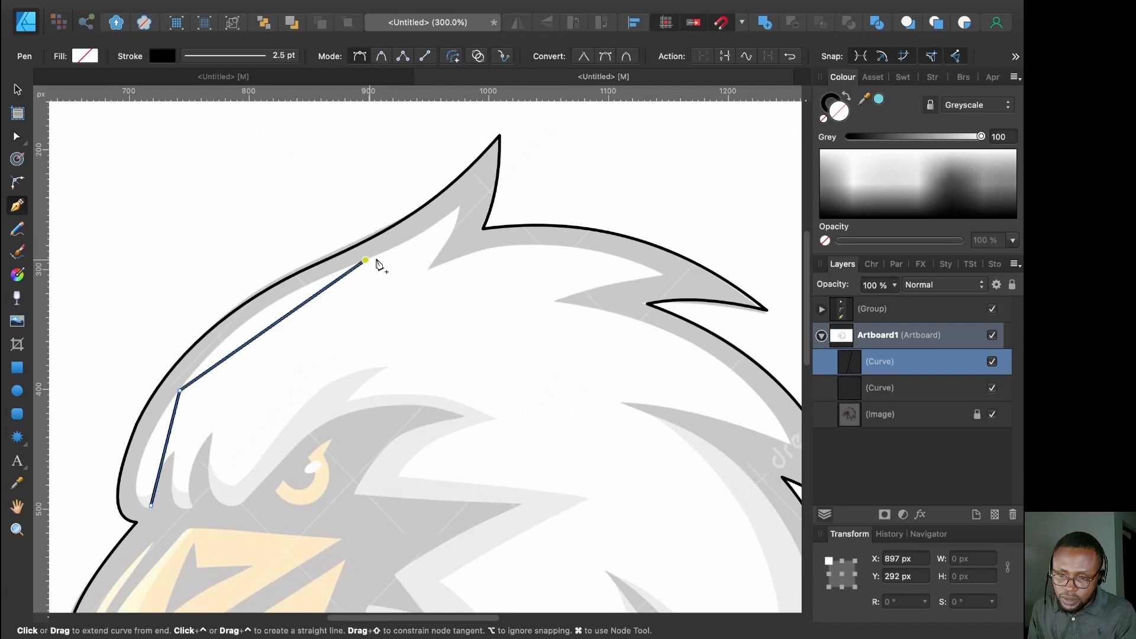
{"action": "left_click", "coordinate": [463, 209]}
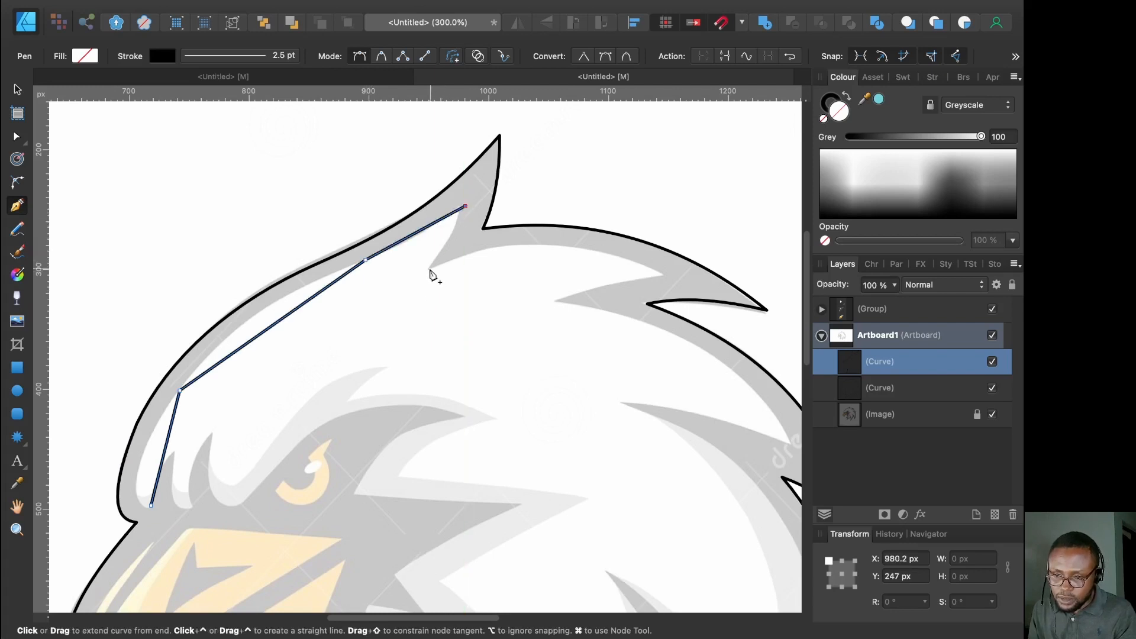
Extend the inner path with straight segments around the crest notch and upper back feathers, ending at the inner feather notch near X 1110, Y 410 px
{"action": "left_click", "coordinate": [430, 268]}
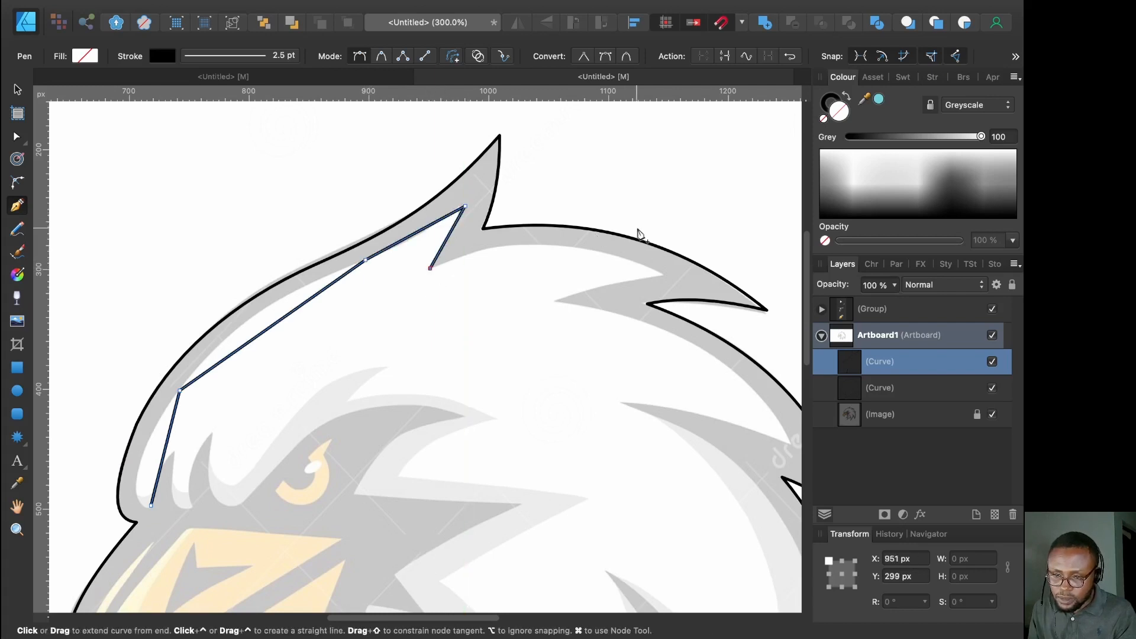
{"action": "left_click", "coordinate": [663, 268]}
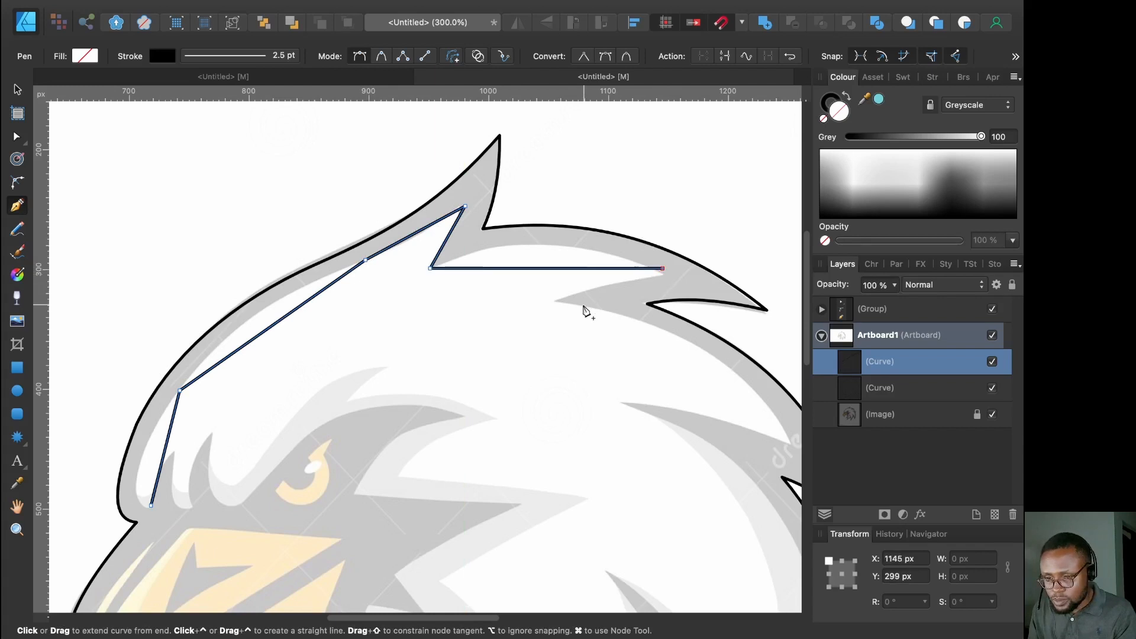
{"action": "left_click", "coordinate": [558, 301]}
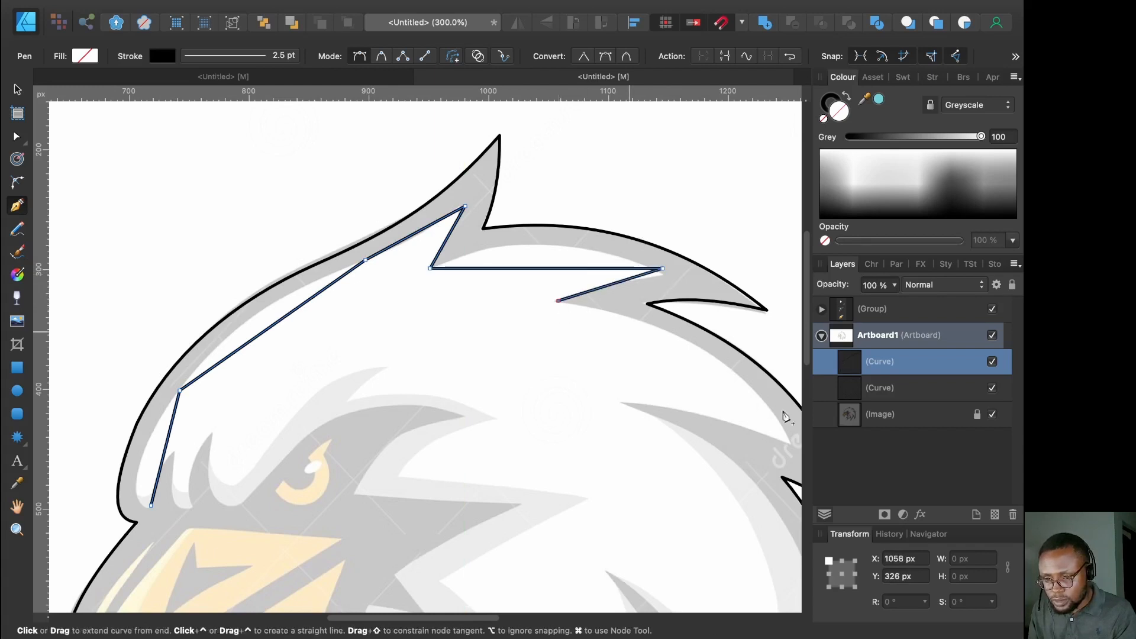
{"action": "left_click", "coordinate": [792, 443]}
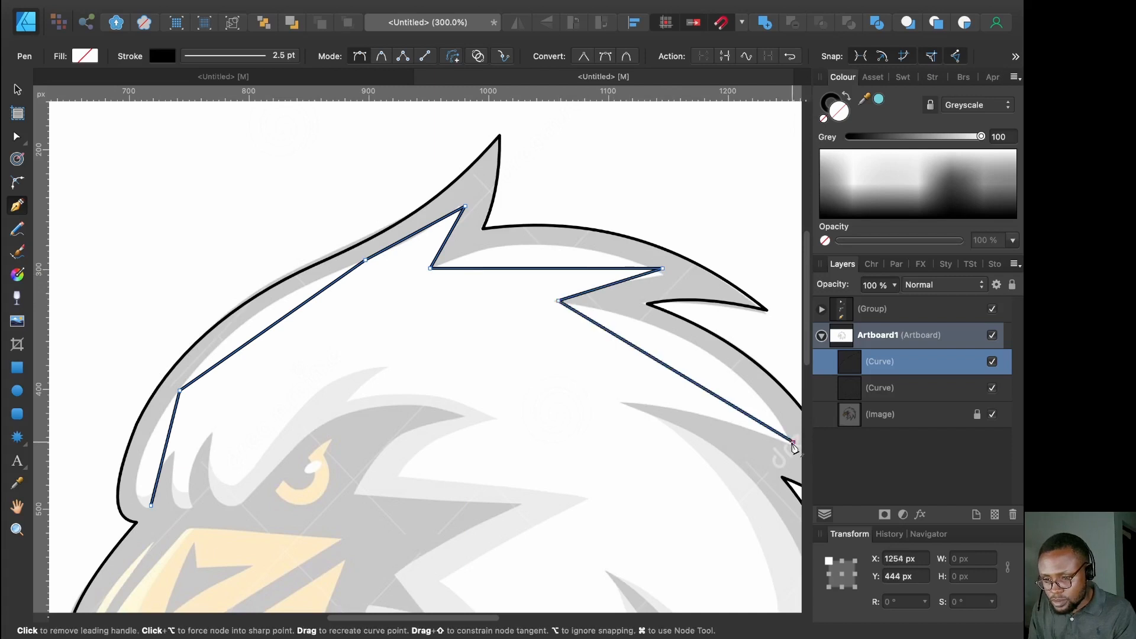
{"action": "left_click", "coordinate": [620, 401]}
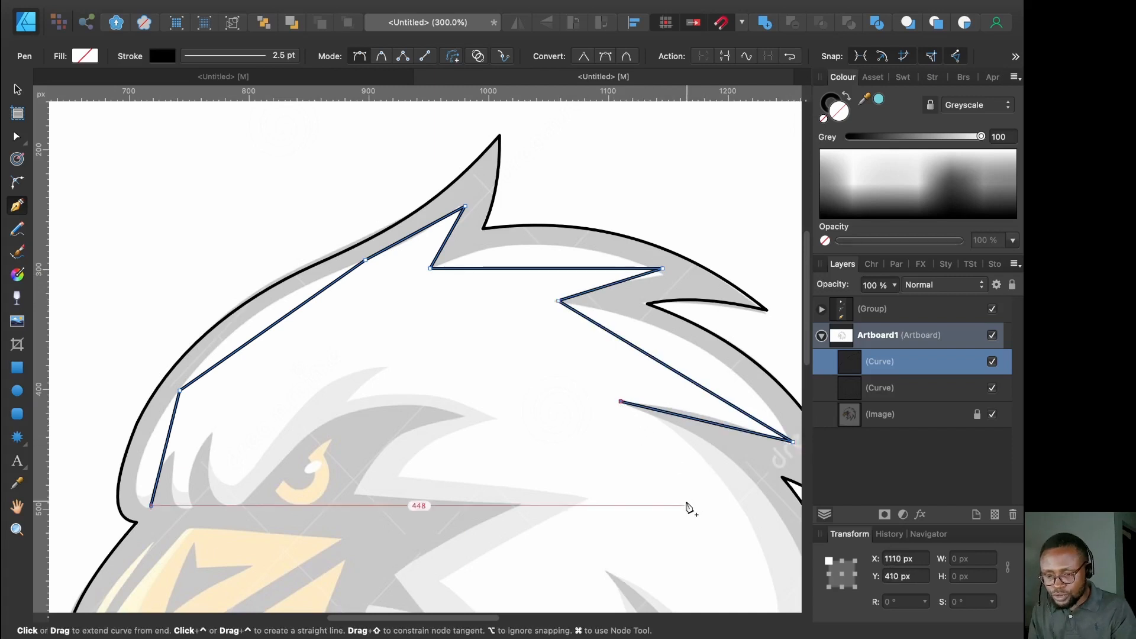
Extend the inner path to the rearmost neck feather's inner tip near X 1245, Y 754 px, and back around the adjoining grey wedge's point
{"action": "scroll", "coordinate": [686, 505], "scroll_direction": "down", "scroll_amount": 10}
{"action": "scroll", "coordinate": [686, 506], "scroll_direction": "right", "scroll_amount": 3}
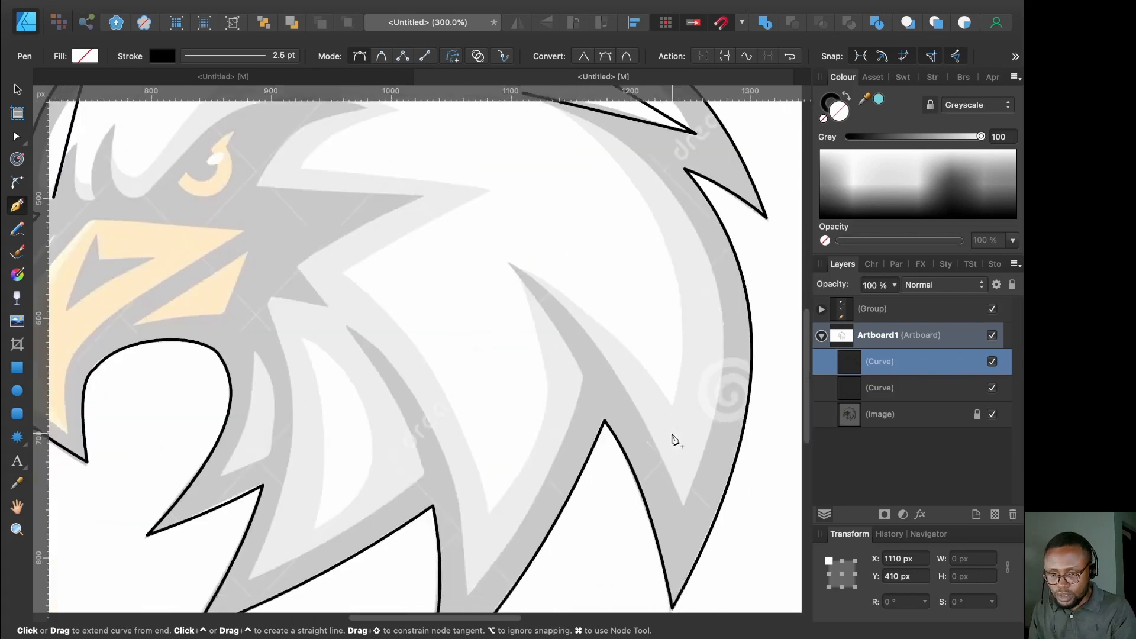
{"action": "scroll", "coordinate": [663, 473], "scroll_direction": "up", "scroll_amount": 7}
{"action": "scroll", "coordinate": [663, 474], "scroll_direction": "left", "scroll_amount": 6}
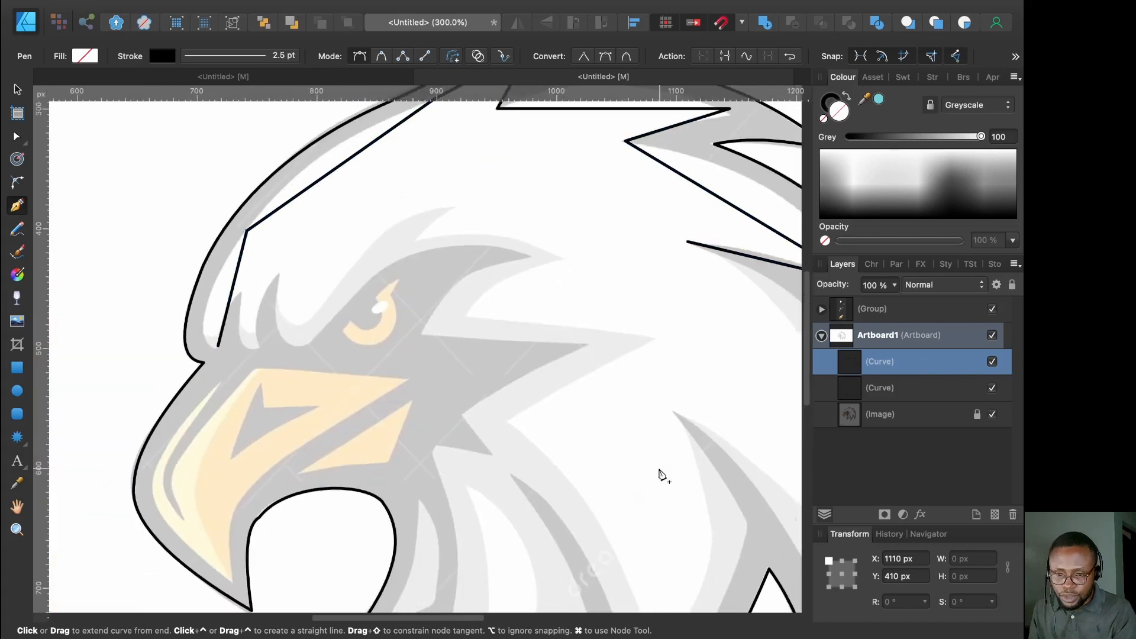
{"action": "scroll", "coordinate": [660, 471], "scroll_direction": "right", "scroll_amount": 6}
{"action": "scroll", "coordinate": [660, 470], "scroll_direction": "down", "scroll_amount": 2}
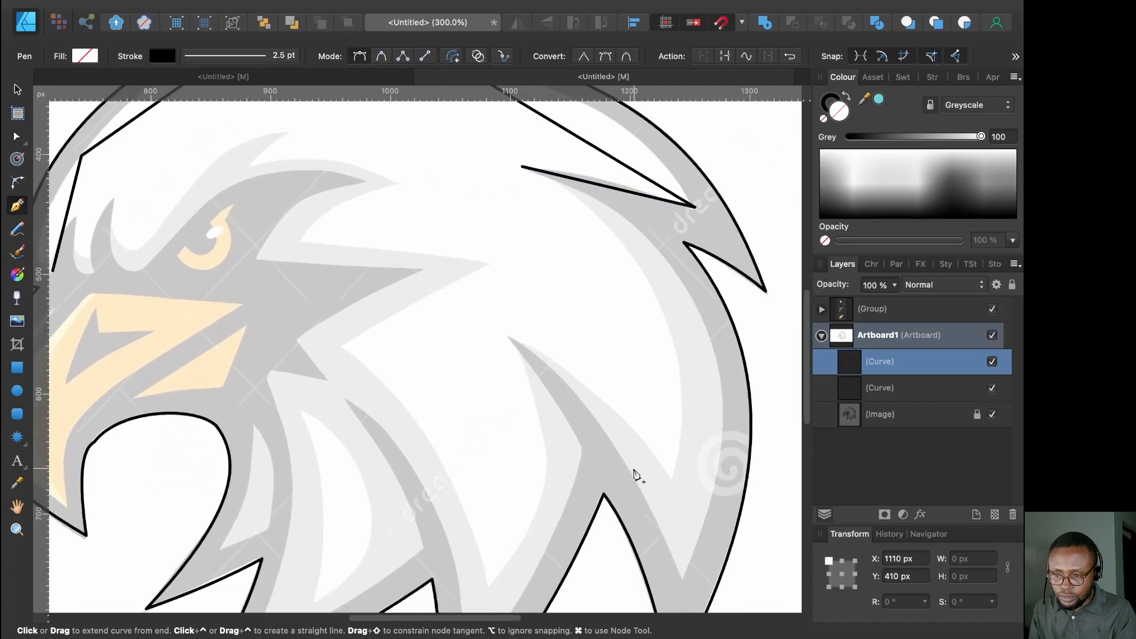
{"action": "scroll", "coordinate": [650, 461], "scroll_direction": "down", "scroll_amount": 1}
{"action": "scroll", "coordinate": [651, 462], "scroll_direction": "right", "scroll_amount": 1}
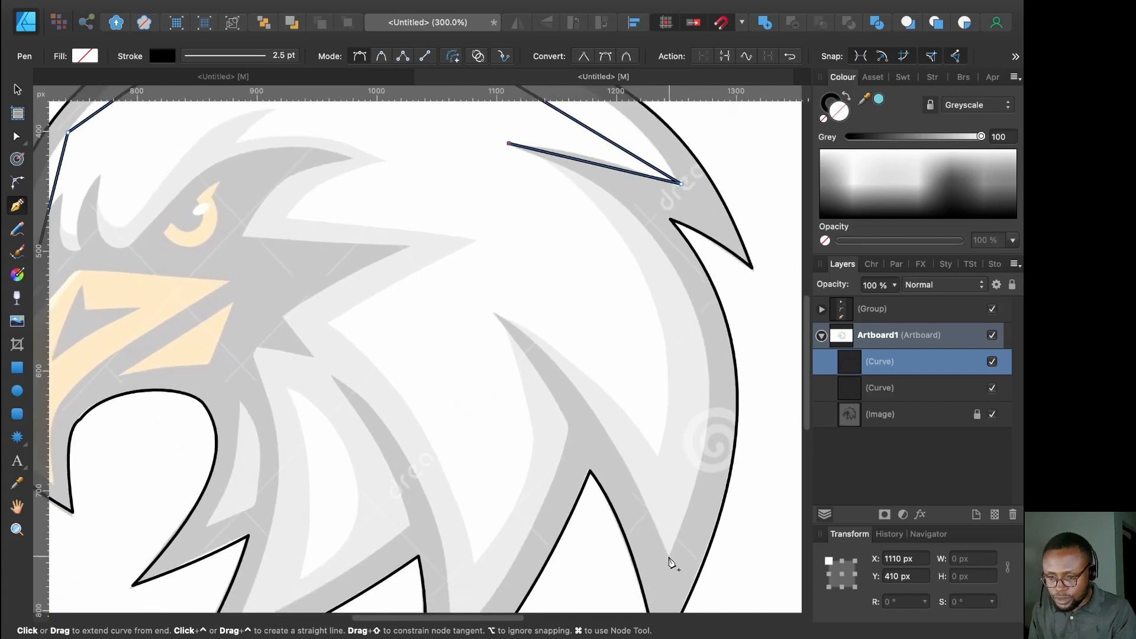
{"action": "left_click_drag", "start_coordinate": [670, 555], "coordinate": [652, 512]}
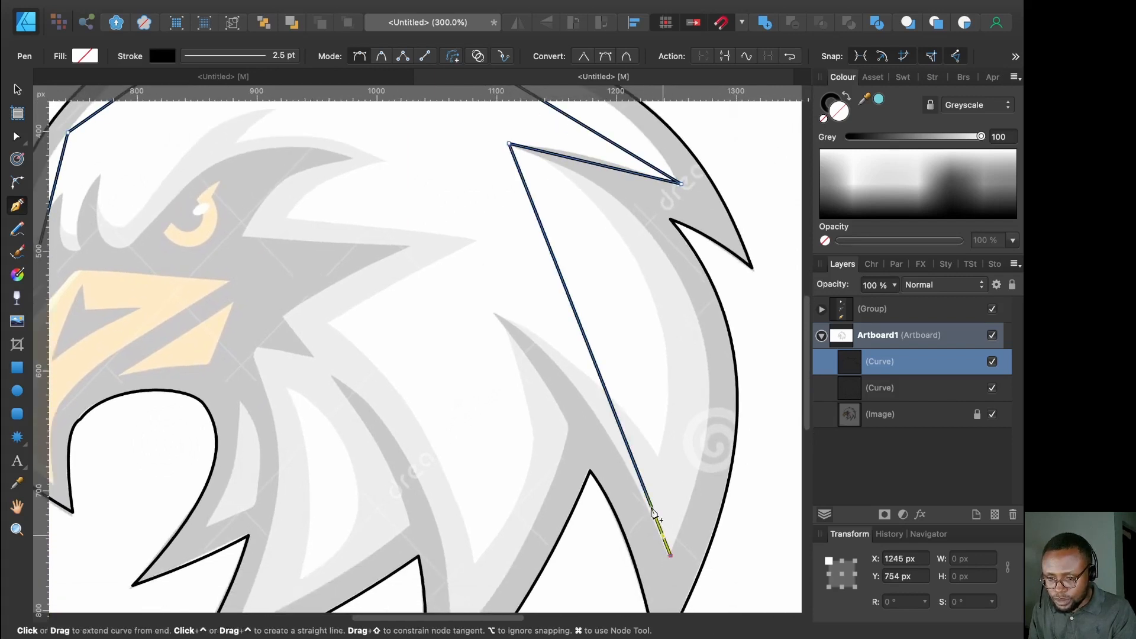
{"action": "left_click", "coordinate": [494, 310]}
{"action": "scroll", "coordinate": [516, 536], "scroll_direction": "down", "scroll_amount": 1}
{"action": "scroll", "coordinate": [516, 535], "scroll_direction": "left", "scroll_amount": 1}
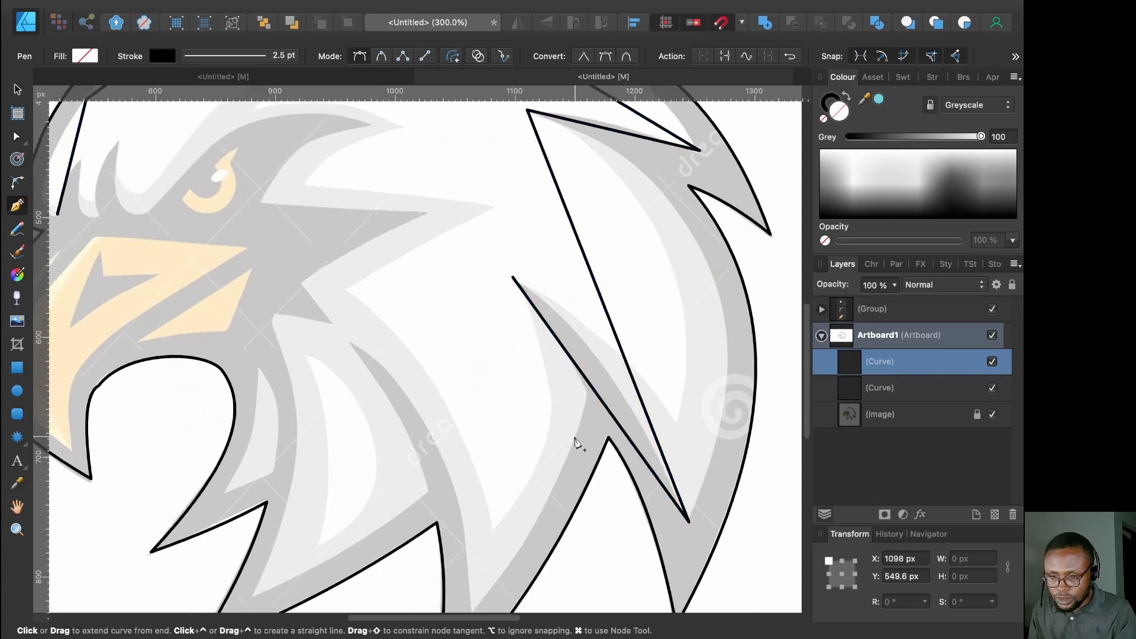
{"action": "left_click", "coordinate": [592, 389]}
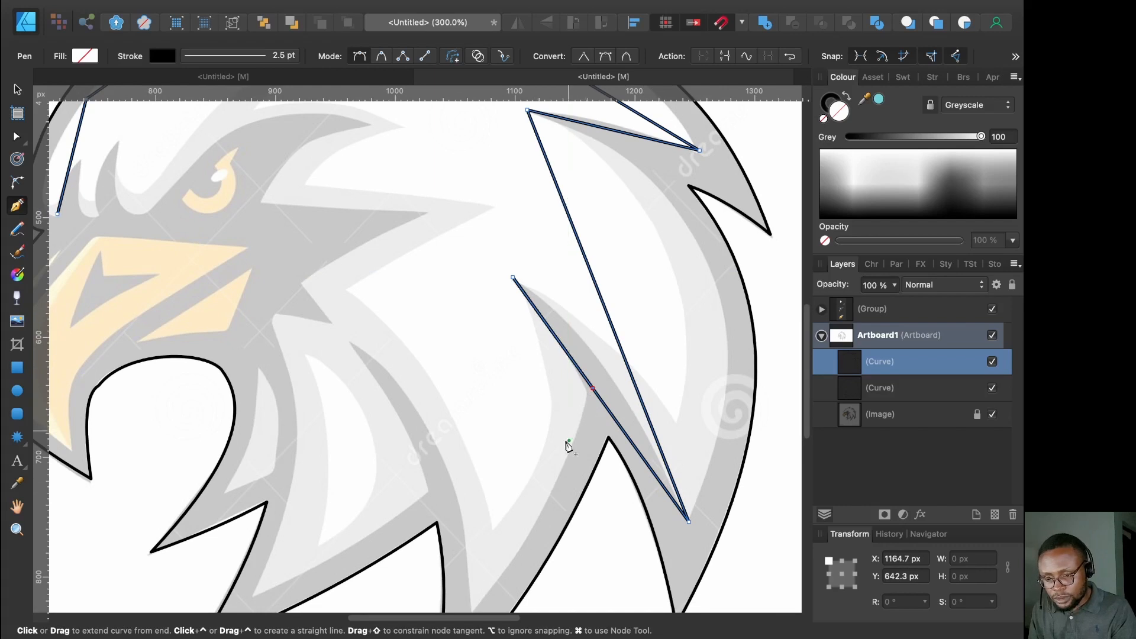
Trace the two lower neck feathers' inner edges with straight segments, placing their tips near X 1065, Y 829 px and X 882, Y 814 px
{"action": "scroll", "coordinate": [568, 446], "scroll_direction": "down", "scroll_amount": 2}
{"action": "scroll", "coordinate": [568, 446], "scroll_direction": "left", "scroll_amount": 1}
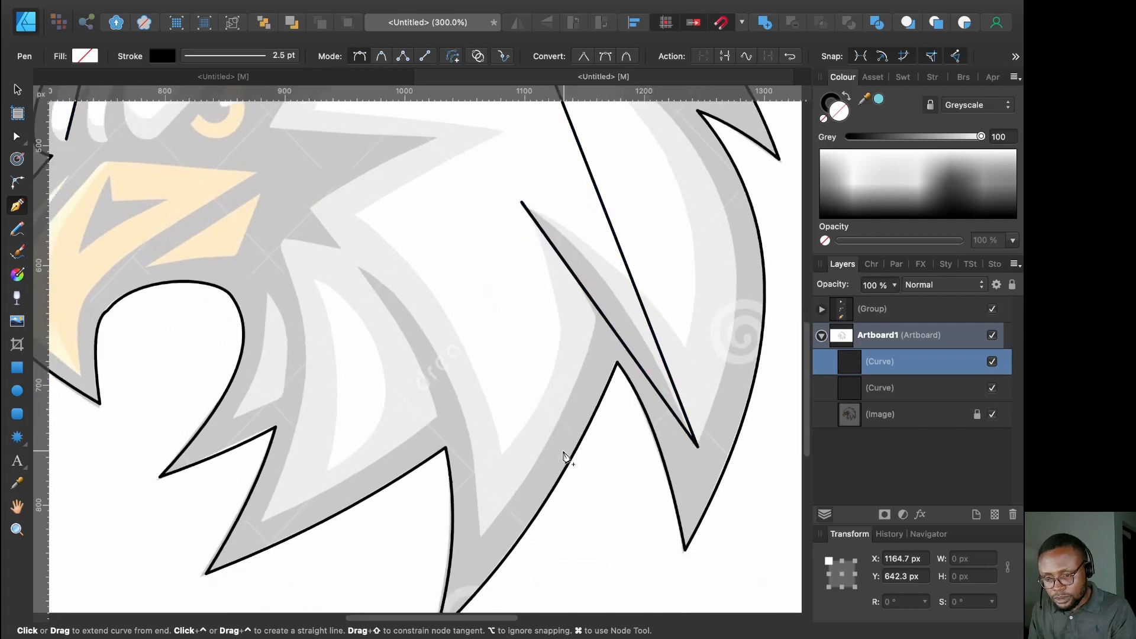
{"action": "left_click", "coordinate": [482, 537]}
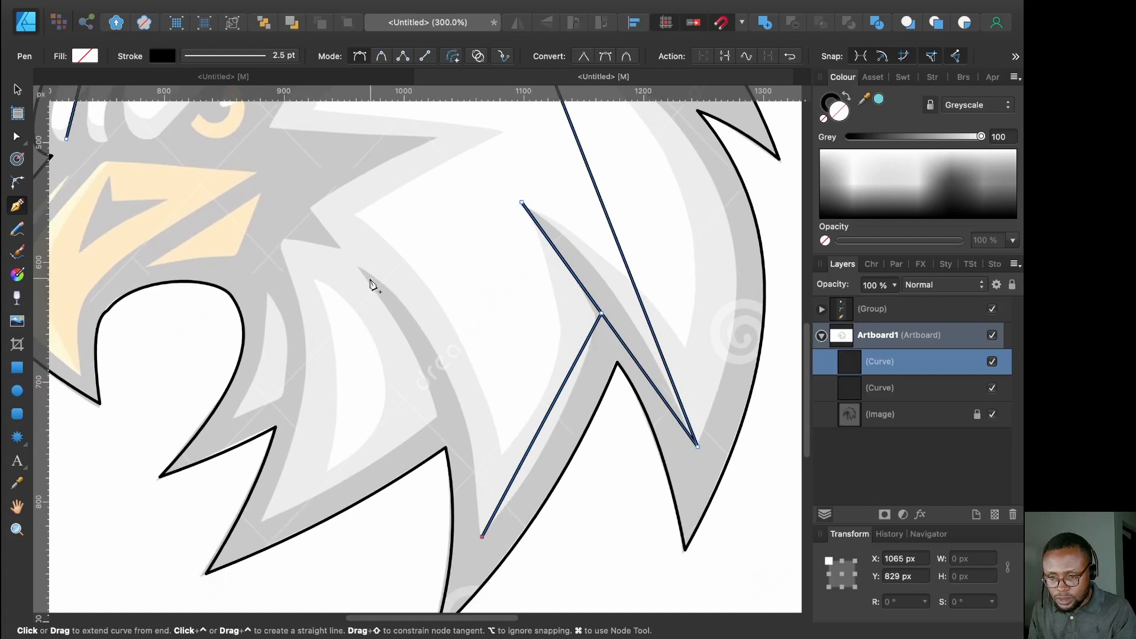
{"action": "left_click", "coordinate": [356, 267]}
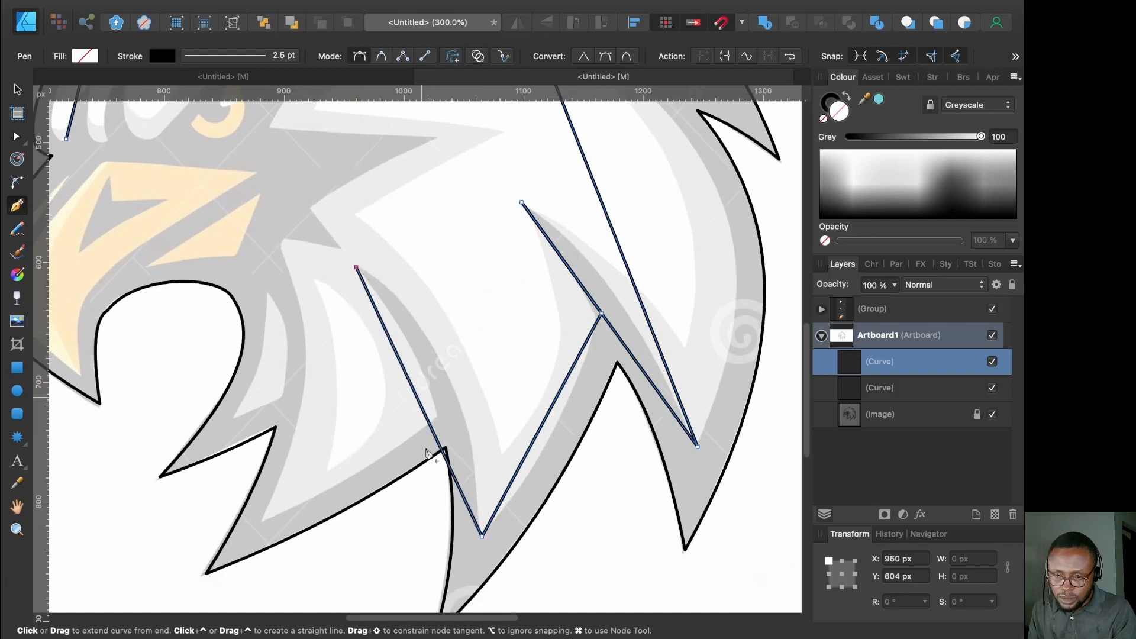
{"action": "left_click", "coordinate": [436, 416]}
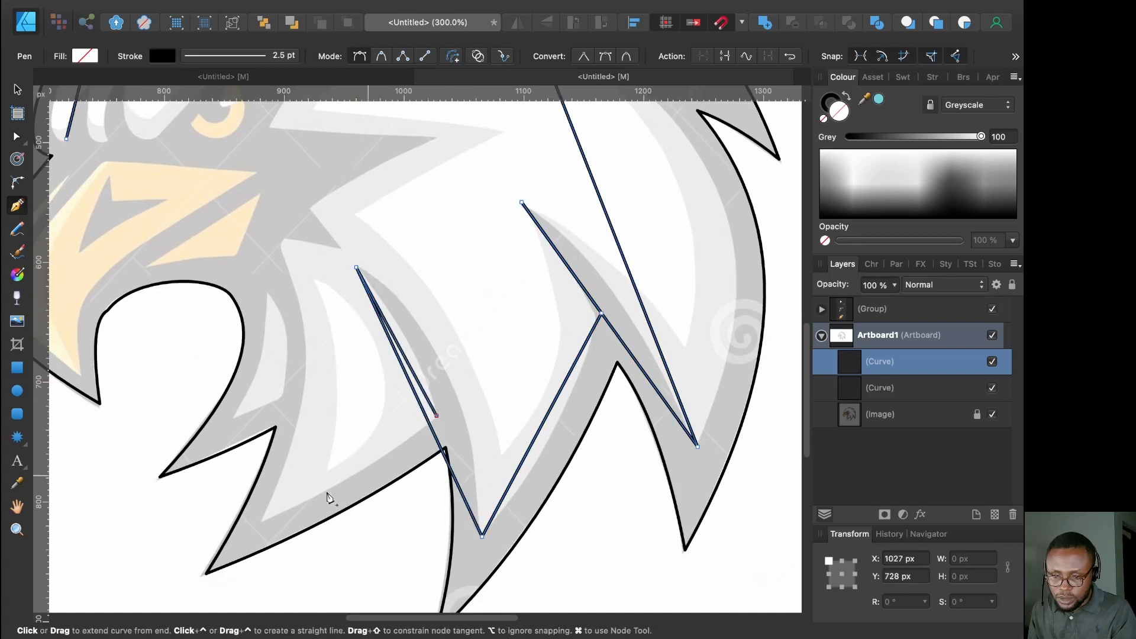
{"action": "left_click", "coordinate": [263, 518]}
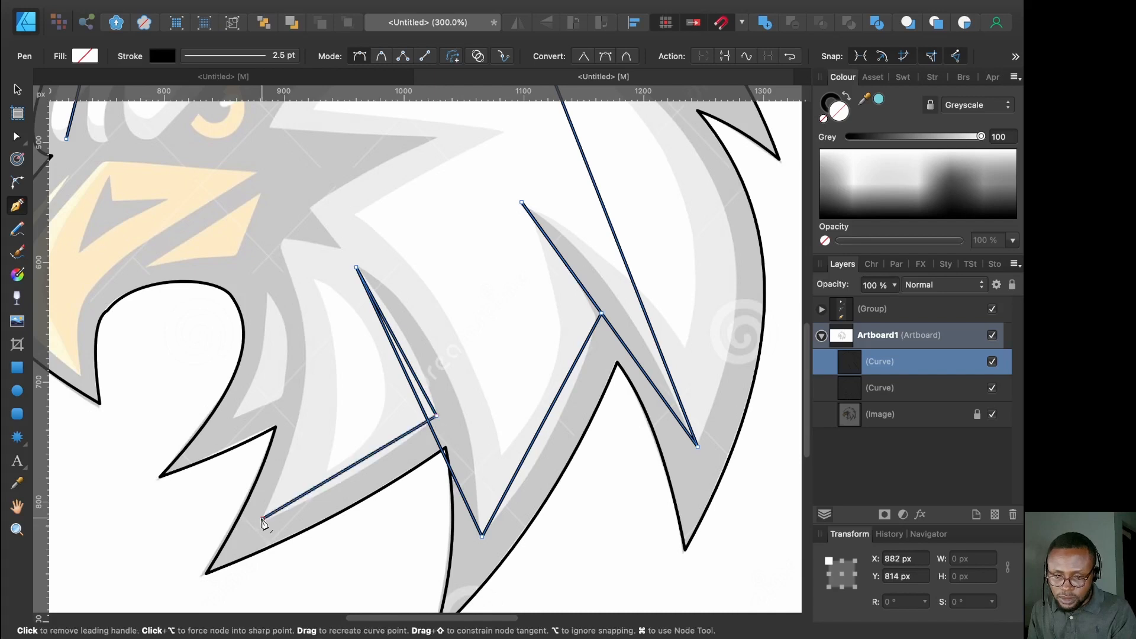
Continue the inner path up the throat and along the zigzag cheek edge to the grey point behind the eye near X 1027, Y 497 px
{"action": "left_click", "coordinate": [281, 250]}
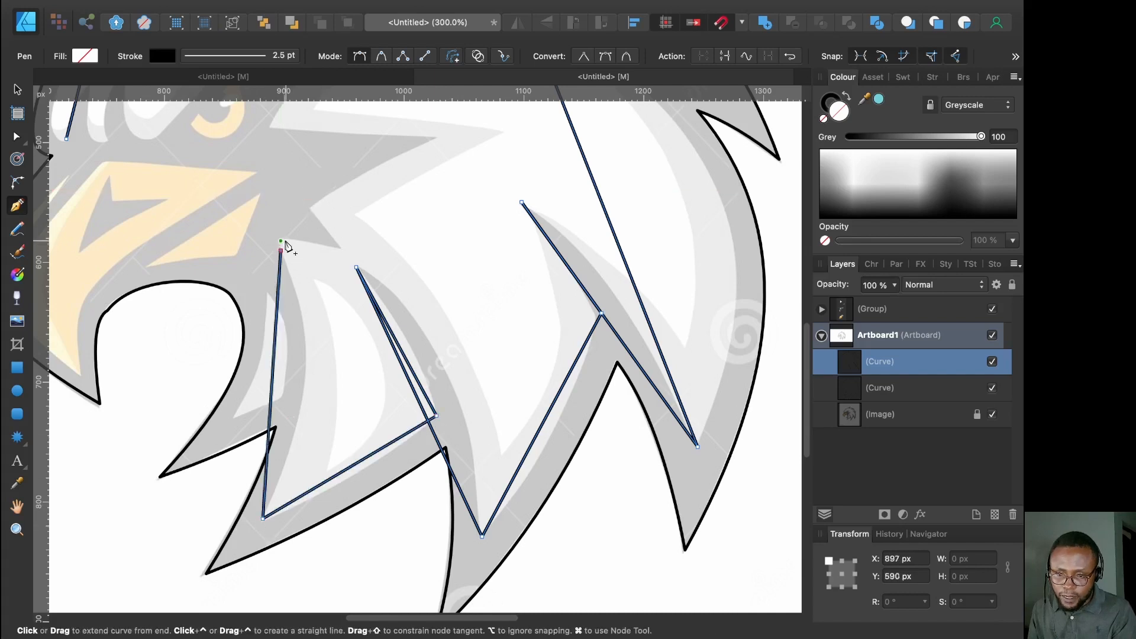
{"action": "left_click", "coordinate": [280, 239]}
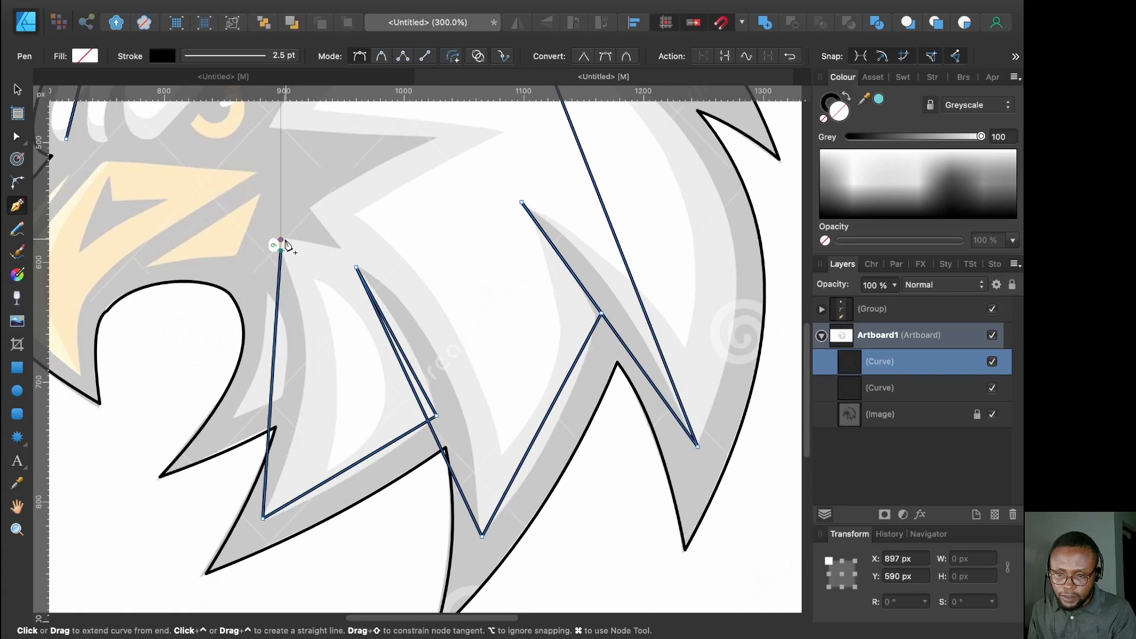
{"action": "left_click", "coordinate": [340, 250]}
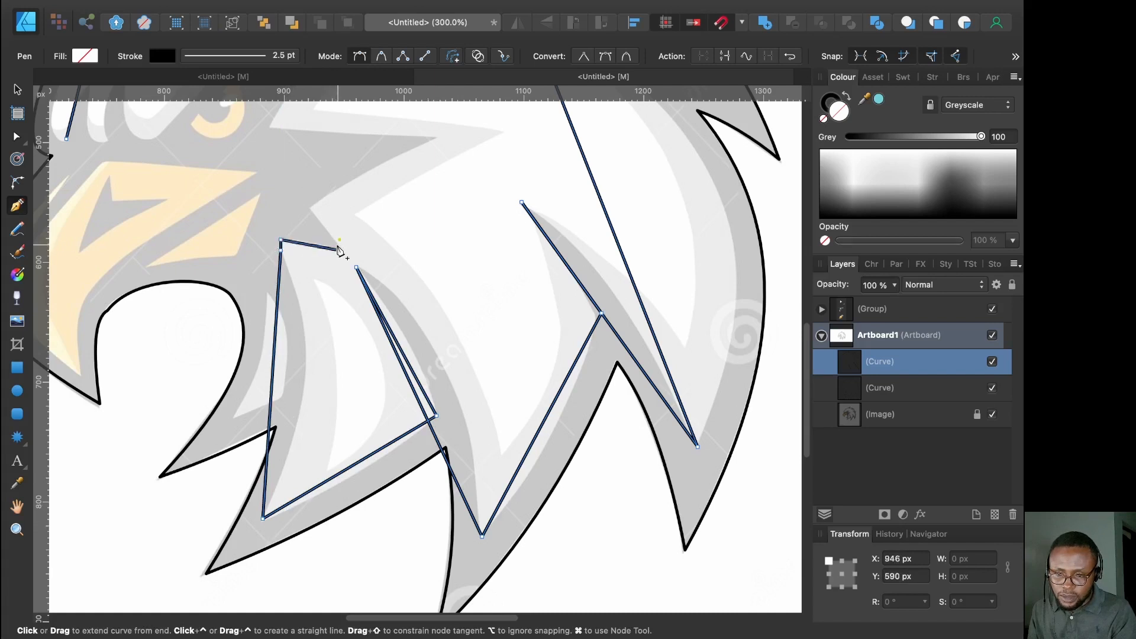
{"action": "left_click", "coordinate": [311, 201]}
{"action": "left_click", "coordinate": [436, 138]}
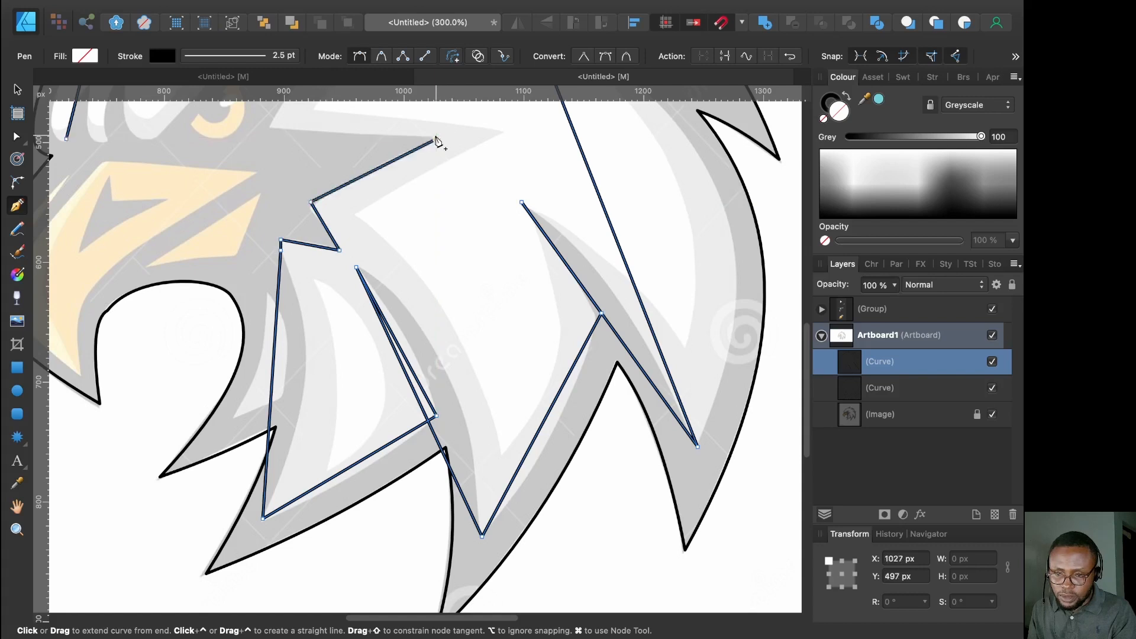
Trace straight segments around the dark eye patch and beneath the brow, ending at the first brow spike's tip near X 776, Y 436 px
{"action": "scroll", "coordinate": [286, 220], "scroll_direction": "up", "scroll_amount": 5}
{"action": "scroll", "coordinate": [286, 220], "scroll_direction": "left", "scroll_amount": 2}
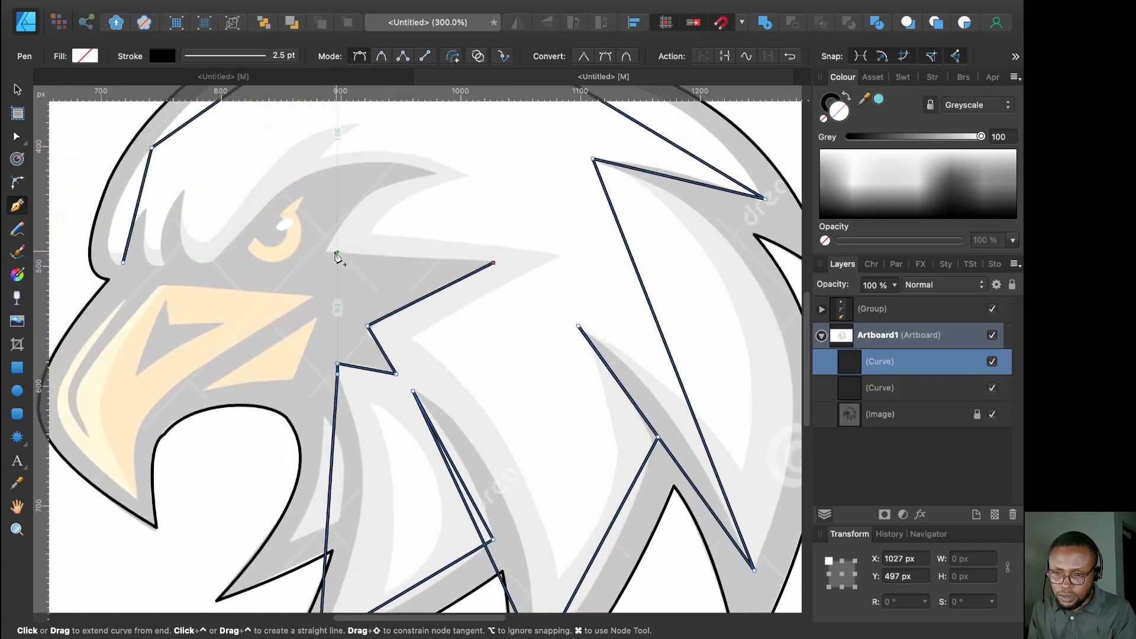
{"action": "left_click", "coordinate": [329, 252]}
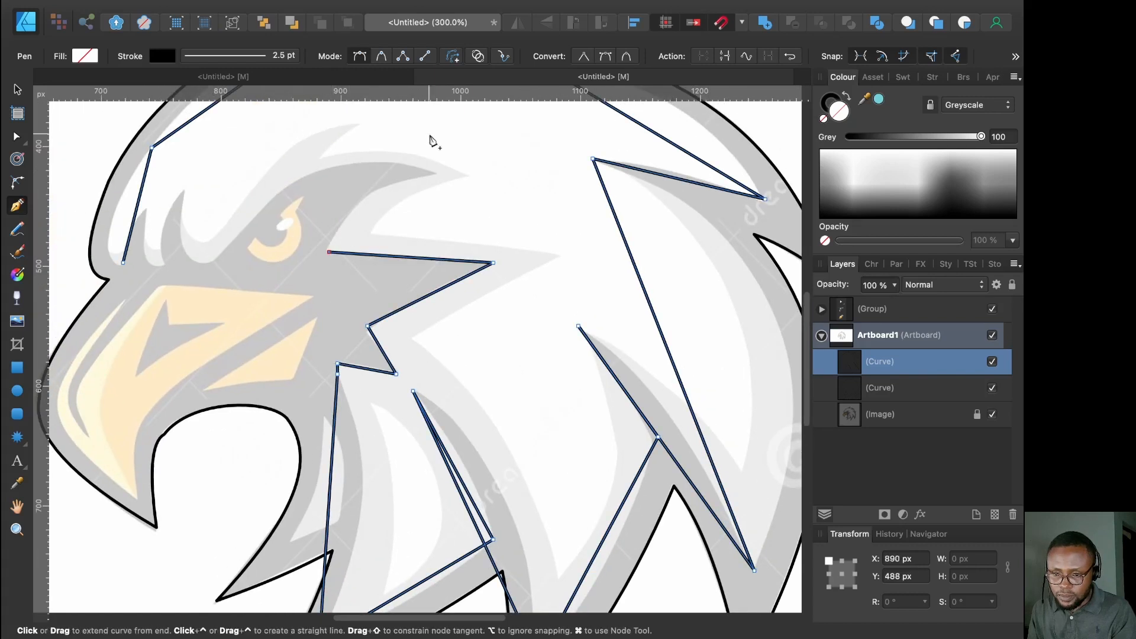
{"action": "left_click", "coordinate": [437, 173]}
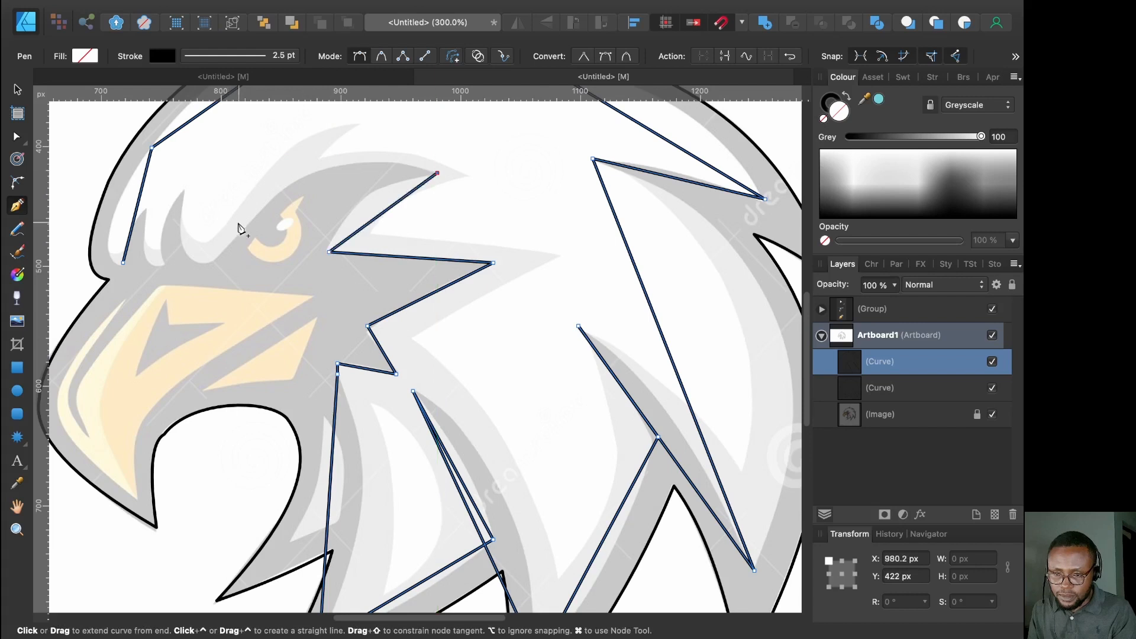
{"action": "left_click", "coordinate": [226, 252]}
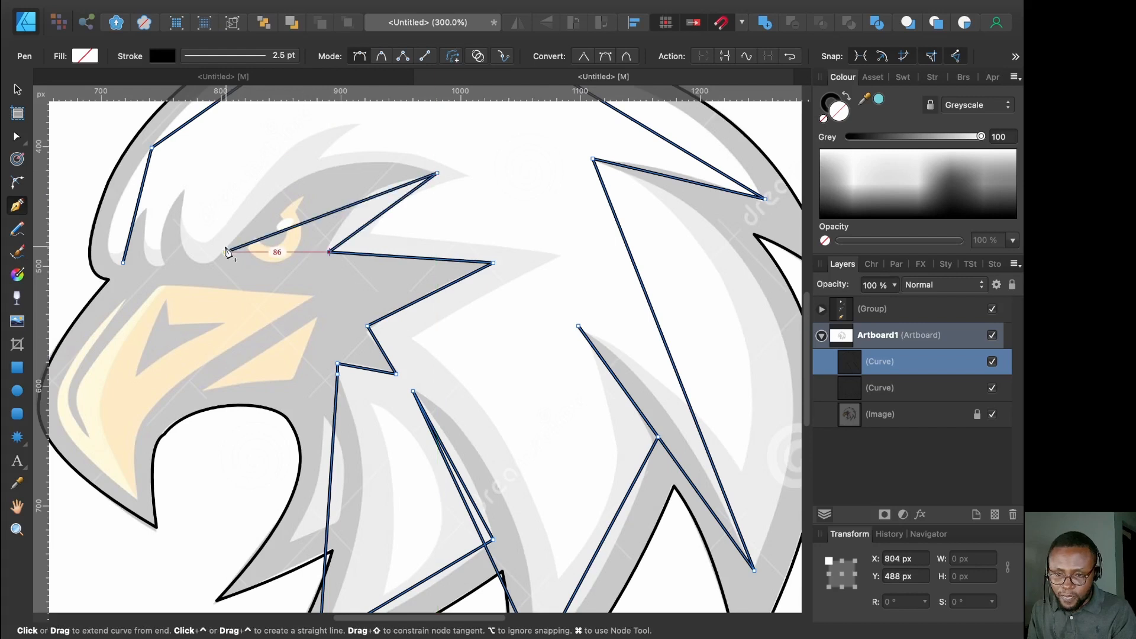
{"action": "left_click", "coordinate": [192, 255]}
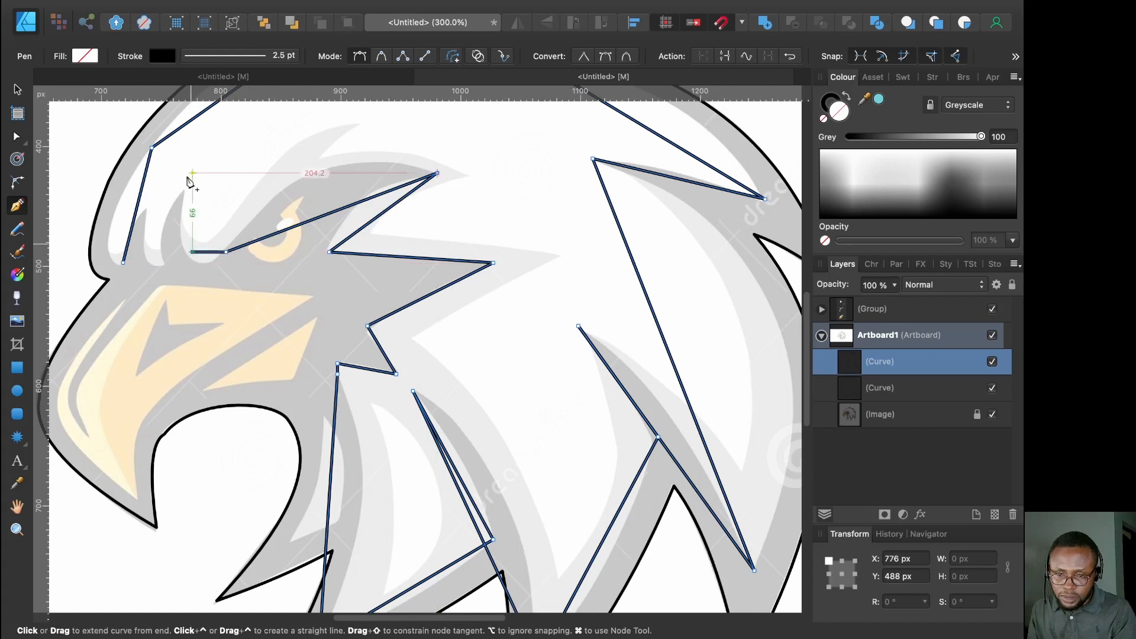
{"action": "left_click", "coordinate": [191, 192]}
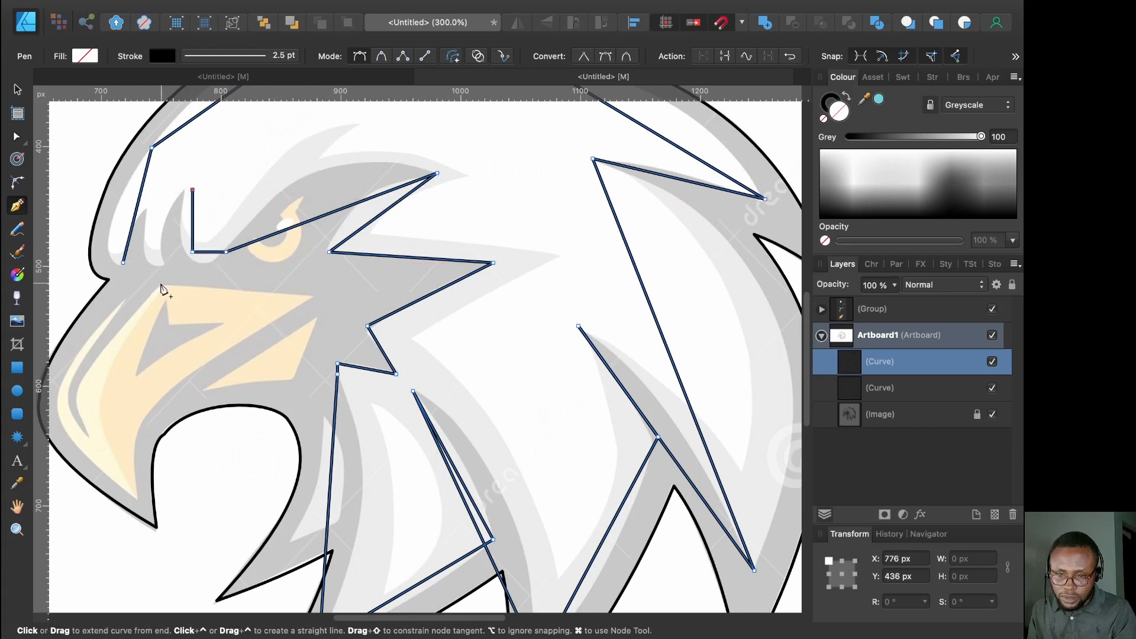
Trace the remaining brow spikes with straight segments through X 753, Y 497 px and X 737, Y 488 px, closing the path at X 718, Y 497 px
{"action": "left_click", "coordinate": [163, 264]}
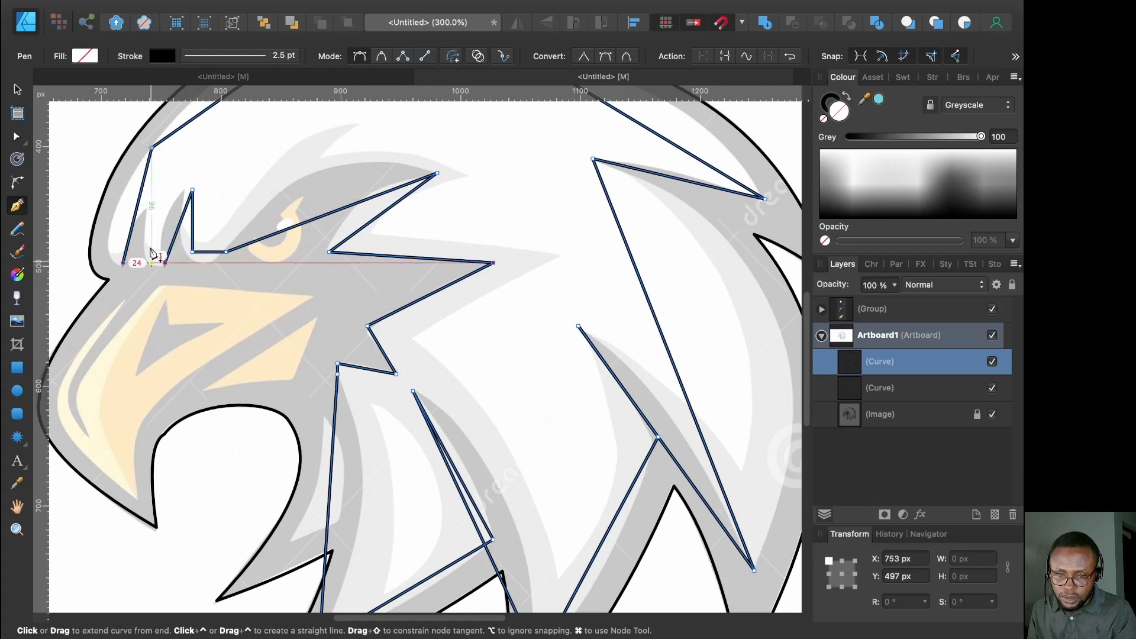
{"action": "left_click", "coordinate": [145, 252]}
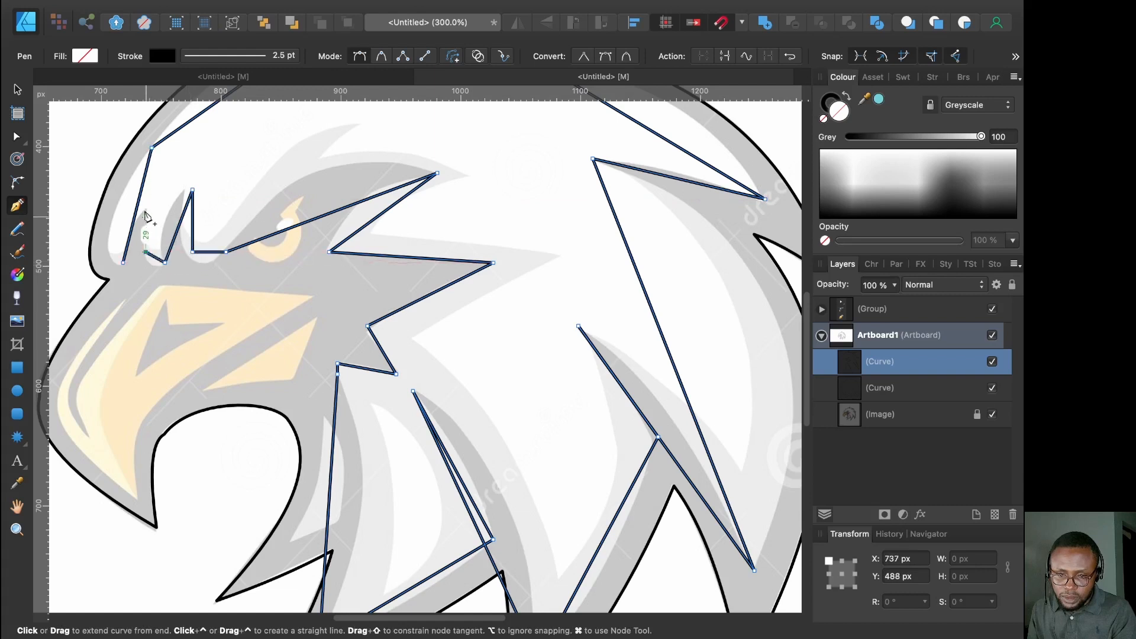
{"action": "left_click", "coordinate": [145, 210]}
{"action": "left_click", "coordinate": [123, 266]}
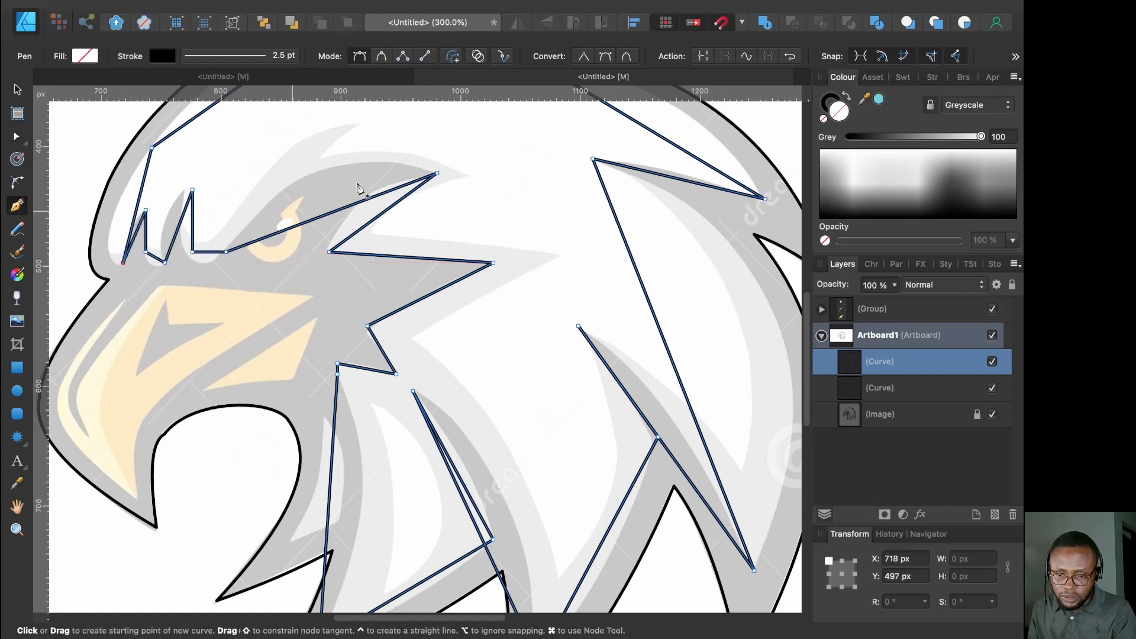
With the Node tool, bend the lower forehead segment and the foremost brow spike's front edge to follow the grey reference shape
{"action": "scroll", "coordinate": [679, 317], "scroll_direction": "up", "scroll_amount": 2}
{"action": "scroll", "coordinate": [679, 317], "scroll_direction": "left", "scroll_amount": 1}
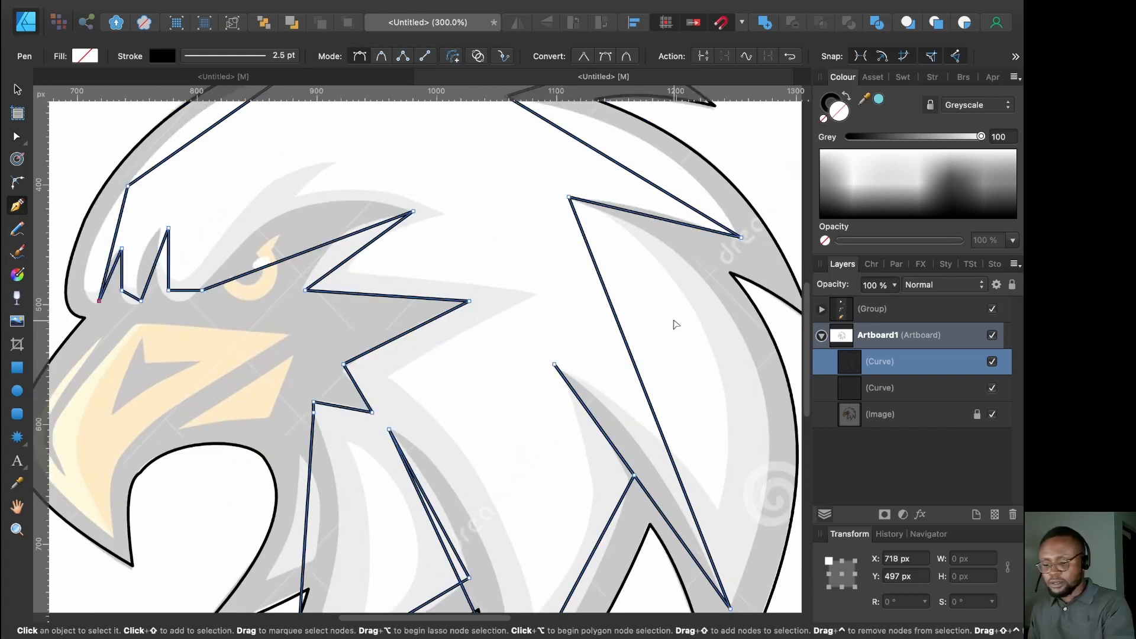
{"action": "key", "text": "super+minus"}
{"action": "key", "text": "super+minus"}
{"action": "key", "text": "super+equal"}
{"action": "key", "text": "super+equal"}
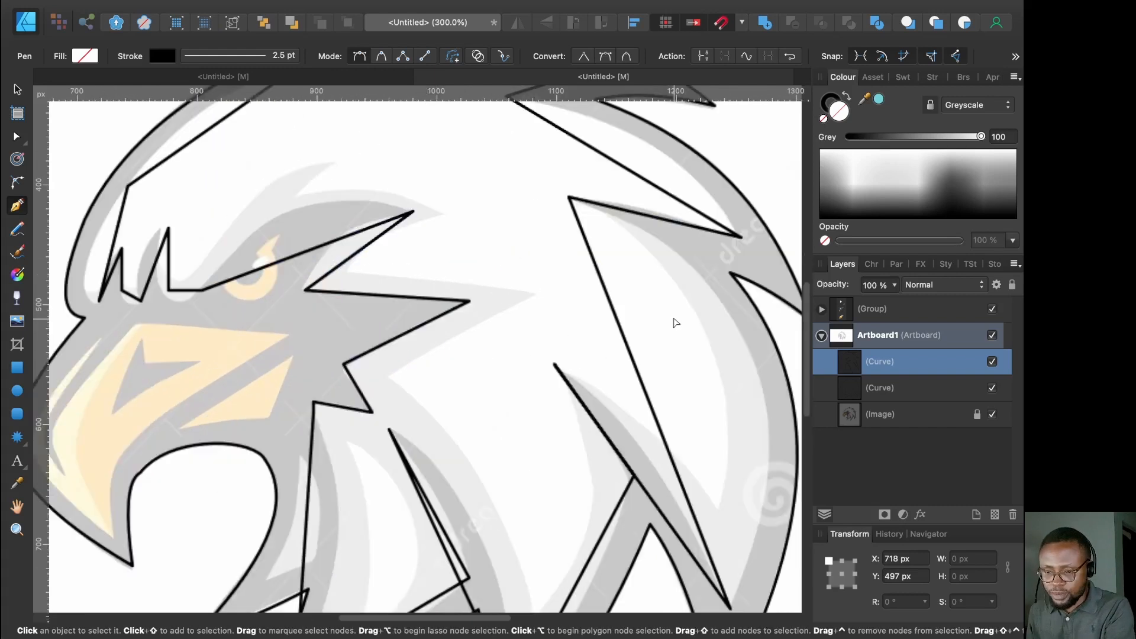
{"action": "scroll", "coordinate": [240, 245], "scroll_direction": "up", "scroll_amount": 3}
{"action": "scroll", "coordinate": [239, 246], "scroll_direction": "left", "scroll_amount": 2}
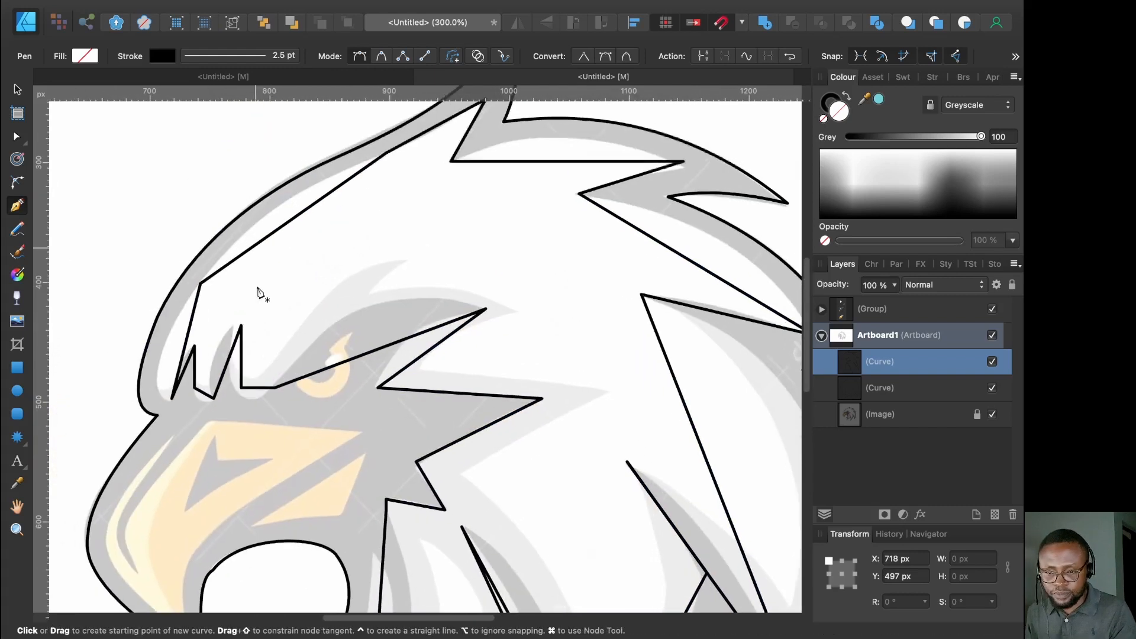
{"action": "left_click", "coordinate": [17, 137]}
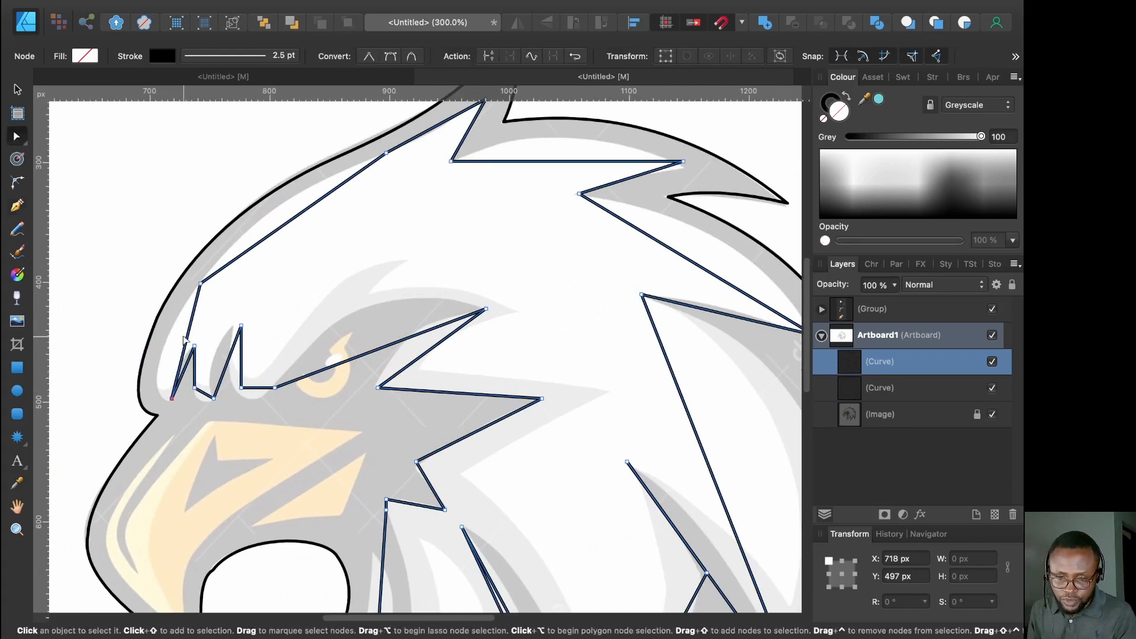
{"action": "left_click_drag", "start_coordinate": [185, 343], "coordinate": [159, 365]}
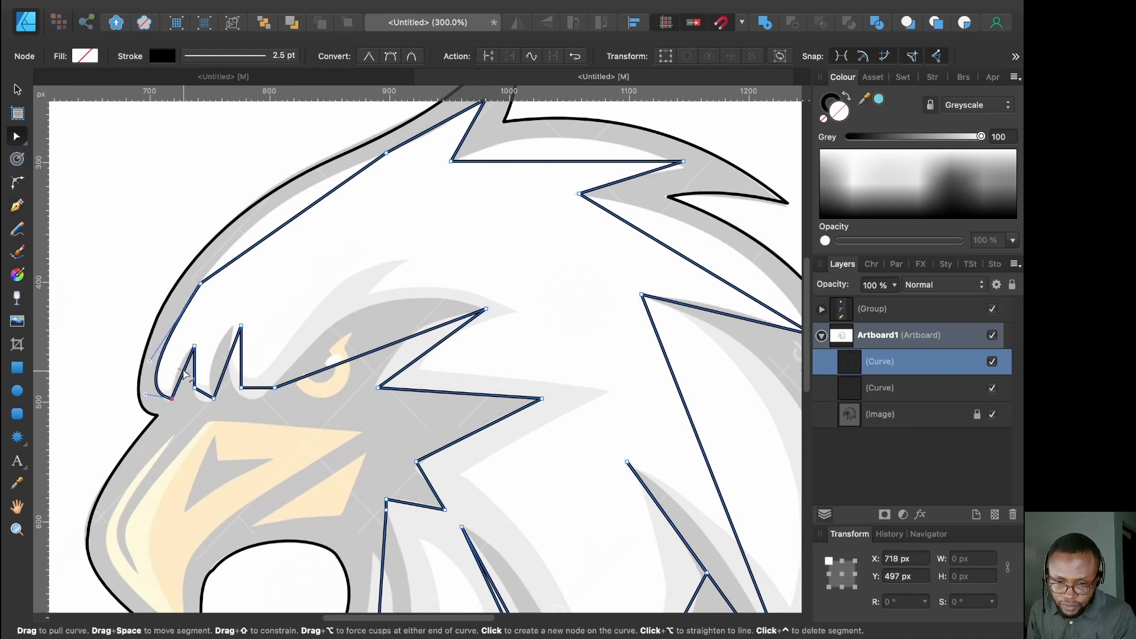
{"action": "left_click_drag", "start_coordinate": [182, 372], "coordinate": [177, 368]}
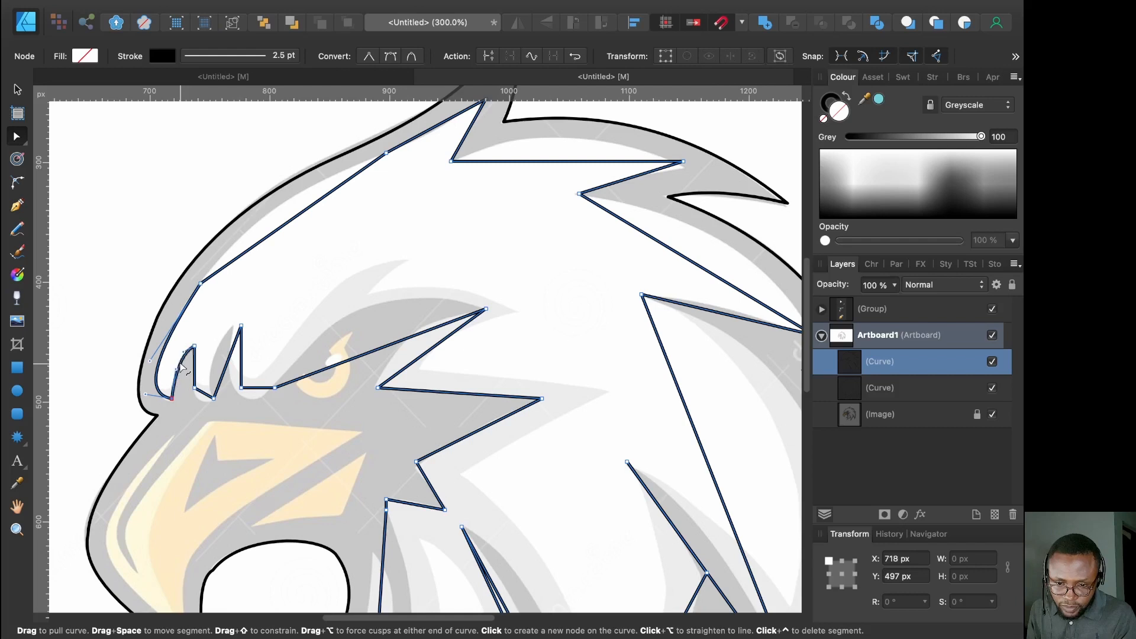
Round the bottom of the white notch between the two brow spikes and refine its front corner
{"action": "left_click", "coordinate": [199, 395]}
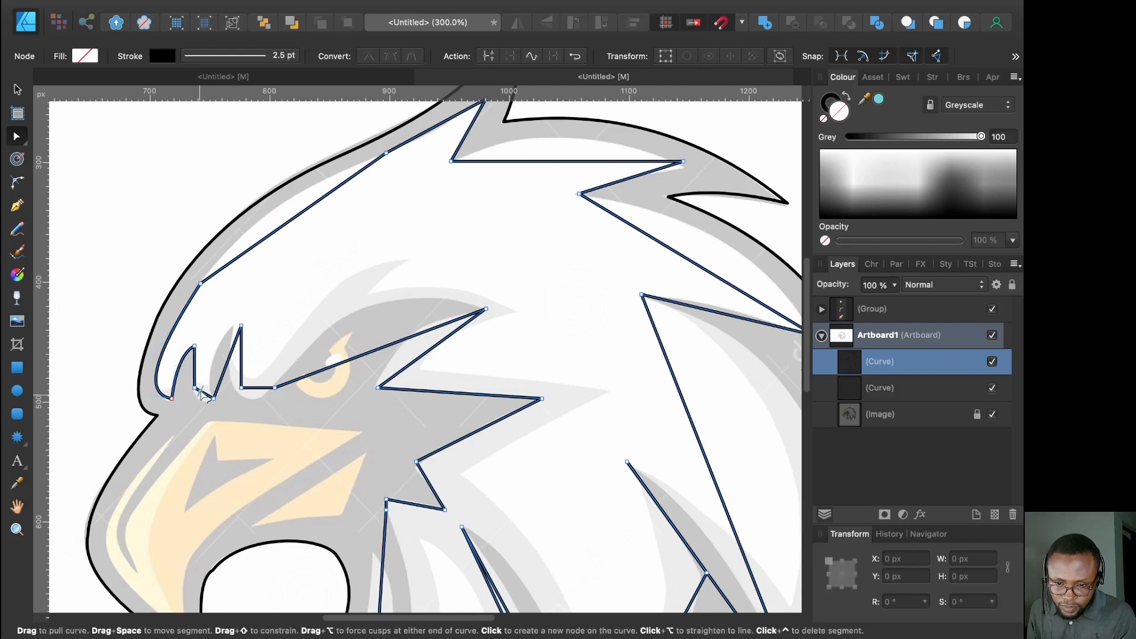
{"action": "left_click_drag", "start_coordinate": [202, 393], "coordinate": [200, 398]}
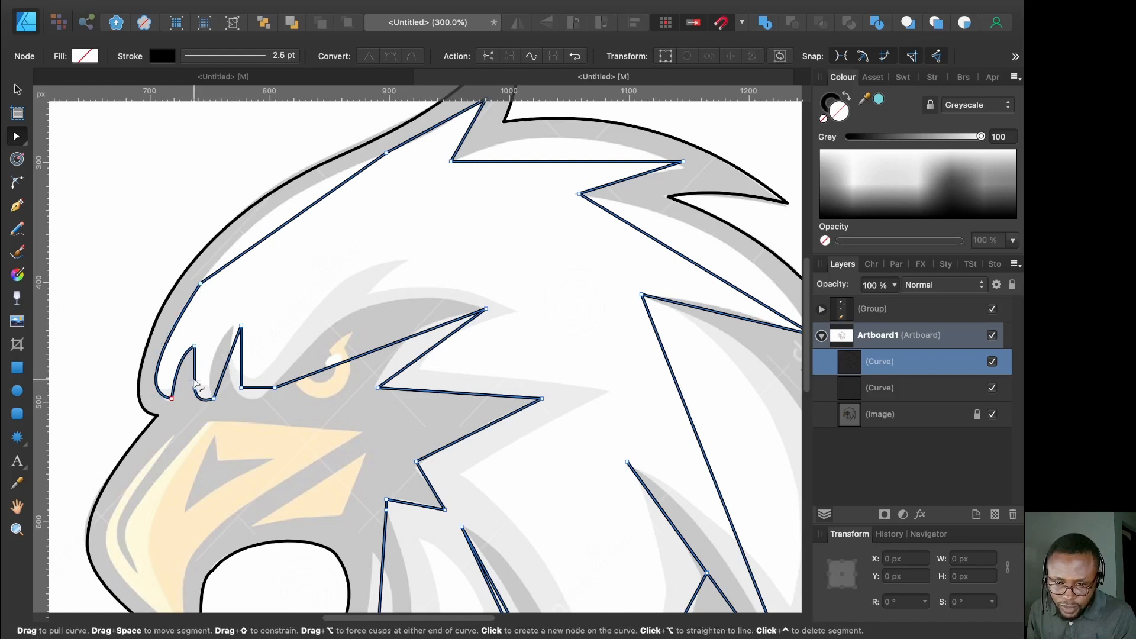
{"action": "left_click_drag", "start_coordinate": [191, 389], "coordinate": [192, 391]}
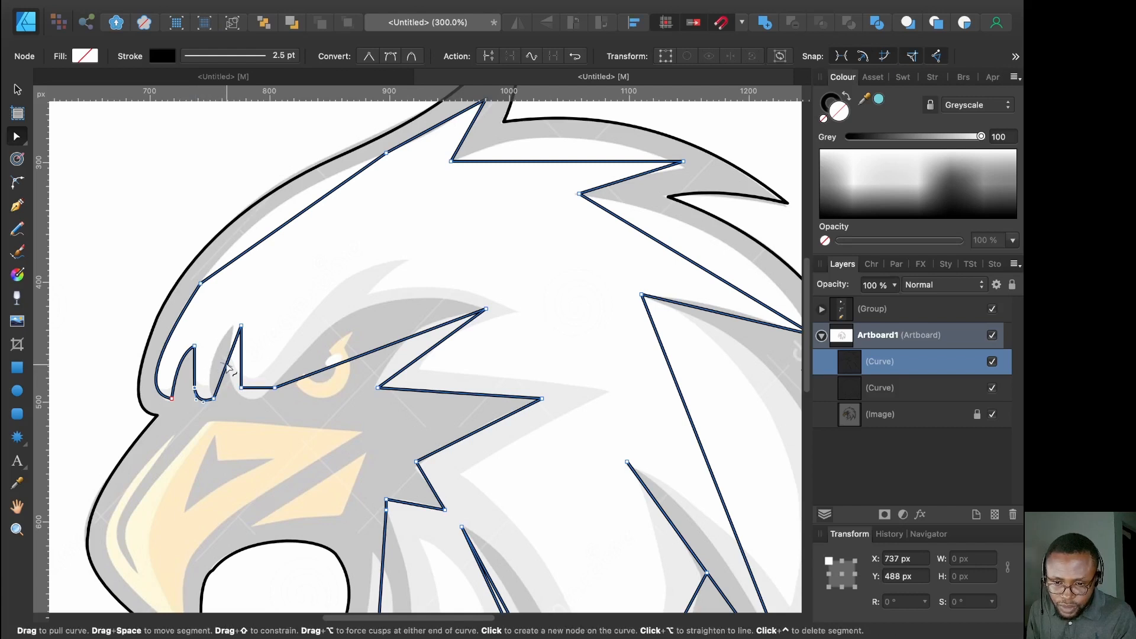
Curve both edges of the second brow spike, moving its tip to X 769, Y 435 px and adjusting its rear base node
{"action": "left_click_drag", "start_coordinate": [224, 365], "coordinate": [217, 356]}
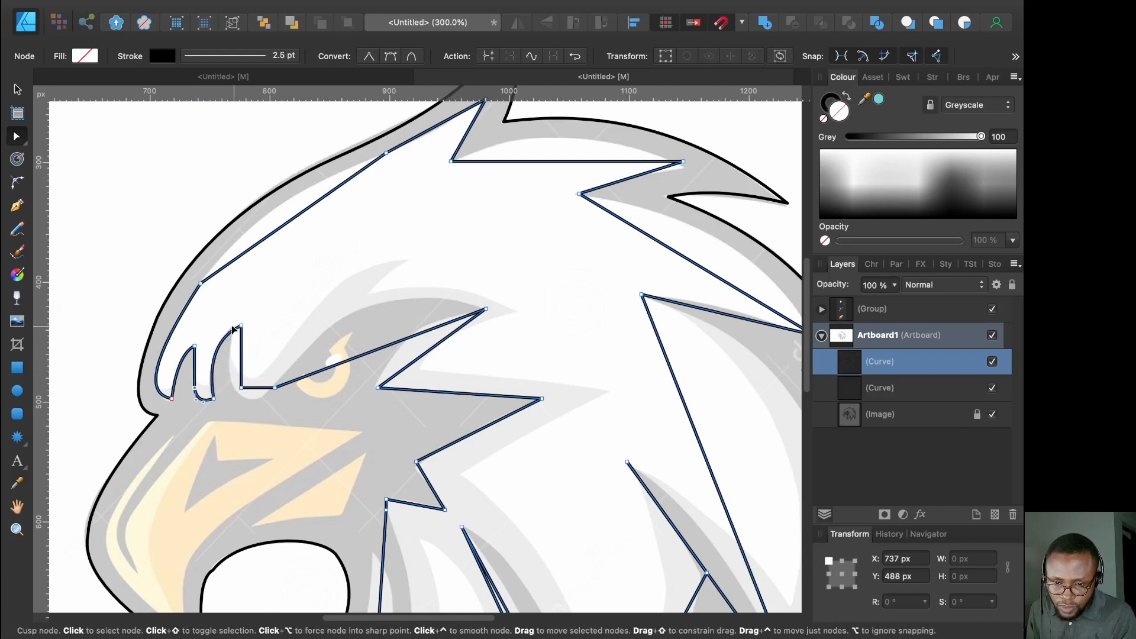
{"action": "left_click_drag", "start_coordinate": [233, 327], "coordinate": [232, 325]}
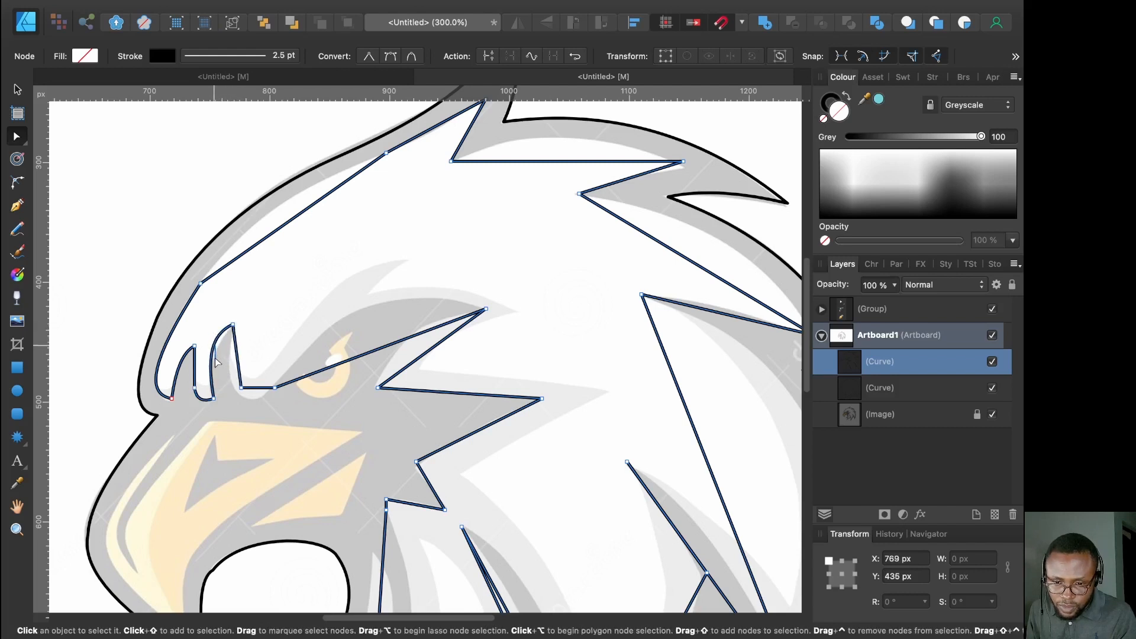
{"action": "left_click", "coordinate": [215, 345]}
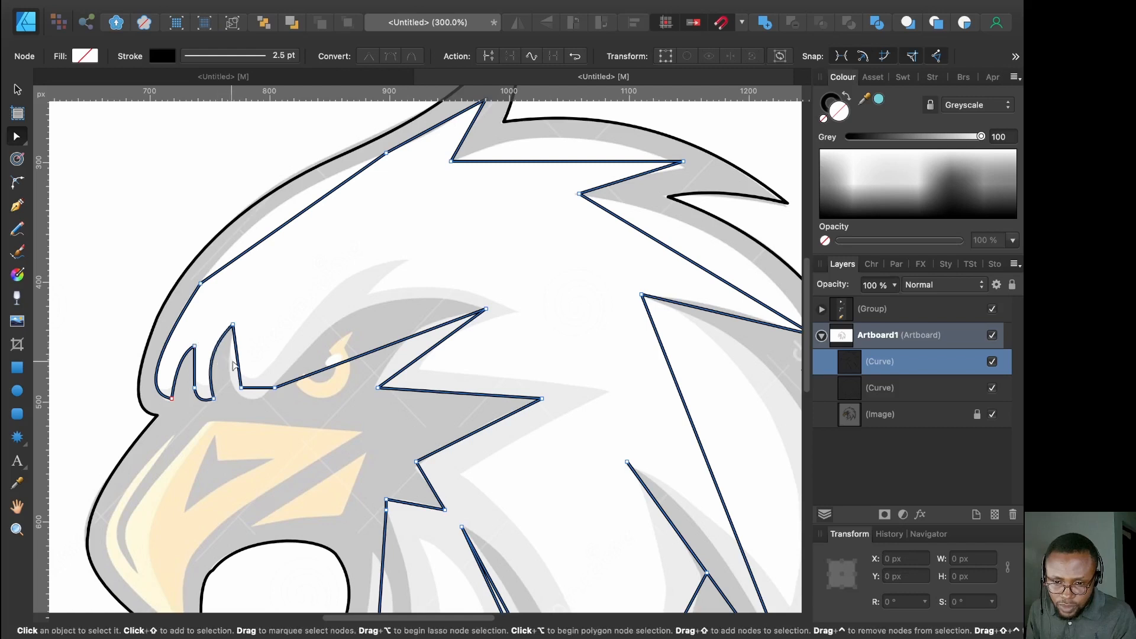
{"action": "left_click_drag", "start_coordinate": [241, 393], "coordinate": [231, 367]}
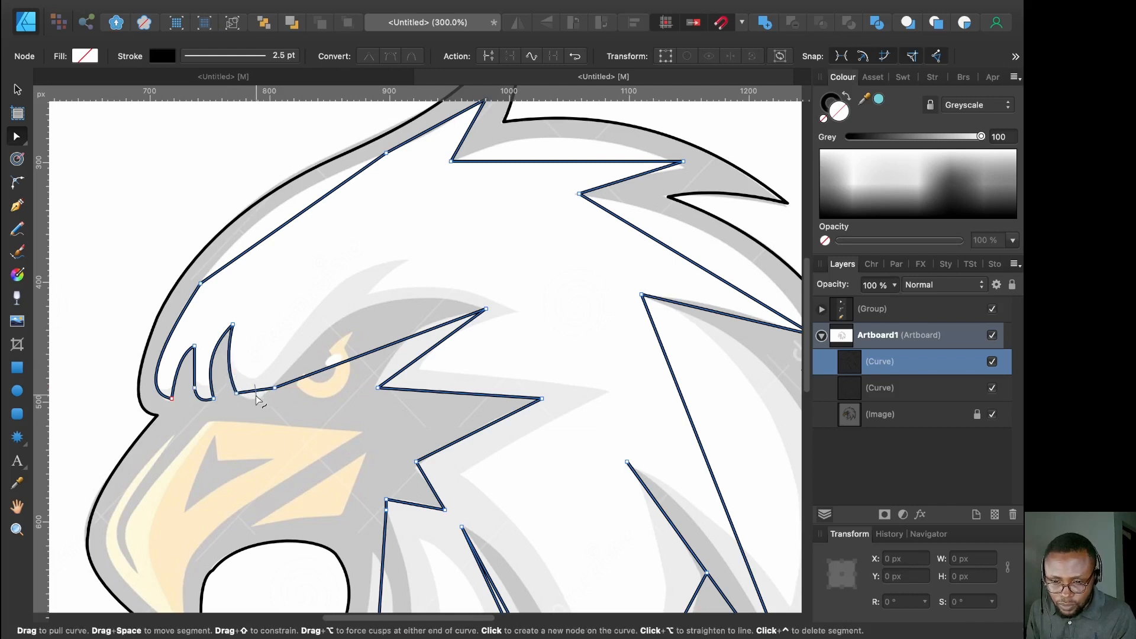
Bend the short segment behind the second brow spike downward and raise its rear node to X 804, Y 485 px
{"action": "left_click_drag", "start_coordinate": [255, 394], "coordinate": [256, 401]}
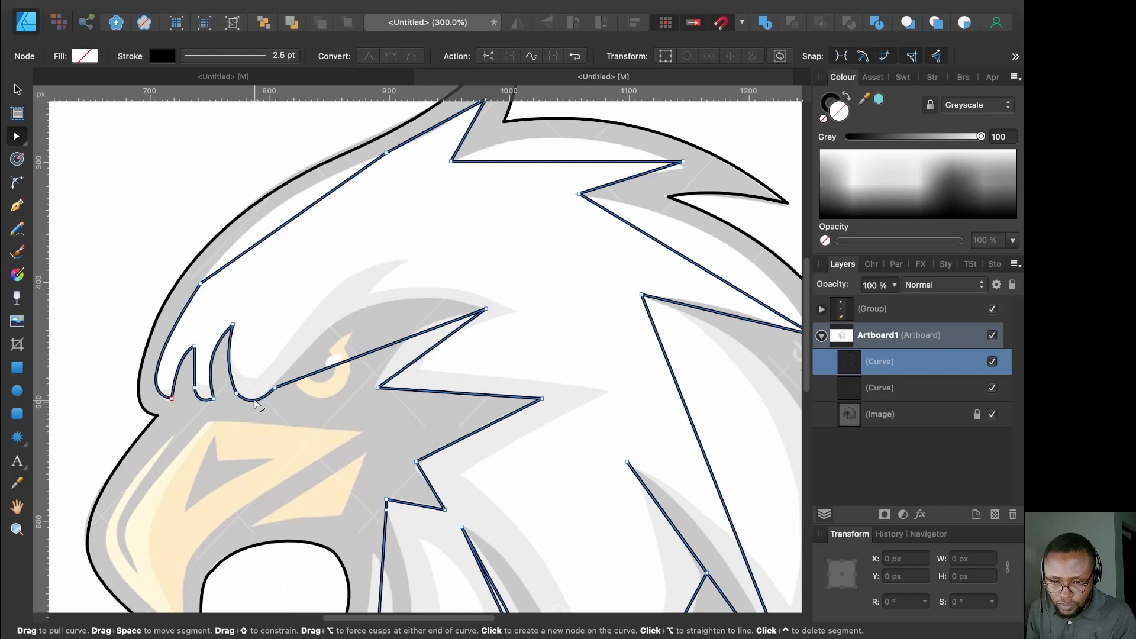
{"action": "left_click", "coordinate": [275, 387]}
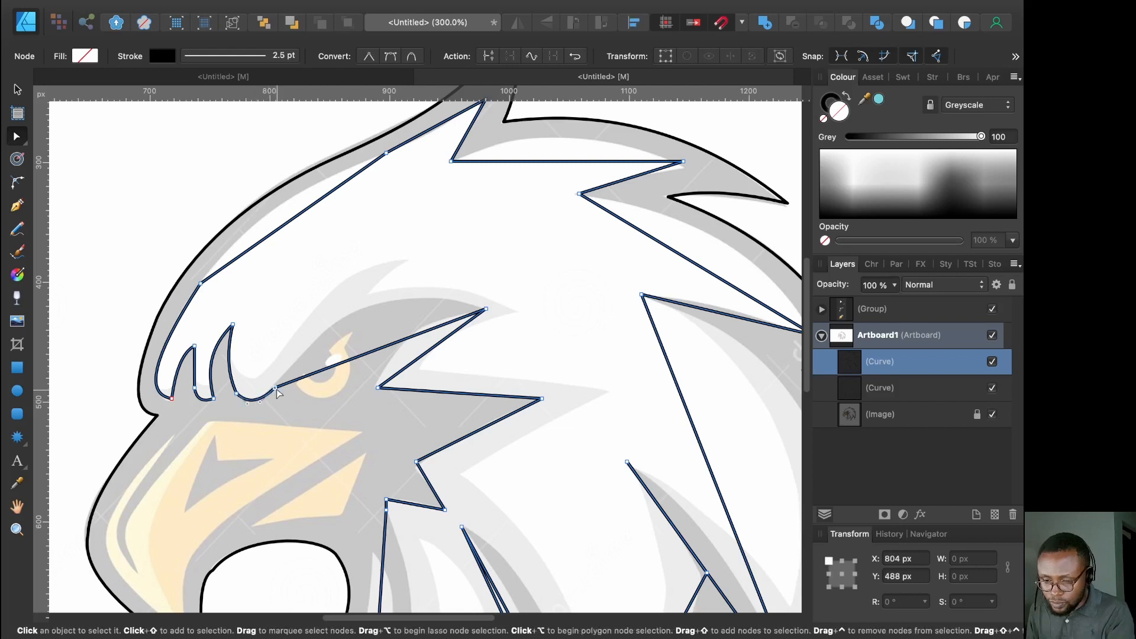
{"action": "key", "text": "Up"}
{"action": "key", "text": "Up"}
{"action": "key", "text": "Up"}
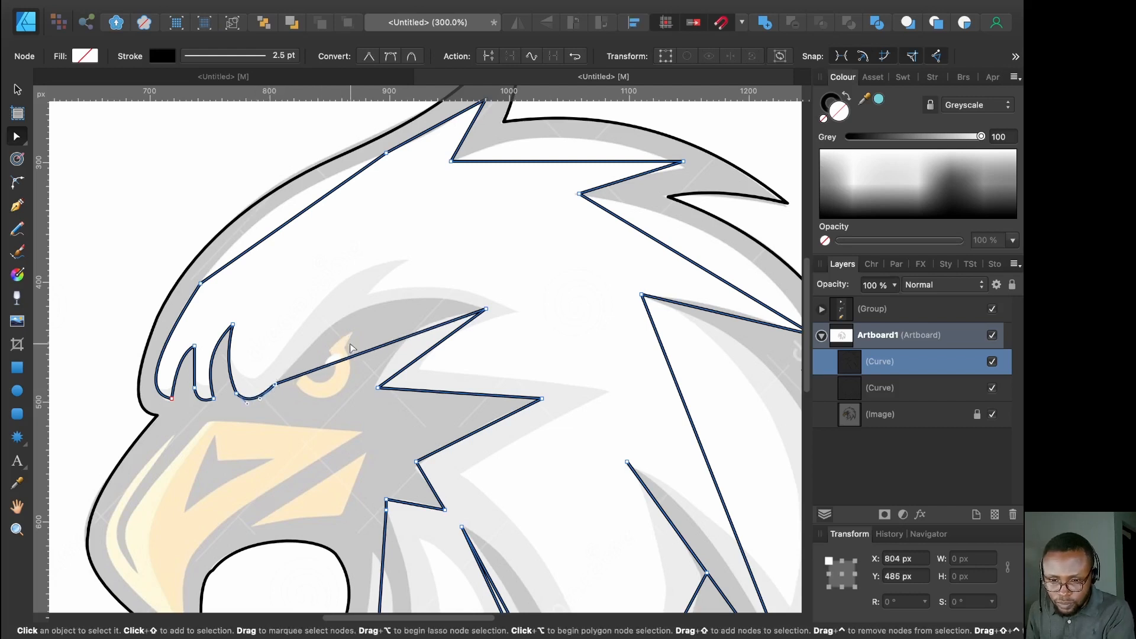
Curve the upper and lower edges of the dark eye patch's rear point, shifting the inner corner below it to X 889, Y 488 px
{"action": "left_click_drag", "start_coordinate": [357, 351], "coordinate": [354, 311]}
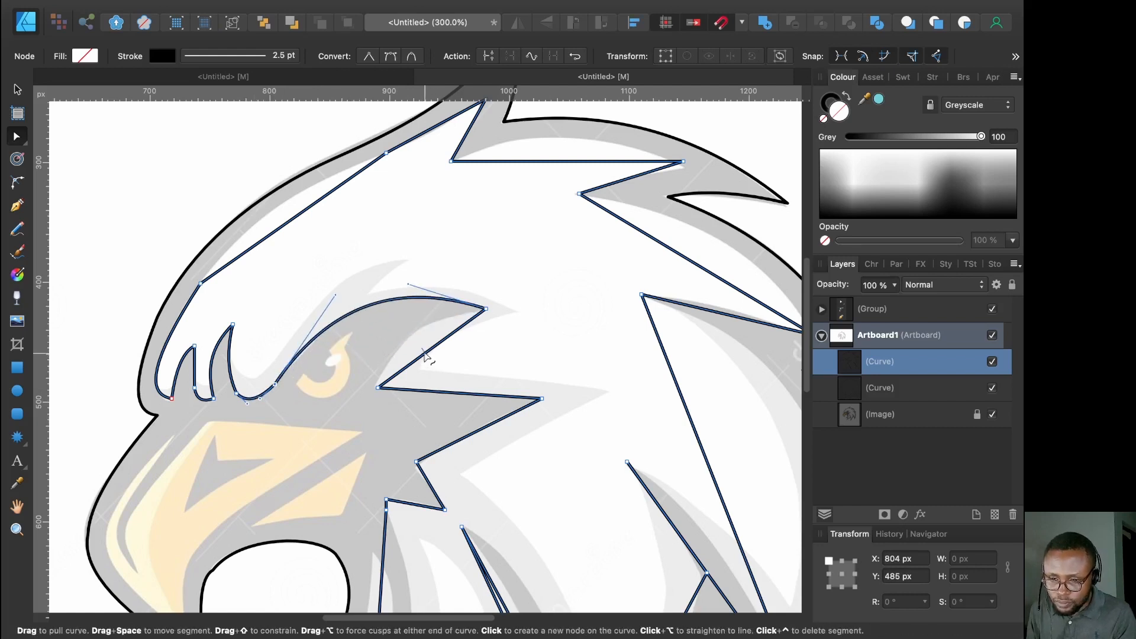
{"action": "left_click_drag", "start_coordinate": [425, 353], "coordinate": [413, 336]}
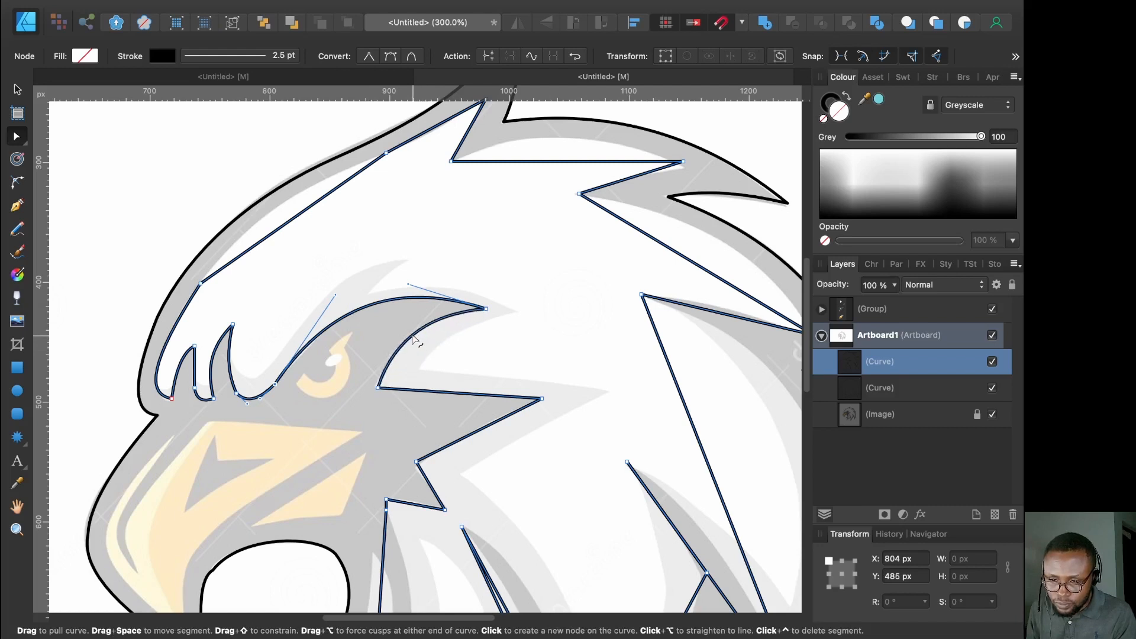
{"action": "left_click", "coordinate": [378, 387]}
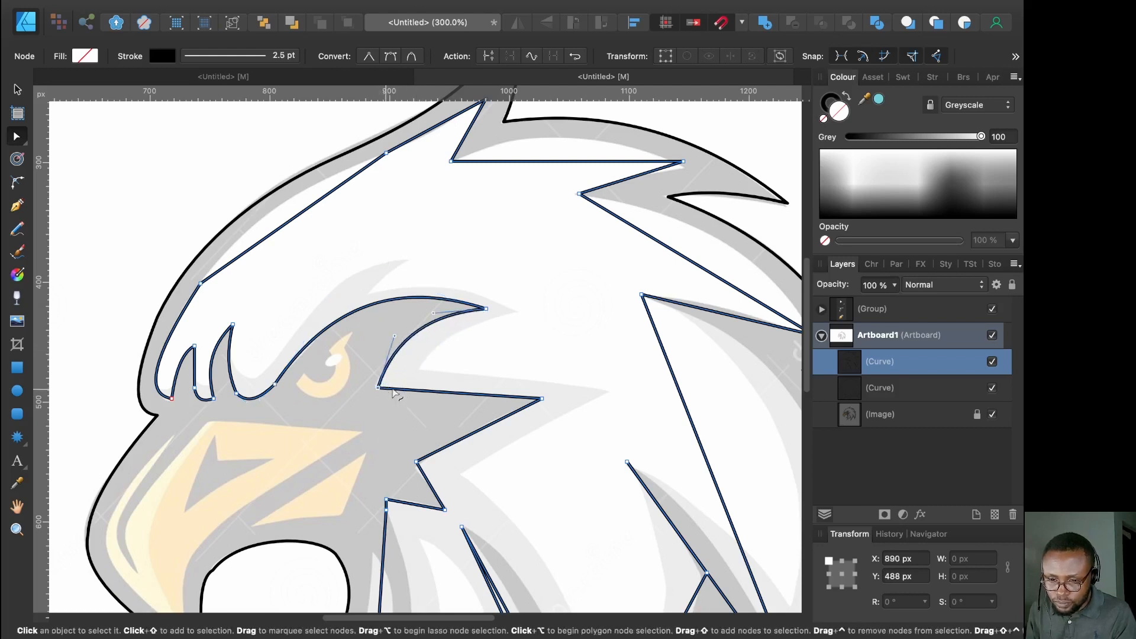
{"action": "key", "text": "Left"}
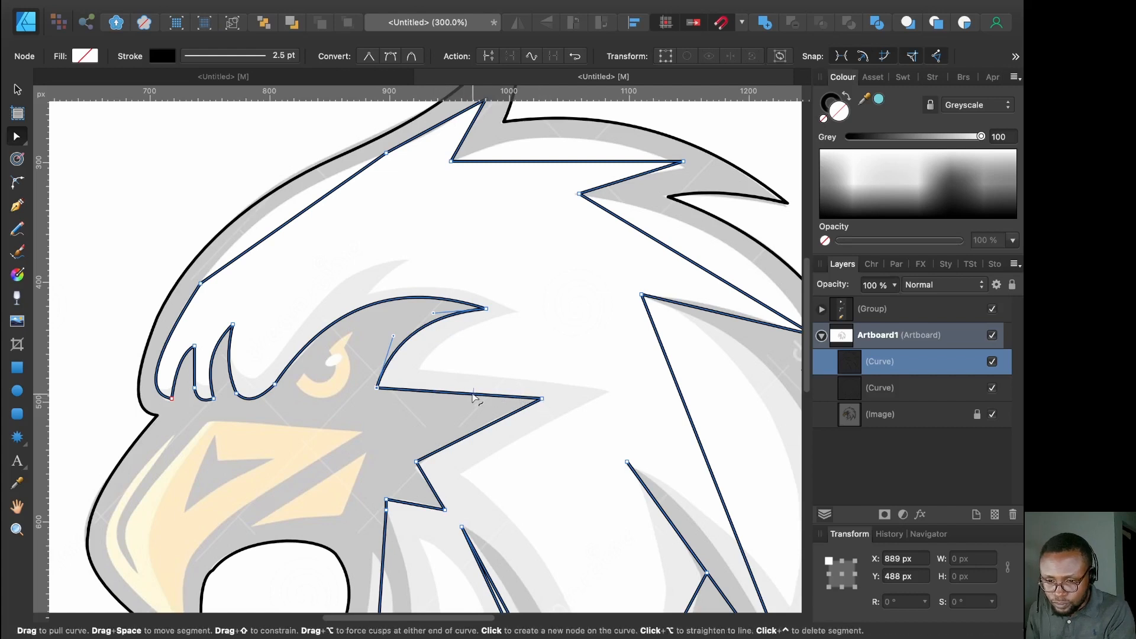
Adjust the cheek spike's upper and lower edges along the reference and lower the notch node beneath it to X 922, Y 554.6 px
{"action": "mouse_move", "coordinate": [473, 396]}
{"action": "left_mouse_down"}
{"action": "mouse_move", "coordinate": [481, 373]}
{"action": "mouse_move", "coordinate": [481, 395]}
{"action": "left_mouse_up"}
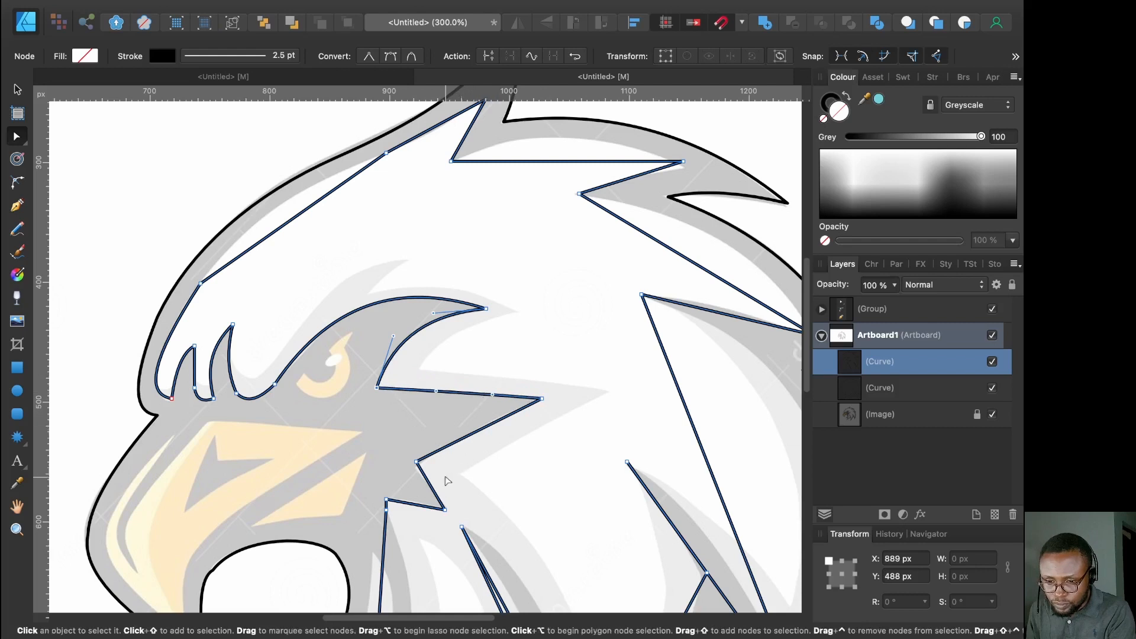
{"action": "left_click", "coordinate": [417, 462]}
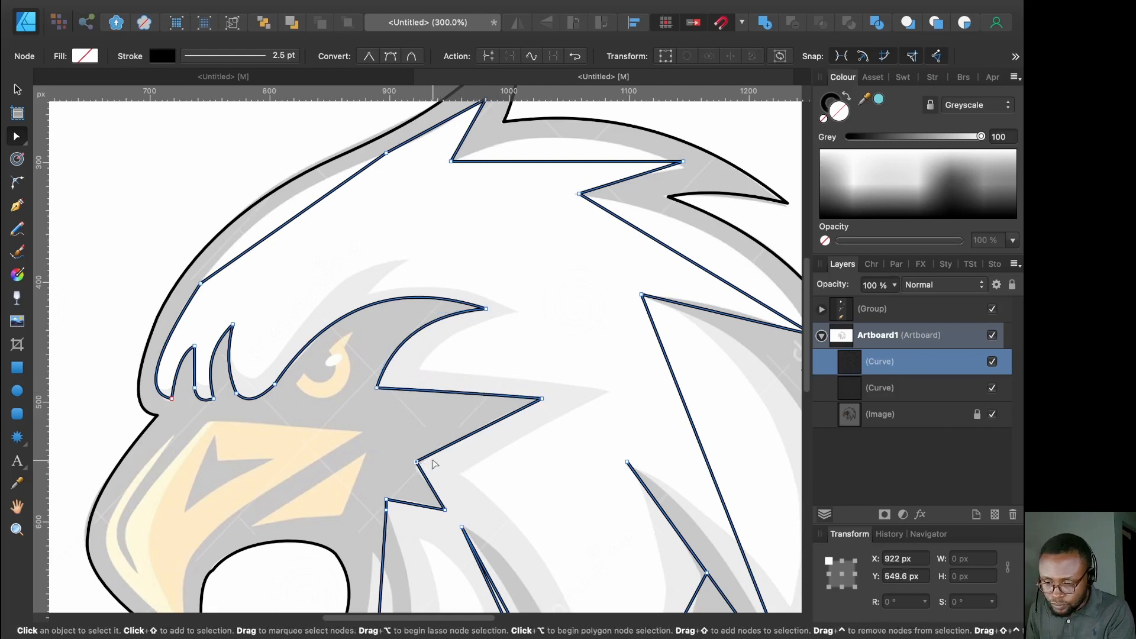
{"action": "key", "text": "Down"}
{"action": "key", "text": "Down"}
{"action": "key", "text": "Down"}
{"action": "key", "text": "Down"}
{"action": "key", "text": "Down"}
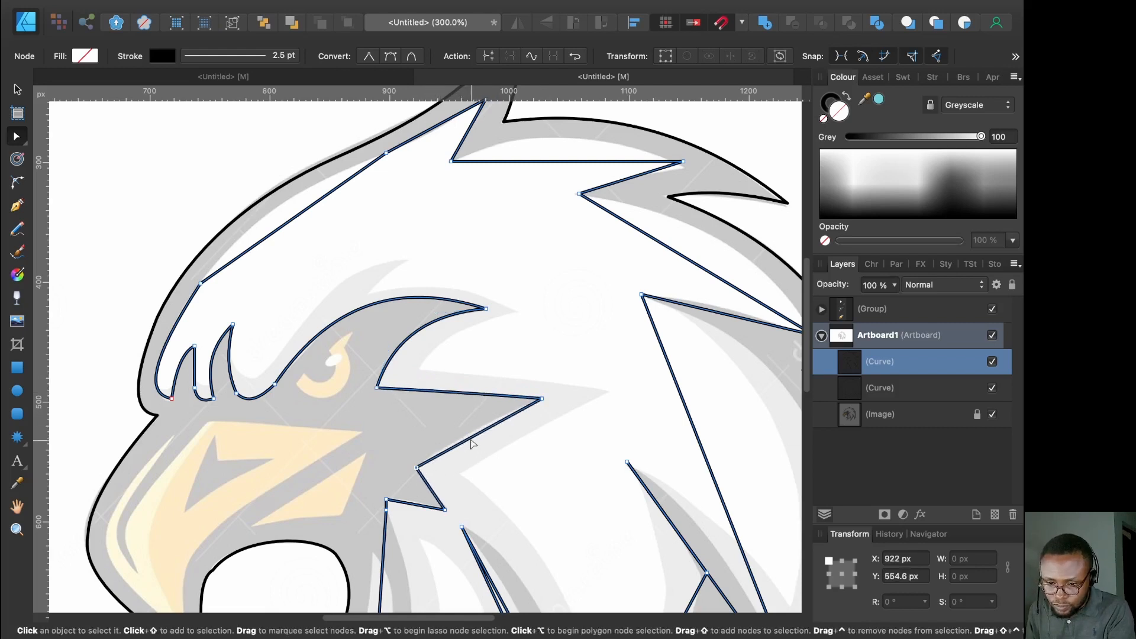
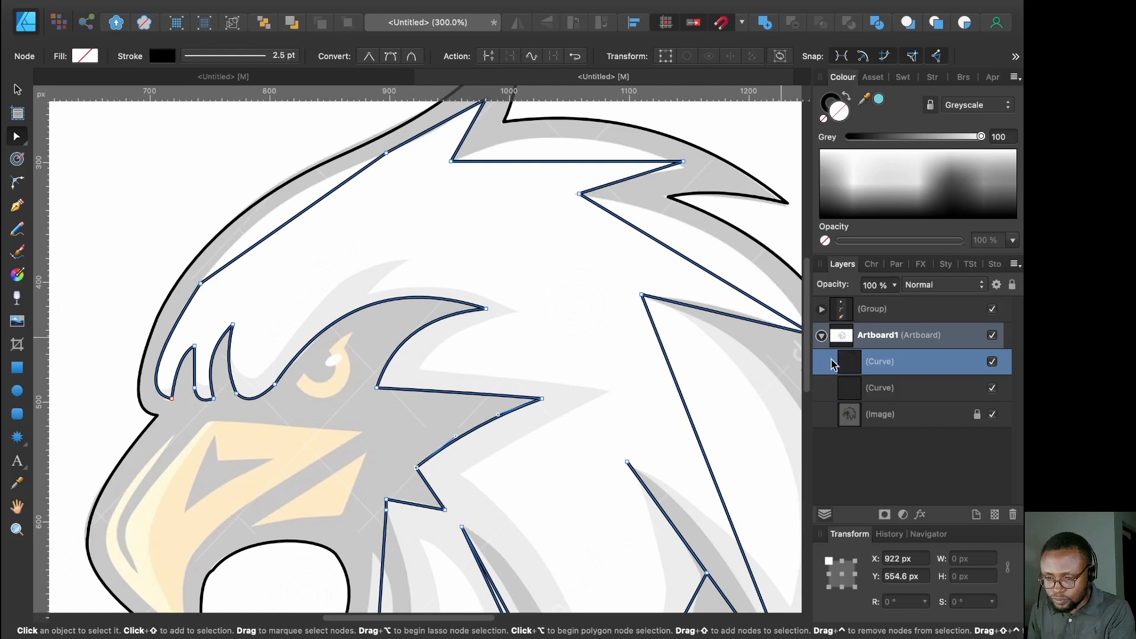
Bend the throat edge, the front neck feather's lower edge and both sides of the grey wedge behind it into curves
{"action": "scroll", "coordinate": [447, 418], "scroll_direction": "down", "scroll_amount": 5}
{"action": "scroll", "coordinate": [448, 419], "scroll_direction": "down", "scroll_amount": 4}
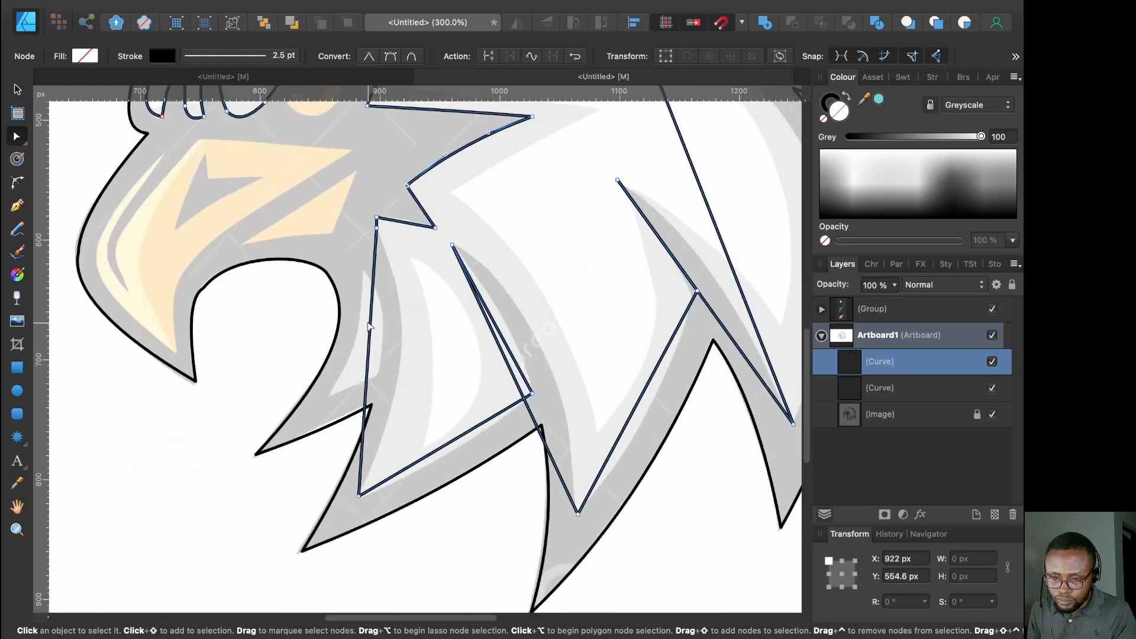
{"action": "left_click_drag", "start_coordinate": [369, 335], "coordinate": [402, 340]}
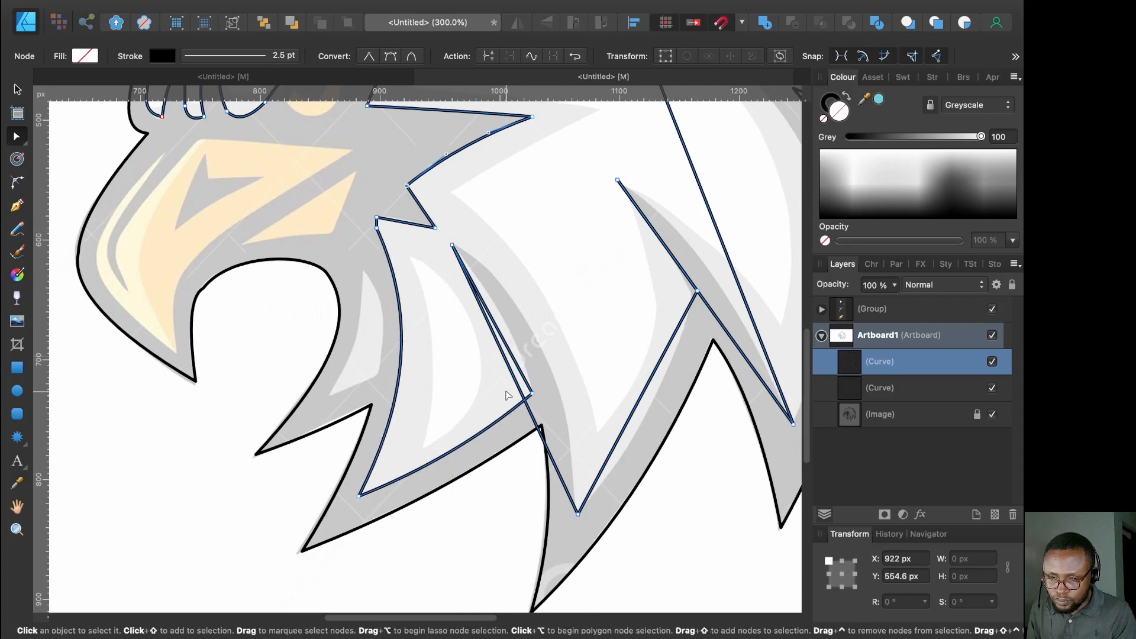
{"action": "left_click_drag", "start_coordinate": [507, 347], "coordinate": [512, 333]}
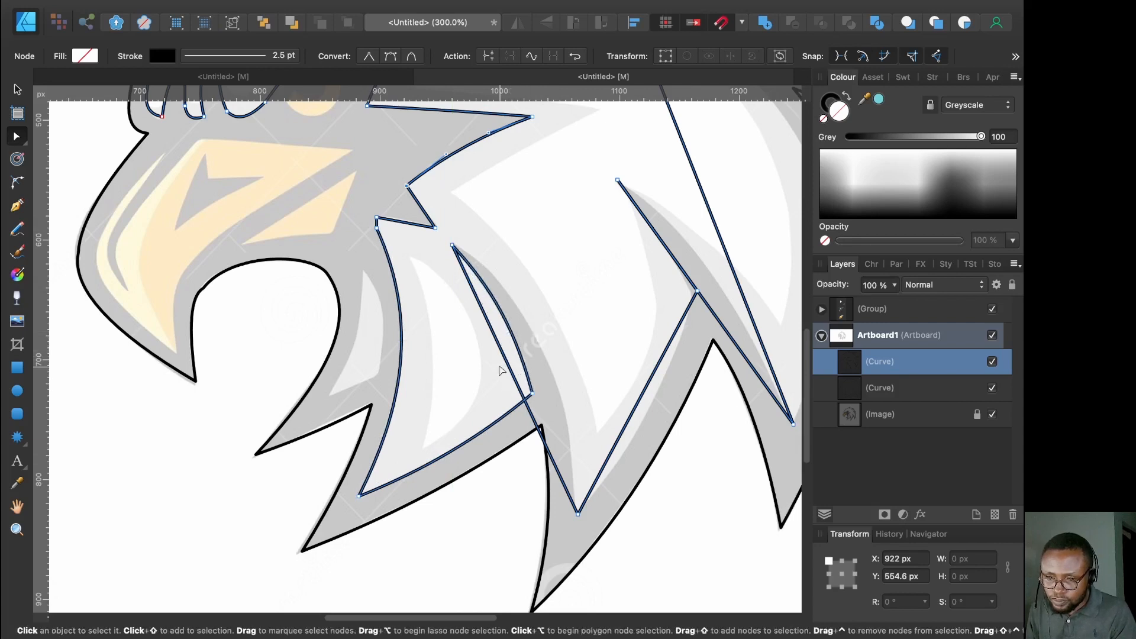
{"action": "left_click_drag", "start_coordinate": [519, 355], "coordinate": [533, 329]}
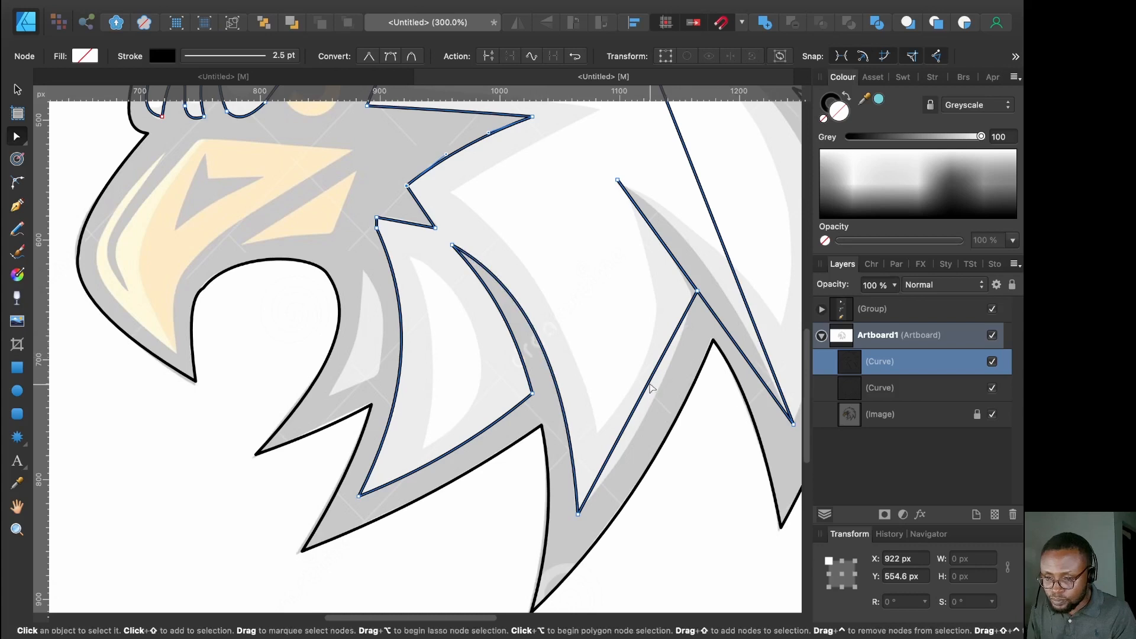
Curve the second neck feather's rear edge and the adjoining grey wedge's sides, moving their shared node to X 1160.7, Y 644.3 px
{"action": "left_click_drag", "start_coordinate": [650, 388], "coordinate": [655, 404]}
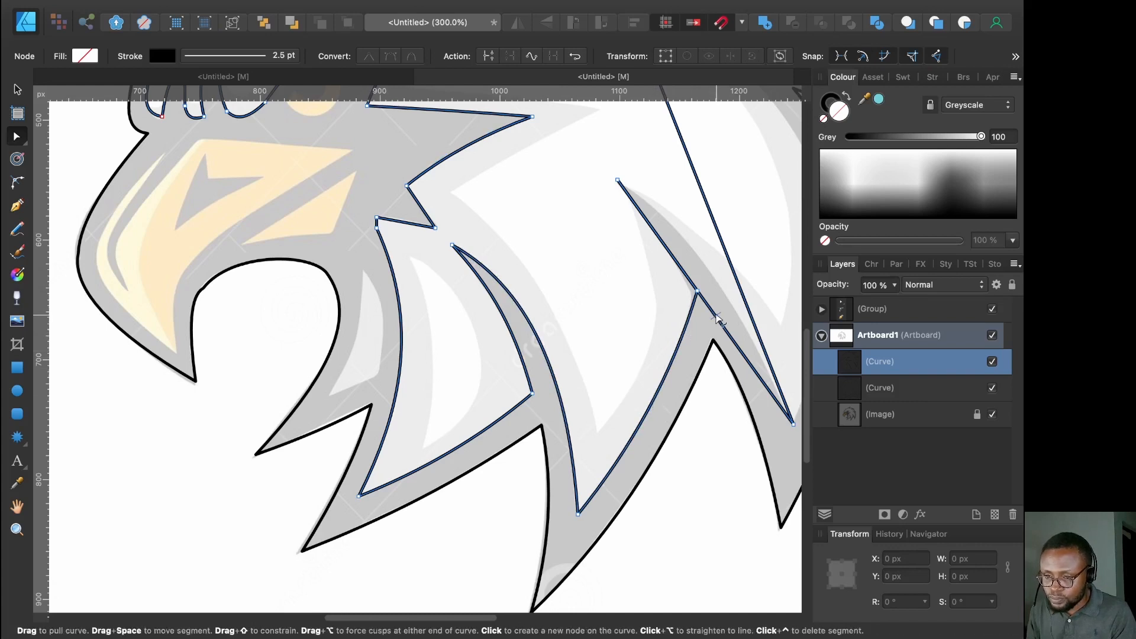
{"action": "left_click_drag", "start_coordinate": [715, 314], "coordinate": [715, 283]}
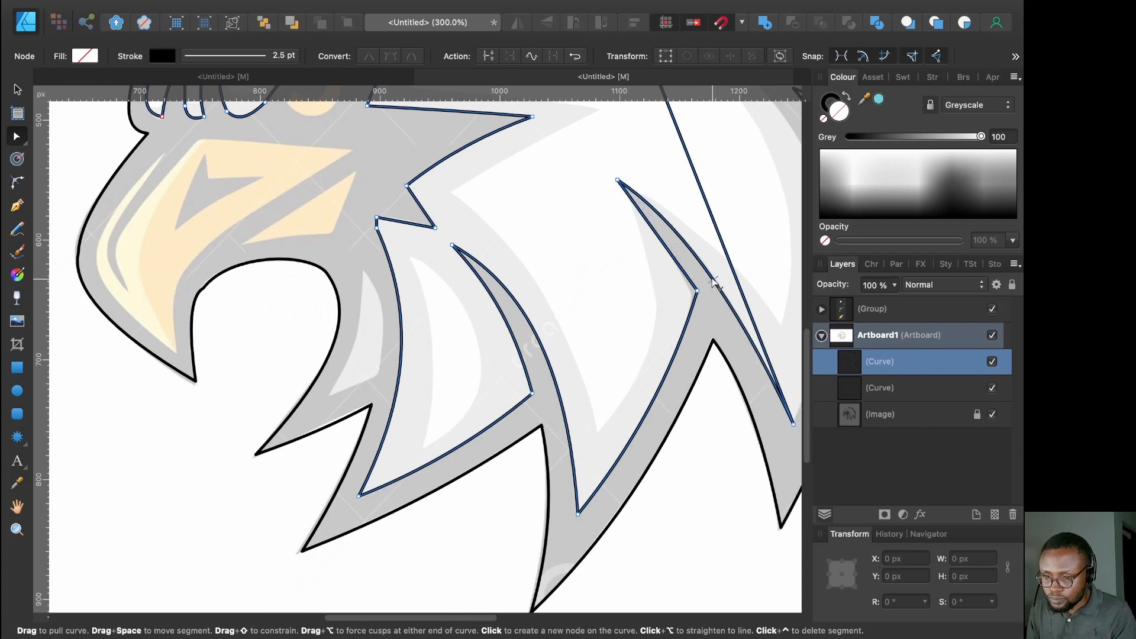
{"action": "left_click_drag", "start_coordinate": [695, 291], "coordinate": [693, 293]}
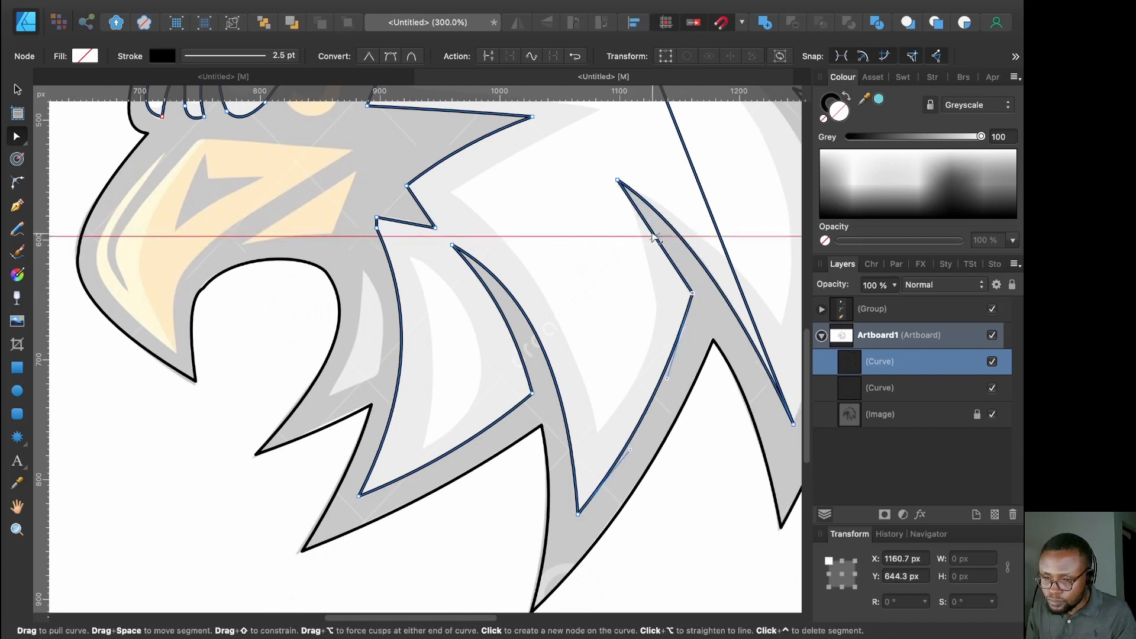
{"action": "left_click_drag", "start_coordinate": [655, 237], "coordinate": [657, 236]}
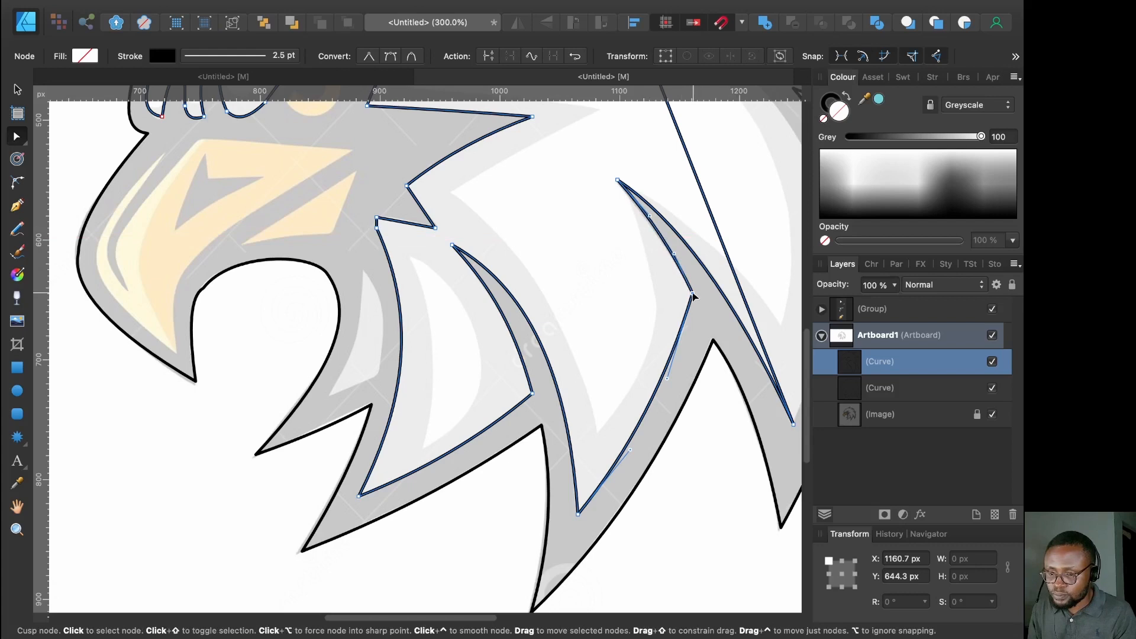
Convert the grey wedge's shared node to smart, shorten its upper handle, and bend the long straight segment behind it along the rear neck edge
{"action": "left_click", "coordinate": [413, 57]}
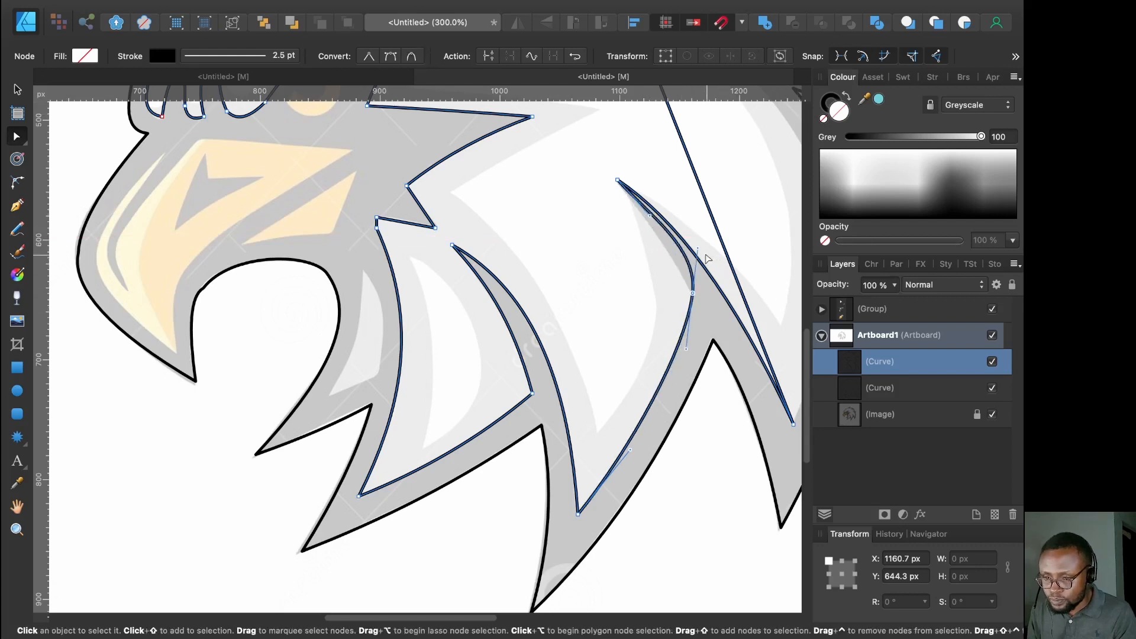
{"action": "left_click_drag", "start_coordinate": [699, 260], "coordinate": [693, 288]}
{"action": "scroll", "coordinate": [674, 470], "scroll_direction": "right", "scroll_amount": 5}
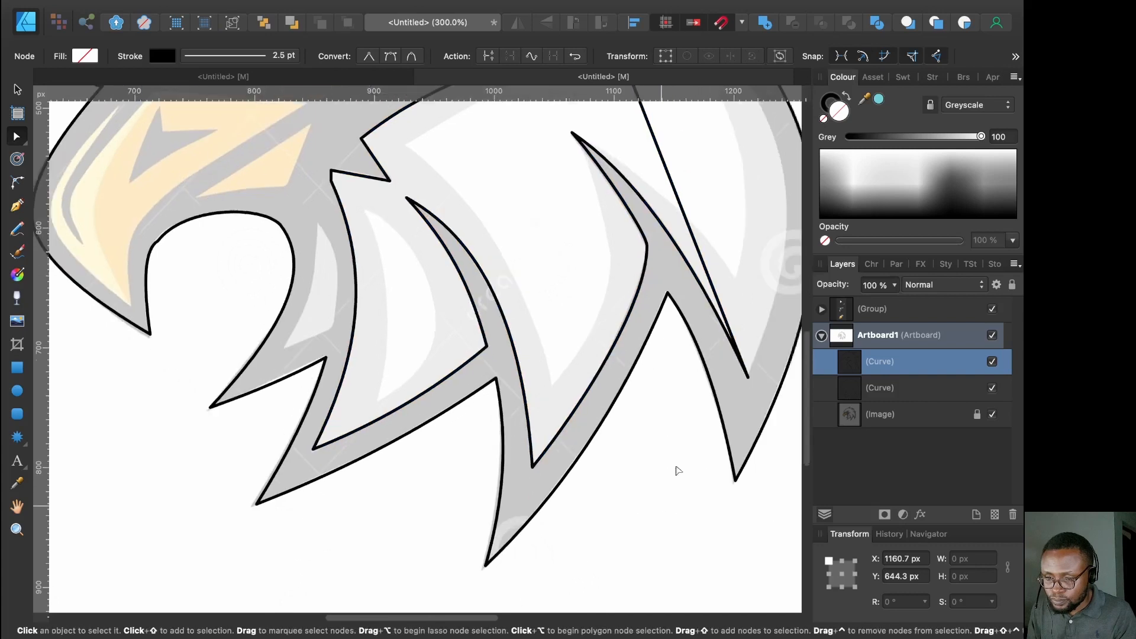
{"action": "scroll", "coordinate": [679, 256], "scroll_direction": "up", "scroll_amount": 4}
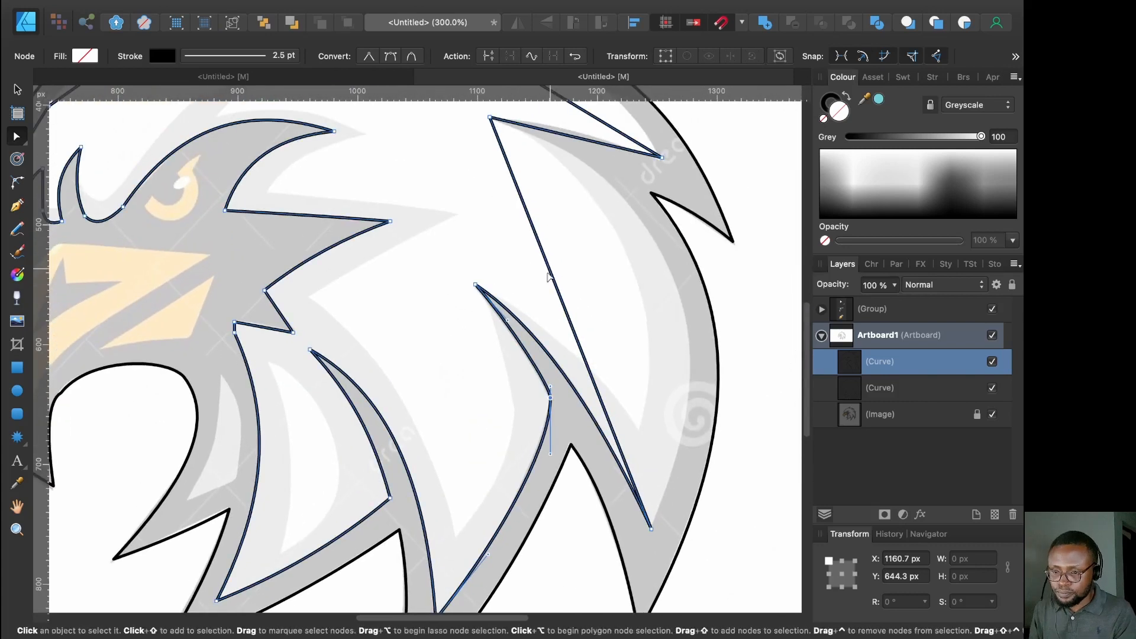
{"action": "mouse_move", "coordinate": [549, 266]}
{"action": "left_mouse_down"}
{"action": "mouse_move", "coordinate": [655, 253]}
{"action": "mouse_move", "coordinate": [662, 241]}
{"action": "left_mouse_up"}
Curve the upper rear head segment and the grey spike's top edge beneath it, lowering their shared node to X 1254, Y 446 px
{"action": "scroll", "coordinate": [592, 248], "scroll_direction": "up", "scroll_amount": 5}
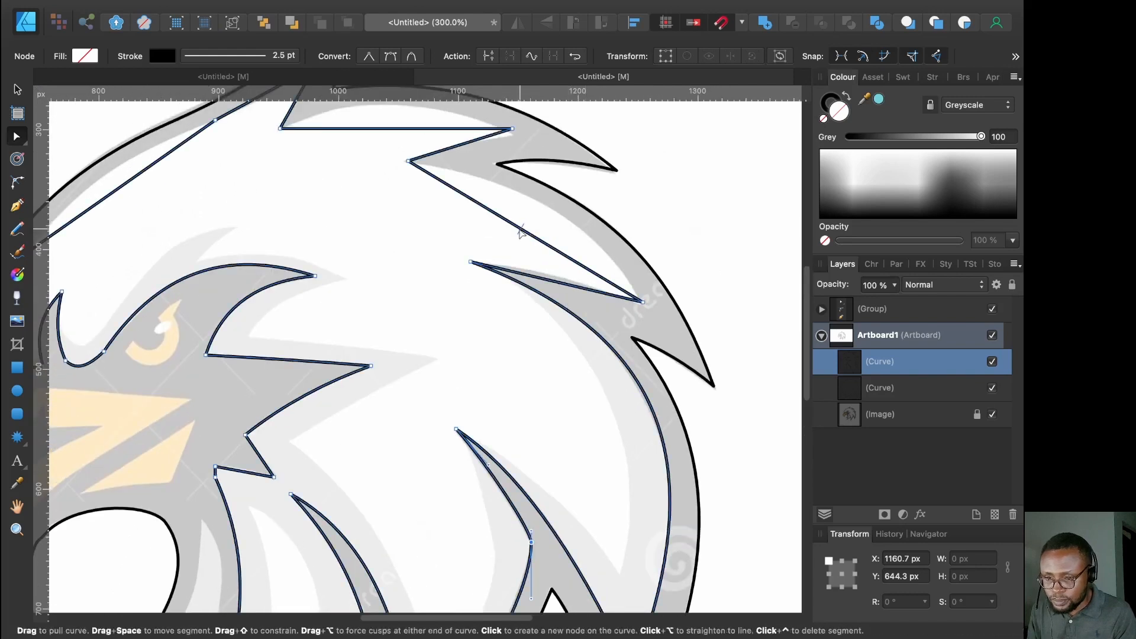
{"action": "left_click_drag", "start_coordinate": [521, 232], "coordinate": [545, 208]}
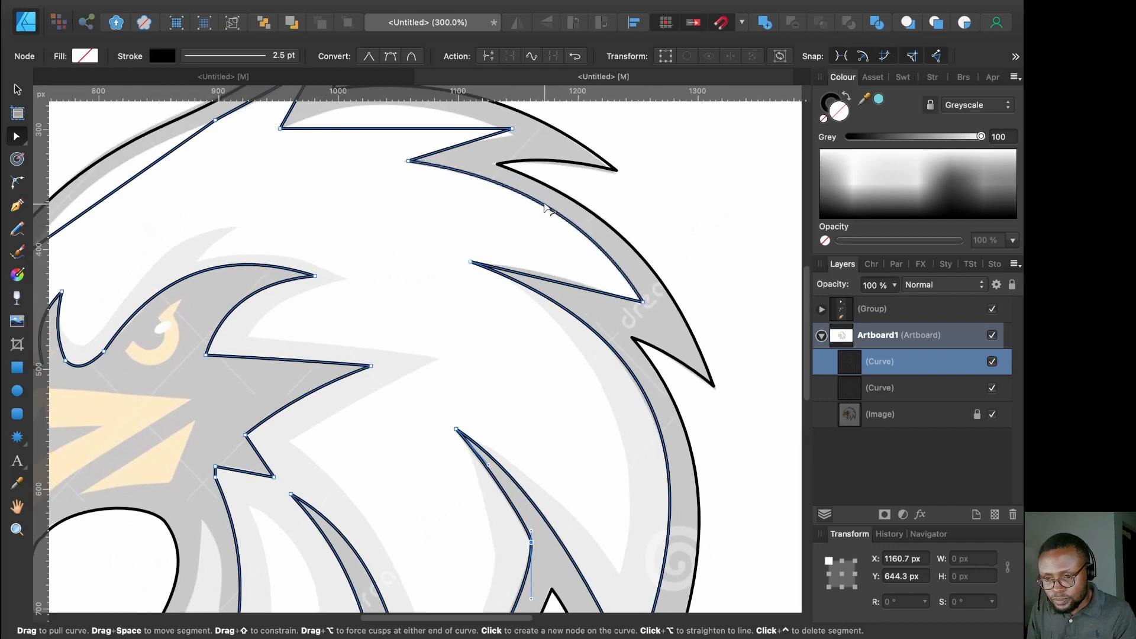
{"action": "left_click", "coordinate": [539, 280]}
{"action": "left_click_drag", "start_coordinate": [540, 276], "coordinate": [540, 272]}
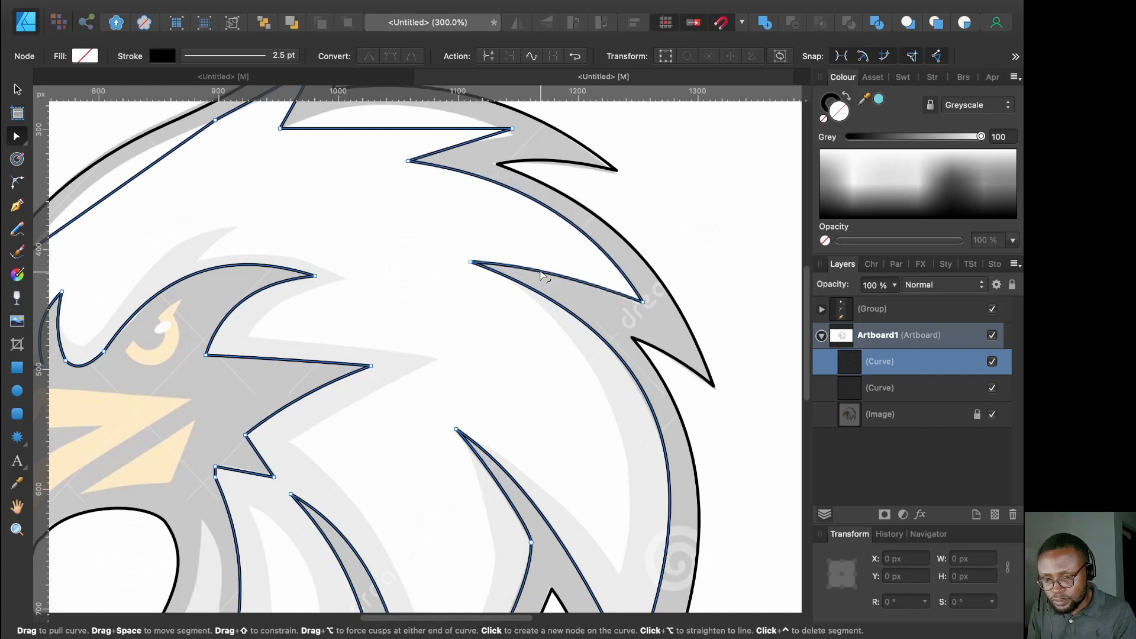
{"action": "left_click", "coordinate": [643, 302]}
{"action": "key", "text": "Down"}
{"action": "key", "text": "Down"}
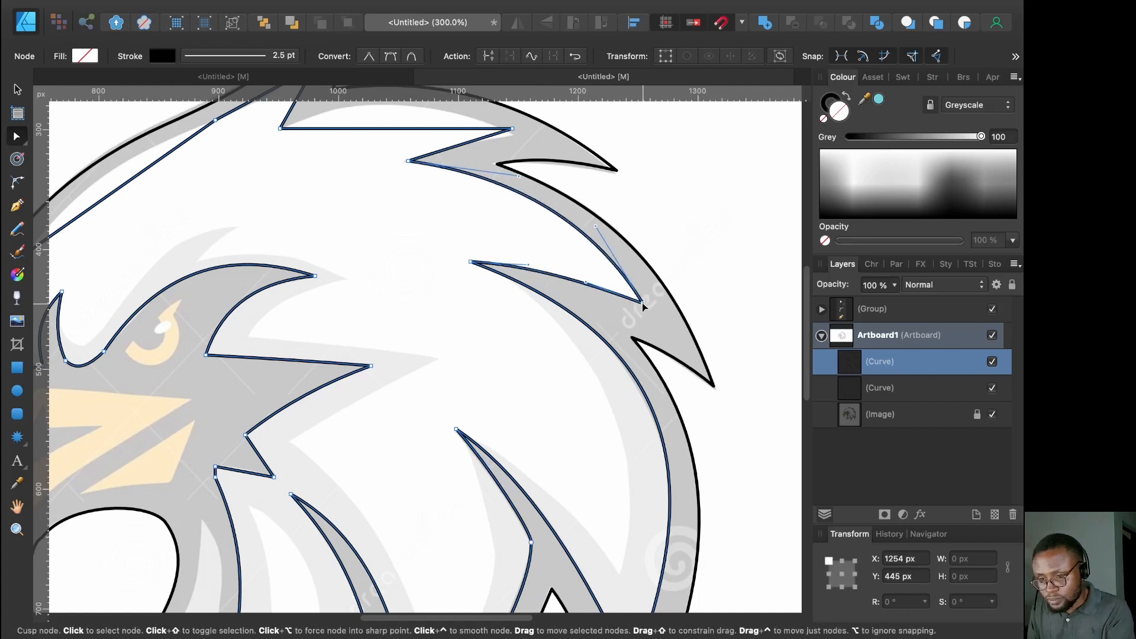
Curve both edges of the white feather behind the crest, lowering its tip node to X 1145, Y 304 px
{"action": "scroll", "coordinate": [509, 237], "scroll_direction": "up", "scroll_amount": 5}
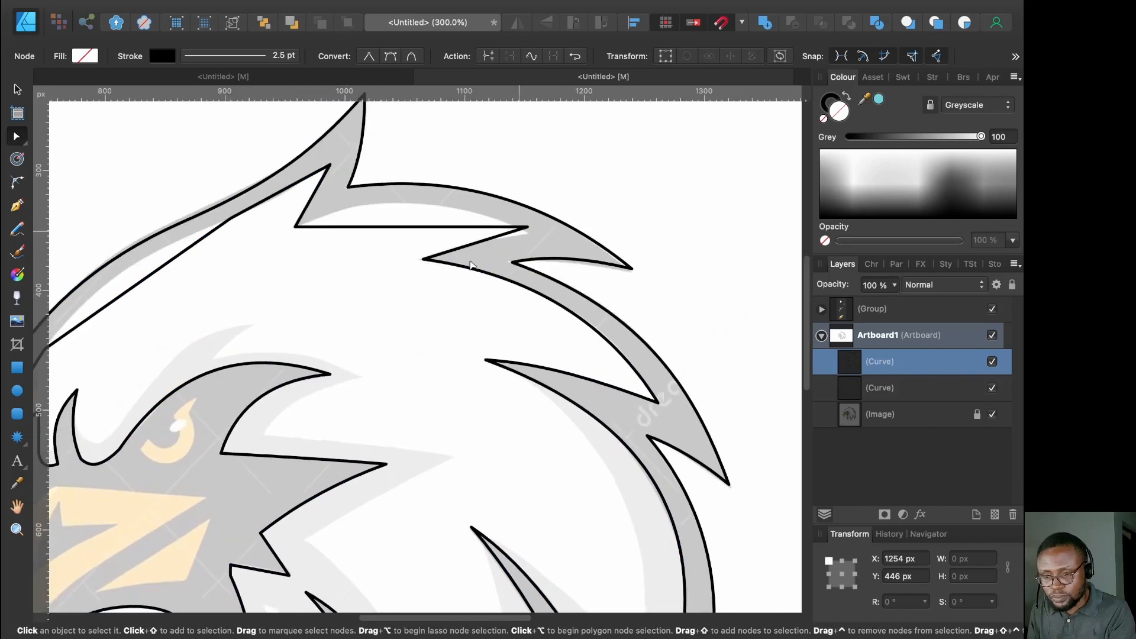
{"action": "left_click_drag", "start_coordinate": [419, 264], "coordinate": [415, 244]}
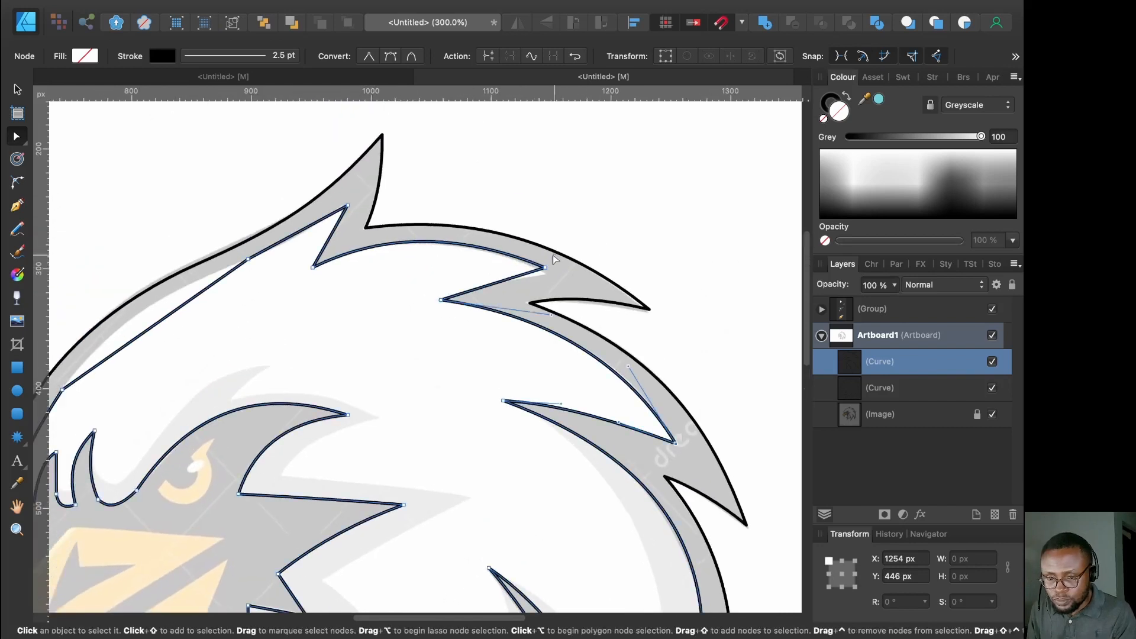
{"action": "left_click", "coordinate": [544, 268]}
{"action": "key", "text": "Down"}
{"action": "key", "text": "Down"}
{"action": "key", "text": "Down"}
{"action": "key", "text": "Down"}
{"action": "key", "text": "Down"}
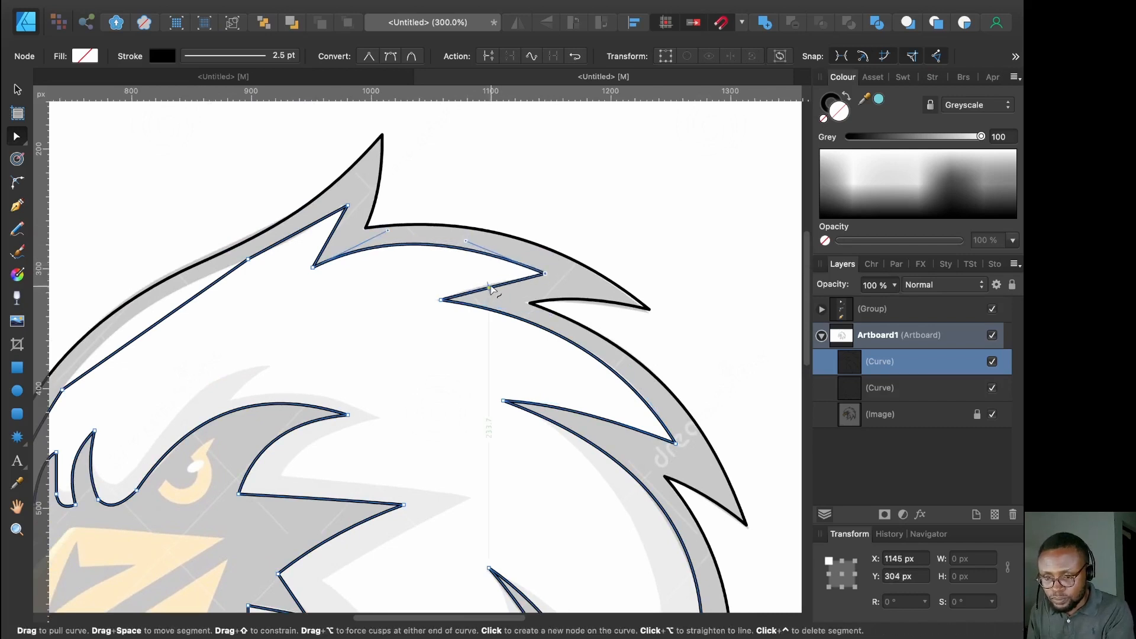
{"action": "left_click_drag", "start_coordinate": [490, 294], "coordinate": [486, 286]}
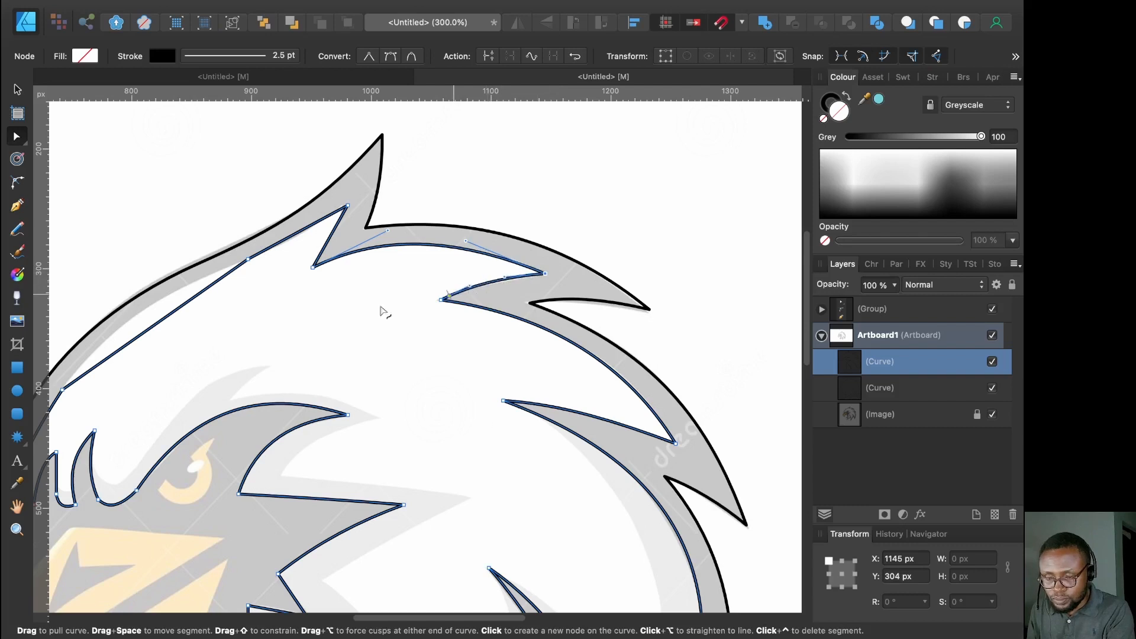
Bend the forehead and inner crest edges along the reference, shifting the crest's tip node to X 978.2, Y 247 px
{"action": "scroll", "coordinate": [272, 379], "scroll_direction": "left", "scroll_amount": 5}
{"action": "scroll", "coordinate": [272, 379], "scroll_direction": "up", "scroll_amount": 3}
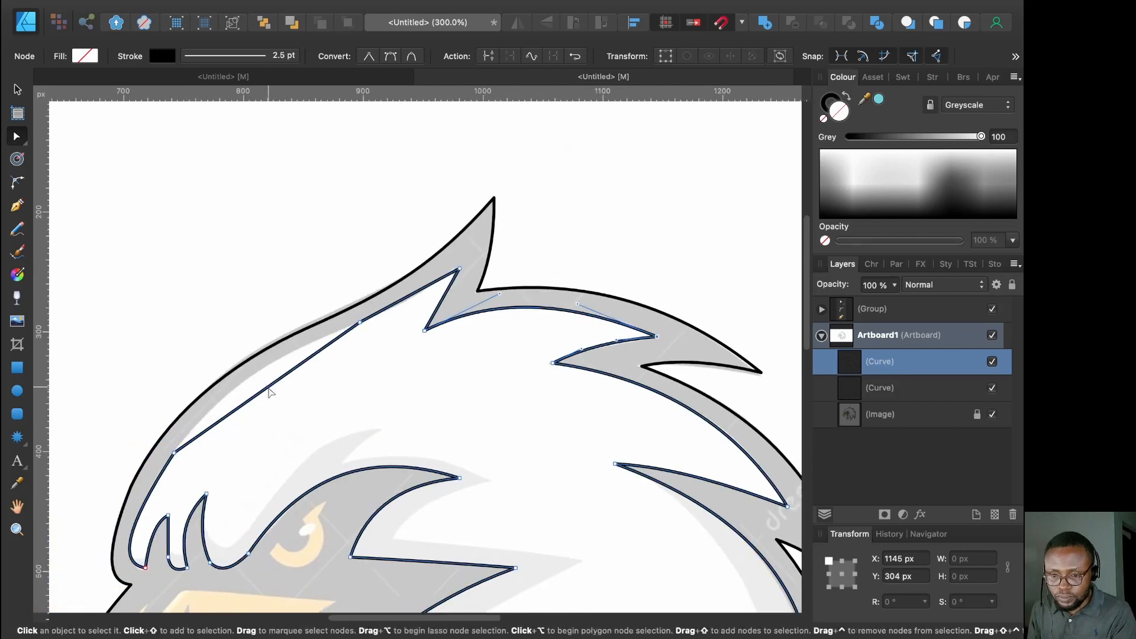
{"action": "left_click_drag", "start_coordinate": [267, 387], "coordinate": [263, 369]}
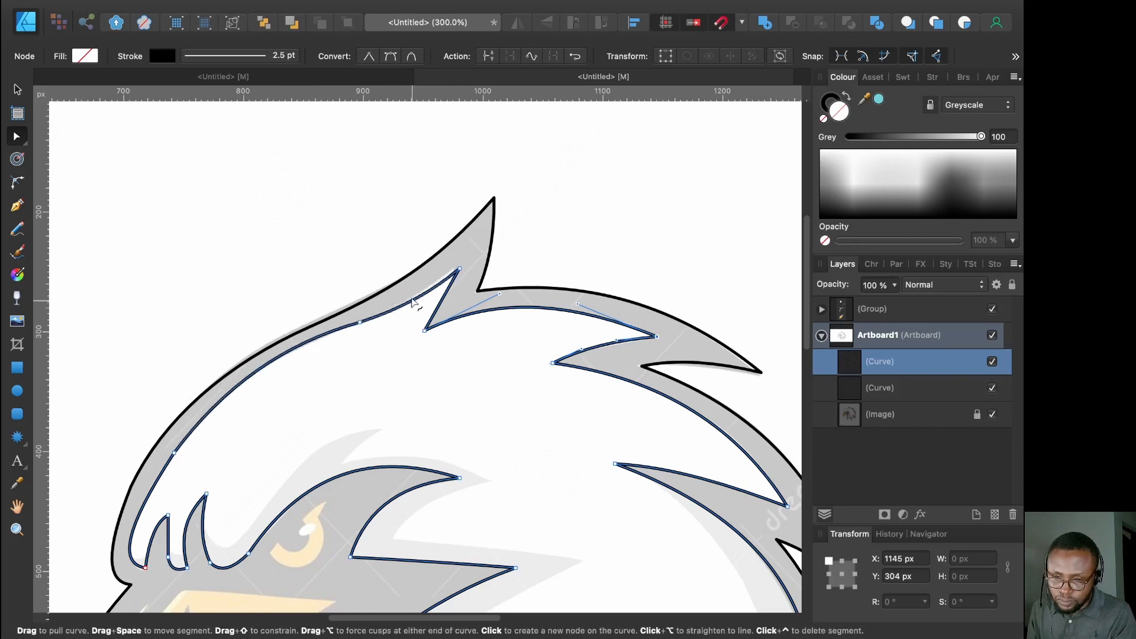
{"action": "left_click", "coordinate": [460, 270]}
{"action": "key", "text": "Left"}
{"action": "key", "text": "Left"}
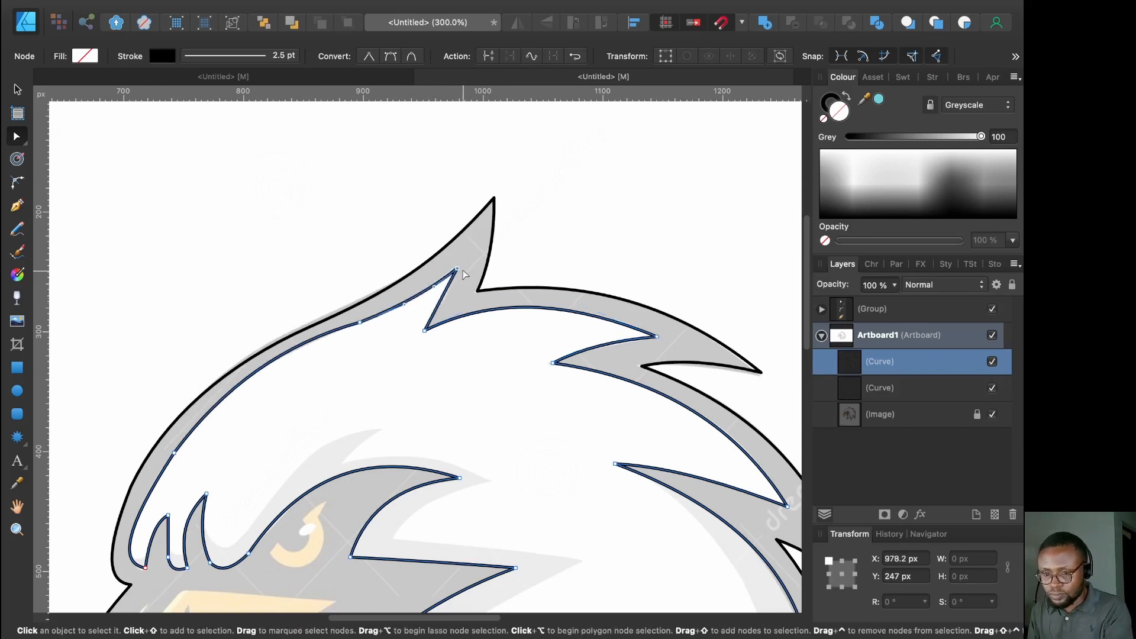
{"action": "left_click", "coordinate": [442, 295]}
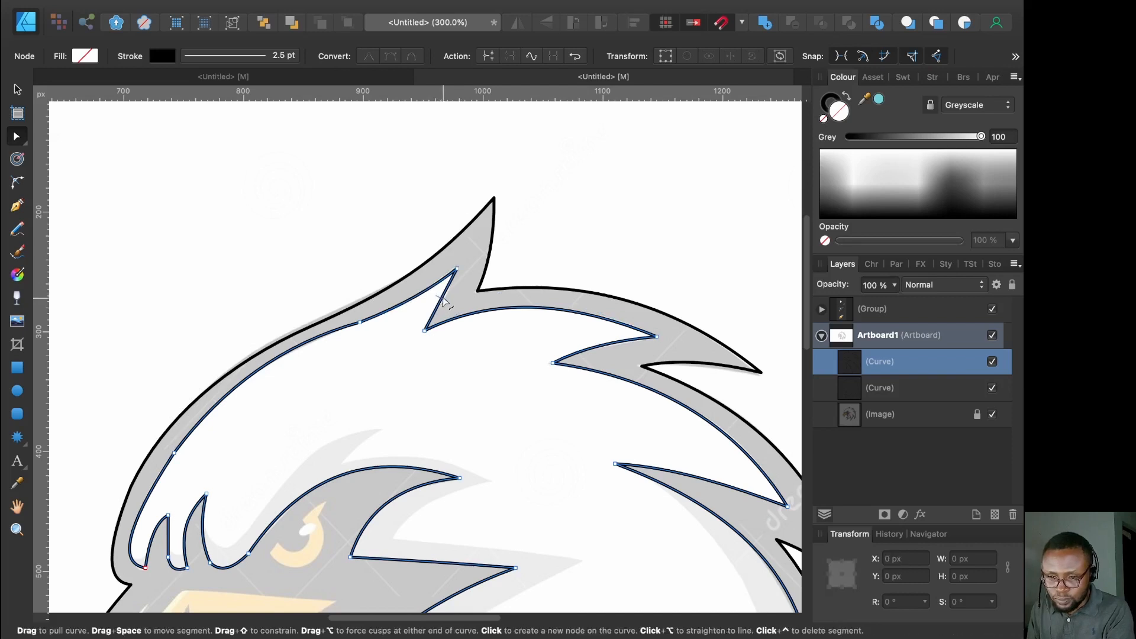
{"action": "left_click_drag", "start_coordinate": [444, 299], "coordinate": [447, 303]}
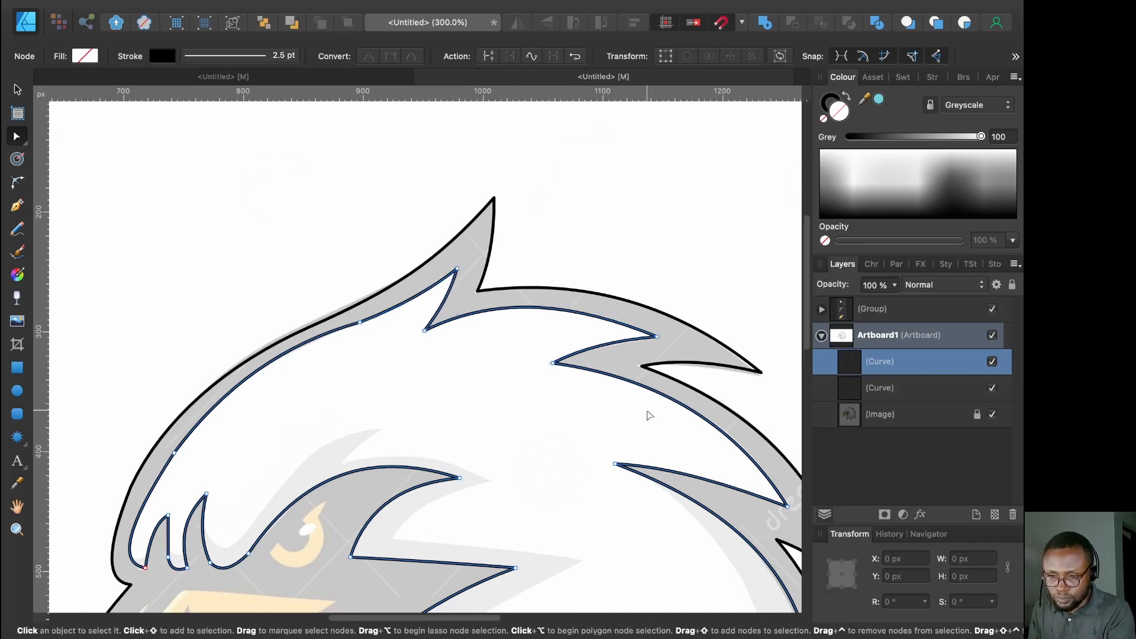
Deselect the inner curve and examine the traced head outline against the reference, both as a whole and around the eye
{"action": "scroll", "coordinate": [649, 415], "scroll_direction": "down", "scroll_amount": 3}
{"action": "scroll", "coordinate": [649, 421], "scroll_direction": "down", "scroll_amount": 10}
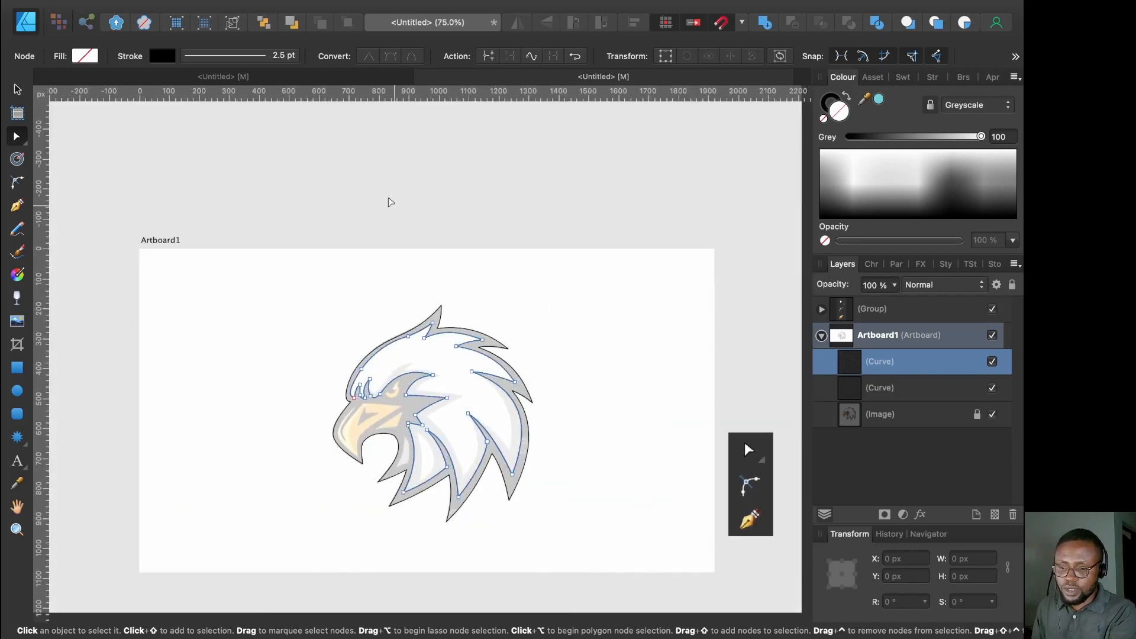
{"action": "left_click", "coordinate": [17, 88]}
{"action": "left_click", "coordinate": [379, 190]}
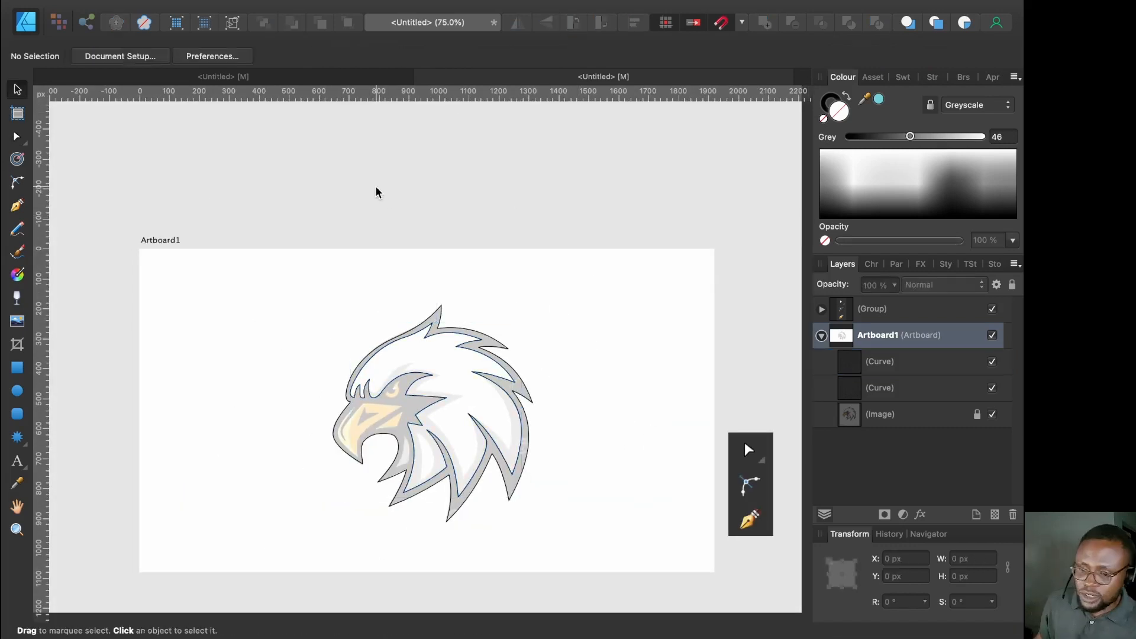
{"action": "key", "text": "super+plus"}
{"action": "key", "text": "super+plus"}
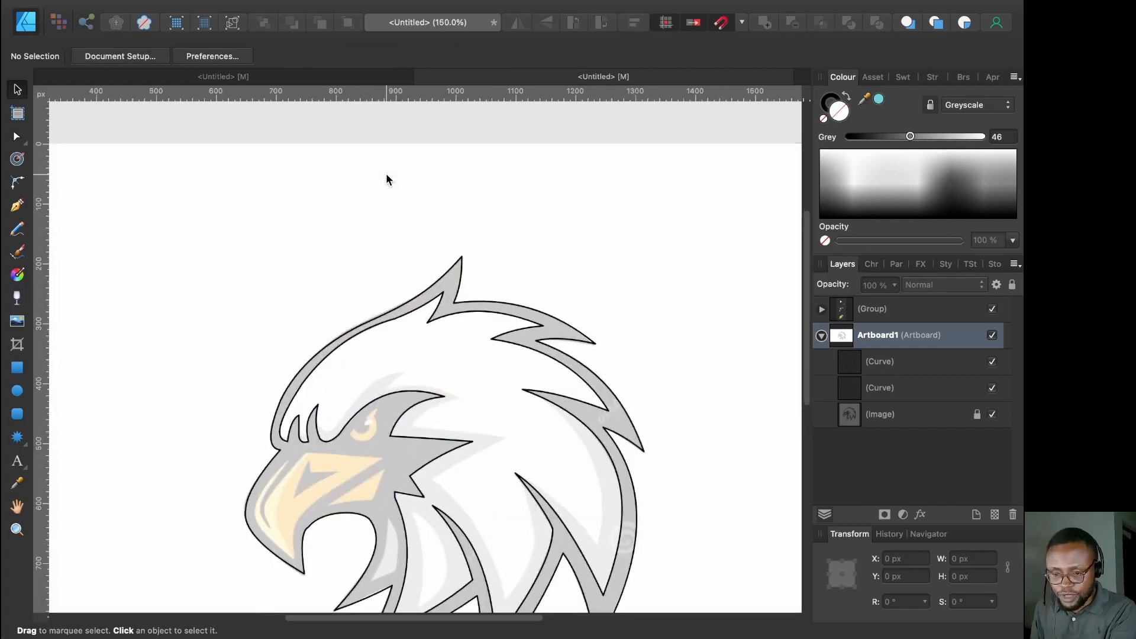
{"action": "scroll", "coordinate": [383, 186], "scroll_direction": "down", "scroll_amount": 1}
{"action": "scroll", "coordinate": [383, 190], "scroll_direction": "down", "scroll_amount": 3}
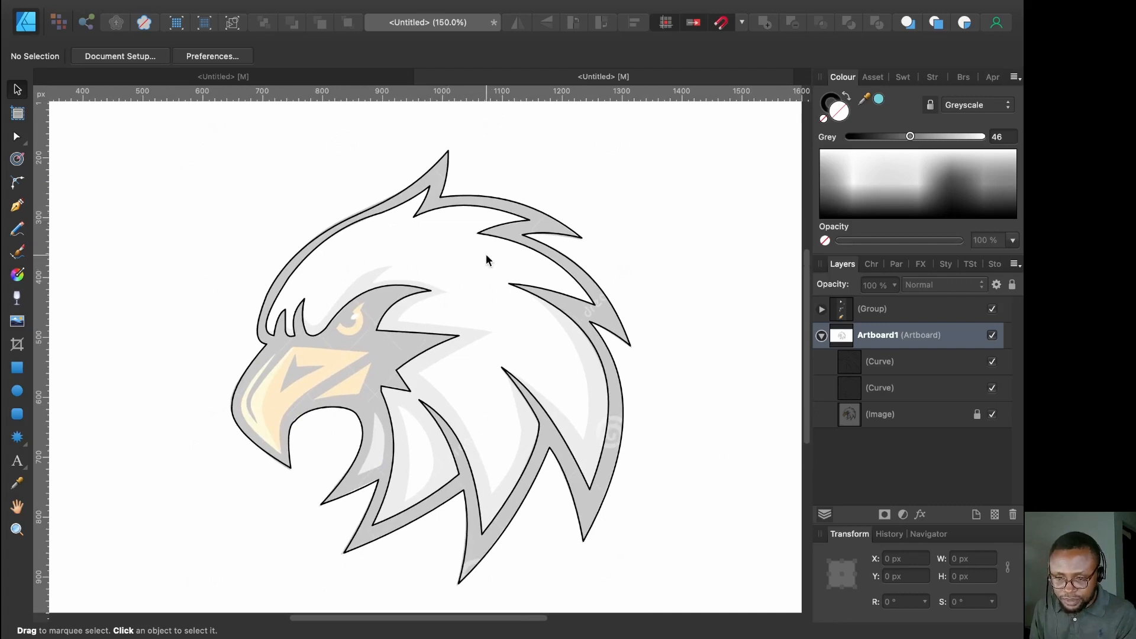
{"action": "scroll", "coordinate": [413, 278], "scroll_direction": "up", "scroll_amount": 1}
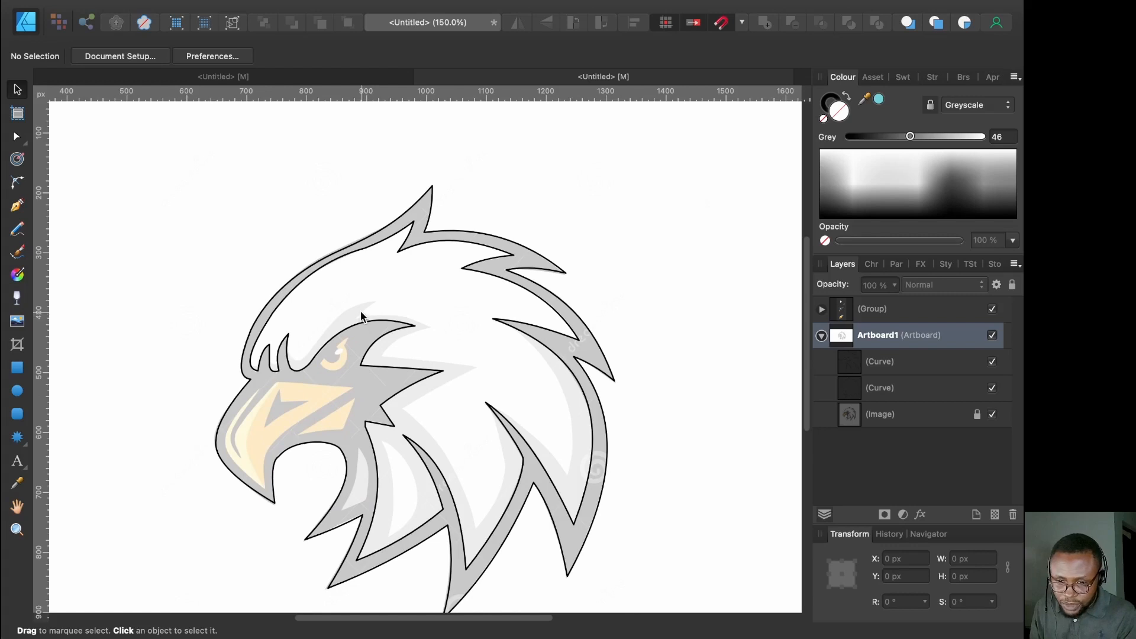
{"action": "scroll", "coordinate": [360, 310], "scroll_direction": "up", "scroll_amount": 2}
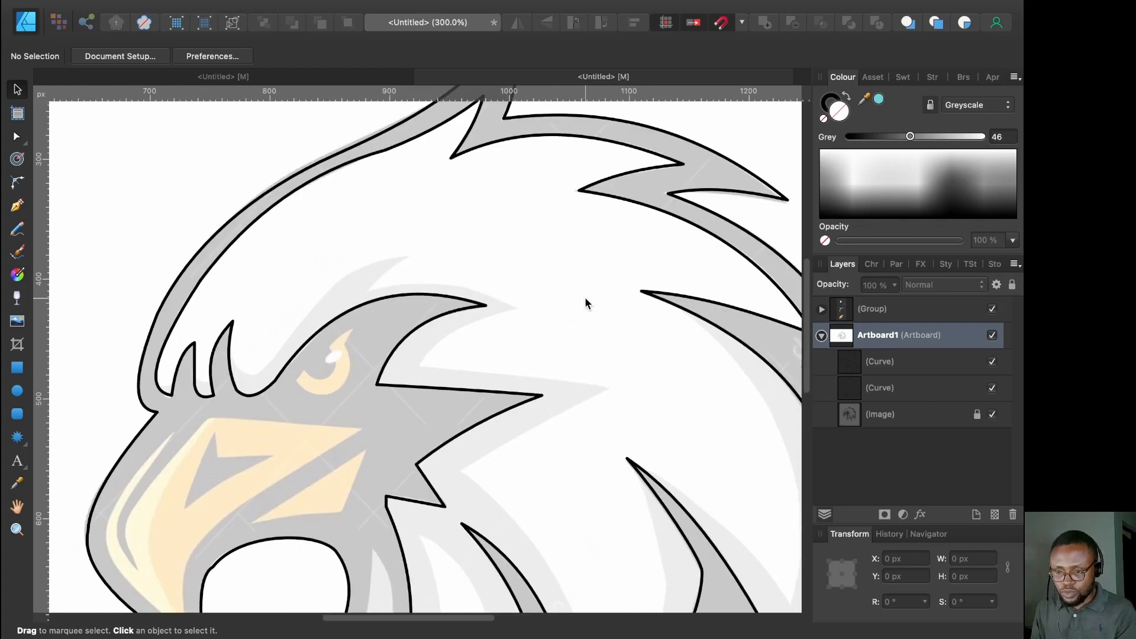
Duplicate the inner head curve in place
{"action": "left_click", "coordinate": [929, 358]}
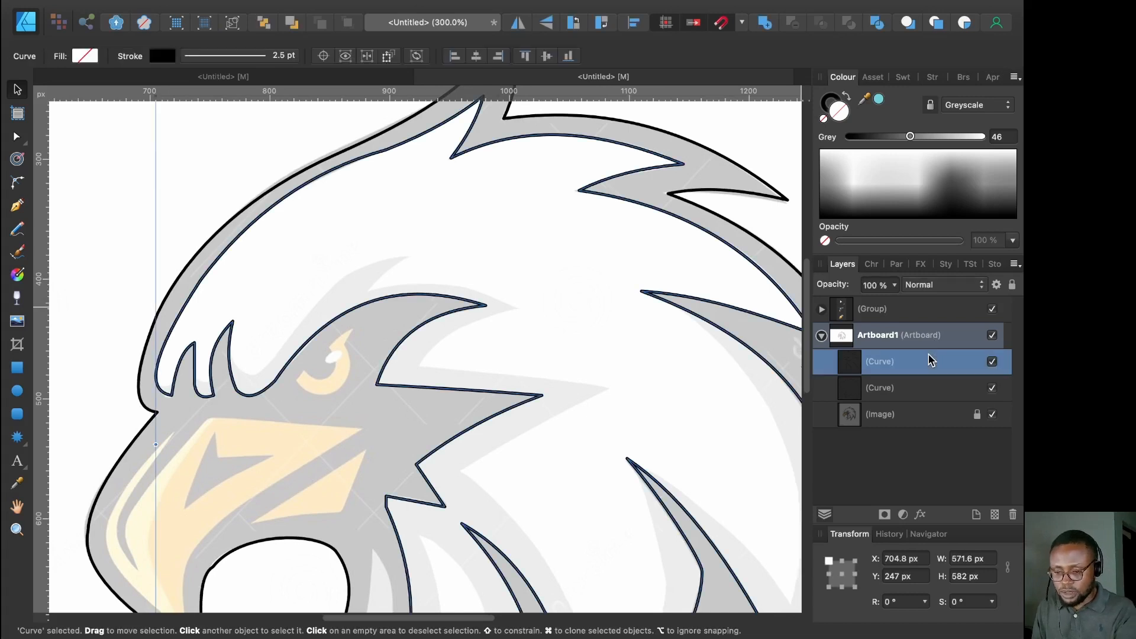
{"action": "key", "text": "super+j"}
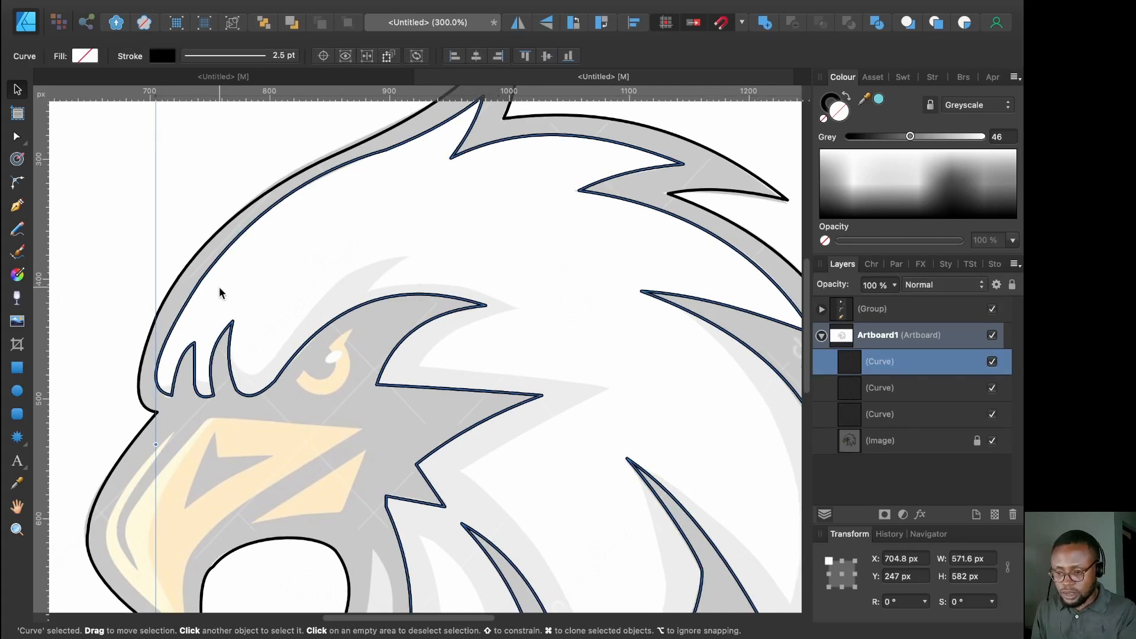
Undo the last added curve and deselect the inner feather outline
{"action": "key", "text": "super+z"}
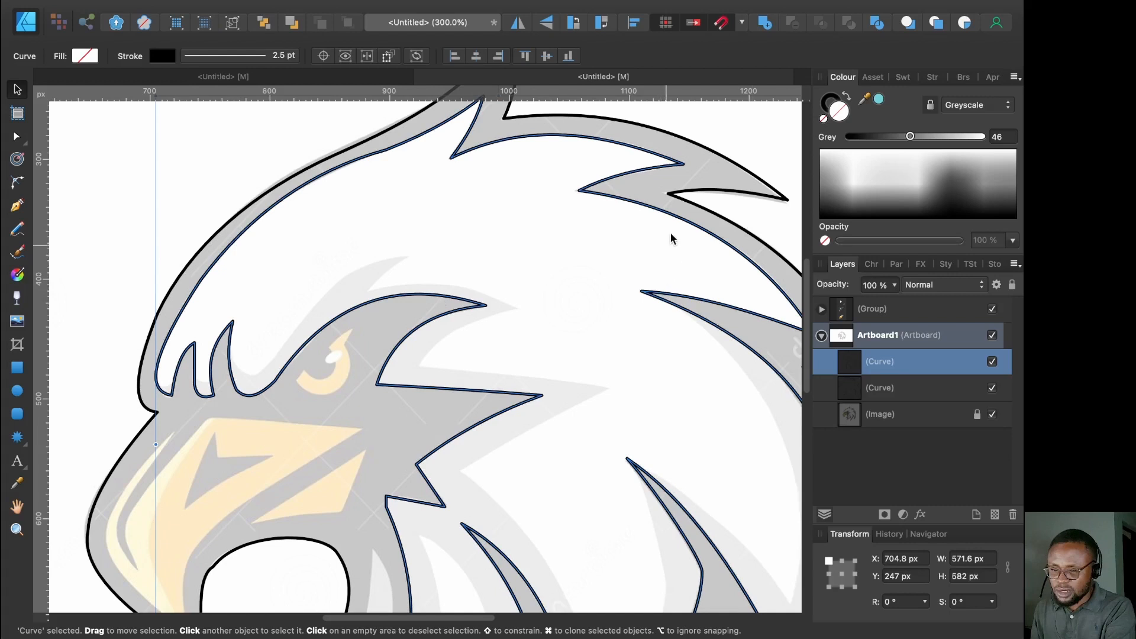
{"action": "key", "text": "super+minus"}
{"action": "key", "text": "super+minus"}
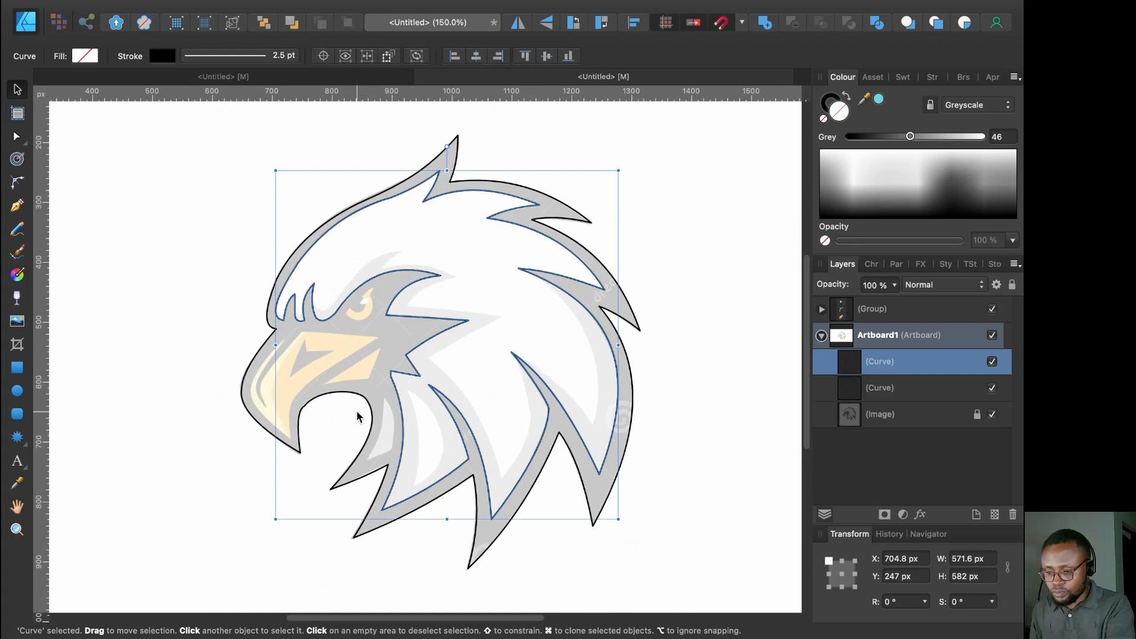
{"action": "key", "text": "super+plus"}
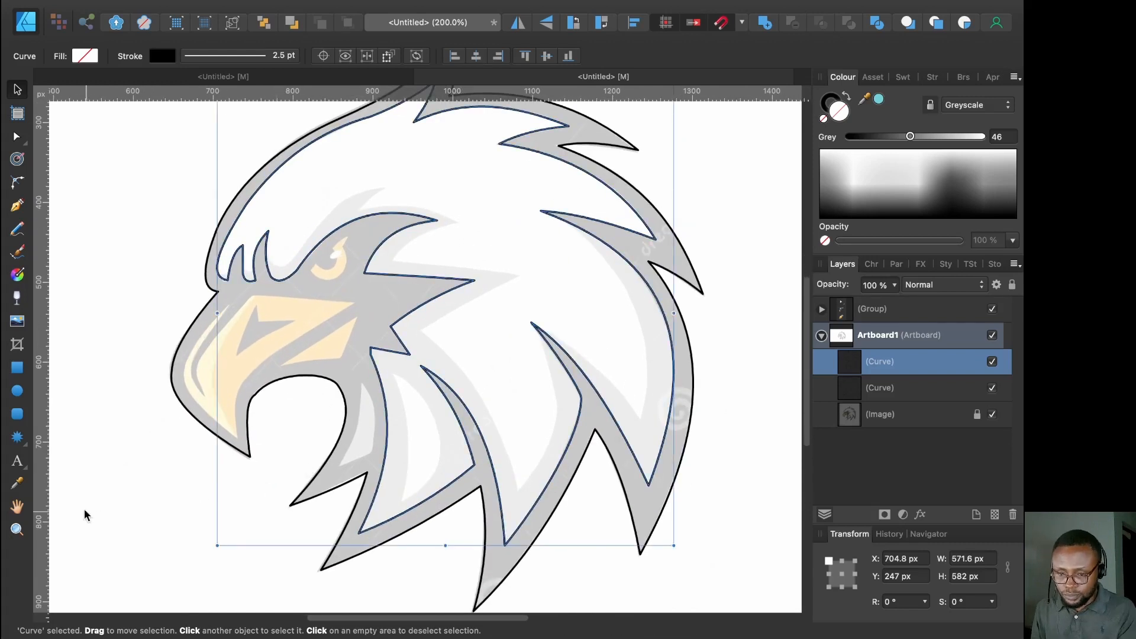
{"action": "left_click", "coordinate": [84, 511]}
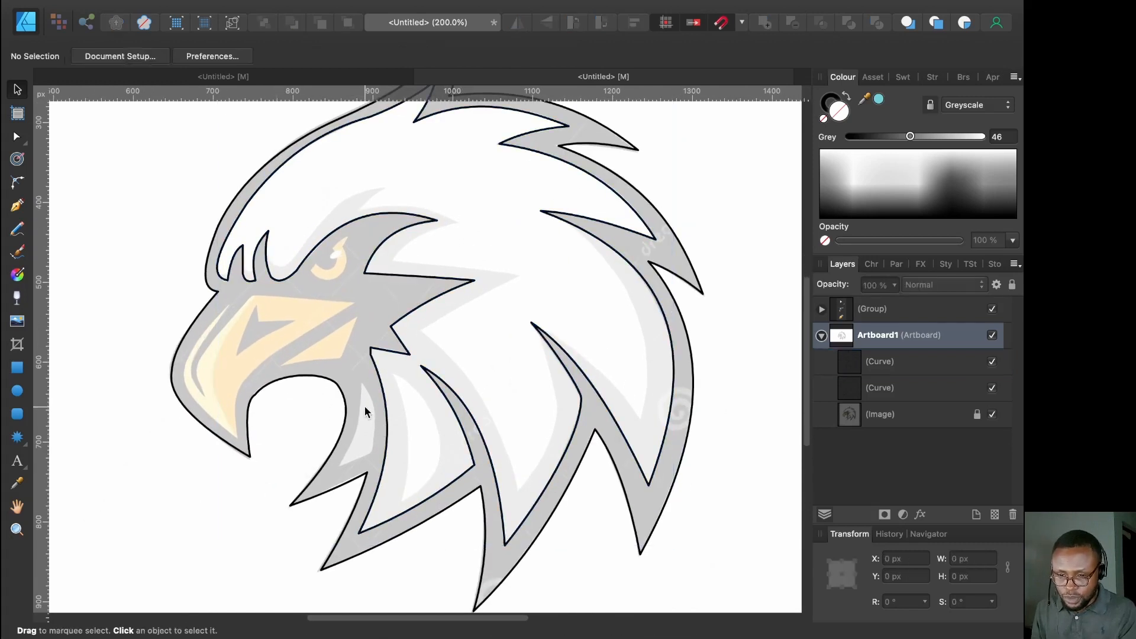
Draw a closed three-node path with the Pen tool over the light throat patch behind the open beak
{"action": "left_click", "coordinate": [16, 207]}
{"action": "key", "text": "super+equal"}
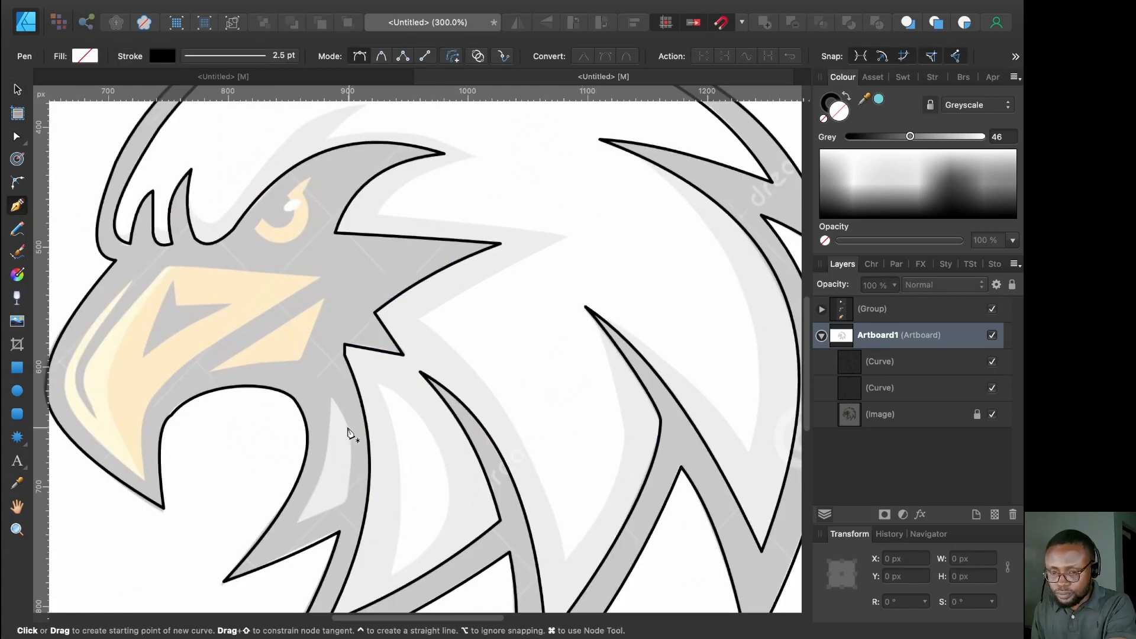
{"action": "left_click", "coordinate": [332, 395]}
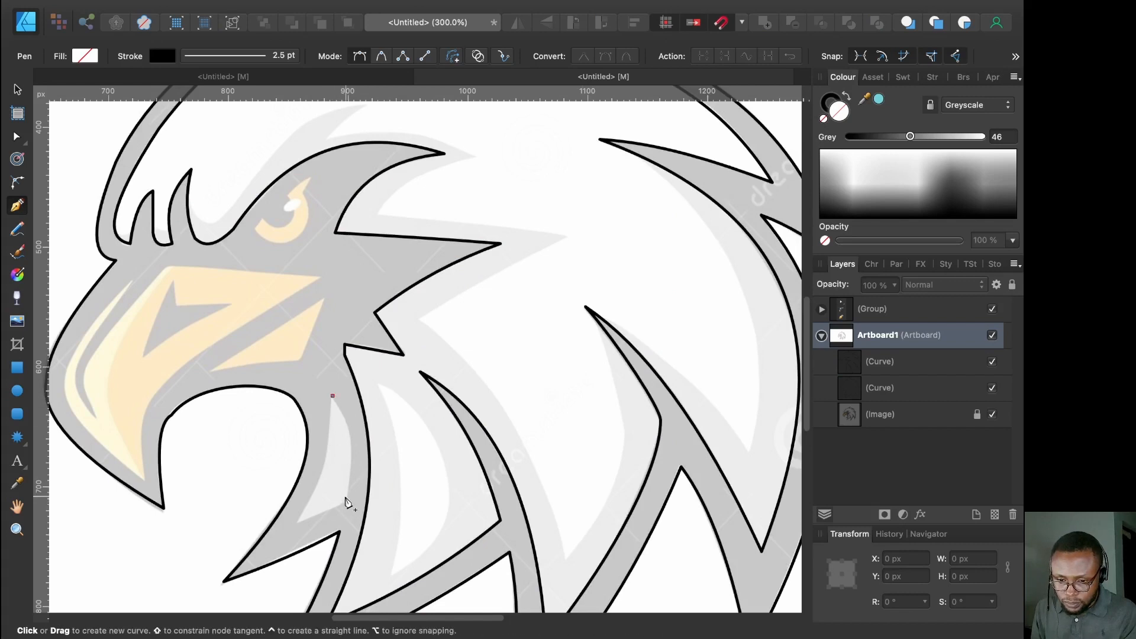
{"action": "left_click", "coordinate": [346, 497]}
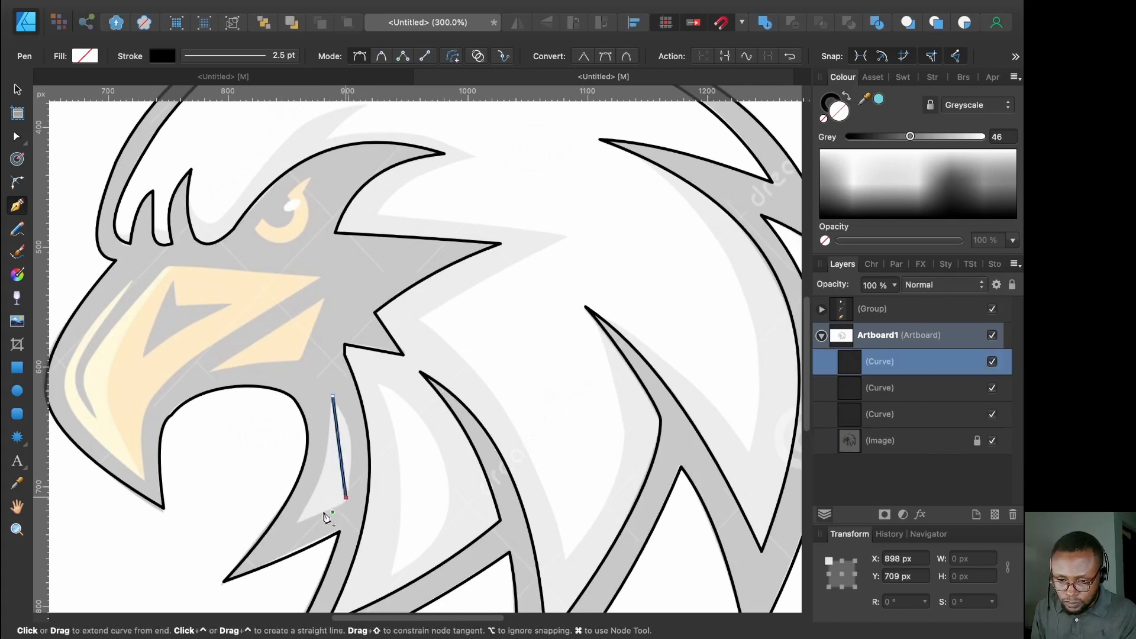
{"action": "left_click", "coordinate": [299, 521]}
{"action": "left_click", "coordinate": [333, 398]}
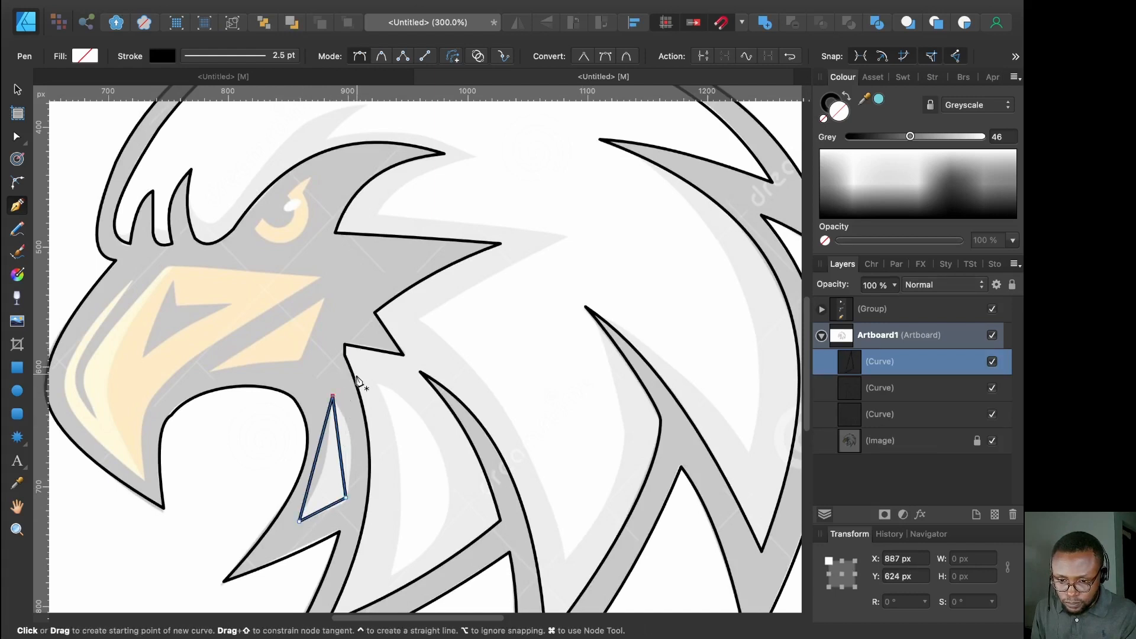
Bend the throat triangle's two long sides to follow the reference patch and convert its lower outer corner to a smart node
{"action": "left_click", "coordinate": [16, 136]}
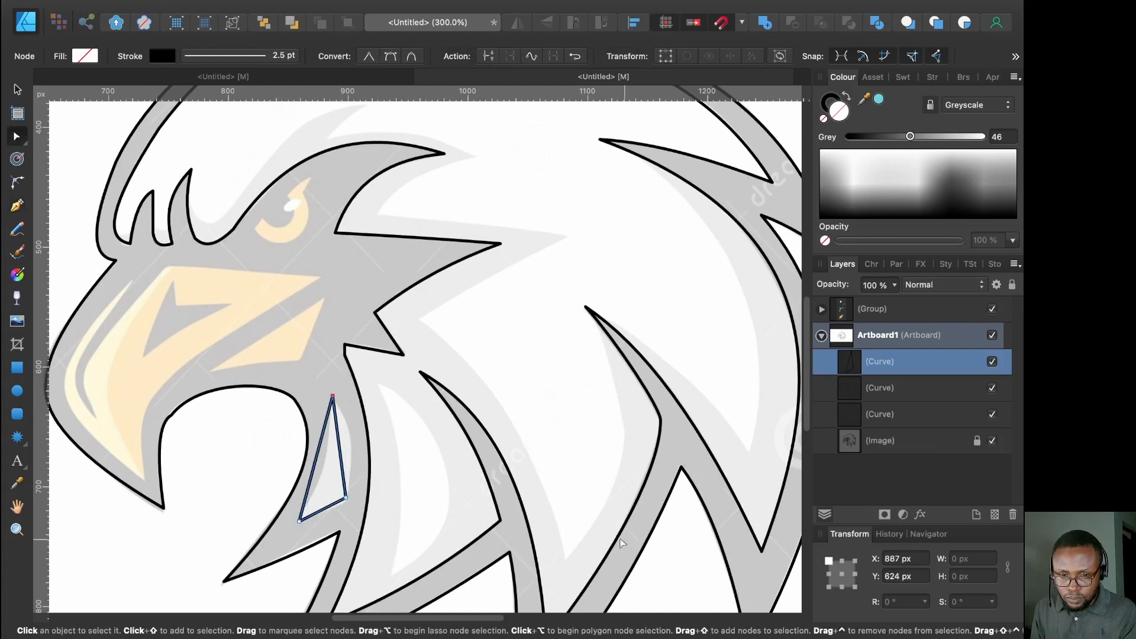
{"action": "left_click_drag", "start_coordinate": [319, 468], "coordinate": [325, 464]}
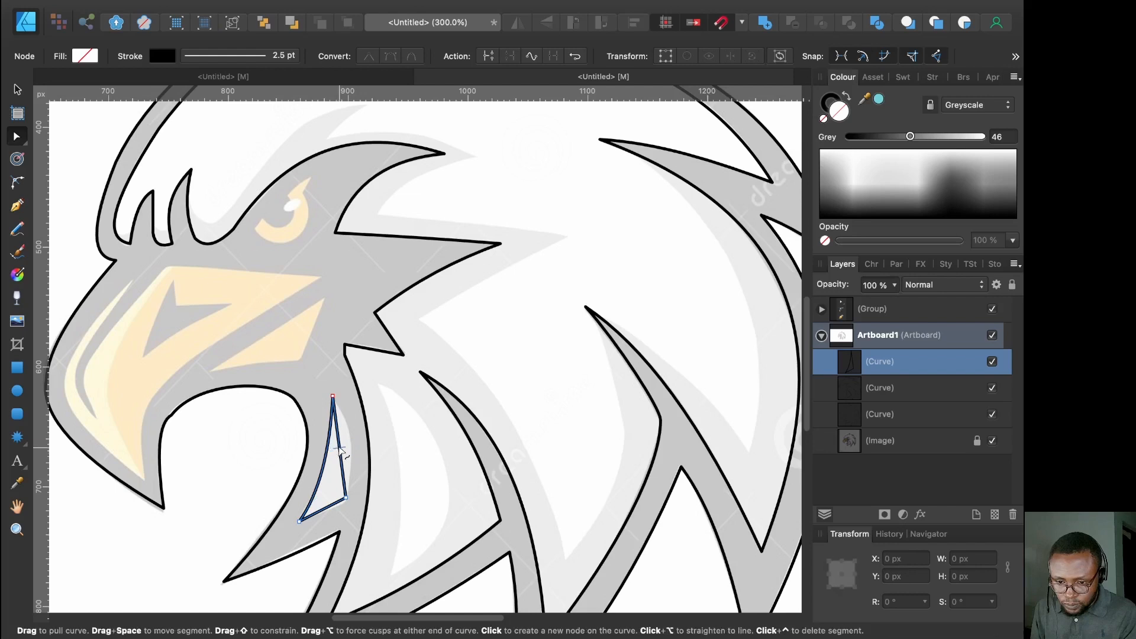
{"action": "left_click_drag", "start_coordinate": [343, 448], "coordinate": [349, 437]}
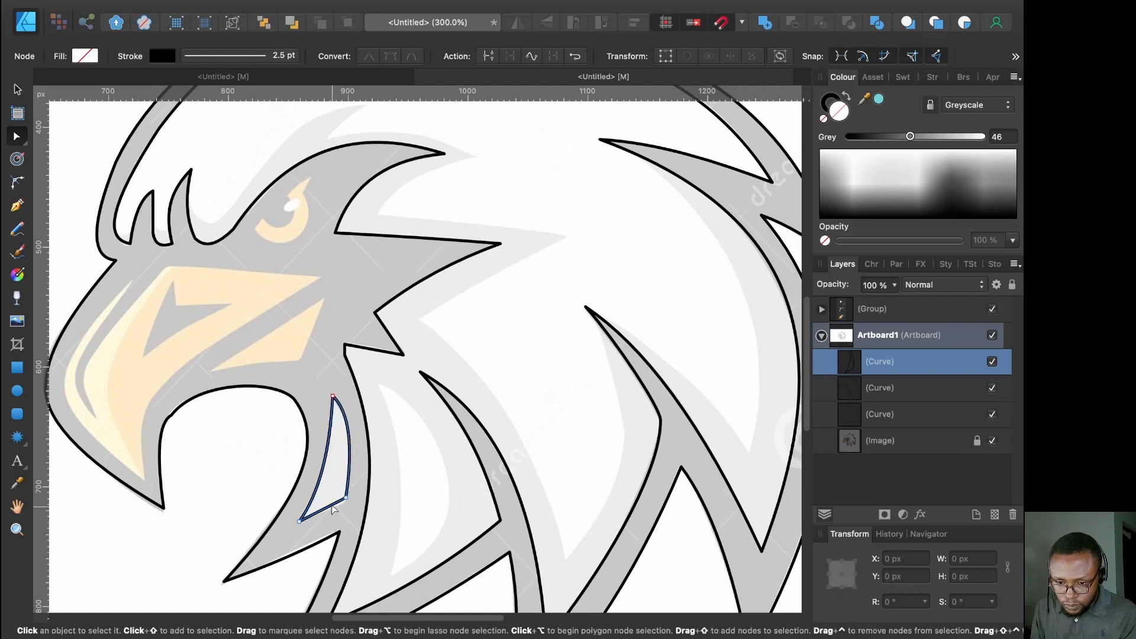
{"action": "left_click", "coordinate": [346, 498]}
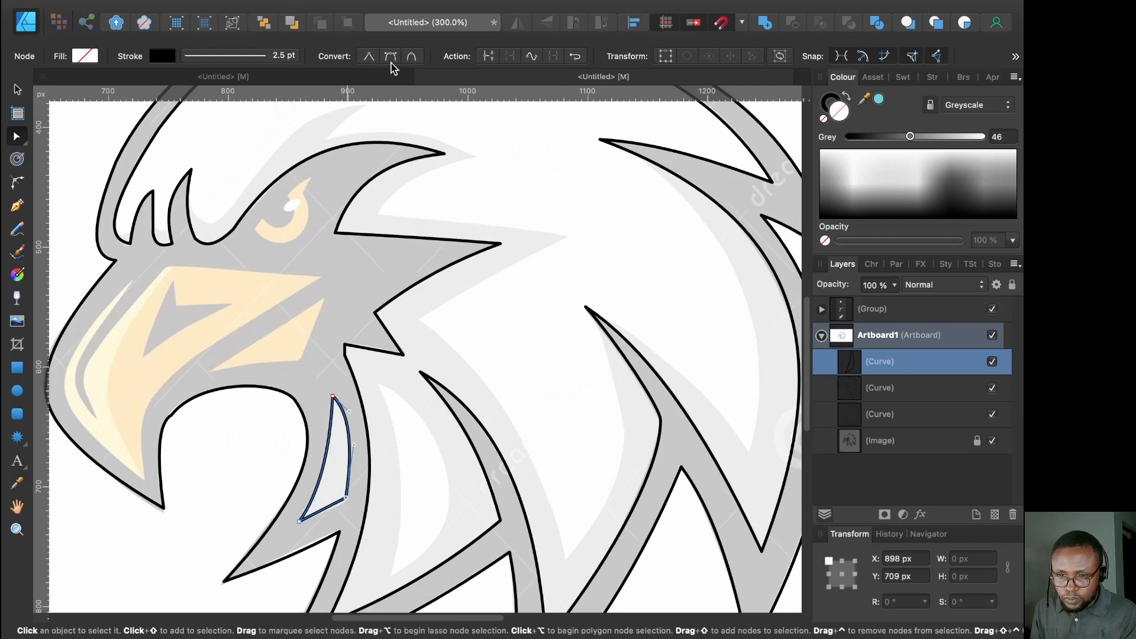
{"action": "left_click", "coordinate": [411, 58]}
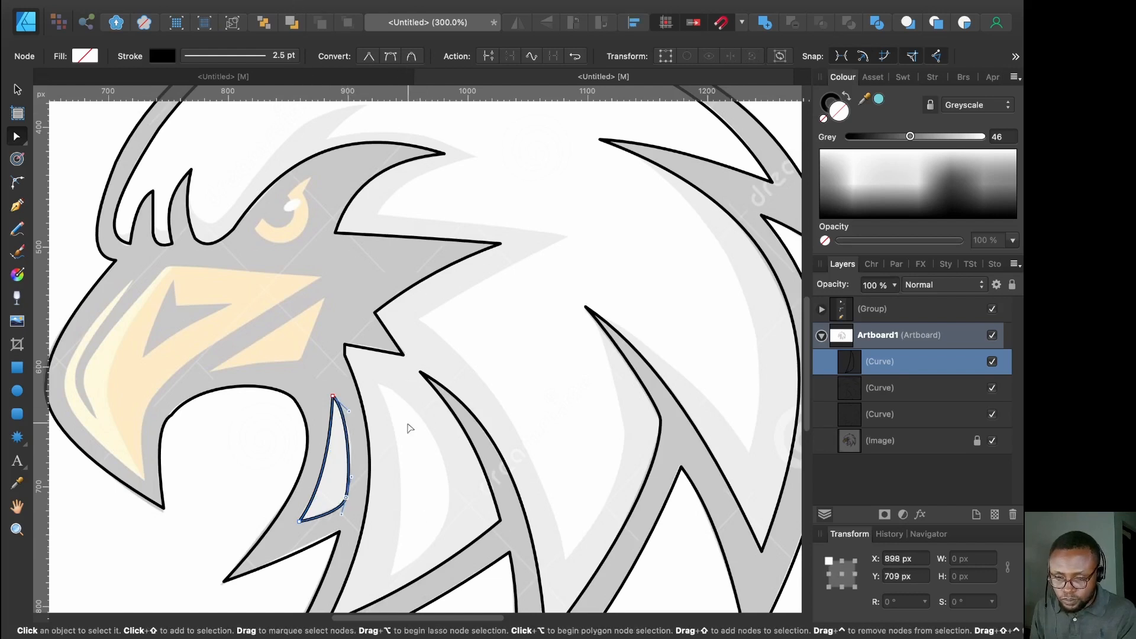
{"action": "left_click", "coordinate": [287, 436]}
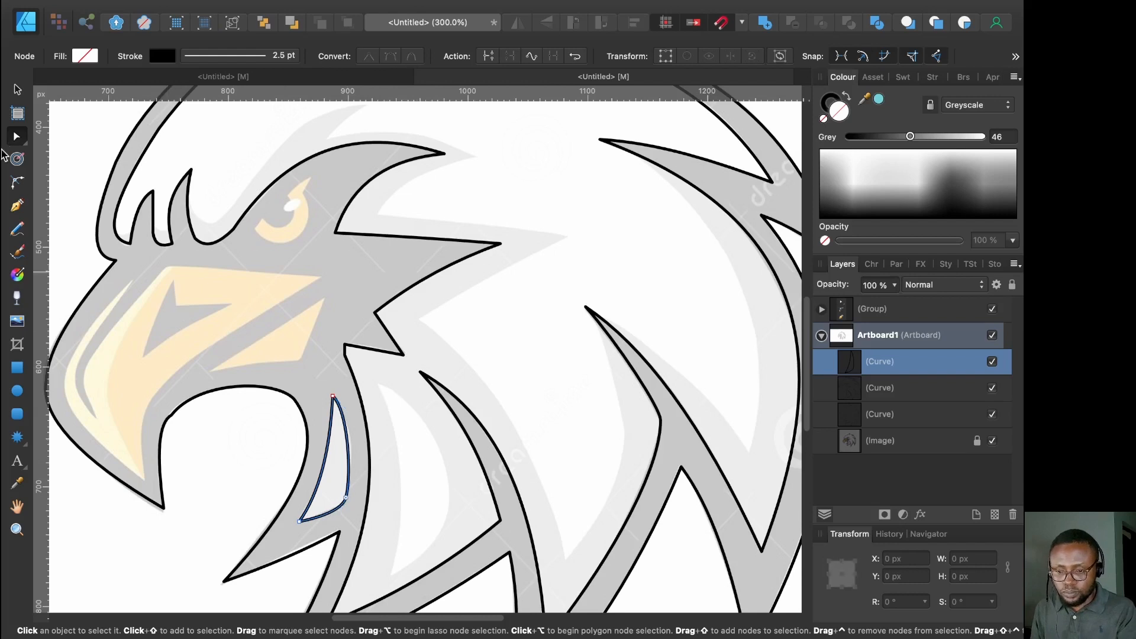
Draw a closed two-node path with the Pen tool between the tips of the white neck feather highlight beside the throat patch
{"action": "left_click", "coordinate": [17, 206]}
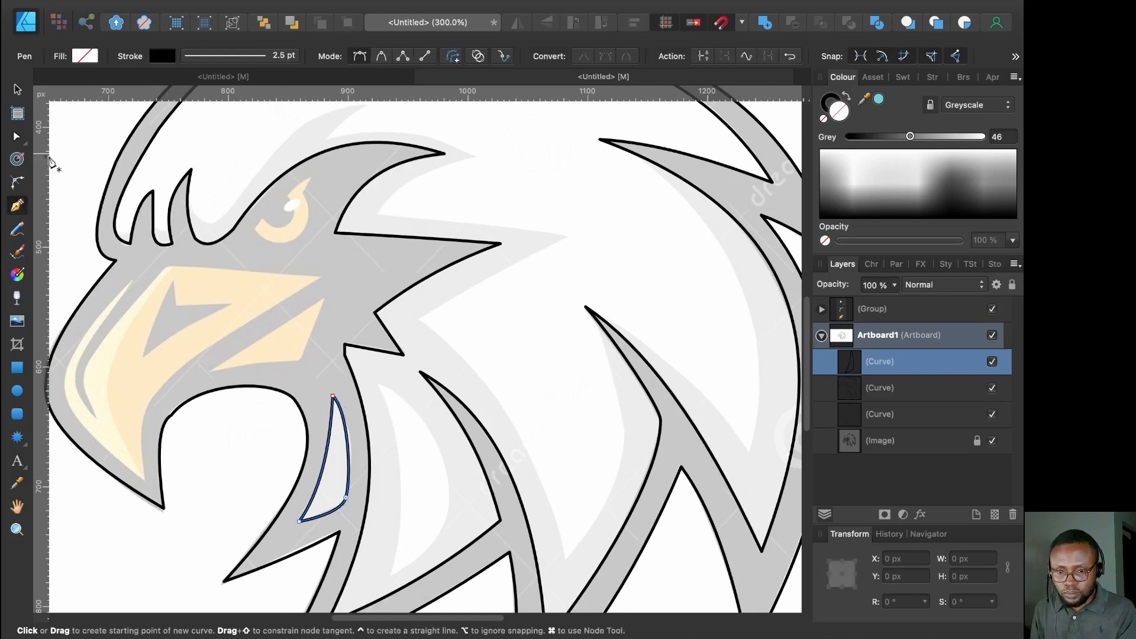
{"action": "key", "text": "Escape"}
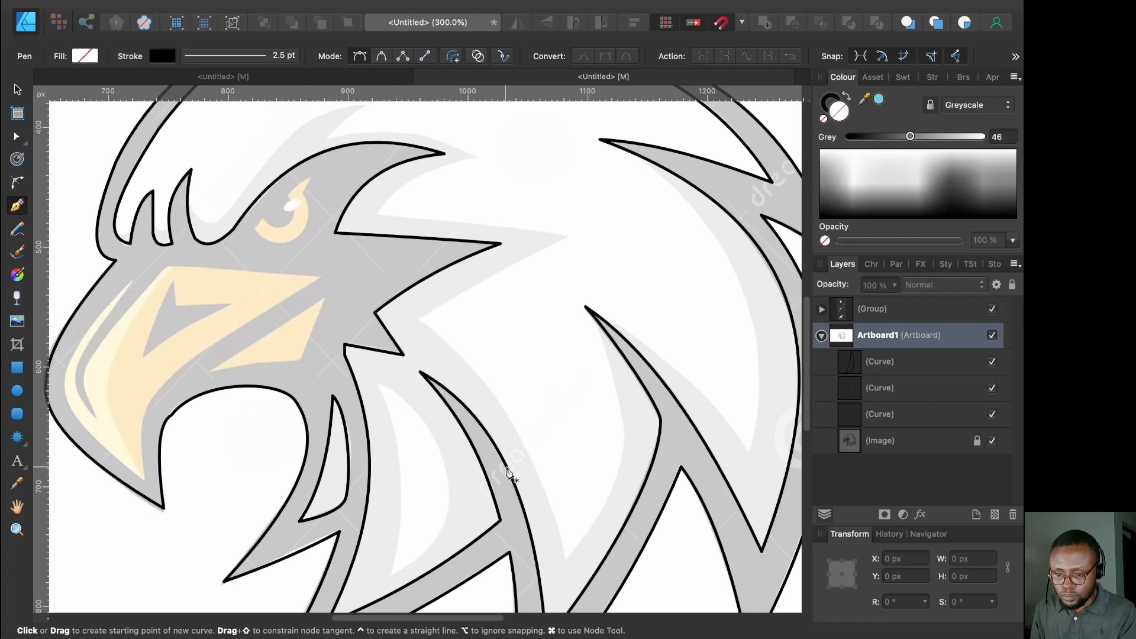
{"action": "scroll", "coordinate": [507, 471], "scroll_direction": "right", "scroll_amount": 3}
{"action": "scroll", "coordinate": [507, 471], "scroll_direction": "down", "scroll_amount": 3}
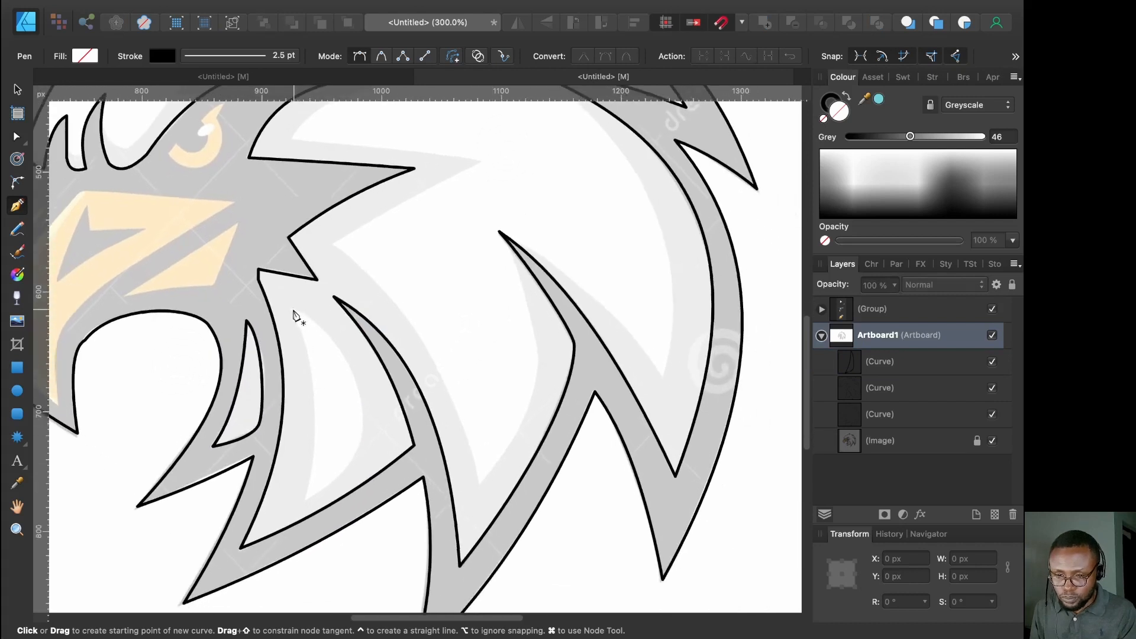
{"action": "left_click", "coordinate": [293, 309]}
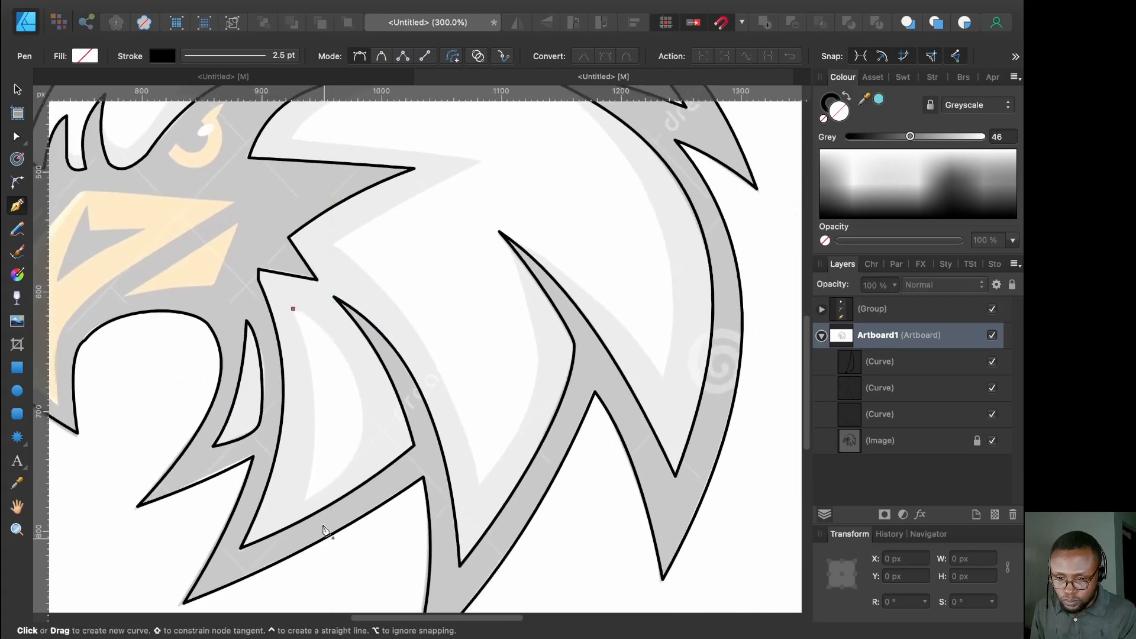
{"action": "left_click", "coordinate": [306, 501]}
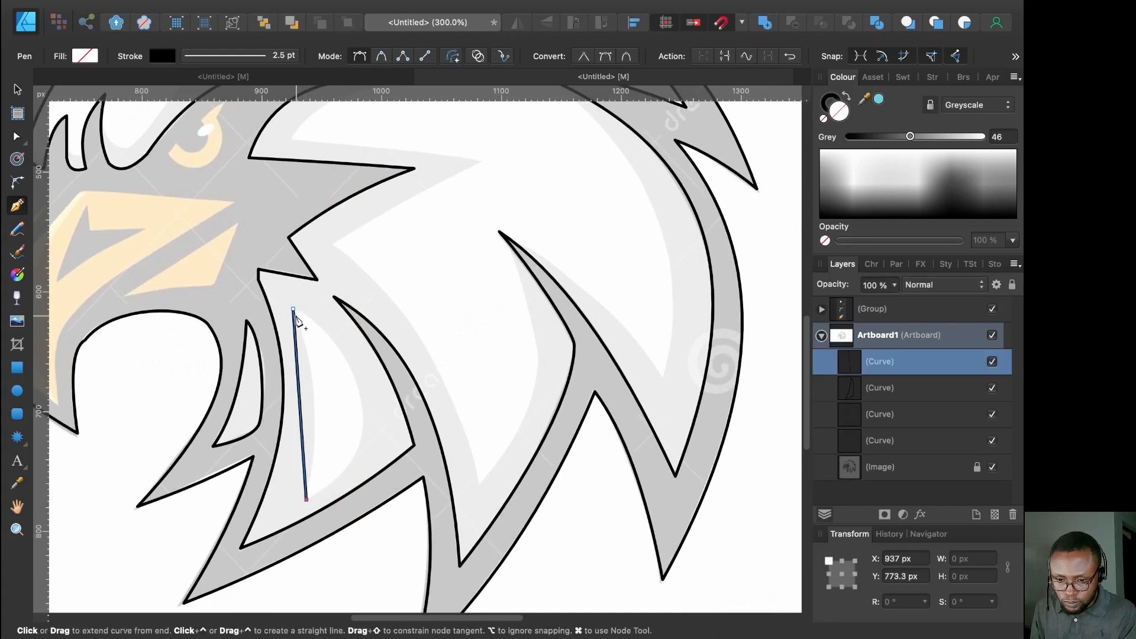
{"action": "left_click", "coordinate": [293, 310]}
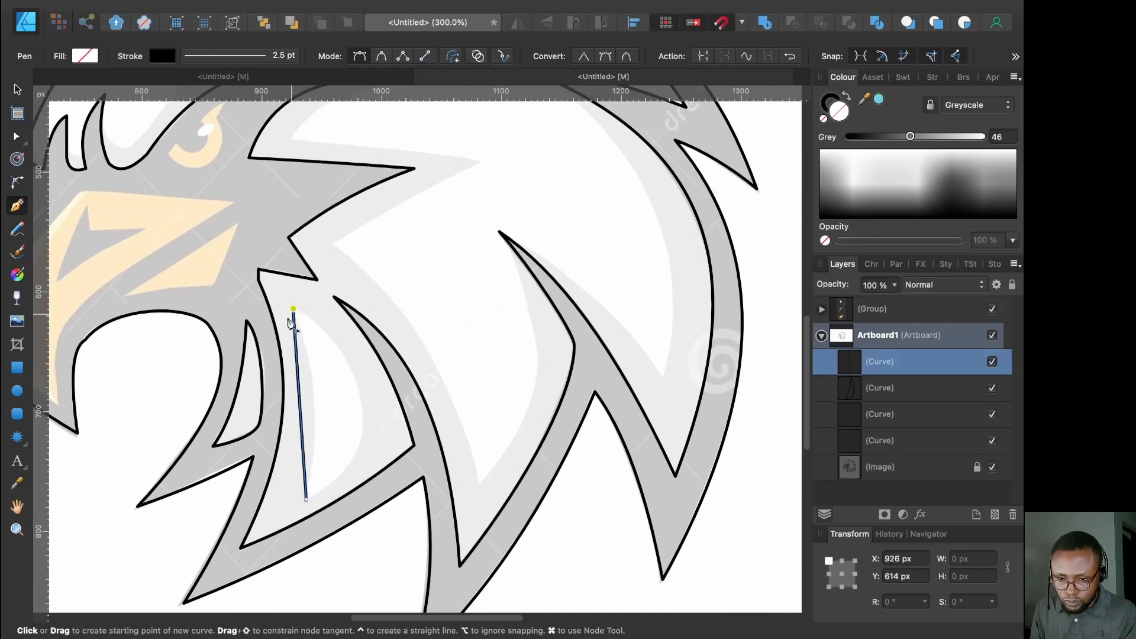
Bend both segments of the neck feather path into a crescent and adjust the outer curve's handles to match the reference
{"action": "left_click", "coordinate": [18, 140]}
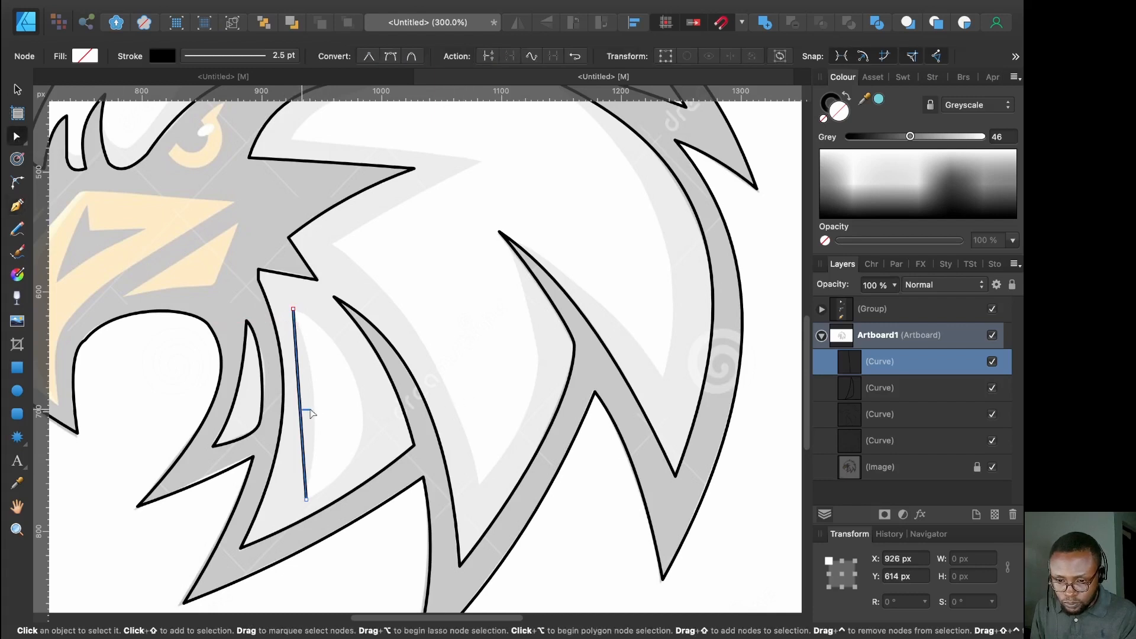
{"action": "left_click_drag", "start_coordinate": [301, 407], "coordinate": [365, 422]}
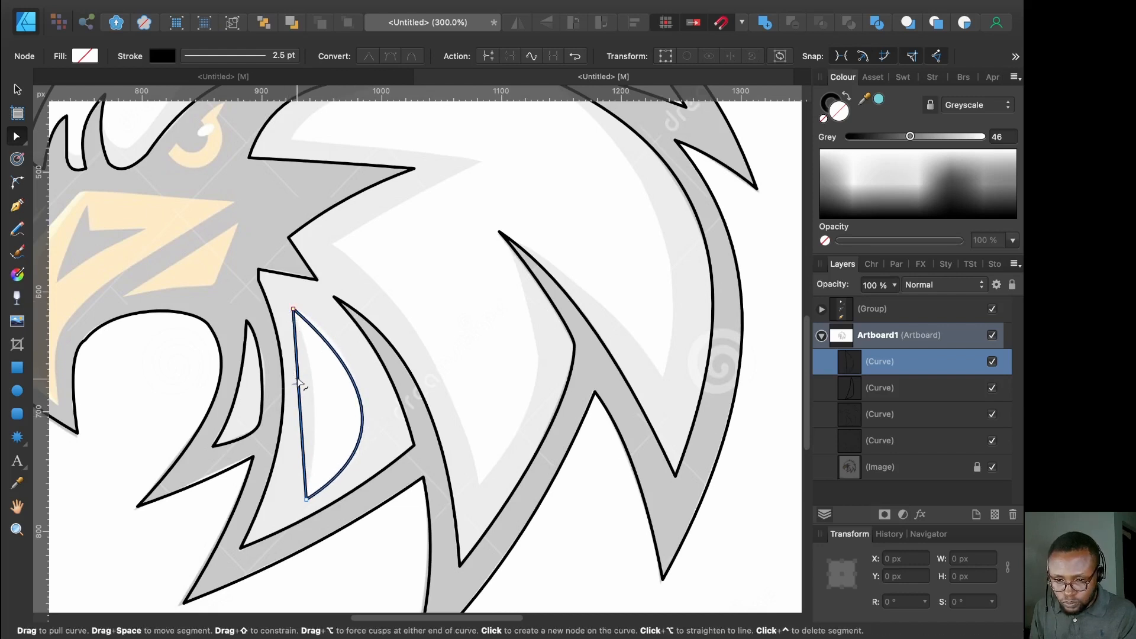
{"action": "left_click_drag", "start_coordinate": [299, 381], "coordinate": [320, 393]}
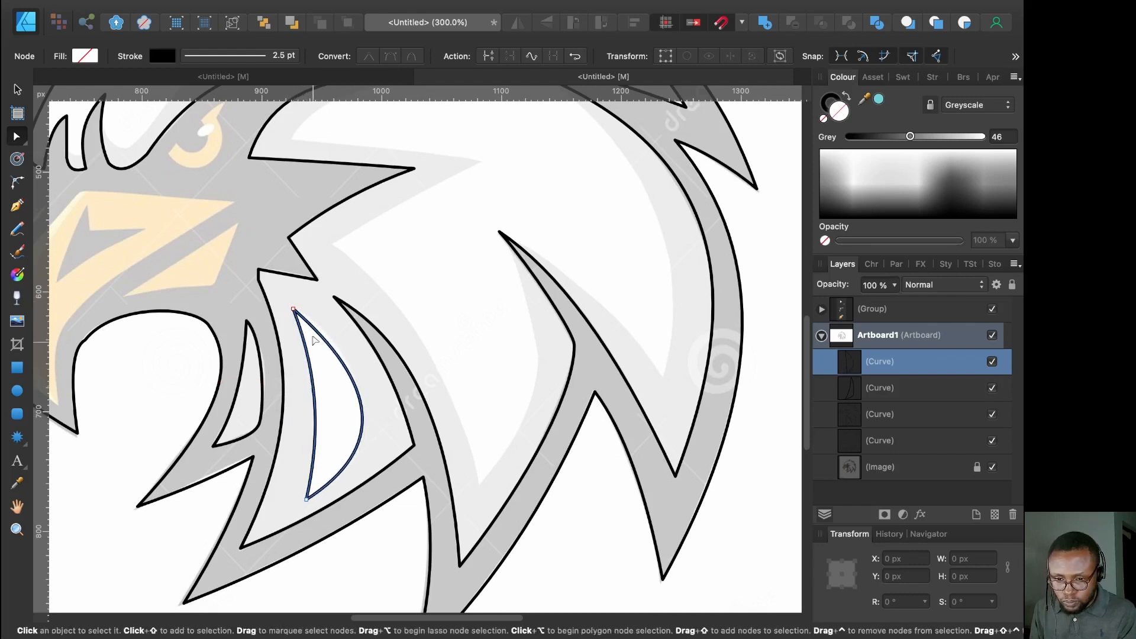
{"action": "left_click", "coordinate": [293, 308]}
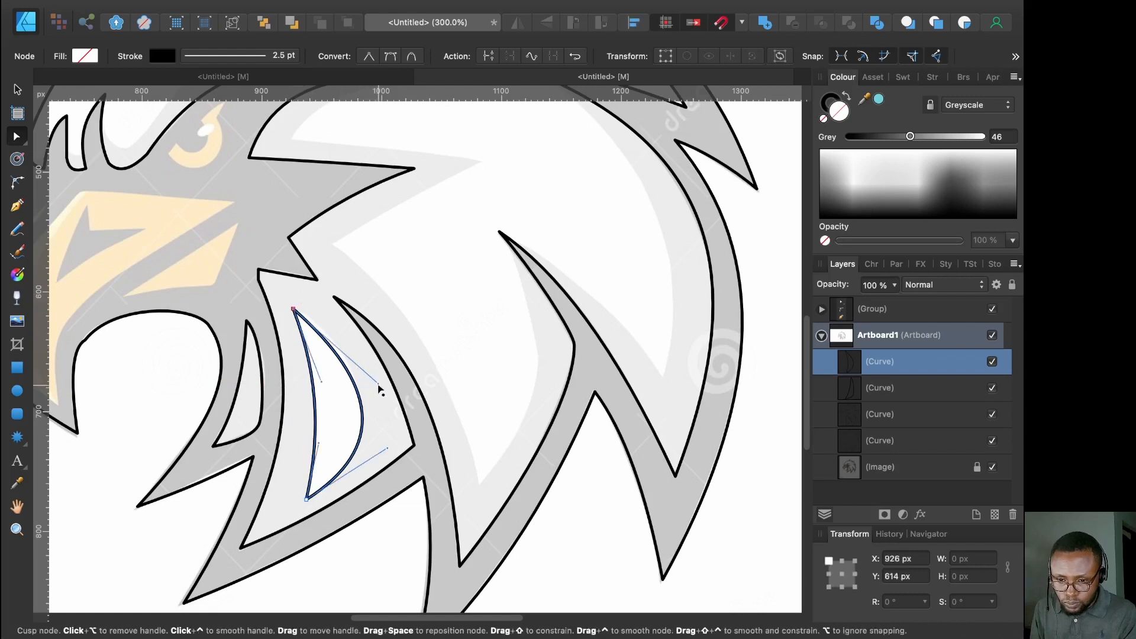
{"action": "left_click_drag", "start_coordinate": [379, 384], "coordinate": [383, 361]}
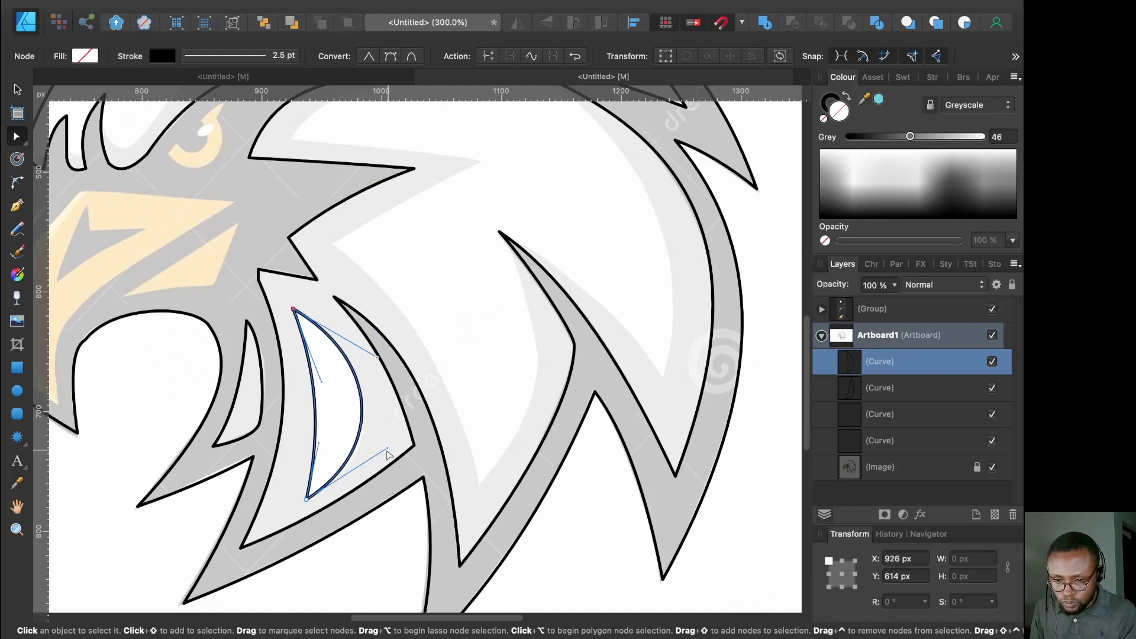
{"action": "left_click", "coordinate": [388, 454]}
{"action": "left_click_drag", "start_coordinate": [387, 454], "coordinate": [376, 453]}
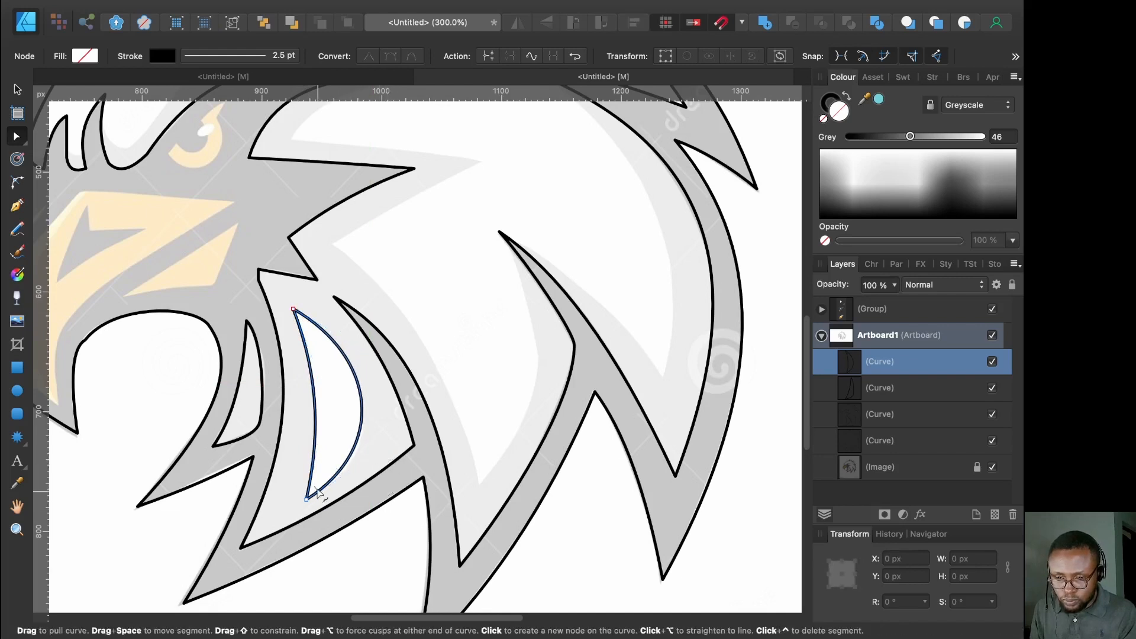
Start a new Pen path at the lower tip of the white neck area and zigzag up the cheek feathers to the brow's rear tip, using five nodes
{"action": "scroll", "coordinate": [562, 414], "scroll_direction": "up", "scroll_amount": 3}
{"action": "scroll", "coordinate": [562, 414], "scroll_direction": "right", "scroll_amount": 2}
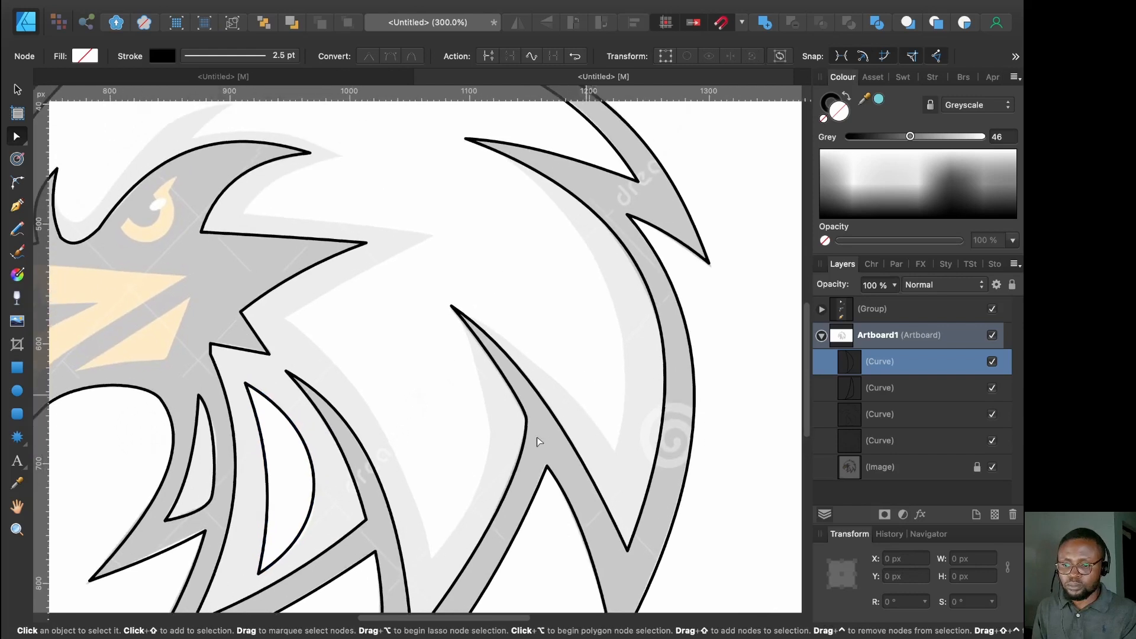
{"action": "left_click", "coordinate": [358, 410]}
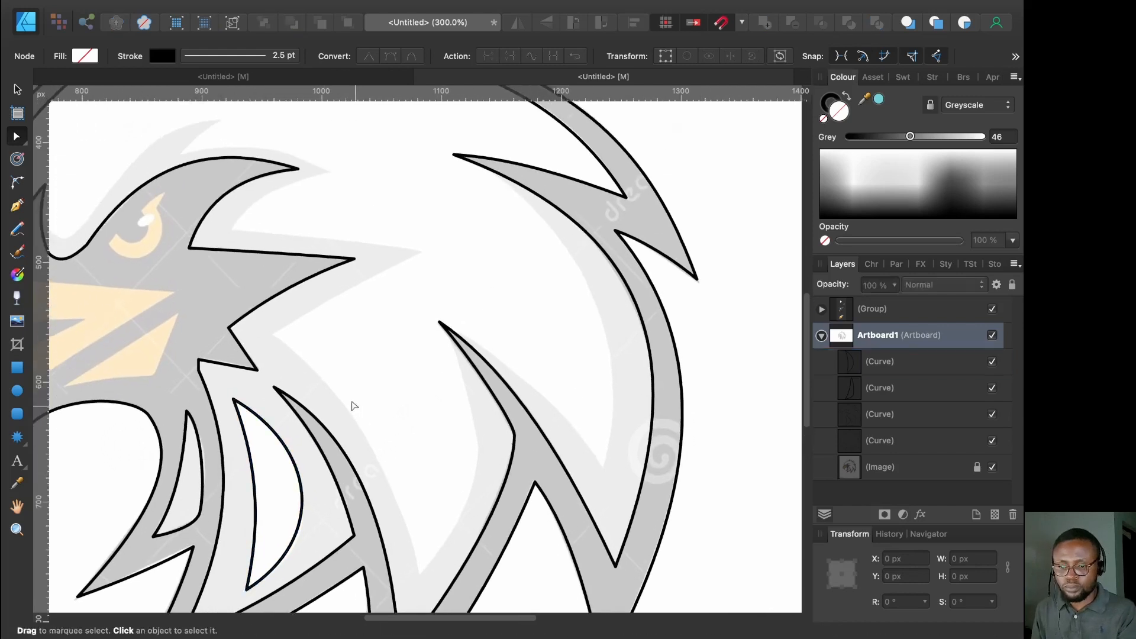
{"action": "left_click", "coordinate": [18, 207]}
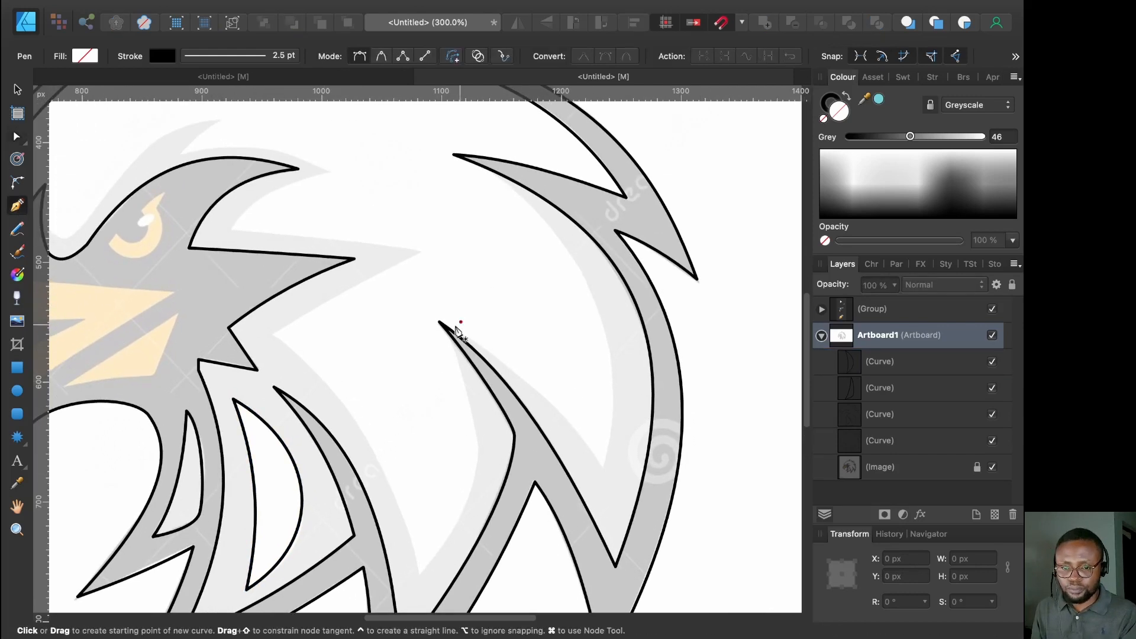
{"action": "left_click", "coordinate": [420, 572]}
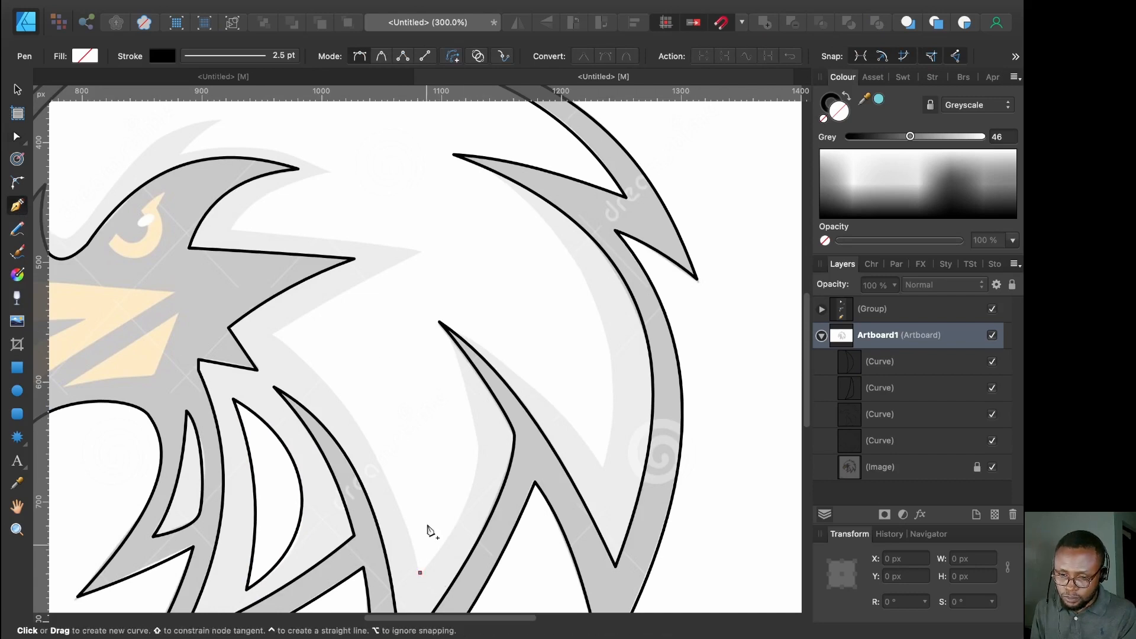
{"action": "left_click", "coordinate": [273, 335]}
{"action": "left_click", "coordinate": [420, 252]}
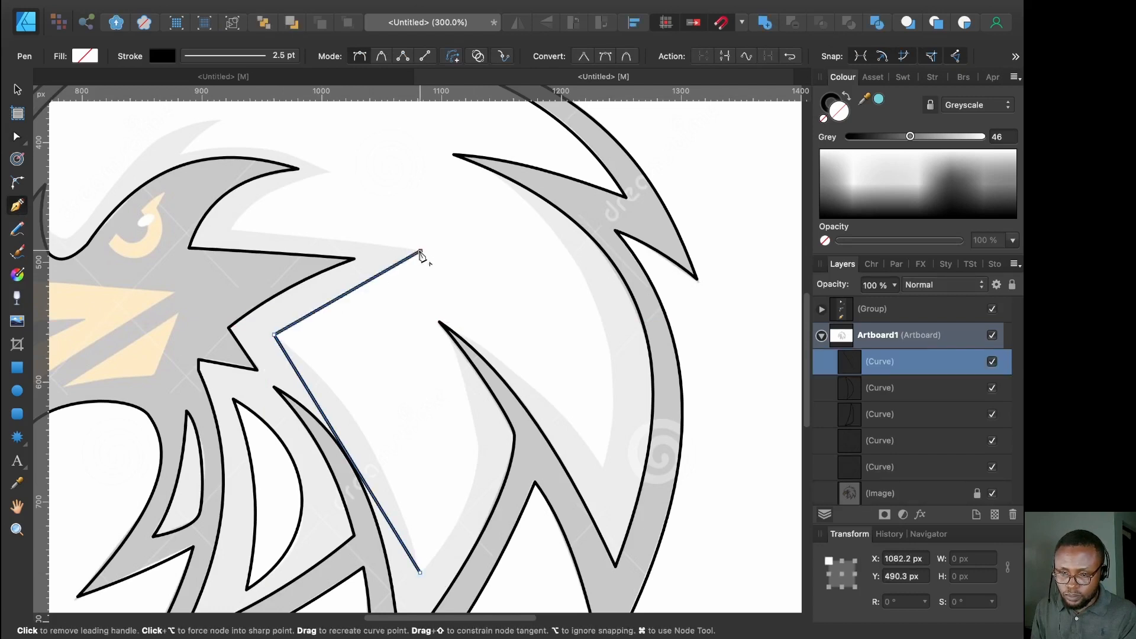
{"action": "left_click", "coordinate": [232, 228]}
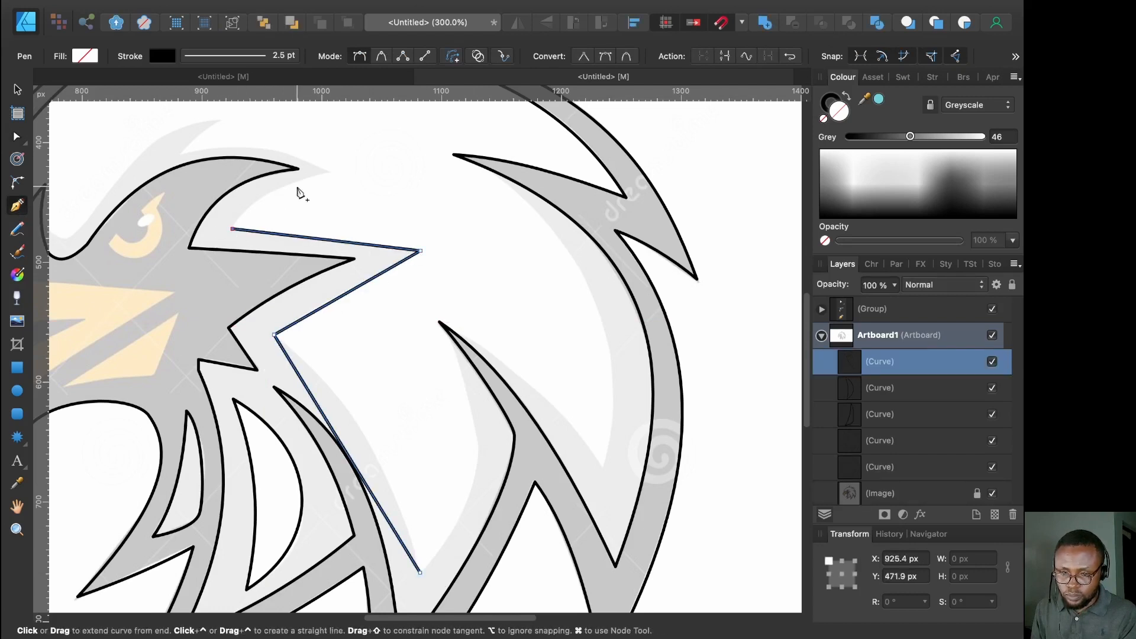
{"action": "left_click", "coordinate": [328, 170]}
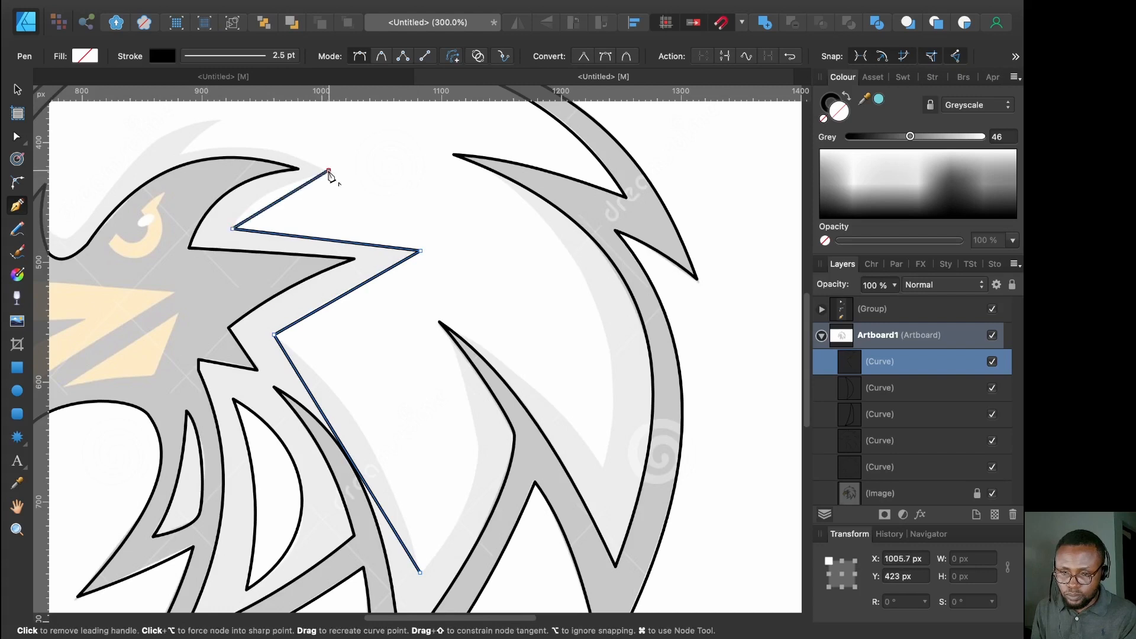
Extend the path with four nodes along the light shading above the brow and up to the tip of the nearest forehead tuft
{"action": "scroll", "coordinate": [330, 172], "scroll_direction": "up", "scroll_amount": 4}
{"action": "scroll", "coordinate": [329, 171], "scroll_direction": "left", "scroll_amount": 2}
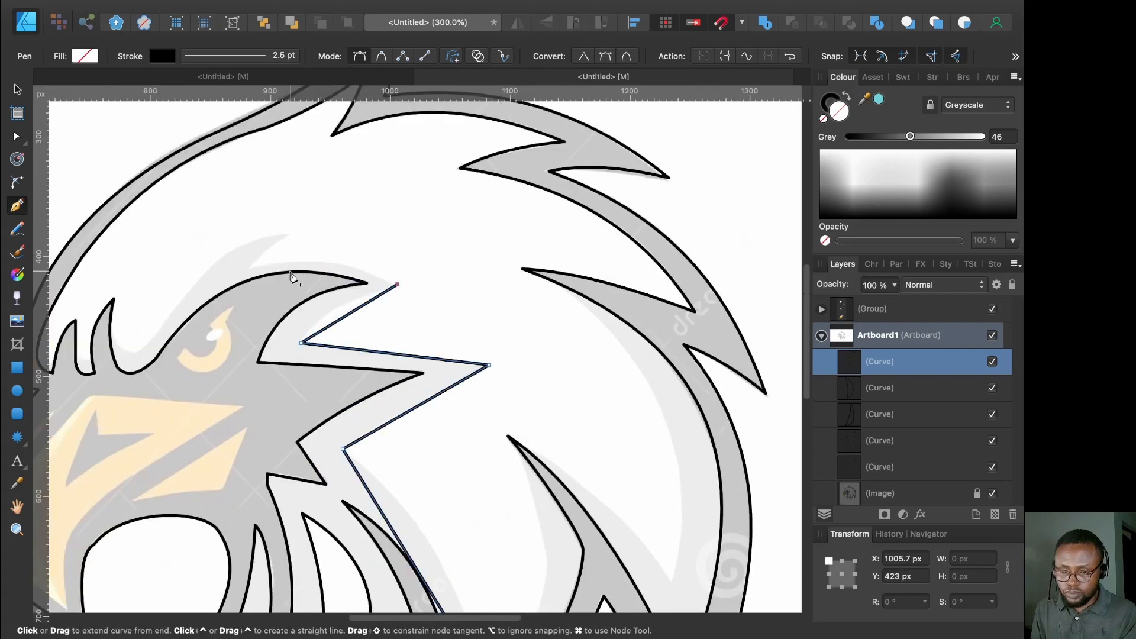
{"action": "left_click", "coordinate": [251, 266]}
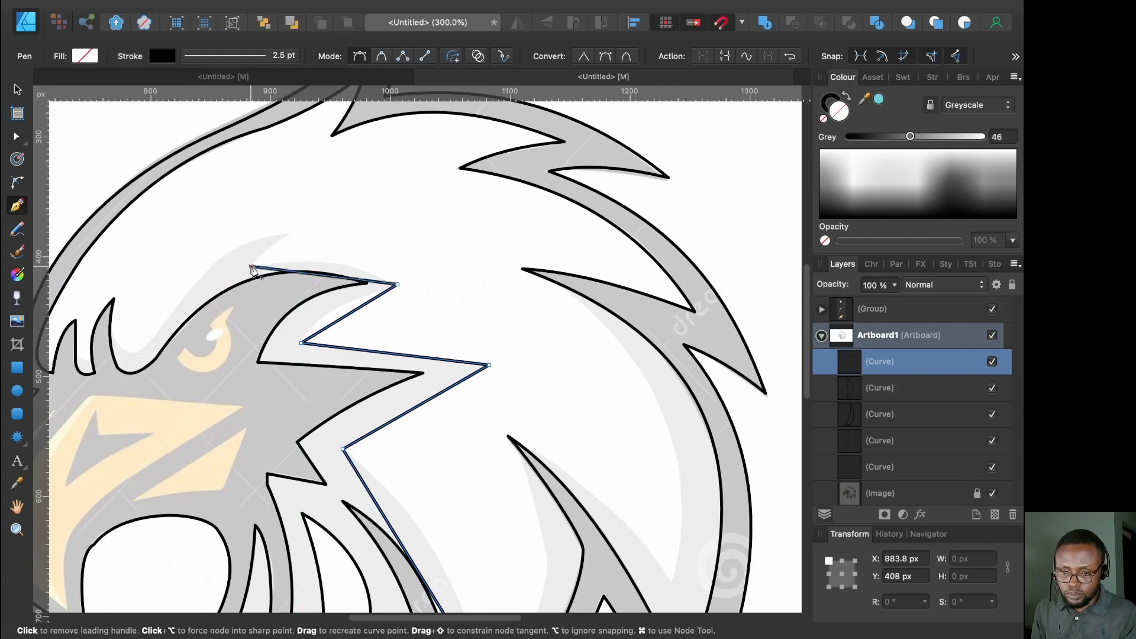
{"action": "left_click", "coordinate": [288, 234]}
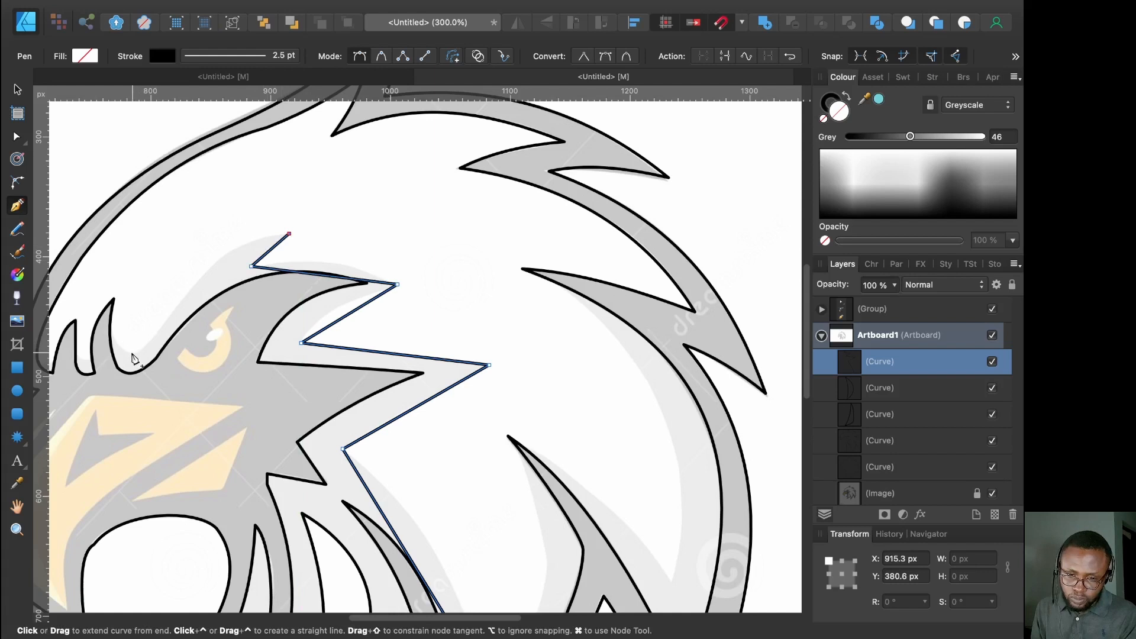
{"action": "left_click", "coordinate": [156, 334]}
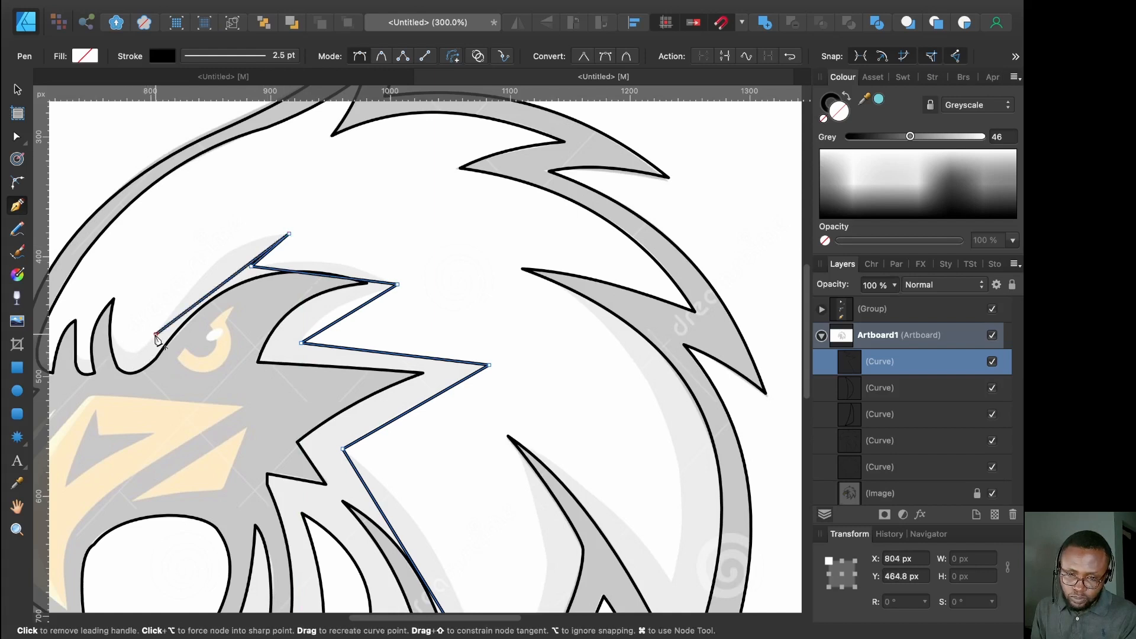
{"action": "left_click", "coordinate": [114, 300]}
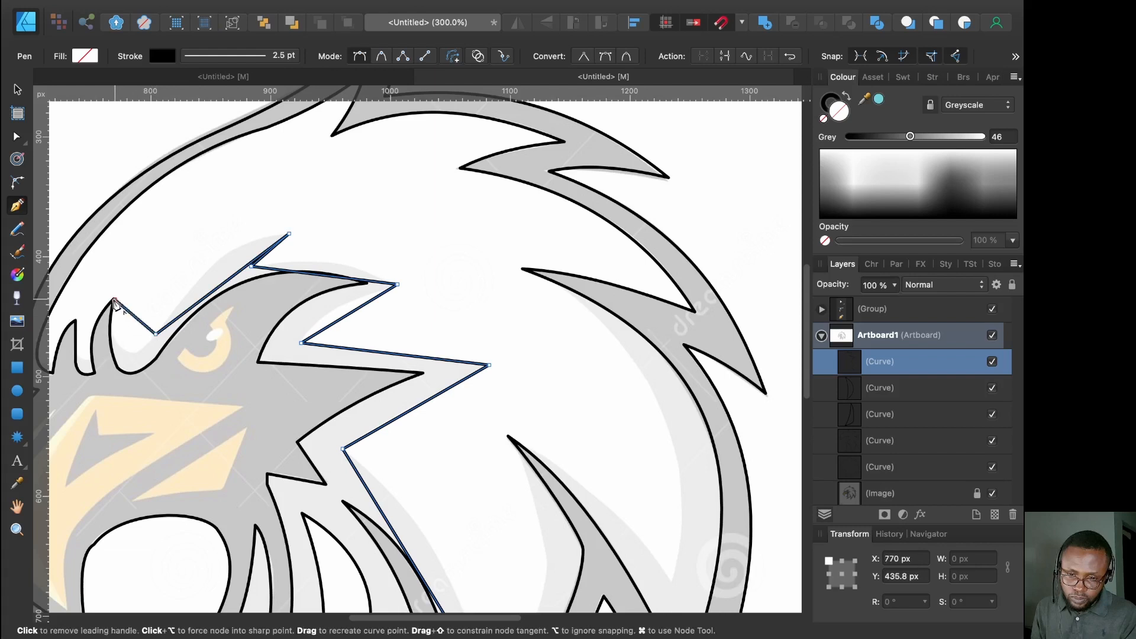
{"action": "left_click", "coordinate": [94, 373]}
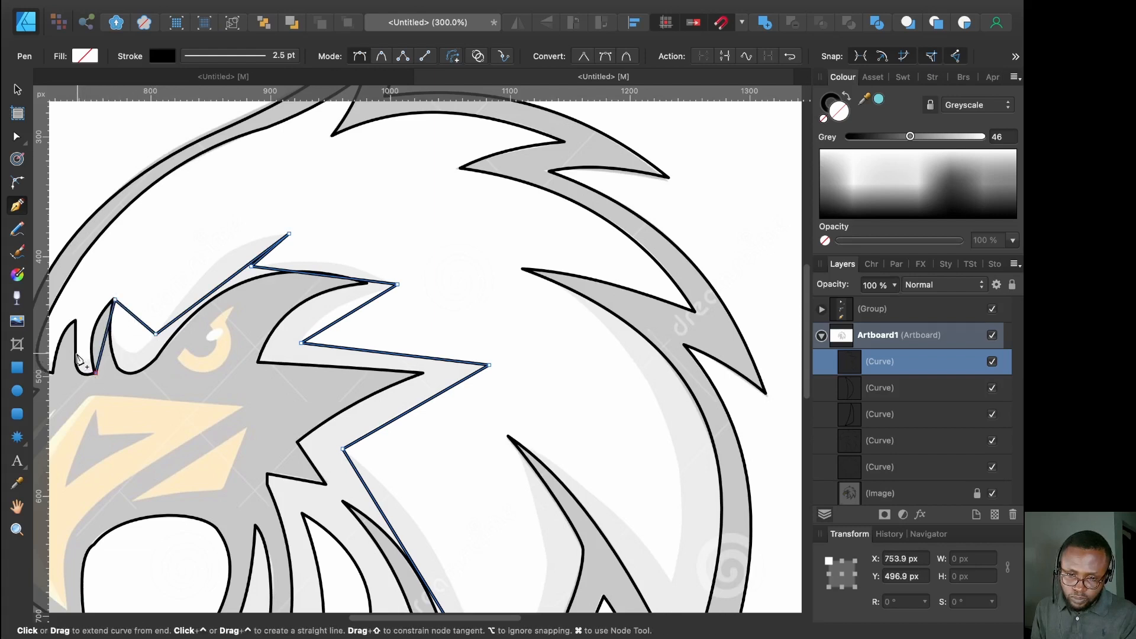
{"action": "left_click", "coordinate": [77, 353]}
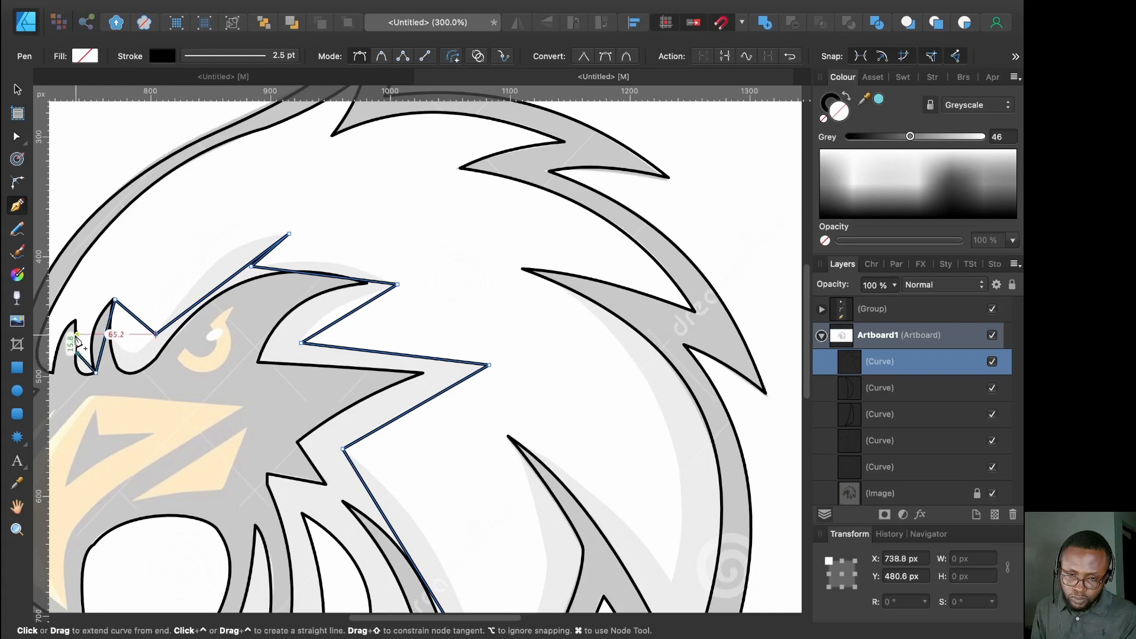
{"action": "key", "text": "super+z"}
{"action": "key", "text": "super+z"}
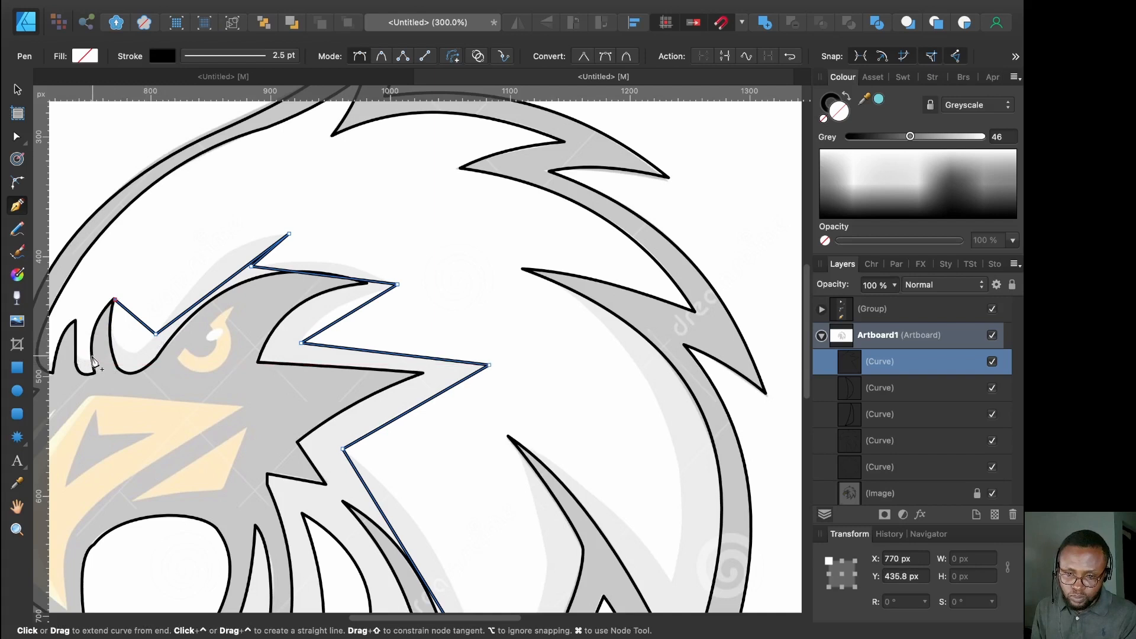
Continue the path with four nodes through the small forehead tufts, plus one on the inner edge of the crown outline
{"action": "left_click", "coordinate": [93, 360]}
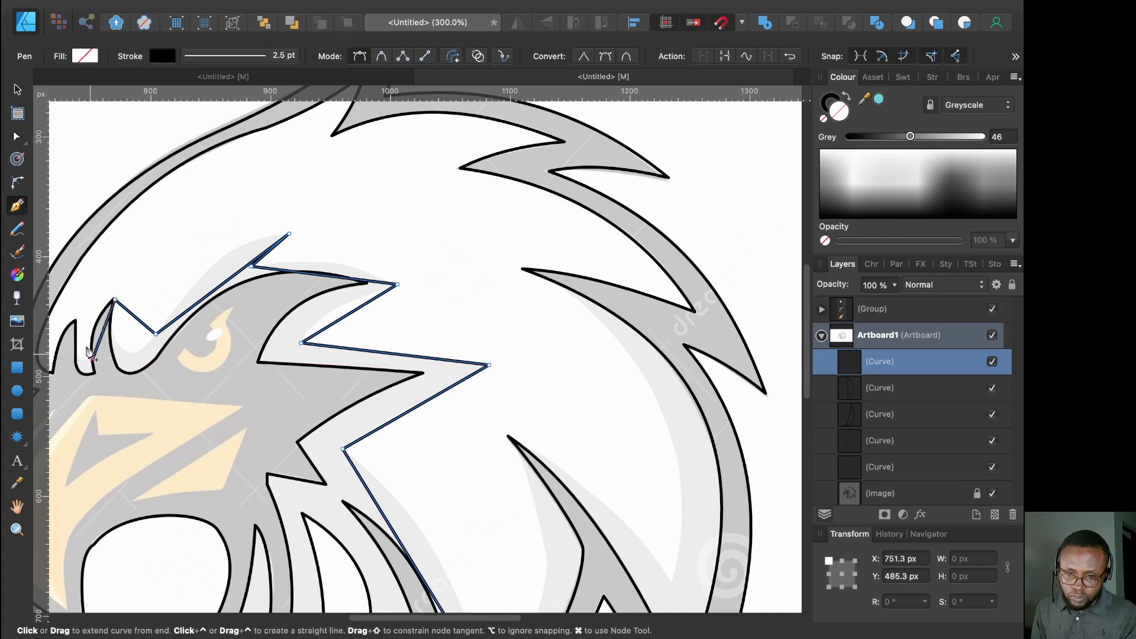
{"action": "left_click", "coordinate": [76, 339]}
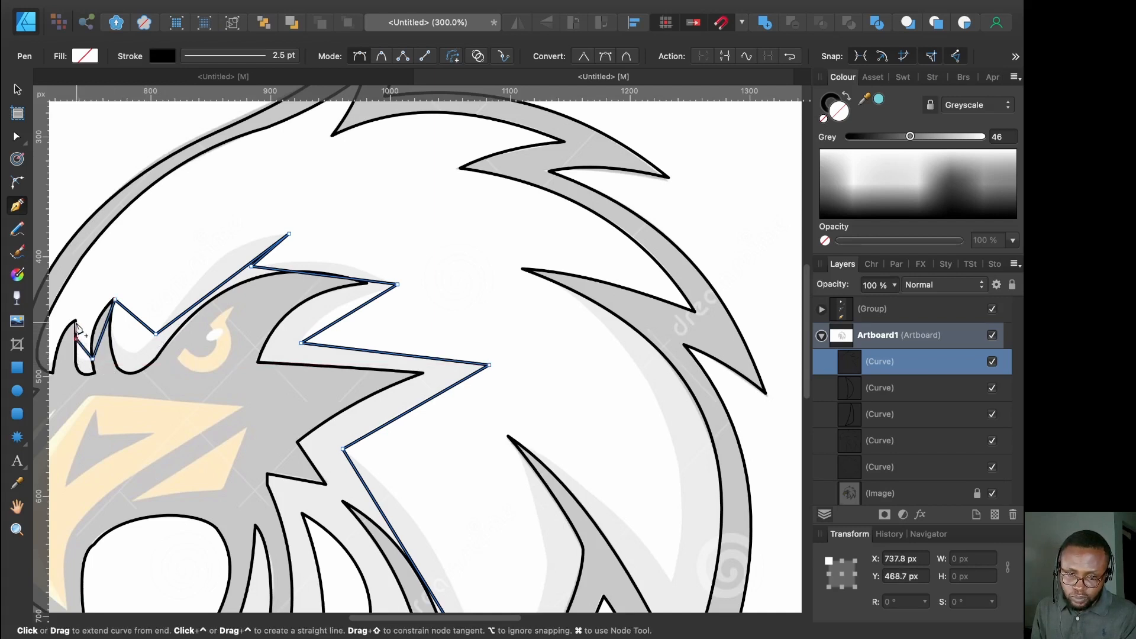
{"action": "scroll", "coordinate": [140, 406], "scroll_direction": "left", "scroll_amount": 5}
{"action": "scroll", "coordinate": [139, 406], "scroll_direction": "up", "scroll_amount": 1}
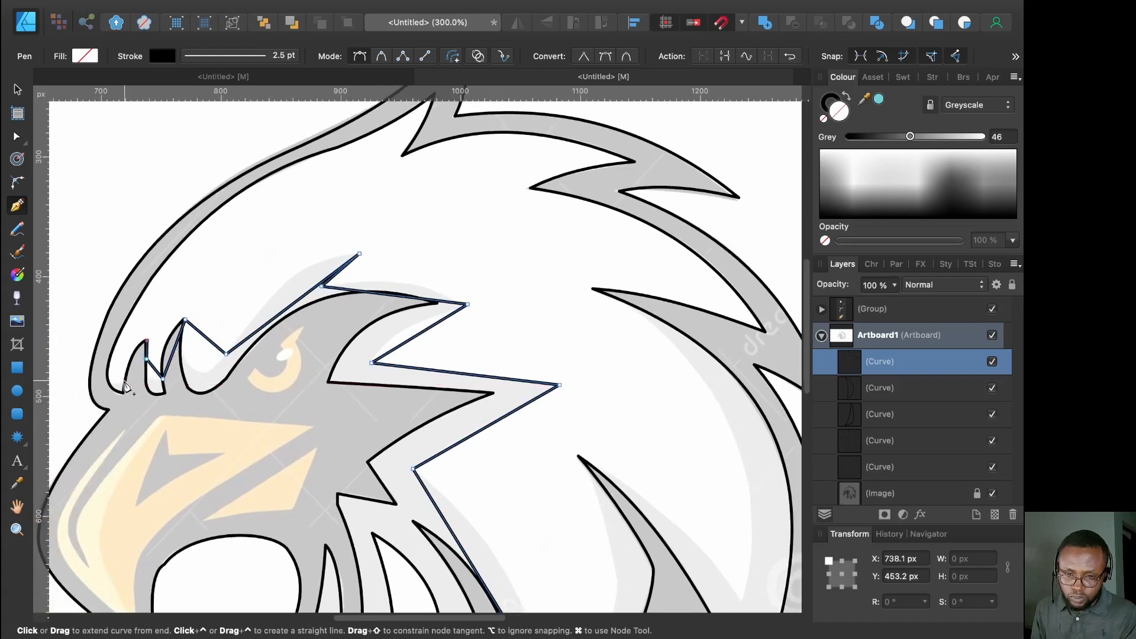
{"action": "left_click", "coordinate": [124, 379]}
{"action": "left_click", "coordinate": [112, 355]}
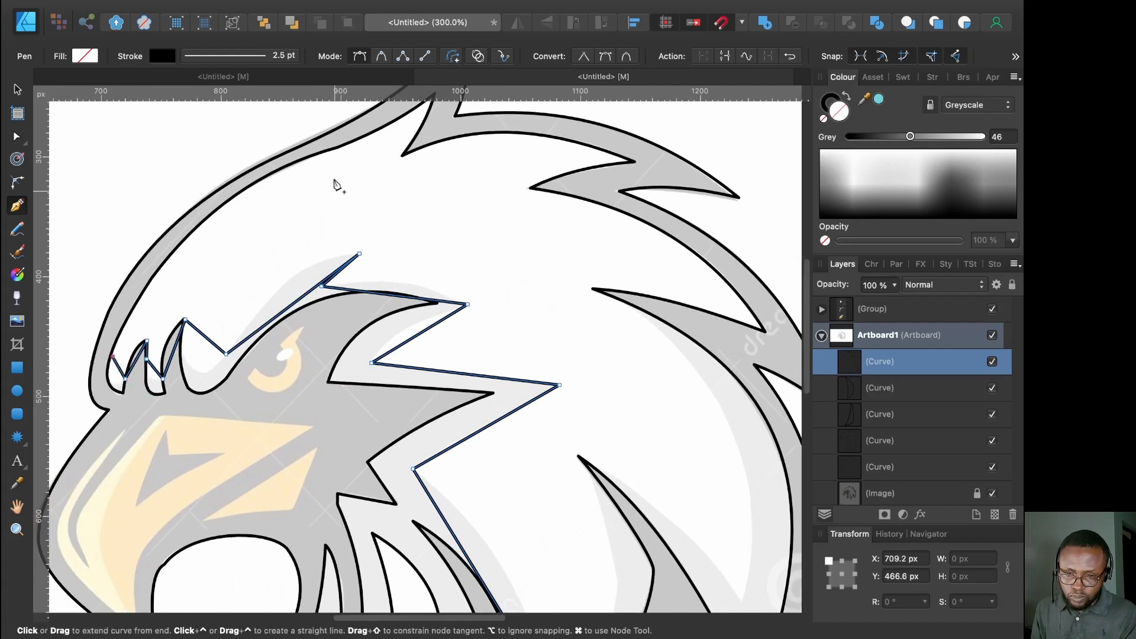
{"action": "left_click", "coordinate": [333, 149]}
Carry the path from the crown across the white head area to the tip of the dark feather at the back
{"action": "scroll", "coordinate": [361, 169], "scroll_direction": "up", "scroll_amount": 3}
{"action": "scroll", "coordinate": [361, 169], "scroll_direction": "right", "scroll_amount": 2}
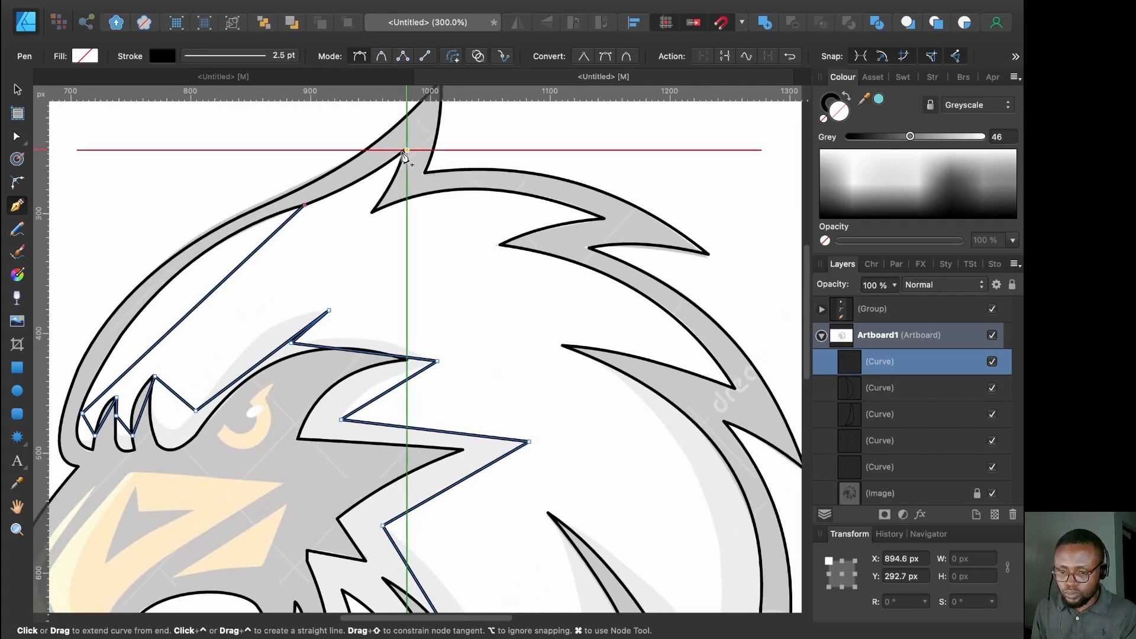
{"action": "scroll", "coordinate": [403, 155], "scroll_direction": "down", "scroll_amount": 10}
{"action": "scroll", "coordinate": [402, 155], "scroll_direction": "right", "scroll_amount": 4}
{"action": "scroll", "coordinate": [402, 156], "scroll_direction": "up", "scroll_amount": 10}
{"action": "scroll", "coordinate": [402, 157], "scroll_direction": "left", "scroll_amount": 2}
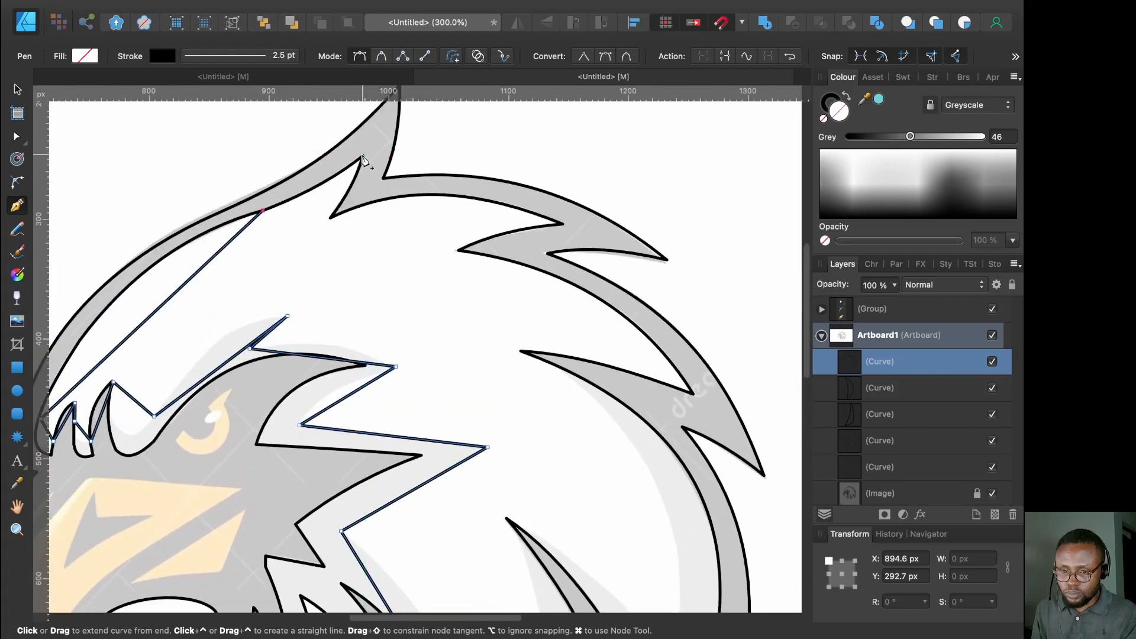
{"action": "left_click", "coordinate": [424, 279]}
{"action": "left_click", "coordinate": [508, 346]}
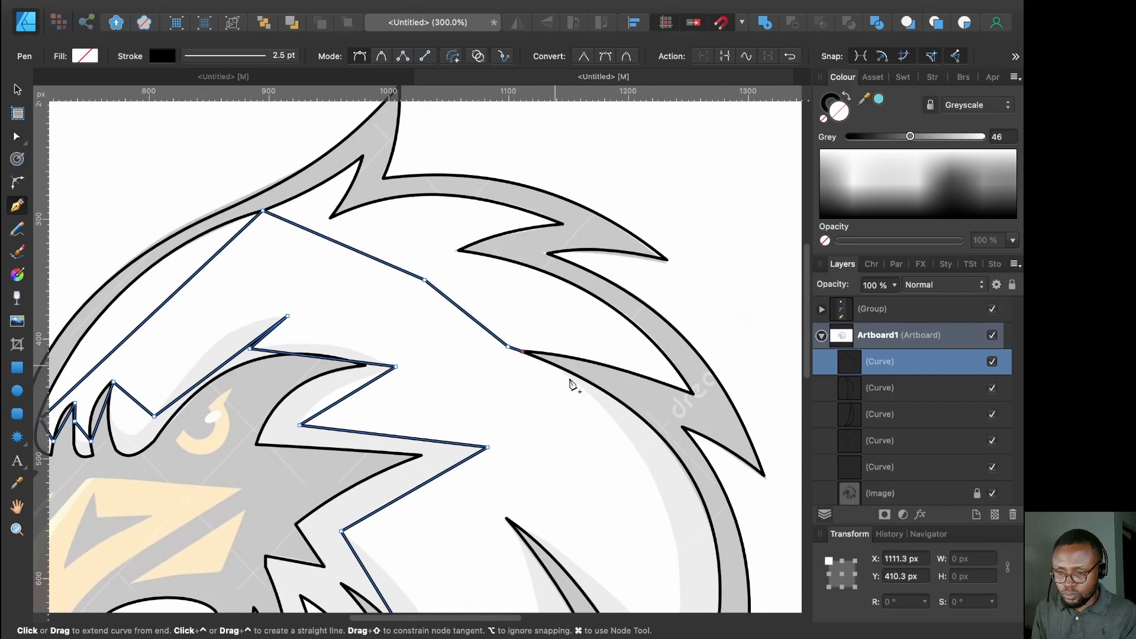
Run the path down to the white area's rear lower point, up to the dark neck feather's tip, and close it at the starting node
{"action": "scroll", "coordinate": [577, 405], "scroll_direction": "down", "scroll_amount": 5}
{"action": "scroll", "coordinate": [577, 405], "scroll_direction": "right", "scroll_amount": 2}
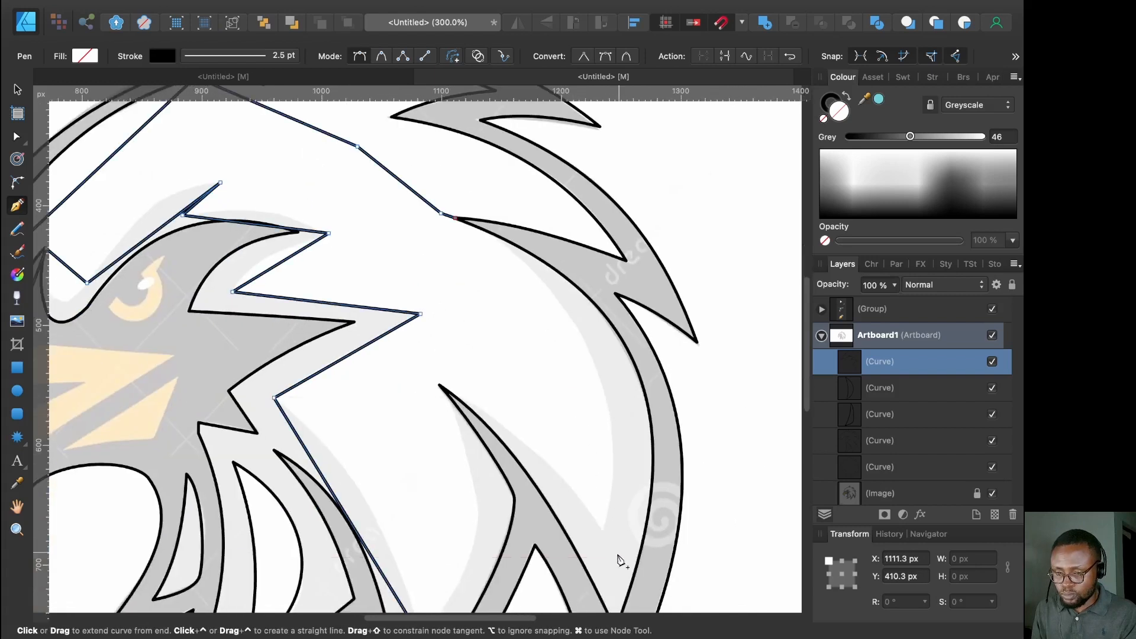
{"action": "left_click", "coordinate": [604, 529]}
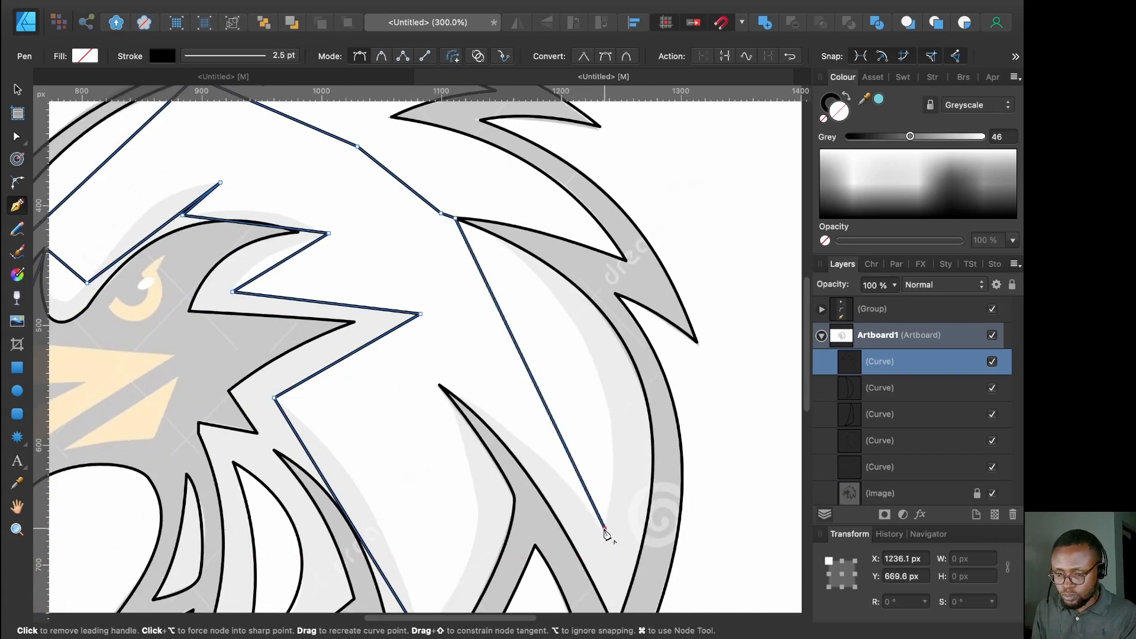
{"action": "left_click", "coordinate": [439, 387]}
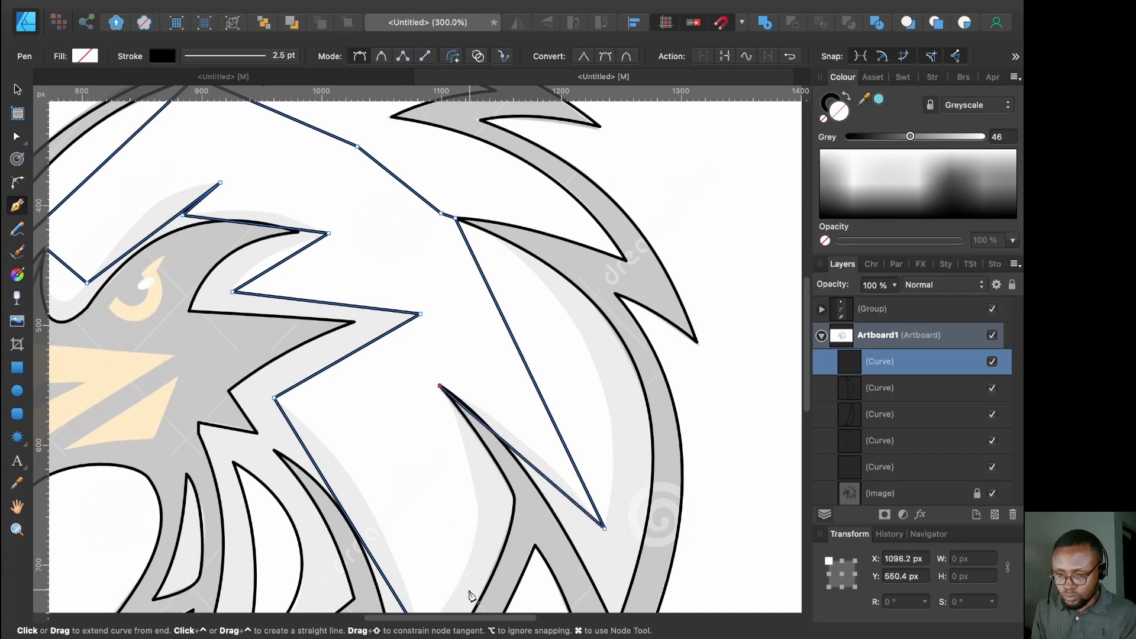
{"action": "key", "text": "Escape"}
{"action": "scroll", "coordinate": [476, 533], "scroll_direction": "down", "scroll_amount": 3}
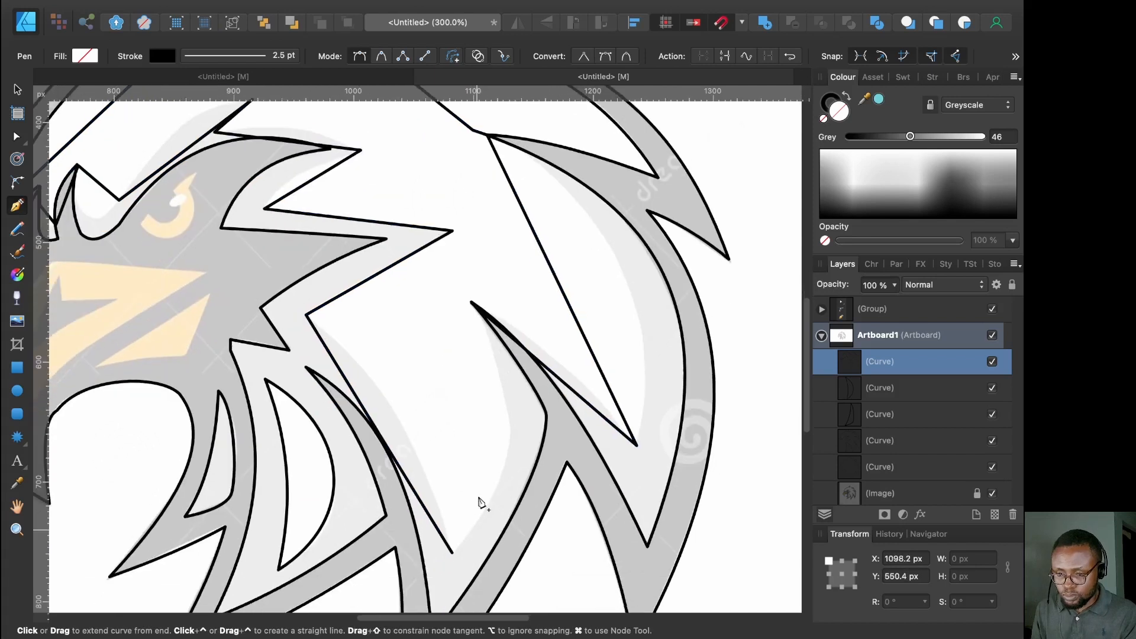
{"action": "left_click", "coordinate": [511, 428]}
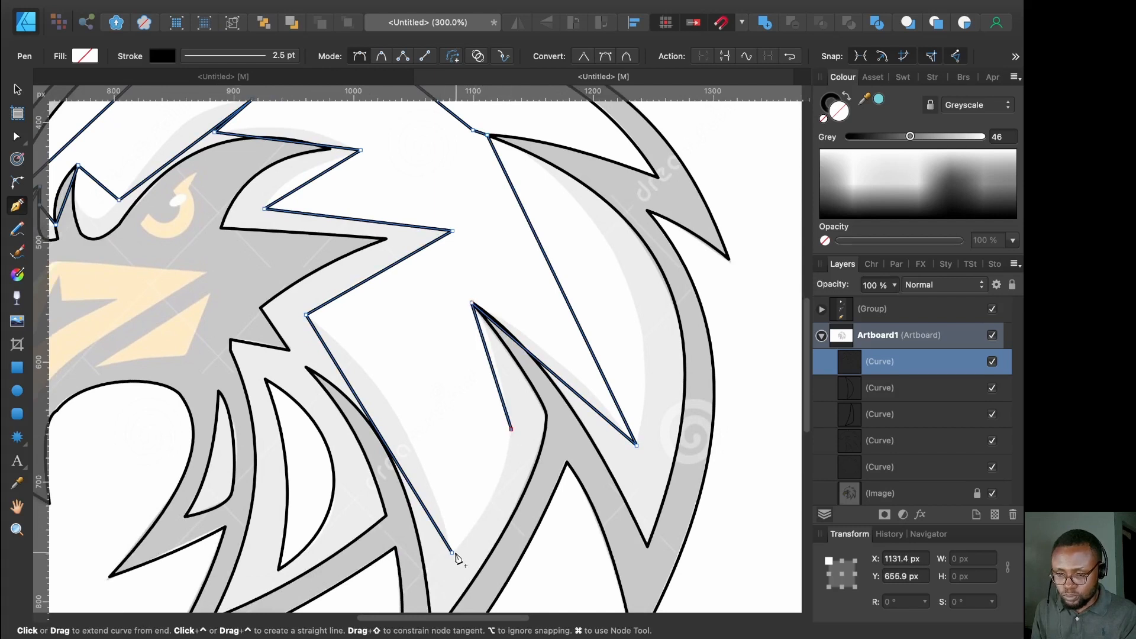
{"action": "left_click", "coordinate": [453, 554]}
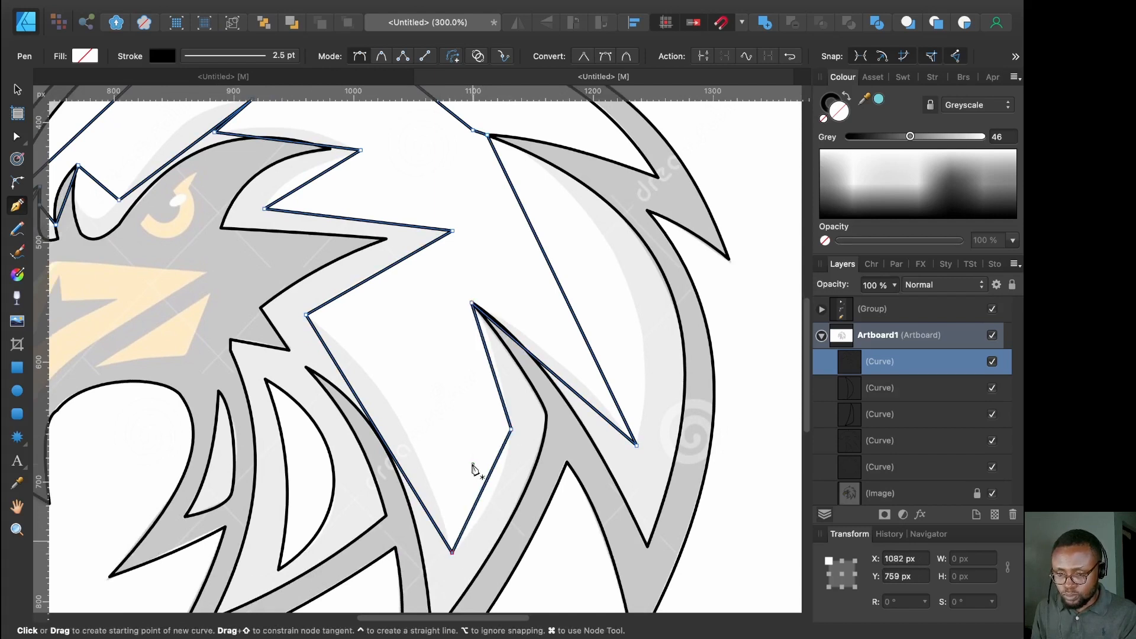
Bend the three segments around the path's lower neck point to follow the reference and convert the node on its rear side to smart
{"action": "key", "text": "a"}
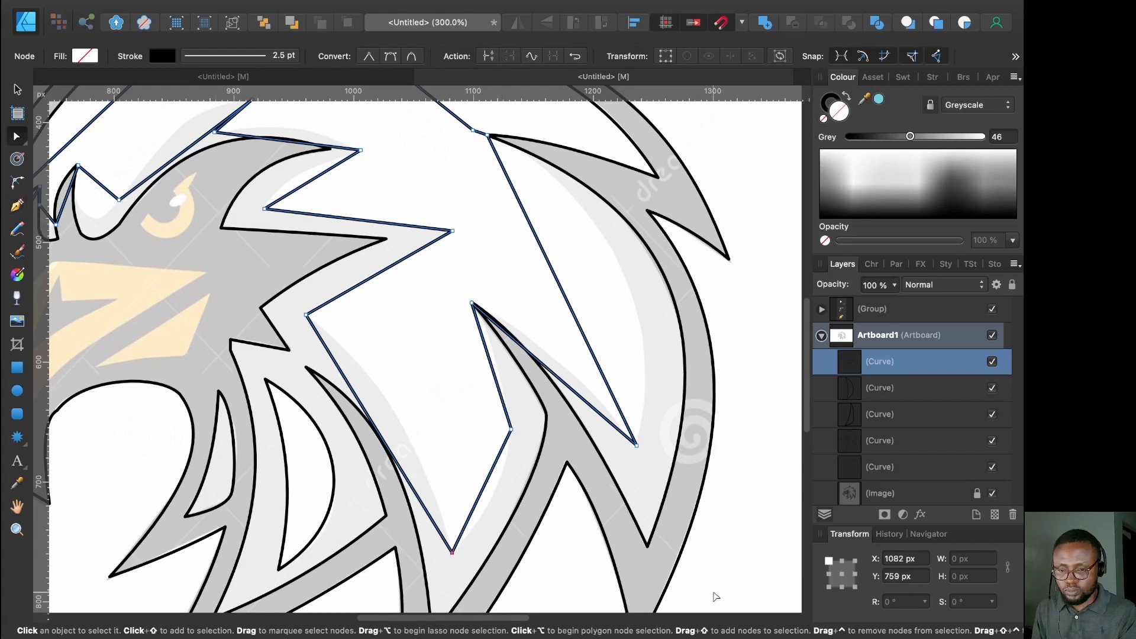
{"action": "scroll", "coordinate": [493, 505], "scroll_direction": "down", "scroll_amount": 3}
{"action": "scroll", "coordinate": [493, 504], "scroll_direction": "right", "scroll_amount": 2}
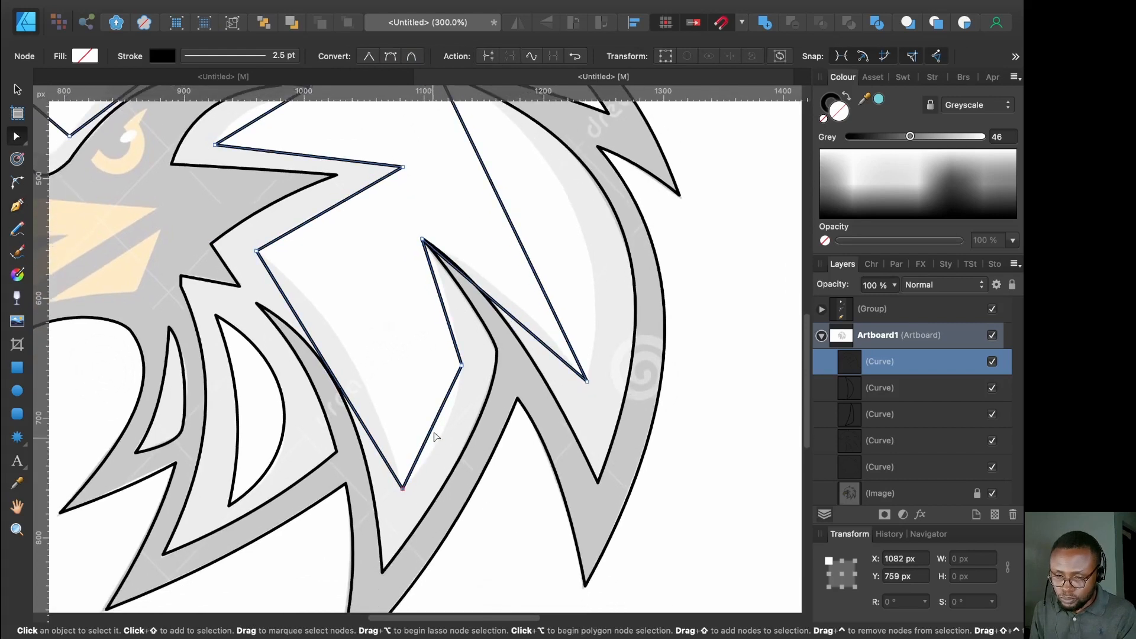
{"action": "left_click_drag", "start_coordinate": [433, 423], "coordinate": [443, 438]}
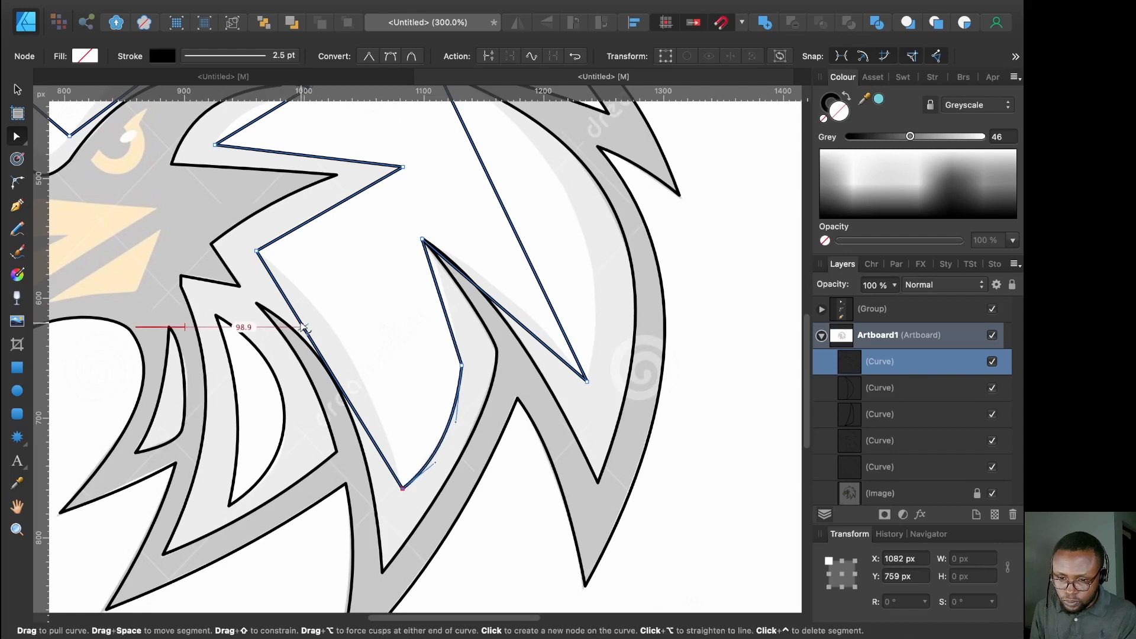
{"action": "left_click_drag", "start_coordinate": [304, 329], "coordinate": [328, 322]}
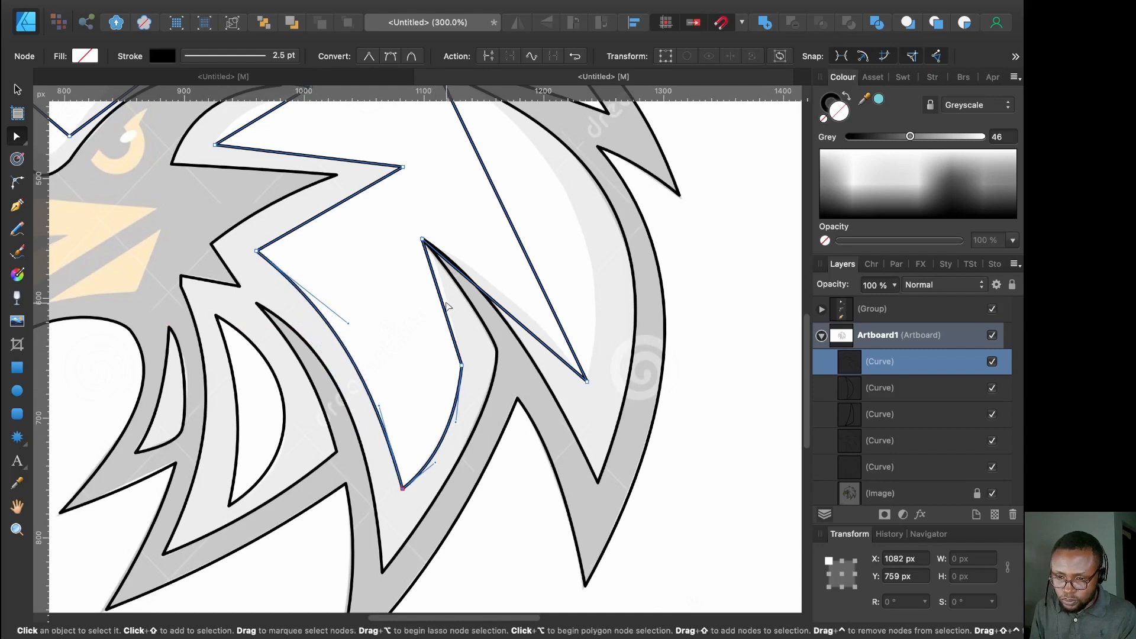
{"action": "left_click_drag", "start_coordinate": [447, 305], "coordinate": [449, 291]}
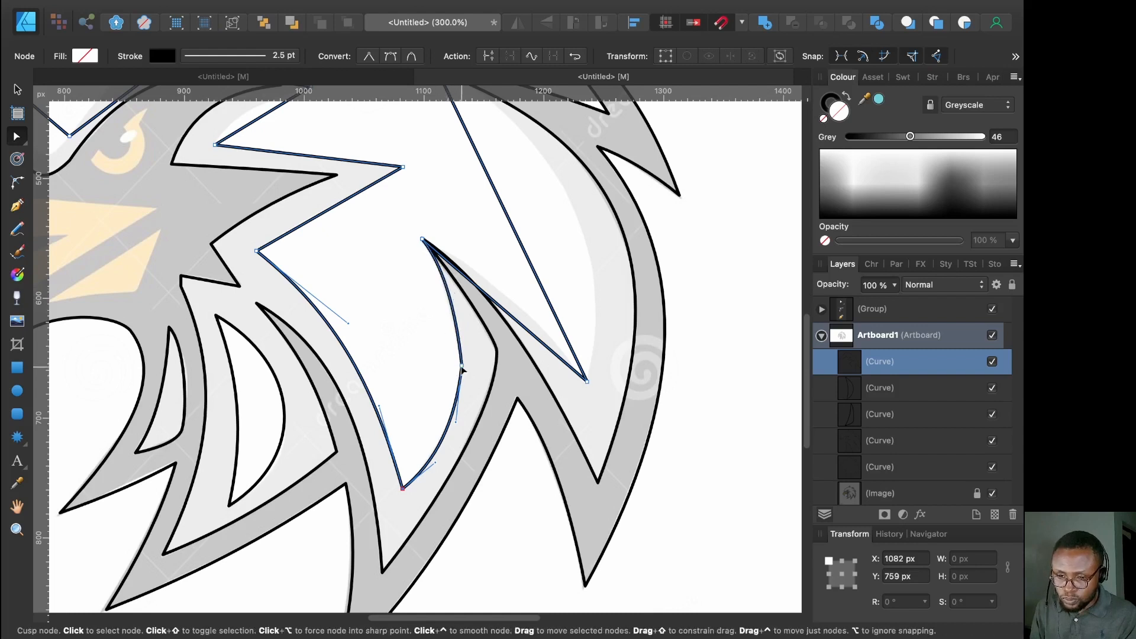
{"action": "left_click", "coordinate": [462, 365]}
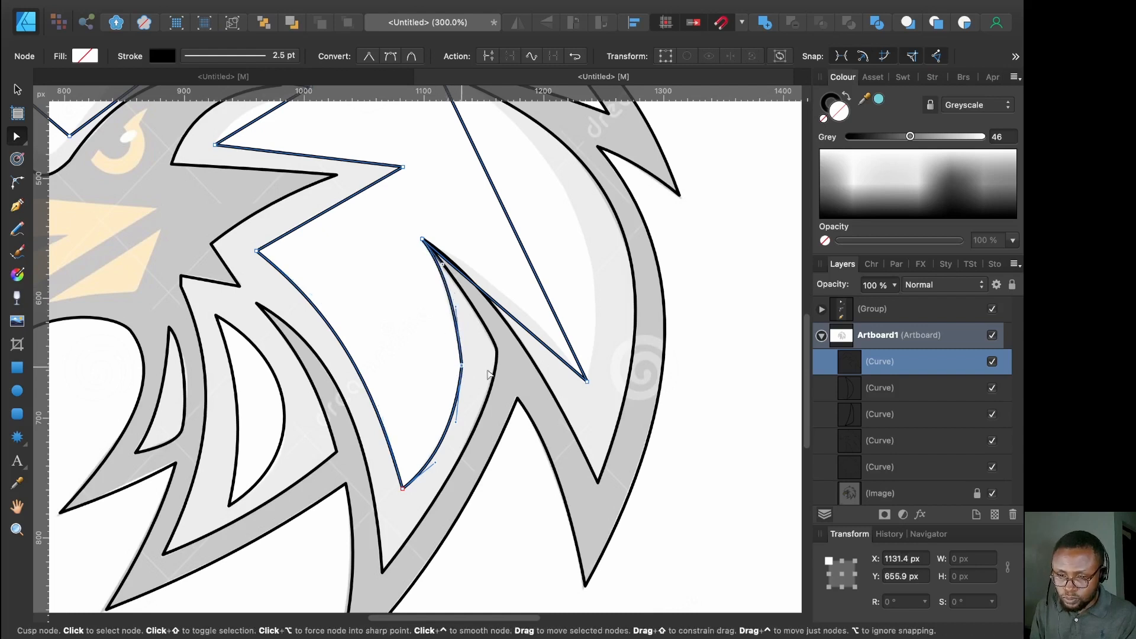
{"action": "left_click", "coordinate": [415, 55]}
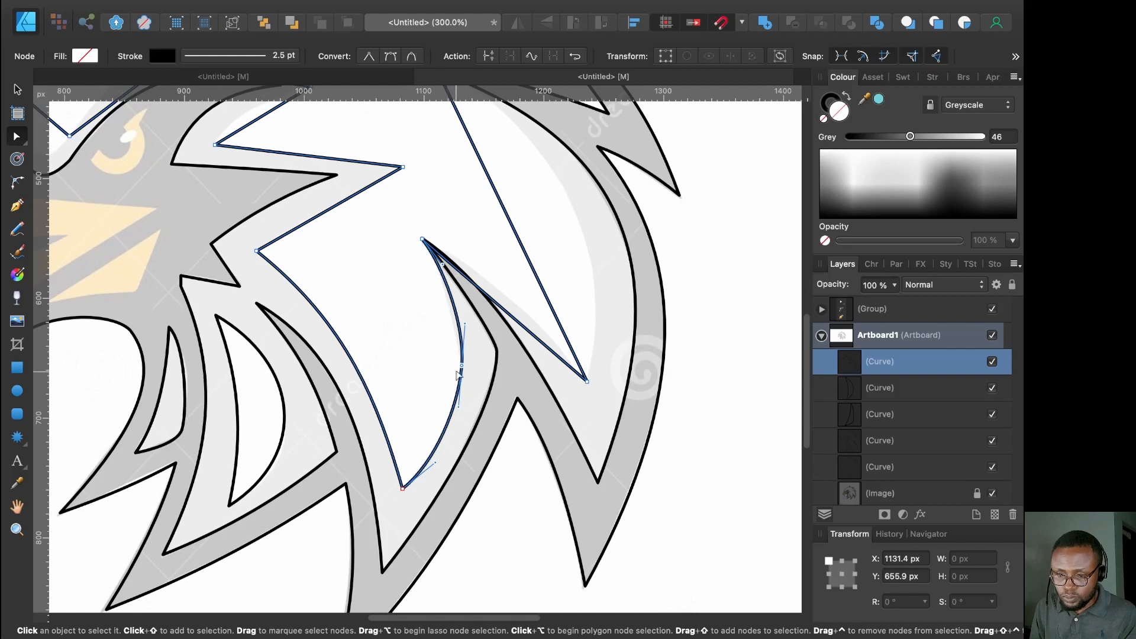
Nudge the smart node at the neck into place and bend the two segments meeting at the rear lower point to follow the reference
{"action": "left_click_drag", "start_coordinate": [461, 369], "coordinate": [459, 369]}
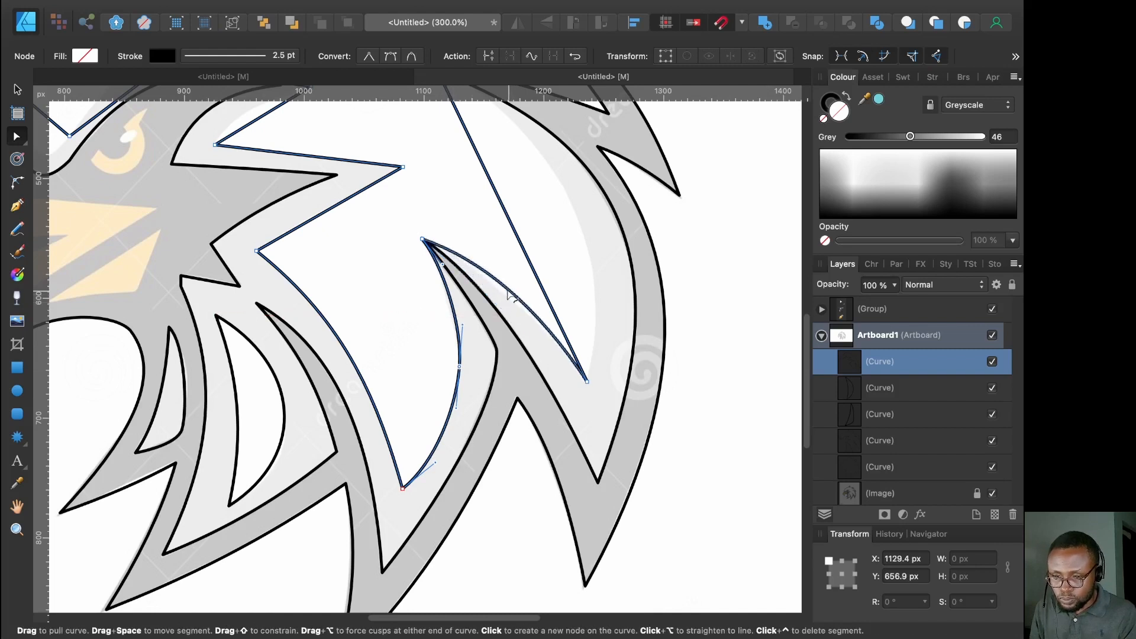
{"action": "scroll", "coordinate": [595, 231], "scroll_direction": "up", "scroll_amount": 3}
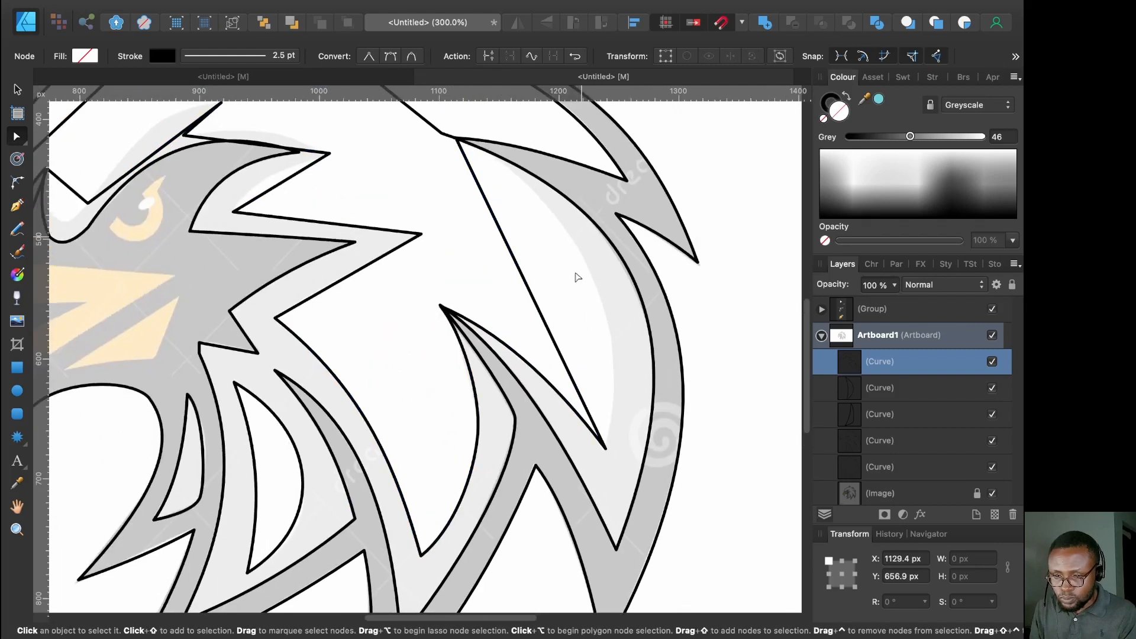
{"action": "left_click_drag", "start_coordinate": [542, 313], "coordinate": [599, 282]}
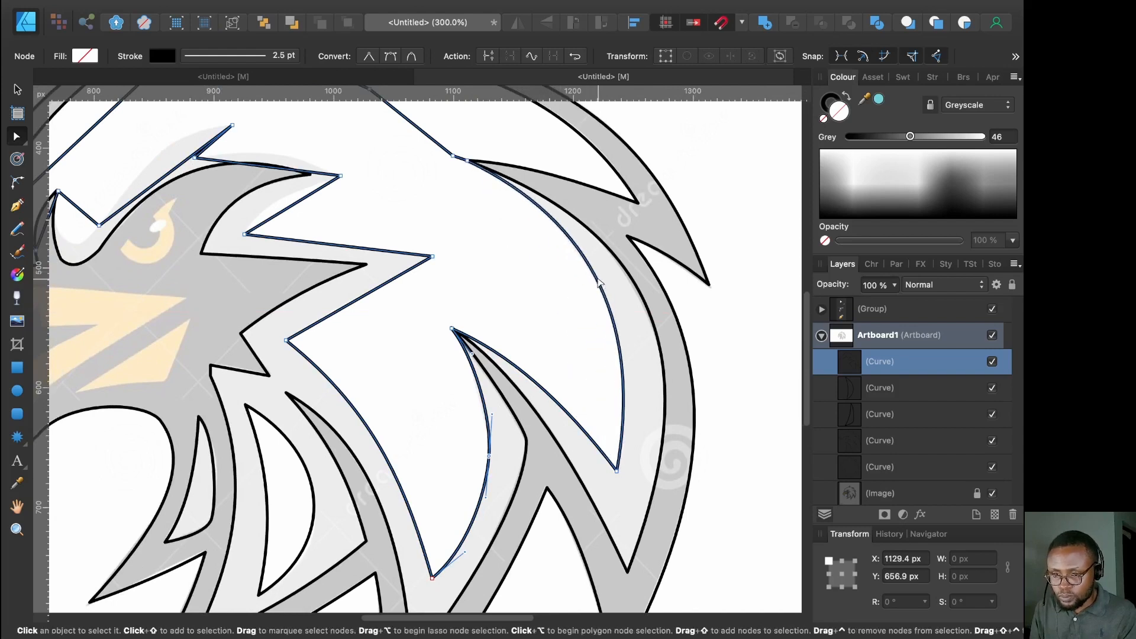
Bend the path's front forehead segment and the long segment up to the crown to follow the inner edge of the dark outline
{"action": "scroll", "coordinate": [599, 282], "scroll_direction": "up", "scroll_amount": 5}
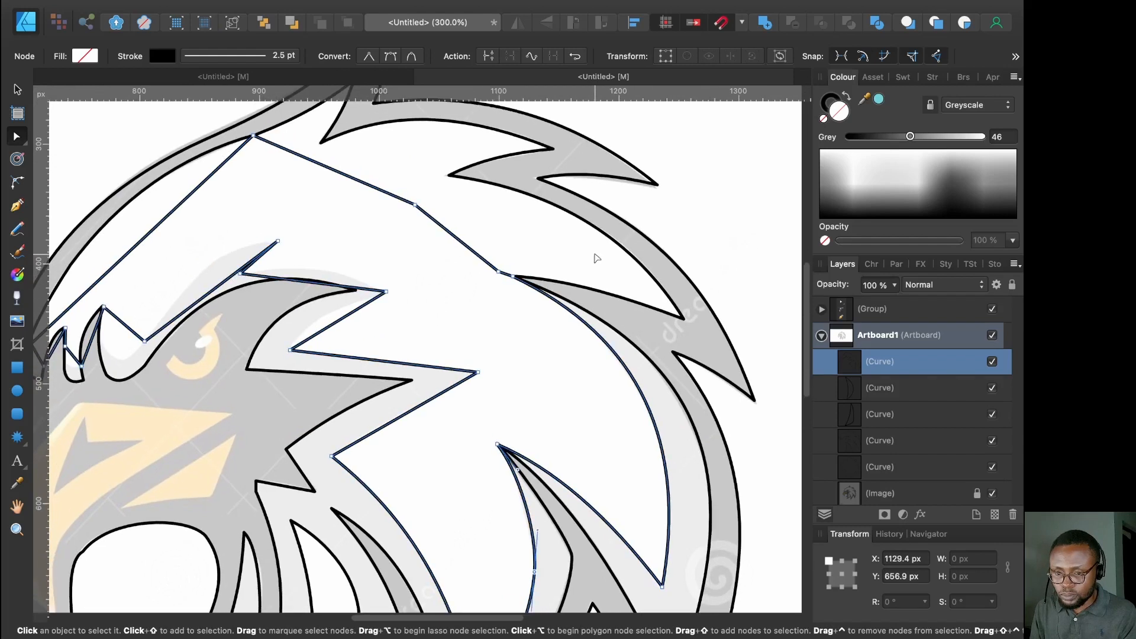
{"action": "scroll", "coordinate": [596, 258], "scroll_direction": "left", "scroll_amount": 4}
{"action": "scroll", "coordinate": [597, 258], "scroll_direction": "up", "scroll_amount": 1}
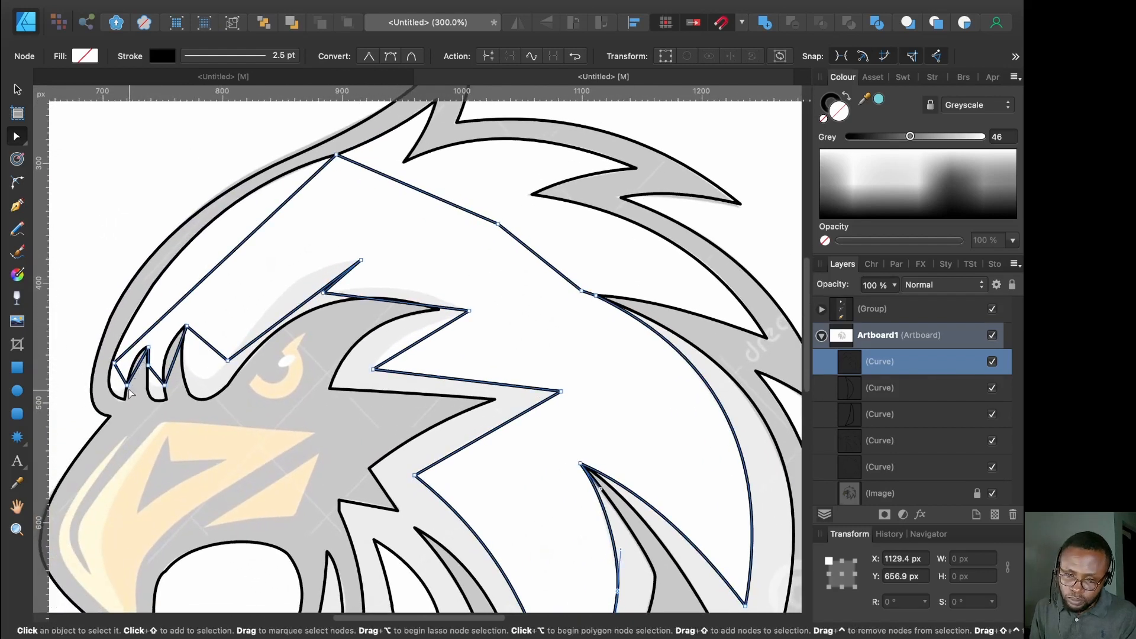
{"action": "left_click_drag", "start_coordinate": [120, 372], "coordinate": [116, 390]}
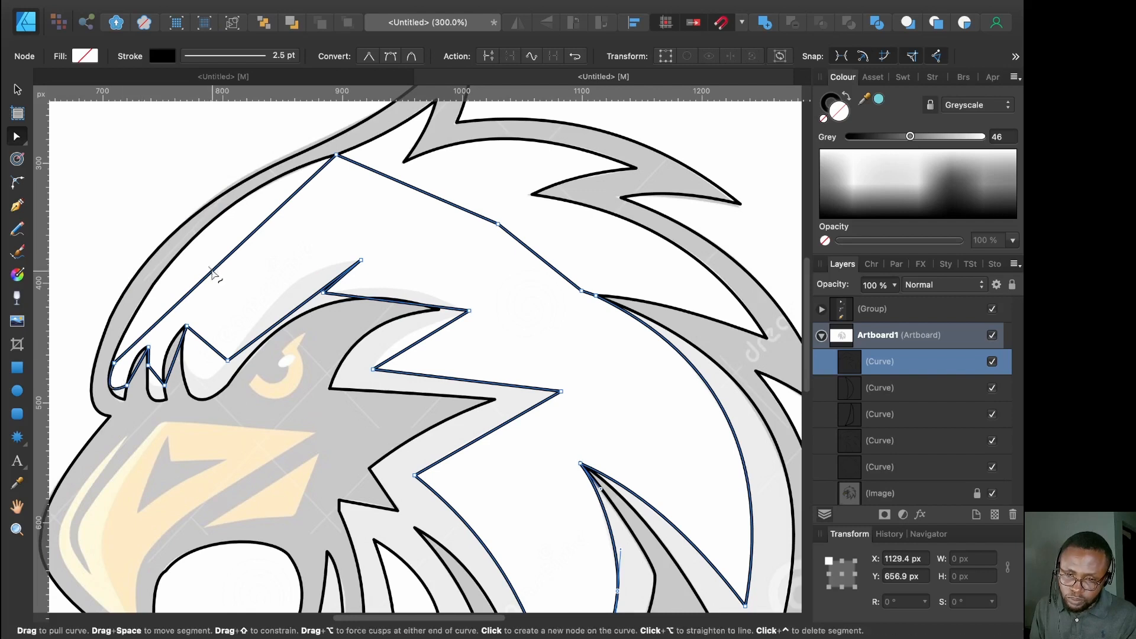
{"action": "left_click_drag", "start_coordinate": [211, 271], "coordinate": [195, 244]}
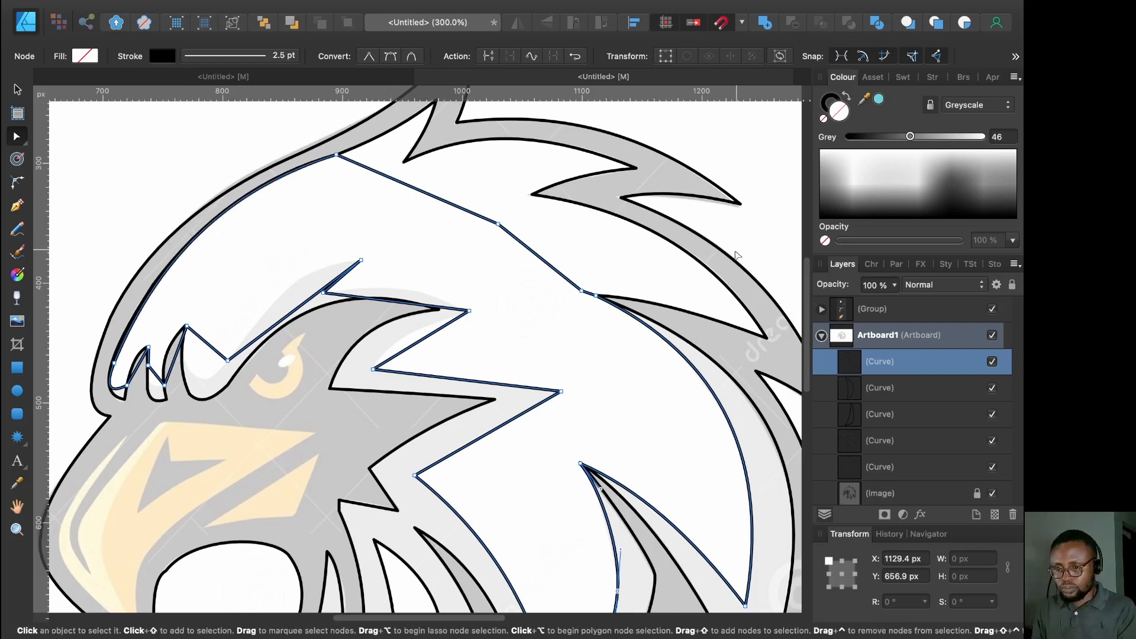
Add nodes at the notch and inner tip of the crest and curve the segments on both sides of that tip
{"action": "scroll", "coordinate": [717, 277], "scroll_direction": "down", "scroll_amount": 3}
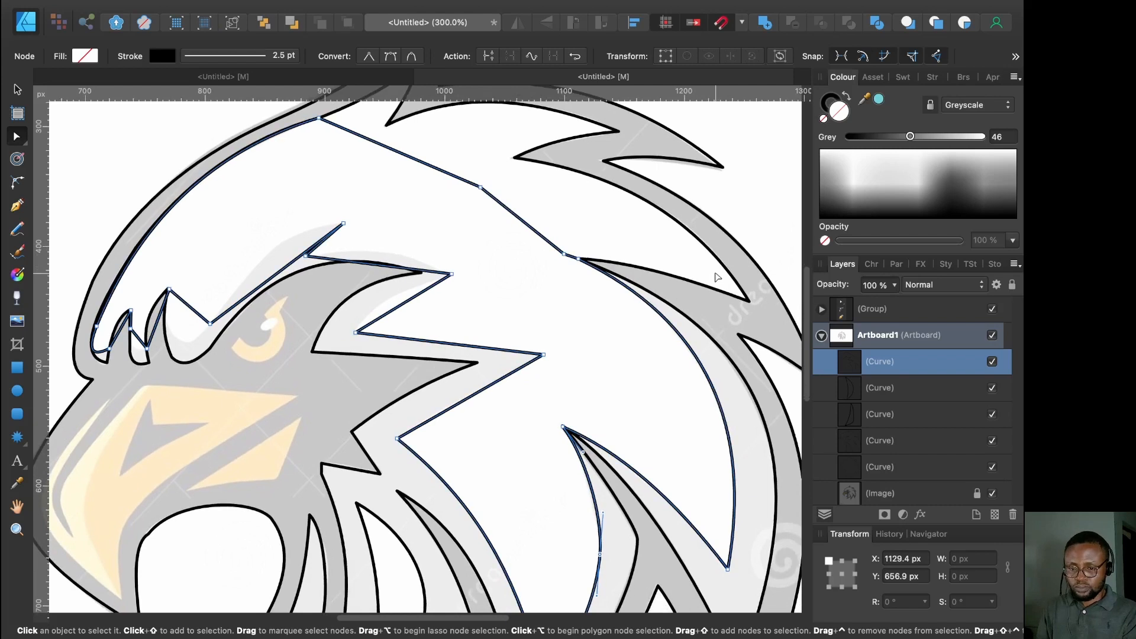
{"action": "scroll", "coordinate": [717, 276], "scroll_direction": "up", "scroll_amount": 5}
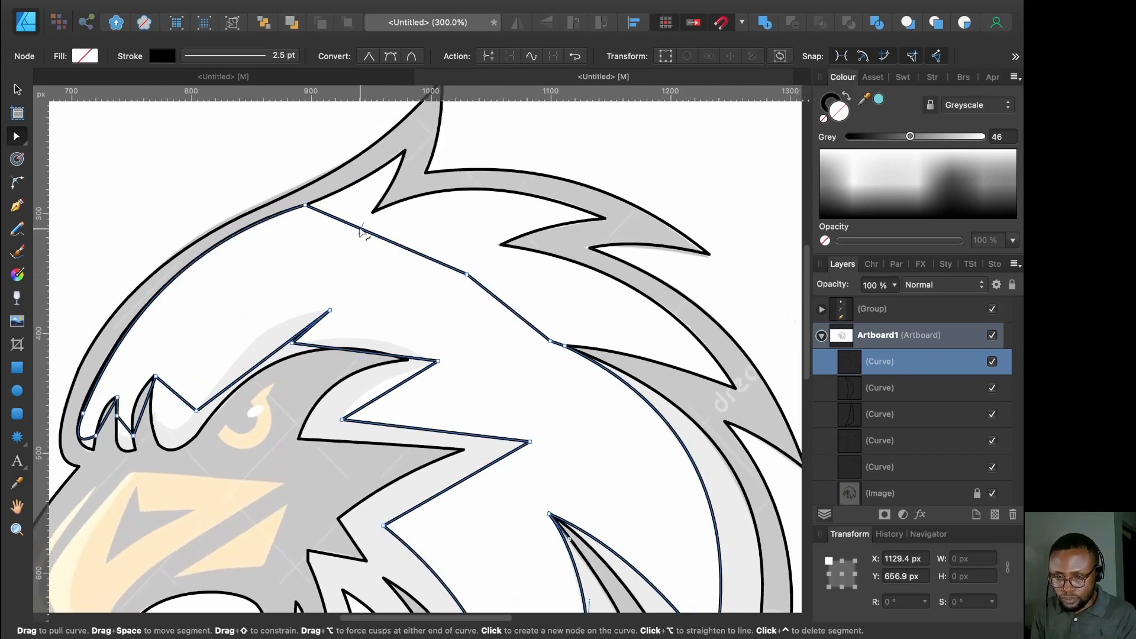
{"action": "left_click", "coordinate": [360, 229]}
{"action": "left_click_drag", "start_coordinate": [362, 226], "coordinate": [371, 212]}
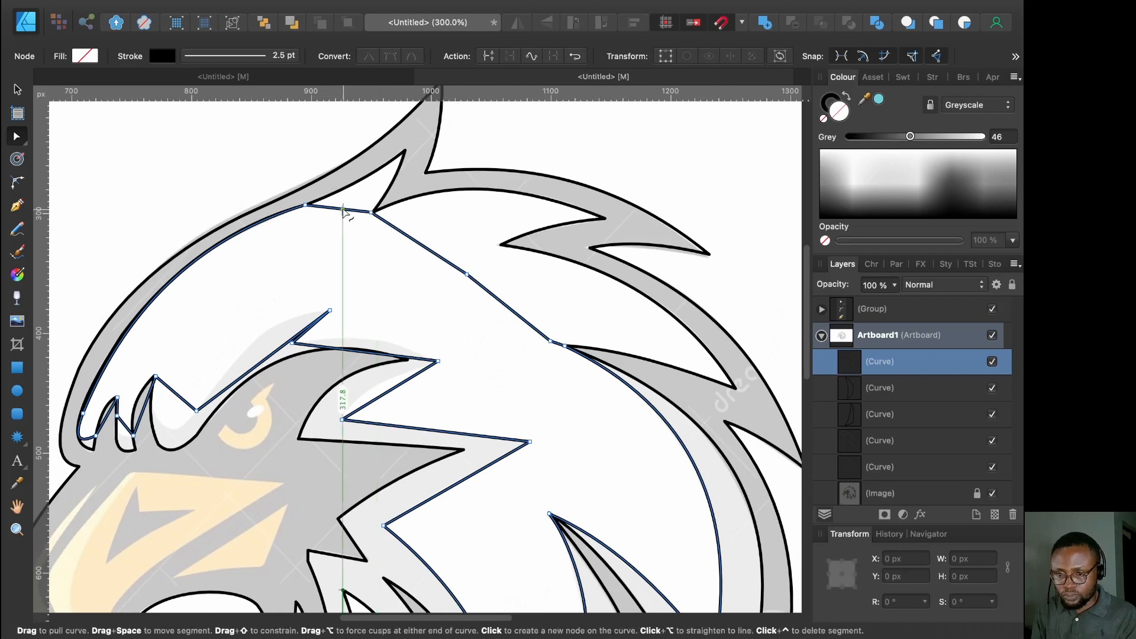
{"action": "left_click", "coordinate": [343, 210]}
{"action": "left_click_drag", "start_coordinate": [345, 211], "coordinate": [403, 152]}
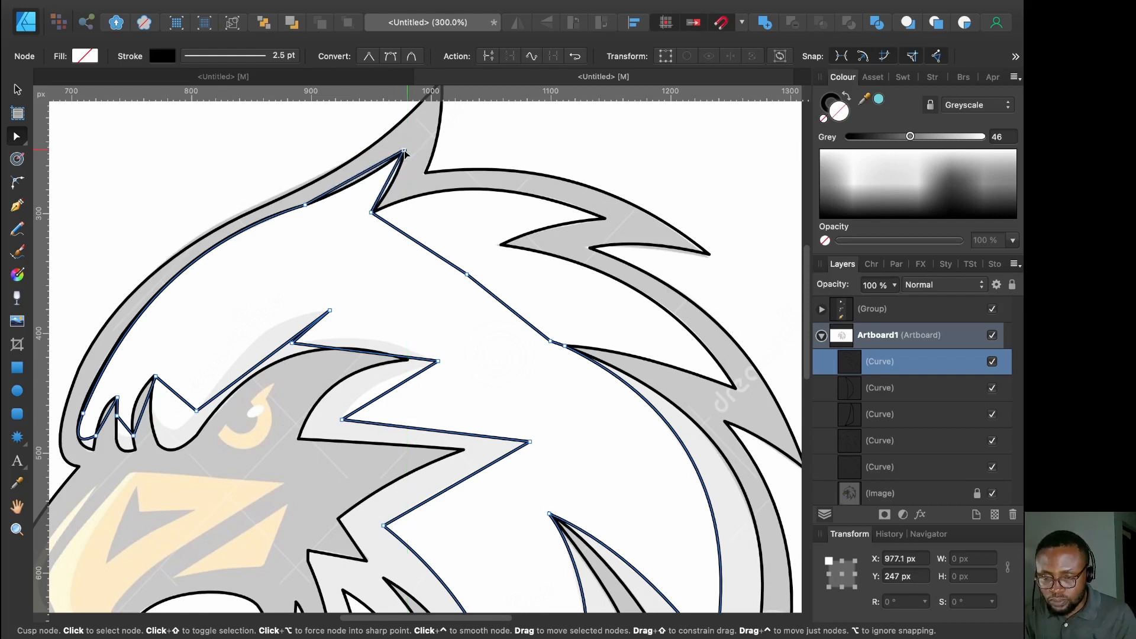
{"action": "left_click_drag", "start_coordinate": [359, 183], "coordinate": [369, 188]}
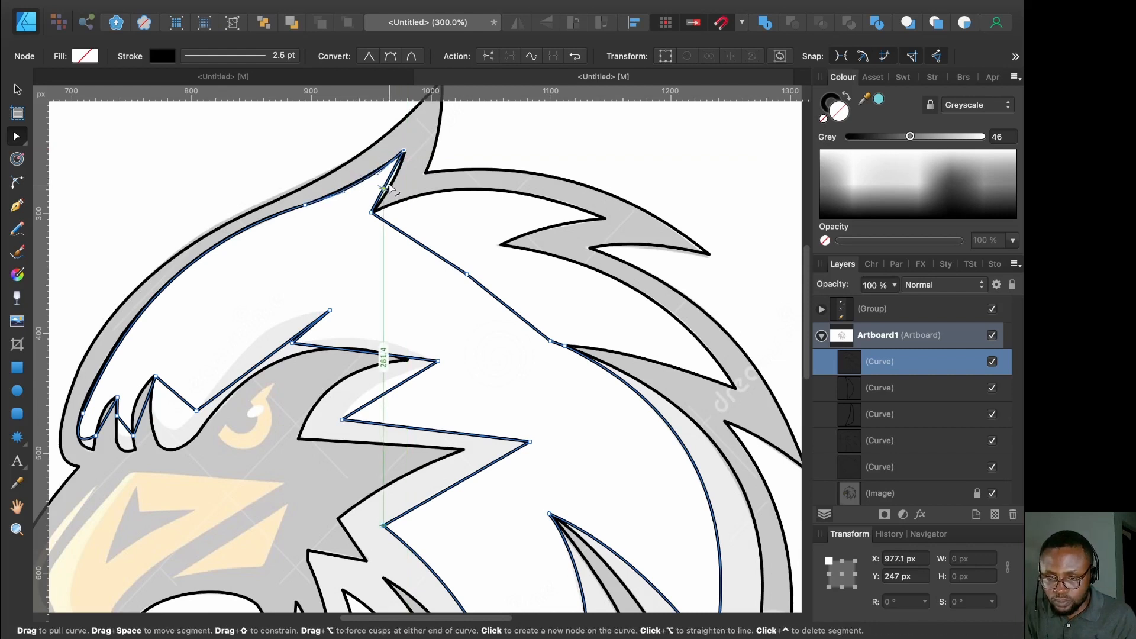
{"action": "left_click", "coordinate": [389, 188]}
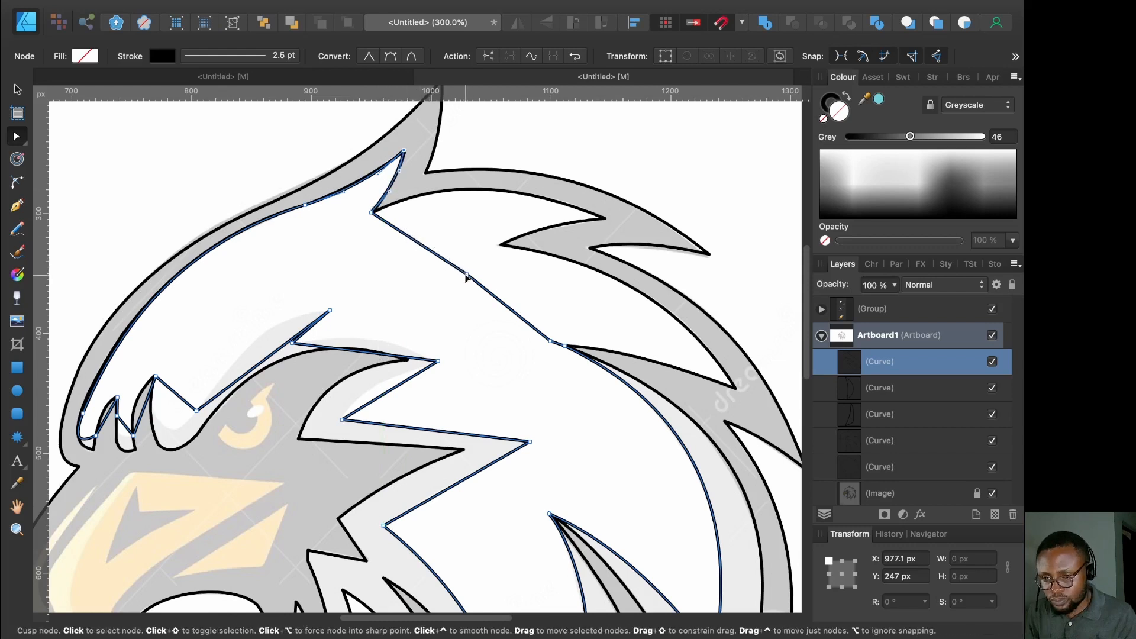
Move the upper back node to the first rear feather's inner tip, add a node at the adjoining notch, and curve both segments
{"action": "left_click_drag", "start_coordinate": [469, 274], "coordinate": [605, 222]}
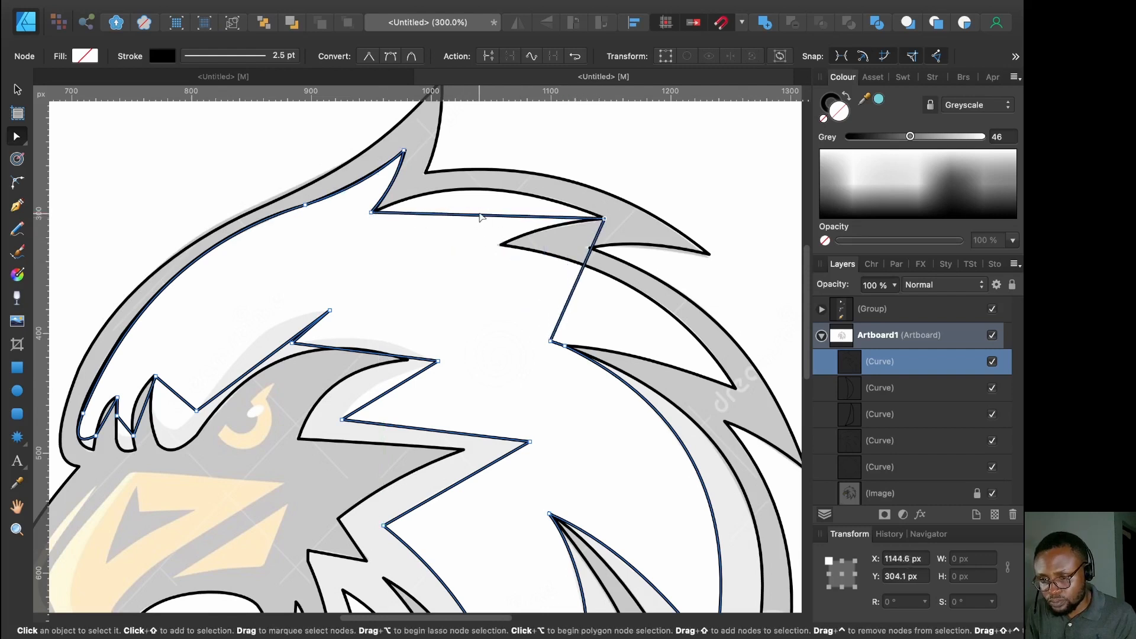
{"action": "left_click_drag", "start_coordinate": [482, 218], "coordinate": [483, 192]}
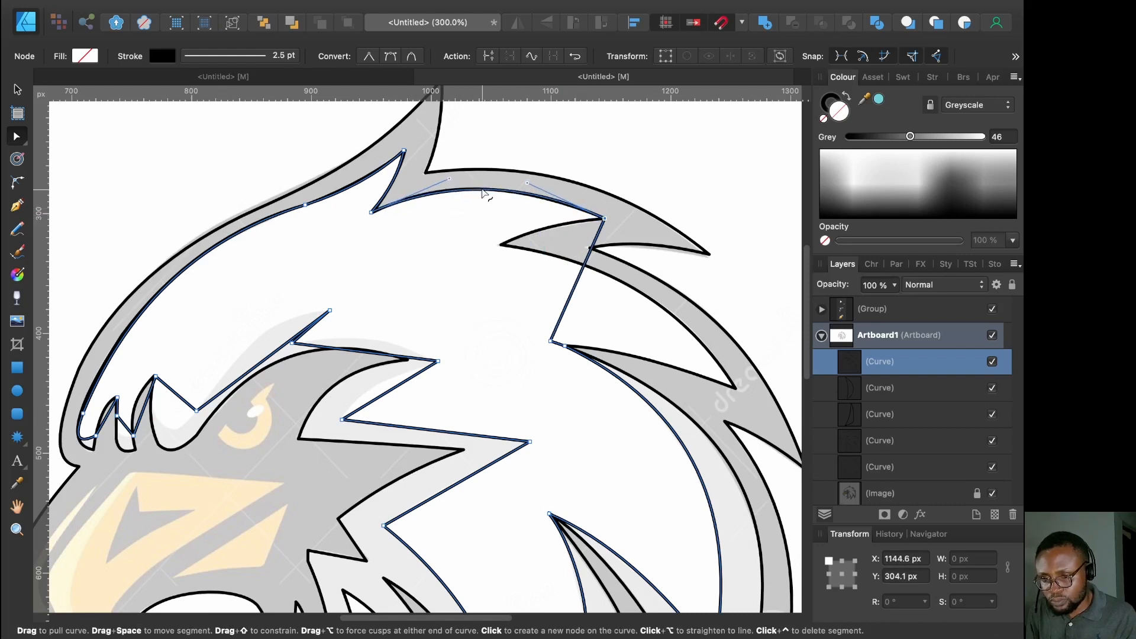
{"action": "left_click_drag", "start_coordinate": [571, 299], "coordinate": [552, 229]}
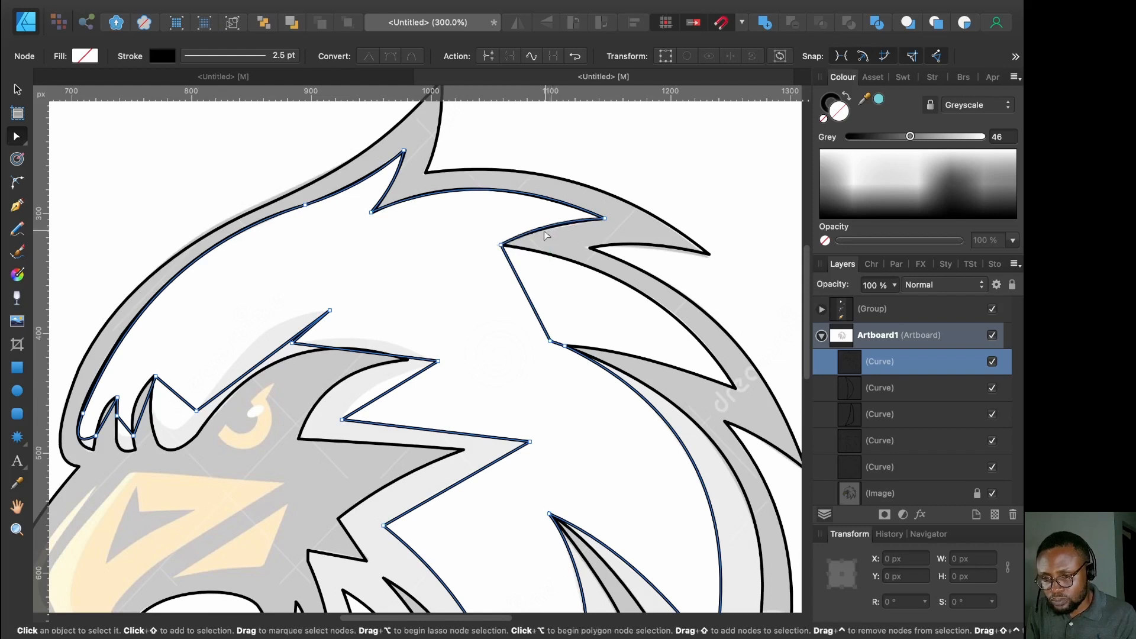
Add a node at the inner corner of the next rear feather and bend its adjoining segments along the dark outline
{"action": "left_click", "coordinate": [530, 303]}
{"action": "left_click_drag", "start_coordinate": [530, 303], "coordinate": [735, 386]}
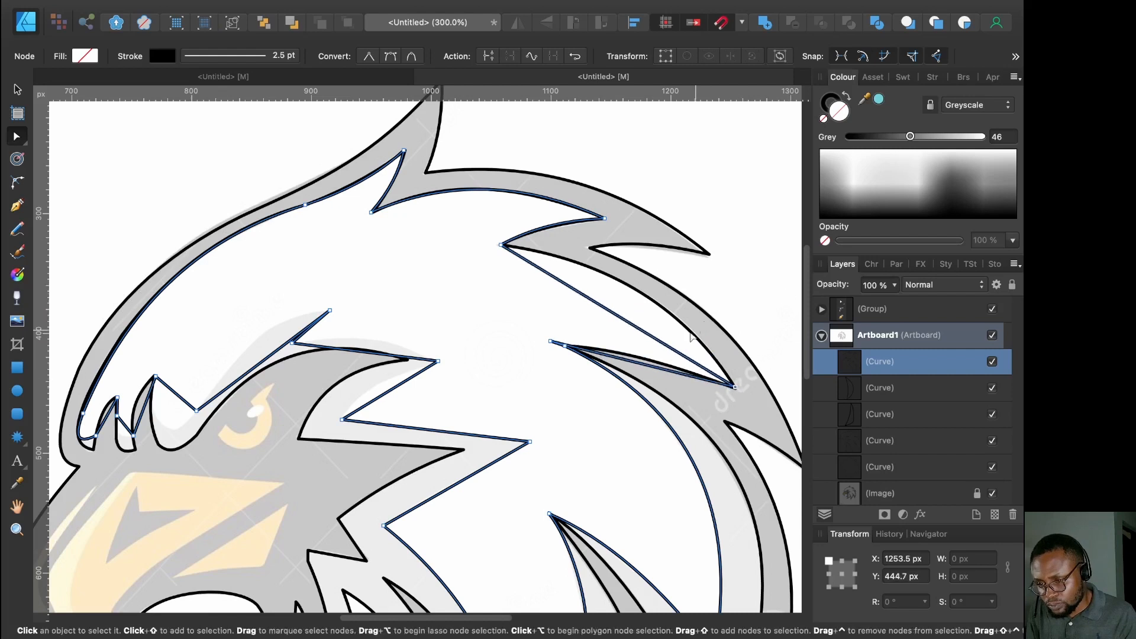
{"action": "left_click_drag", "start_coordinate": [669, 347], "coordinate": [670, 315]}
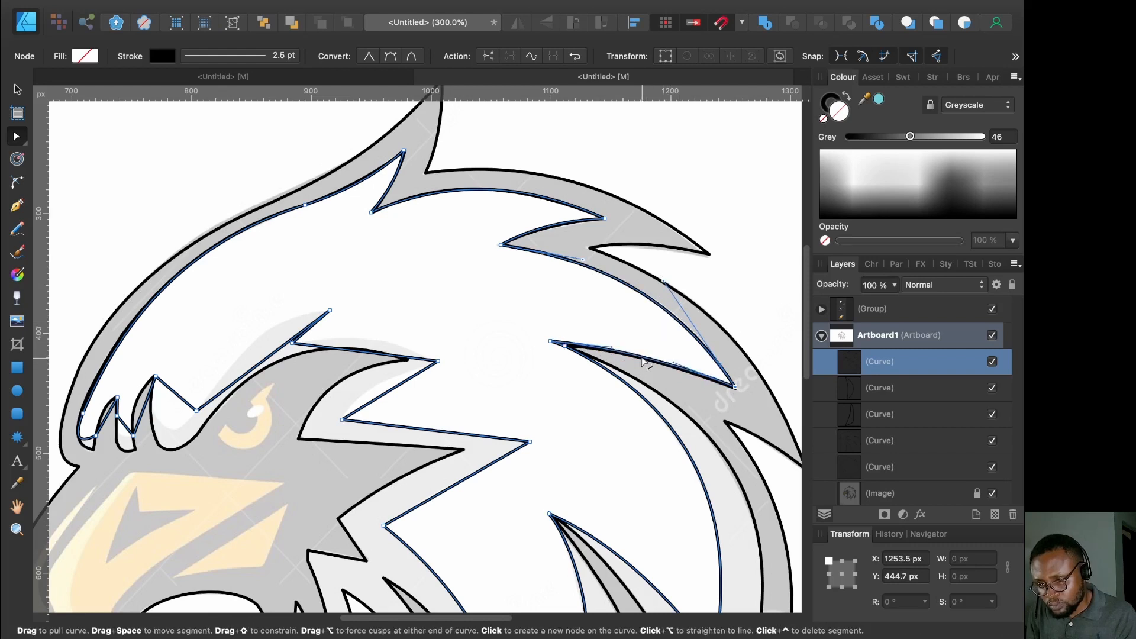
Bend the path's segments along the cheek feather and the brow highlight above the eye to match the reference
{"action": "scroll", "coordinate": [704, 468], "scroll_direction": "down", "scroll_amount": 5}
{"action": "scroll", "coordinate": [704, 468], "scroll_direction": "right", "scroll_amount": 2}
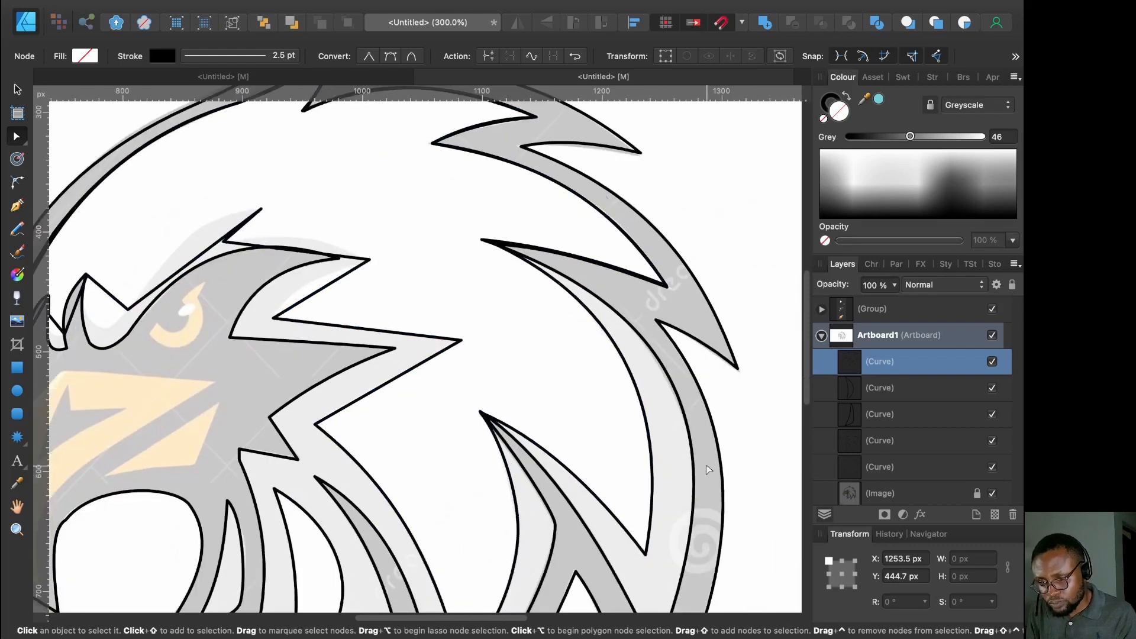
{"action": "scroll", "coordinate": [704, 468], "scroll_direction": "left", "scroll_amount": 1}
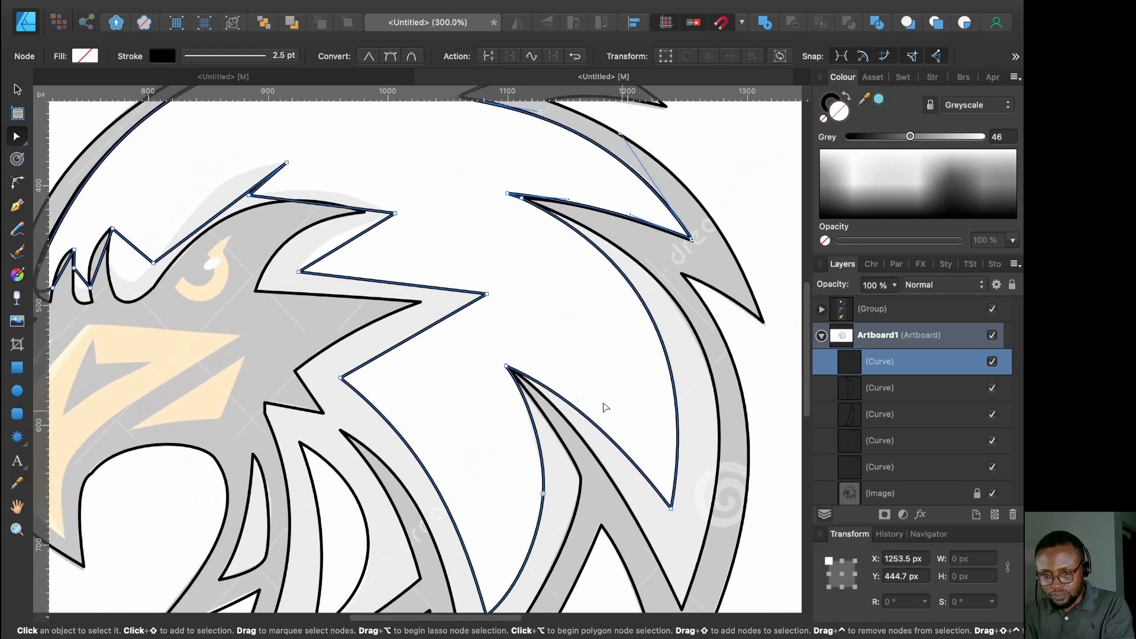
{"action": "scroll", "coordinate": [497, 375], "scroll_direction": "left", "scroll_amount": 1}
{"action": "scroll", "coordinate": [497, 375], "scroll_direction": "up", "scroll_amount": 1}
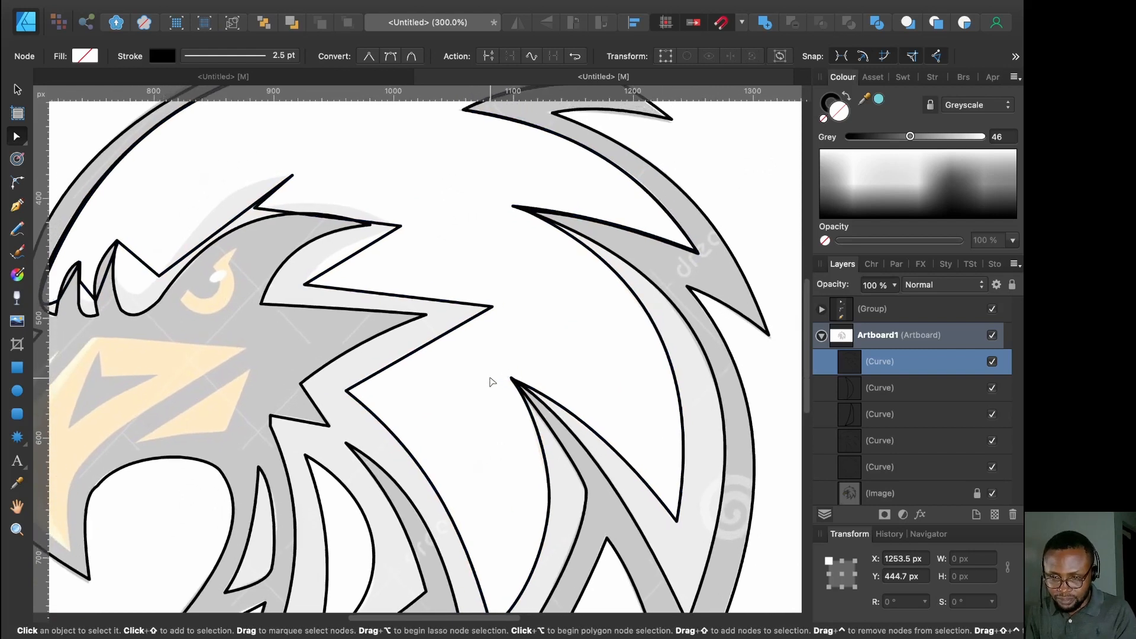
{"action": "scroll", "coordinate": [490, 378], "scroll_direction": "up", "scroll_amount": 7}
{"action": "scroll", "coordinate": [490, 378], "scroll_direction": "left", "scroll_amount": 5}
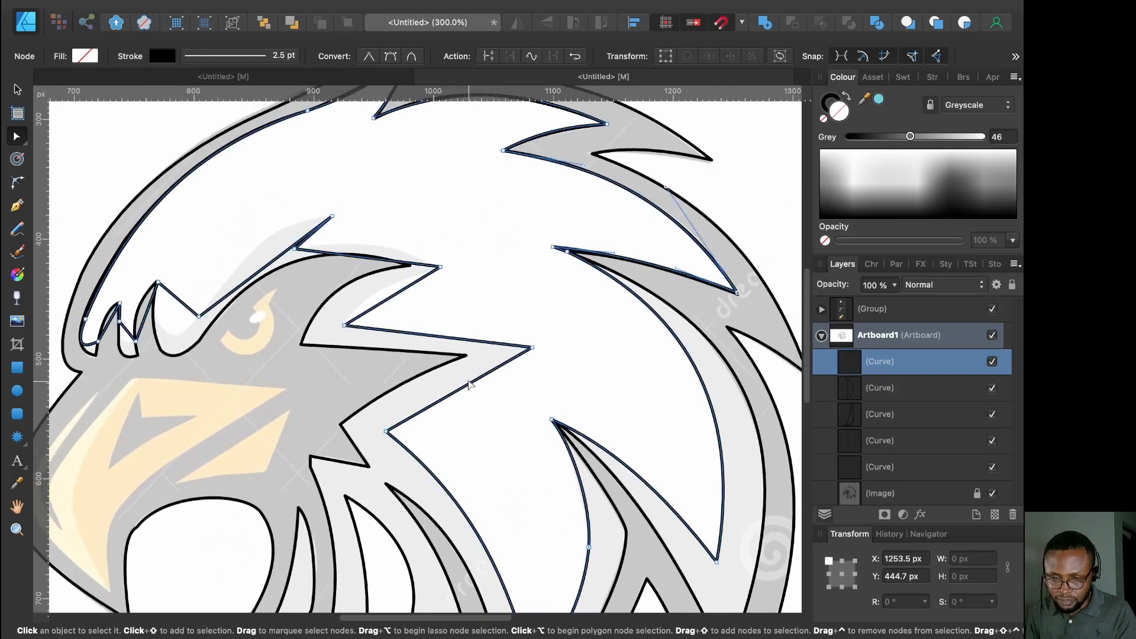
{"action": "left_click_drag", "start_coordinate": [468, 388], "coordinate": [481, 405]}
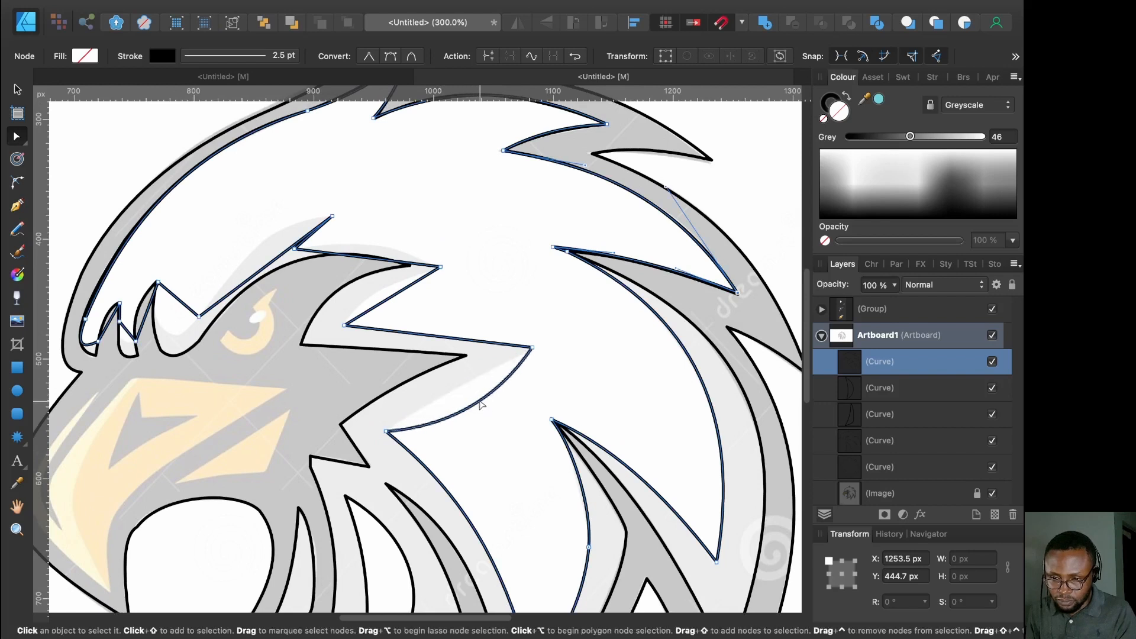
{"action": "key", "text": "super+z"}
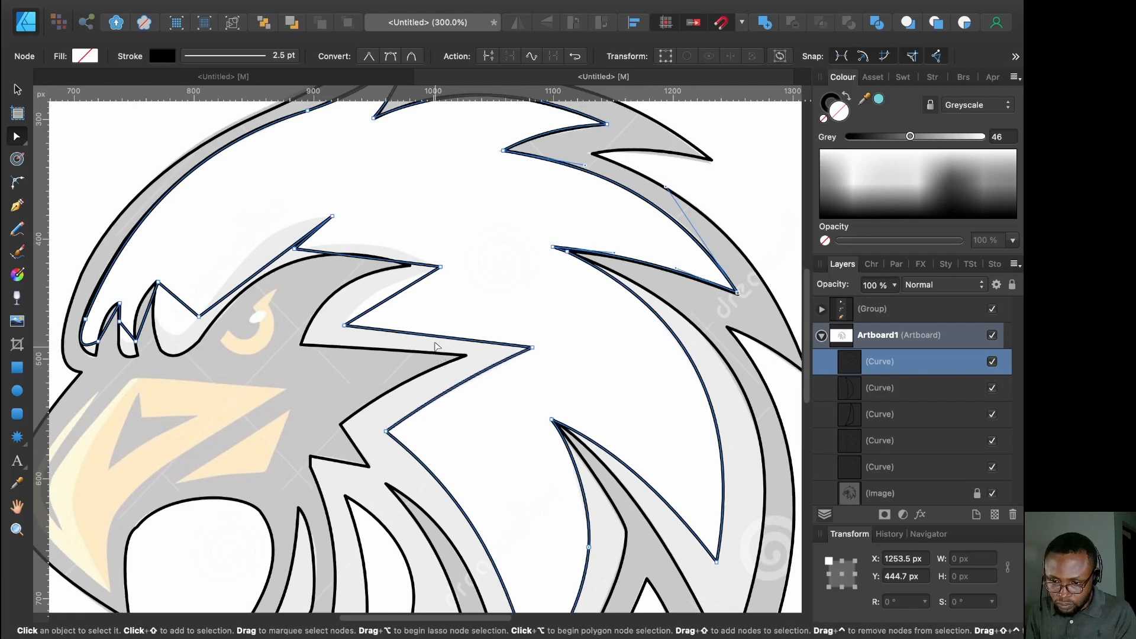
{"action": "mouse_move", "coordinate": [437, 335]}
{"action": "left_mouse_down"}
{"action": "mouse_move", "coordinate": [445, 323]}
{"action": "mouse_move", "coordinate": [441, 337]}
{"action": "left_mouse_up"}
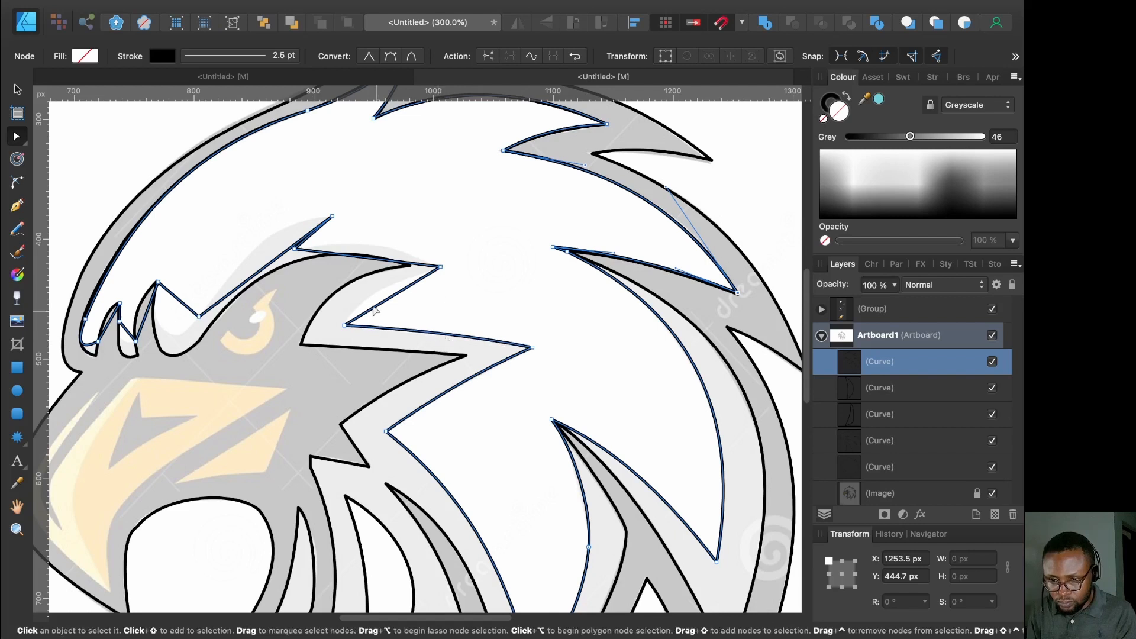
{"action": "left_click_drag", "start_coordinate": [385, 301], "coordinate": [382, 294]}
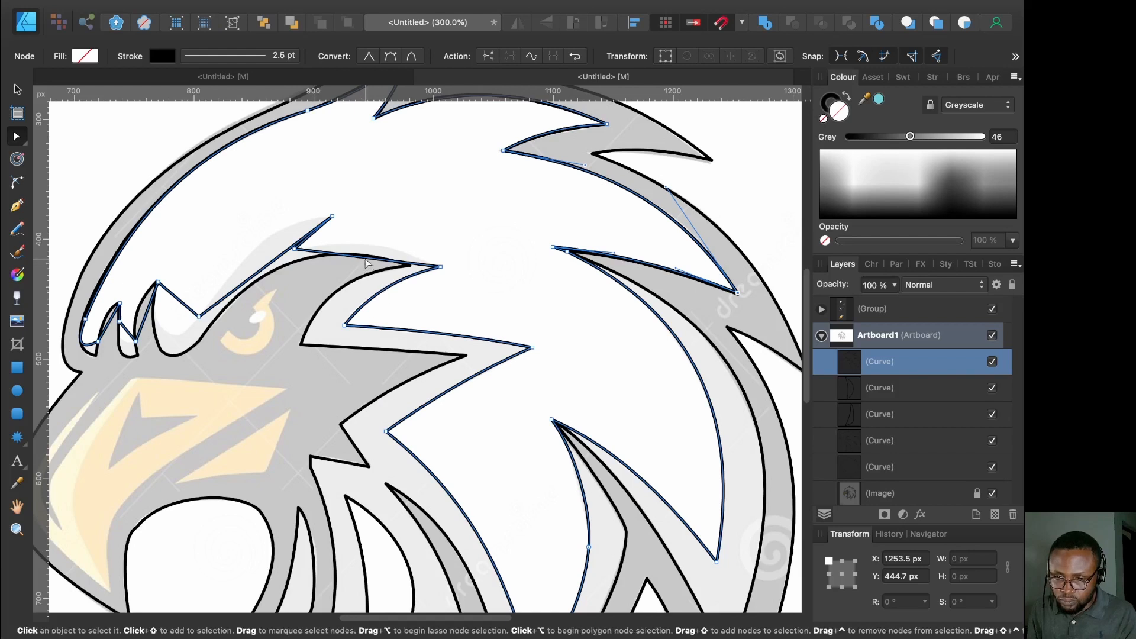
{"action": "left_click_drag", "start_coordinate": [371, 255], "coordinate": [374, 246]}
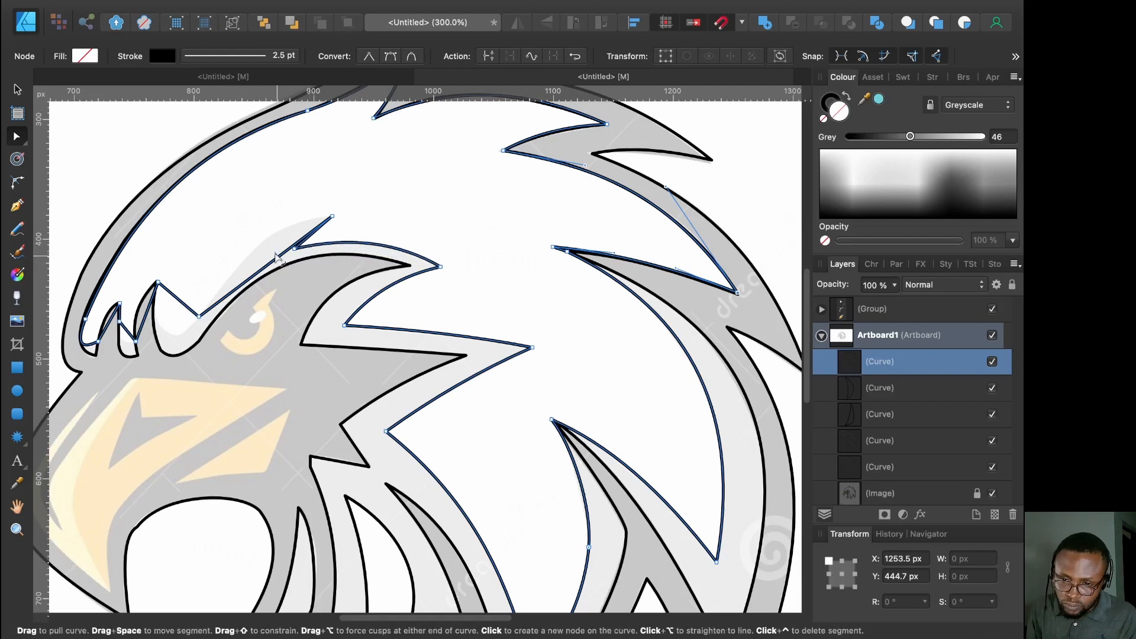
{"action": "left_click_drag", "start_coordinate": [275, 259], "coordinate": [272, 234]}
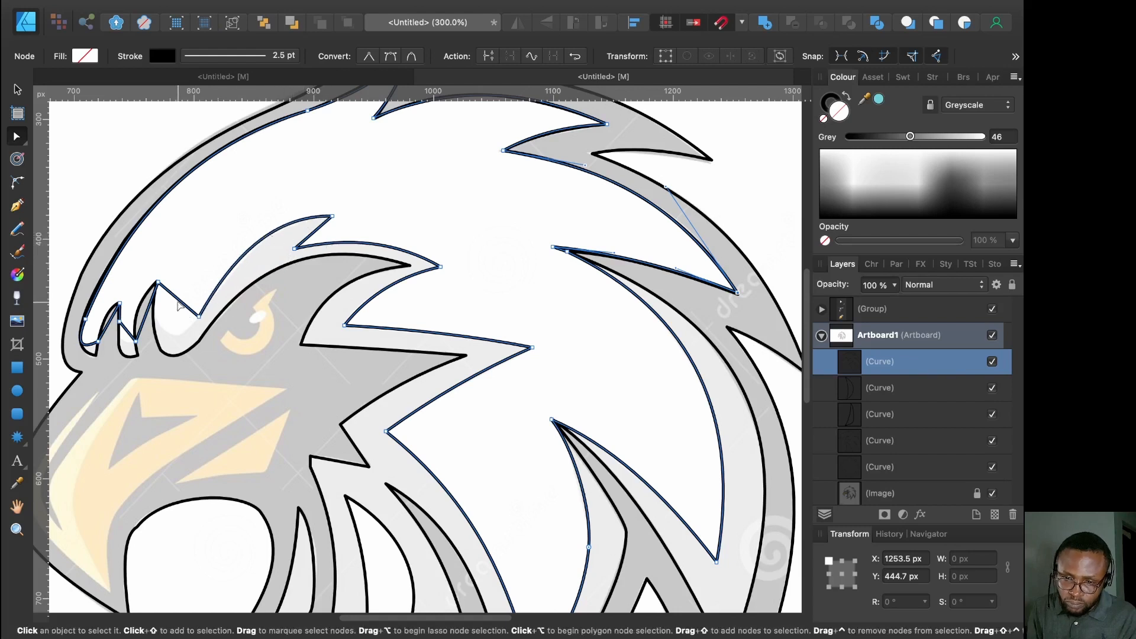
Curve the segments between the forehead tufts and adjust the lower handle of the node in front of the eye
{"action": "left_click_drag", "start_coordinate": [181, 303], "coordinate": [166, 337]}
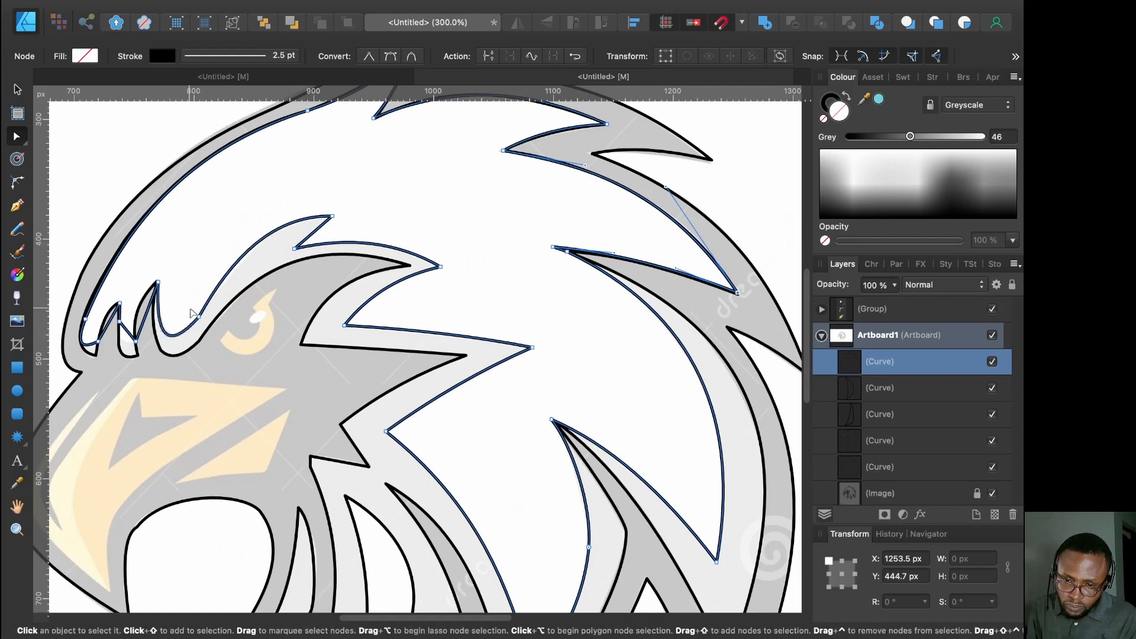
{"action": "left_click", "coordinate": [198, 318]}
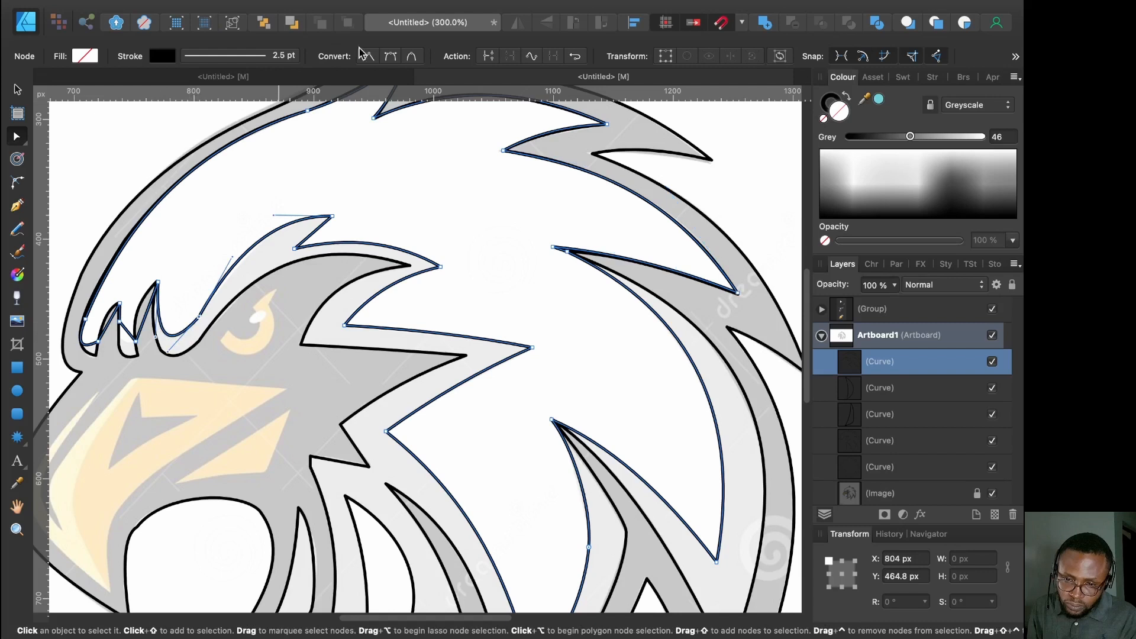
{"action": "left_click", "coordinate": [410, 57]}
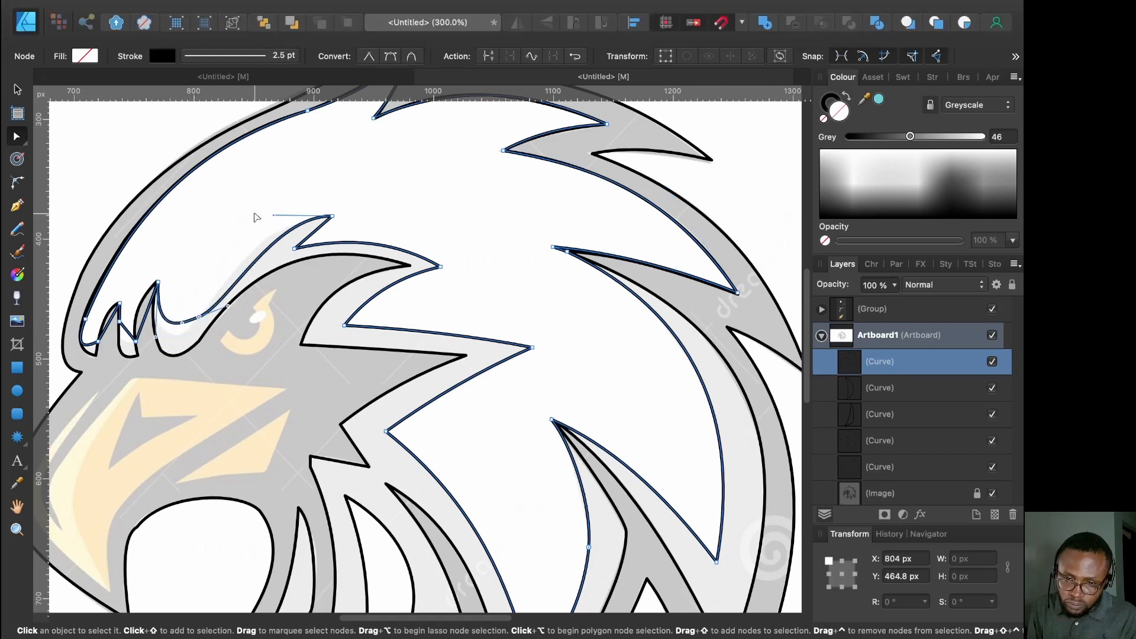
{"action": "key", "text": "super+z"}
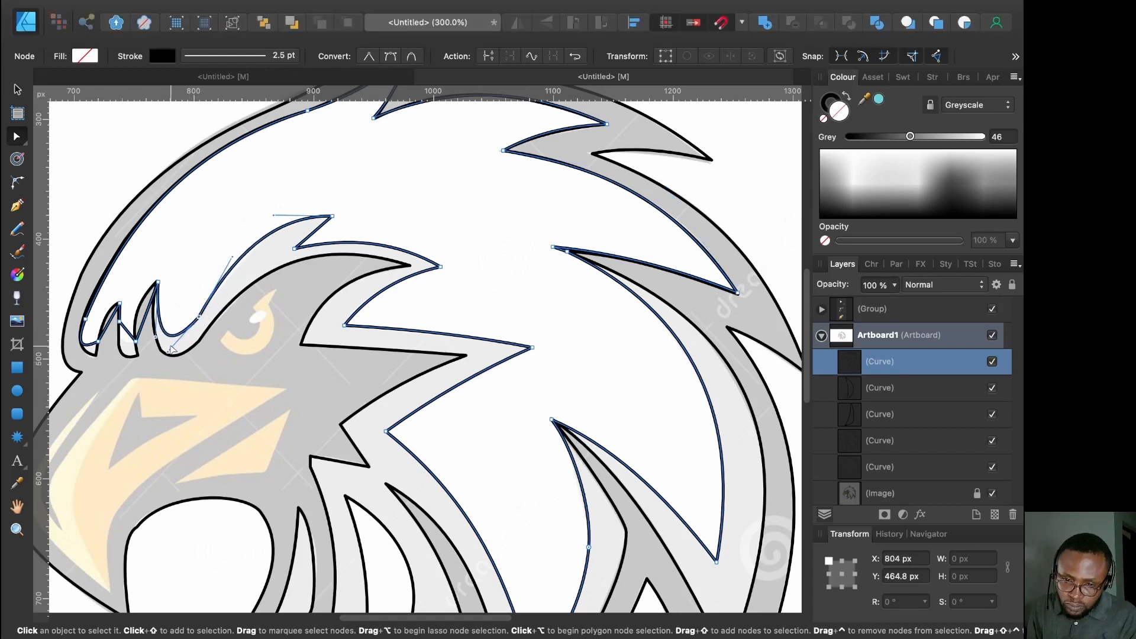
{"action": "left_click_drag", "start_coordinate": [168, 353], "coordinate": [172, 357]}
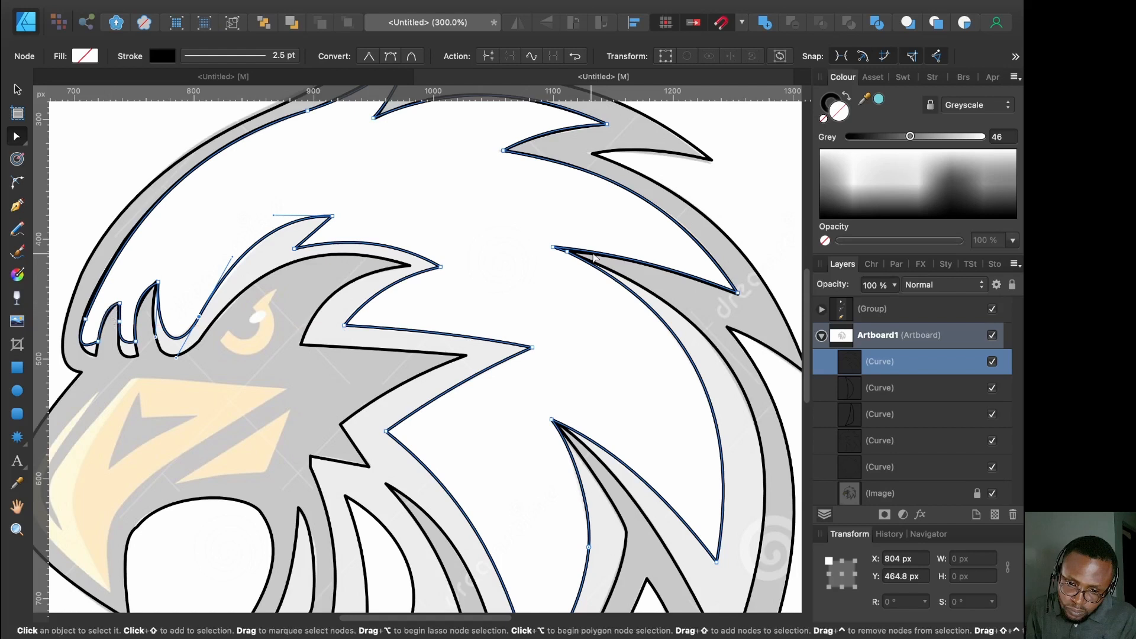
View the artboard at 100% and deselect the curve to review the traced head outline
{"action": "key", "text": "super+1"}
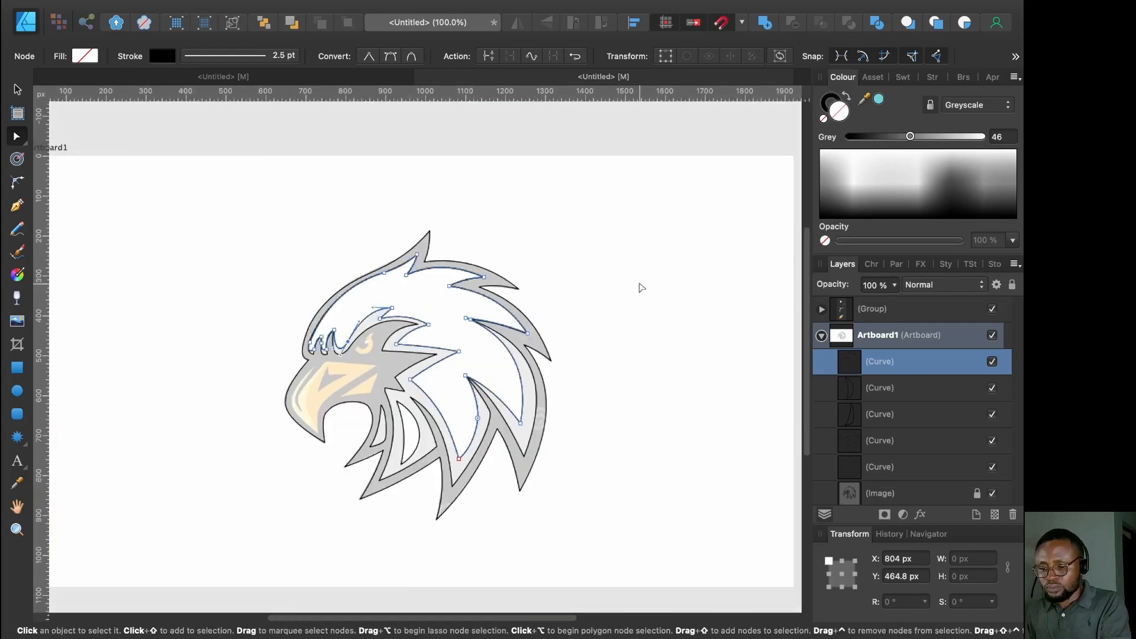
{"action": "left_click", "coordinate": [17, 88]}
{"action": "left_click", "coordinate": [182, 126]}
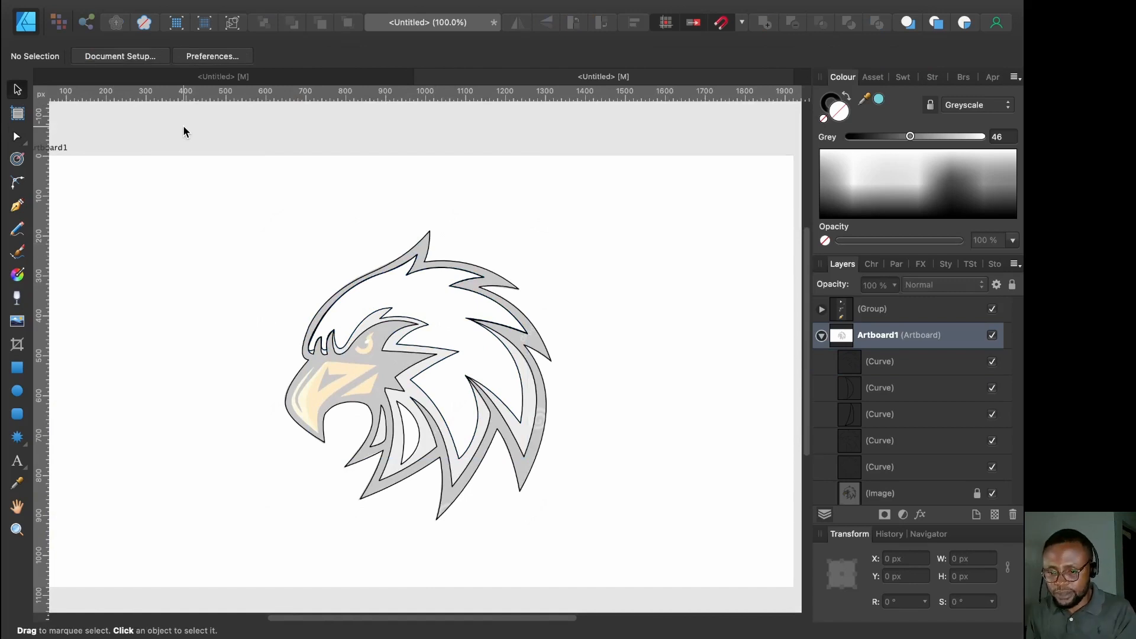
Start a Pen path at the yellow beak area's hooked tip and place nodes along its lower edge, rear corner and top edge
{"action": "key", "text": "super+2"}
{"action": "scroll", "coordinate": [366, 393], "scroll_direction": "left", "scroll_amount": 2}
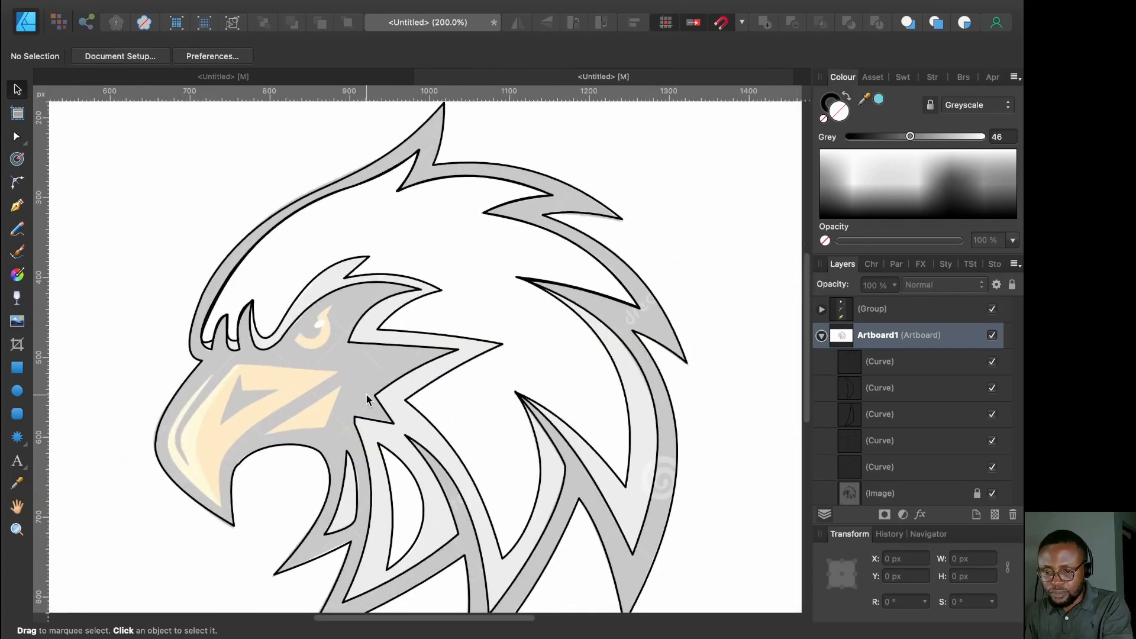
{"action": "scroll", "coordinate": [365, 393], "scroll_direction": "down", "scroll_amount": 5}
{"action": "scroll", "coordinate": [366, 393], "scroll_direction": "left", "scroll_amount": 3}
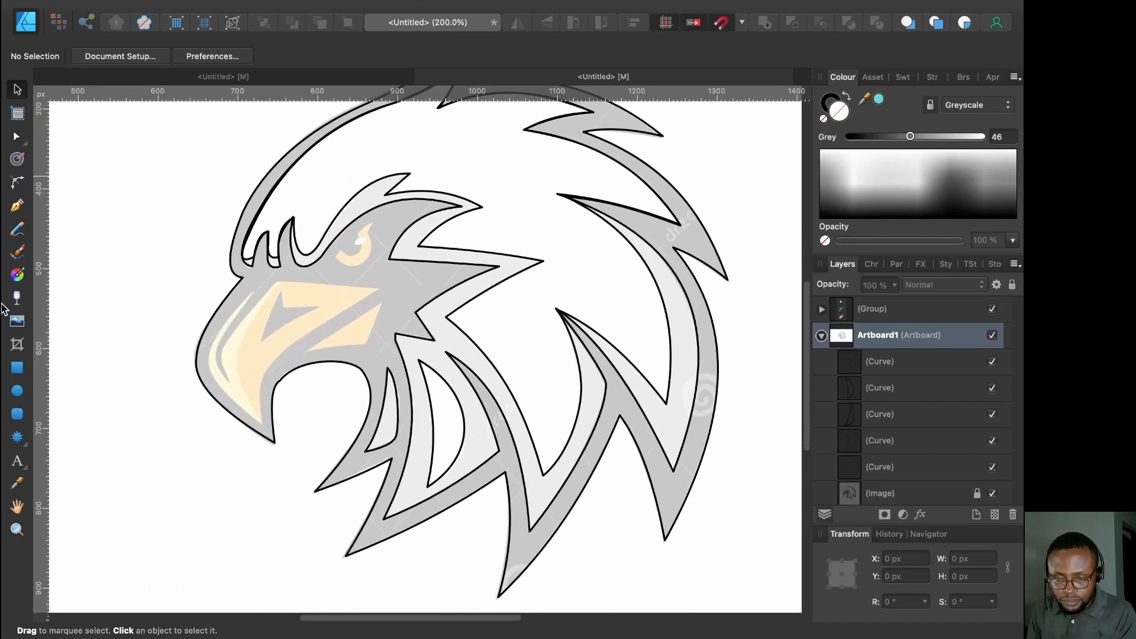
{"action": "left_click", "coordinate": [17, 207]}
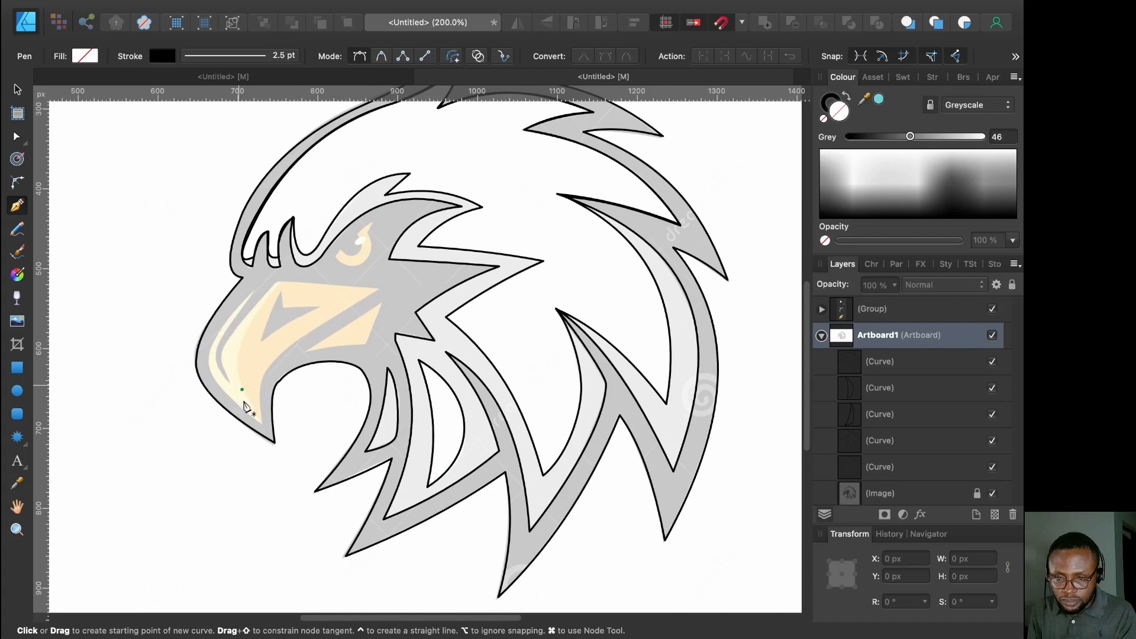
{"action": "key", "text": "super+plus"}
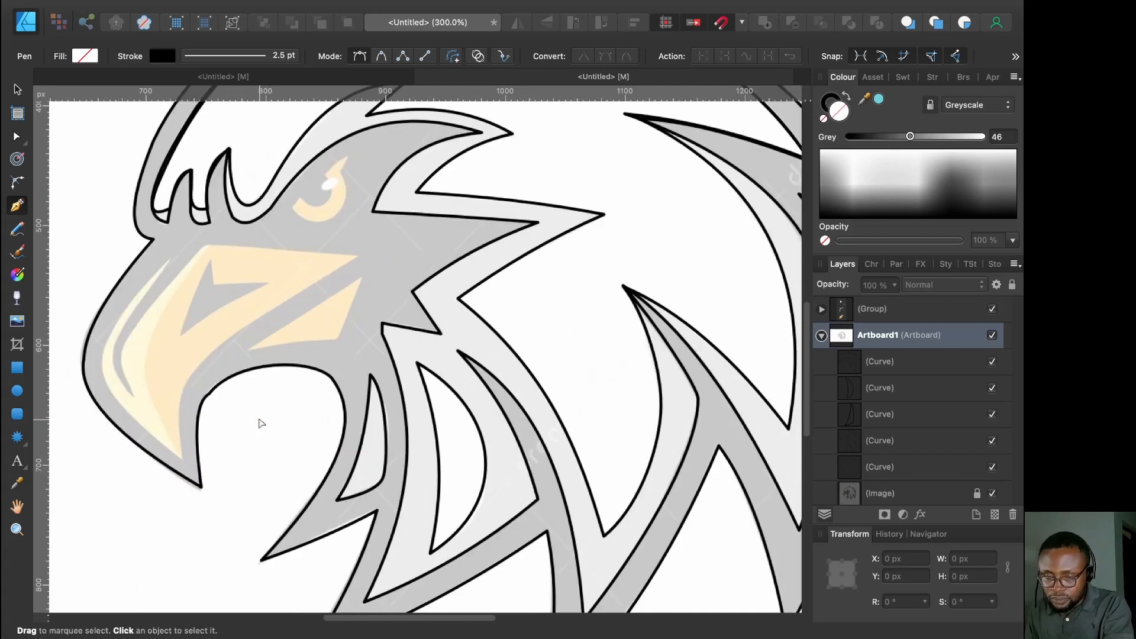
{"action": "left_click", "coordinate": [183, 458]}
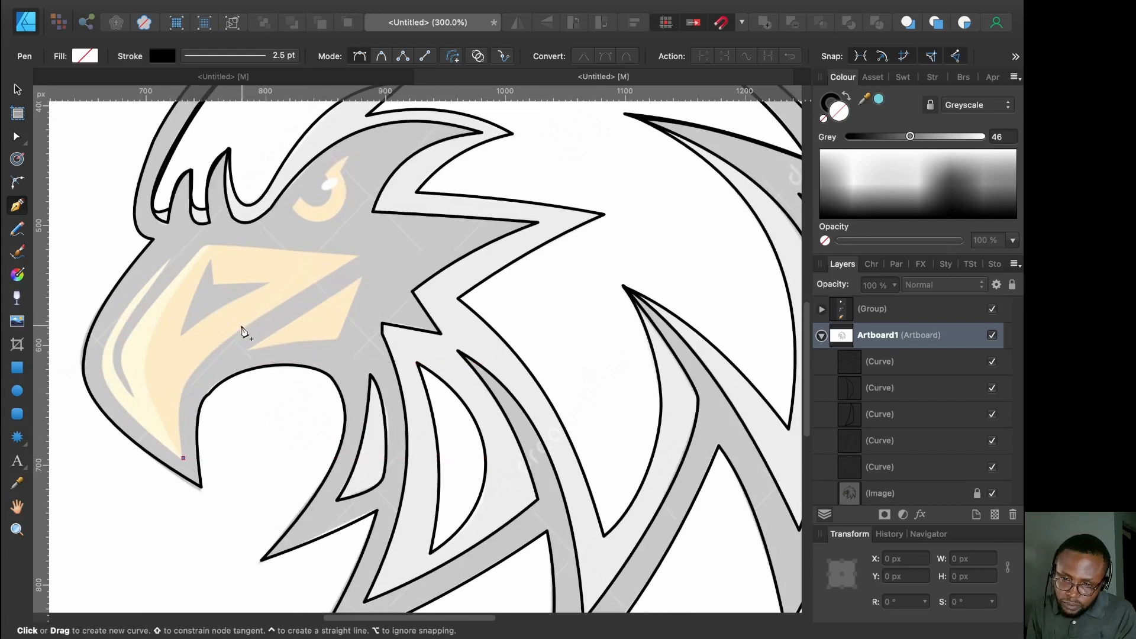
{"action": "left_click", "coordinate": [242, 330]}
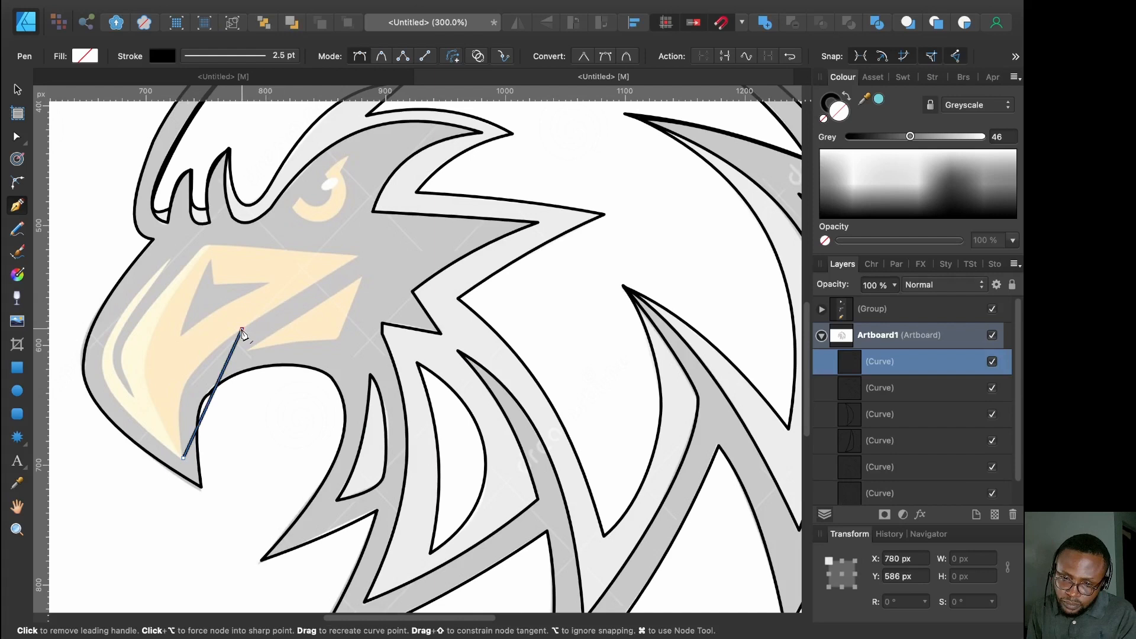
{"action": "left_click", "coordinate": [358, 258]}
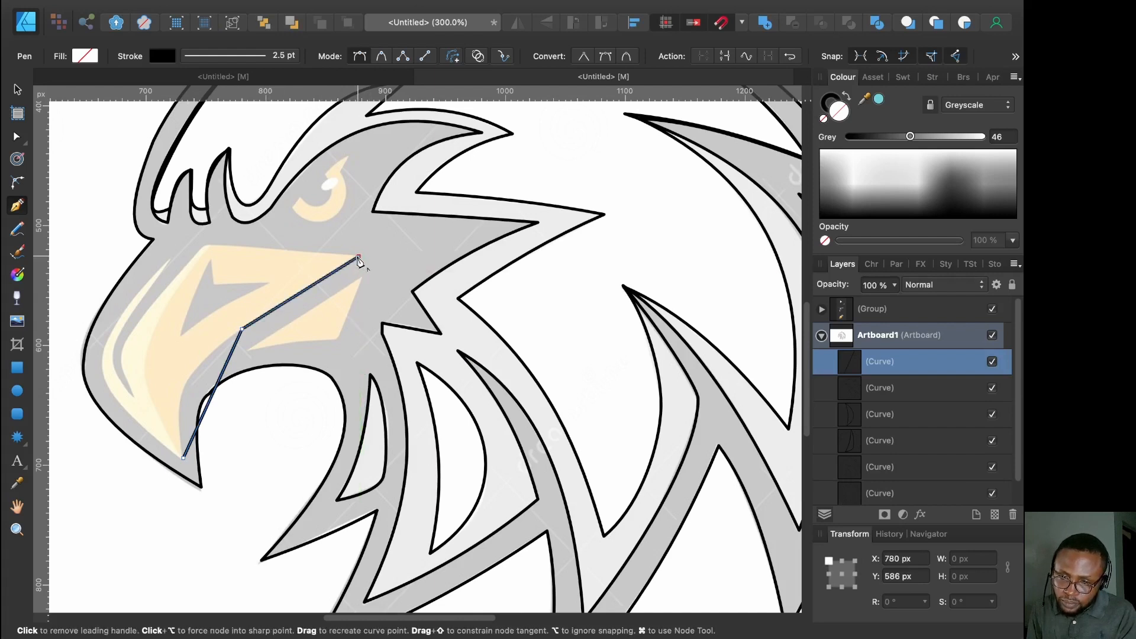
{"action": "left_click", "coordinate": [214, 246]}
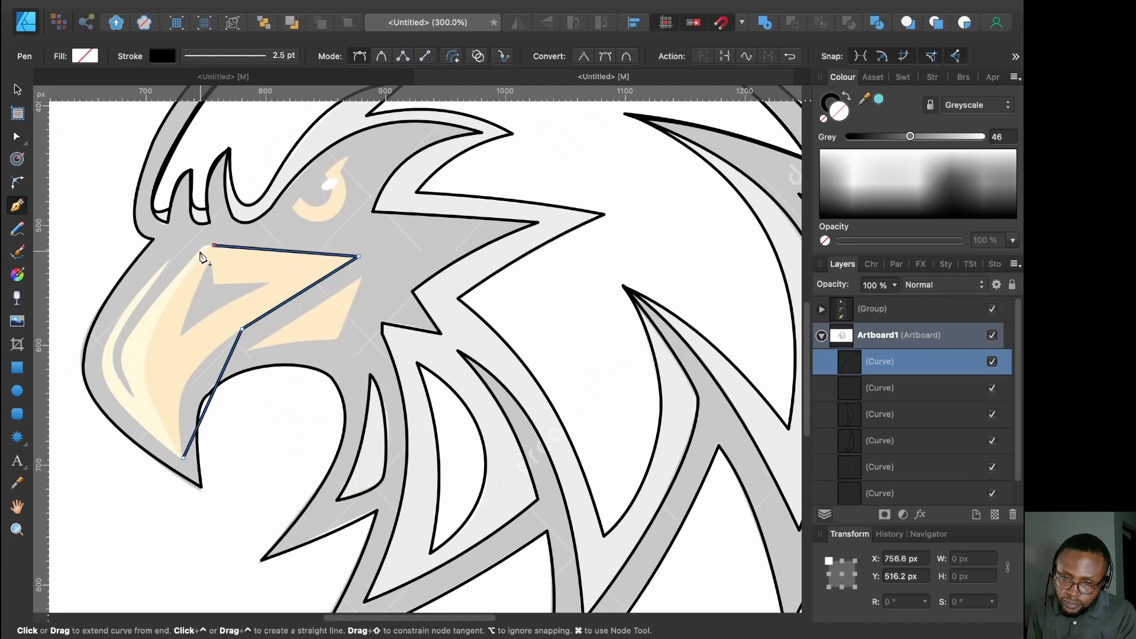
{"action": "left_click", "coordinate": [199, 251]}
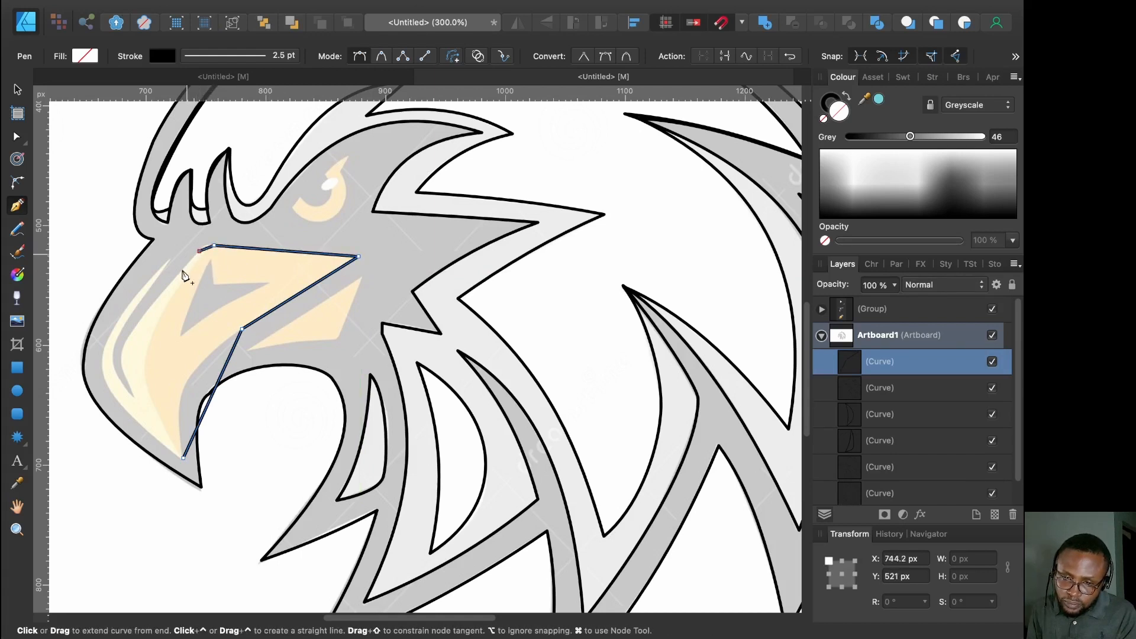
Continue the beak path around the narrow dark slit and down the front edge, closing it at the hooked tip
{"action": "left_click", "coordinate": [130, 333]}
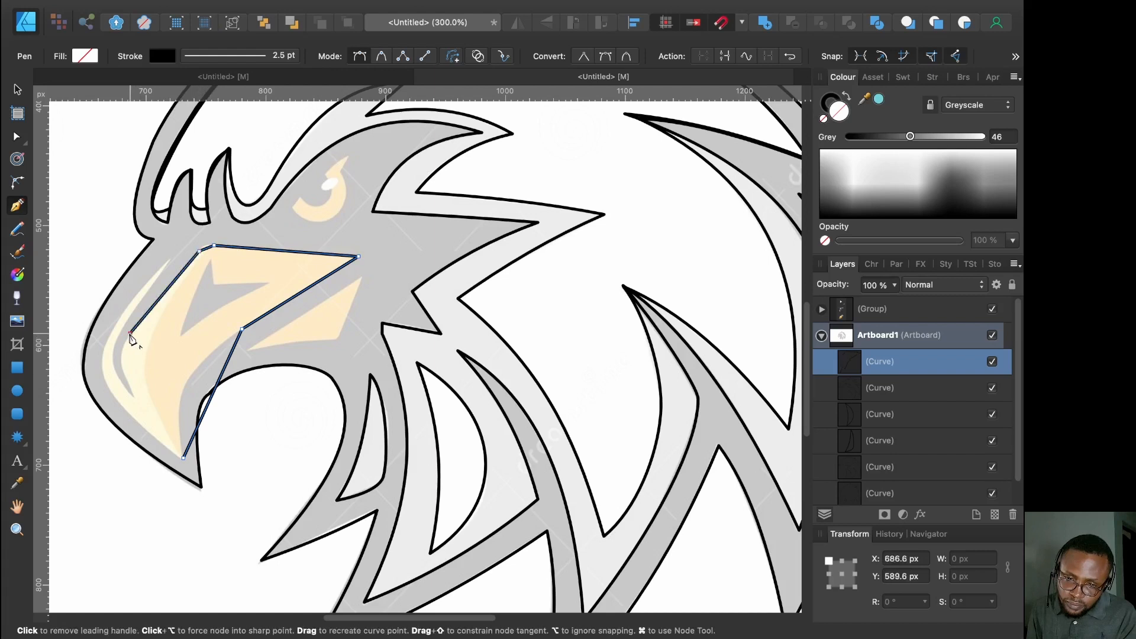
{"action": "left_click", "coordinate": [132, 394]}
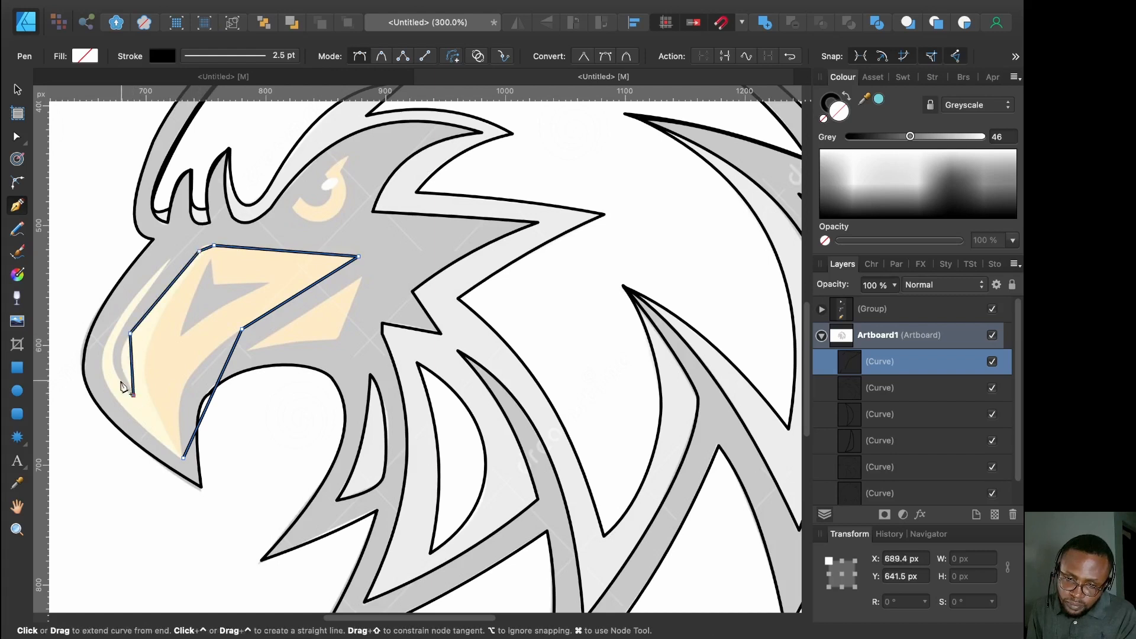
{"action": "left_click", "coordinate": [119, 335]}
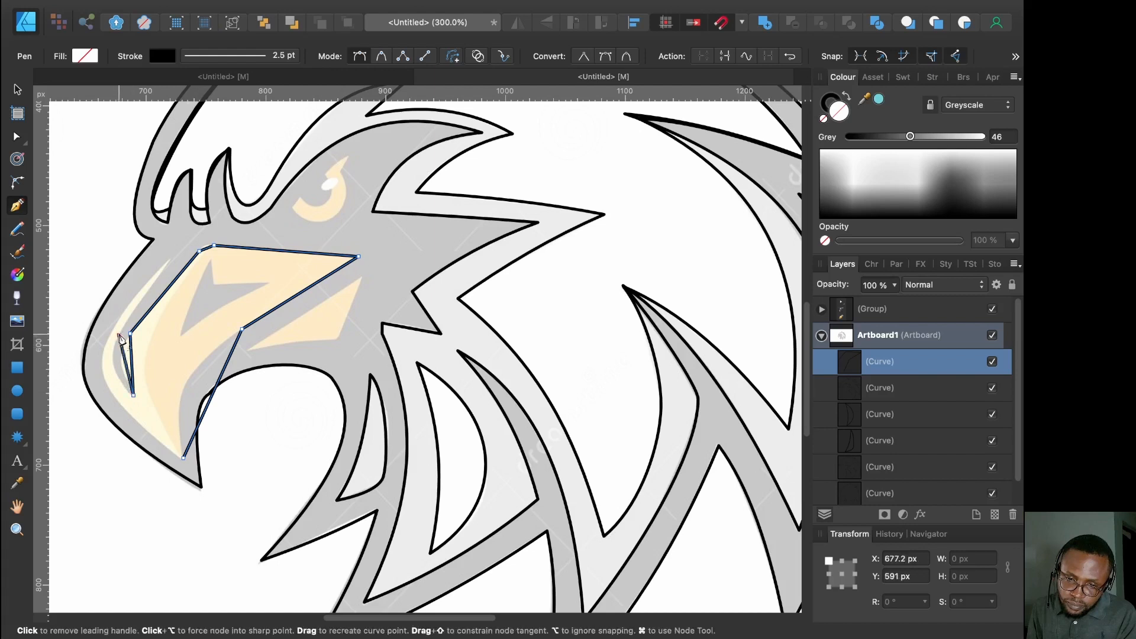
{"action": "left_click", "coordinate": [169, 259]}
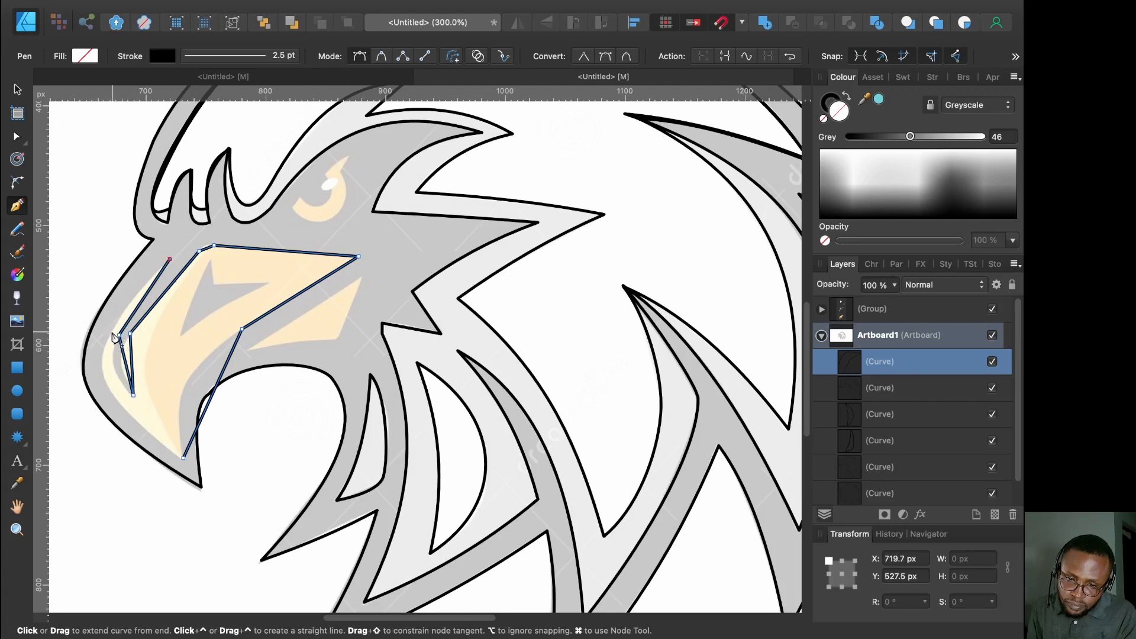
{"action": "left_click", "coordinate": [112, 332]}
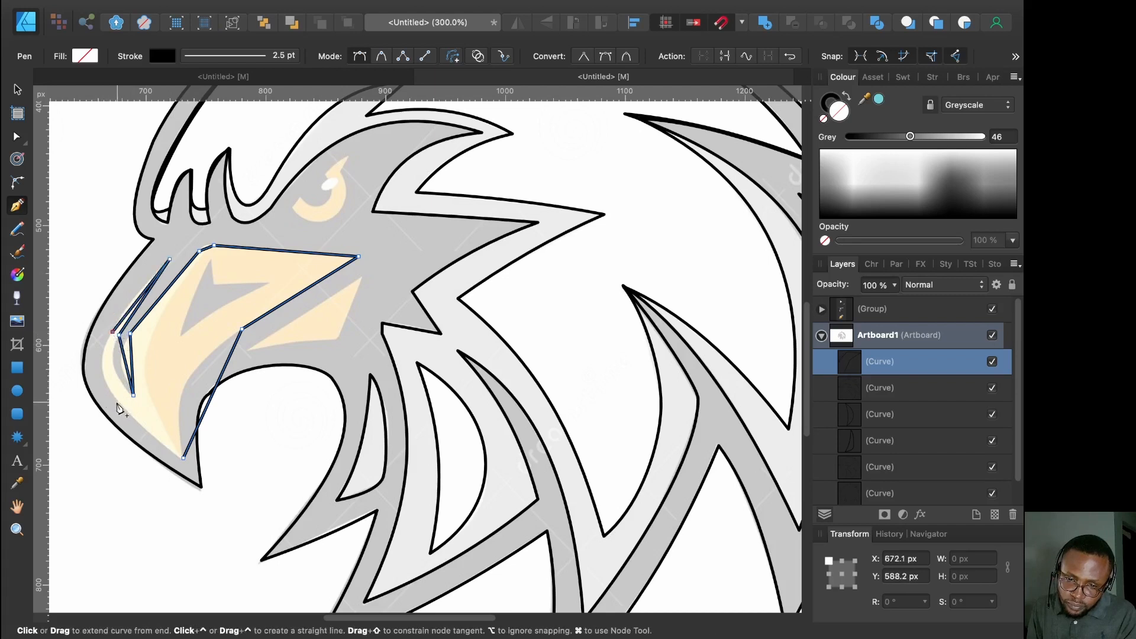
{"action": "left_click", "coordinate": [117, 401]}
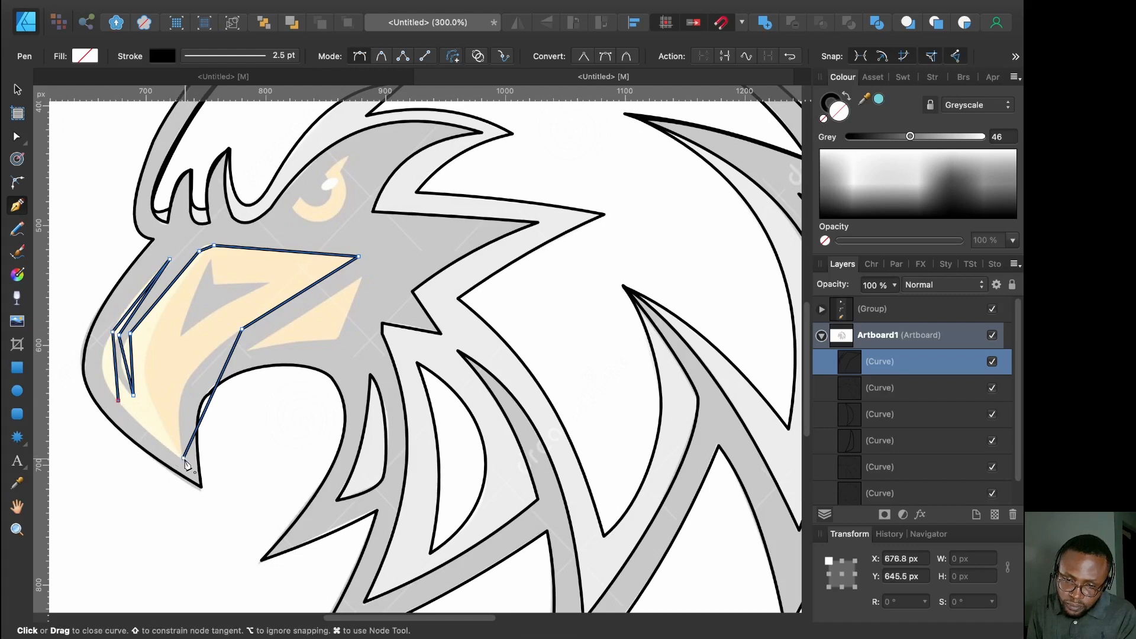
{"action": "left_click", "coordinate": [184, 459]}
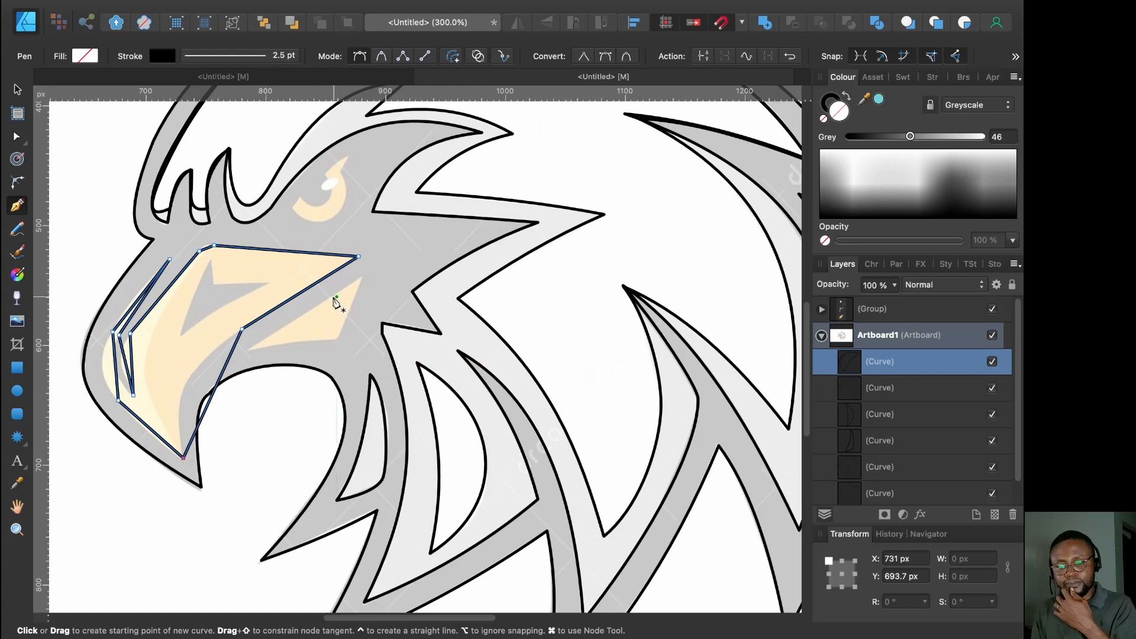
Bend the beak path's lower mouth edge and front outer segments with the Node tool to follow the yellow area
{"action": "left_click", "coordinate": [16, 136]}
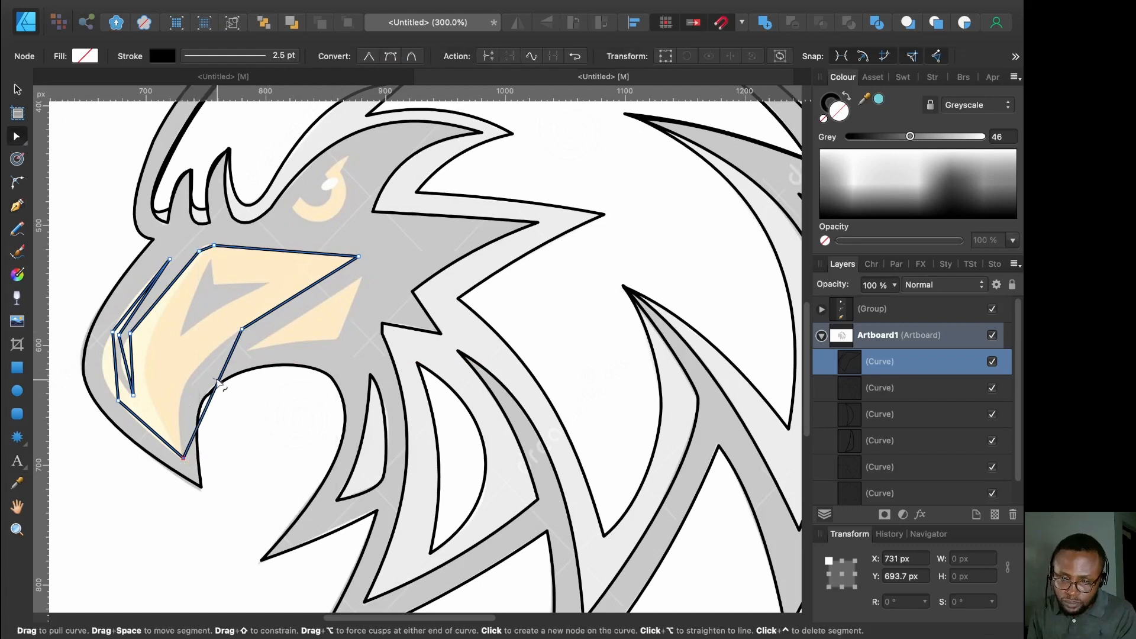
{"action": "left_click_drag", "start_coordinate": [217, 383], "coordinate": [191, 381]}
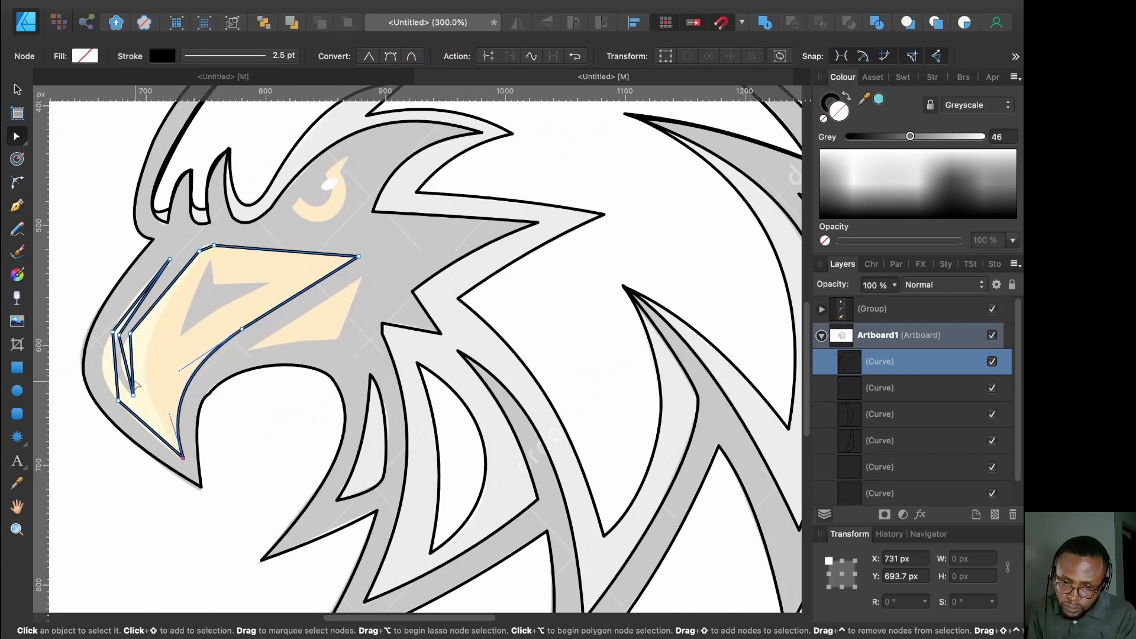
{"action": "left_click_drag", "start_coordinate": [144, 423], "coordinate": [147, 436]}
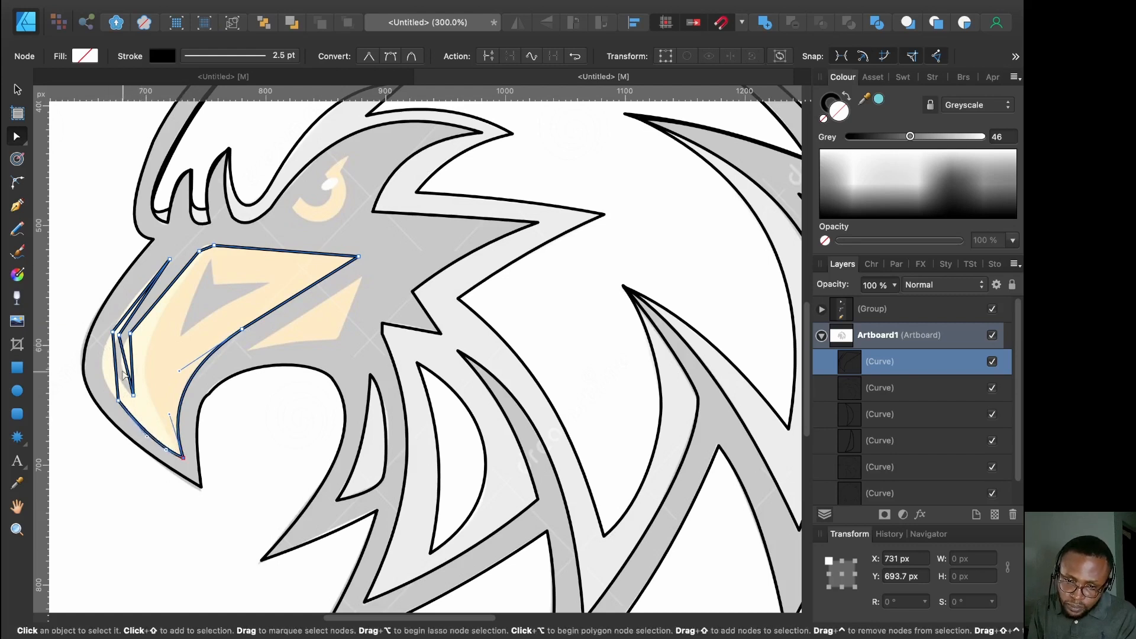
{"action": "left_click_drag", "start_coordinate": [118, 372], "coordinate": [101, 366]}
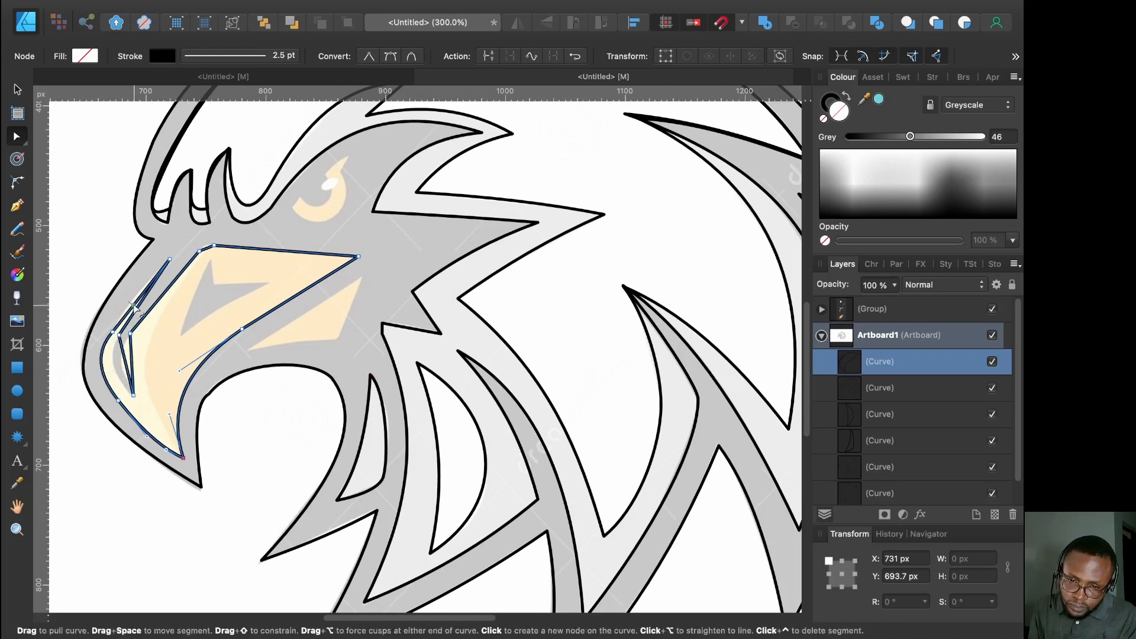
{"action": "left_click_drag", "start_coordinate": [133, 304], "coordinate": [129, 298]}
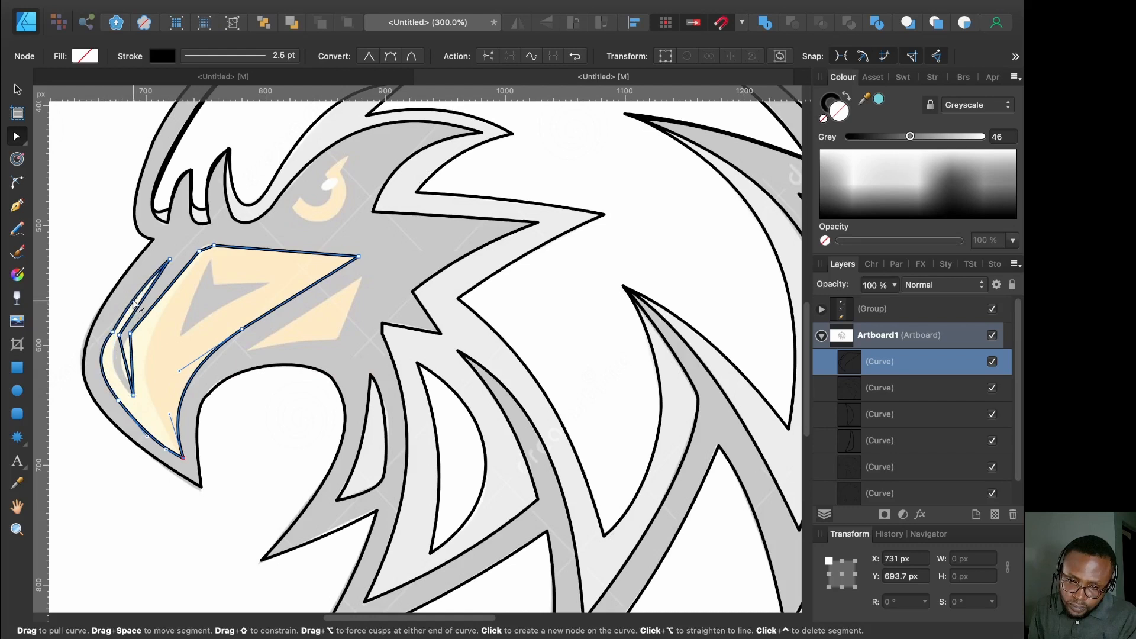
Convert the node on the beak's outer front edge to smooth and adjust its lower handle to fit the reference
{"action": "left_click", "coordinate": [114, 333]}
{"action": "mouse_move", "coordinate": [306, 6]}
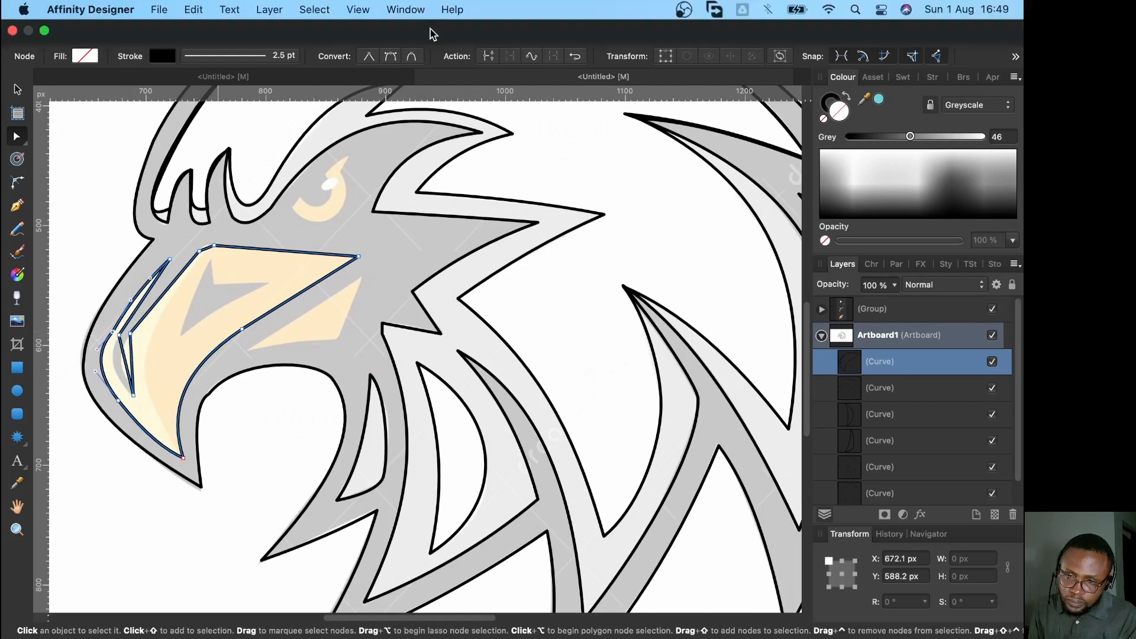
{"action": "left_click", "coordinate": [394, 57]}
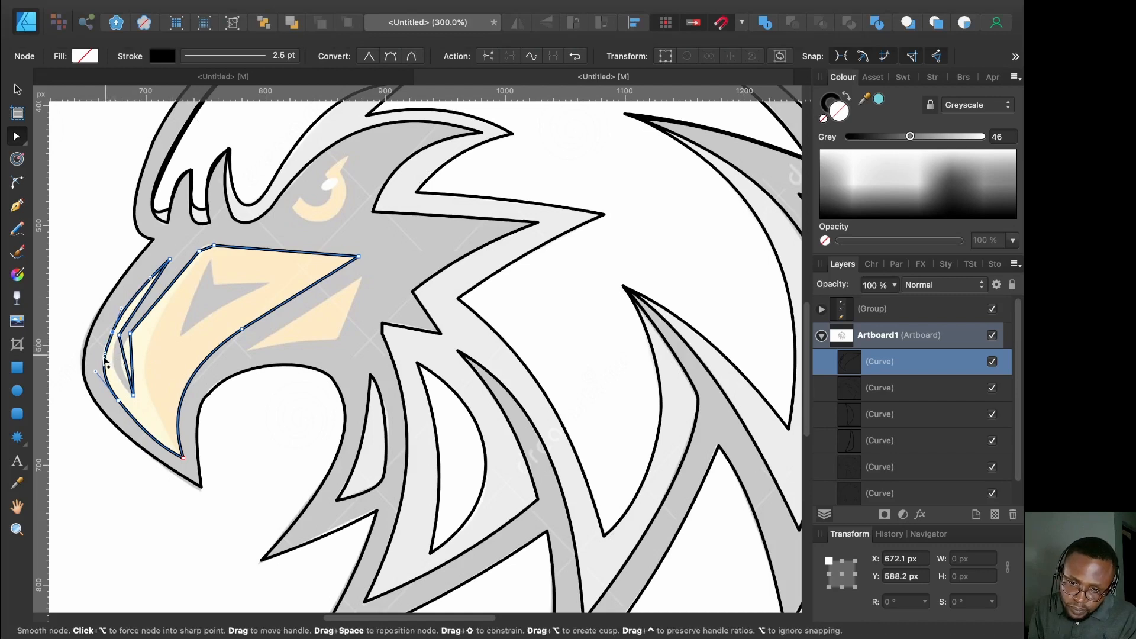
{"action": "left_click_drag", "start_coordinate": [105, 358], "coordinate": [100, 356]}
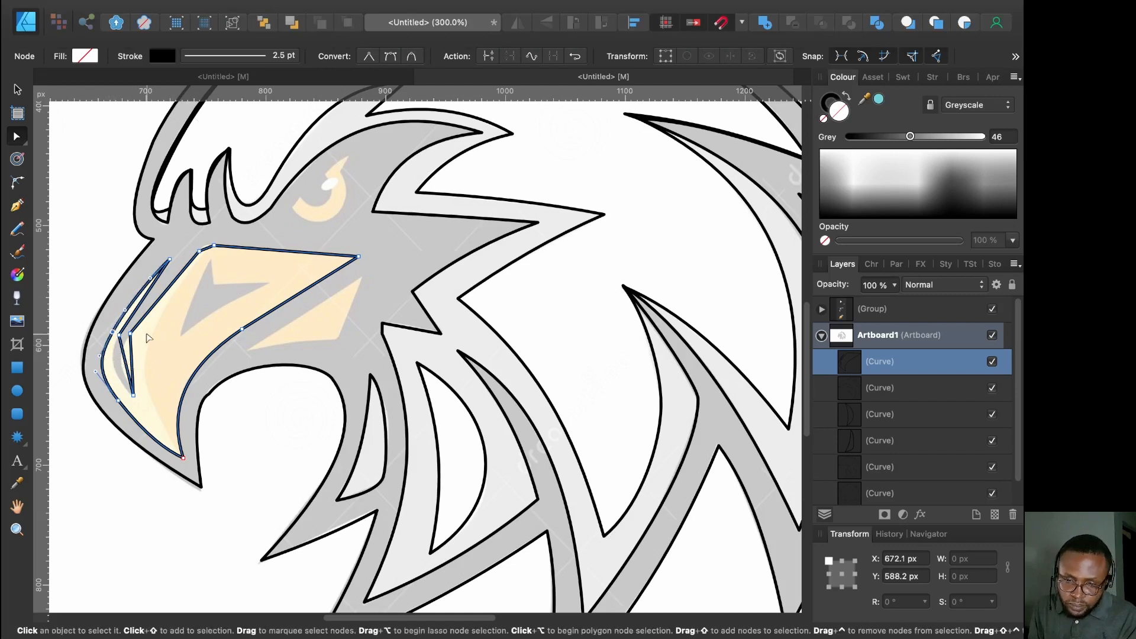
Curve the segments around the beak's dark slit, reposition its outer middle node, and deselect the finished curve
{"action": "left_click_drag", "start_coordinate": [125, 362], "coordinate": [114, 373]}
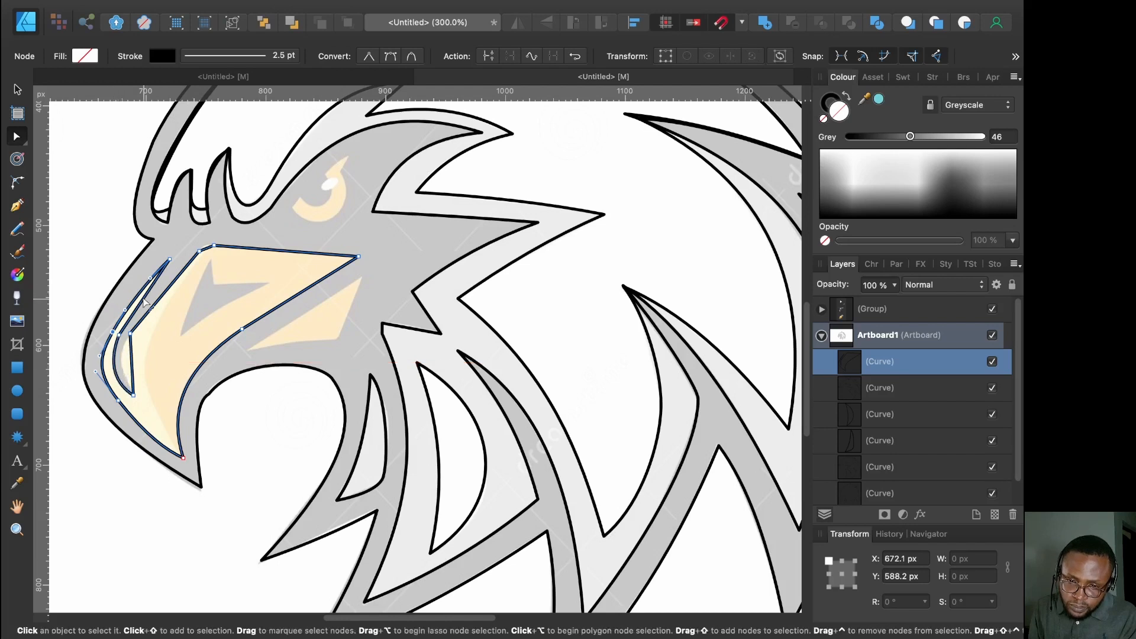
{"action": "left_click", "coordinate": [140, 301]}
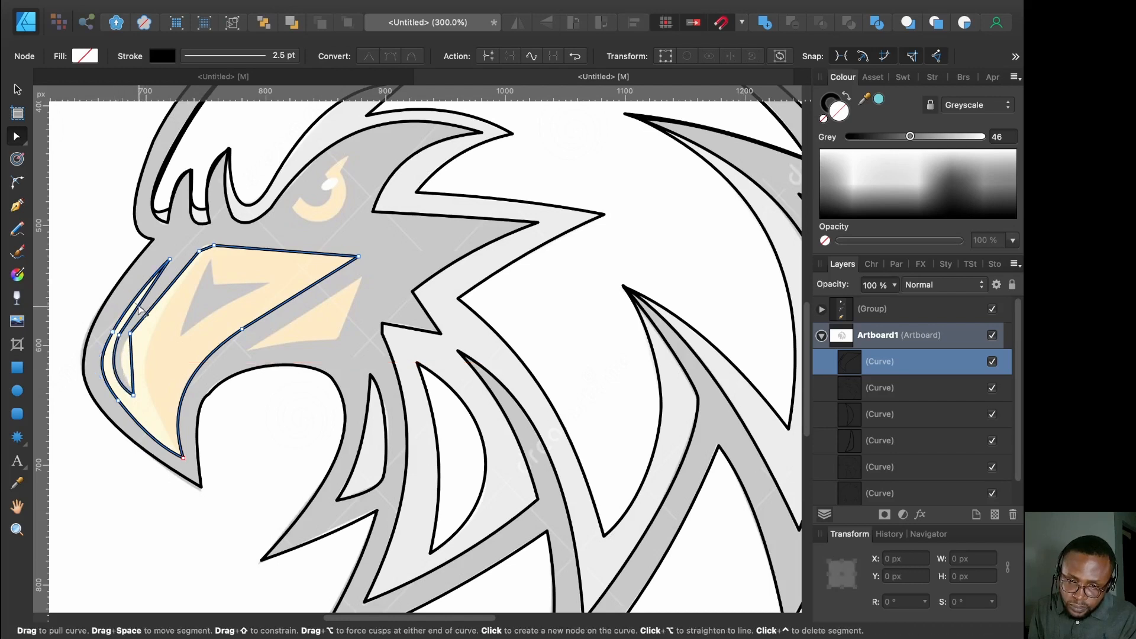
{"action": "left_click_drag", "start_coordinate": [136, 304], "coordinate": [139, 302]}
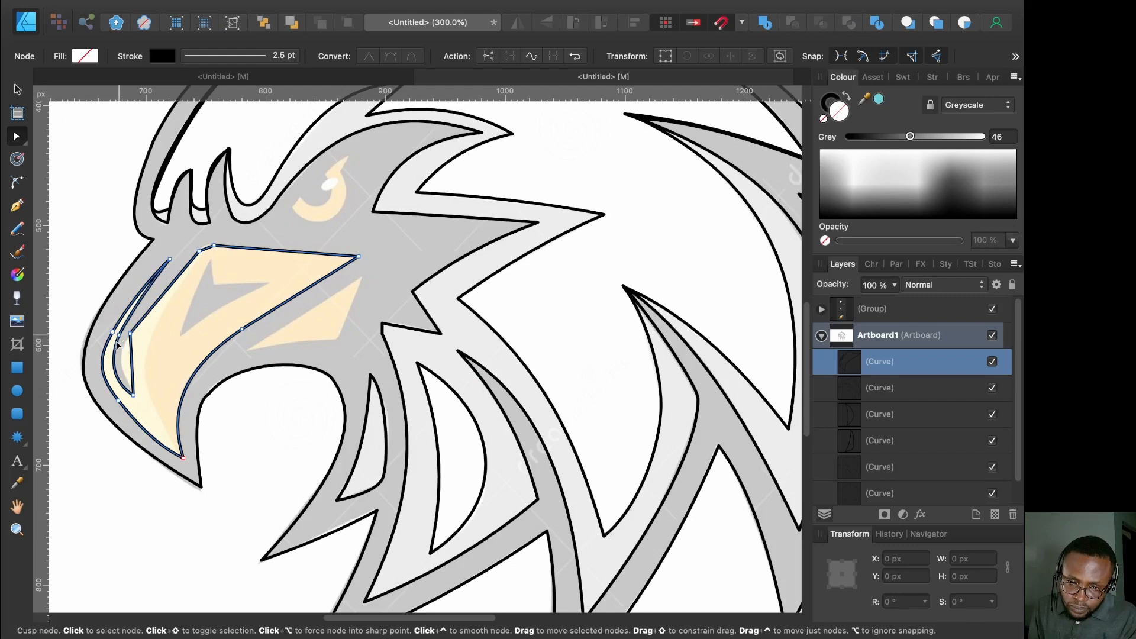
{"action": "left_click_drag", "start_coordinate": [117, 342], "coordinate": [119, 338]}
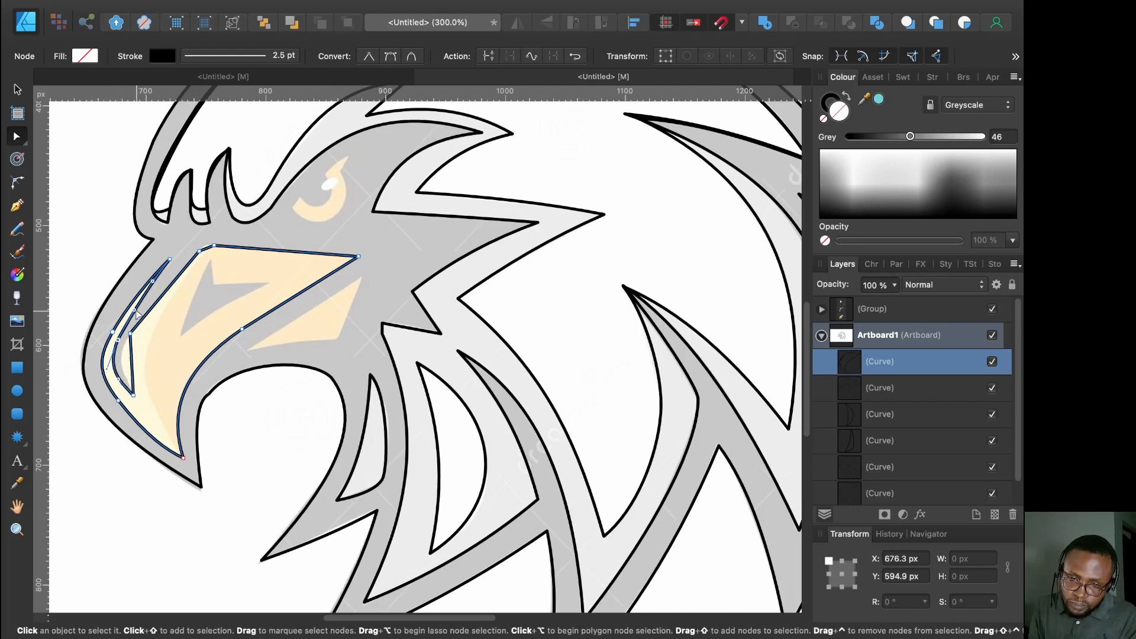
{"action": "left_click_drag", "start_coordinate": [130, 310], "coordinate": [128, 311]}
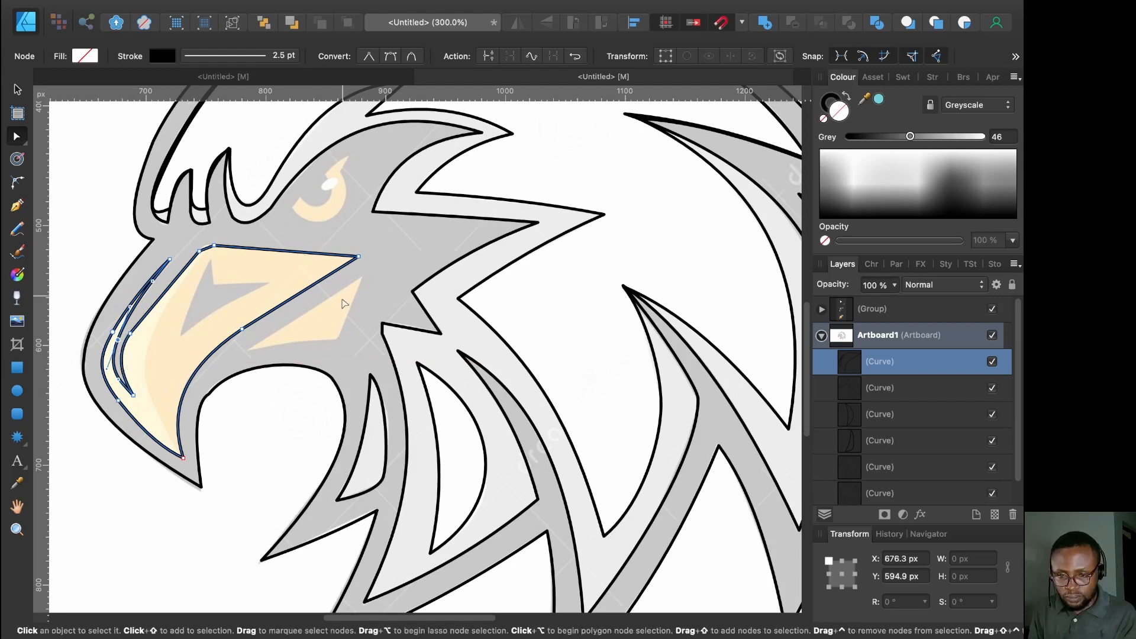
{"action": "left_click", "coordinate": [335, 322]}
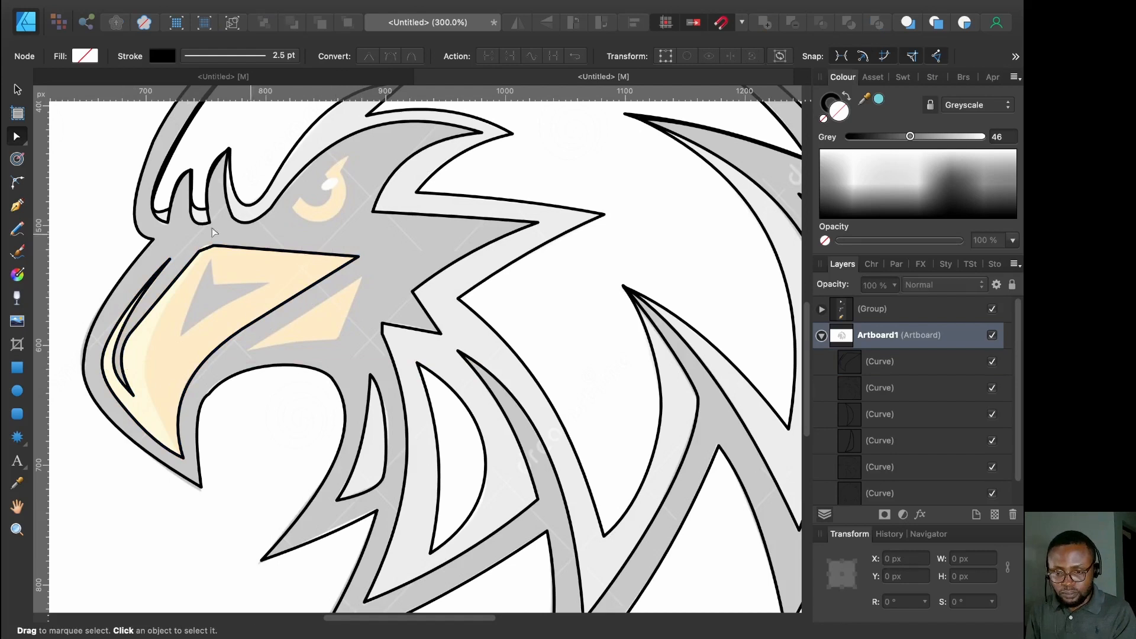
Trace the grey nostril shape inside the beak as a closed four-point path with the Pen tool
{"action": "left_click", "coordinate": [16, 206]}
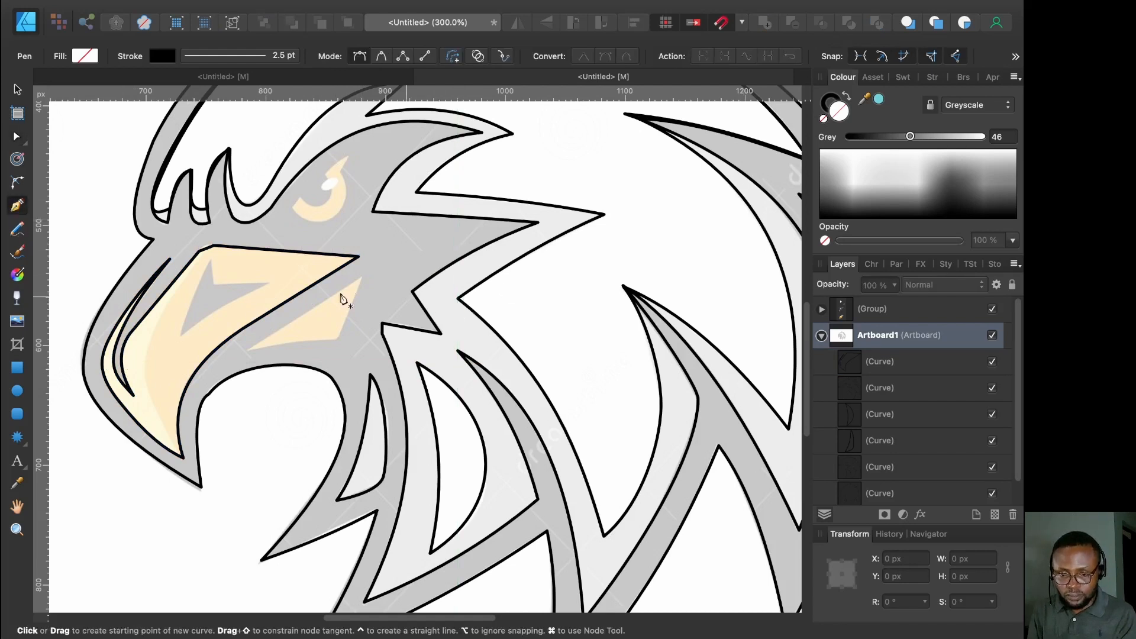
{"action": "left_click", "coordinate": [210, 259]}
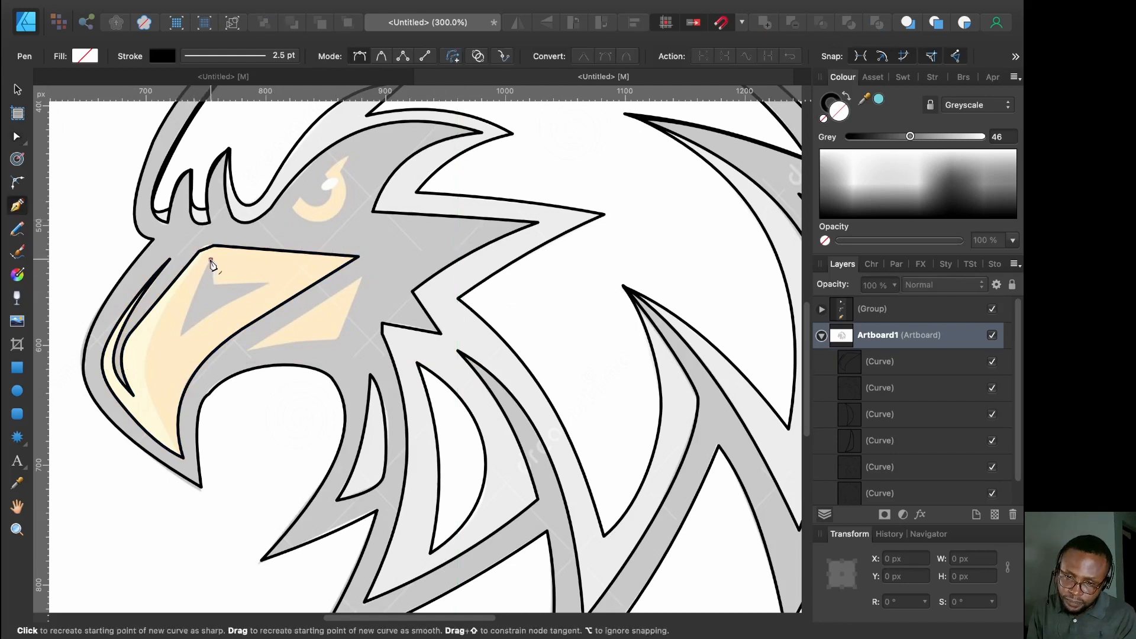
{"action": "left_click", "coordinate": [182, 335]}
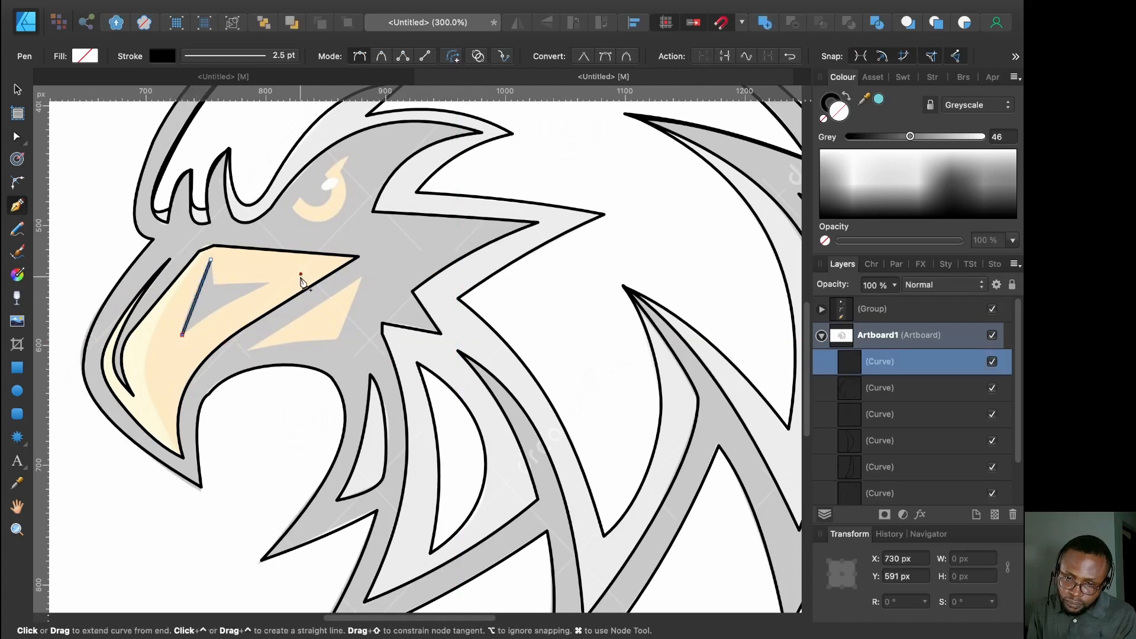
{"action": "left_click", "coordinate": [270, 284]}
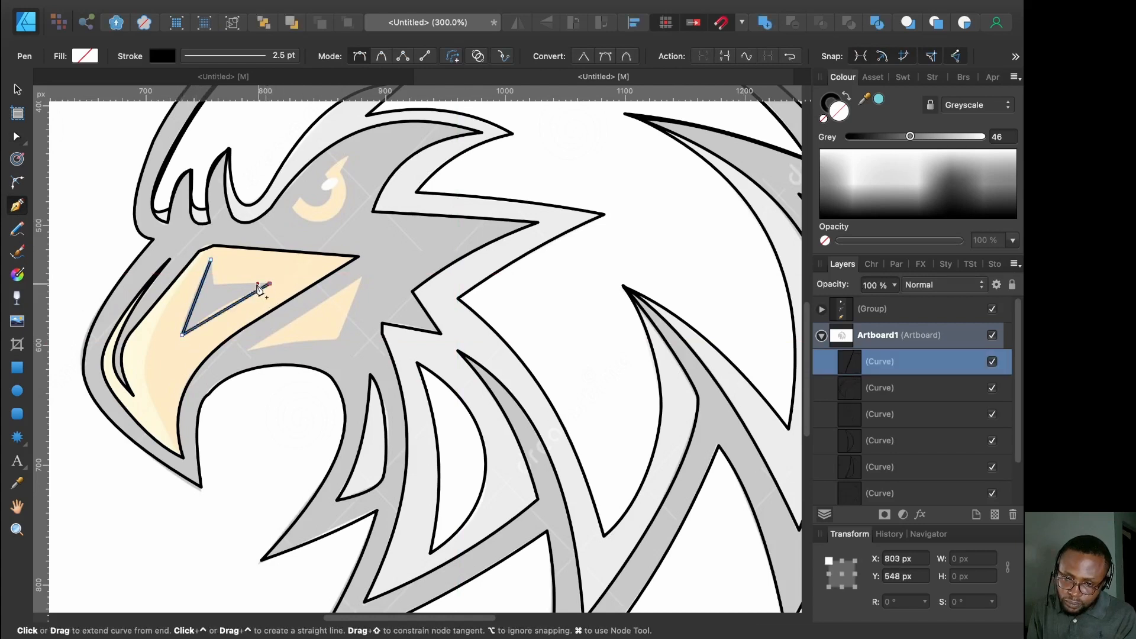
{"action": "left_click", "coordinate": [216, 284]}
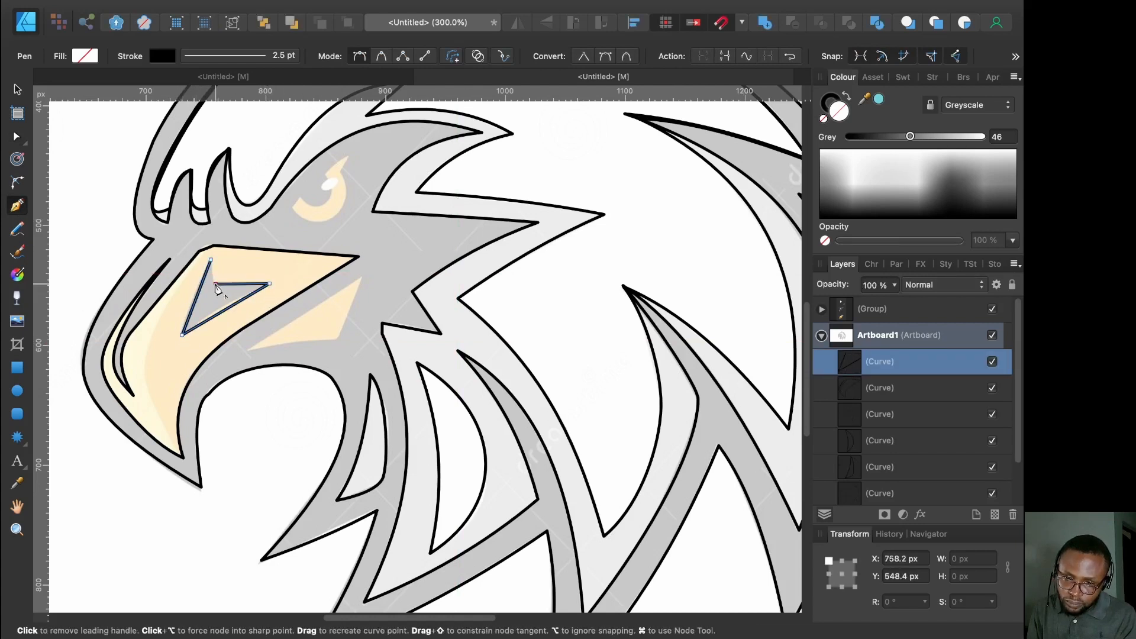
{"action": "left_click", "coordinate": [211, 261]}
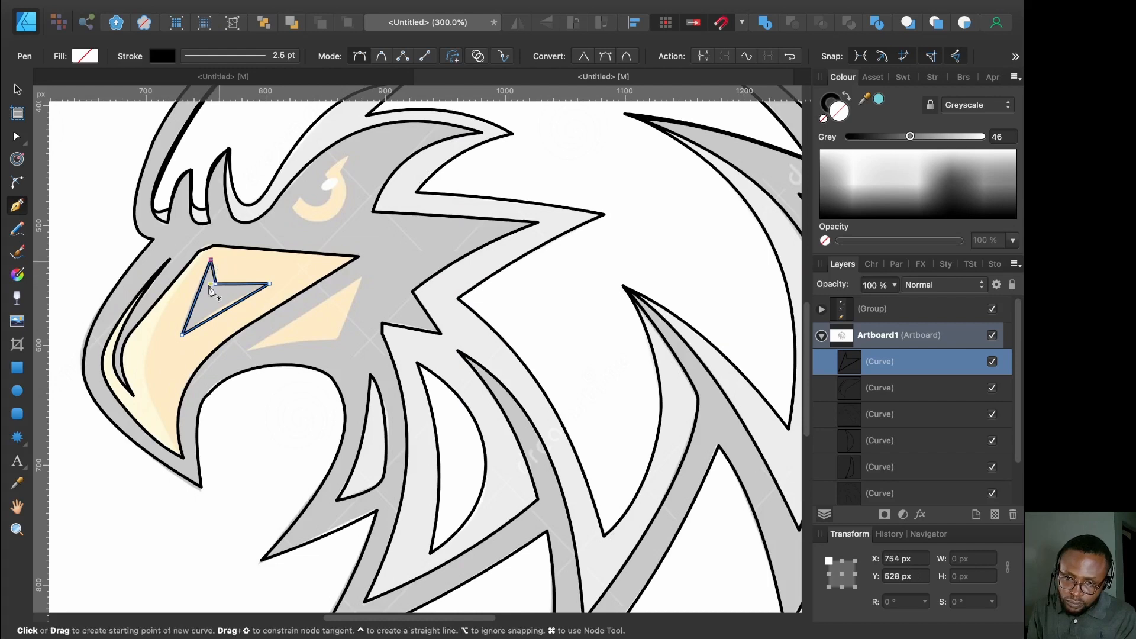
Bend the nostril outline's front edge with the Node tool to match the reference, and deselect the curve
{"action": "left_click", "coordinate": [15, 139]}
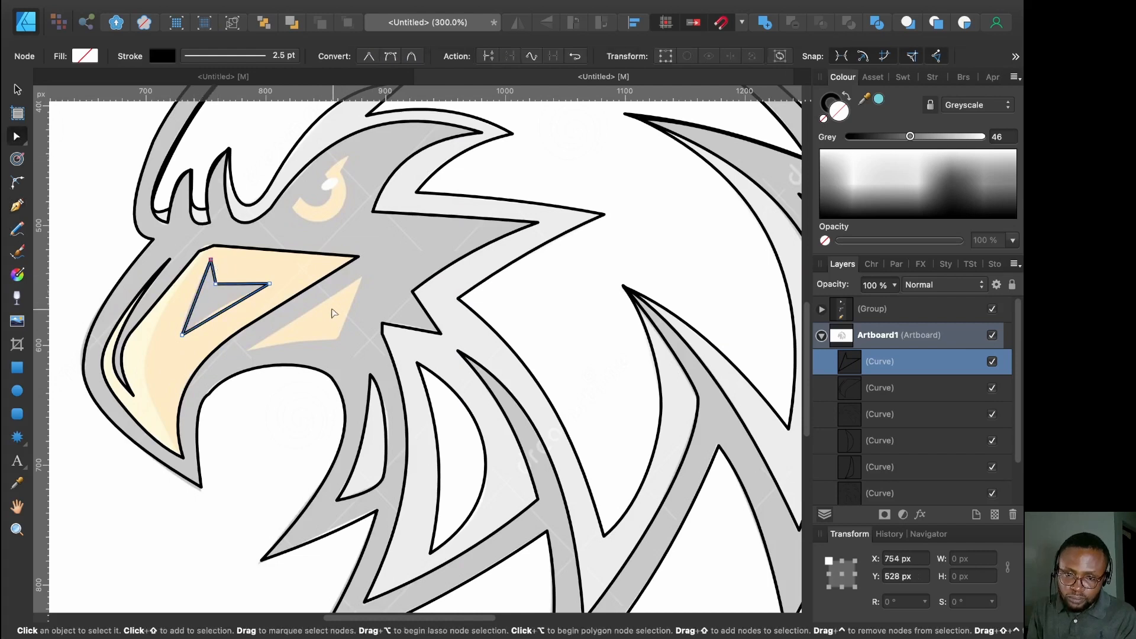
{"action": "left_click", "coordinate": [196, 301]}
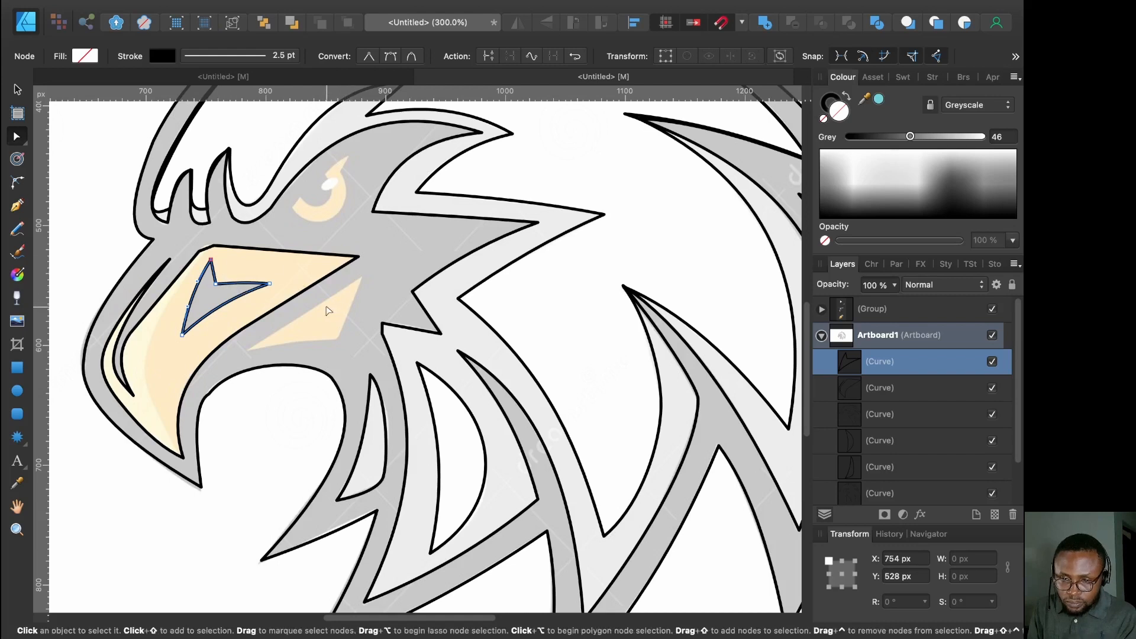
{"action": "left_click", "coordinate": [383, 371]}
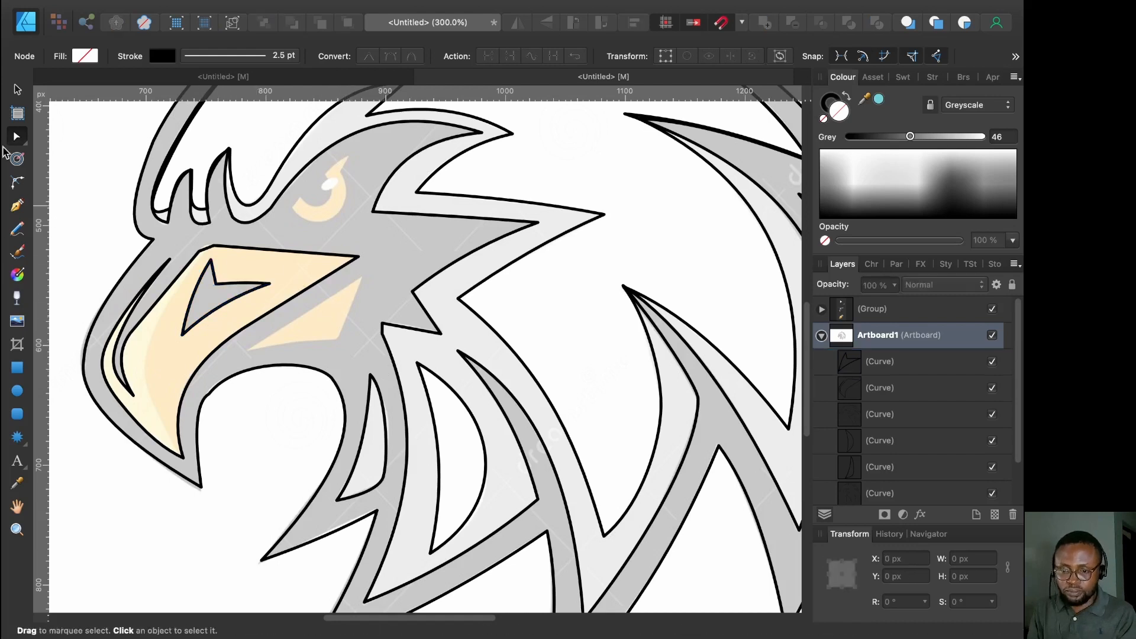
Trace the triangular yellow patch behind the beak, below its lower edge, as a closed three-point Pen path
{"action": "left_click", "coordinate": [17, 206]}
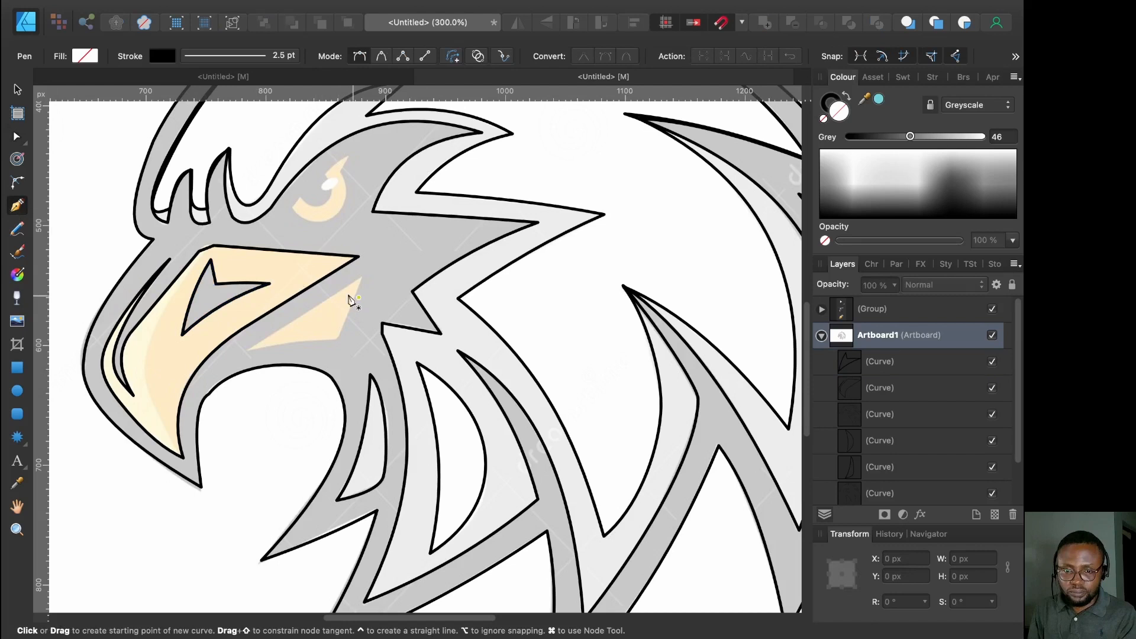
{"action": "left_click", "coordinate": [249, 351]}
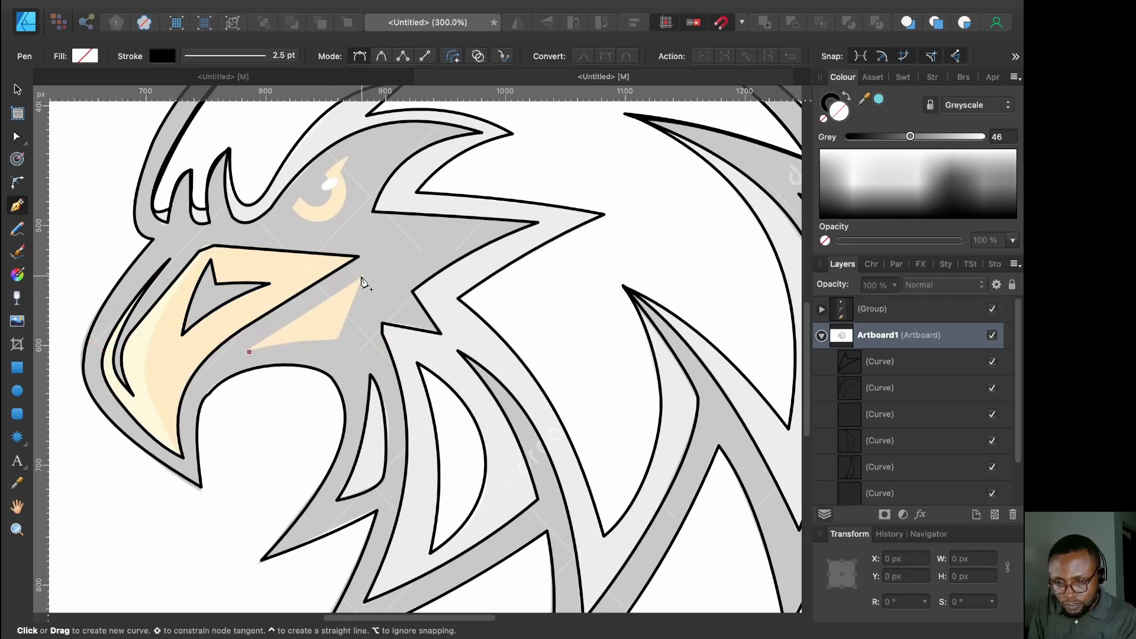
{"action": "left_click_drag", "start_coordinate": [348, 328], "coordinate": [344, 331]}
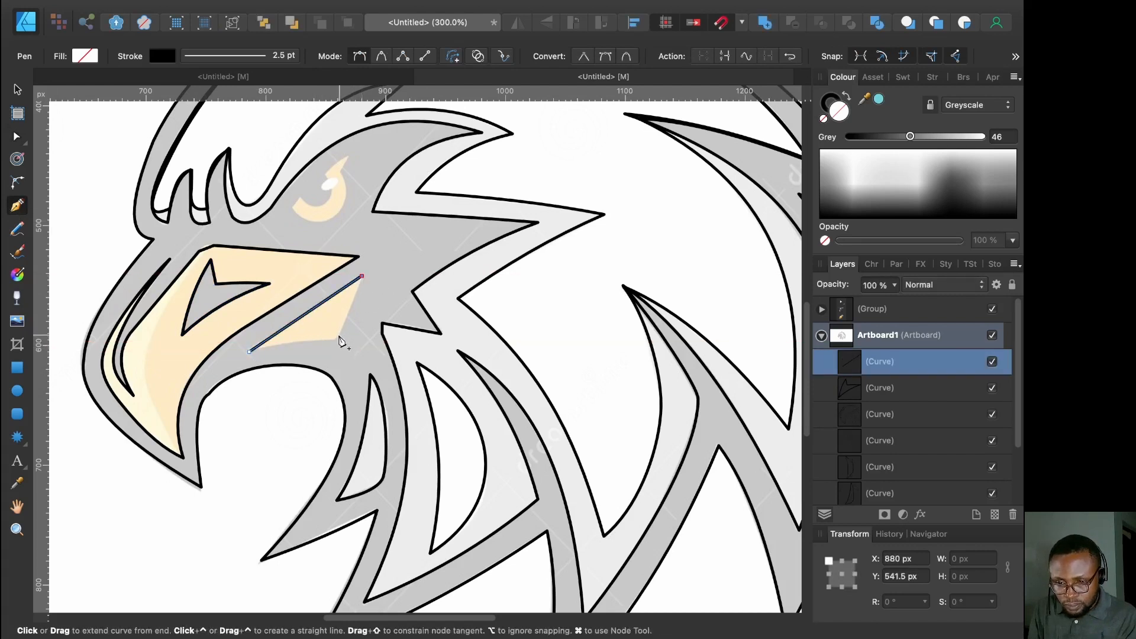
{"action": "left_click", "coordinate": [339, 339]}
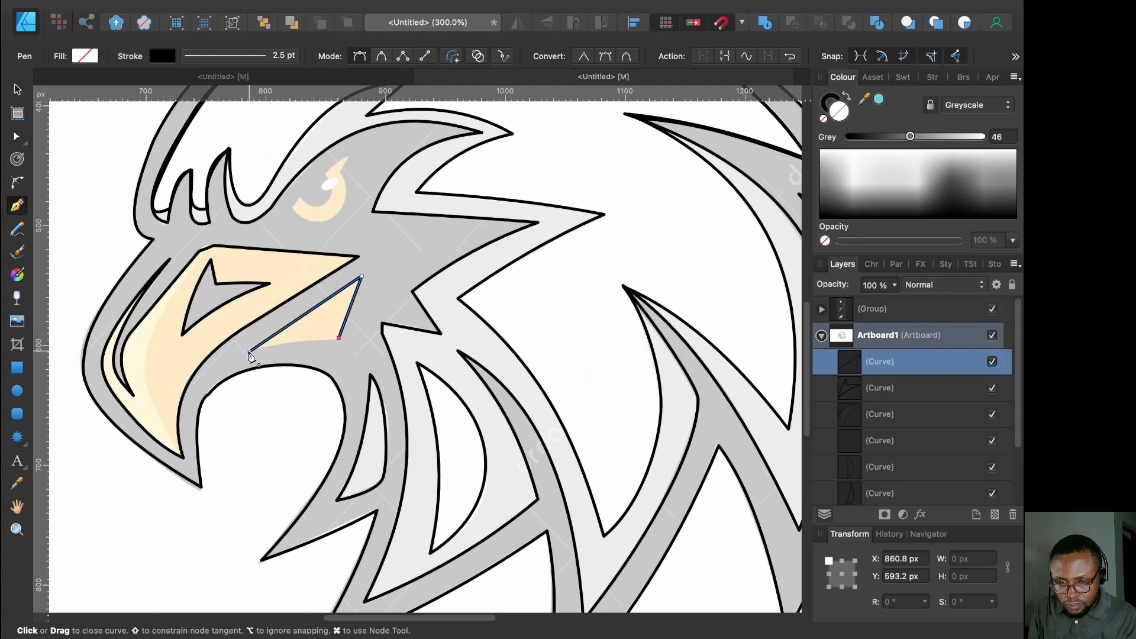
{"action": "left_click", "coordinate": [269, 354]}
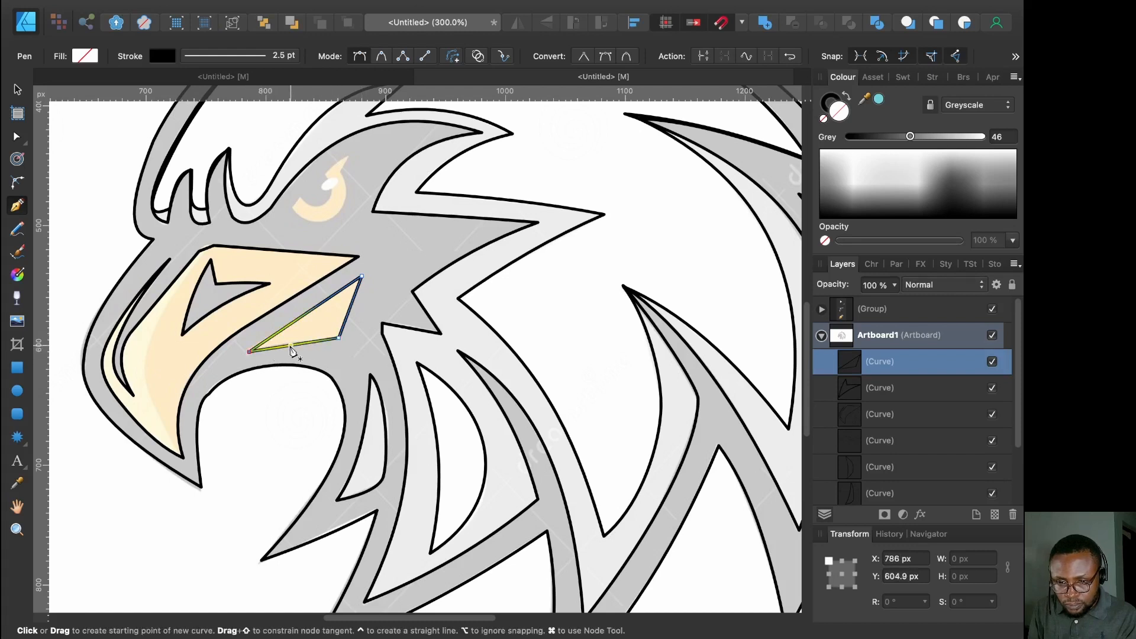
Curve the yellow patch outline's lower edge slightly upward with the Node tool, and deselect the curve
{"action": "left_click", "coordinate": [17, 137]}
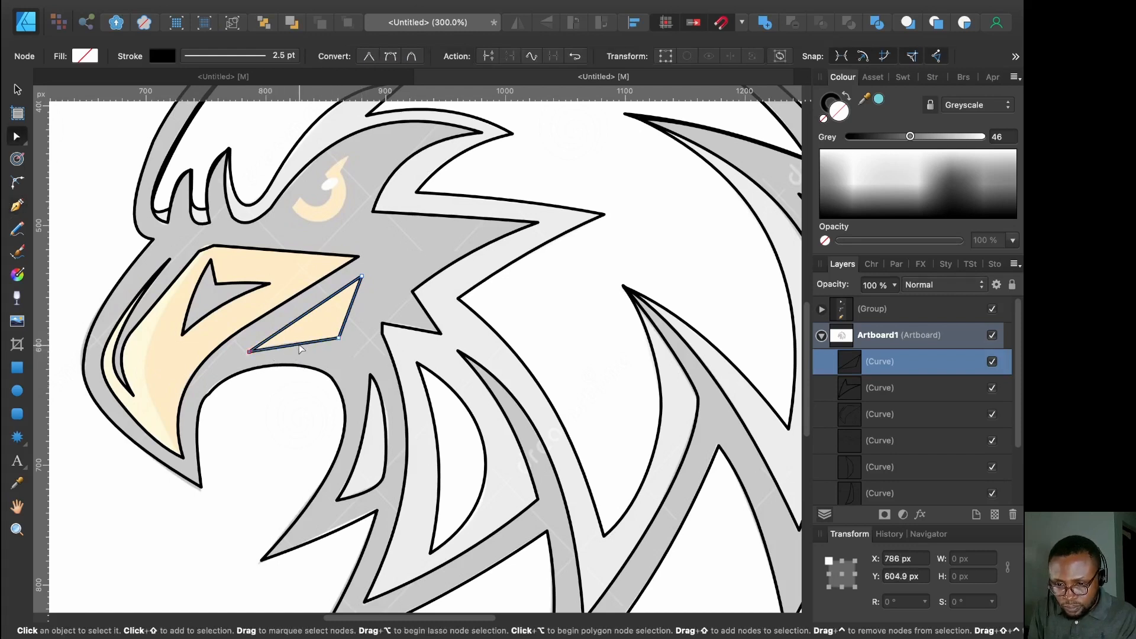
{"action": "left_click", "coordinate": [298, 352]}
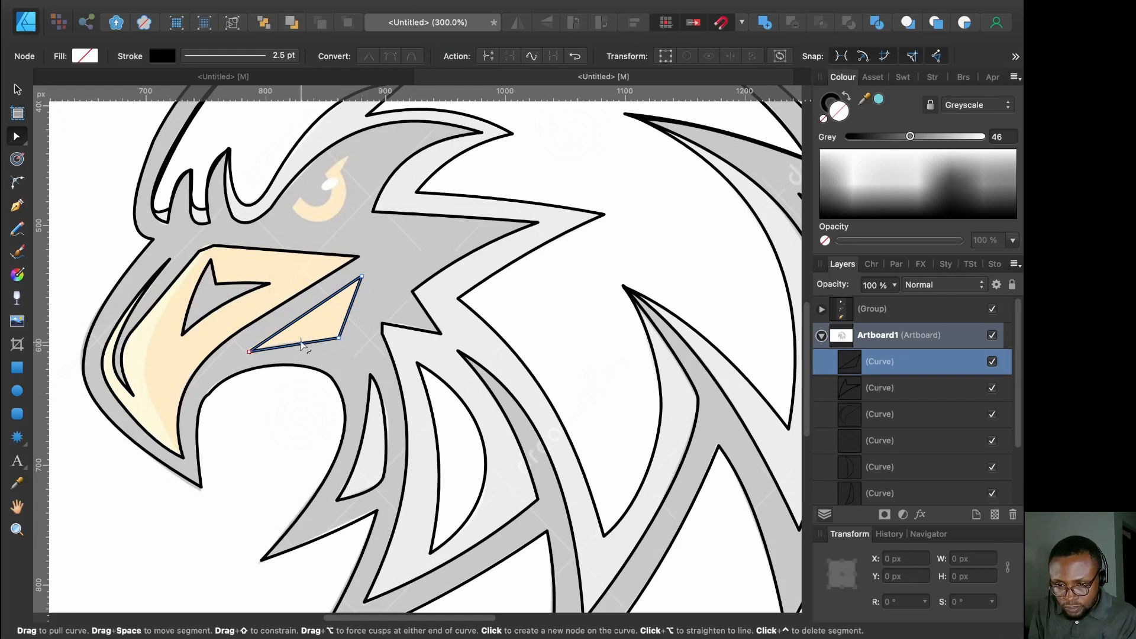
{"action": "left_click_drag", "start_coordinate": [301, 342], "coordinate": [302, 341]}
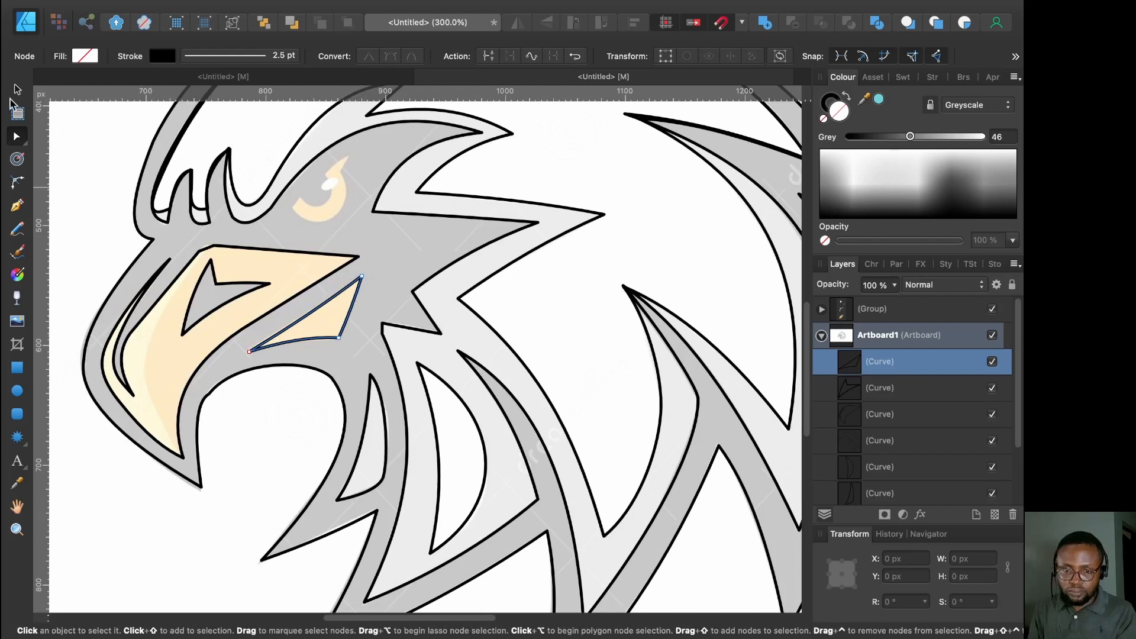
{"action": "left_click", "coordinate": [107, 250]}
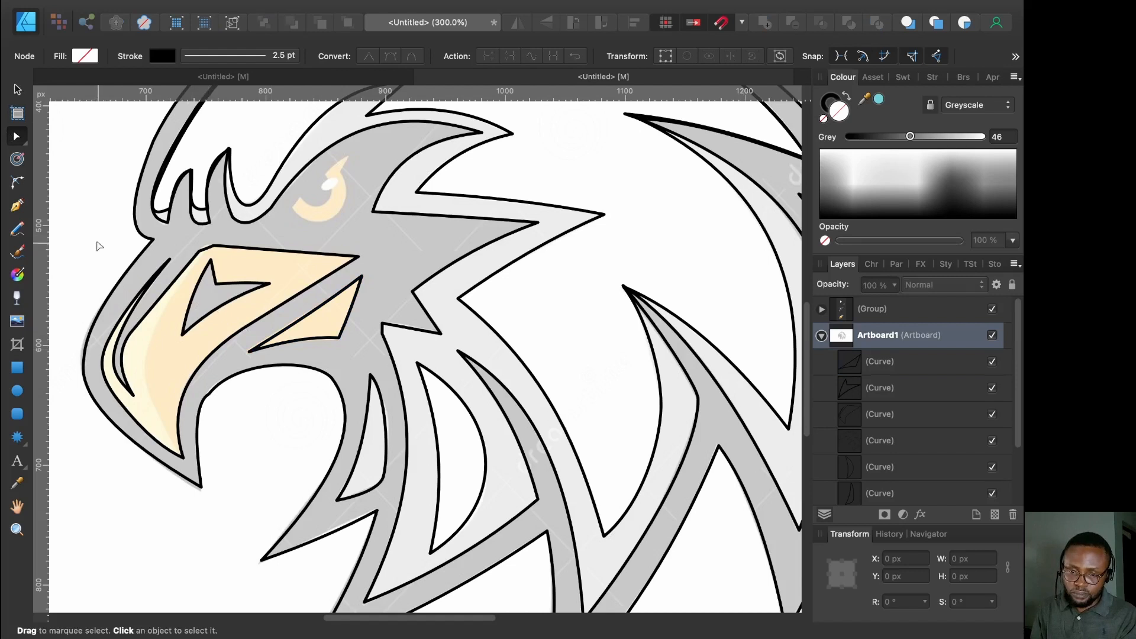
Draw a closed three-point Pen path over the beak's pale front highlight, from the hooked tip to the upper corner and outer front edge
{"action": "left_click", "coordinate": [16, 205]}
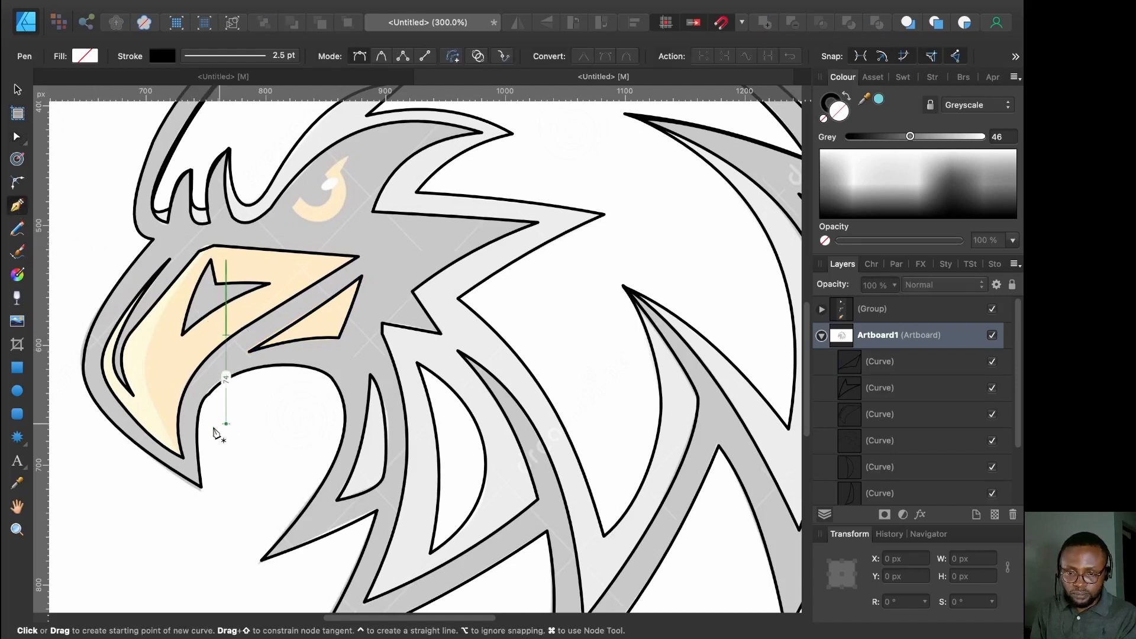
{"action": "left_click", "coordinate": [179, 454]}
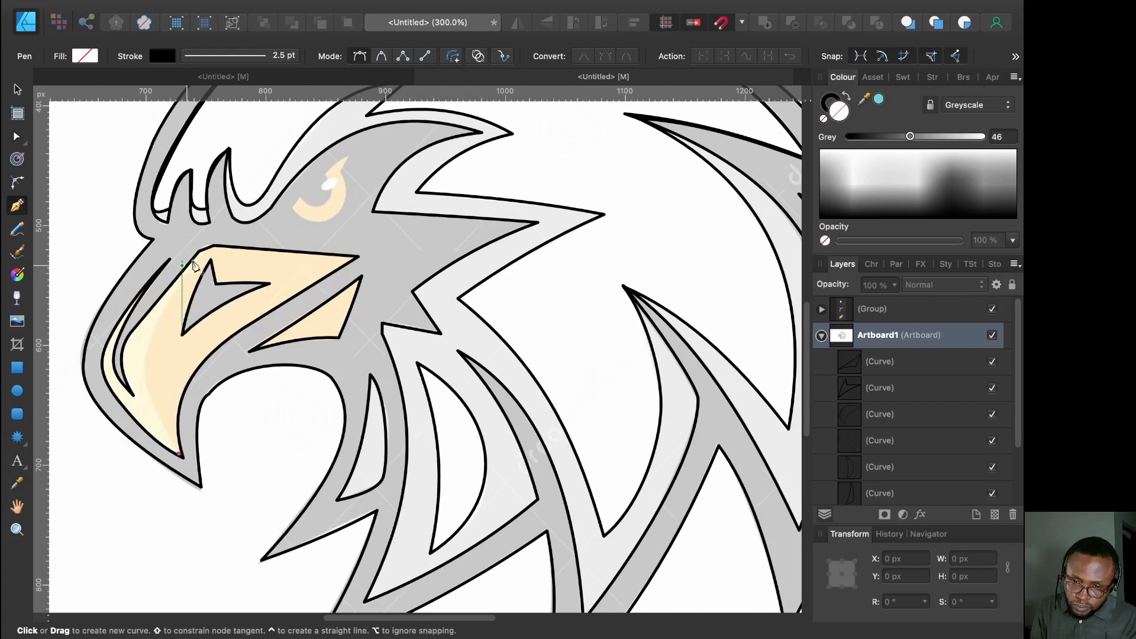
{"action": "left_click", "coordinate": [205, 244]}
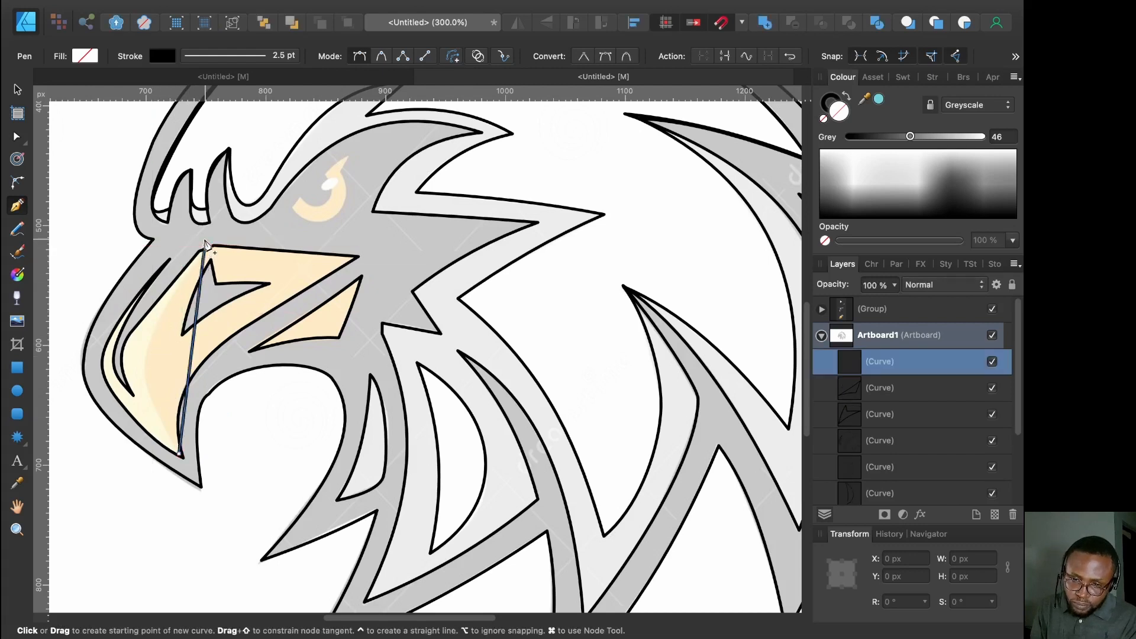
{"action": "left_click", "coordinate": [90, 361]}
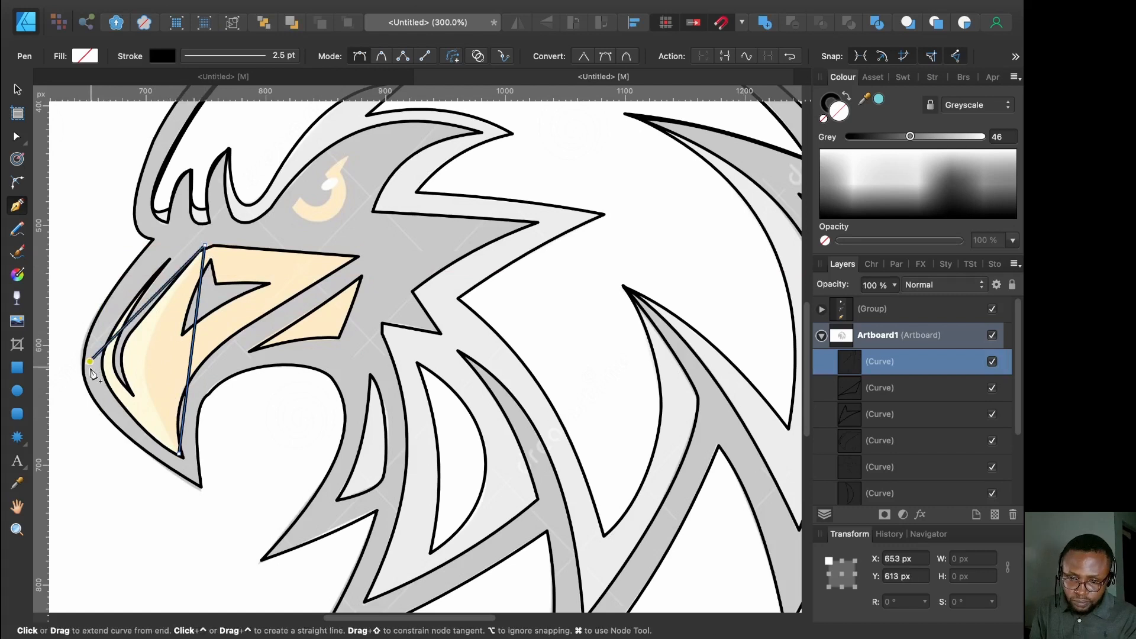
{"action": "left_click", "coordinate": [180, 456]}
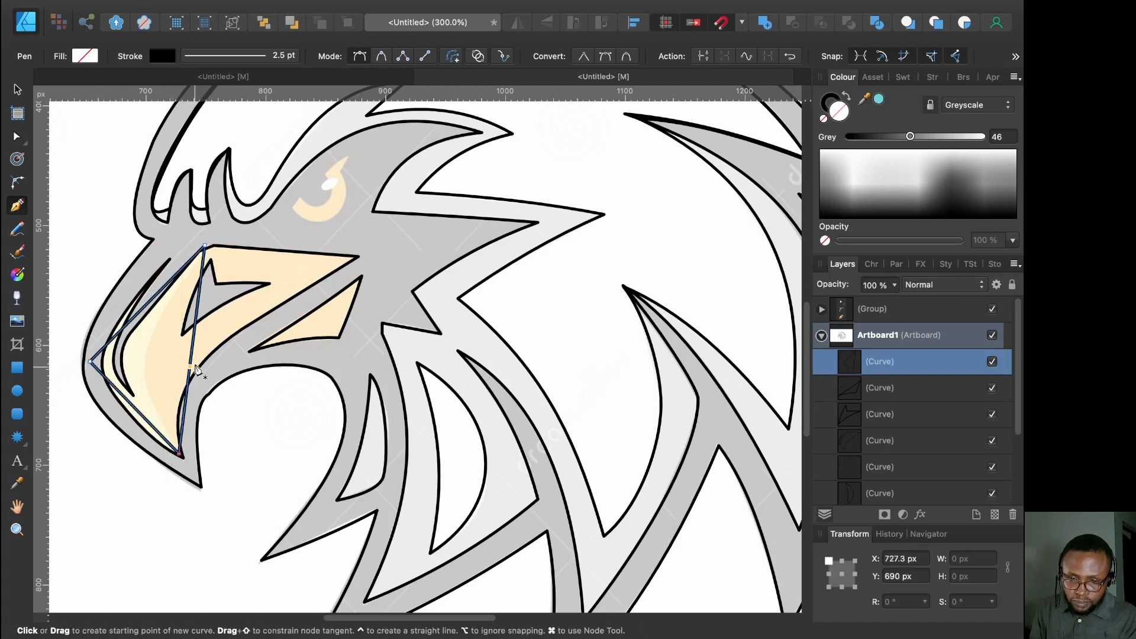
Bend the highlight path's inner edge along the pale area and bow its two outer segments toward the beak's front
{"action": "left_click", "coordinate": [15, 137]}
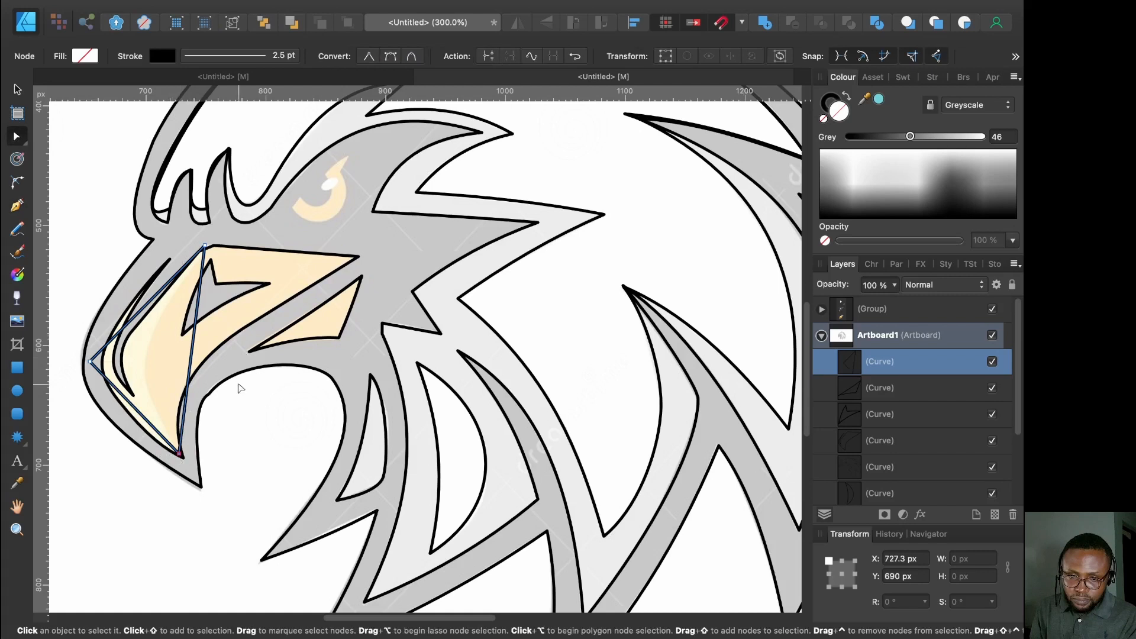
{"action": "left_click_drag", "start_coordinate": [195, 367], "coordinate": [149, 355]}
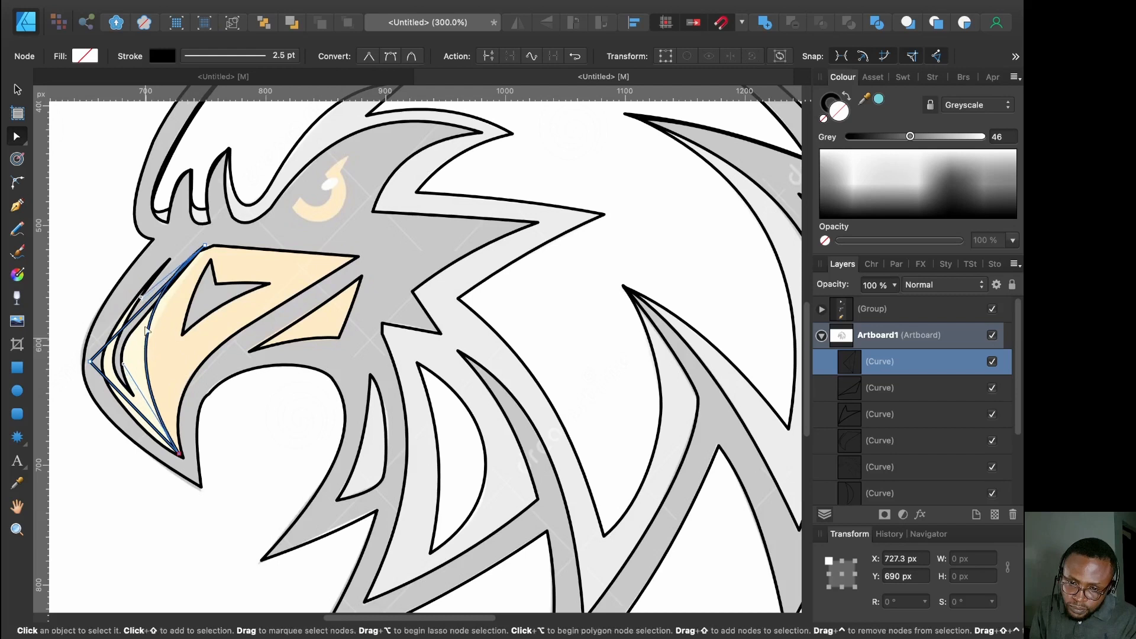
{"action": "left_click_drag", "start_coordinate": [141, 297], "coordinate": [148, 334]}
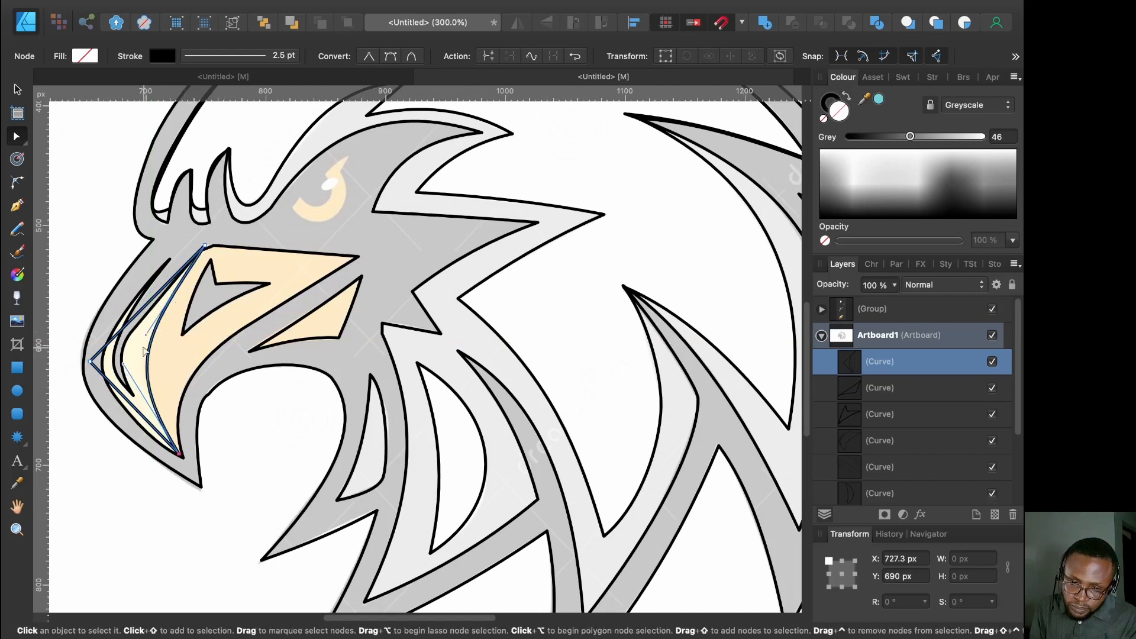
{"action": "left_click_drag", "start_coordinate": [134, 407], "coordinate": [130, 429]}
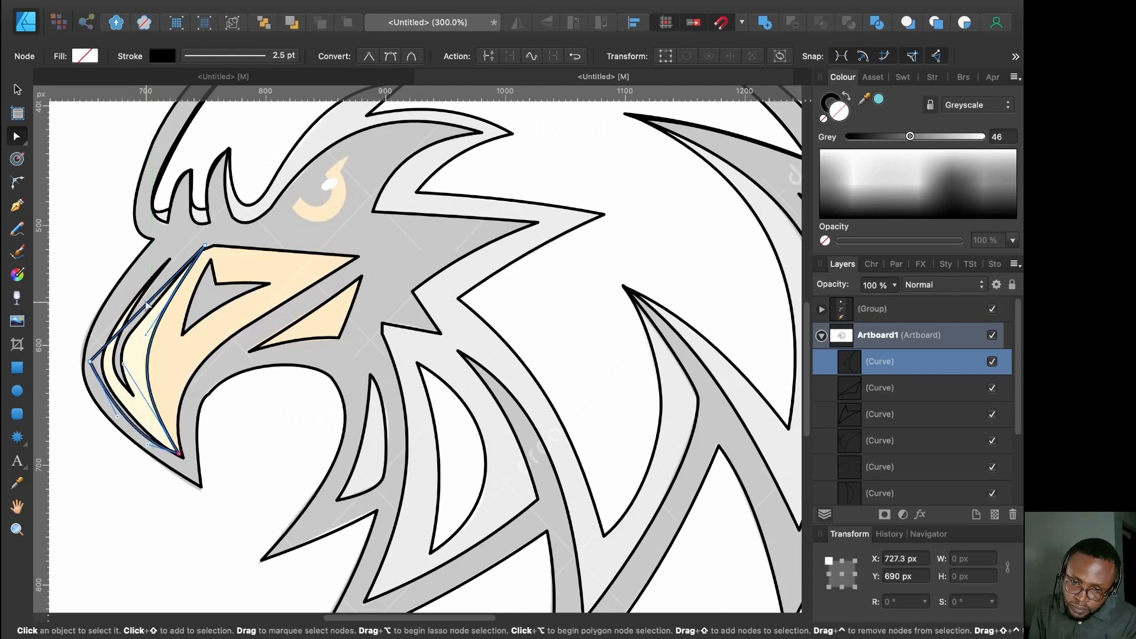
{"action": "left_click_drag", "start_coordinate": [145, 297], "coordinate": [140, 271]}
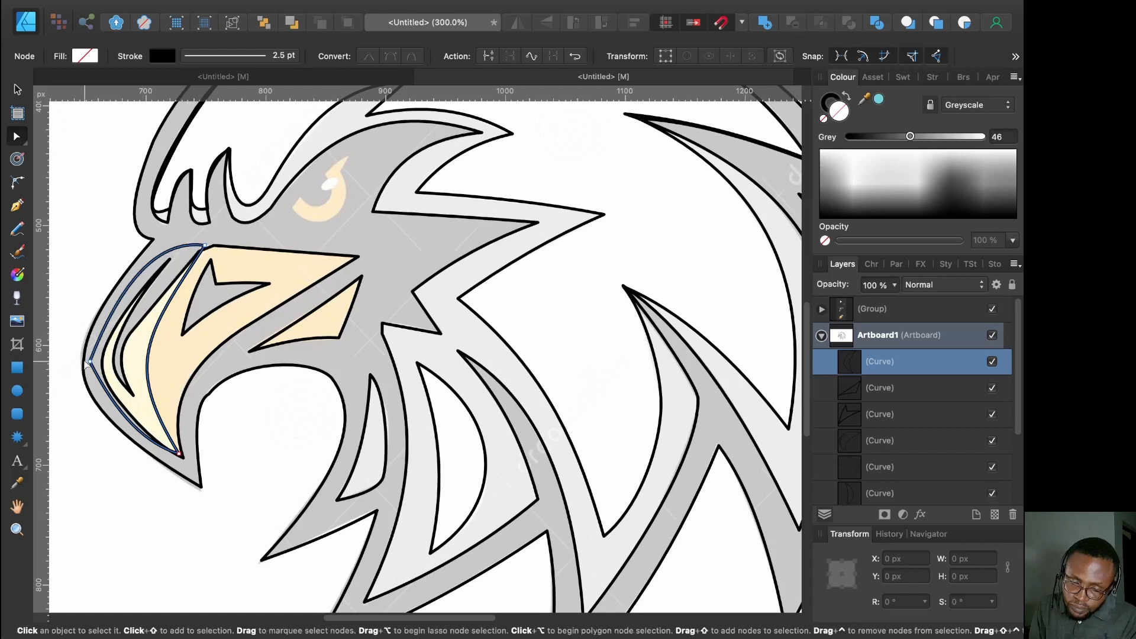
Convert the highlight path's outer front node to smooth and finish editing its nodes
{"action": "left_click", "coordinate": [90, 361]}
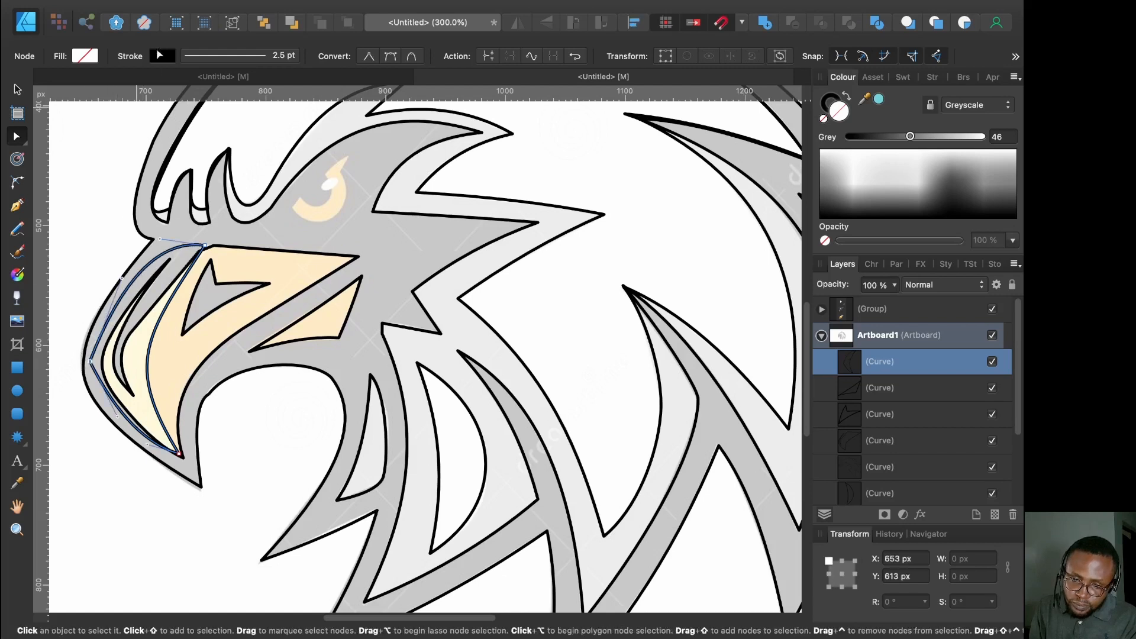
{"action": "left_click", "coordinate": [389, 56]}
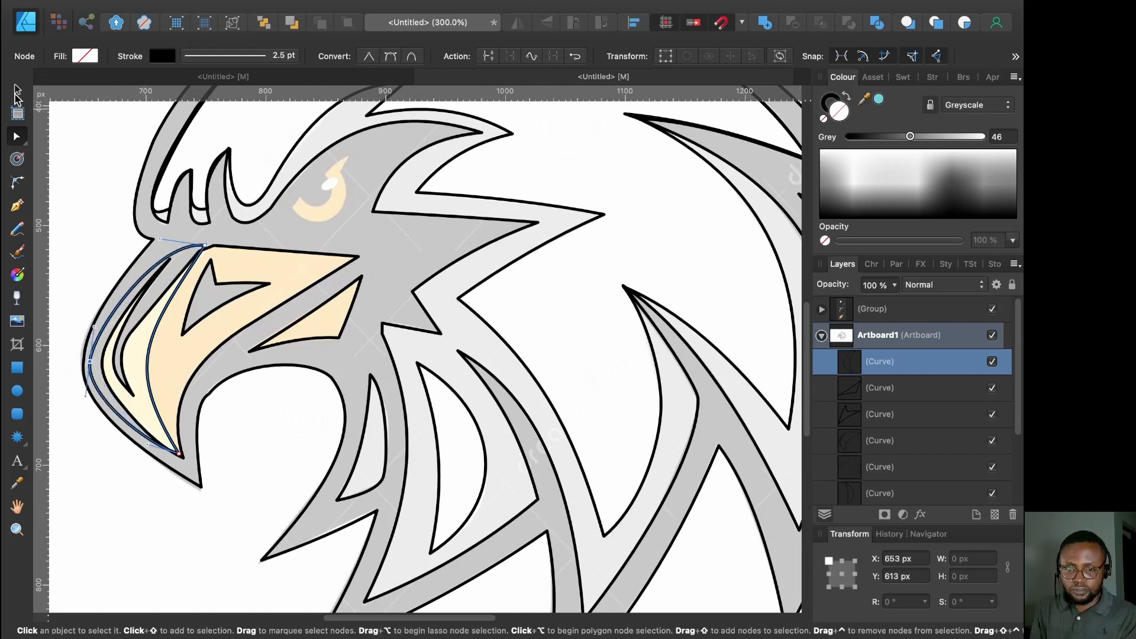
{"action": "left_click", "coordinate": [16, 89]}
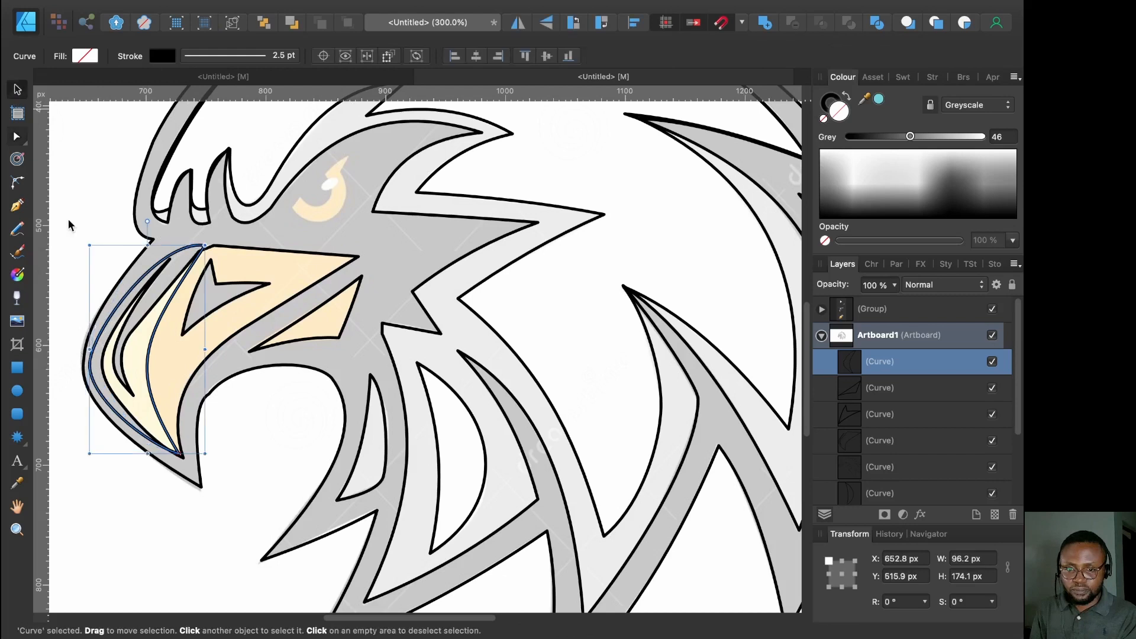
Draw a closed Pen path with straight segments around the eye's yellow crescent, including its pointed upper tip
{"action": "left_click", "coordinate": [18, 393]}
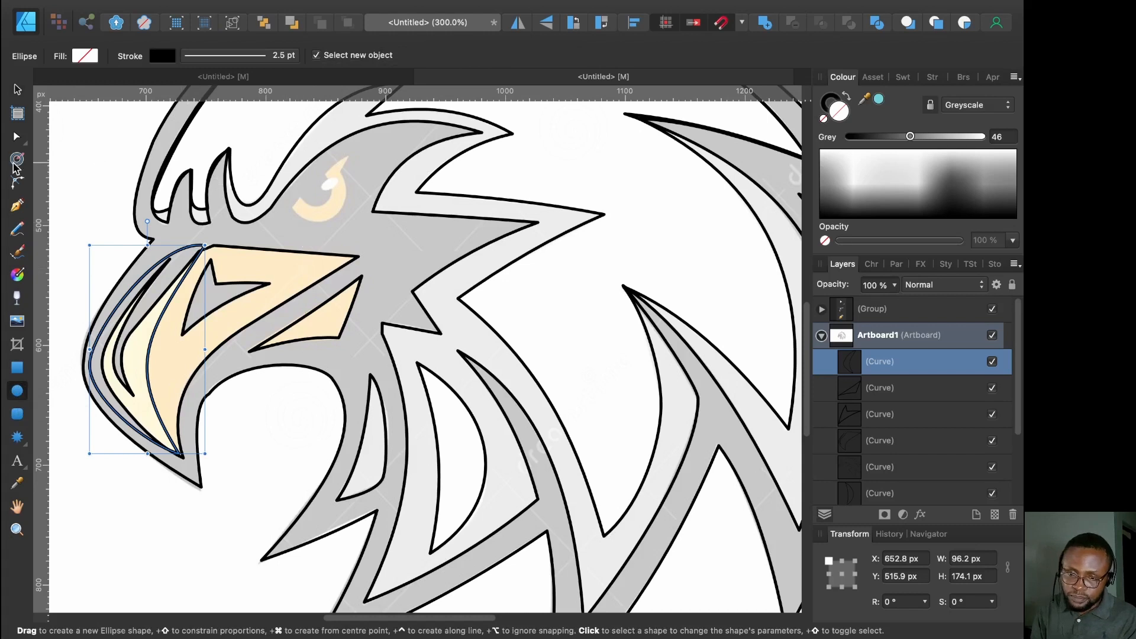
{"action": "left_click", "coordinate": [18, 205]}
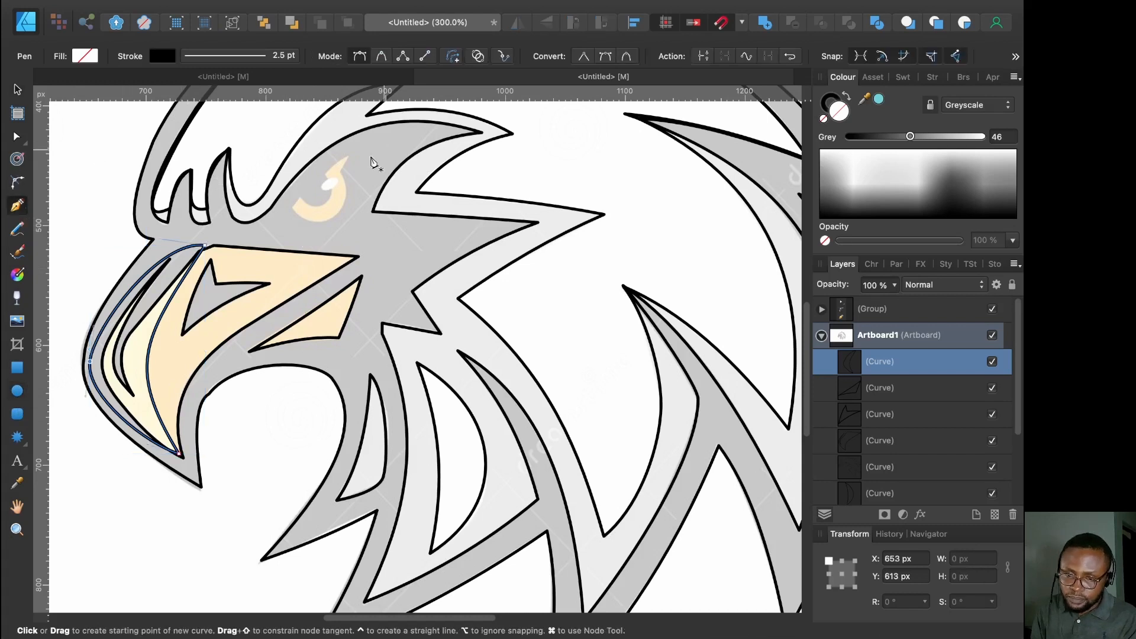
{"action": "left_click", "coordinate": [292, 206]}
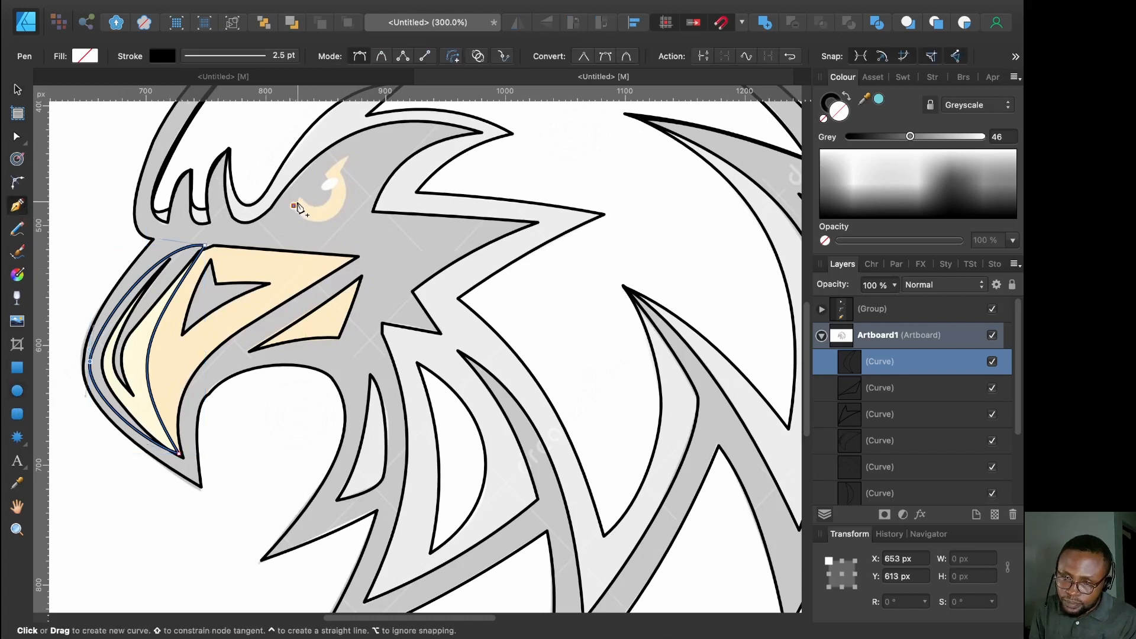
{"action": "left_click", "coordinate": [294, 206]}
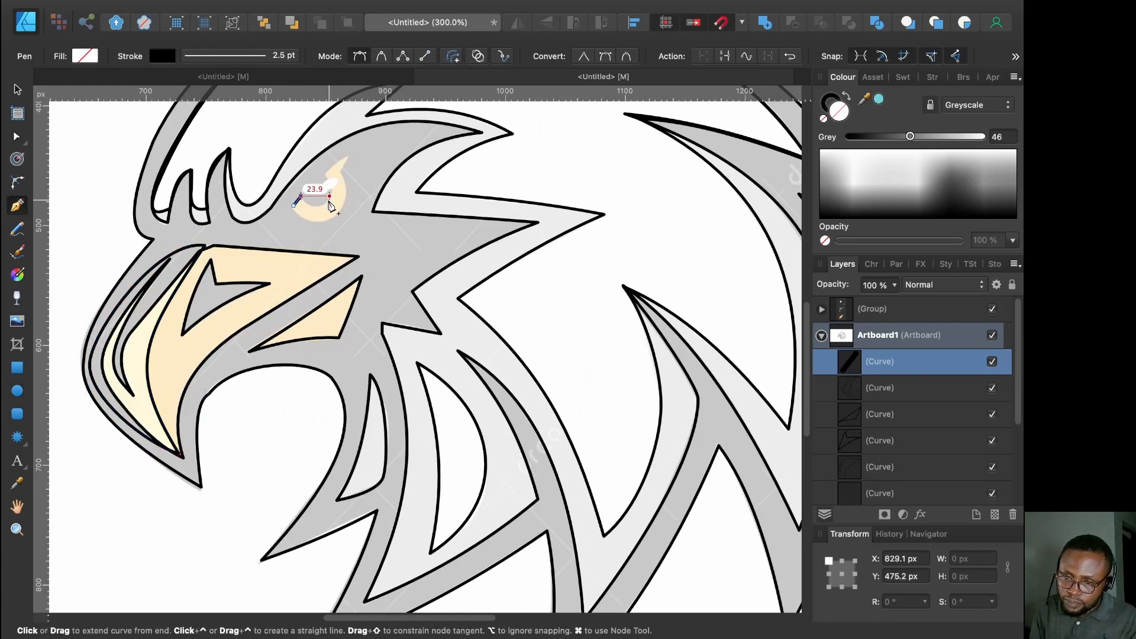
{"action": "left_click", "coordinate": [329, 201]}
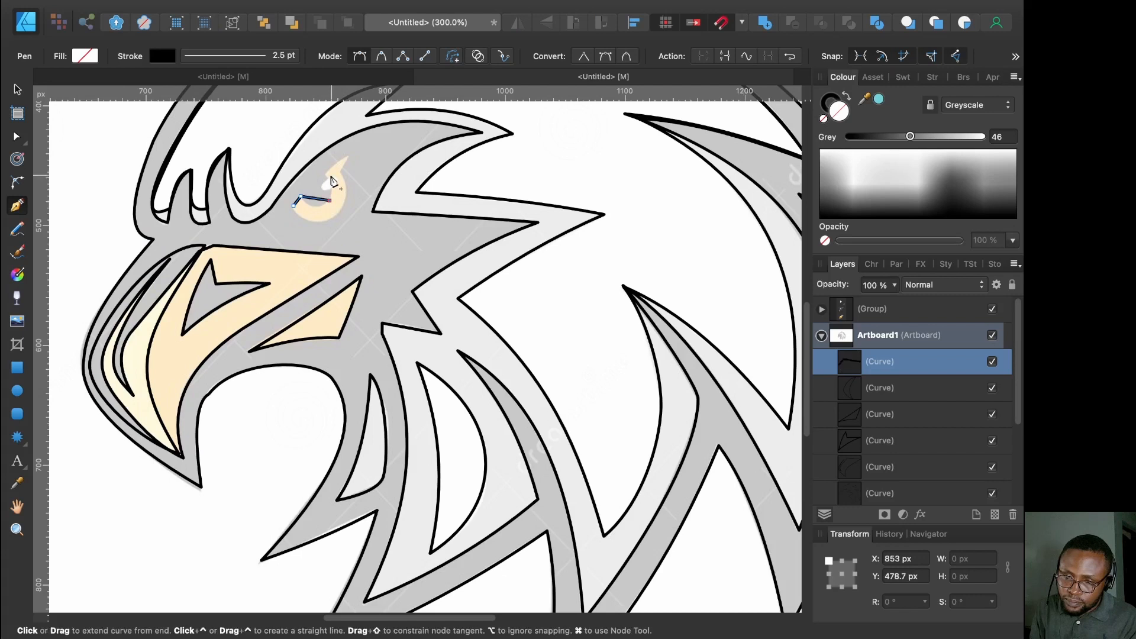
{"action": "left_click", "coordinate": [327, 173]}
{"action": "left_click", "coordinate": [349, 155]}
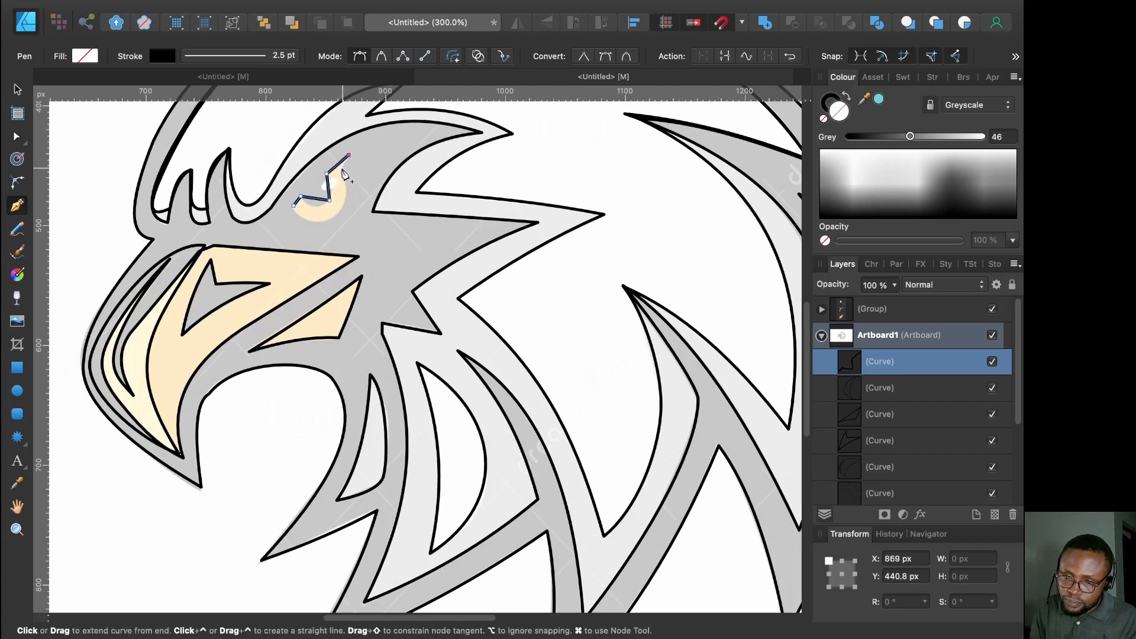
{"action": "left_click", "coordinate": [342, 171]}
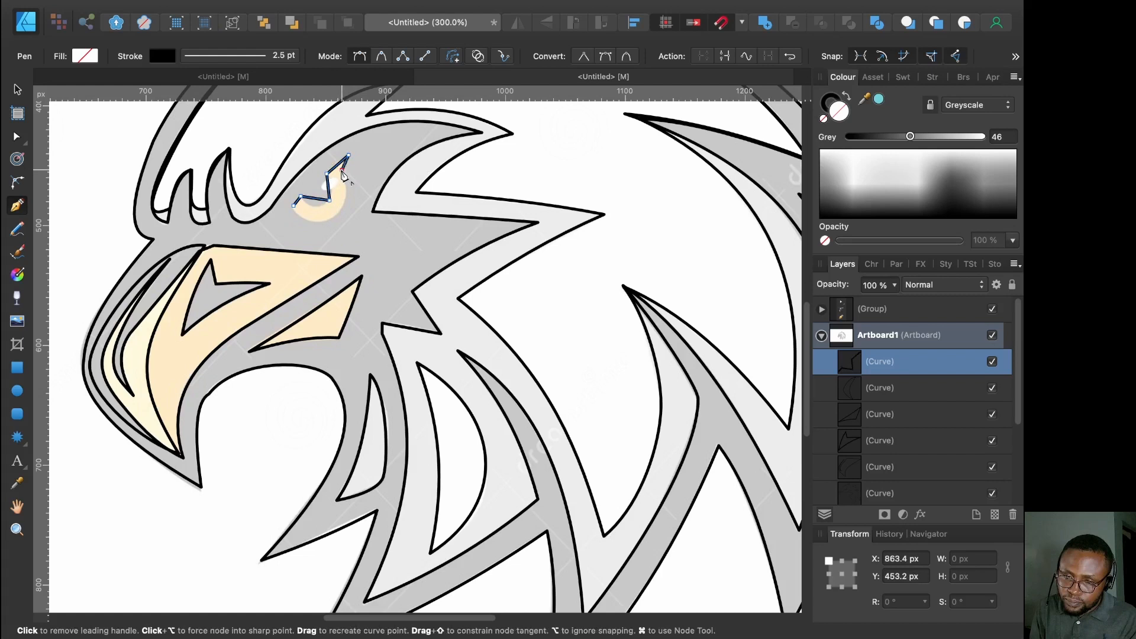
{"action": "left_click", "coordinate": [337, 212]}
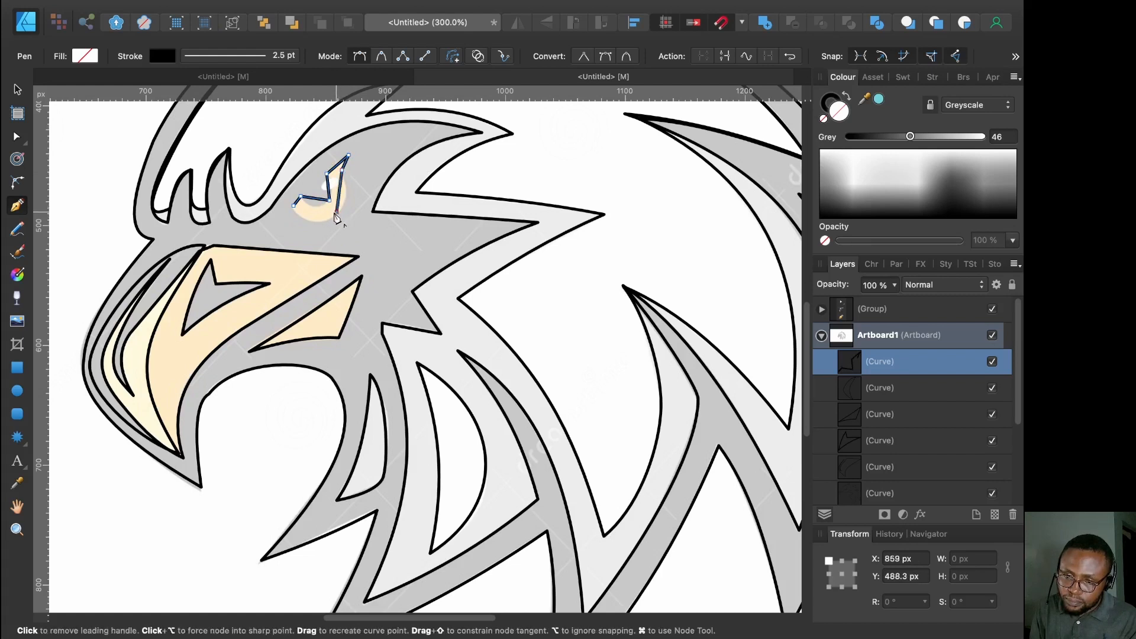
{"action": "left_click", "coordinate": [294, 212]}
Bow the eye path's outer and lower segments outward with the Node tool to follow the yellow crescent
{"action": "key", "text": "super+equal"}
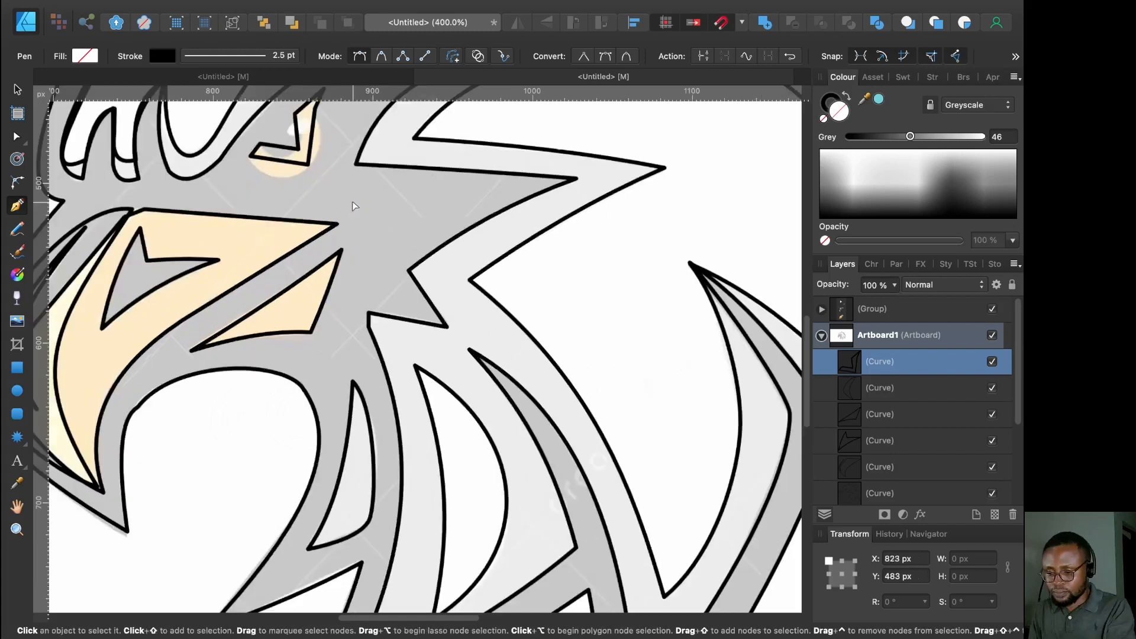
{"action": "key", "text": "super+equal"}
{"action": "left_click_drag", "start_coordinate": [378, 149], "coordinate": [425, 364]}
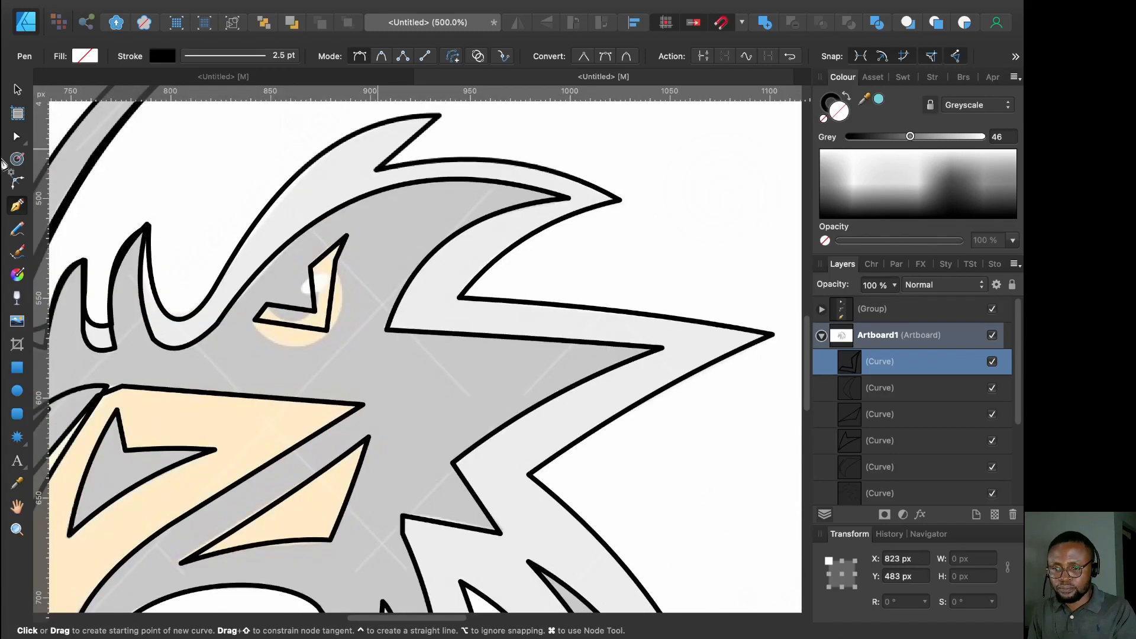
{"action": "left_click", "coordinate": [17, 136]}
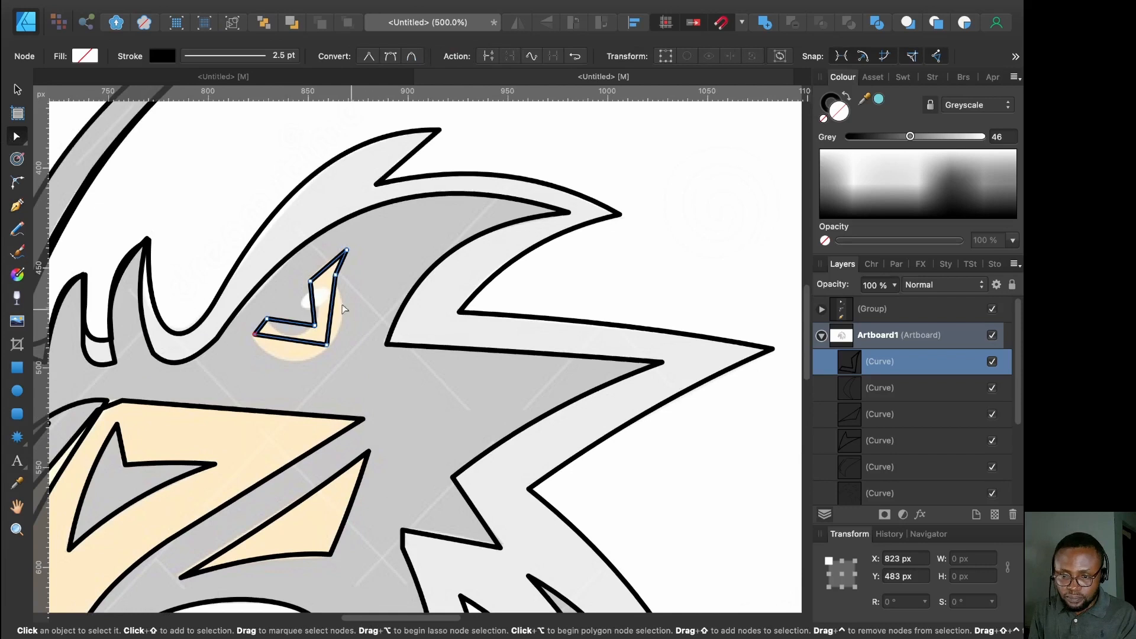
{"action": "left_click_drag", "start_coordinate": [336, 310], "coordinate": [343, 314]}
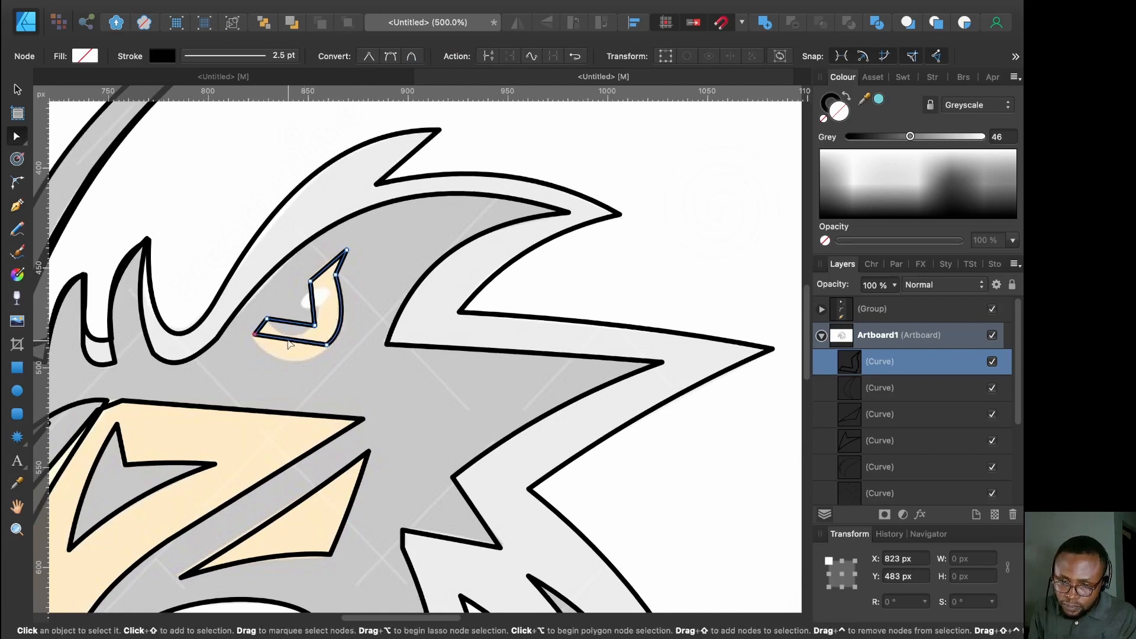
{"action": "mouse_move", "coordinate": [287, 341]}
{"action": "left_mouse_down"}
{"action": "mouse_move", "coordinate": [295, 365]}
{"action": "mouse_move", "coordinate": [286, 356]}
{"action": "left_mouse_up"}
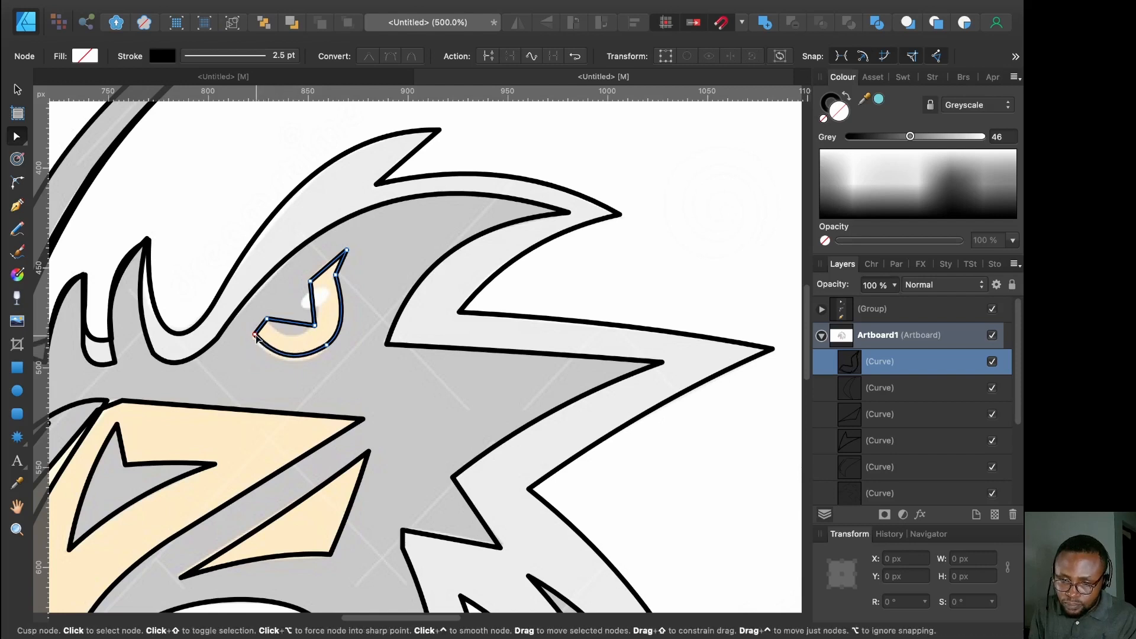
Move the eye path's lower outer node onto the crescent edge and adjust the upper outer node's handle to round the side
{"action": "left_click", "coordinate": [255, 336]}
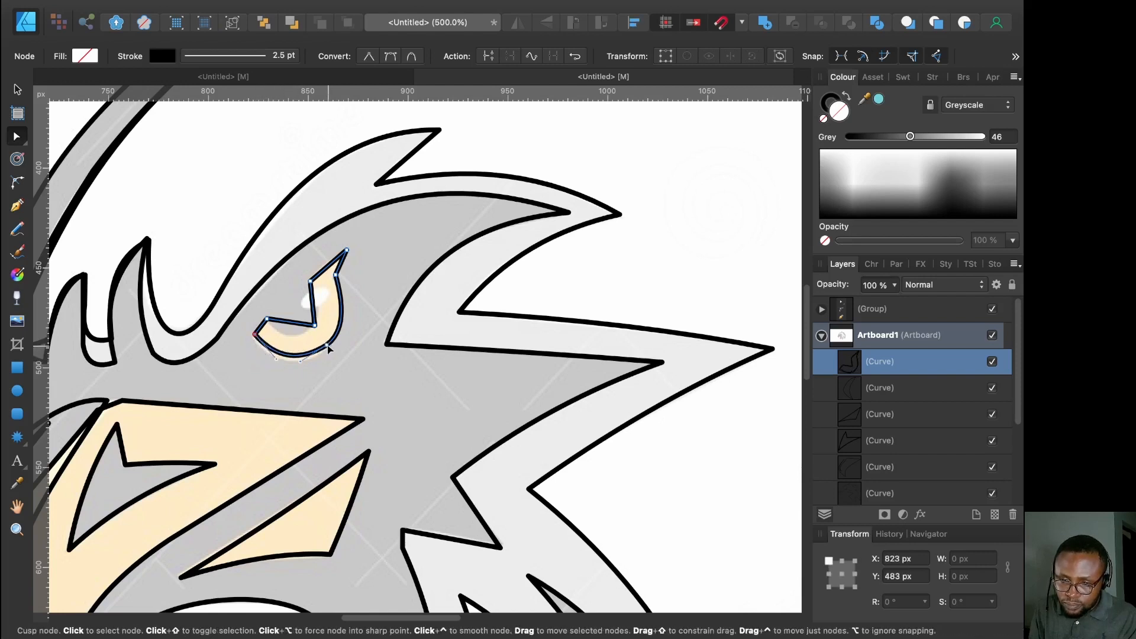
{"action": "left_click_drag", "start_coordinate": [328, 346], "coordinate": [324, 353]}
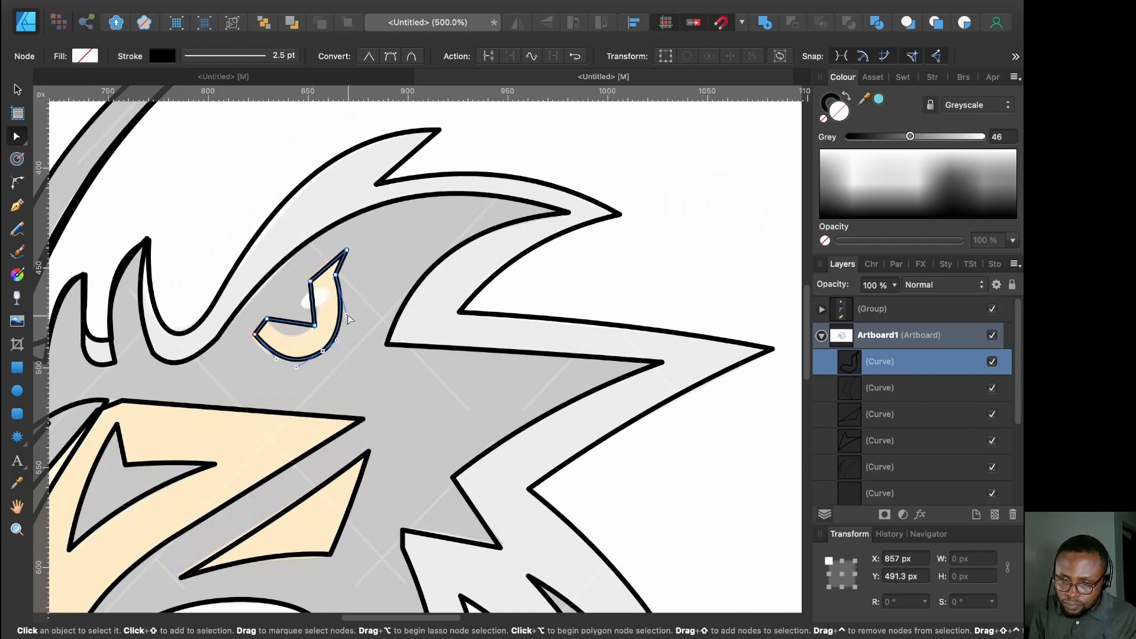
{"action": "left_click", "coordinate": [336, 274]}
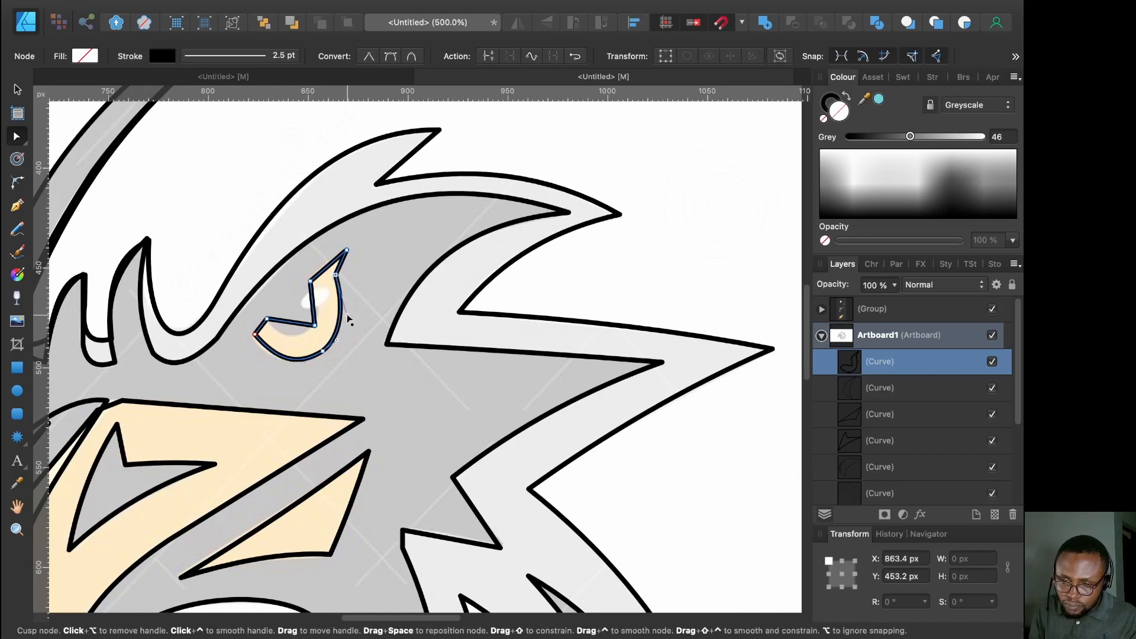
{"action": "left_click_drag", "start_coordinate": [349, 315], "coordinate": [354, 320]}
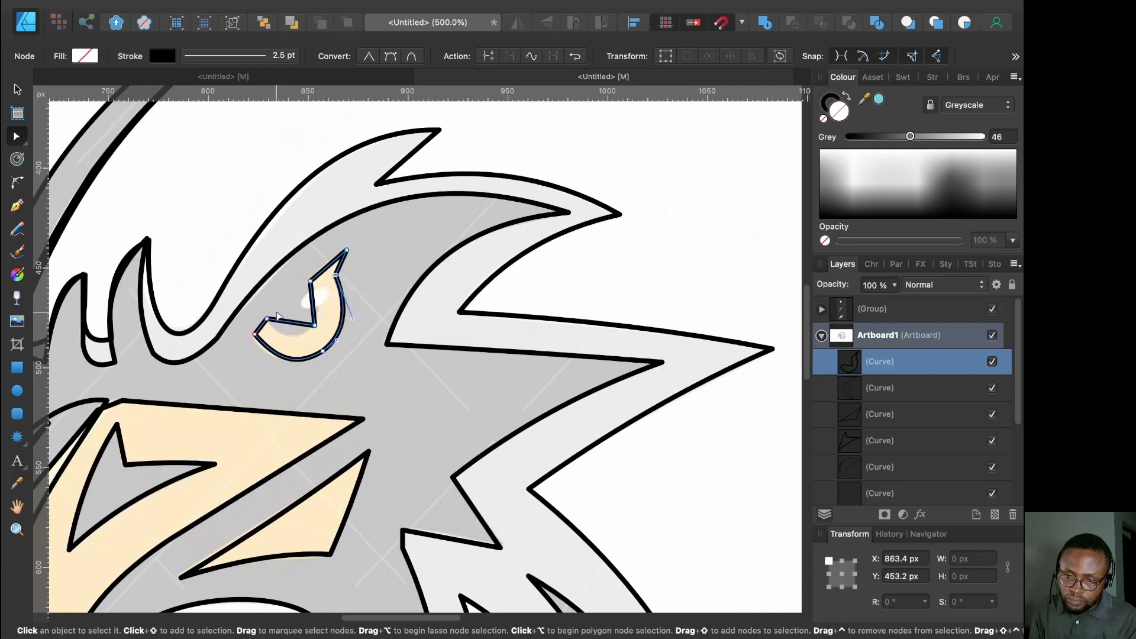
Curve the eye path's two inner segments and its pointed upper tip to match the crescent, and deselect the path
{"action": "left_click_drag", "start_coordinate": [289, 321], "coordinate": [286, 339]}
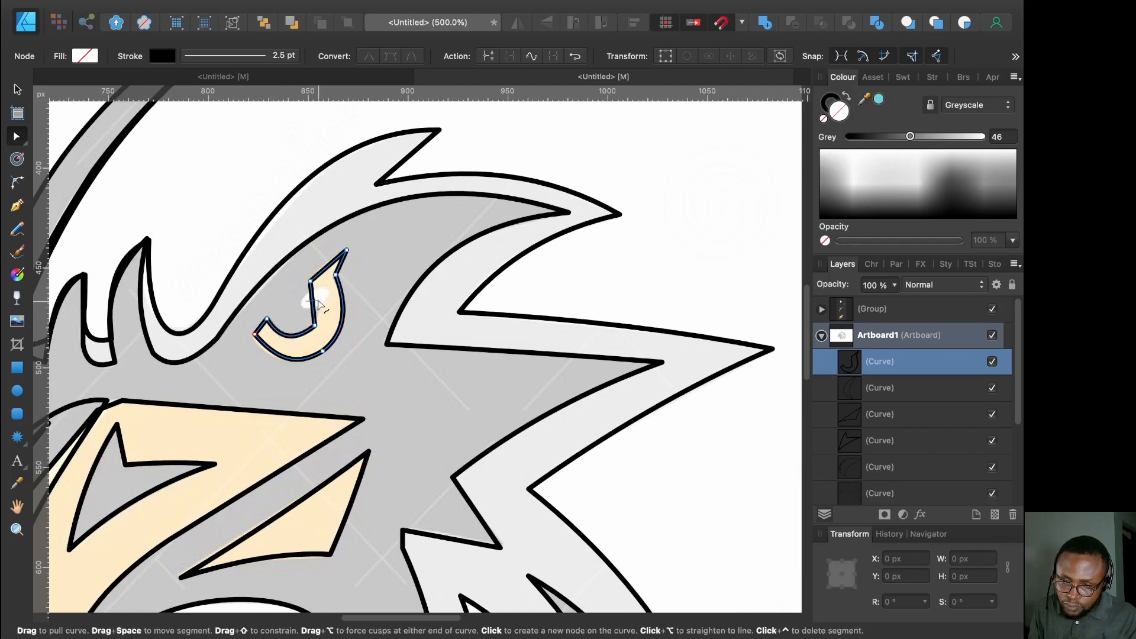
{"action": "left_click_drag", "start_coordinate": [317, 304], "coordinate": [322, 306]}
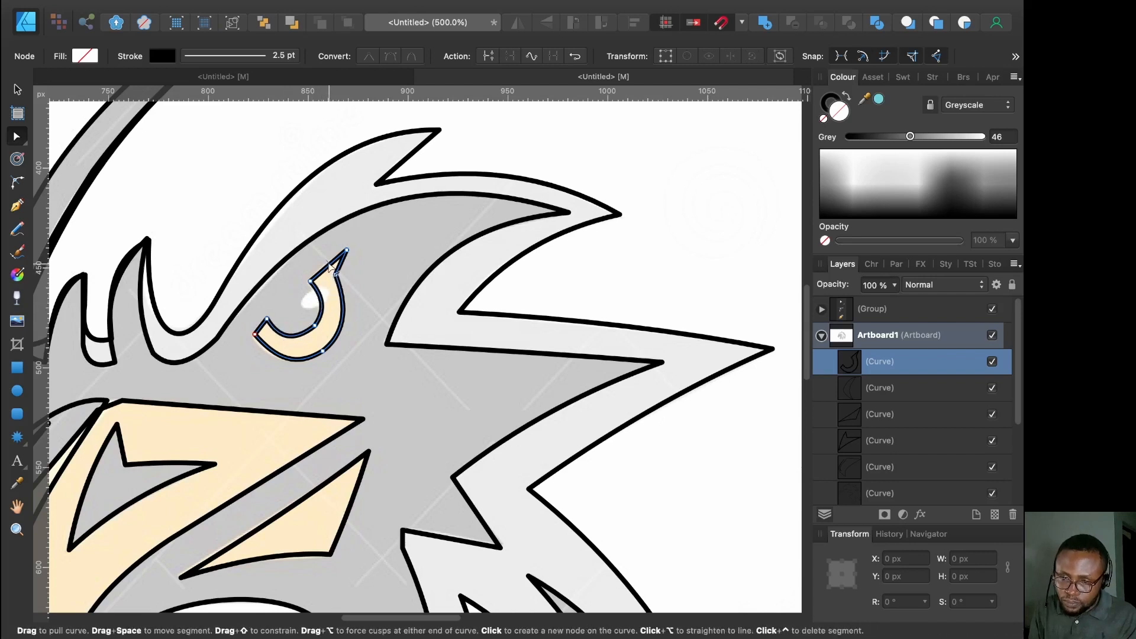
{"action": "left_click_drag", "start_coordinate": [330, 266], "coordinate": [339, 269]}
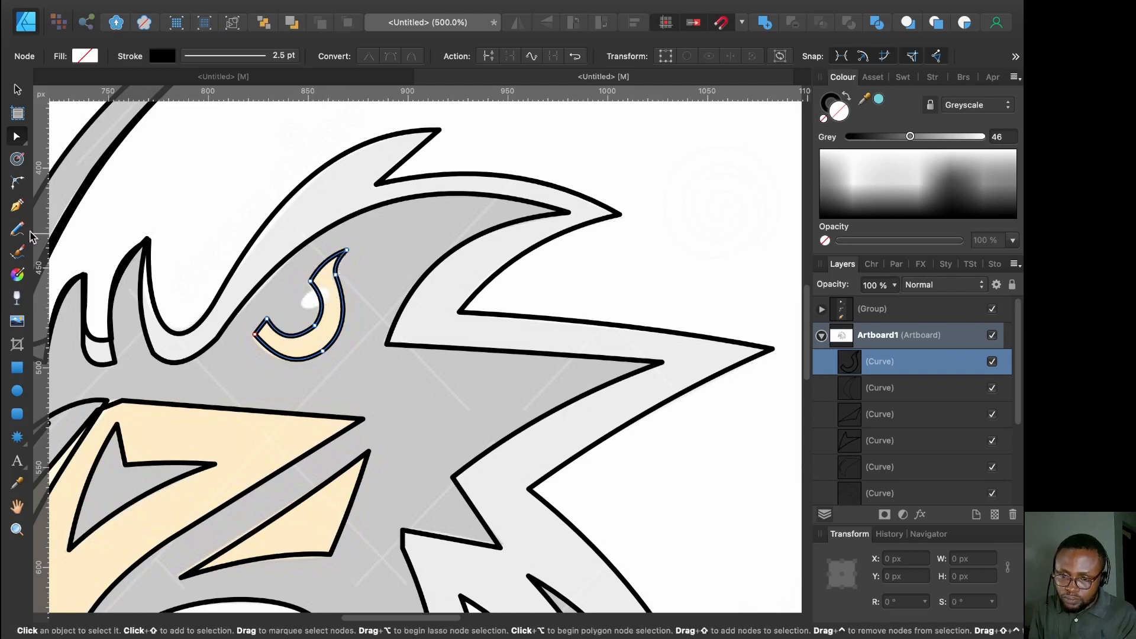
{"action": "left_click", "coordinate": [134, 217]}
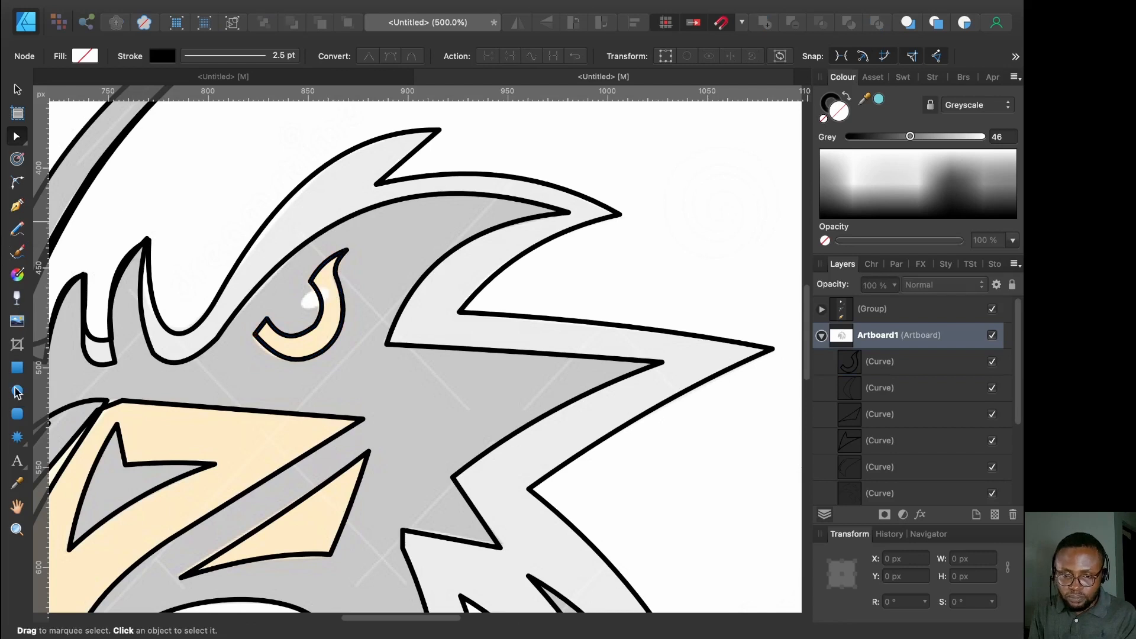
Draw an ellipse about 16 by 6.2 px over the eye's white highlight, rotate it about 21.6°, and deselect it
{"action": "left_click", "coordinate": [18, 391]}
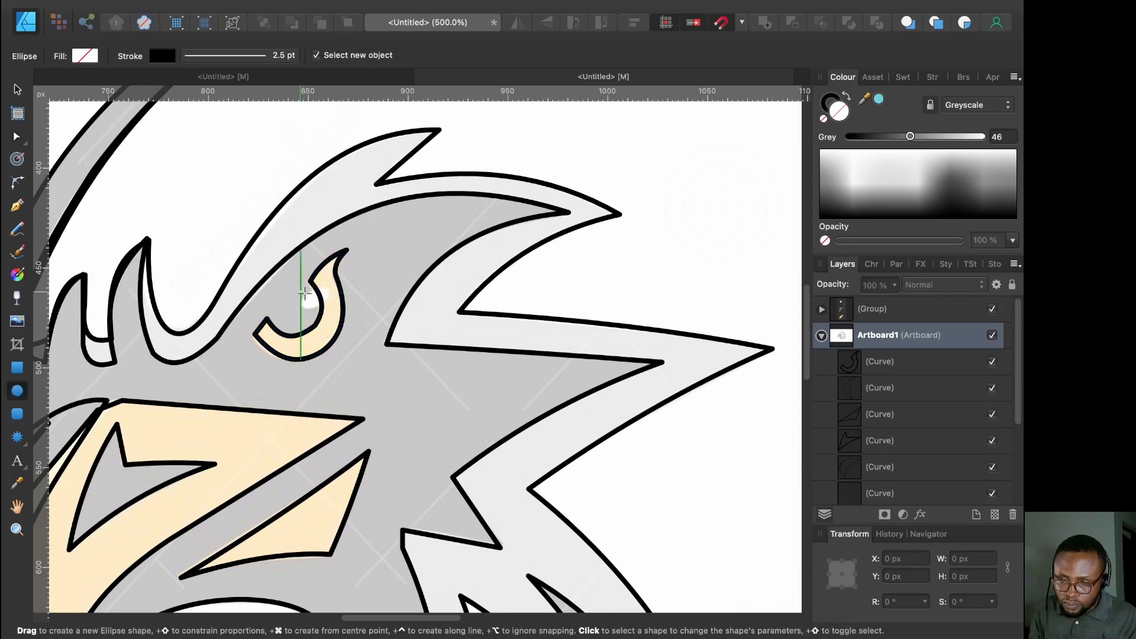
{"action": "left_click_drag", "start_coordinate": [302, 294], "coordinate": [331, 305]}
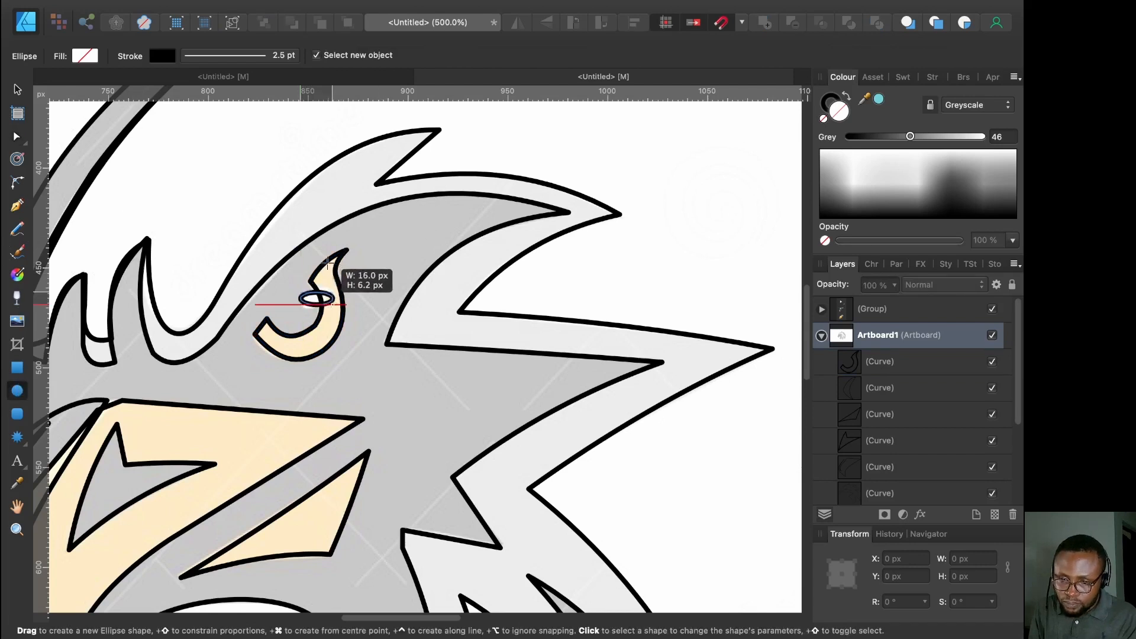
{"action": "left_click_drag", "start_coordinate": [329, 261], "coordinate": [328, 261]}
{"action": "left_click", "coordinate": [19, 88]}
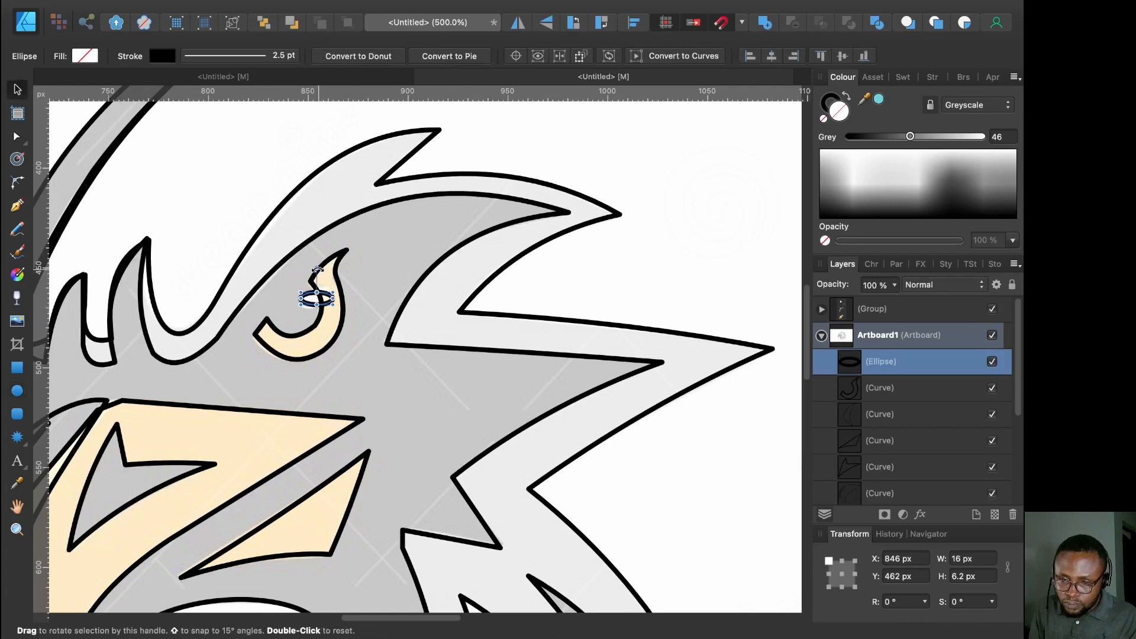
{"action": "left_click_drag", "start_coordinate": [312, 274], "coordinate": [309, 277]}
{"action": "key", "text": "super+minus"}
{"action": "key", "text": "super+minus"}
{"action": "key", "text": "super+minus"}
{"action": "key", "text": "super+minus"}
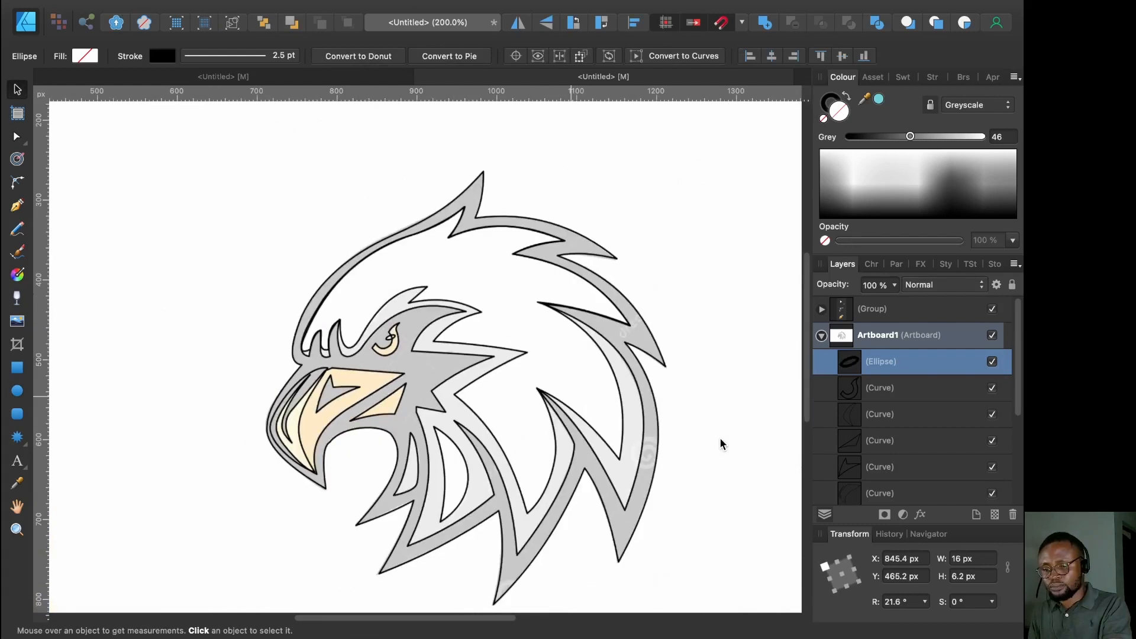
{"action": "left_click", "coordinate": [736, 453]}
Select all the traced shapes, move them right of the reference image to about X 1374 px, and group them
{"action": "key", "text": "super+minus"}
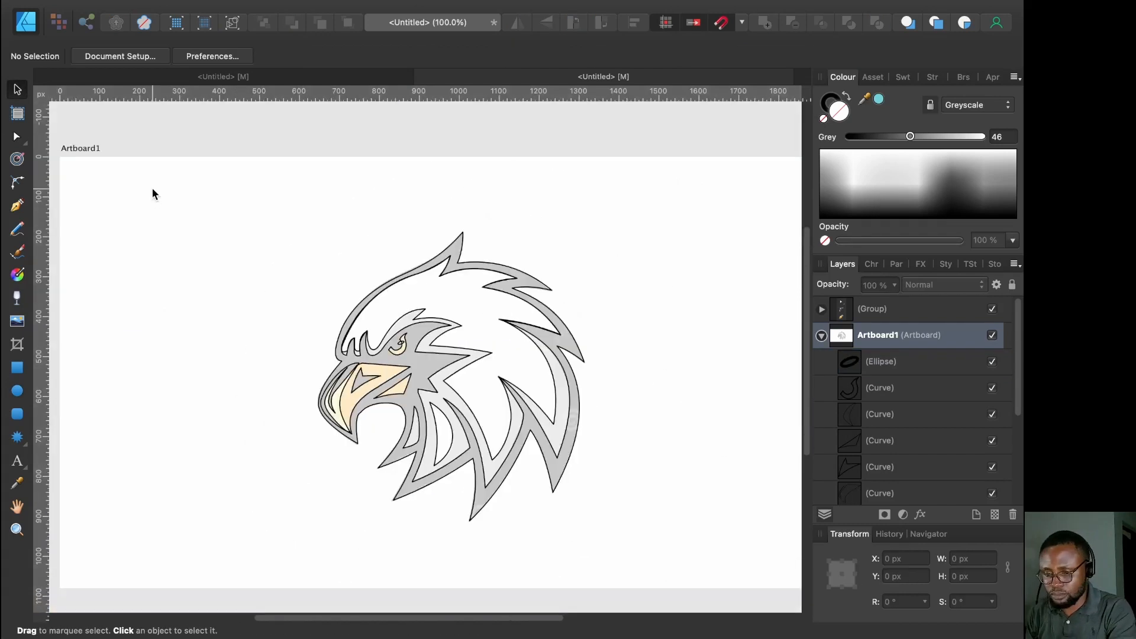
{"action": "left_click_drag", "start_coordinate": [288, 215], "coordinate": [661, 514]}
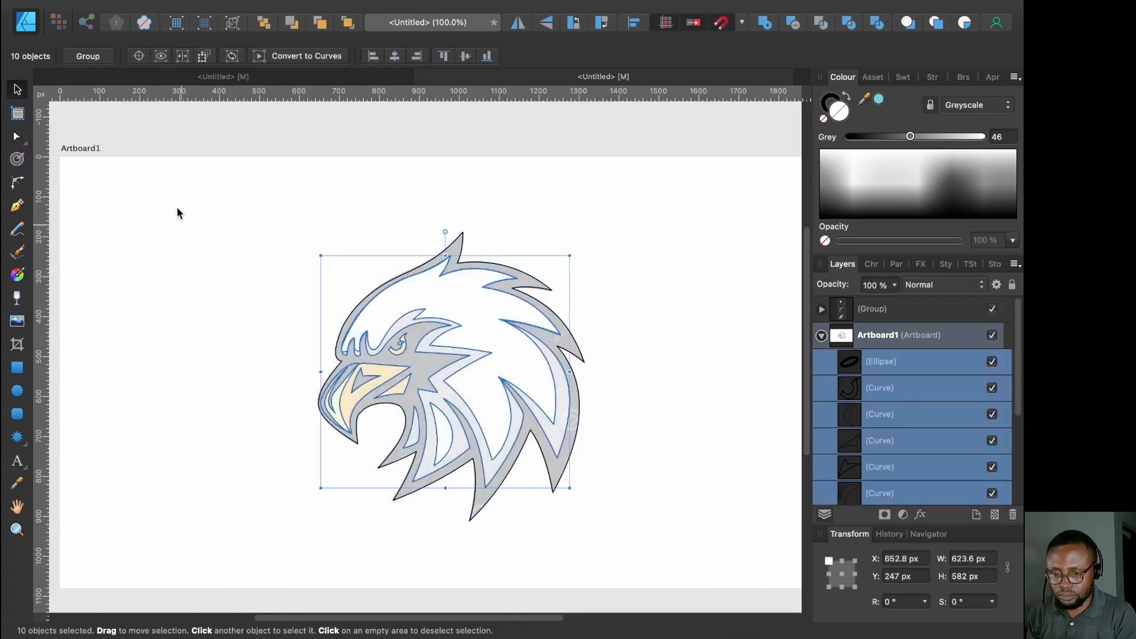
{"action": "left_click_drag", "start_coordinate": [179, 175], "coordinate": [699, 559]}
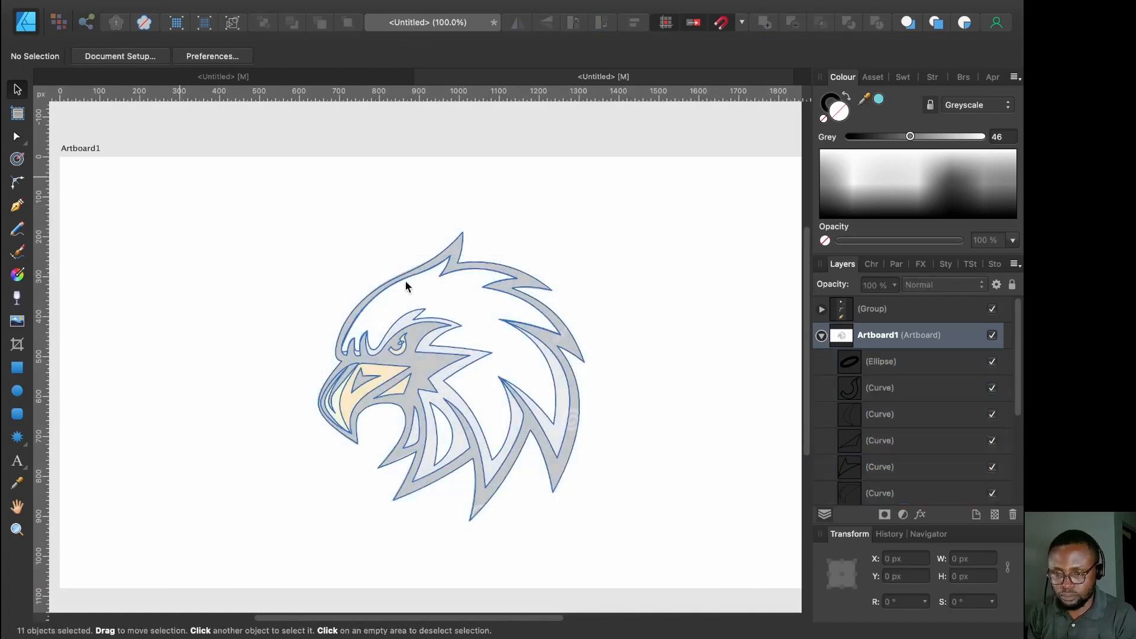
{"action": "left_click_drag", "start_coordinate": [470, 262], "coordinate": [755, 300]}
{"action": "scroll", "coordinate": [750, 325], "scroll_direction": "right", "scroll_amount": 3}
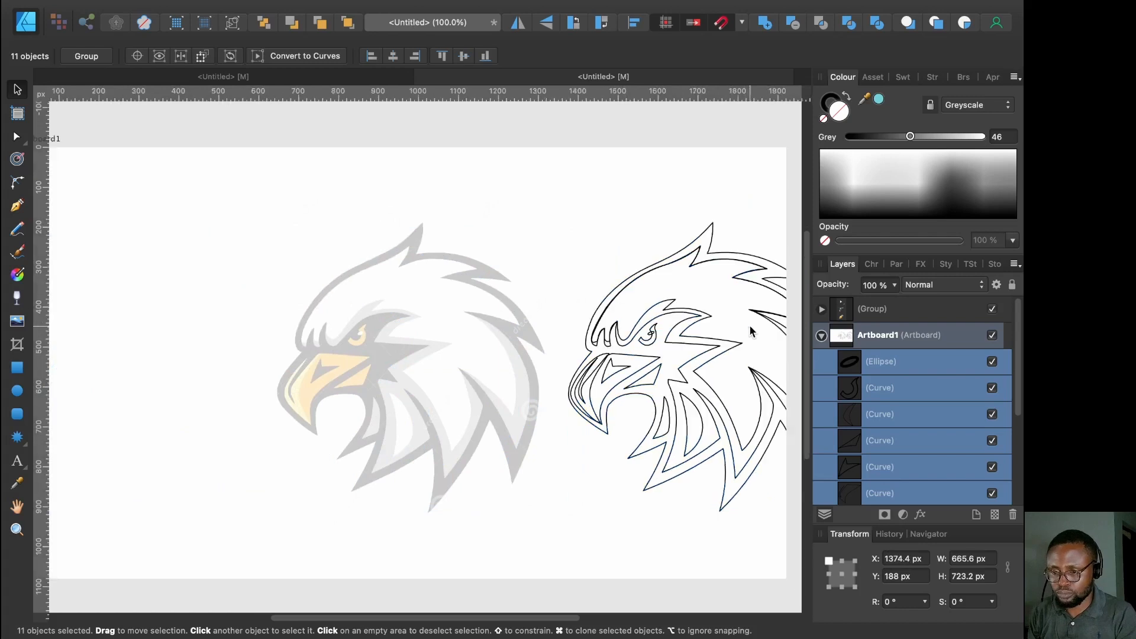
{"action": "scroll", "coordinate": [613, 309], "scroll_direction": "left", "scroll_amount": 2}
{"action": "scroll", "coordinate": [627, 306], "scroll_direction": "up", "scroll_amount": 1}
{"action": "scroll", "coordinate": [627, 306], "scroll_direction": "down", "scroll_amount": 1}
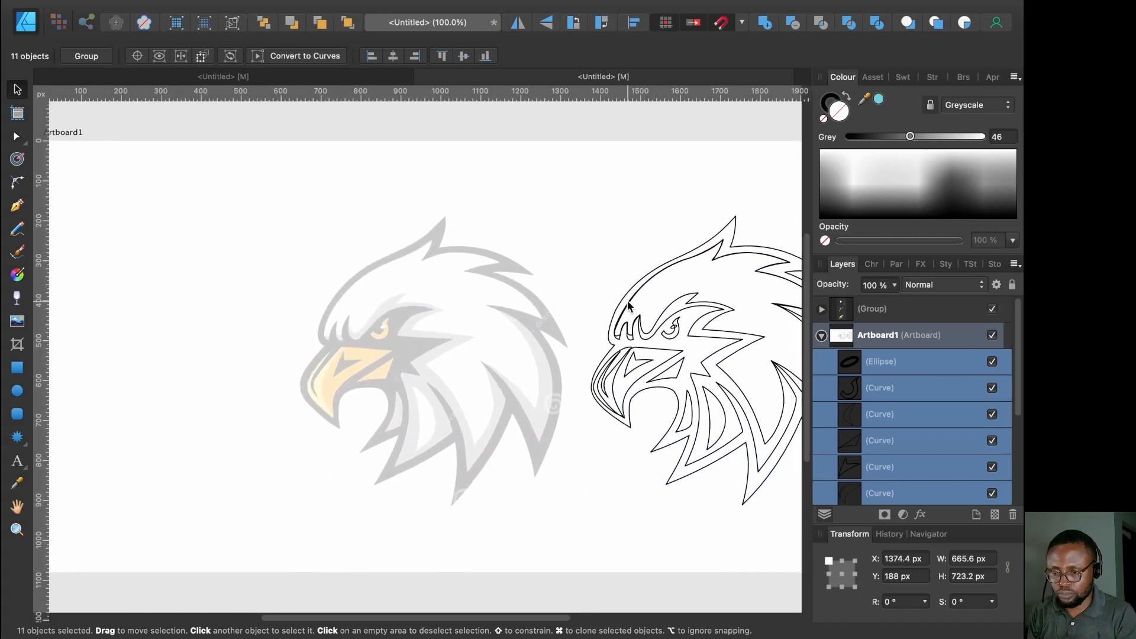
{"action": "scroll", "coordinate": [627, 306], "scroll_direction": "up", "scroll_amount": 1}
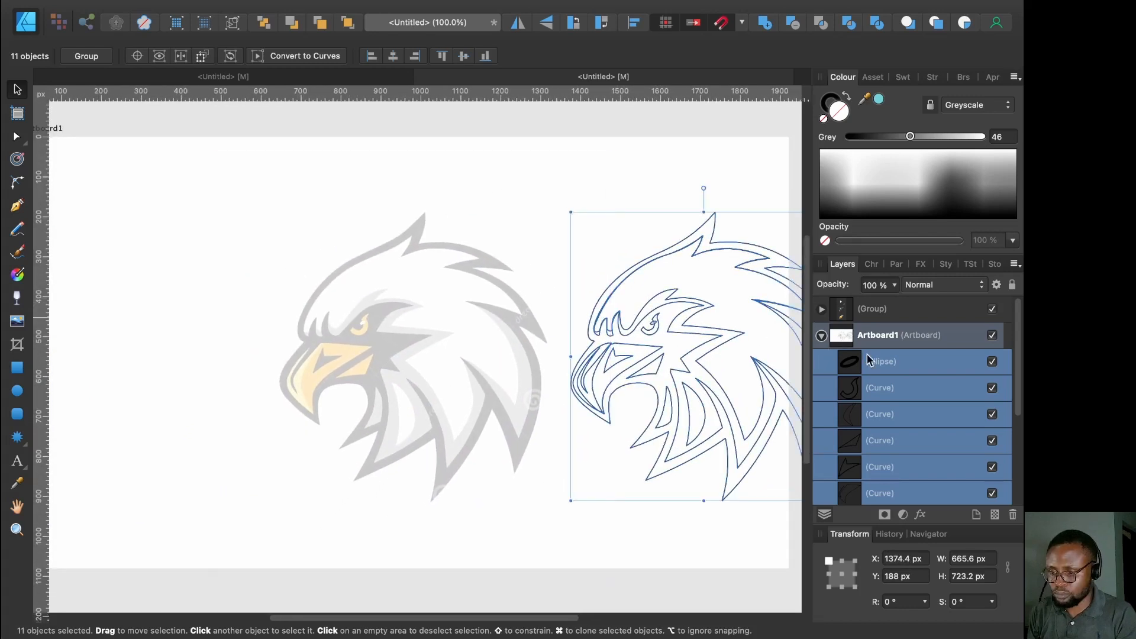
{"action": "key", "text": "super+g"}
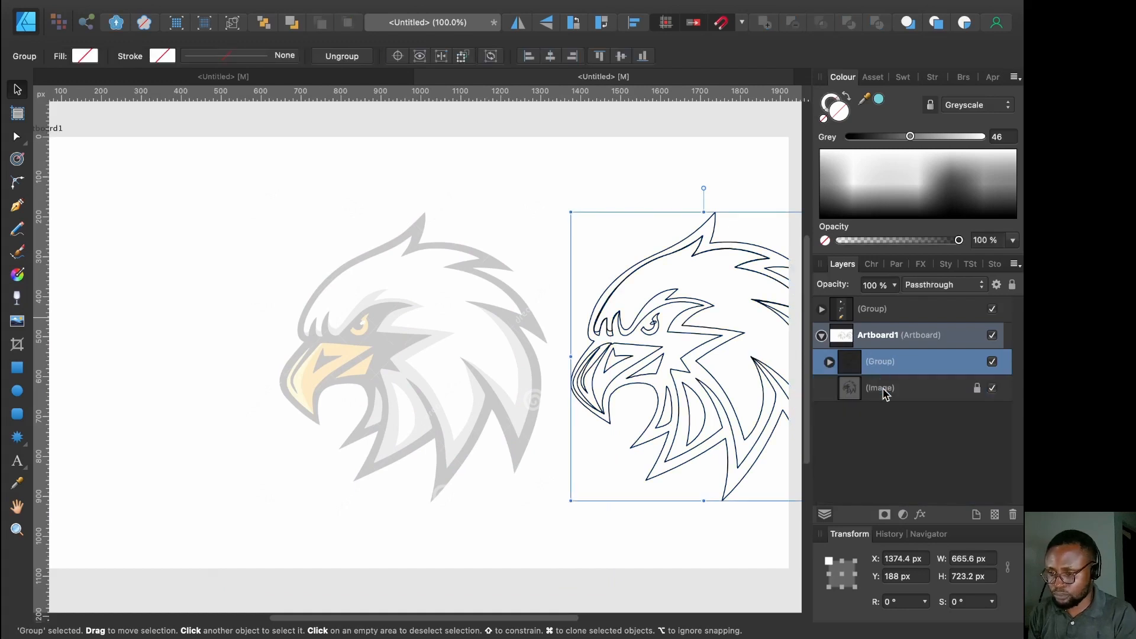
Unlock the reference image and move it left to about X -25 px, and shift the line art group left to about X 1096 px
{"action": "left_click", "coordinate": [1007, 388]}
{"action": "left_click", "coordinate": [977, 388]}
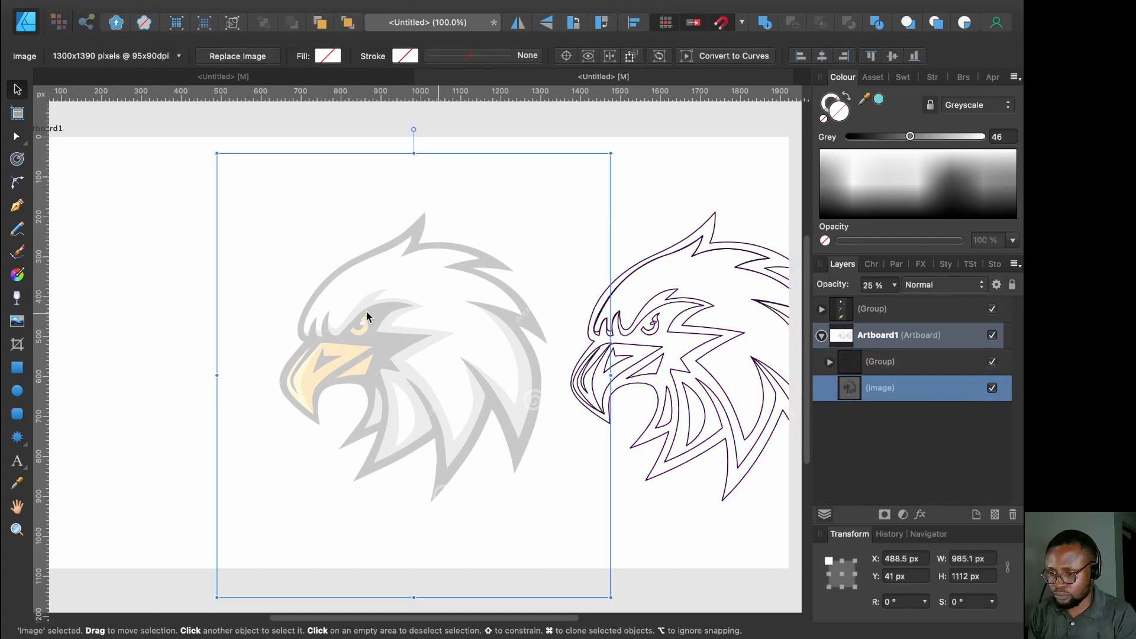
{"action": "left_click_drag", "start_coordinate": [378, 304], "coordinate": [169, 299]}
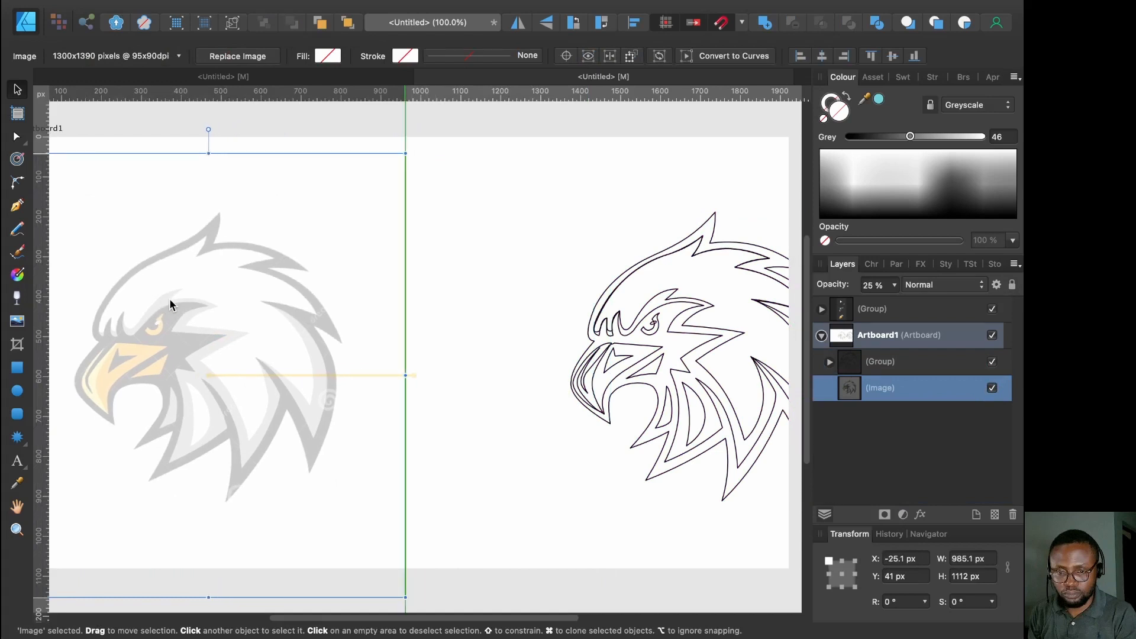
{"action": "left_click", "coordinate": [917, 369]}
{"action": "left_click_drag", "start_coordinate": [687, 335], "coordinate": [555, 345]}
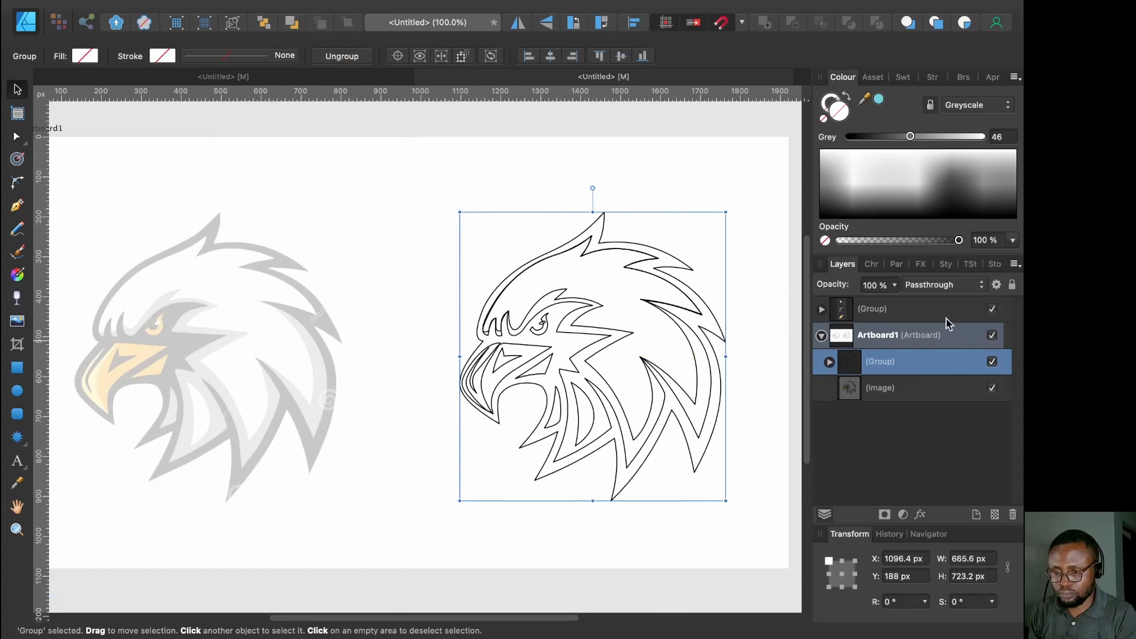
Ungroup the line art, restore the reference image to 100% opacity, and deselect it
{"action": "right_click", "coordinate": [922, 359]}
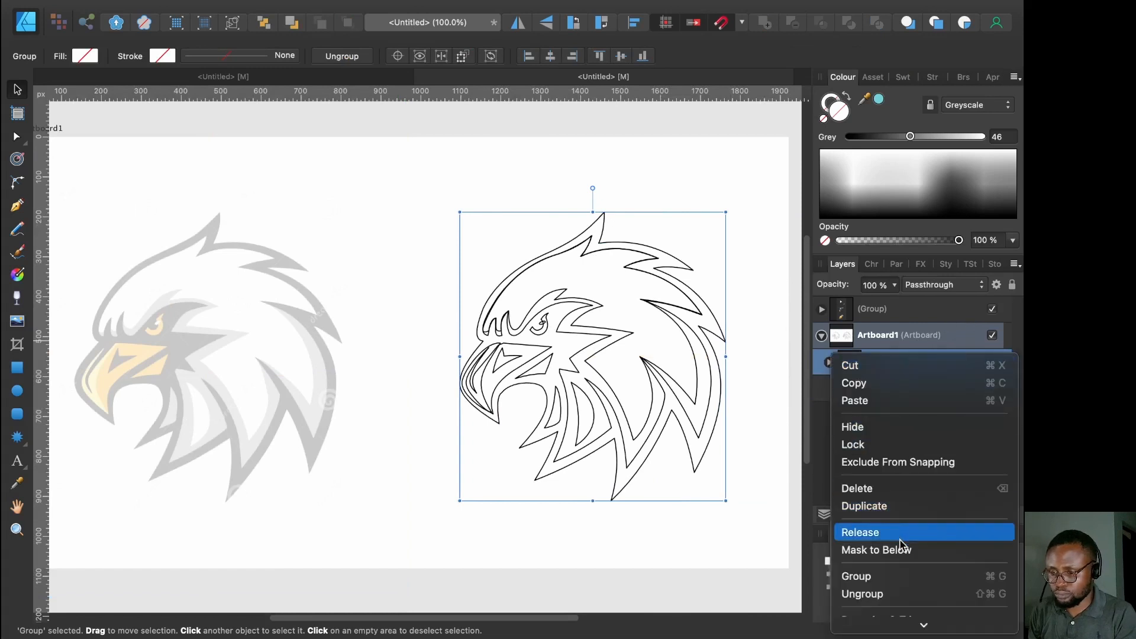
{"action": "left_click", "coordinate": [897, 594]}
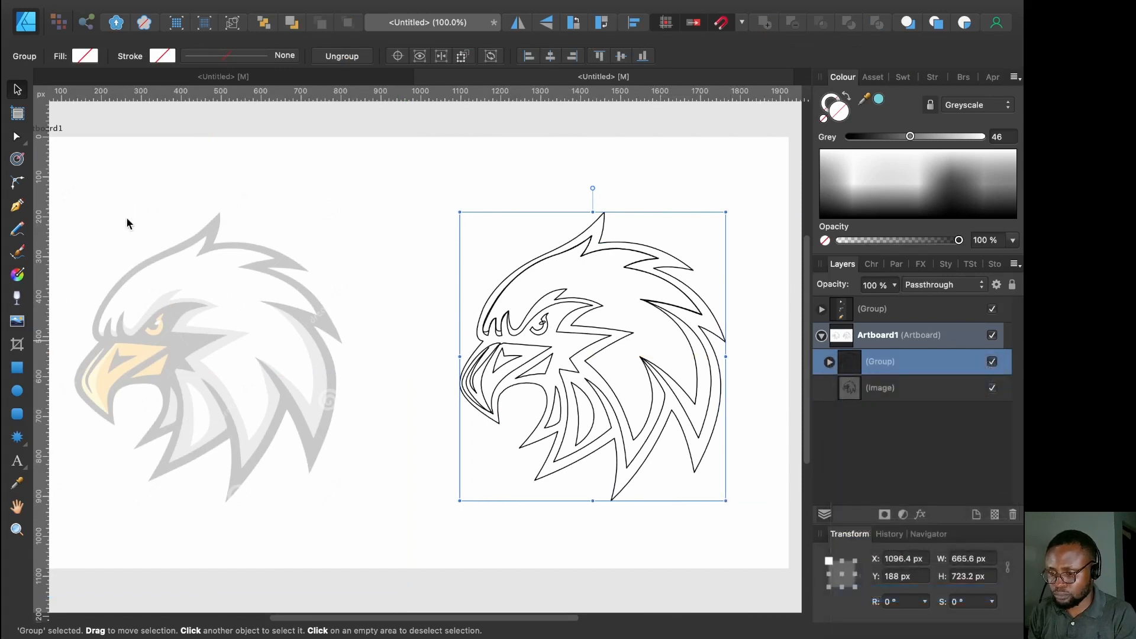
{"action": "left_click", "coordinate": [157, 246]}
{"action": "key", "text": "0"}
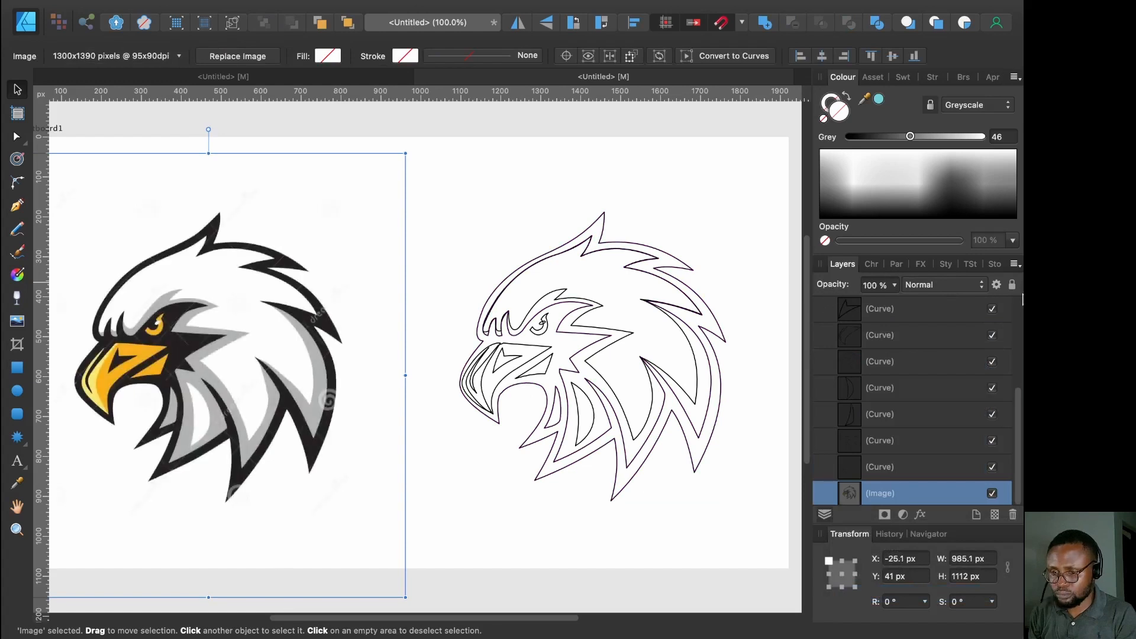
{"action": "left_click", "coordinate": [459, 118]}
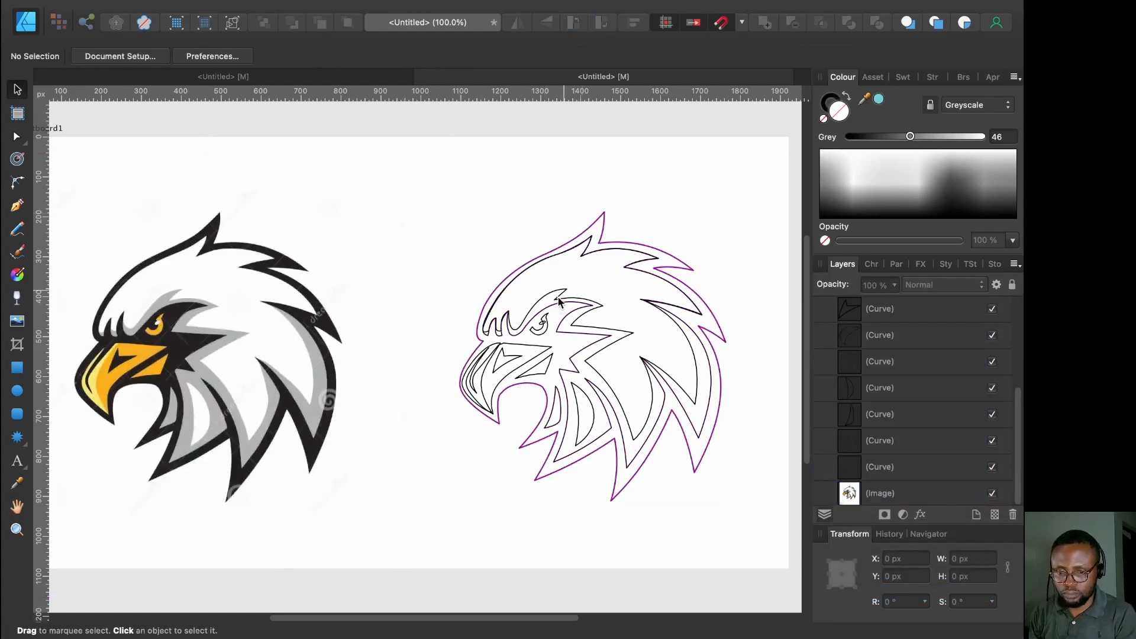
Remove the stroke from the eagle's outer silhouette curve and fill it with the near-black sampled from the reference outline
{"action": "left_click", "coordinate": [595, 226]}
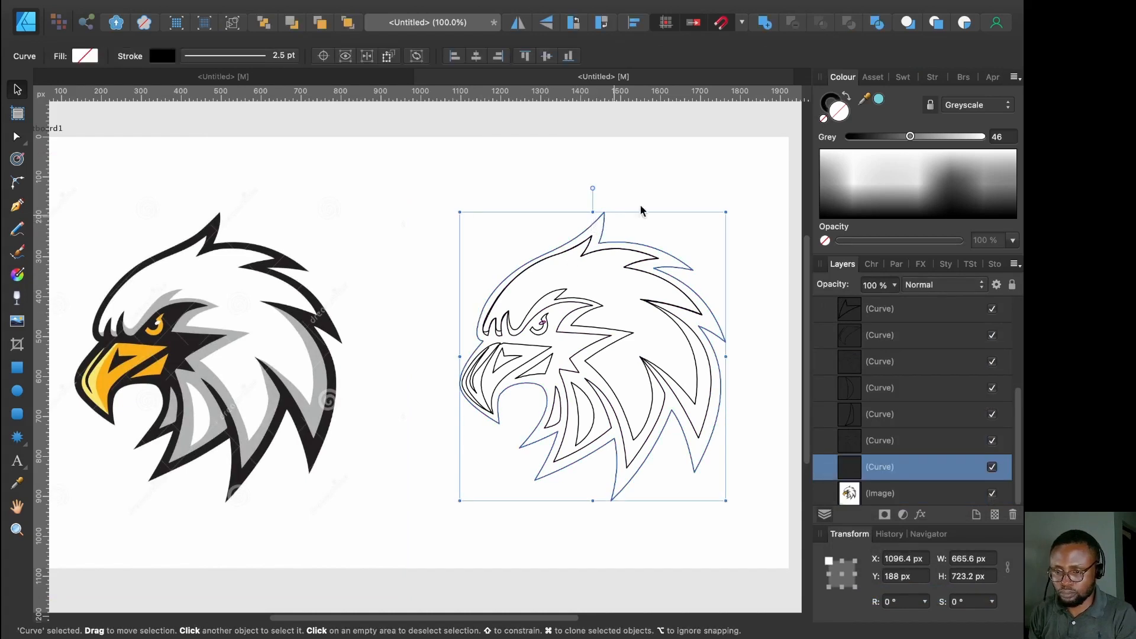
{"action": "left_click", "coordinate": [826, 112]}
{"action": "left_click", "coordinate": [824, 118]}
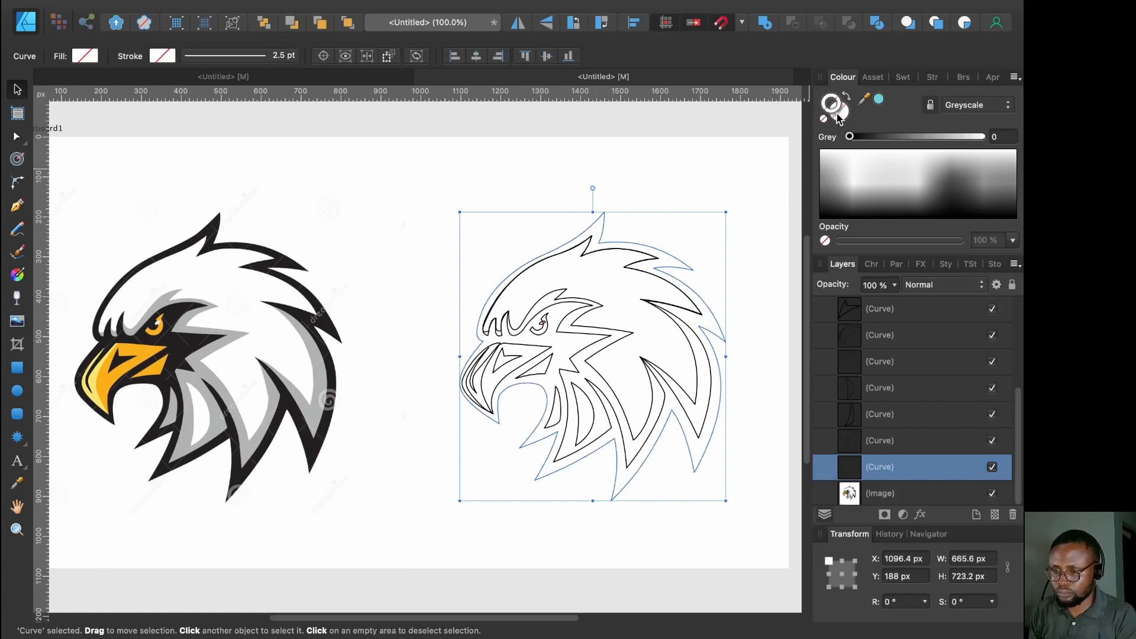
{"action": "left_click_drag", "start_coordinate": [874, 106], "coordinate": [284, 253]}
{"action": "left_click", "coordinate": [879, 102]}
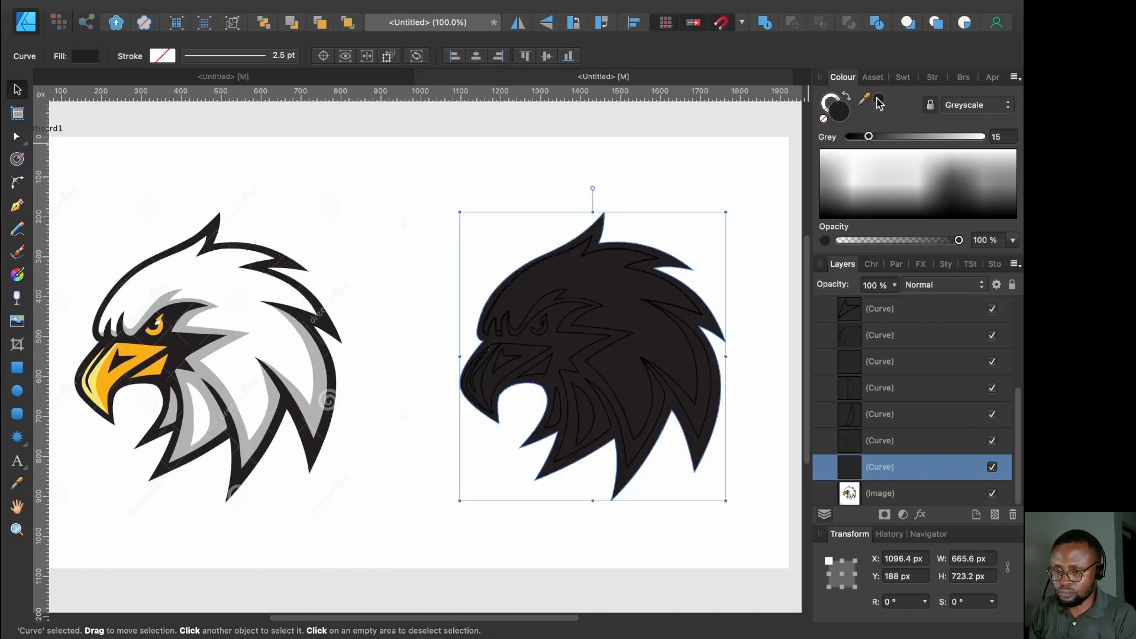
{"action": "left_click", "coordinate": [467, 190]}
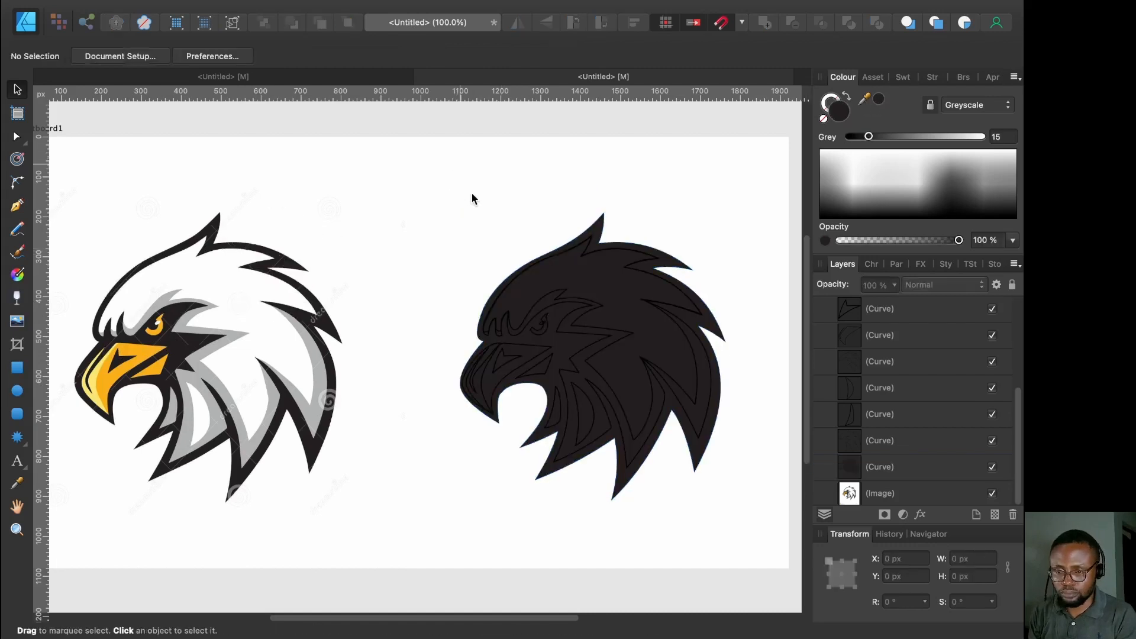
Fill the main head feather curve with white at Grey 100 and remove its stroke
{"action": "left_click", "coordinate": [535, 273]}
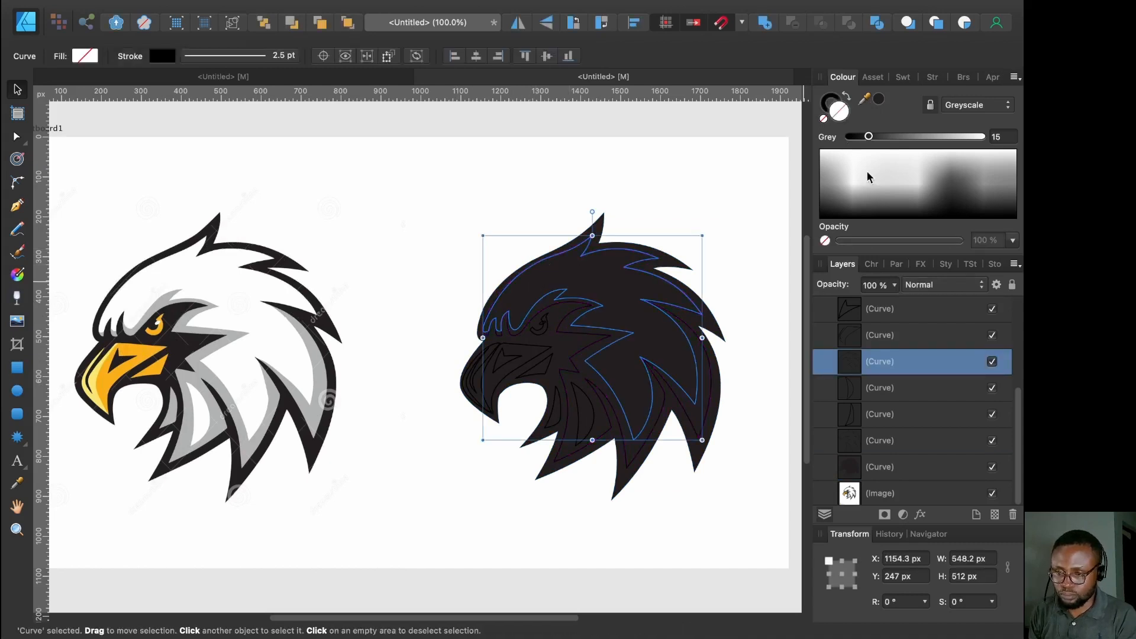
{"action": "left_click", "coordinate": [982, 138]}
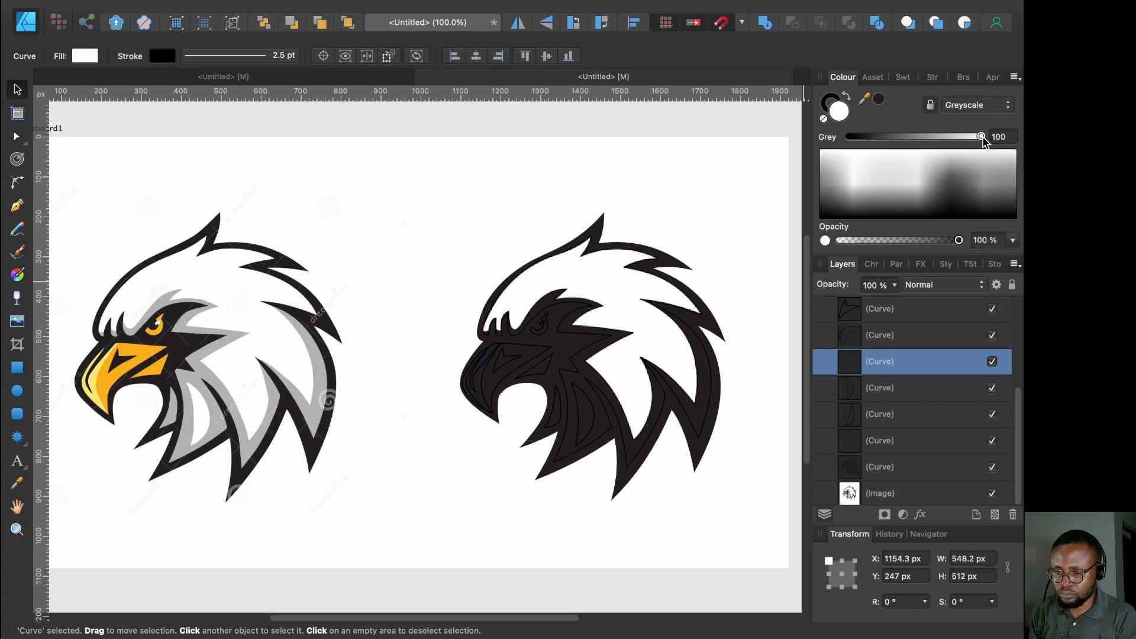
{"action": "left_click", "coordinate": [826, 104]}
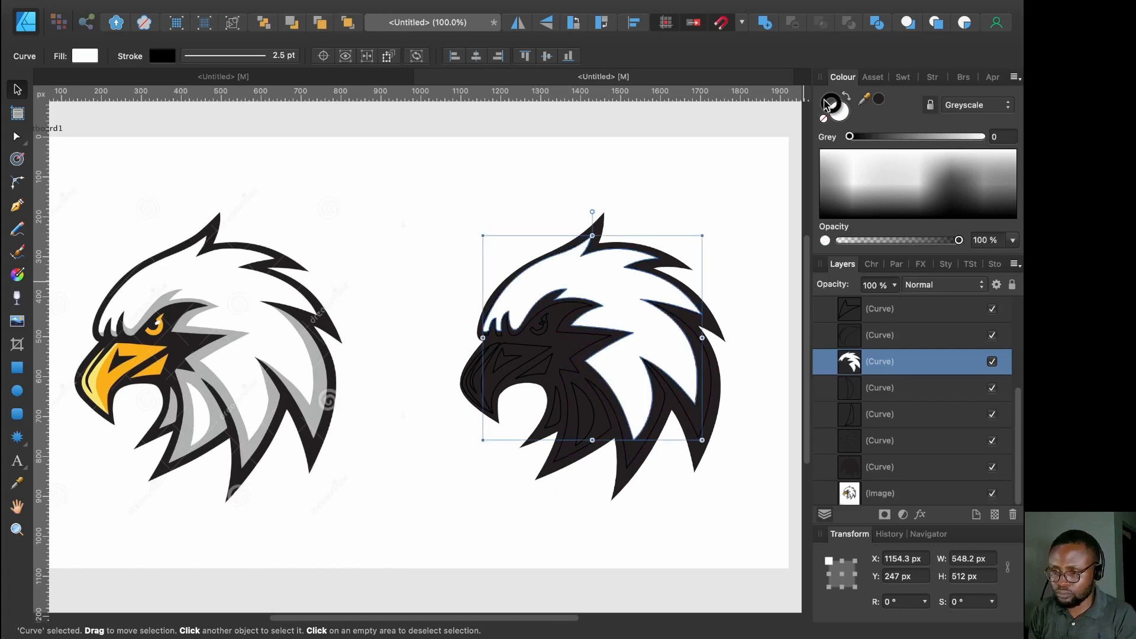
{"action": "left_click", "coordinate": [824, 120]}
{"action": "left_click", "coordinate": [839, 114]}
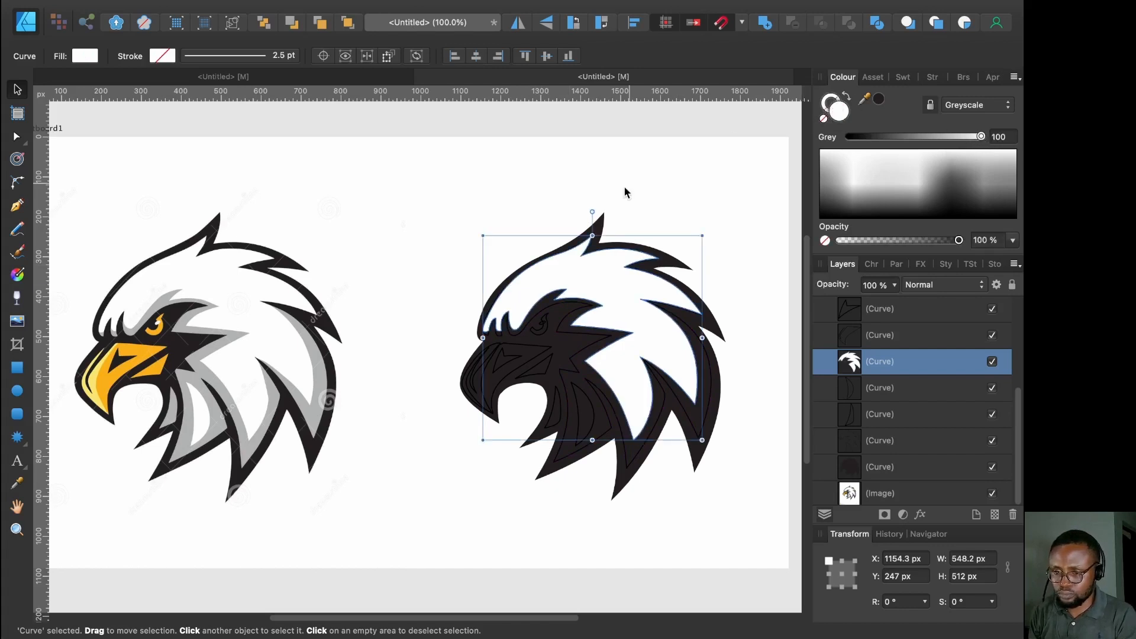
Fill the feather shading curve behind the white head with the light grey sampled from the reference, and remove its stroke
{"action": "left_click", "coordinate": [582, 338]}
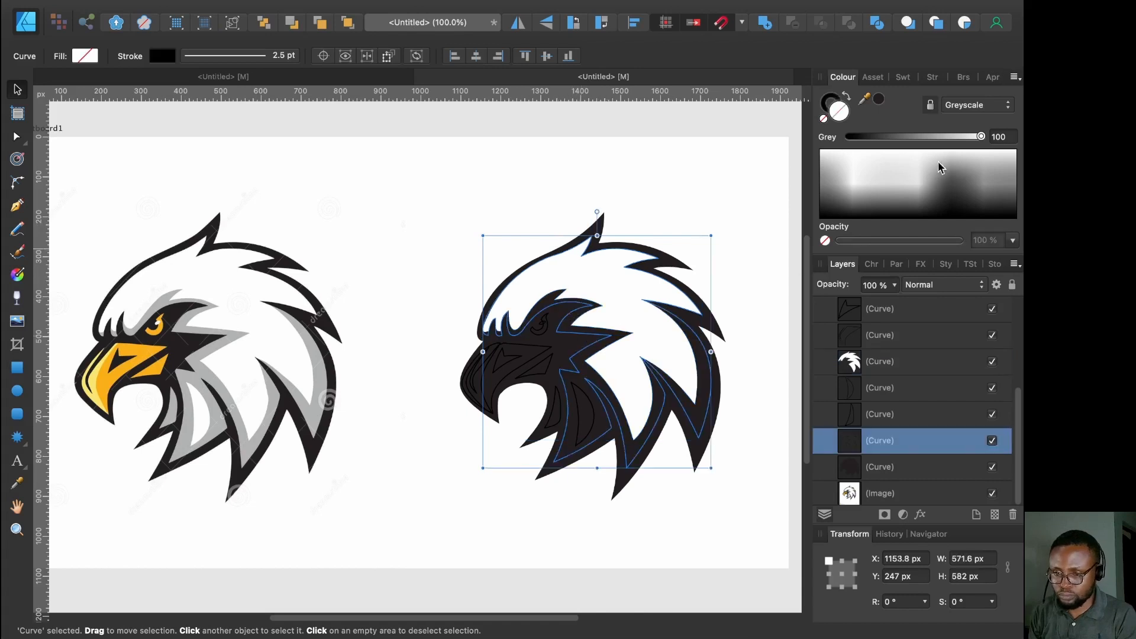
{"action": "left_click_drag", "start_coordinate": [880, 96], "coordinate": [319, 390]}
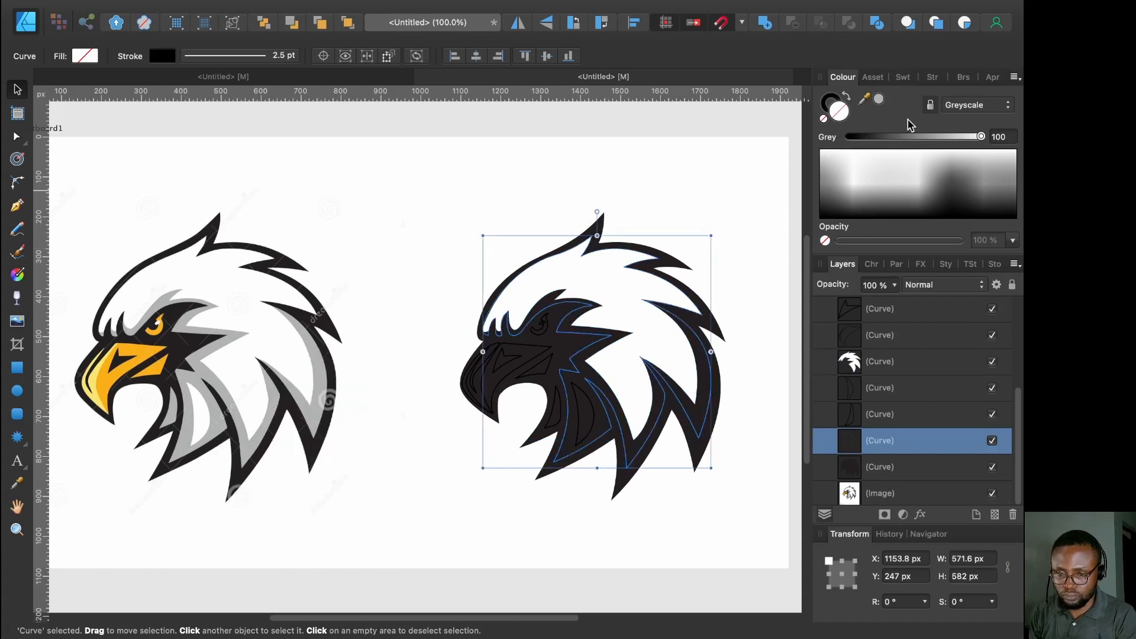
{"action": "left_click", "coordinate": [880, 100]}
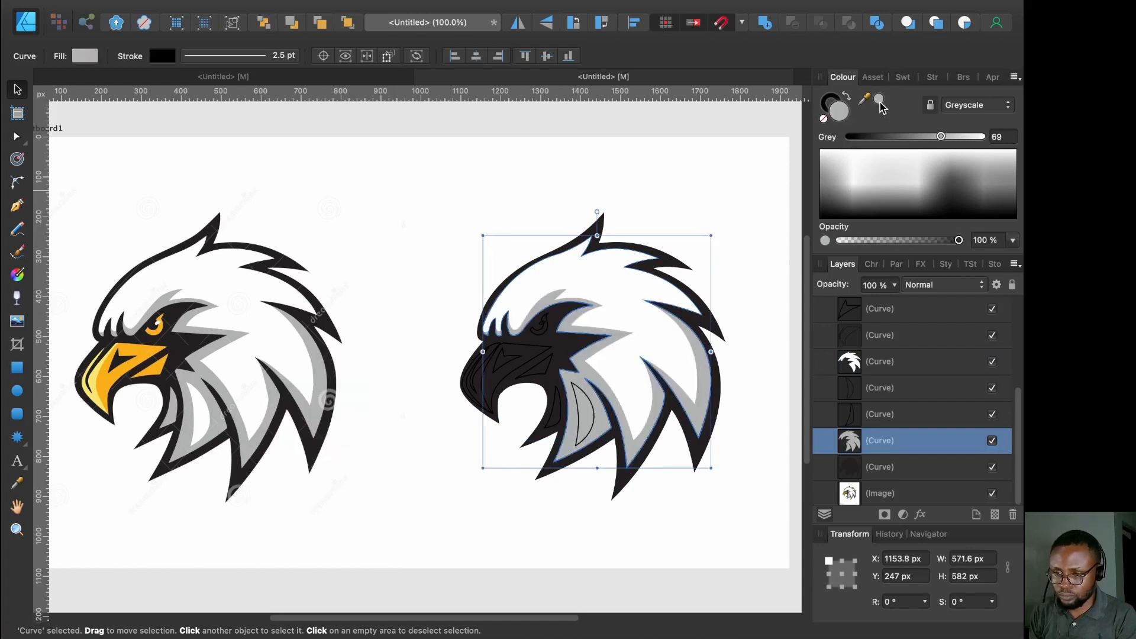
{"action": "left_click", "coordinate": [828, 113]}
{"action": "left_click", "coordinate": [824, 119]}
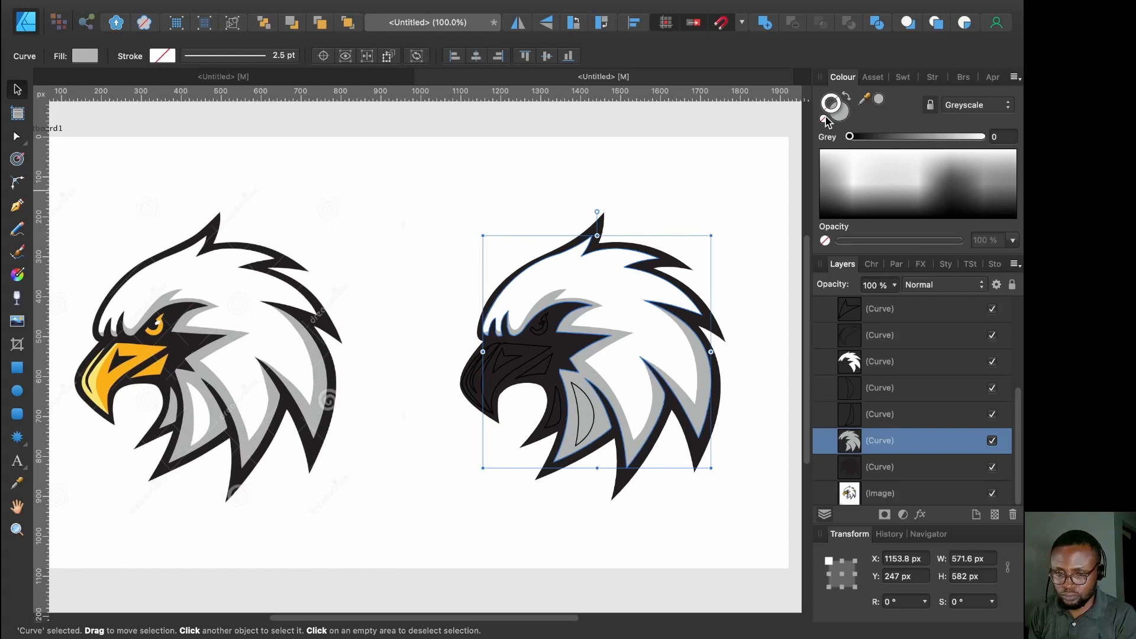
Remove the stroke from the crescent inside the grey neck feather and fill it with white at Grey 100
{"action": "left_click", "coordinate": [578, 437]}
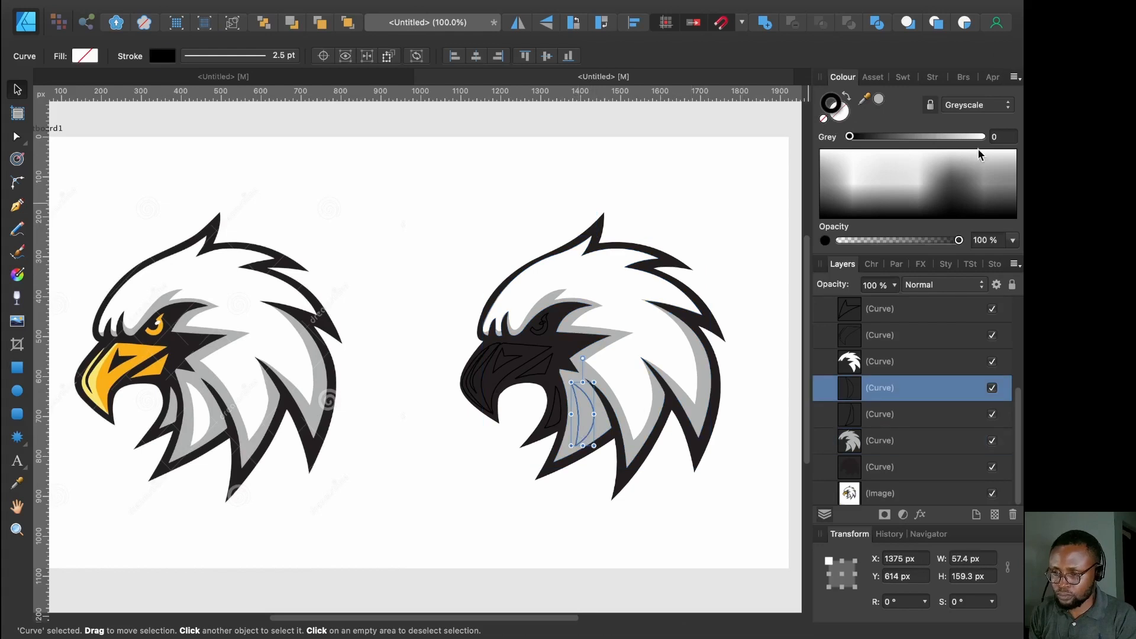
{"action": "left_click_drag", "start_coordinate": [982, 137], "coordinate": [996, 143]}
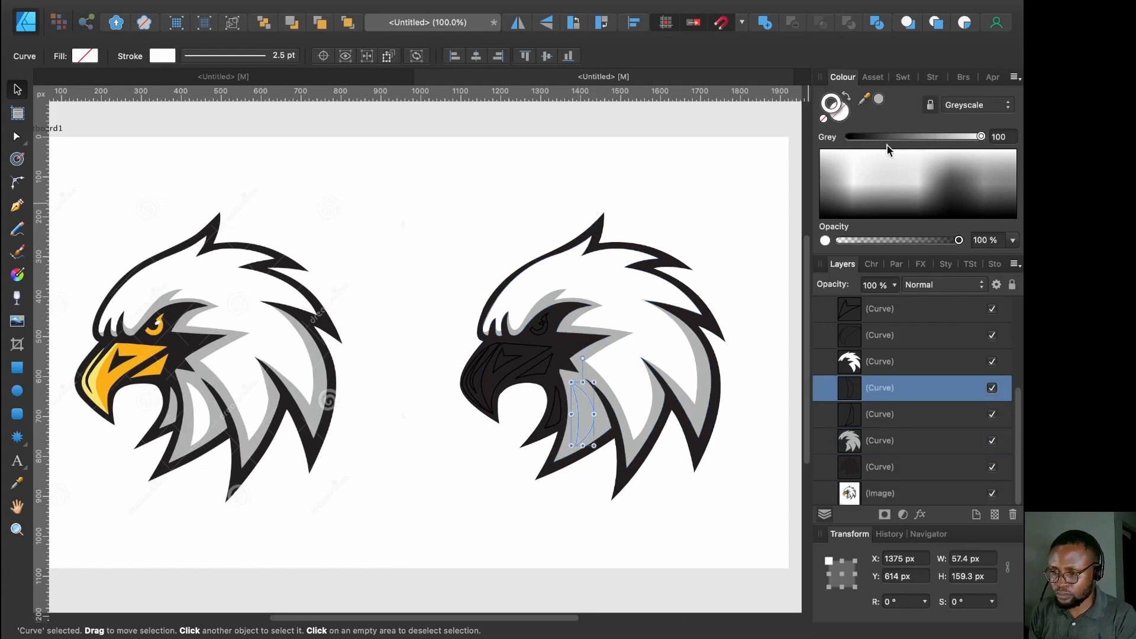
{"action": "left_click", "coordinate": [823, 118]}
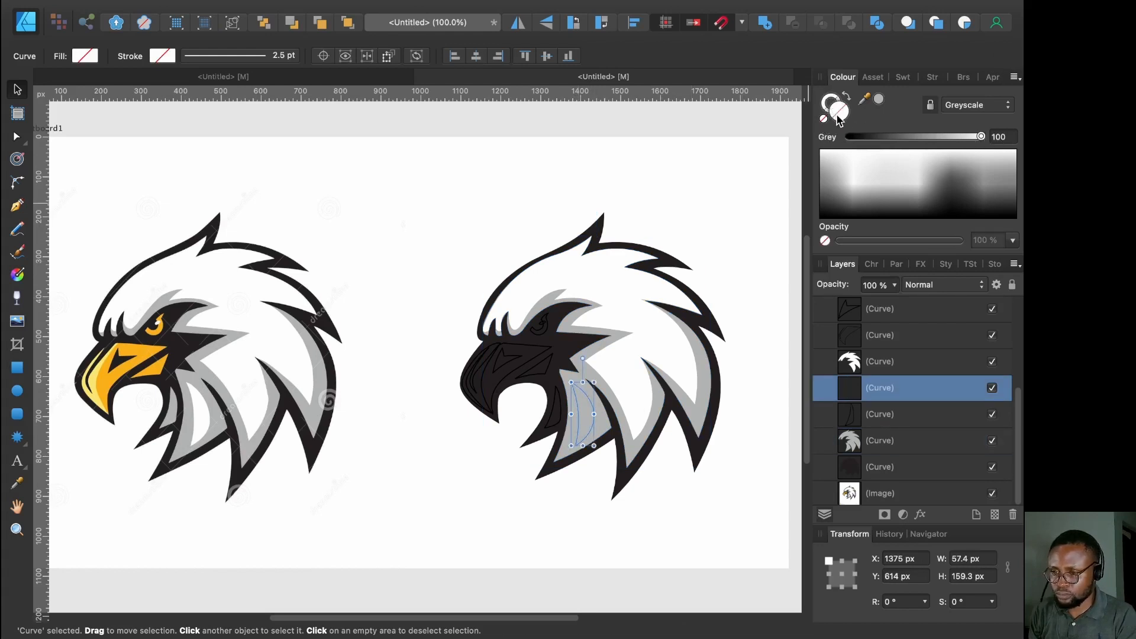
{"action": "left_click", "coordinate": [982, 136]}
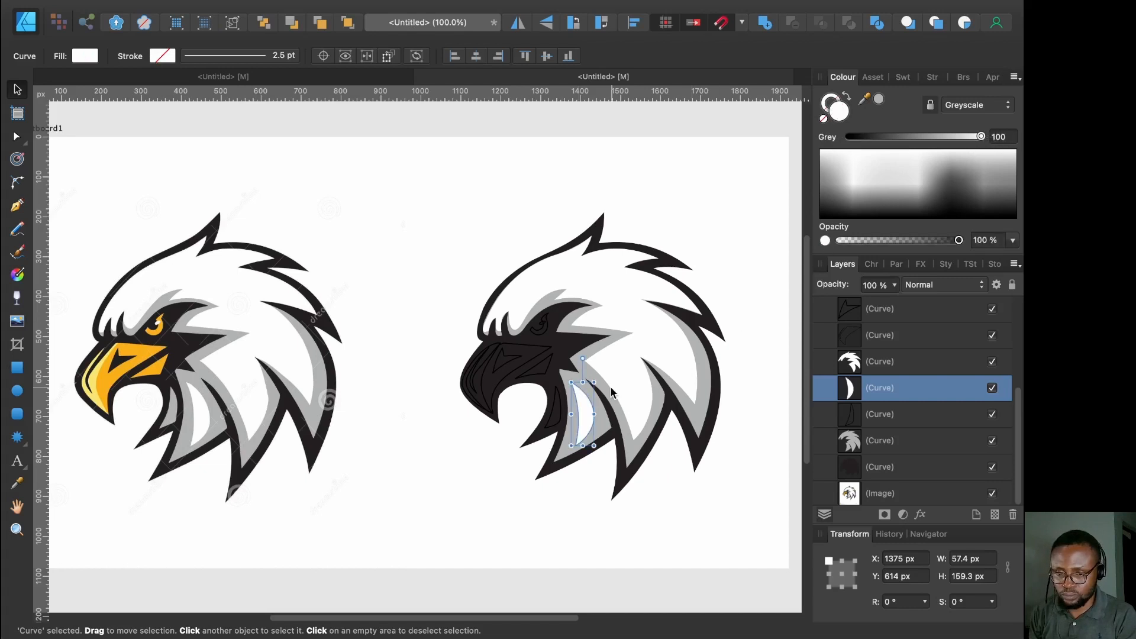
Fill the small throat curve behind the beak with the sampled light grey, remove its stroke, and deselect it
{"action": "left_click", "coordinate": [563, 407]}
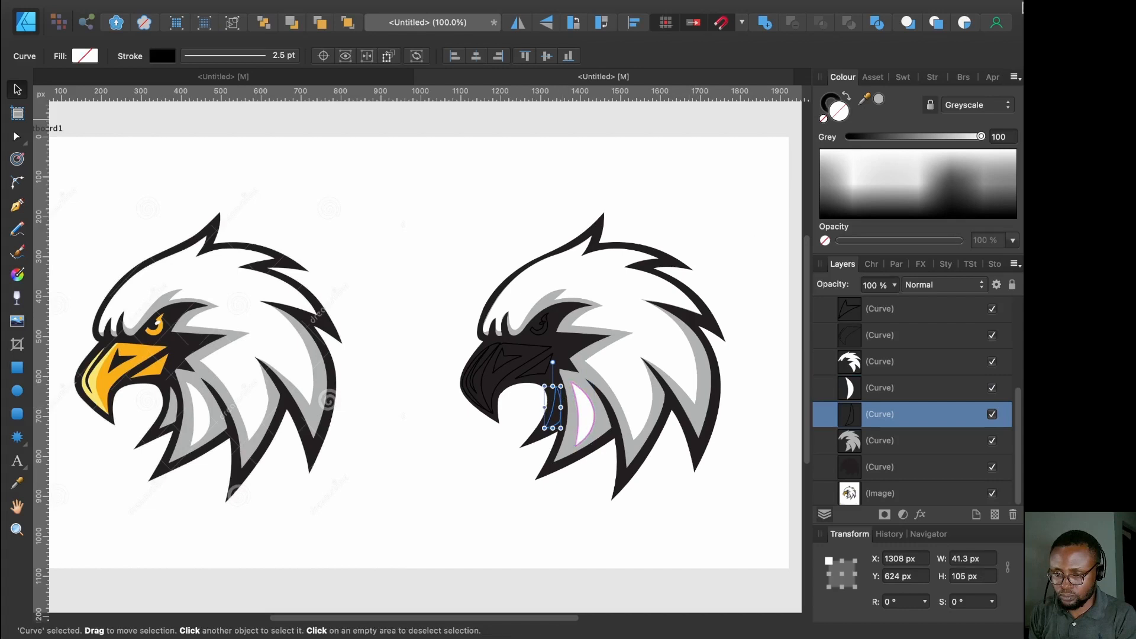
{"action": "left_click", "coordinate": [878, 102]}
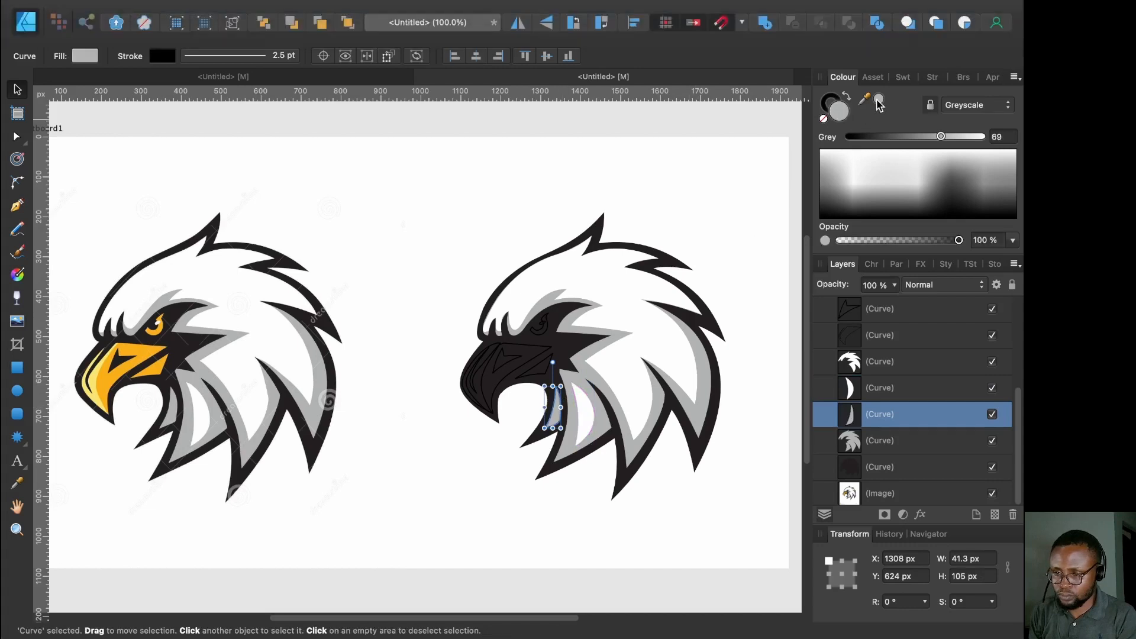
{"action": "left_click", "coordinate": [827, 107]}
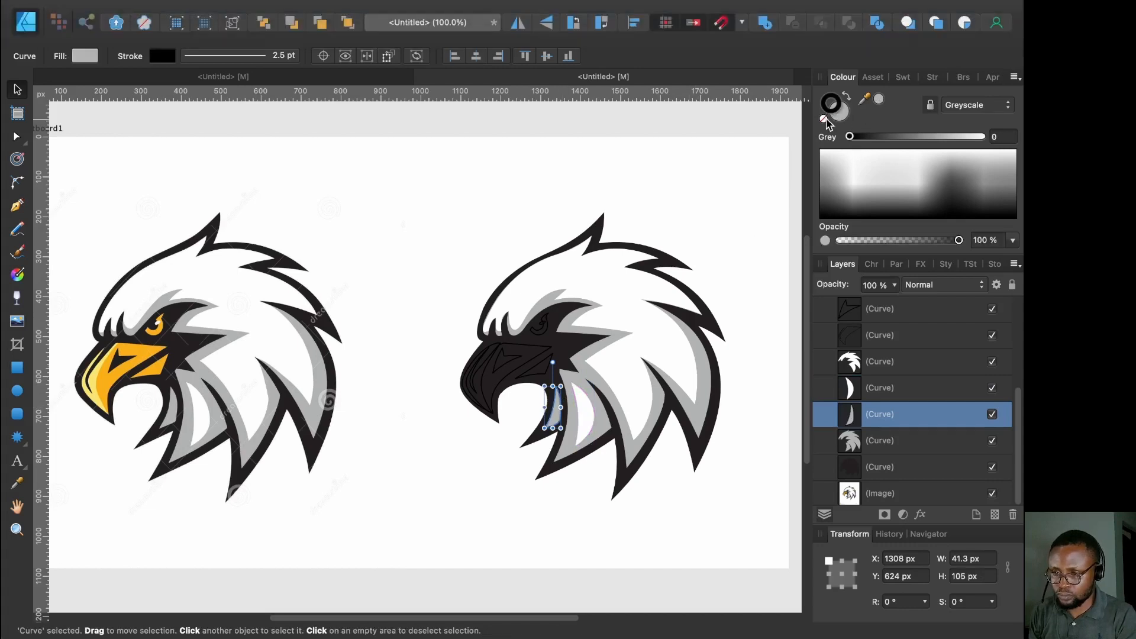
{"action": "left_click", "coordinate": [823, 119]}
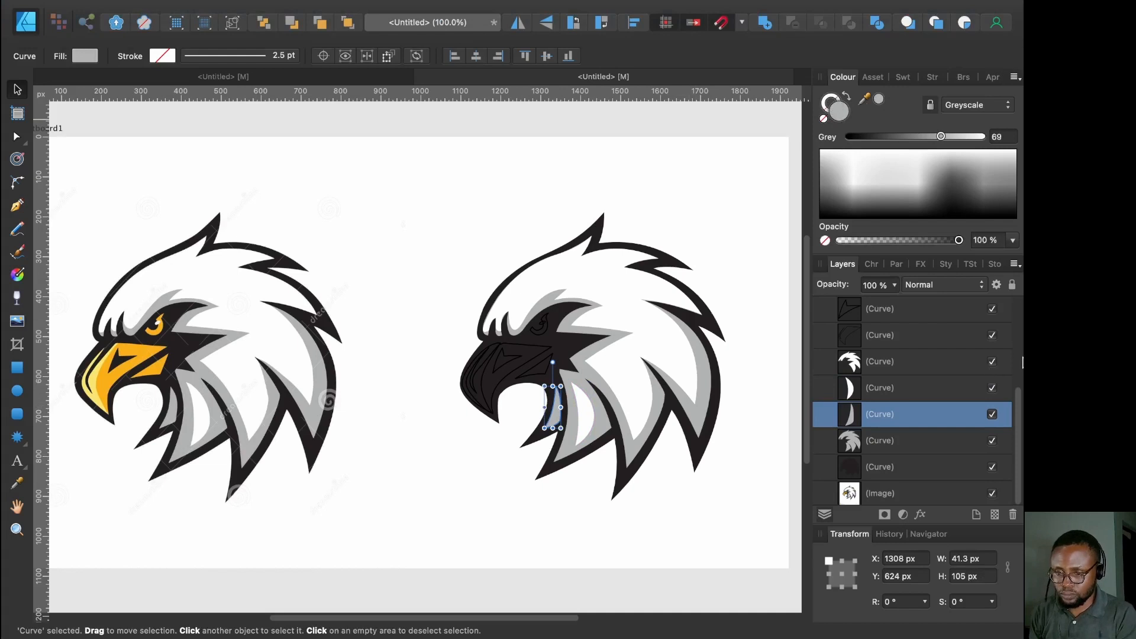
{"action": "left_click", "coordinate": [618, 179]}
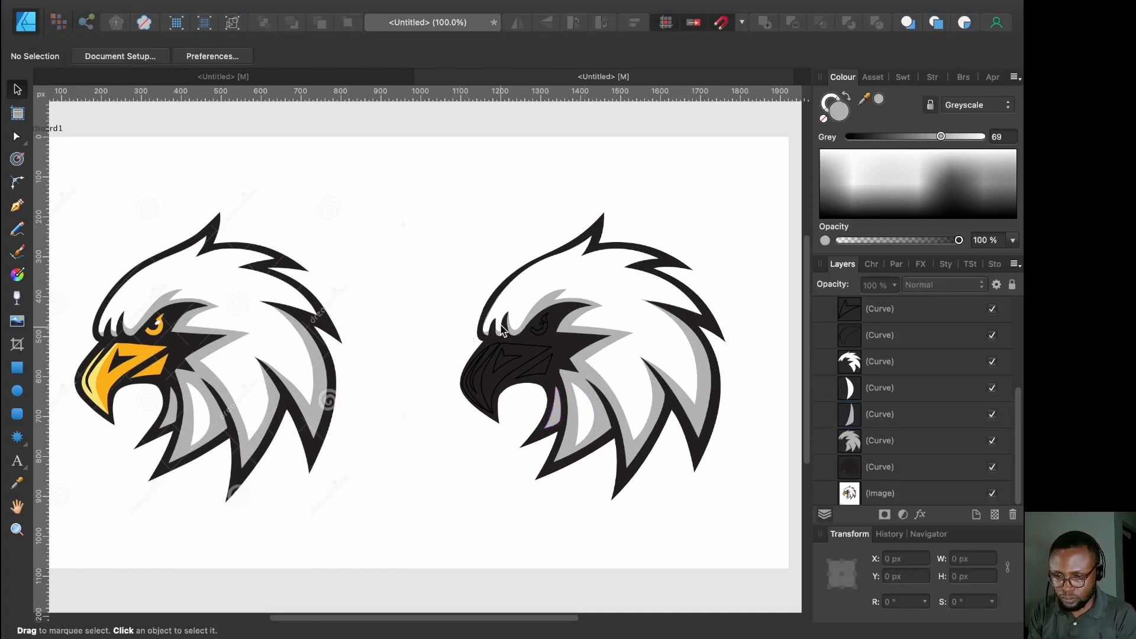
Remove the stroke from the eye crescent, fill it with the orange sampled from the reference eye, and deselect it
{"action": "left_click", "coordinate": [540, 338]}
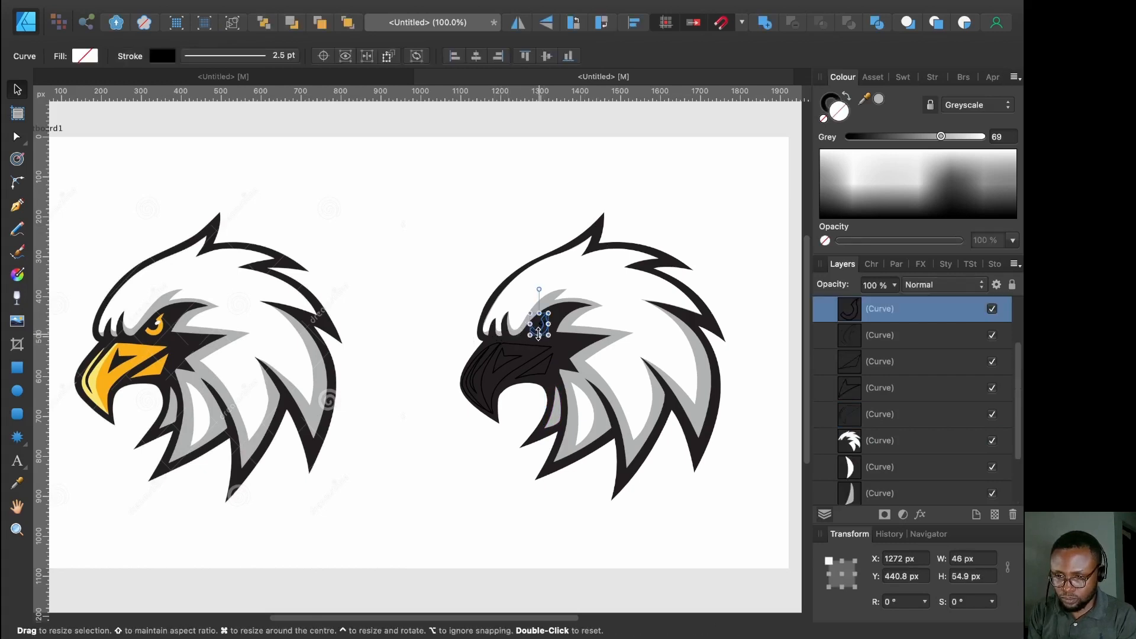
{"action": "left_click", "coordinate": [823, 102]}
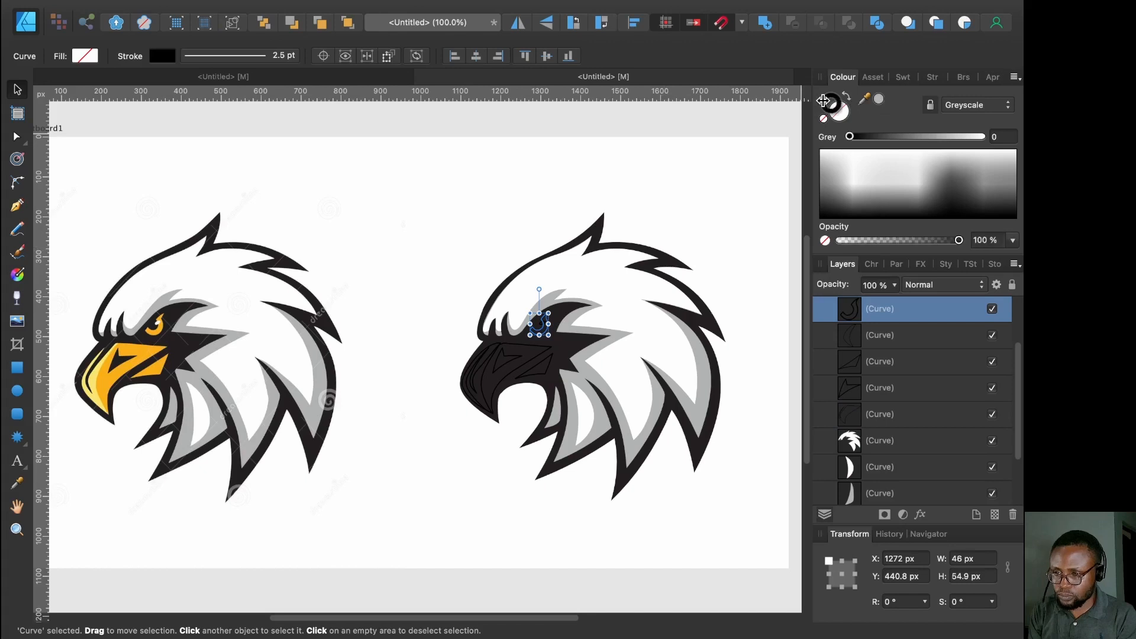
{"action": "left_click", "coordinate": [823, 118]}
{"action": "left_click", "coordinate": [840, 113]}
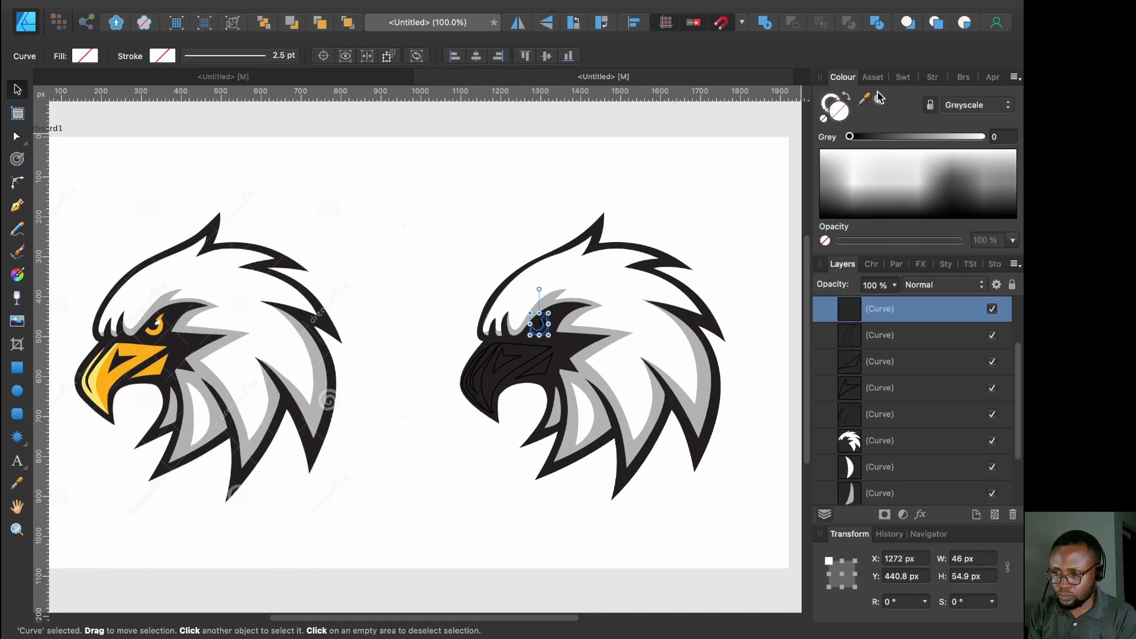
{"action": "left_click_drag", "start_coordinate": [878, 98], "coordinate": [164, 323]}
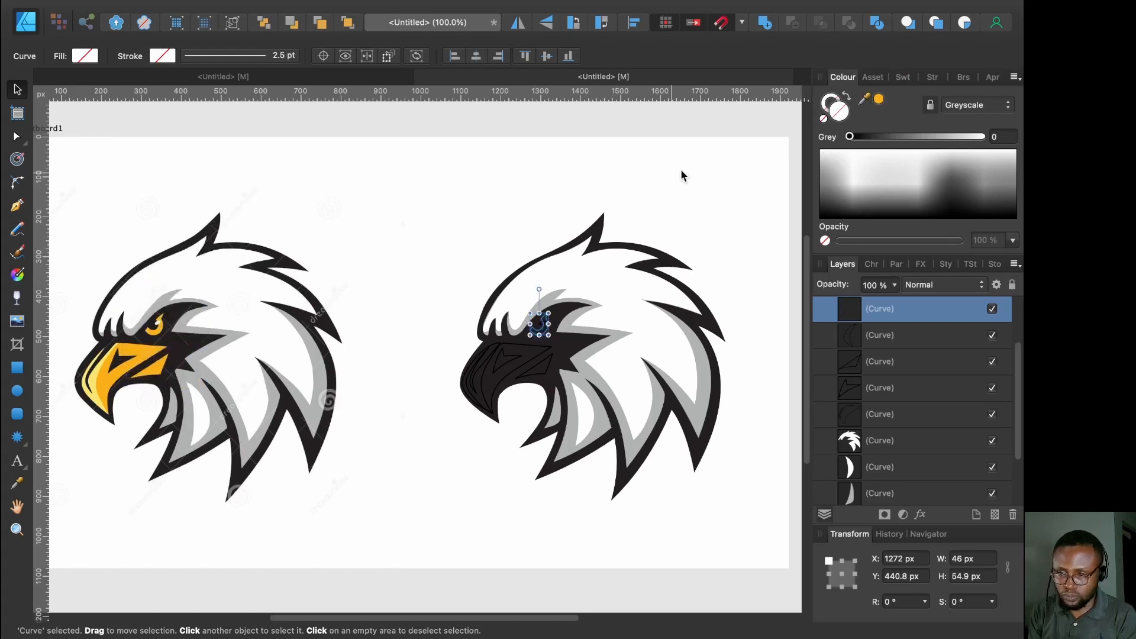
{"action": "left_click", "coordinate": [879, 99]}
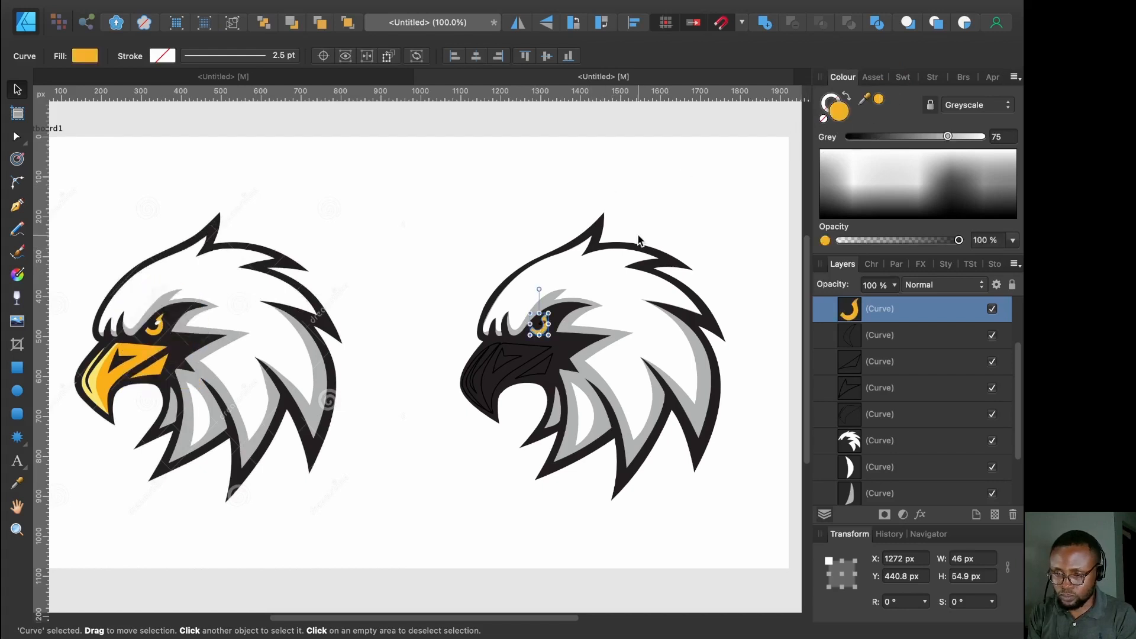
{"action": "left_click", "coordinate": [664, 213]}
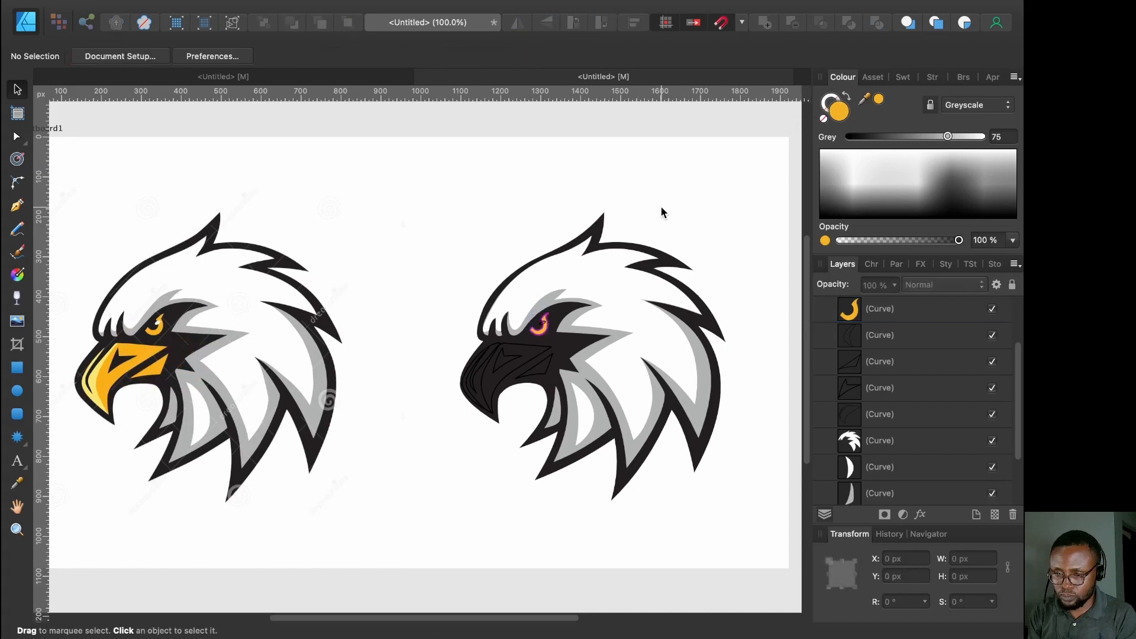
Fill the eye's highlight ellipse with white at Grey 100, remove its stroke, and deselect it
{"action": "left_click", "coordinate": [543, 323]}
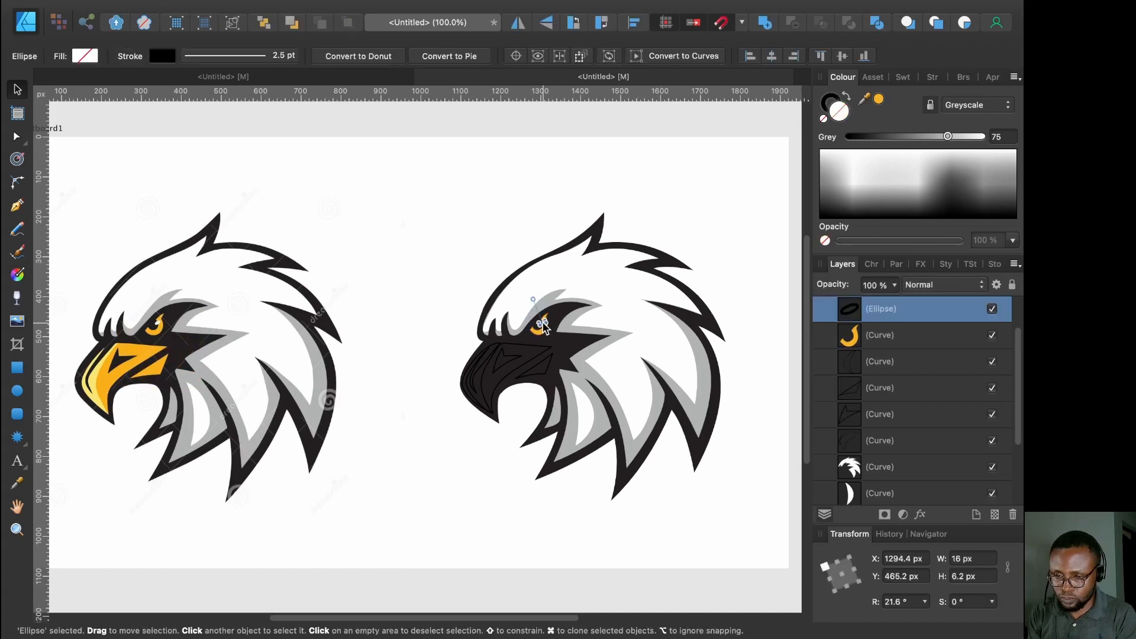
{"action": "left_click", "coordinate": [987, 142]}
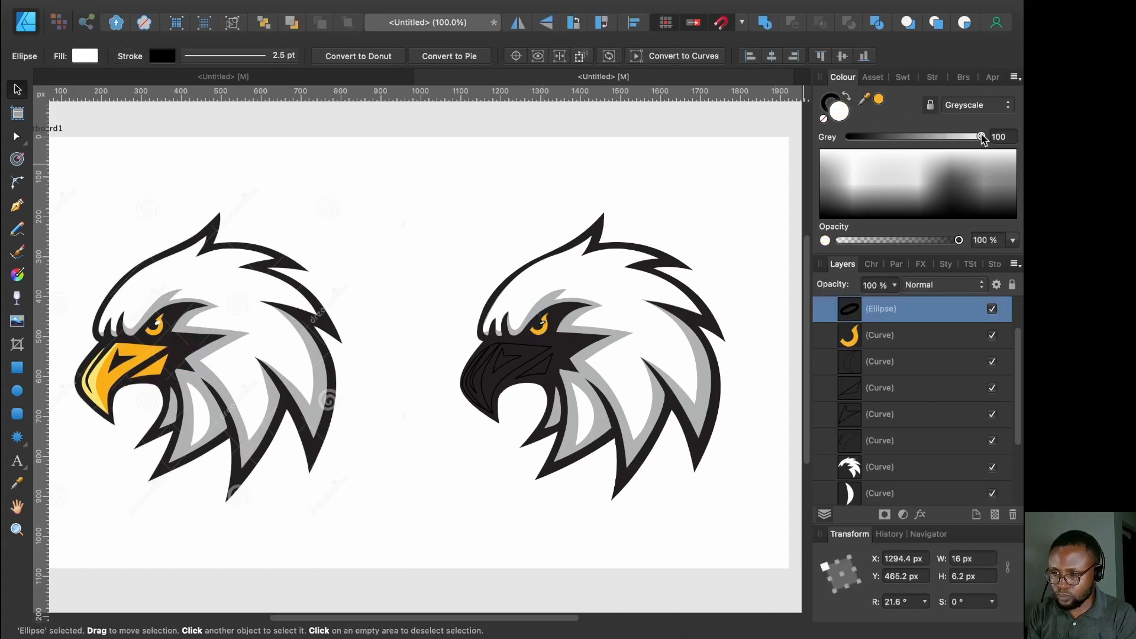
{"action": "left_click", "coordinate": [826, 106]}
{"action": "left_click", "coordinate": [823, 119]}
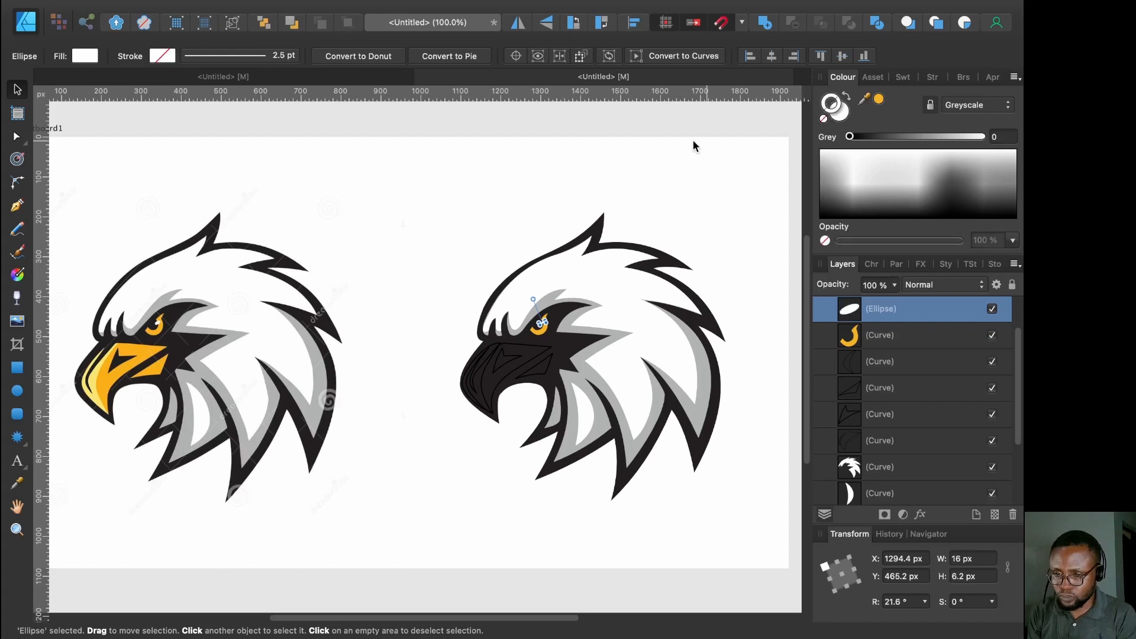
{"action": "left_click", "coordinate": [672, 139]}
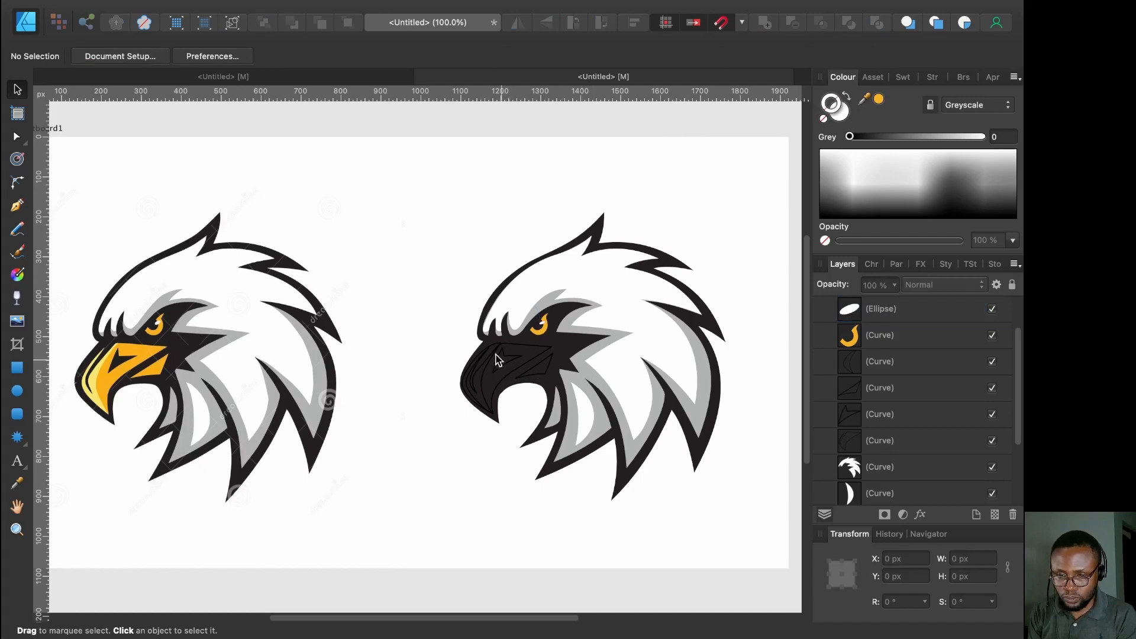
Fill the main upper beak curve with the sampled orange and remove its stroke
{"action": "left_click", "coordinate": [532, 357]}
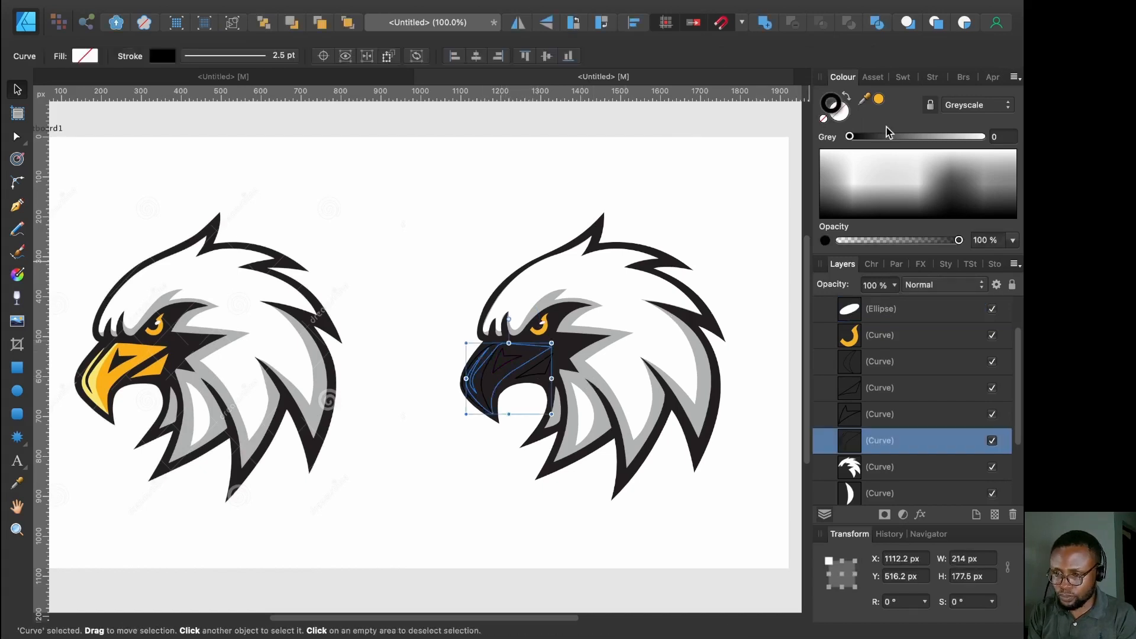
{"action": "left_click", "coordinate": [841, 110]}
{"action": "left_click", "coordinate": [878, 99]}
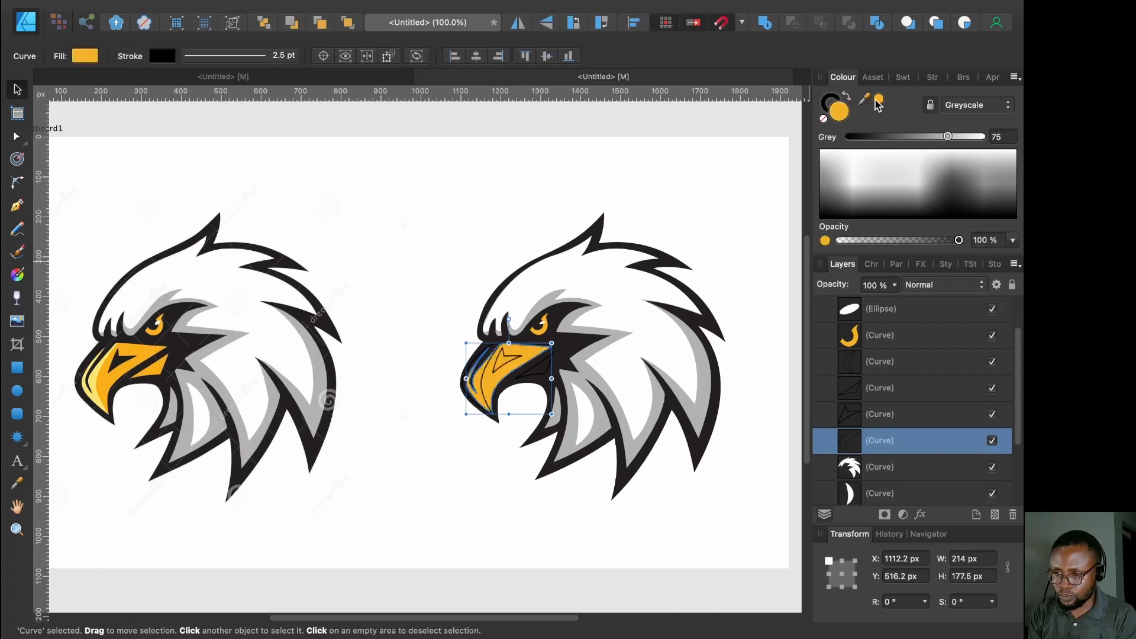
{"action": "left_click", "coordinate": [826, 113]}
{"action": "left_click", "coordinate": [824, 118]}
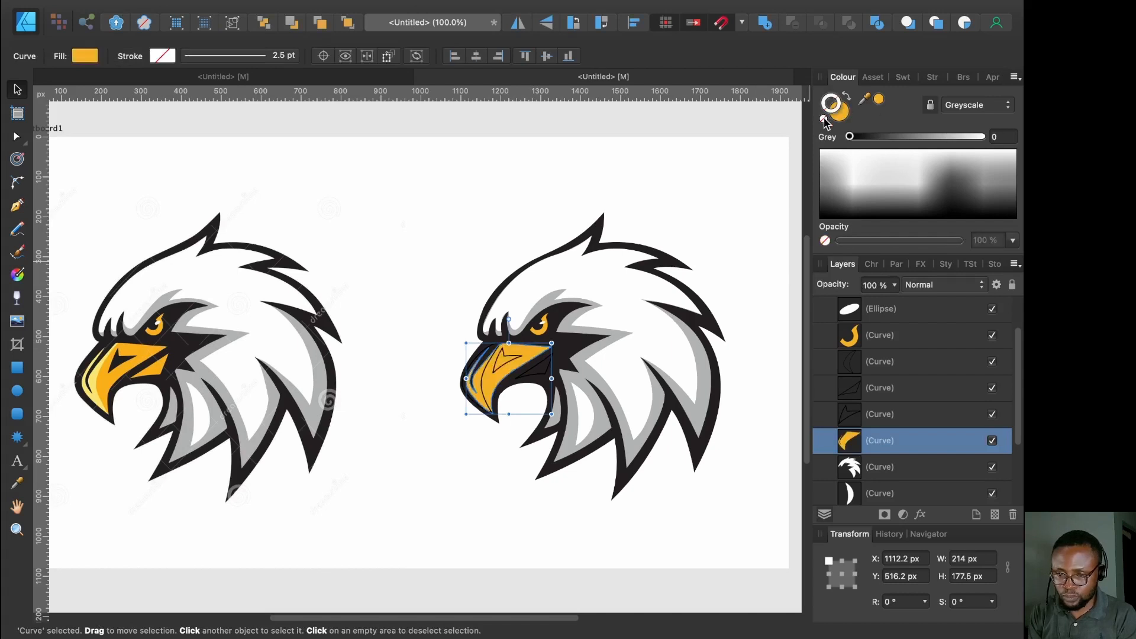
Remove the stroke from the angular nostril mark on the beak, fill it with near-black sampled from the artwork, and deselect it
{"action": "left_click", "coordinate": [512, 357]}
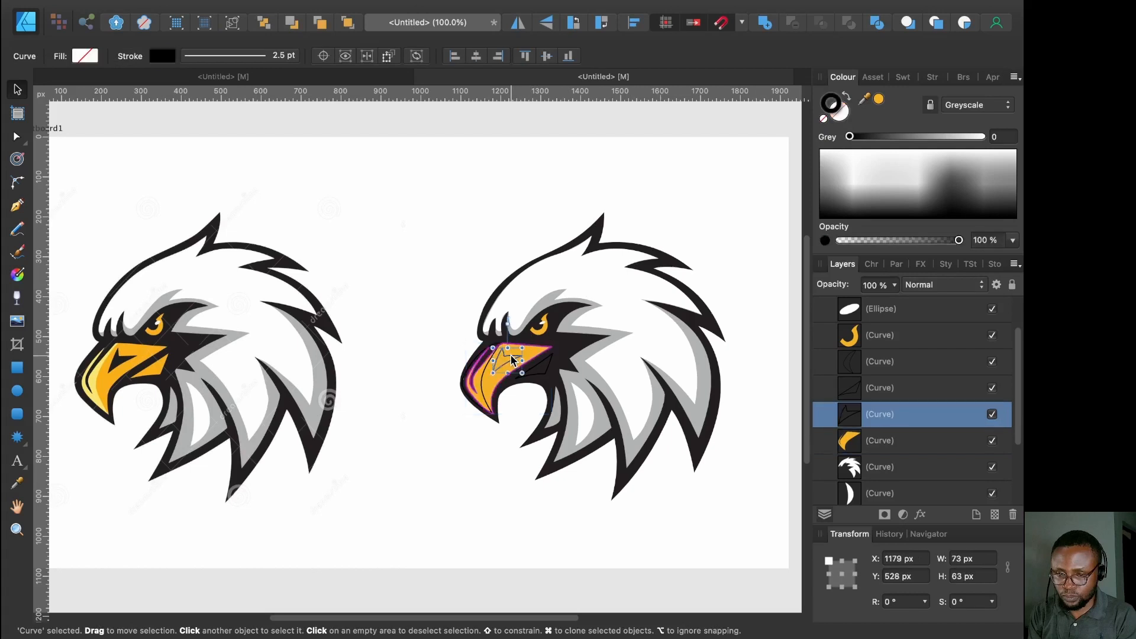
{"action": "left_click", "coordinate": [824, 118]}
{"action": "left_click", "coordinate": [838, 113]}
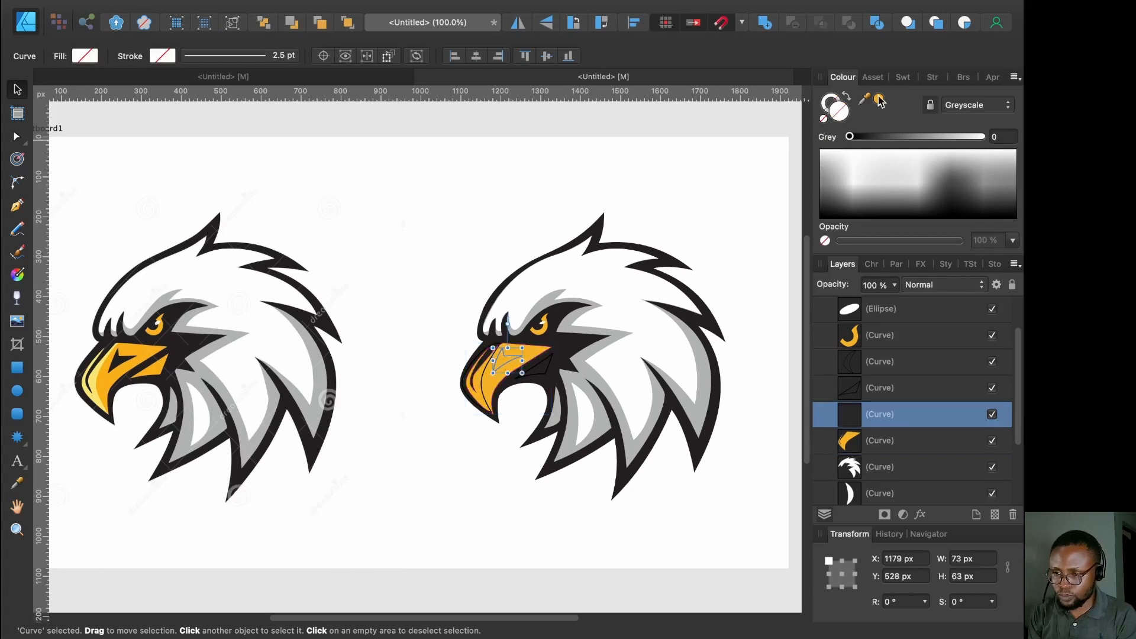
{"action": "left_click_drag", "start_coordinate": [880, 103], "coordinate": [573, 338]}
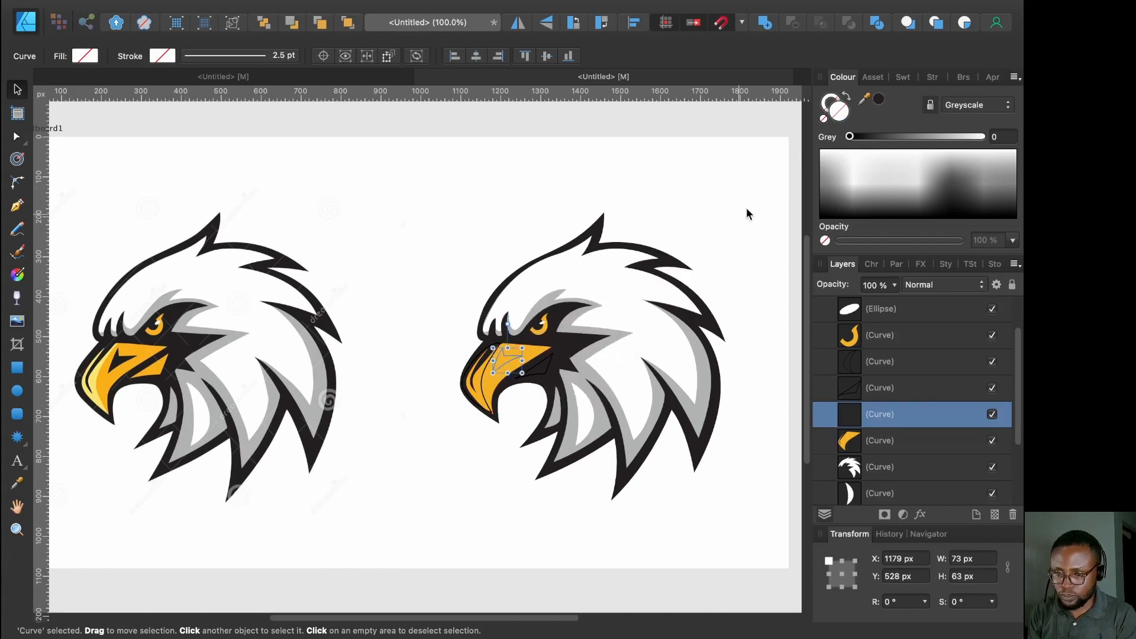
{"action": "left_click", "coordinate": [878, 104]}
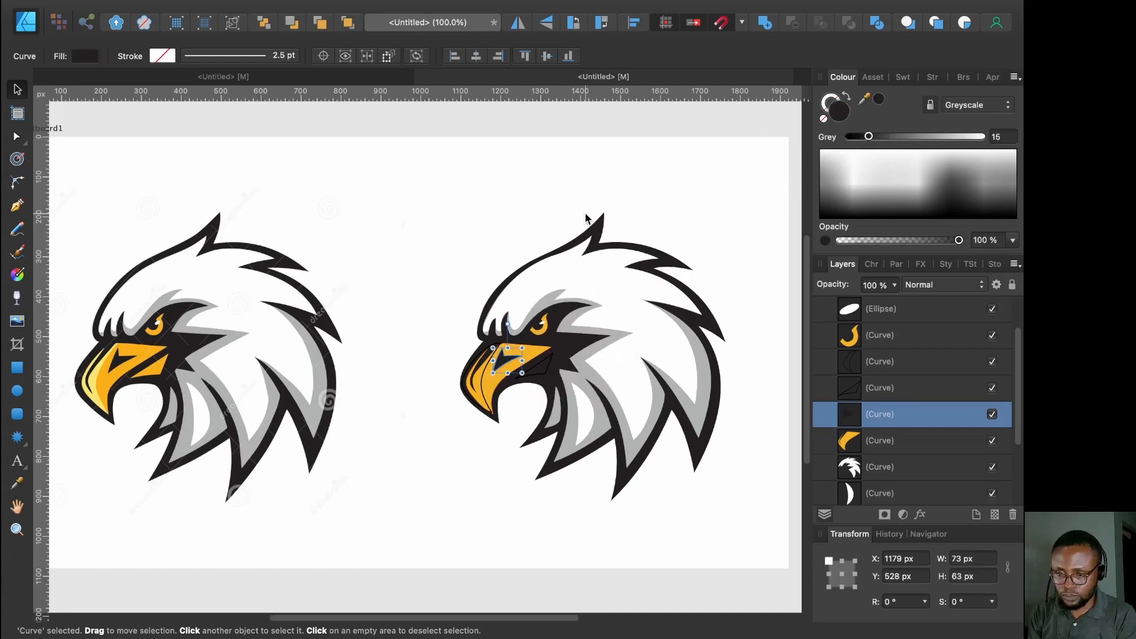
{"action": "left_click", "coordinate": [505, 246]}
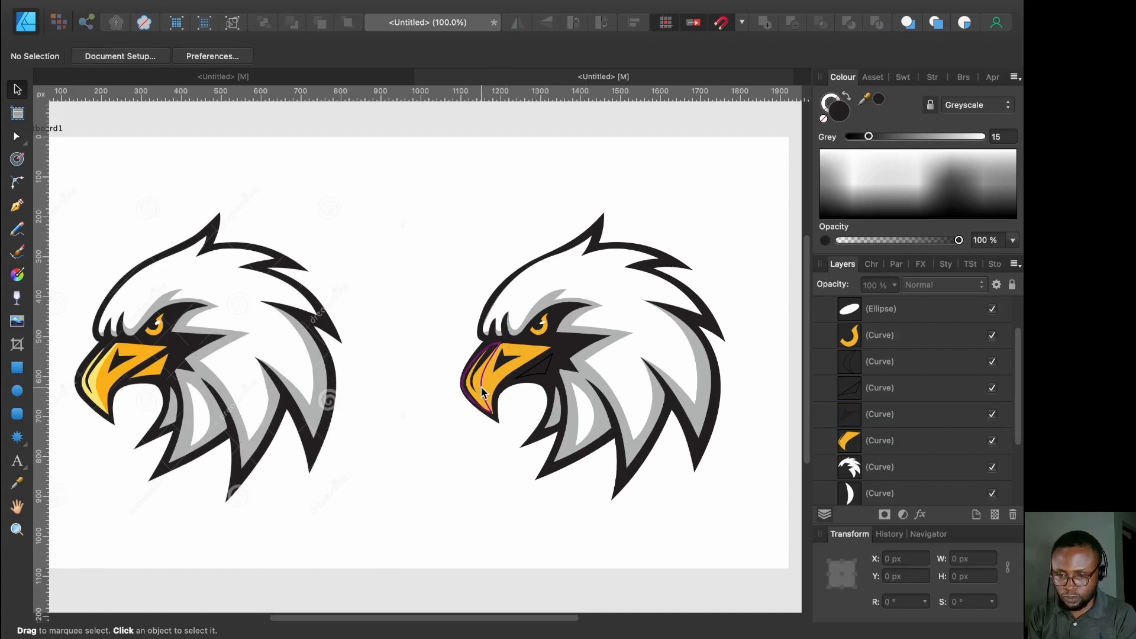
Fill the triangular lower beak curve with orange sampled from the eye, remove its stroke, and deselect it
{"action": "left_click", "coordinate": [542, 363]}
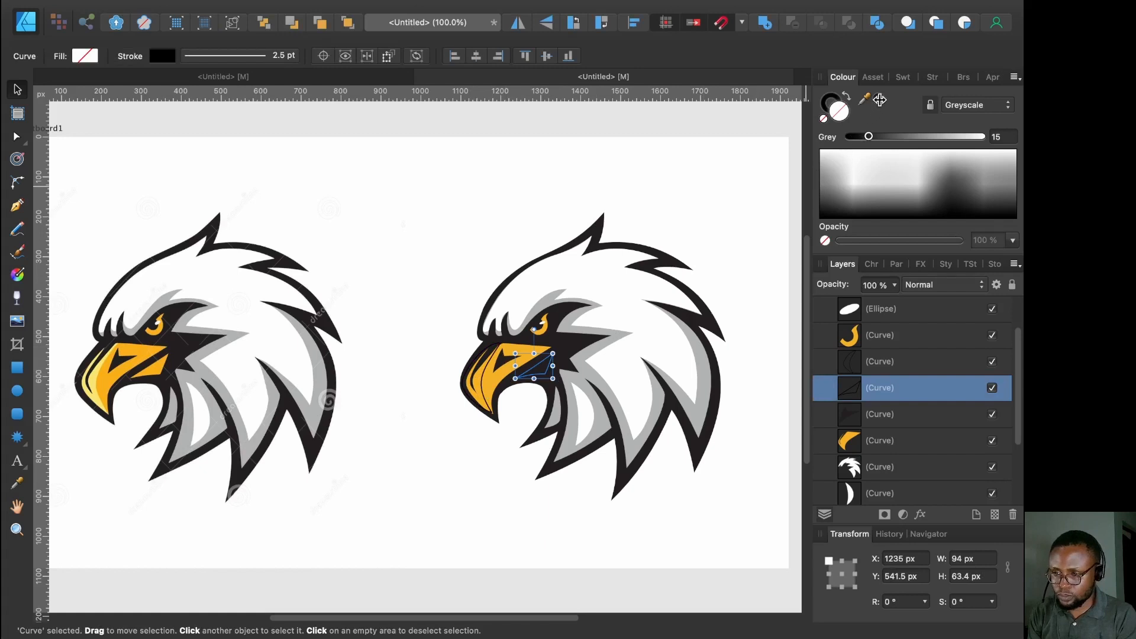
{"action": "left_click_drag", "start_coordinate": [879, 99], "coordinate": [543, 329]}
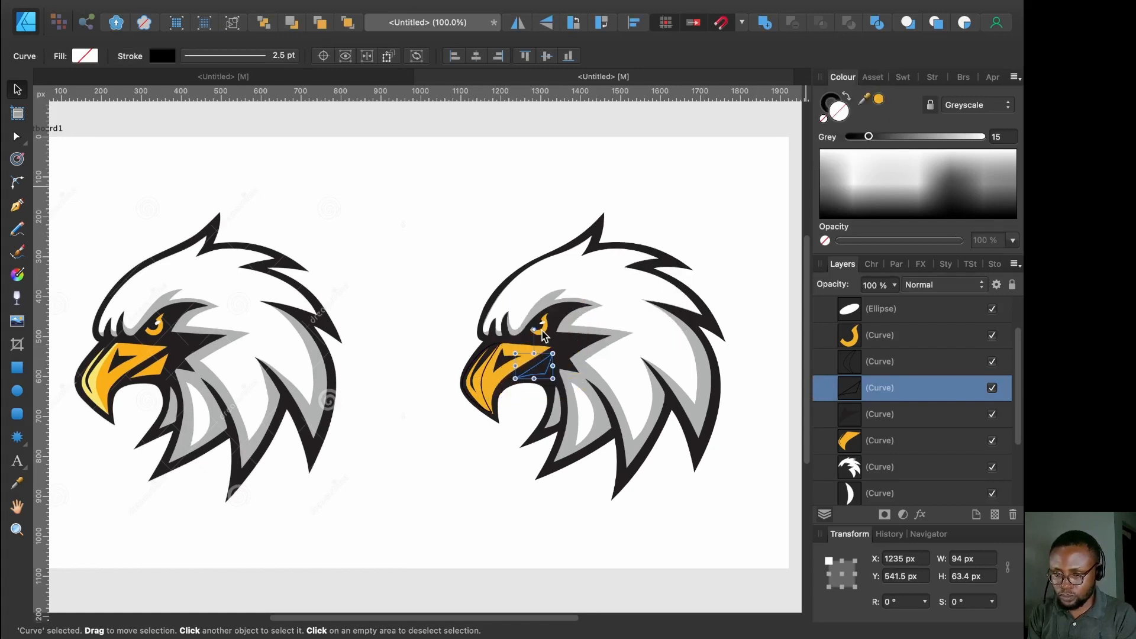
{"action": "left_click", "coordinate": [878, 99]}
{"action": "left_click", "coordinate": [828, 104]}
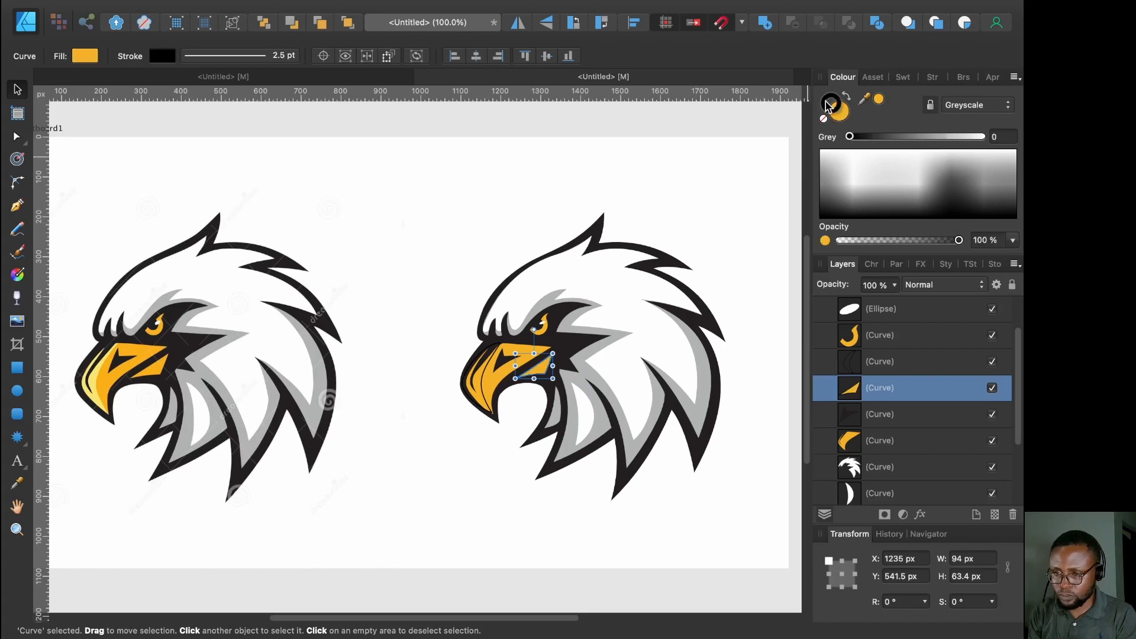
{"action": "left_click", "coordinate": [823, 118]}
{"action": "left_click", "coordinate": [643, 188]}
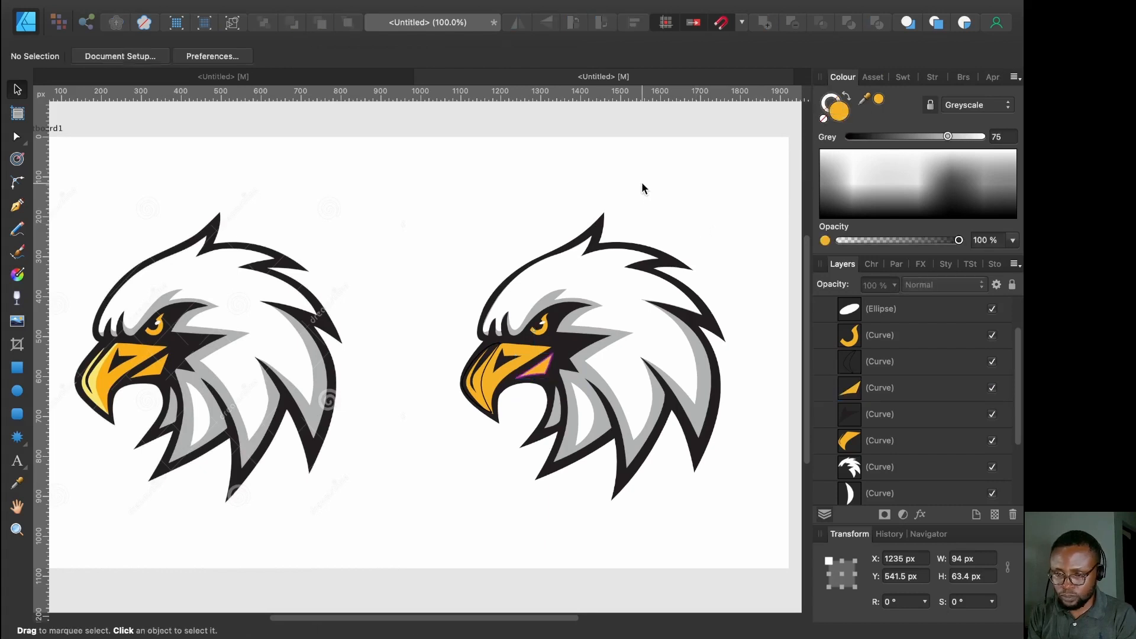
Fill the beak's highlight curve with light yellow sampled from the reference beak, clip it inside the main orange beak curve, and deselect it
{"action": "left_click", "coordinate": [481, 375]}
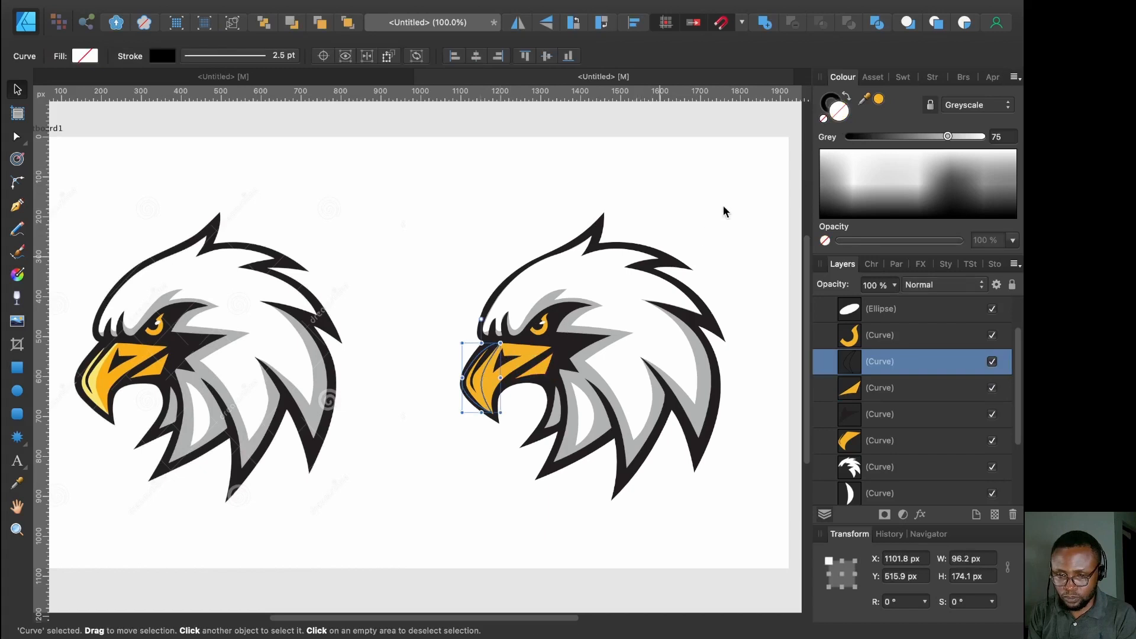
{"action": "left_click_drag", "start_coordinate": [877, 101], "coordinate": [96, 377]}
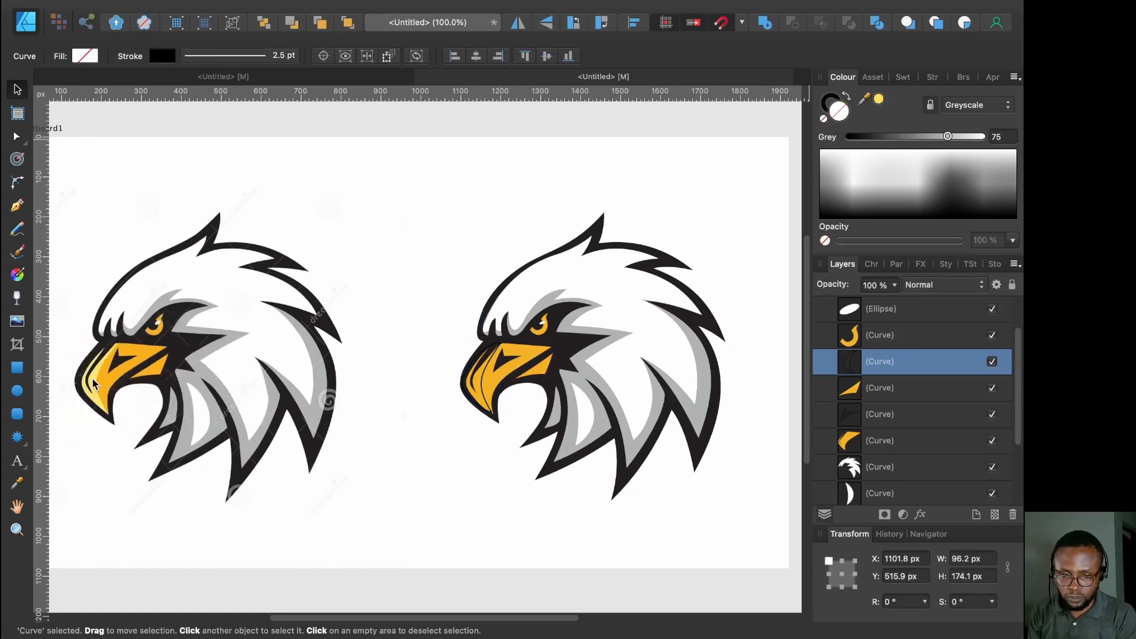
{"action": "left_click", "coordinate": [879, 98]}
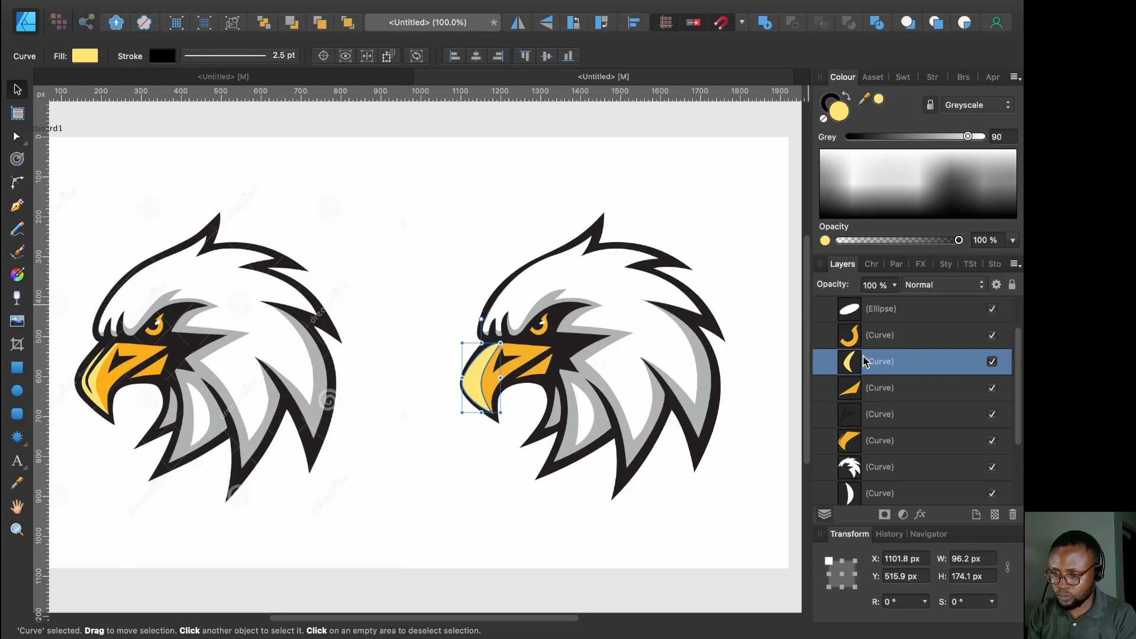
{"action": "left_click_drag", "start_coordinate": [864, 361], "coordinate": [843, 457]}
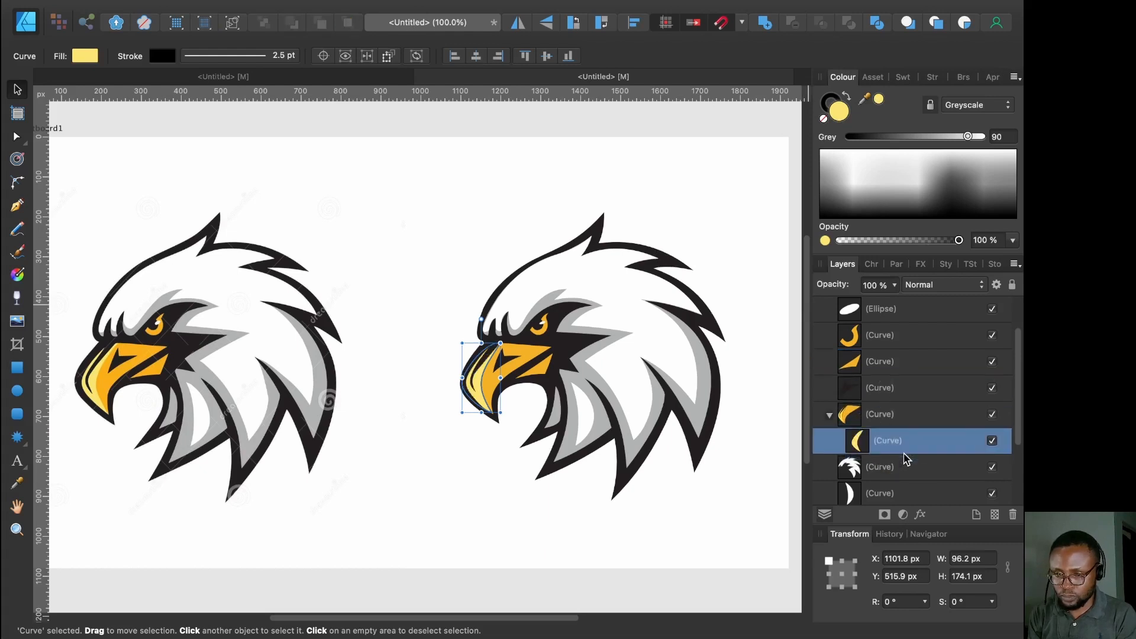
{"action": "left_click", "coordinate": [669, 216]}
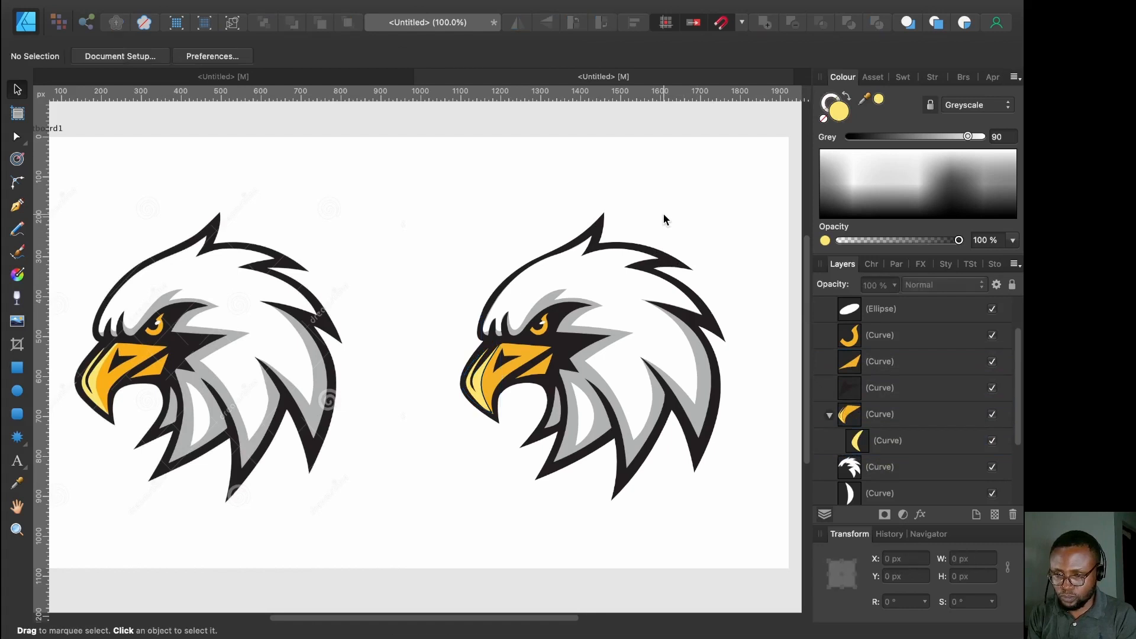
Remove the stroke from the clipped yellow beak highlight and deselect it
{"action": "left_click", "coordinate": [852, 437]}
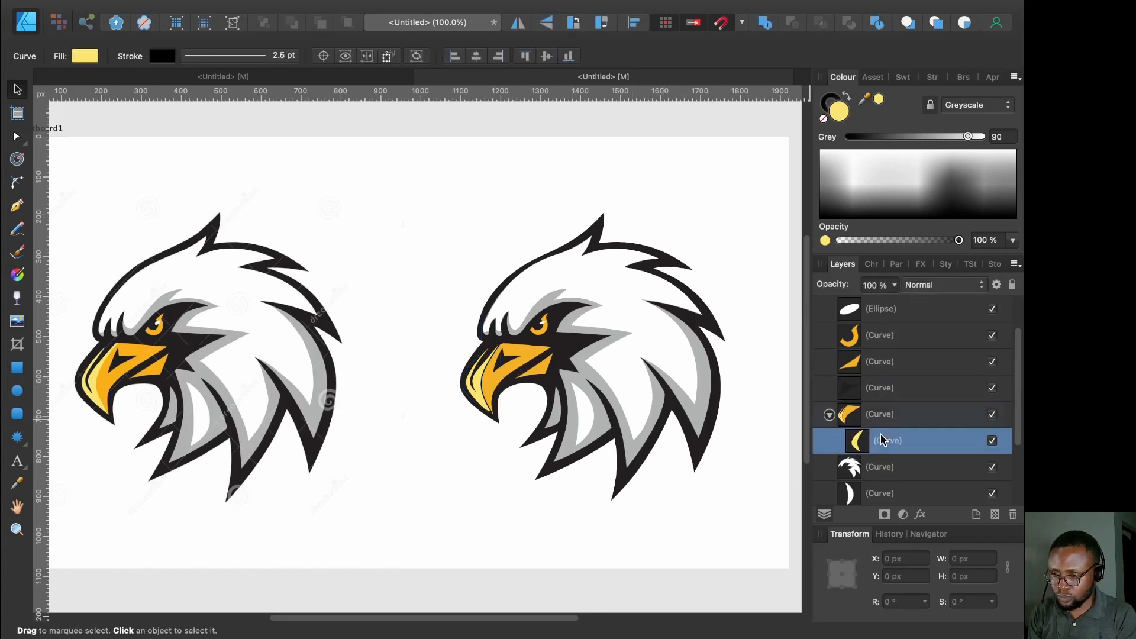
{"action": "left_click", "coordinate": [826, 110]}
{"action": "left_click", "coordinate": [839, 111]}
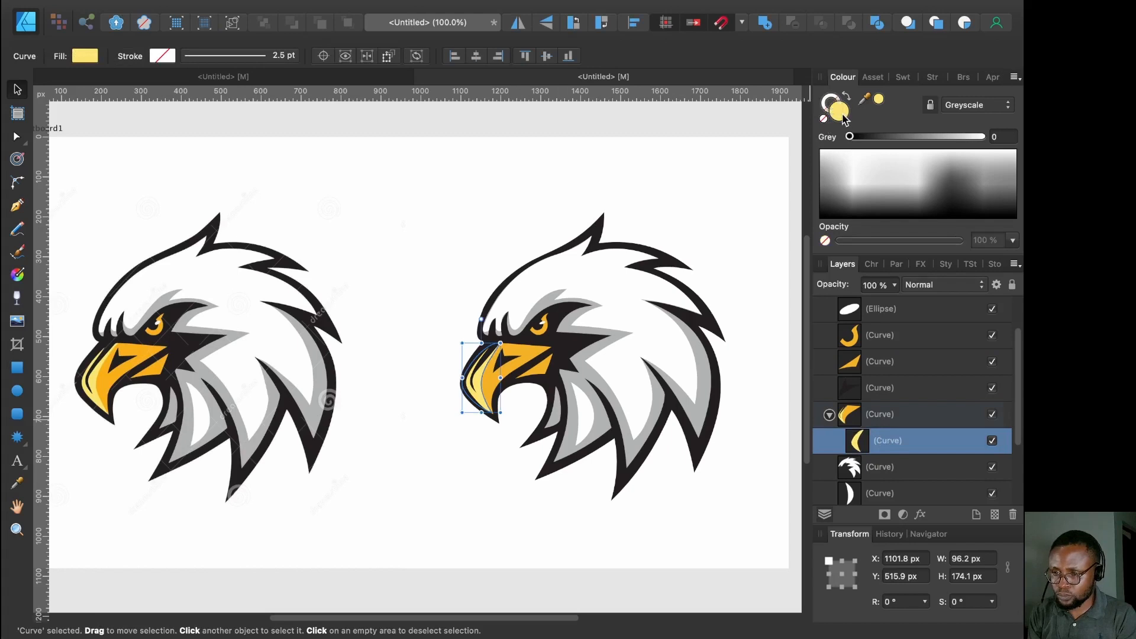
{"action": "left_click", "coordinate": [679, 207]}
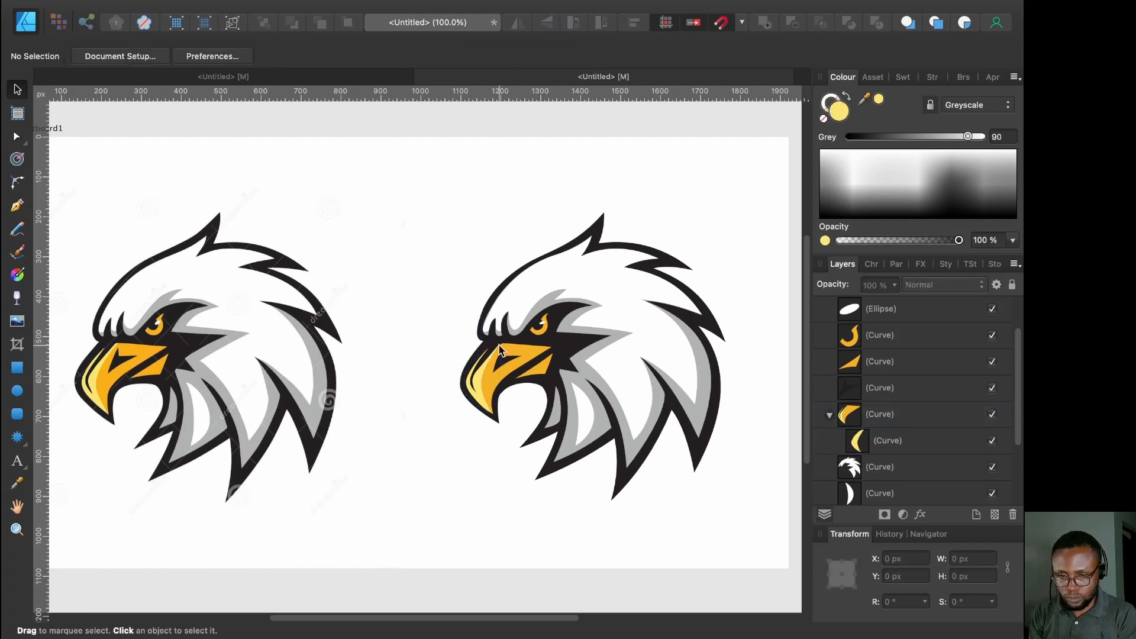
Pull the orange beak curve's edge beside the yellow highlight slightly outward using the Node tool
{"action": "left_click", "coordinate": [484, 363]}
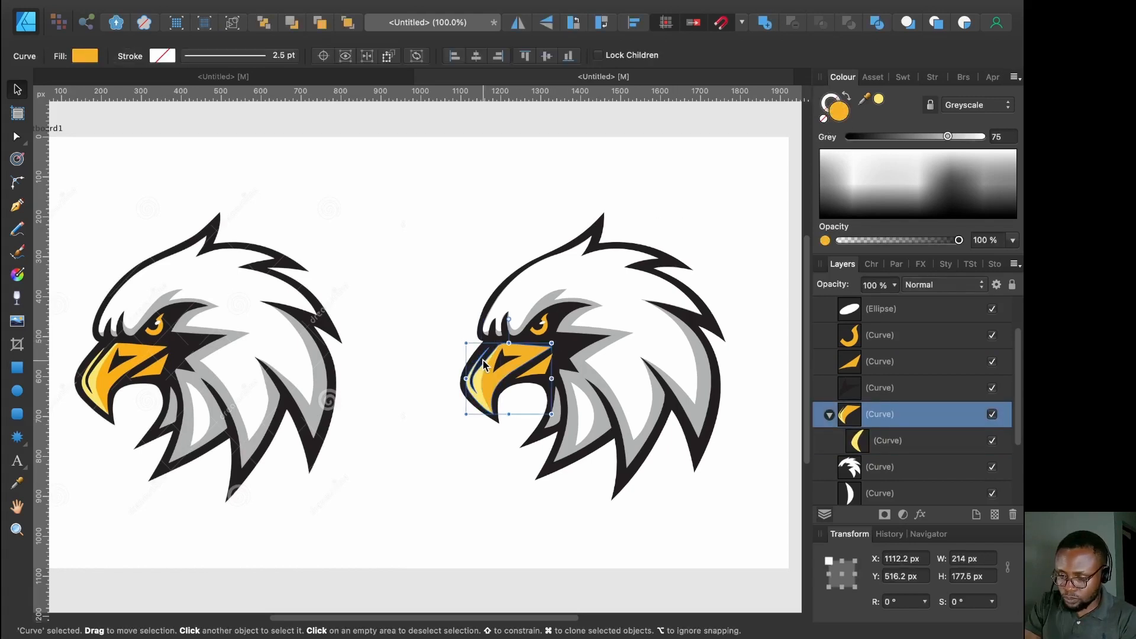
{"action": "scroll", "coordinate": [483, 363], "scroll_direction": "up", "scroll_amount": 5}
{"action": "scroll", "coordinate": [483, 364], "scroll_direction": "left", "scroll_amount": 5}
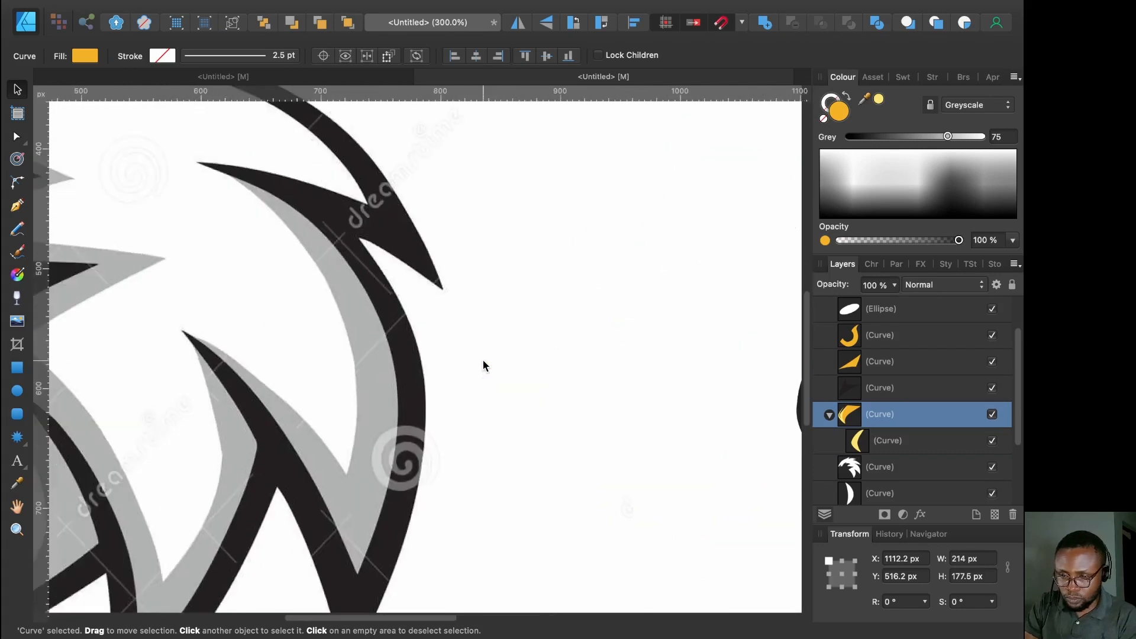
{"action": "scroll", "coordinate": [483, 360], "scroll_direction": "right", "scroll_amount": 5}
{"action": "scroll", "coordinate": [483, 360], "scroll_direction": "left", "scroll_amount": 5}
{"action": "scroll", "coordinate": [482, 360], "scroll_direction": "right", "scroll_amount": 5}
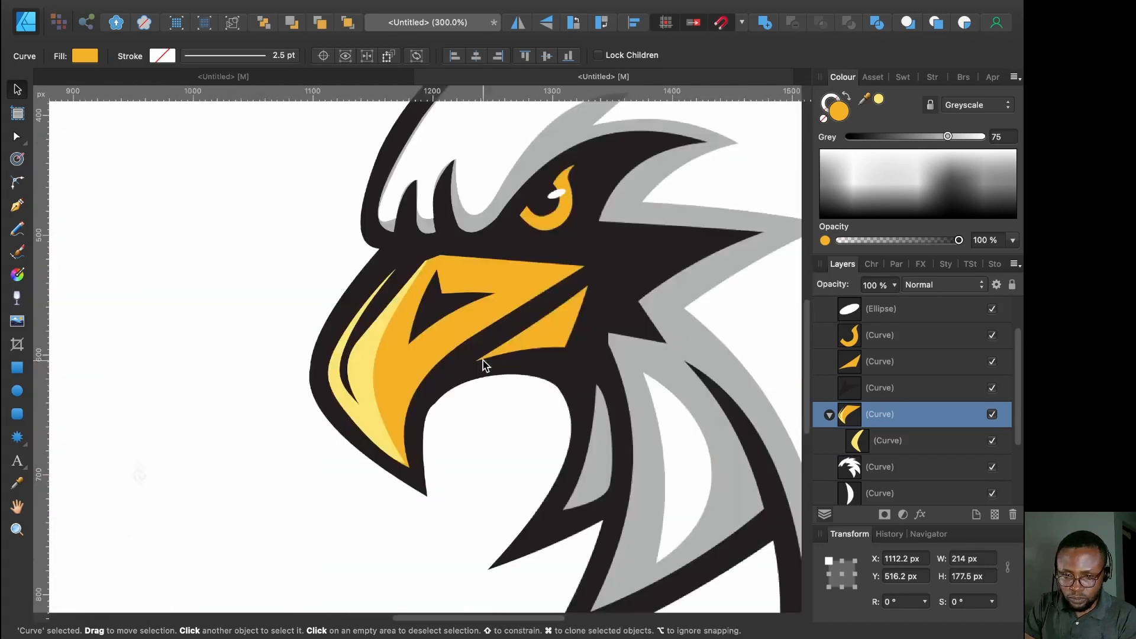
{"action": "scroll", "coordinate": [483, 360], "scroll_direction": "right", "scroll_amount": 2}
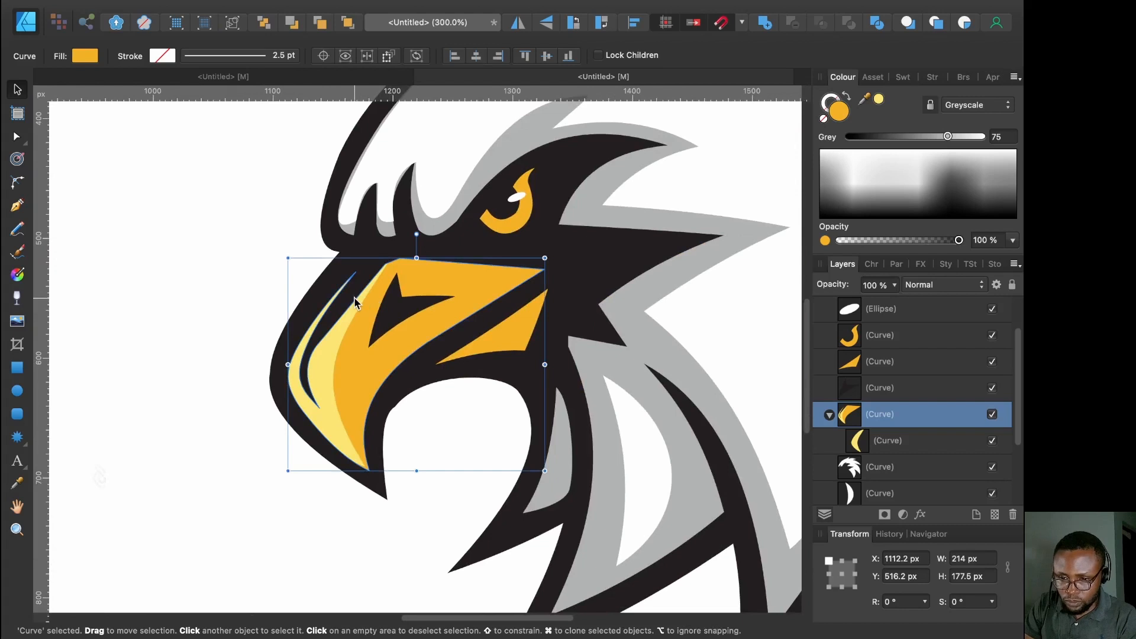
{"action": "left_click", "coordinate": [16, 136]}
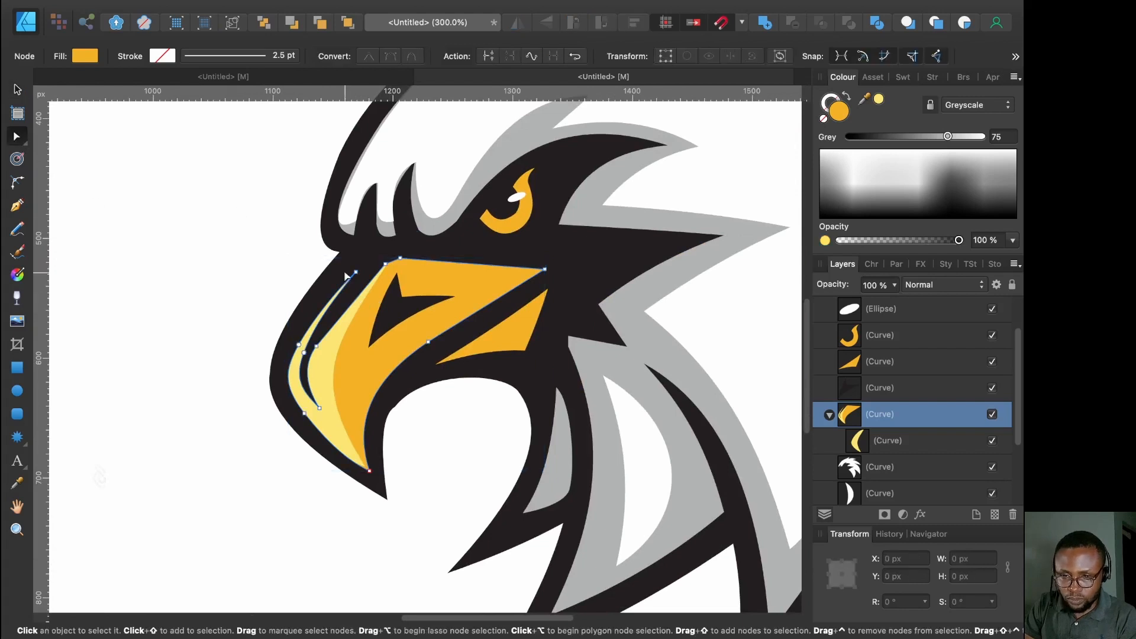
{"action": "left_click_drag", "start_coordinate": [355, 301], "coordinate": [352, 297]}
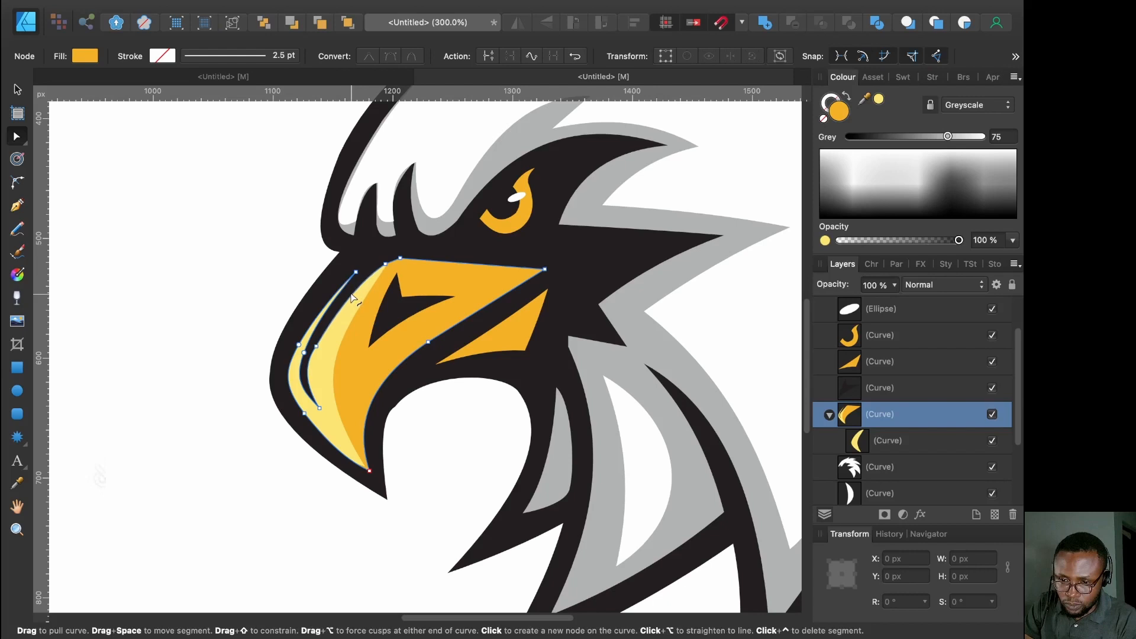
Select all the curves of the redrawn eagle head, group them, and deselect the group
{"action": "scroll", "coordinate": [460, 408], "scroll_direction": "down", "scroll_amount": 5}
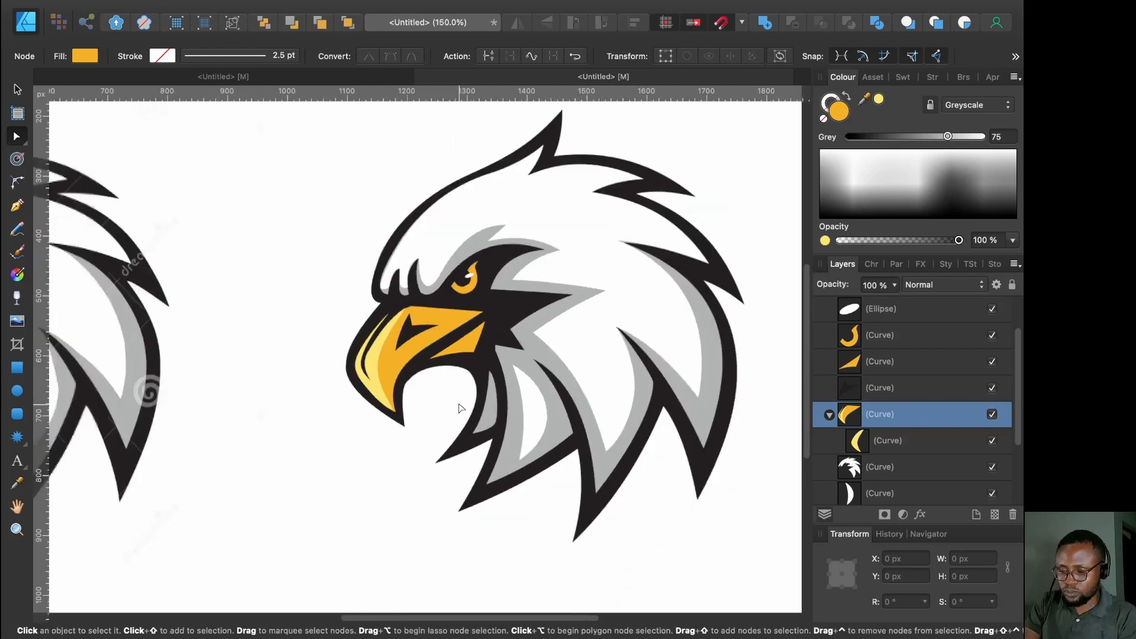
{"action": "scroll", "coordinate": [461, 408], "scroll_direction": "left", "scroll_amount": 3}
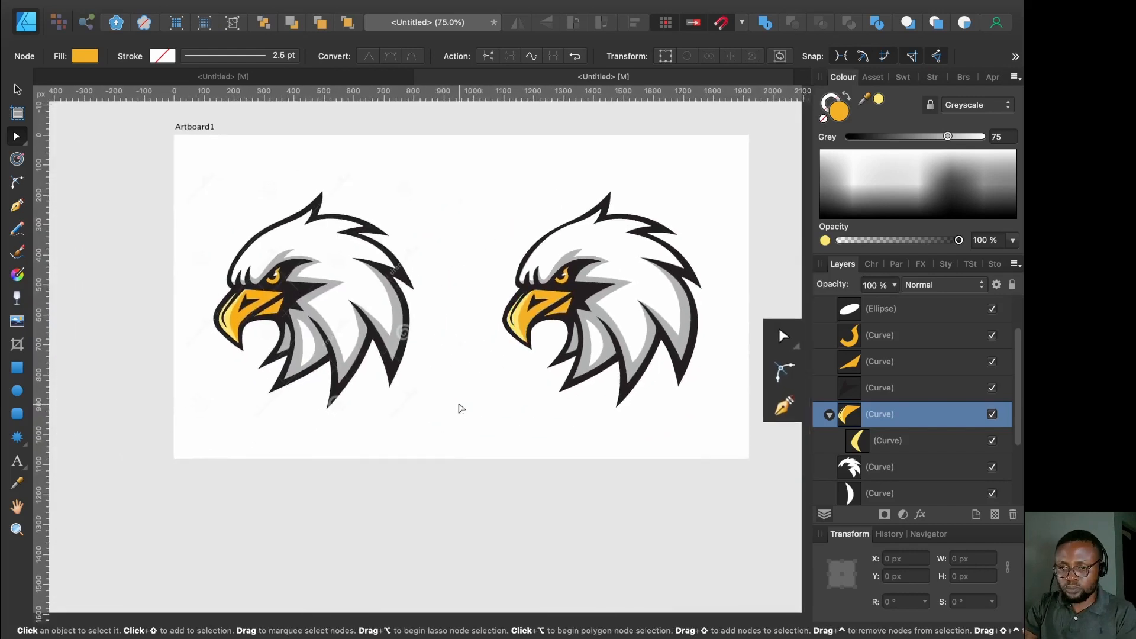
{"action": "scroll", "coordinate": [460, 408], "scroll_direction": "up", "scroll_amount": 2}
{"action": "left_click", "coordinate": [17, 89]}
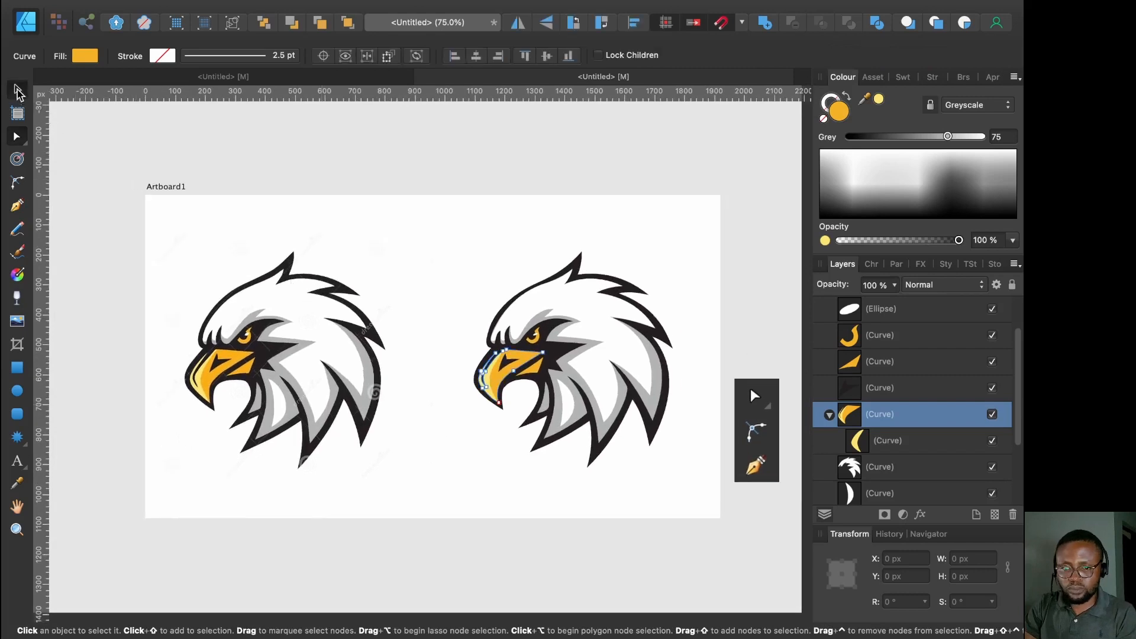
{"action": "left_click", "coordinate": [158, 145]}
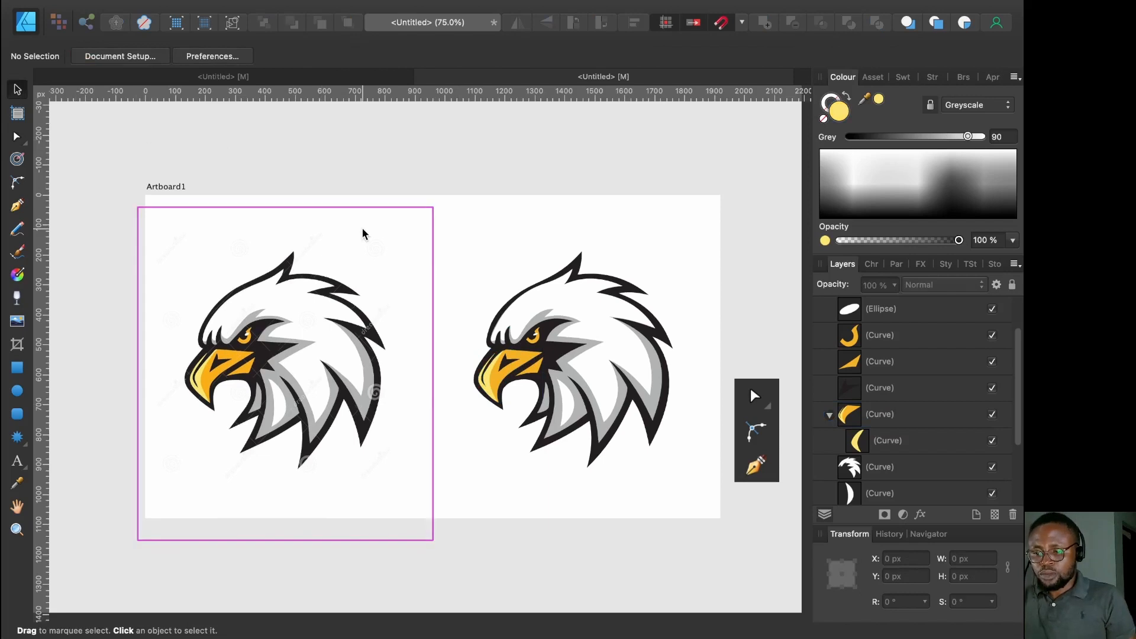
{"action": "left_click_drag", "start_coordinate": [462, 165], "coordinate": [690, 502]}
{"action": "key", "text": "super+g"}
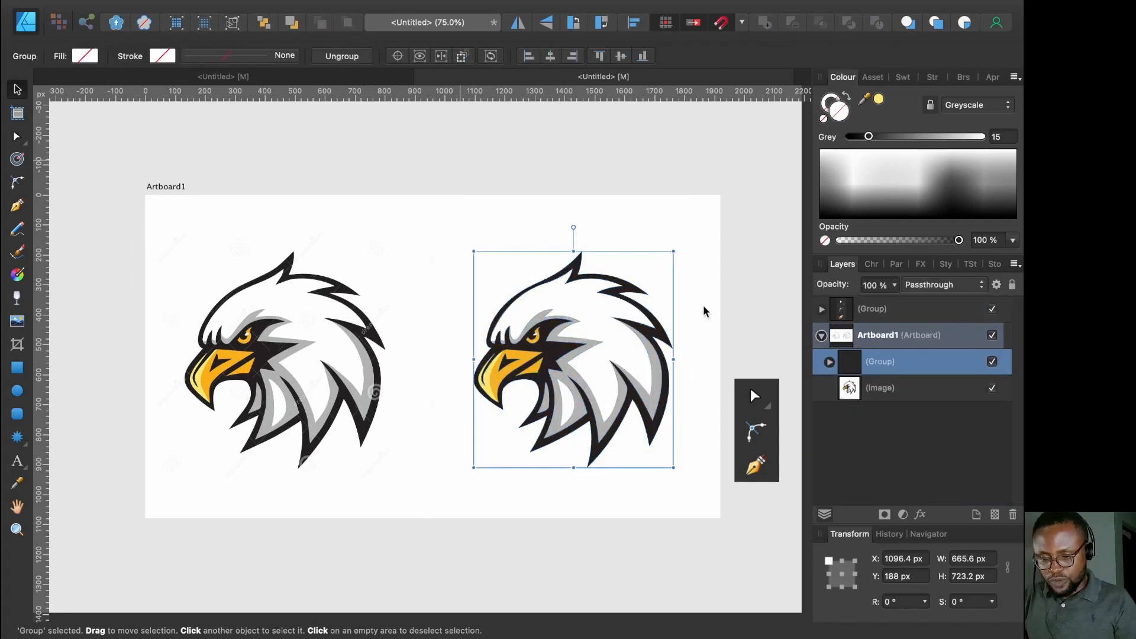
{"action": "left_click", "coordinate": [670, 163]}
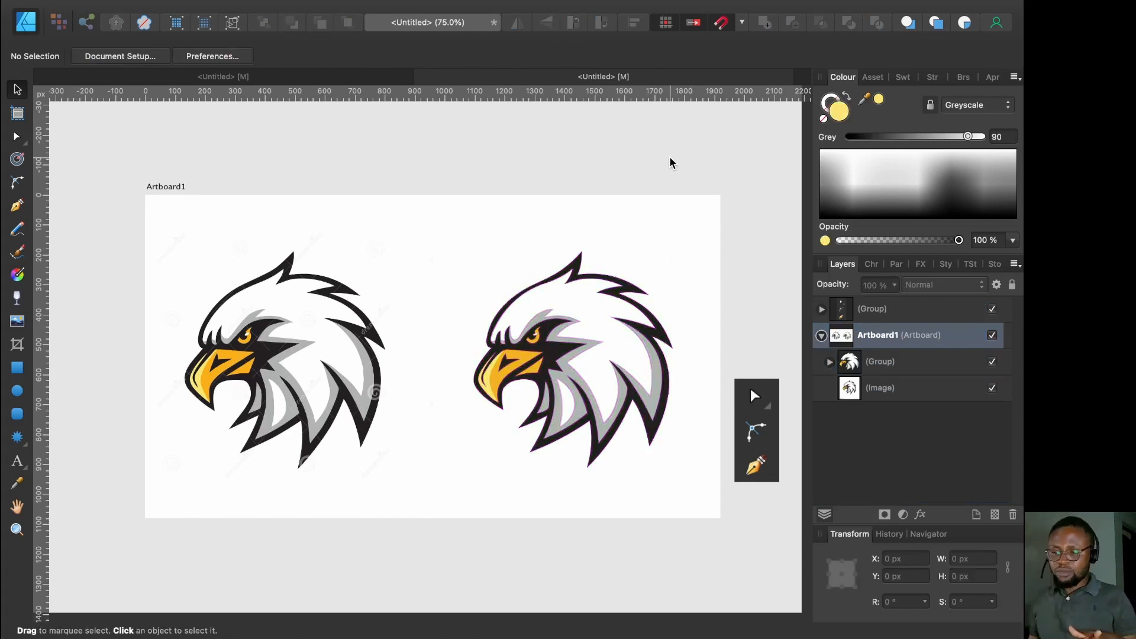